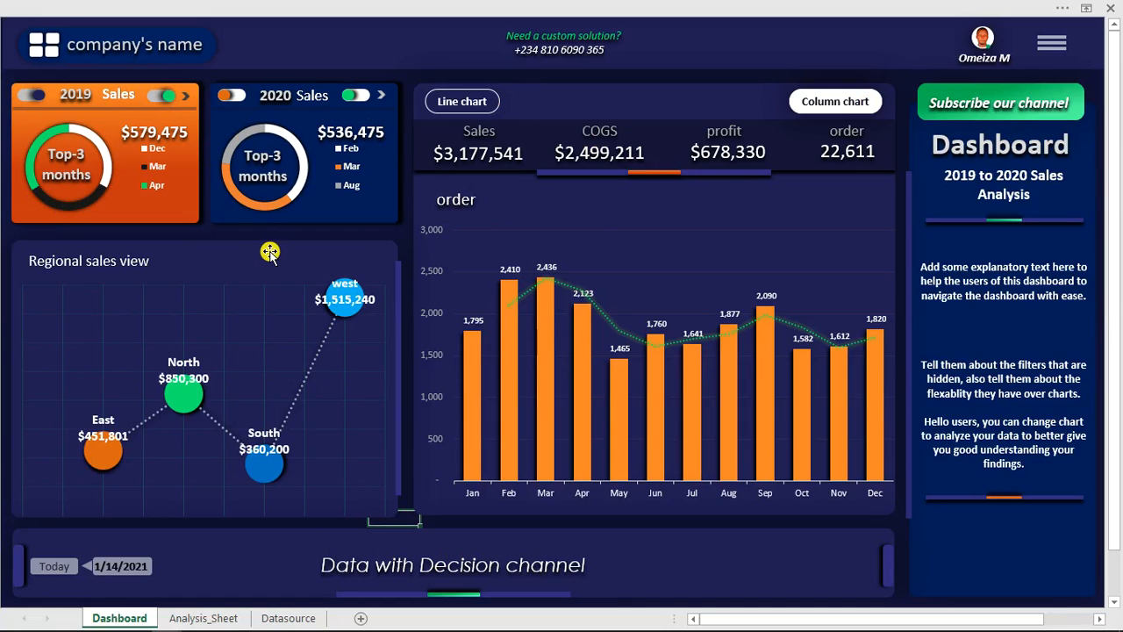
- Reveal the dashboard's hidden filter pane and hide it again
left_click(1052, 44)
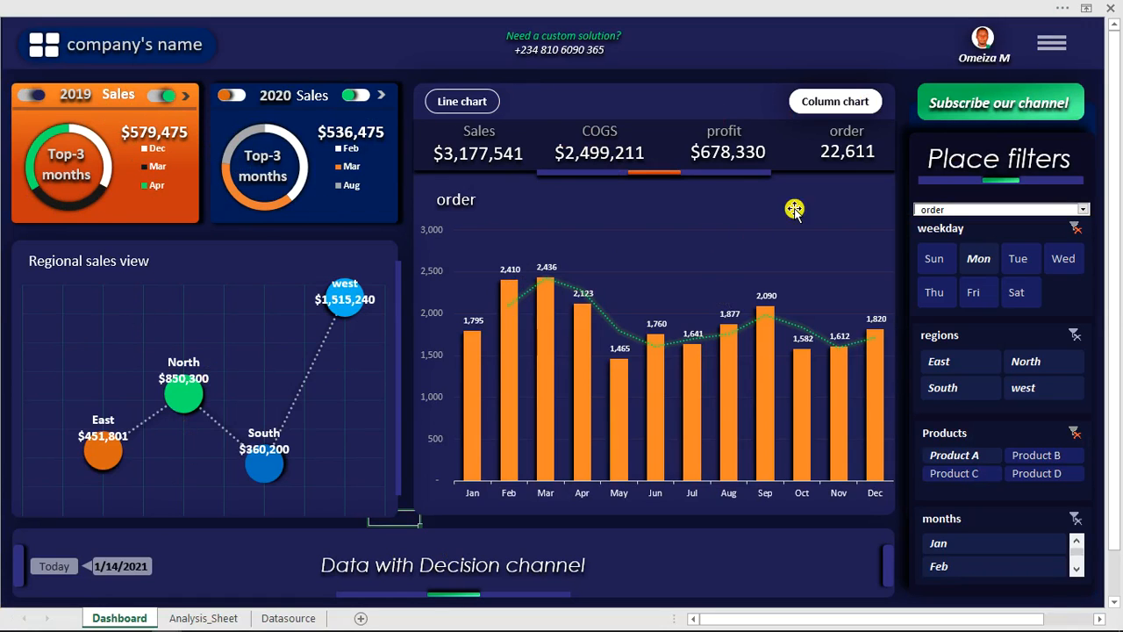
left_click(1056, 44)
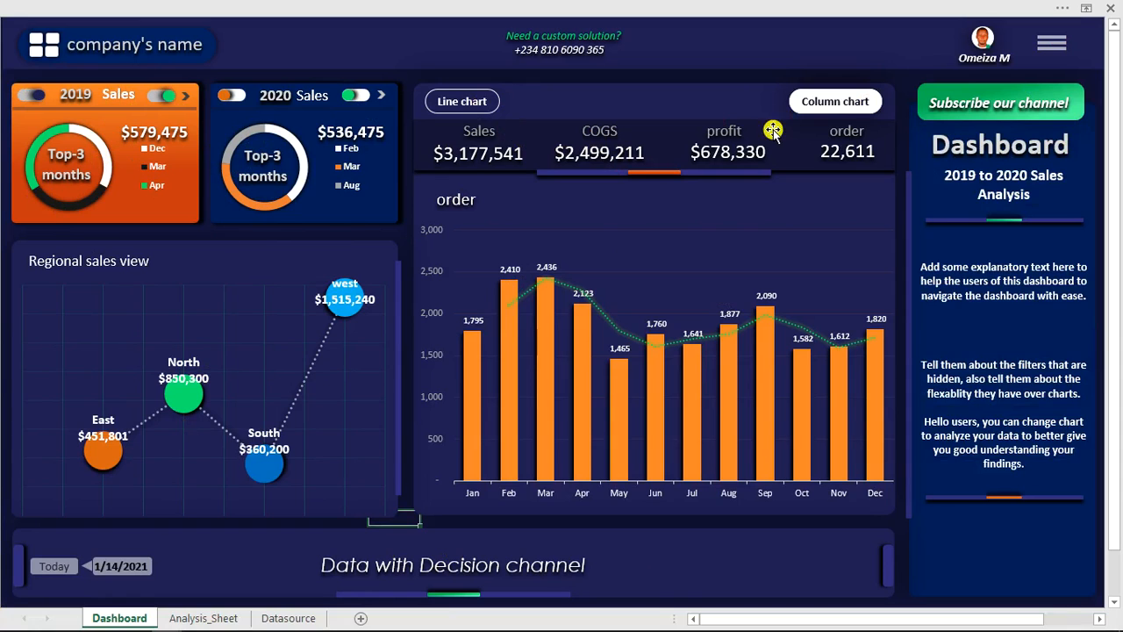
- Switch the main order chart to the line view and the 2020 Sales card to its total sales view
left_click(480, 104)
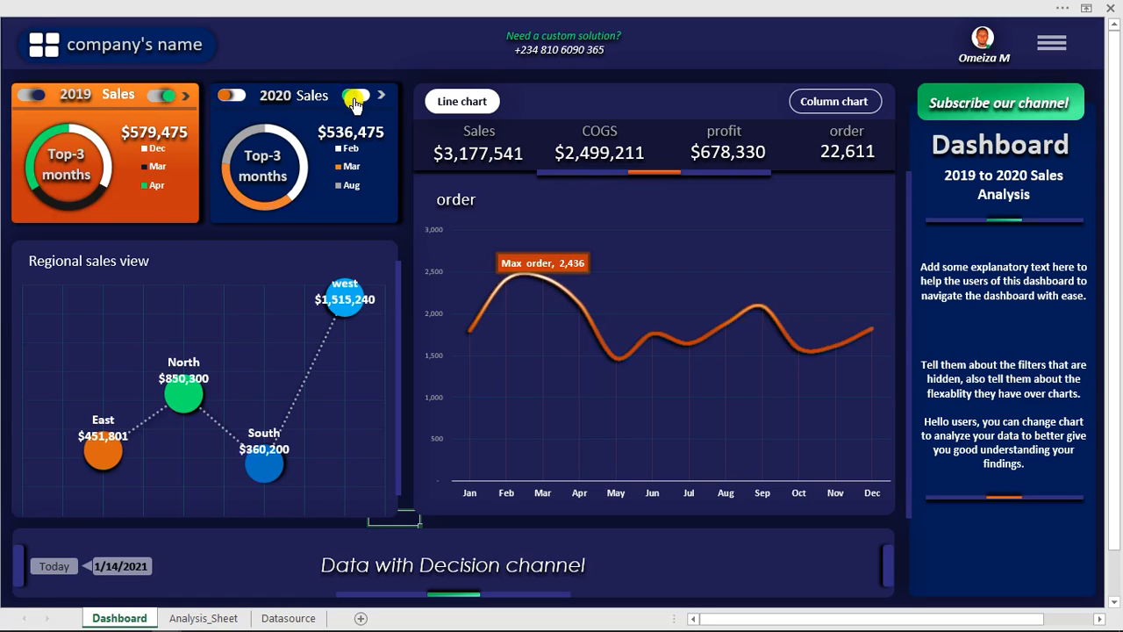
left_click(228, 96)
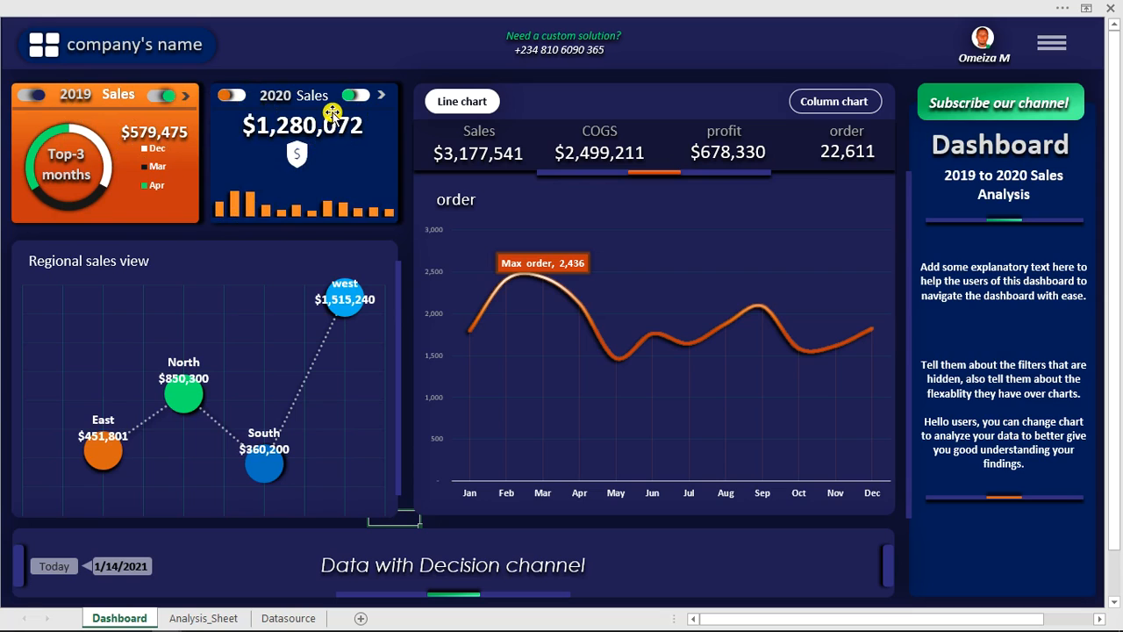
- Show the filter pane and display ($) COGS and finally ($) profit as the metric in the main column chart
left_click(1042, 46)
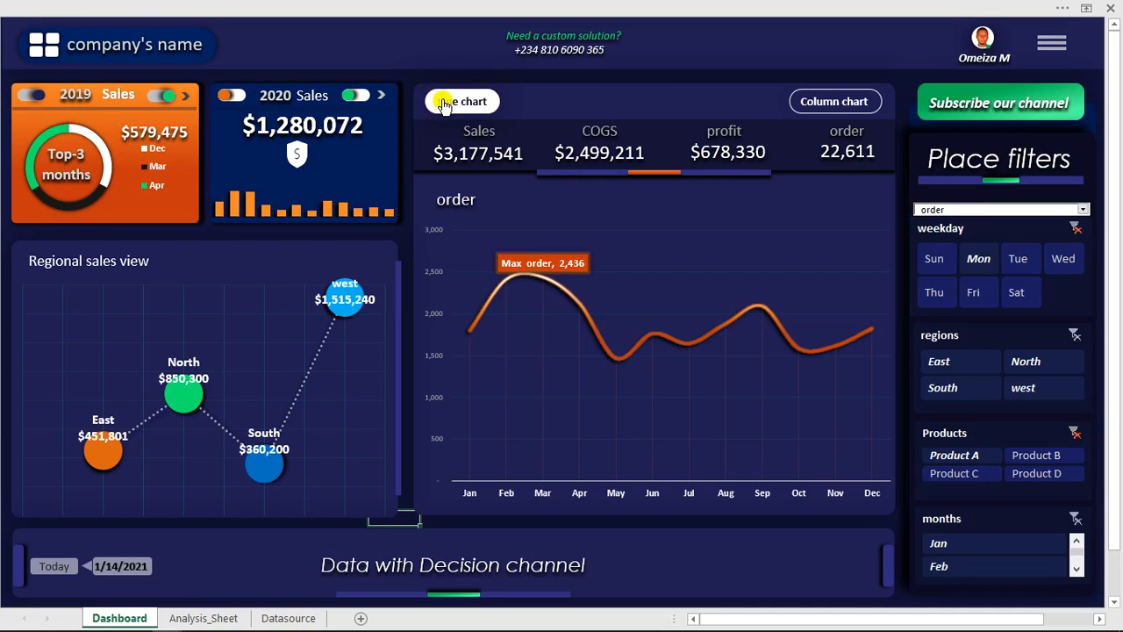
left_click(848, 109)
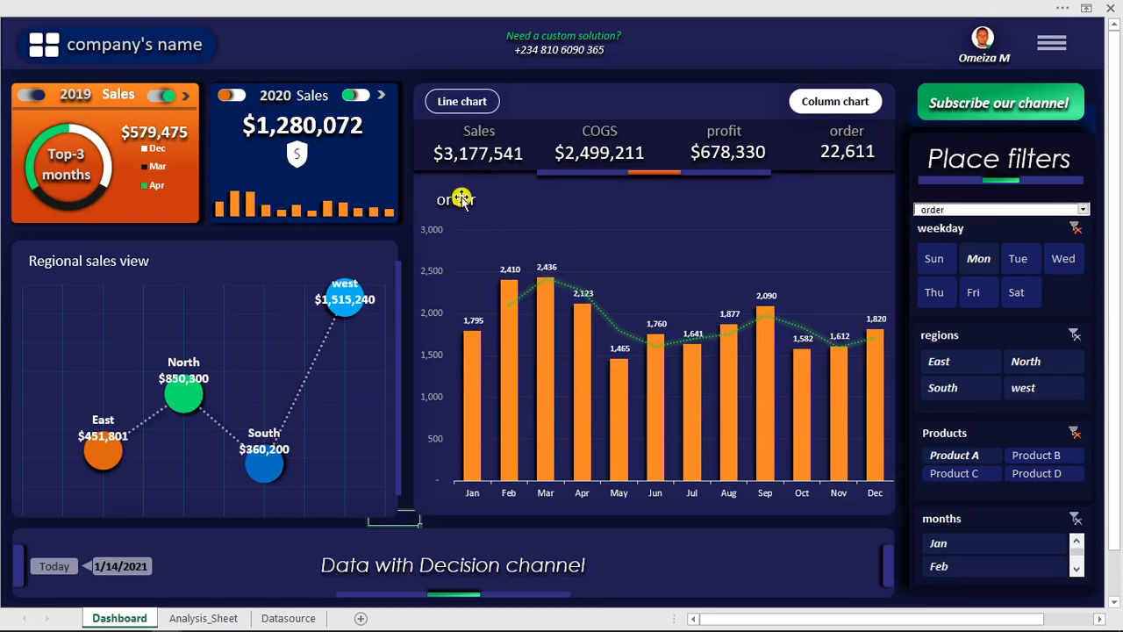
left_click(1084, 211)
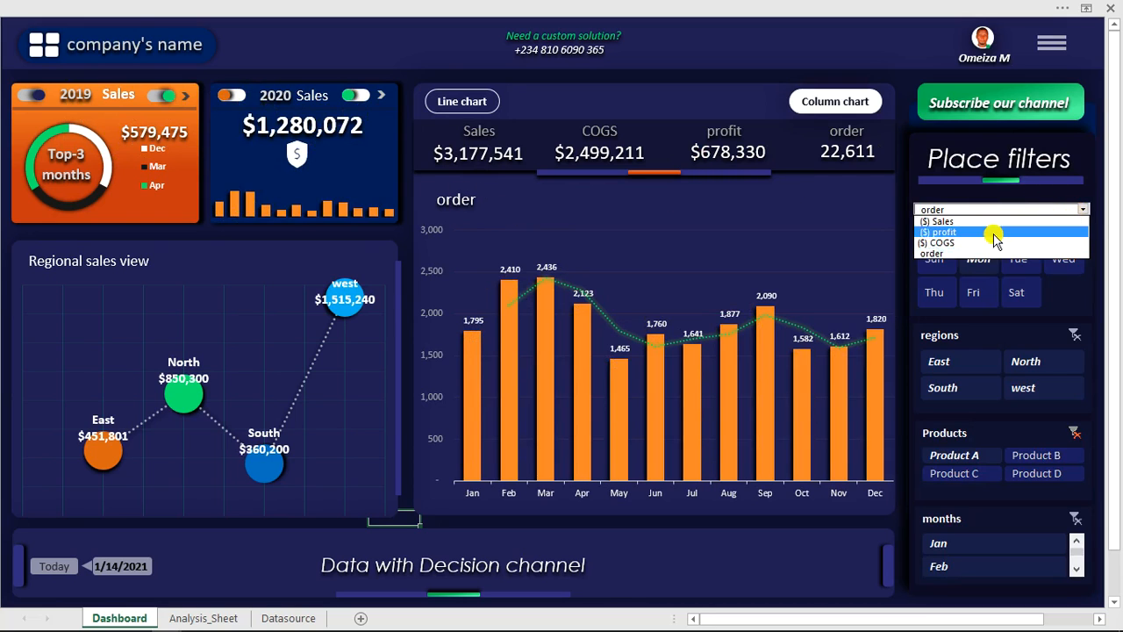
left_click(936, 244)
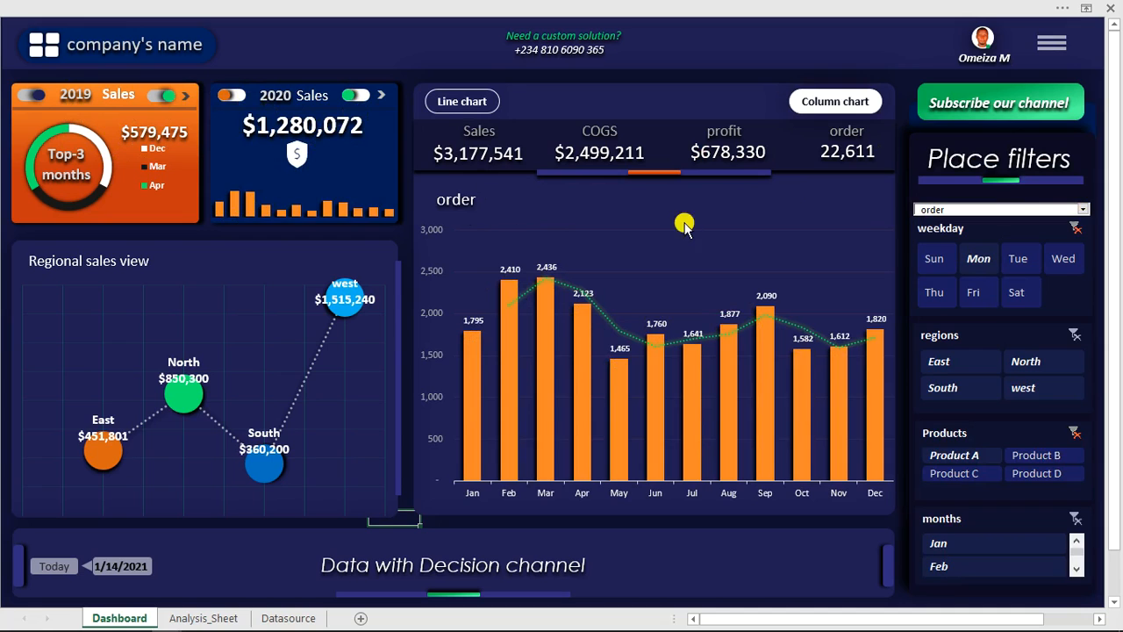
left_click(1018, 211)
left_click(957, 237)
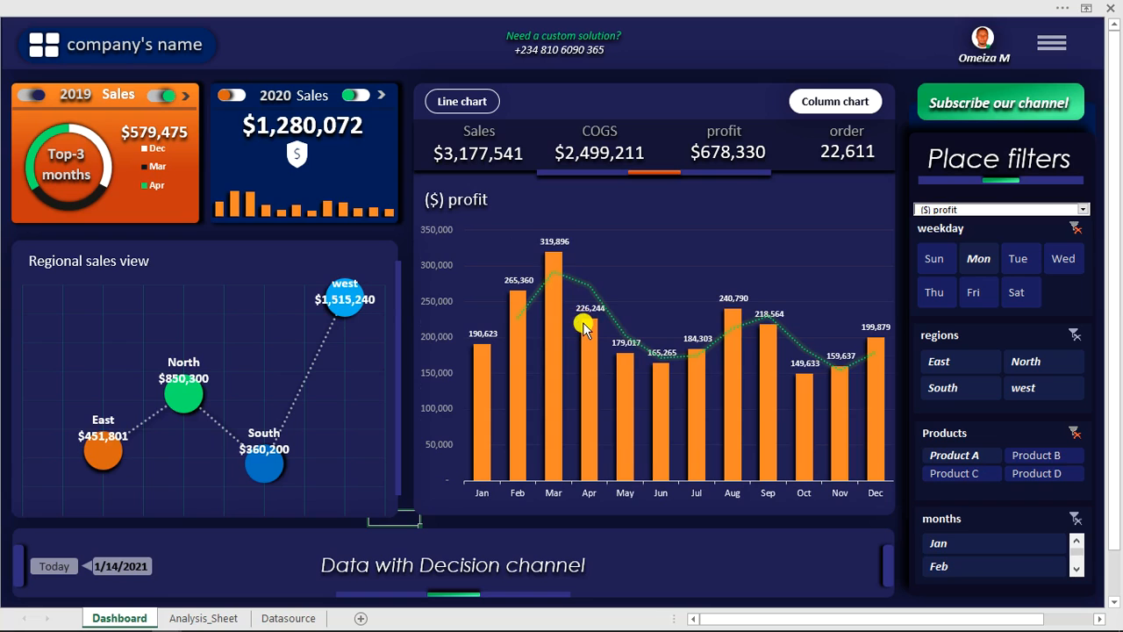
- Switch the profit chart to the line view and hide the filter pane
left_click(447, 104)
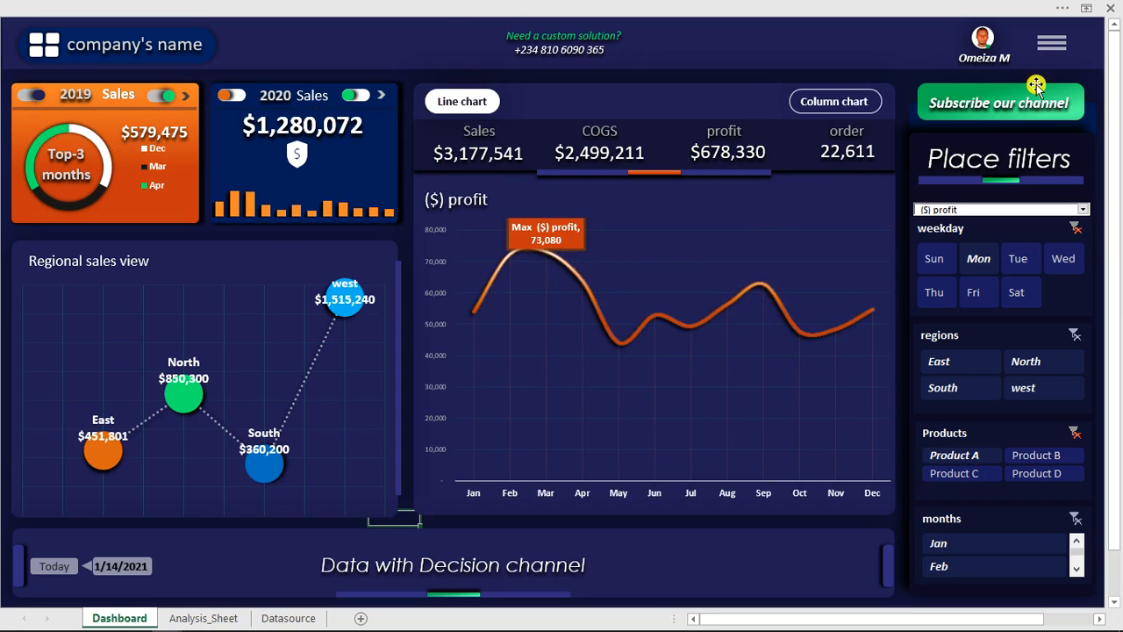
left_click(1053, 48)
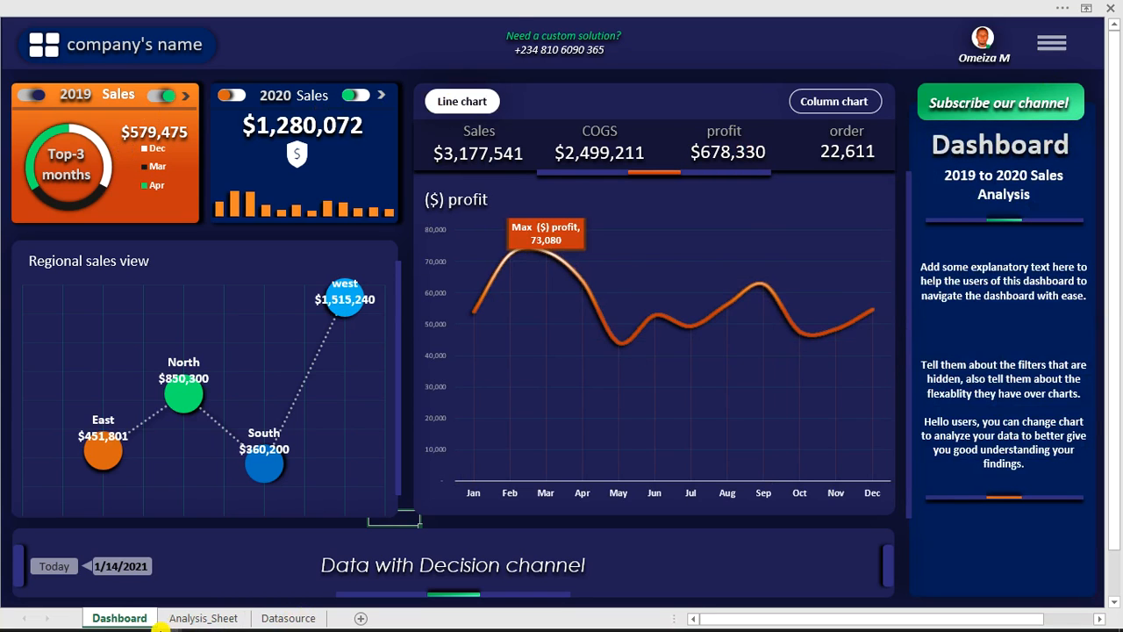
- Switch from the finished dashboard workbook to the open "youtube lesson vba dashboard" workbook
left_click(513, 7)
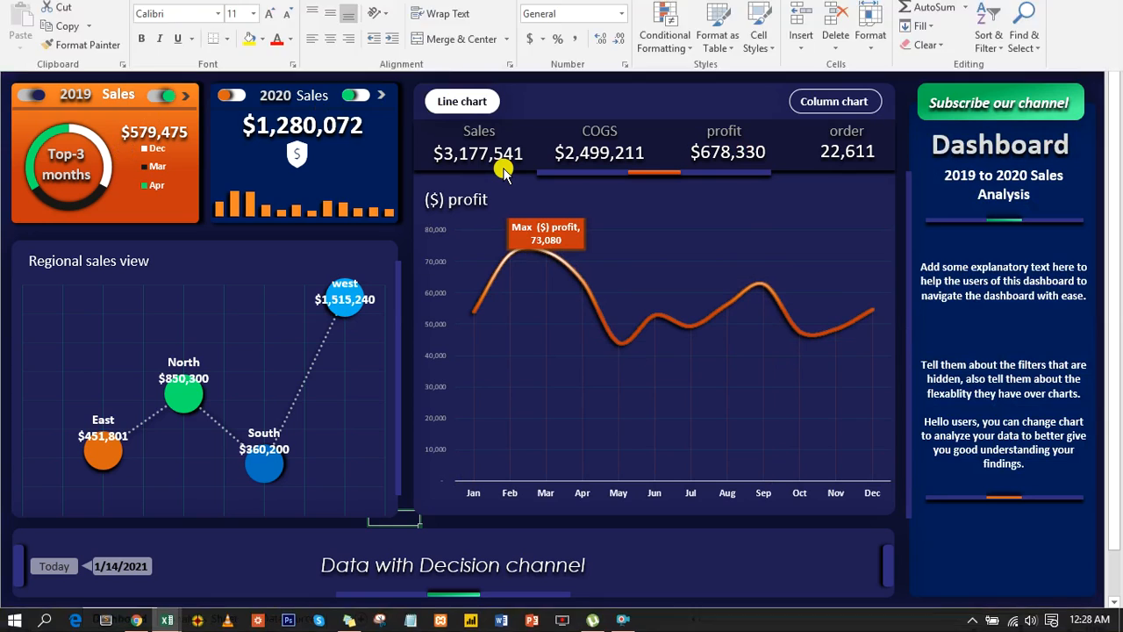
left_click(397, 38)
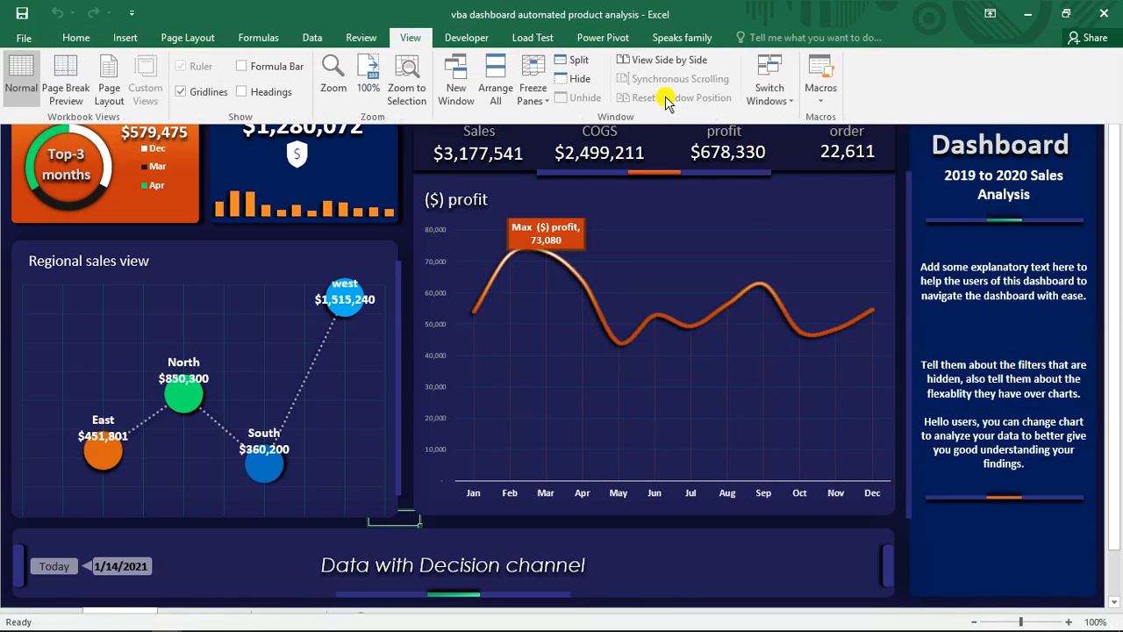
left_click(768, 90)
left_click(783, 139)
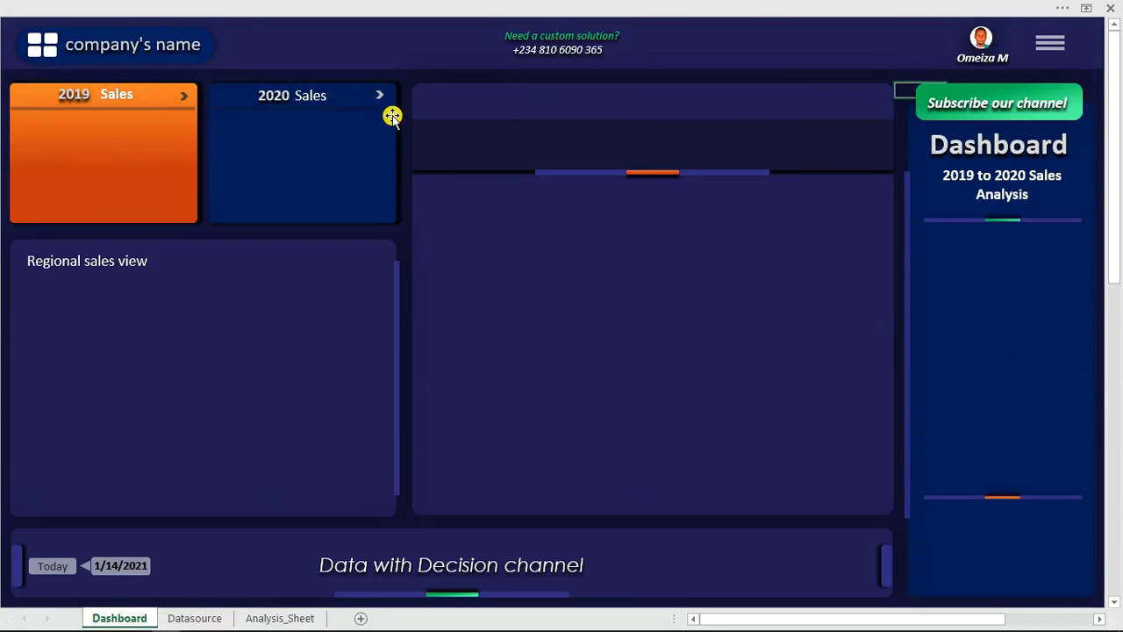
- Review the Excel Macro-Enabled Workbook file type for saving the workbook in the Dashboard folder, and leave without saving
left_click(247, 6)
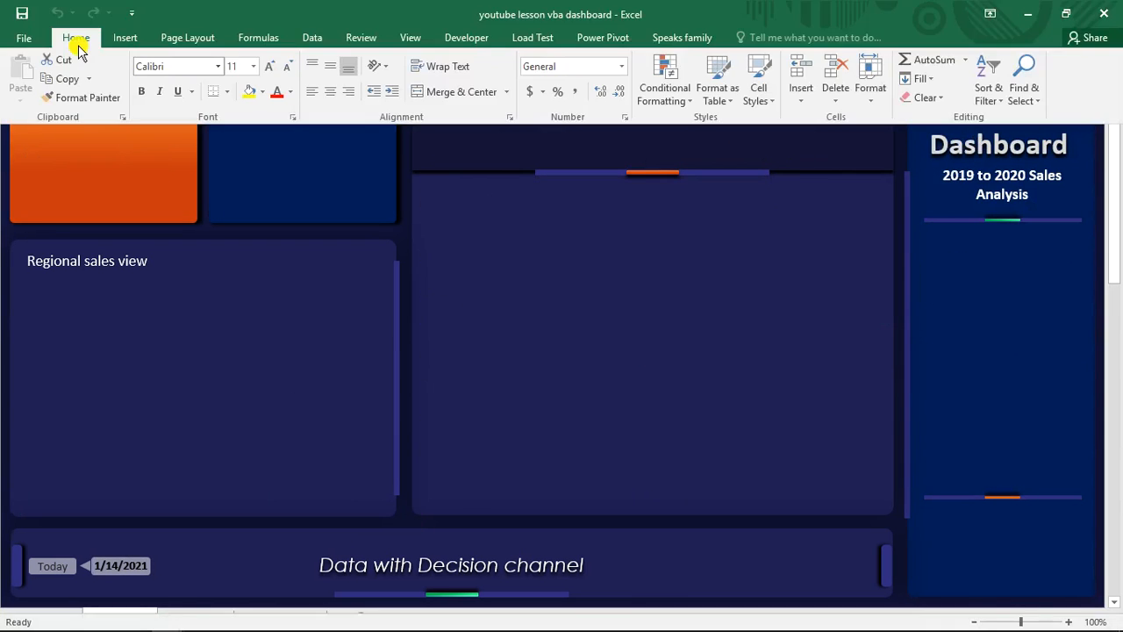
left_click(23, 15)
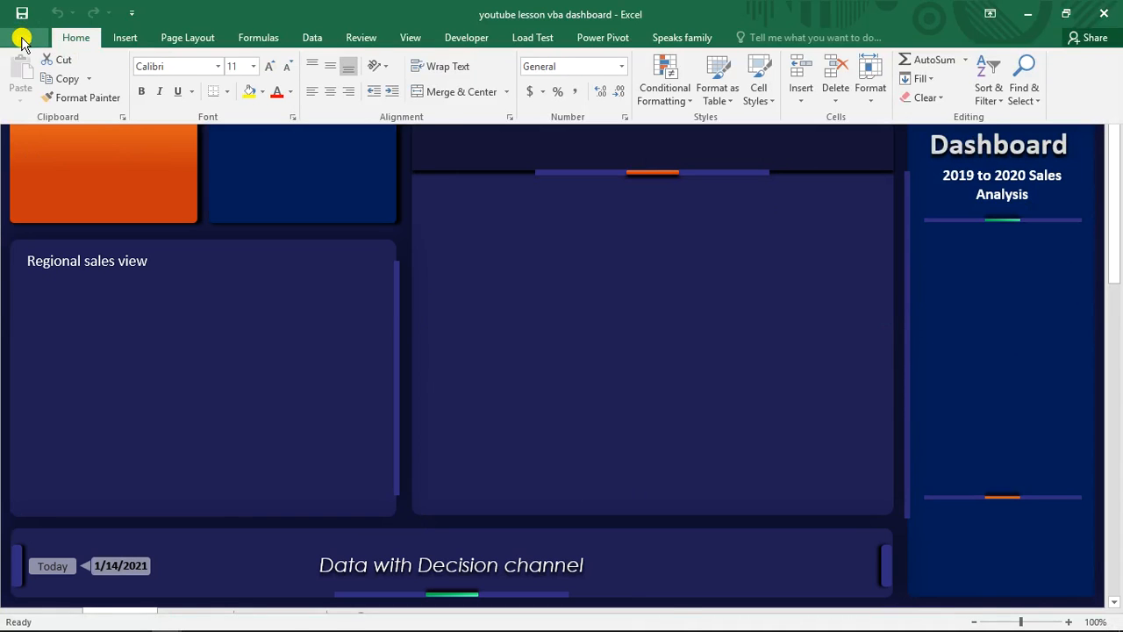
left_click(22, 39)
left_click(27, 42)
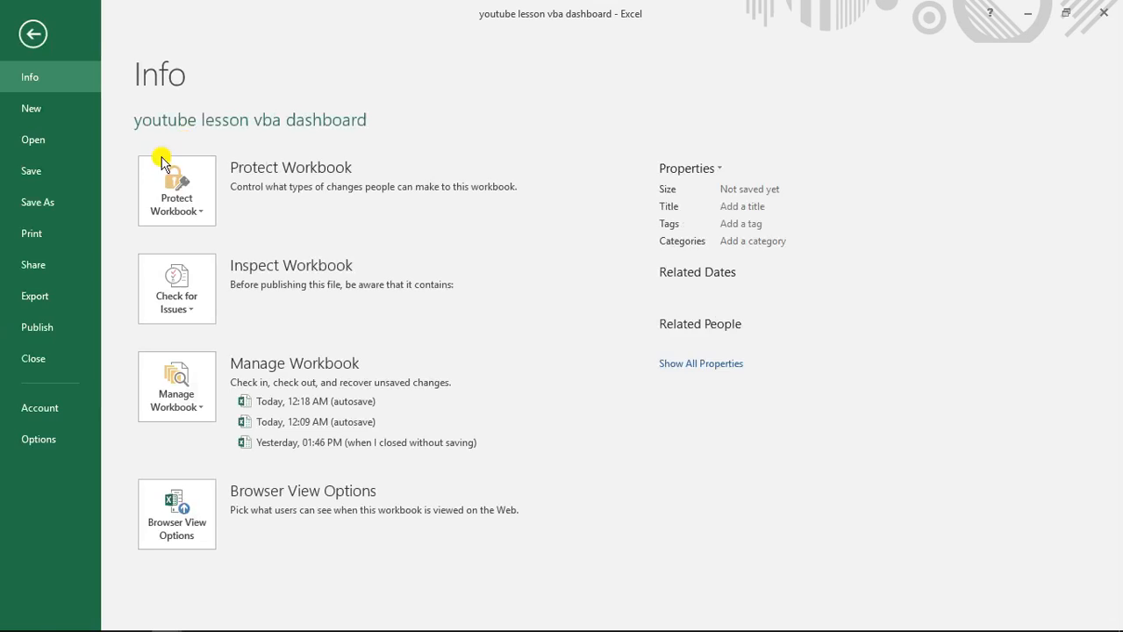
left_click(35, 203)
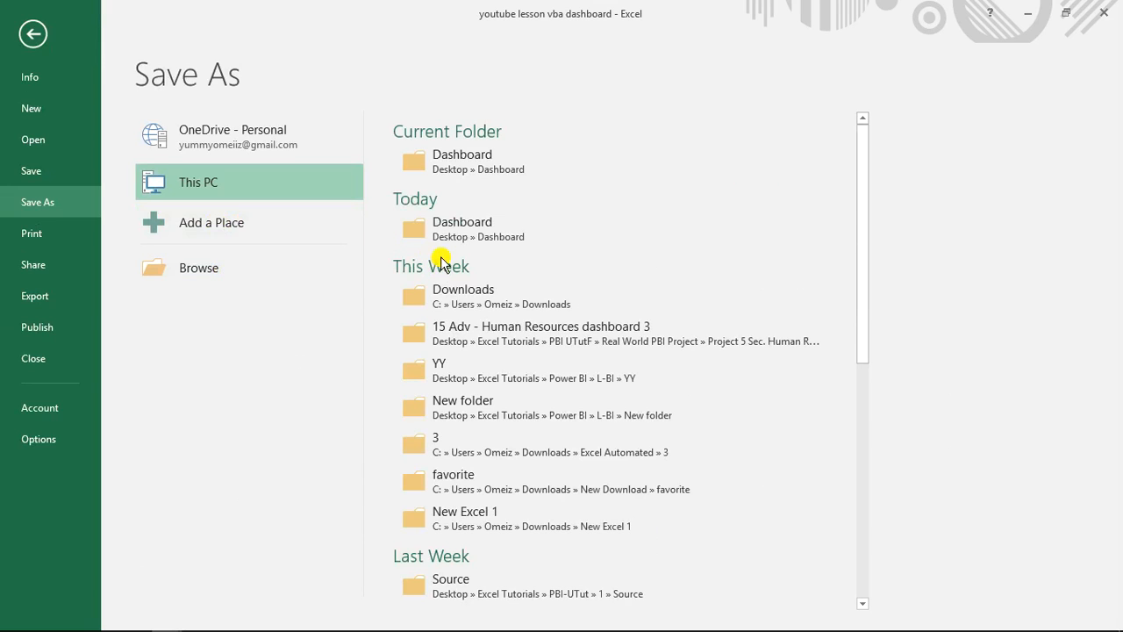
left_click(449, 232)
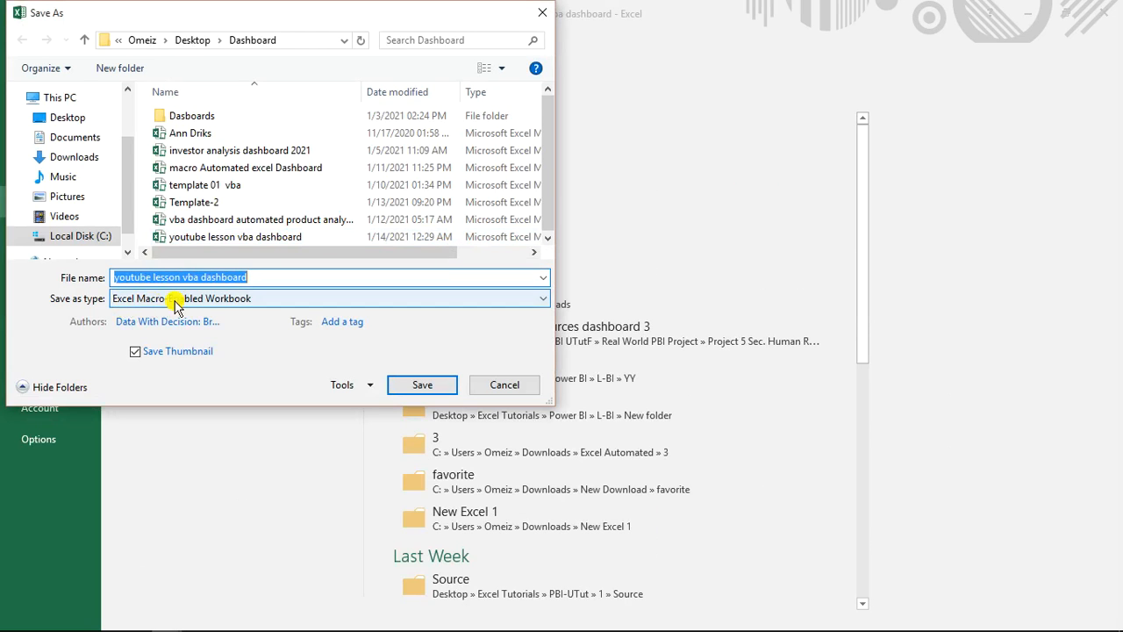
left_click(154, 301)
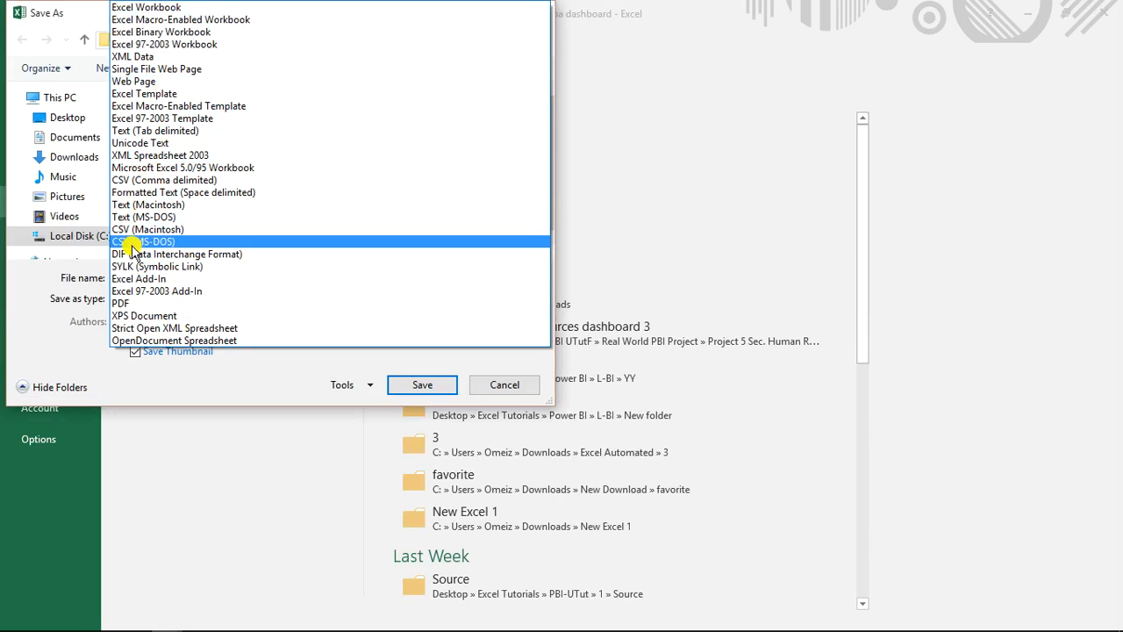
left_click(186, 21)
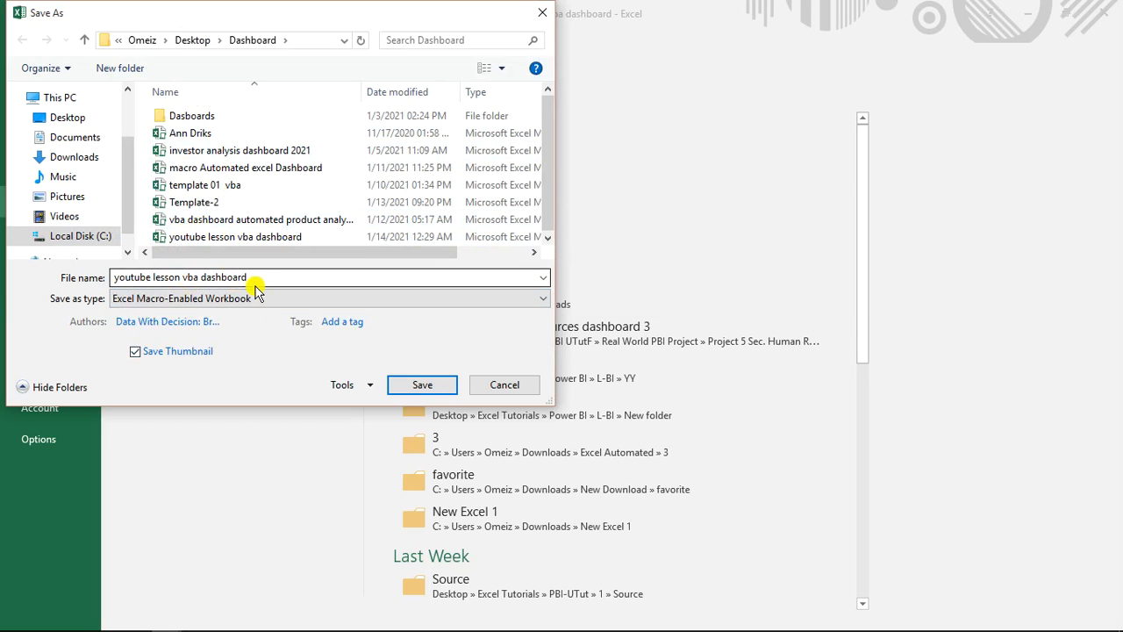
left_click(509, 389)
left_click(24, 40)
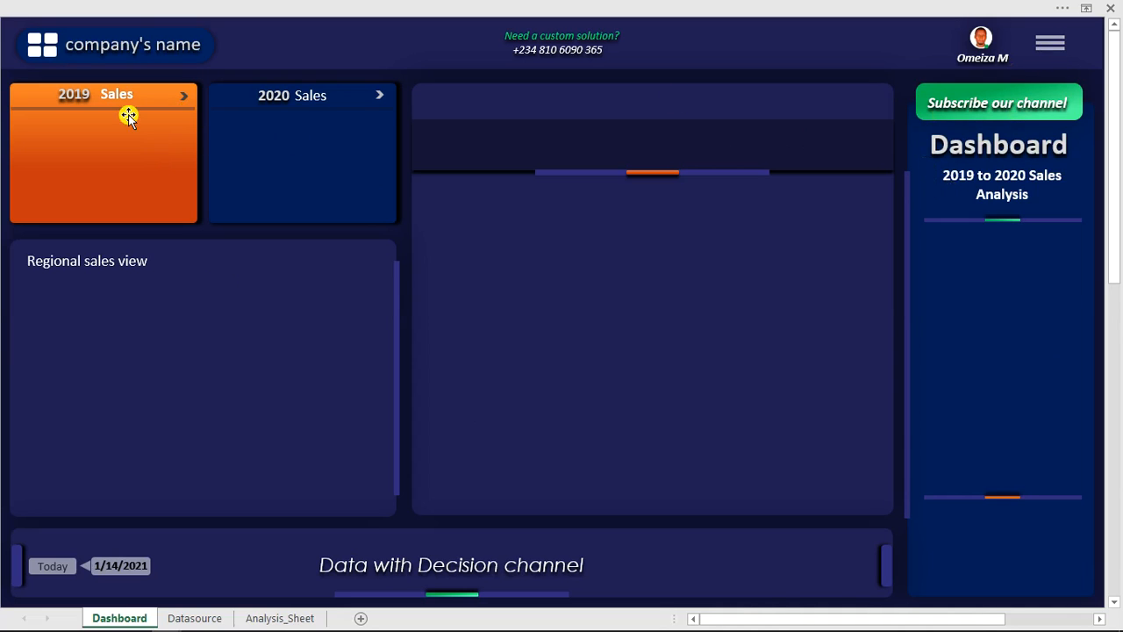
- Format the entire Date column D on the Datasource sheet as Date with the *3/14/2012 type
left_click(213, 619)
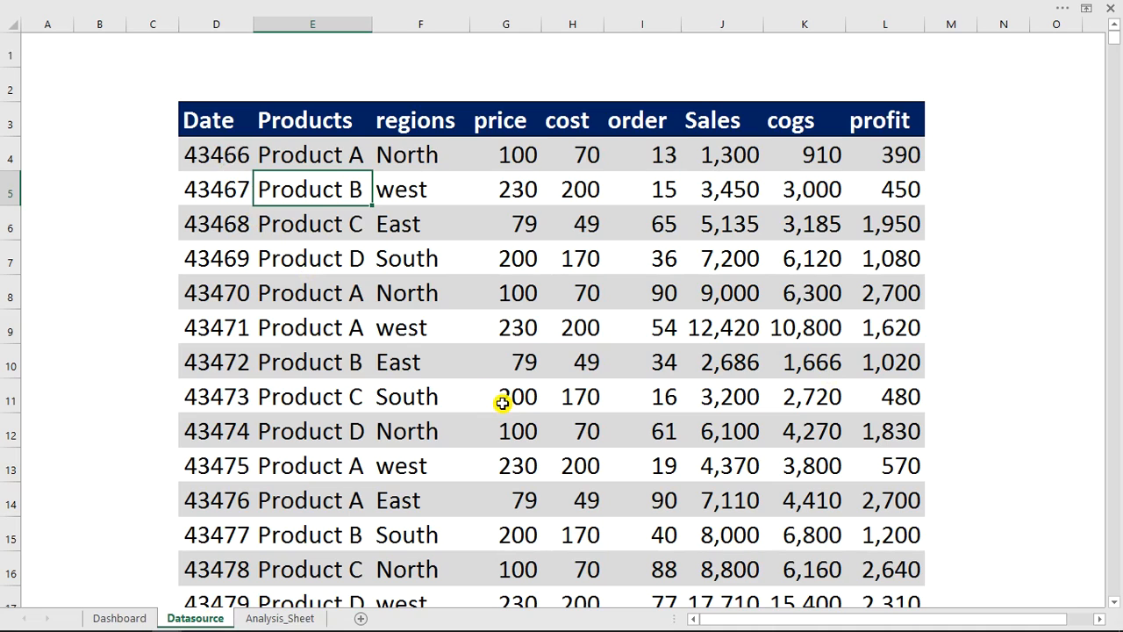
left_click_drag(210, 156, 236, 491)
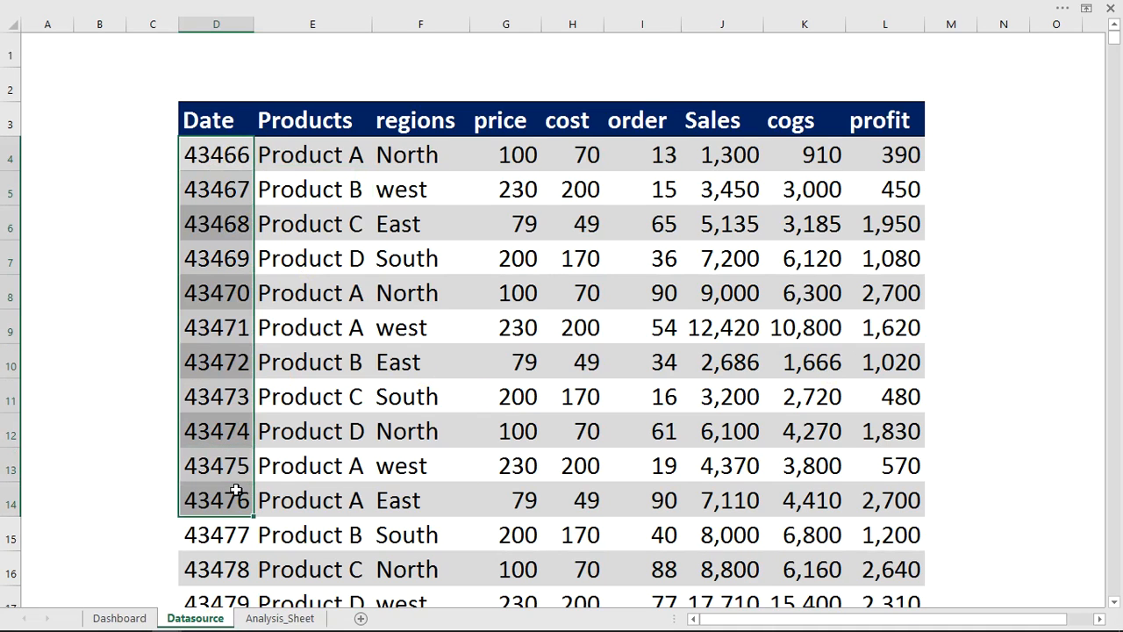
left_click(225, 23)
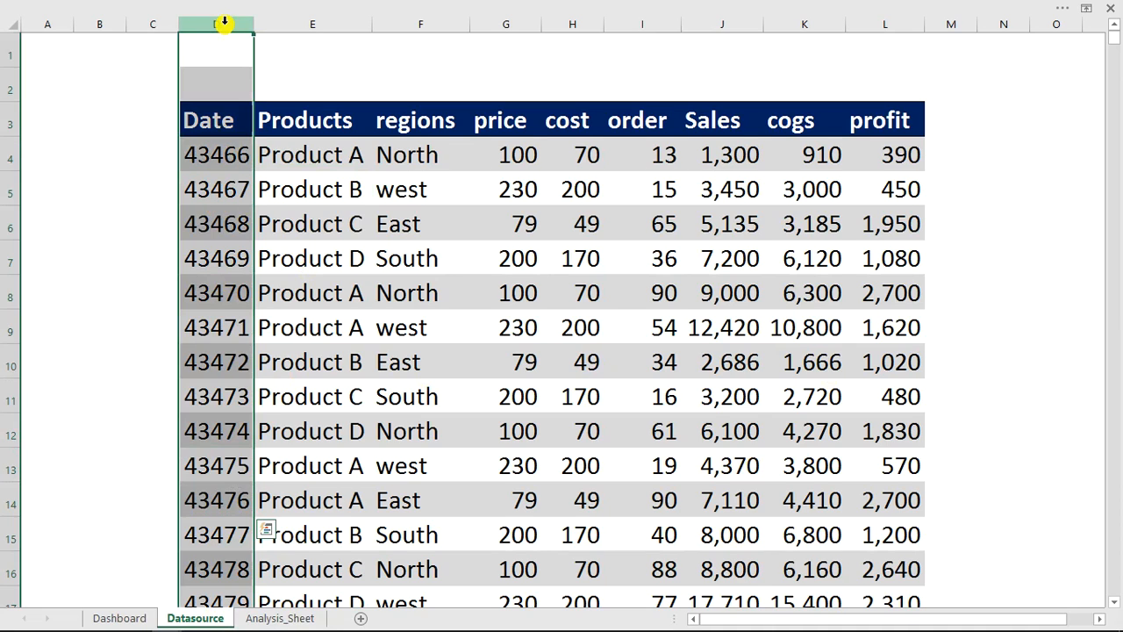
right_click(220, 156)
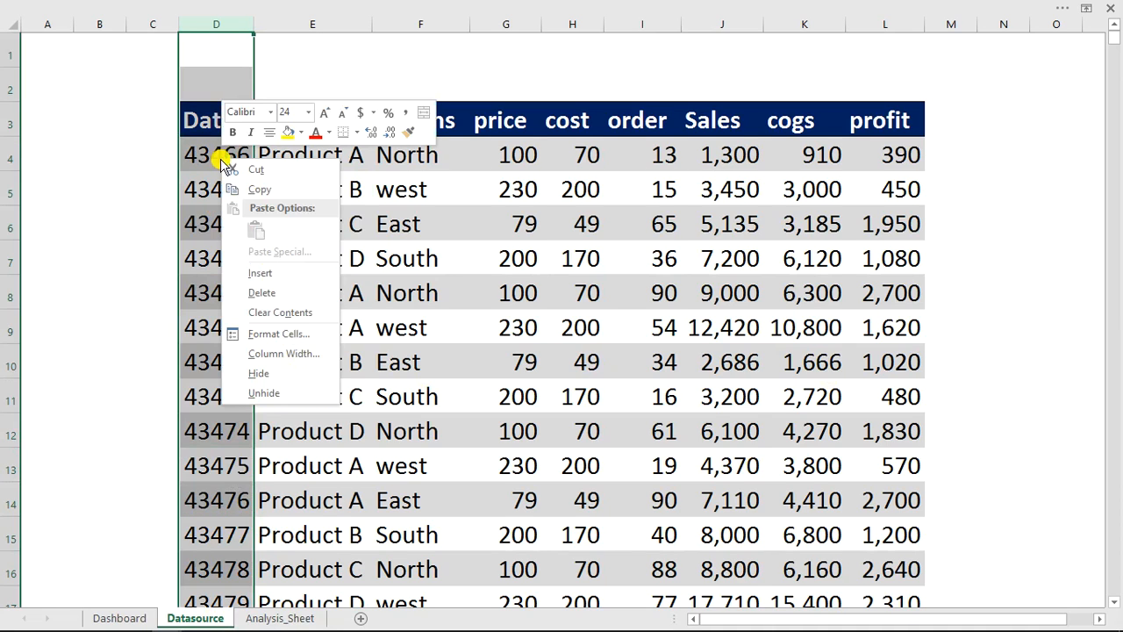
left_click(277, 334)
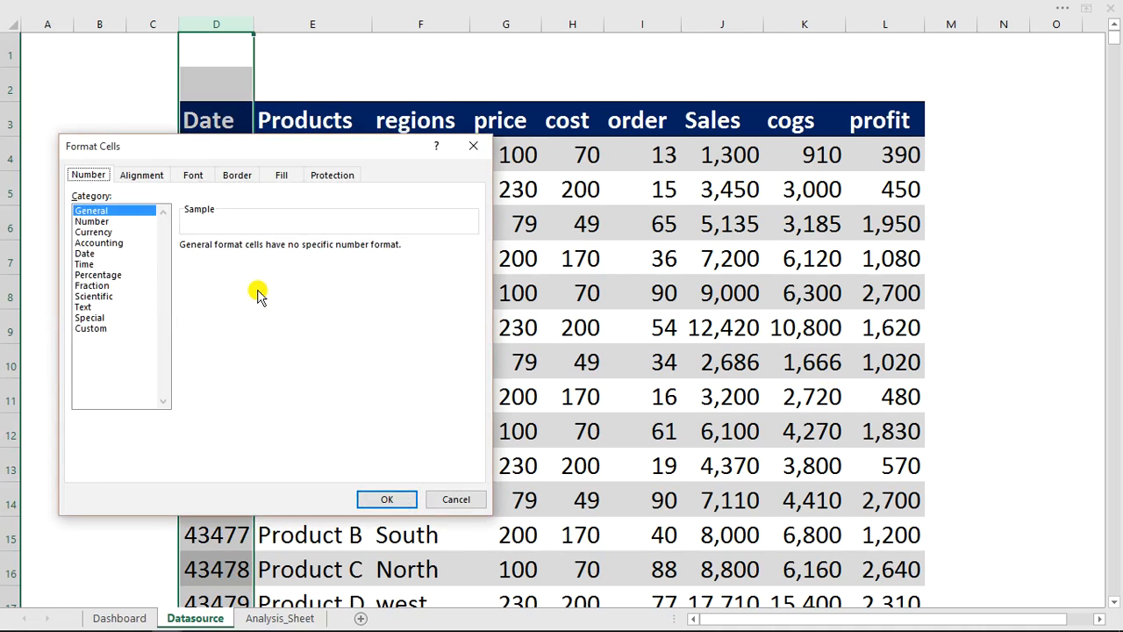
left_click(88, 253)
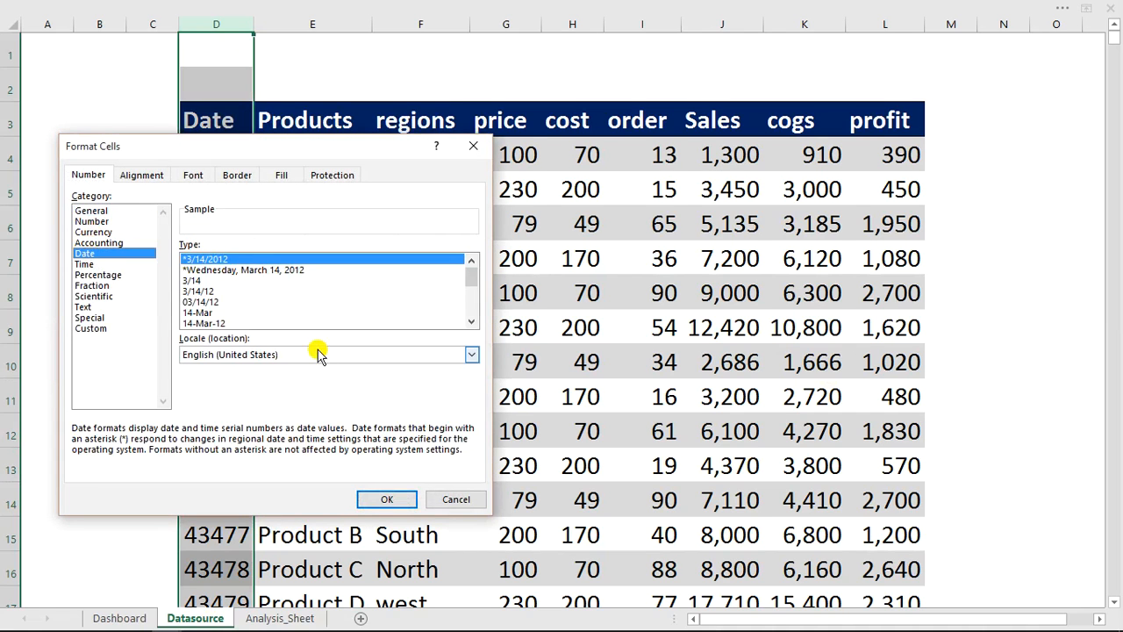
left_click(389, 502)
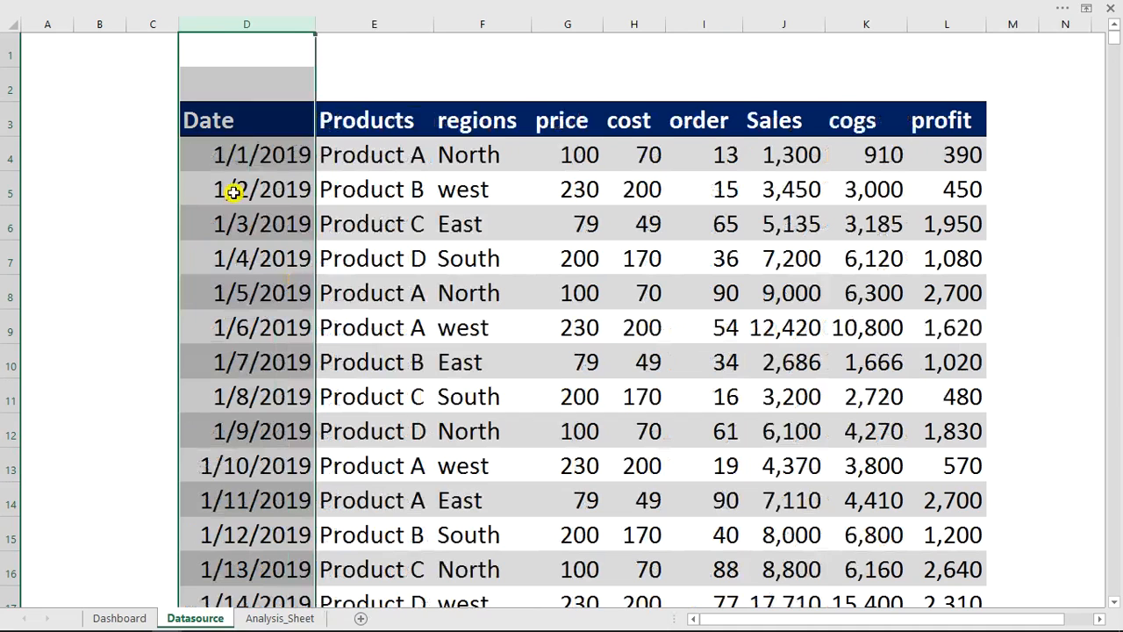
- Add a "month name" column header in cell M3, directly after the profit column of the data table
left_click(706, 260)
left_click_drag(875, 619, 937, 626)
left_click(1102, 621)
left_click(1102, 620)
left_click(1101, 620)
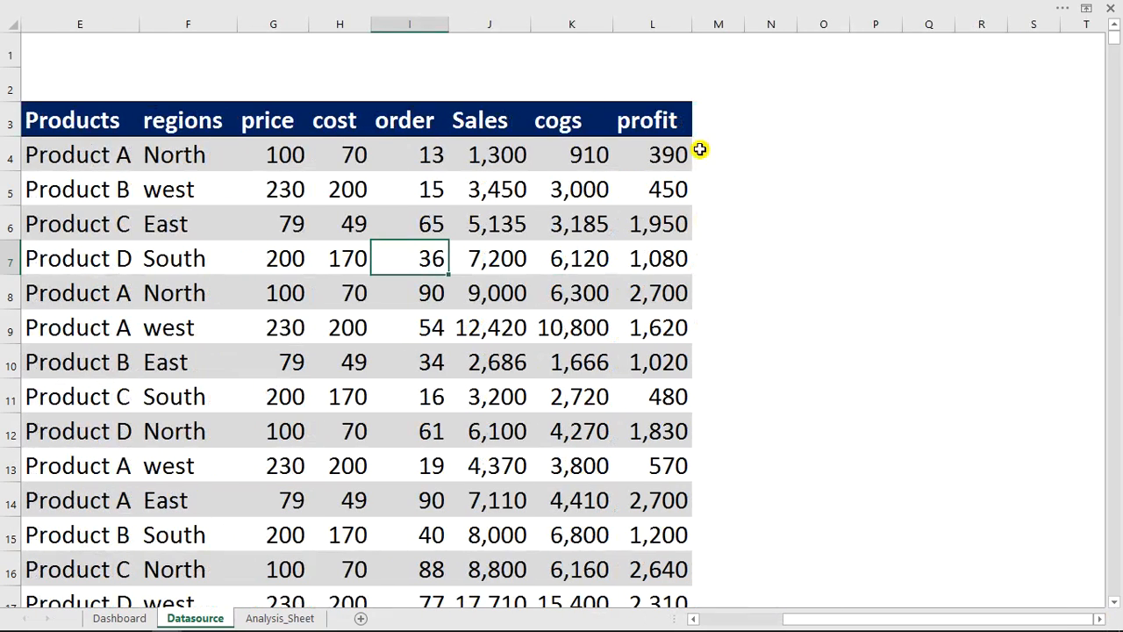
left_click(715, 122)
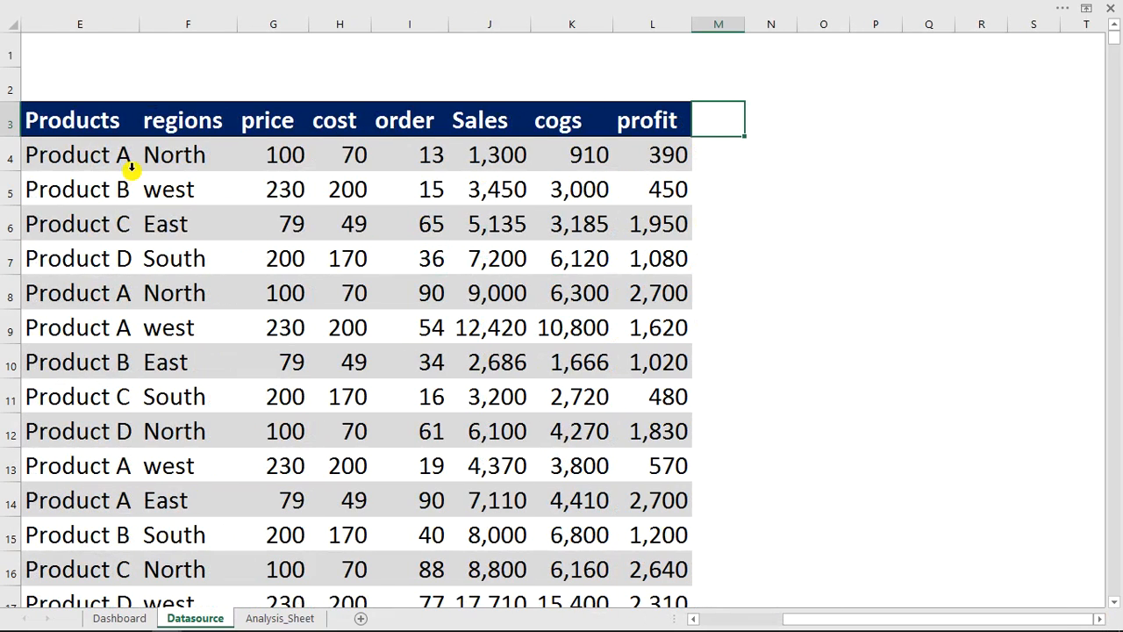
left_click(282, 255)
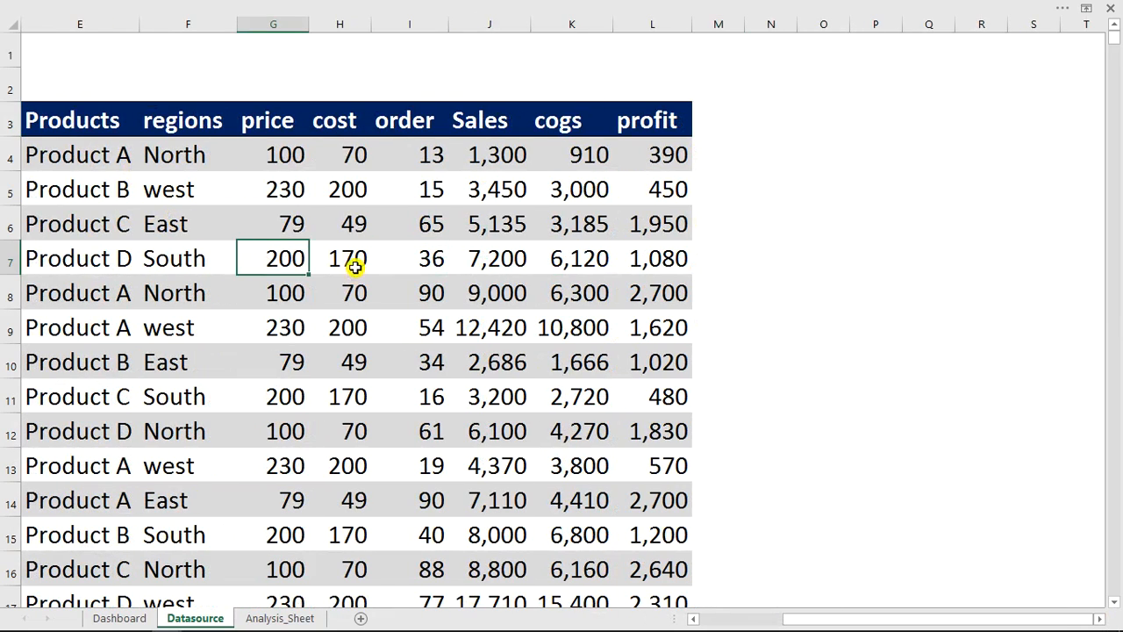
left_click(709, 117)
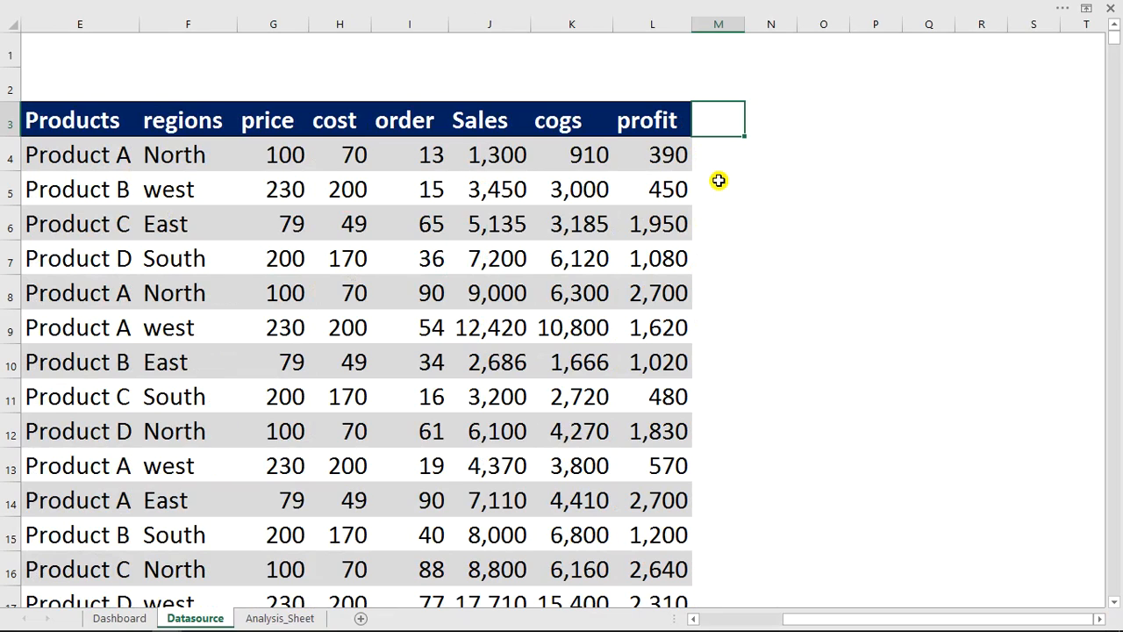
type("month")
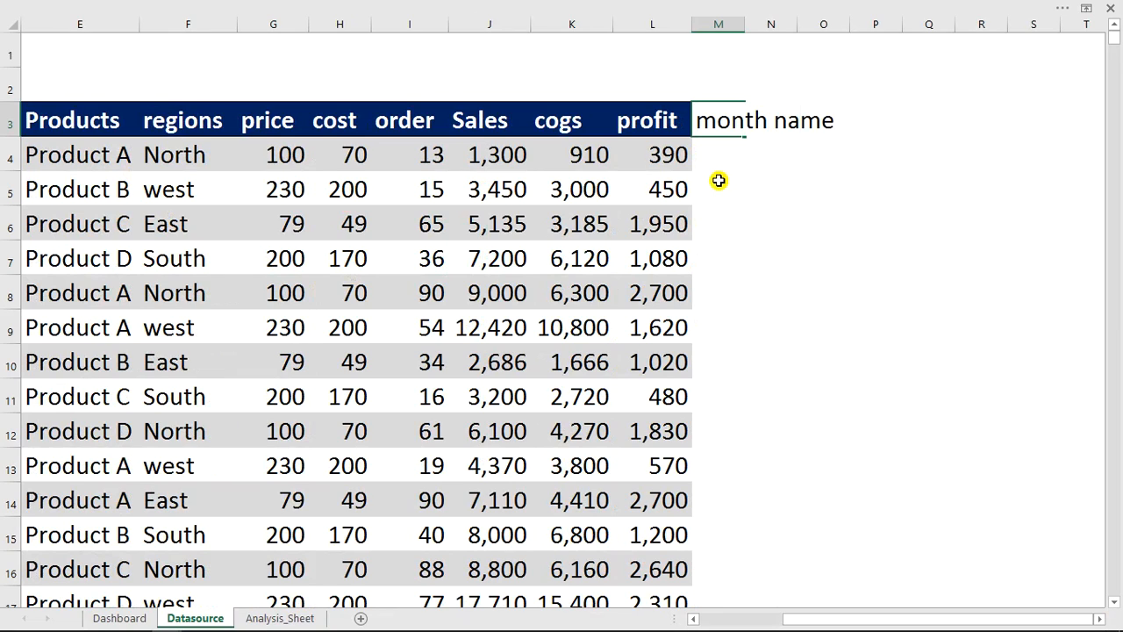
type(" name")
key("Return")
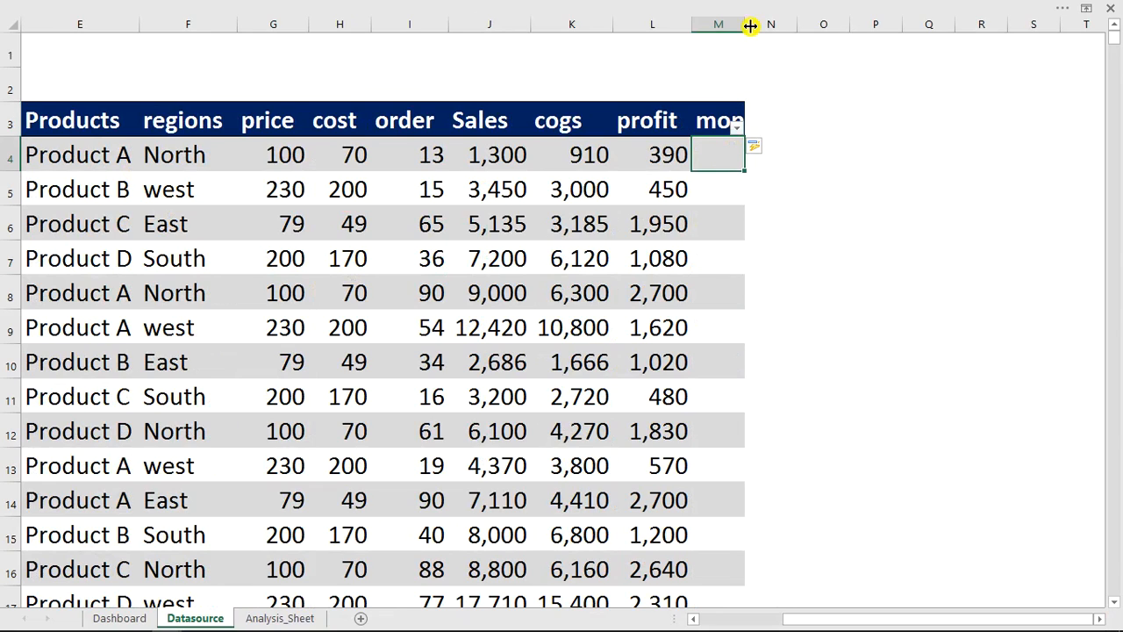
- Add a "weekdays" column header in N3 and fit the widths of the month name and weekdays columns to their headers
double_click(742, 21)
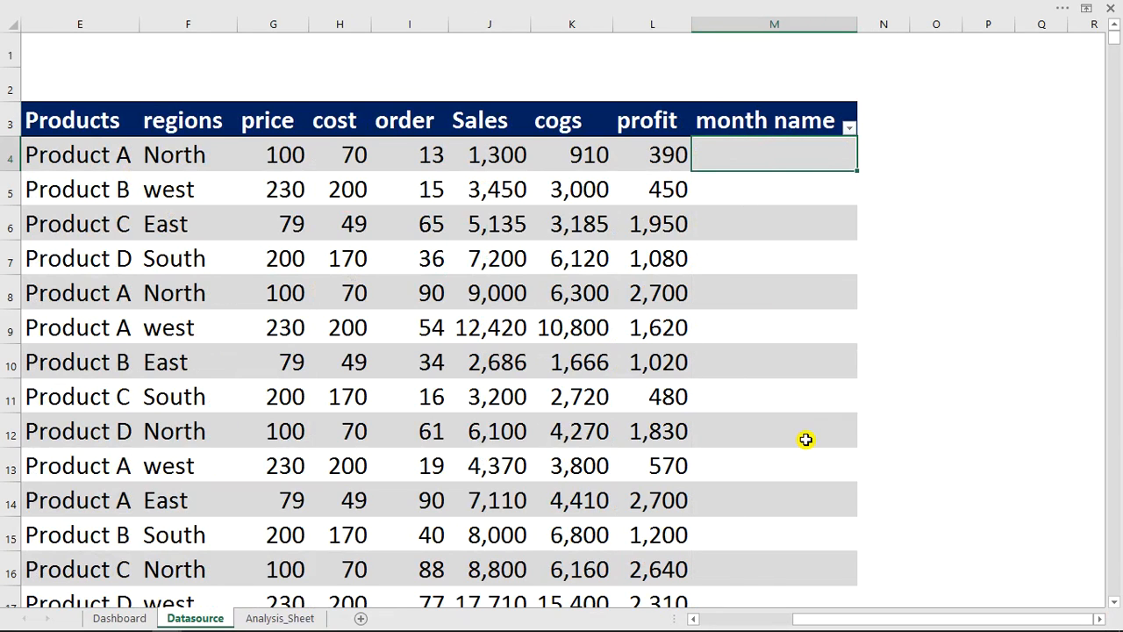
left_click(874, 117)
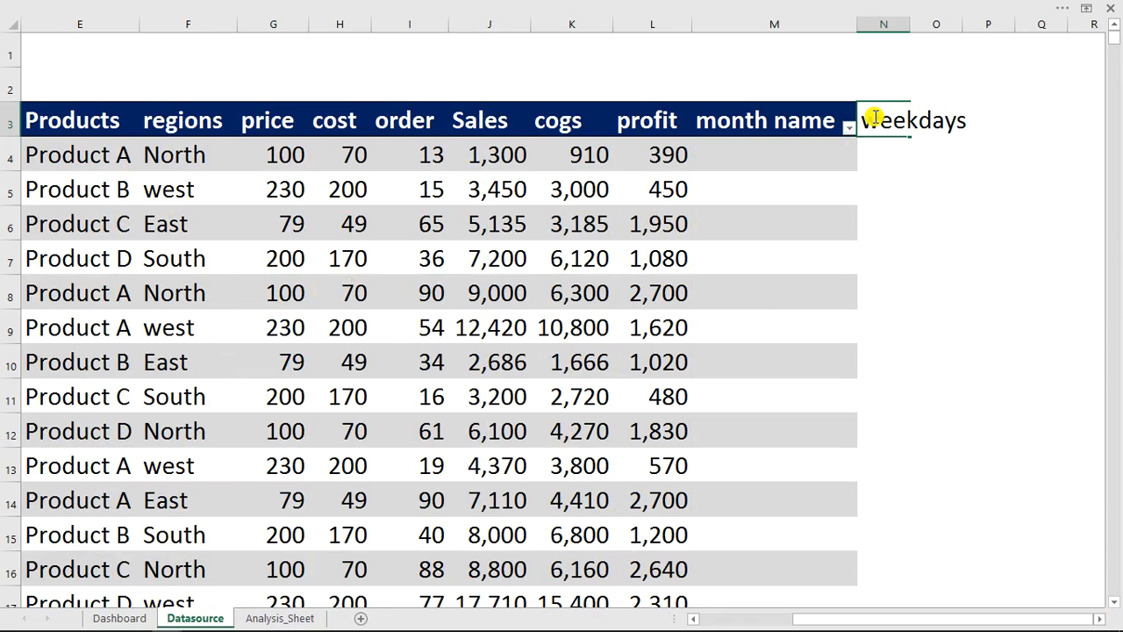
key("Return")
left_click_drag(911, 29, 911, 29)
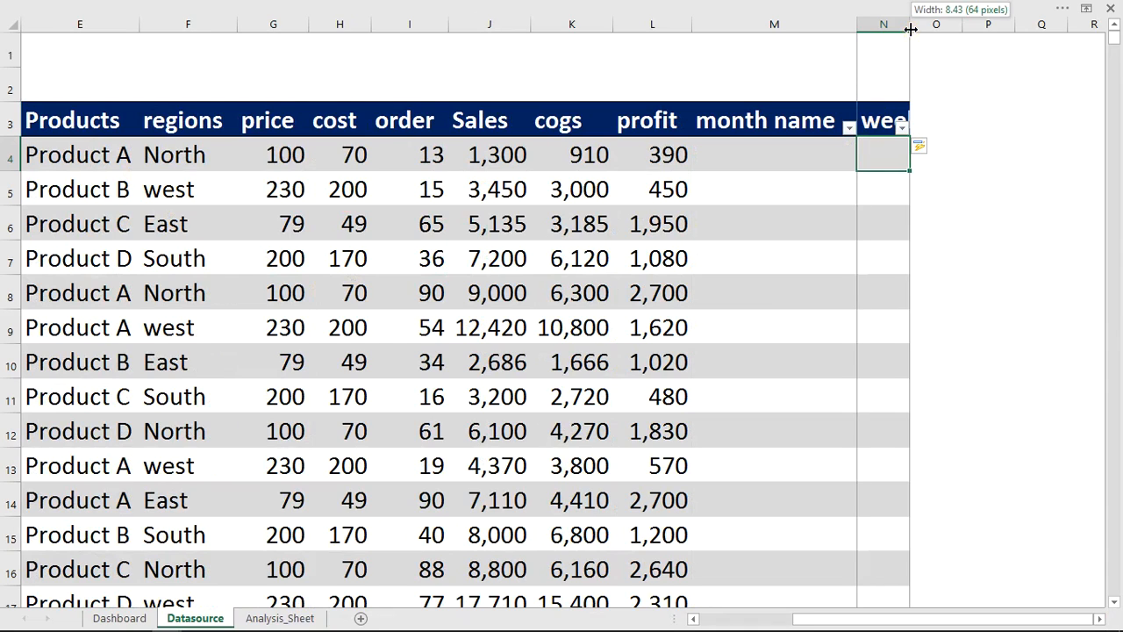
double_click(911, 29)
left_click(742, 156)
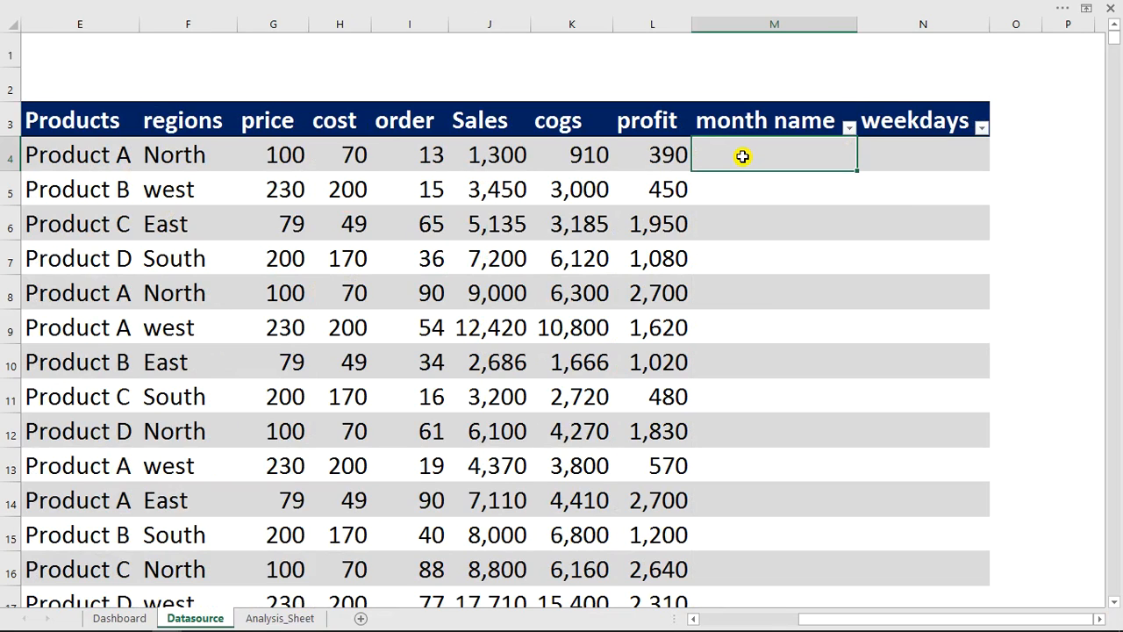
type("=")
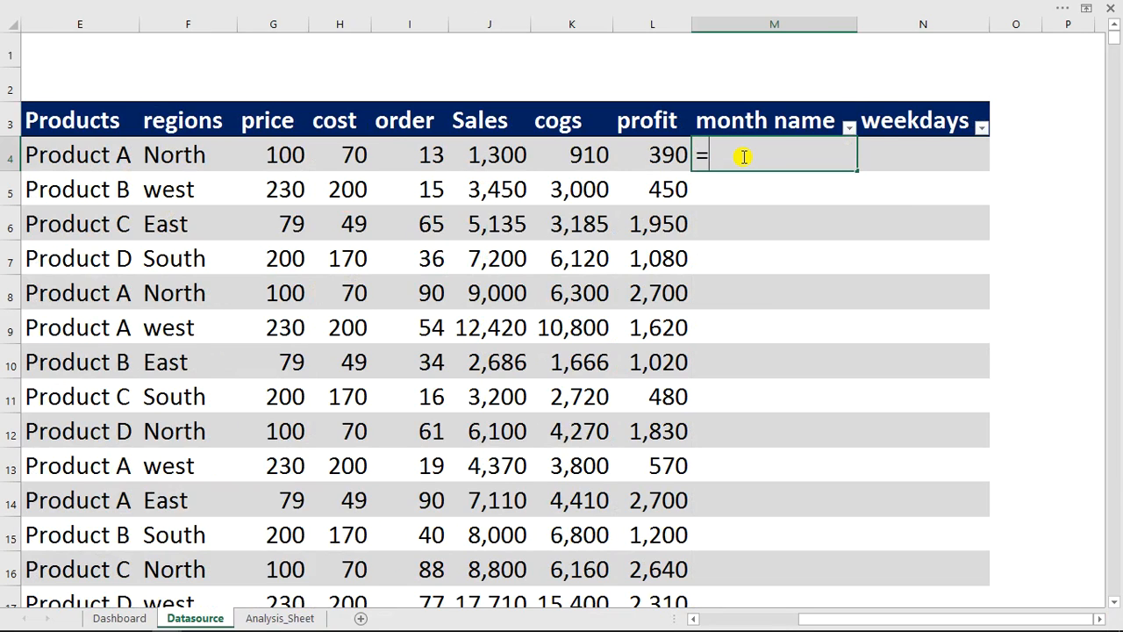
type("text(")
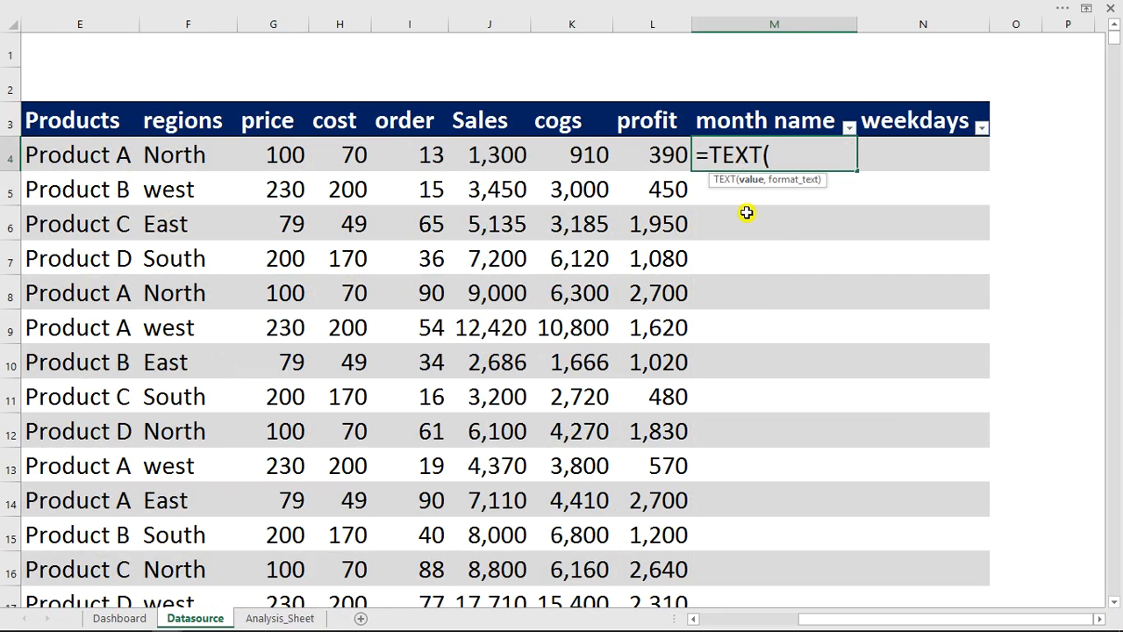
left_click_drag(1019, 617, 858, 619)
left_click(230, 155)
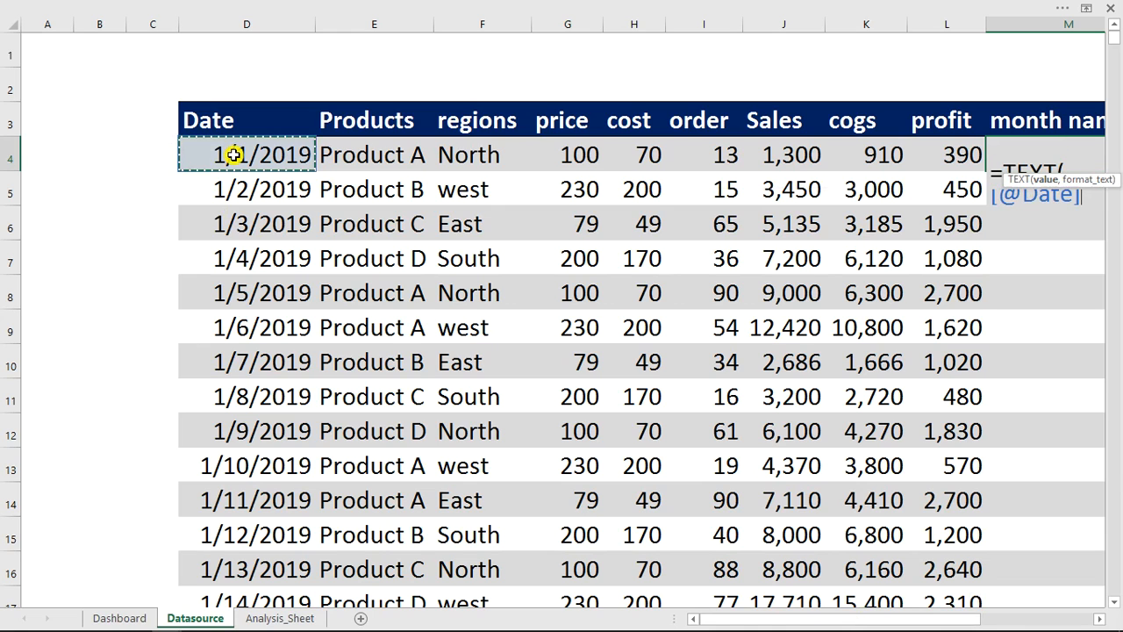
left_click_drag(876, 609, 1040, 625)
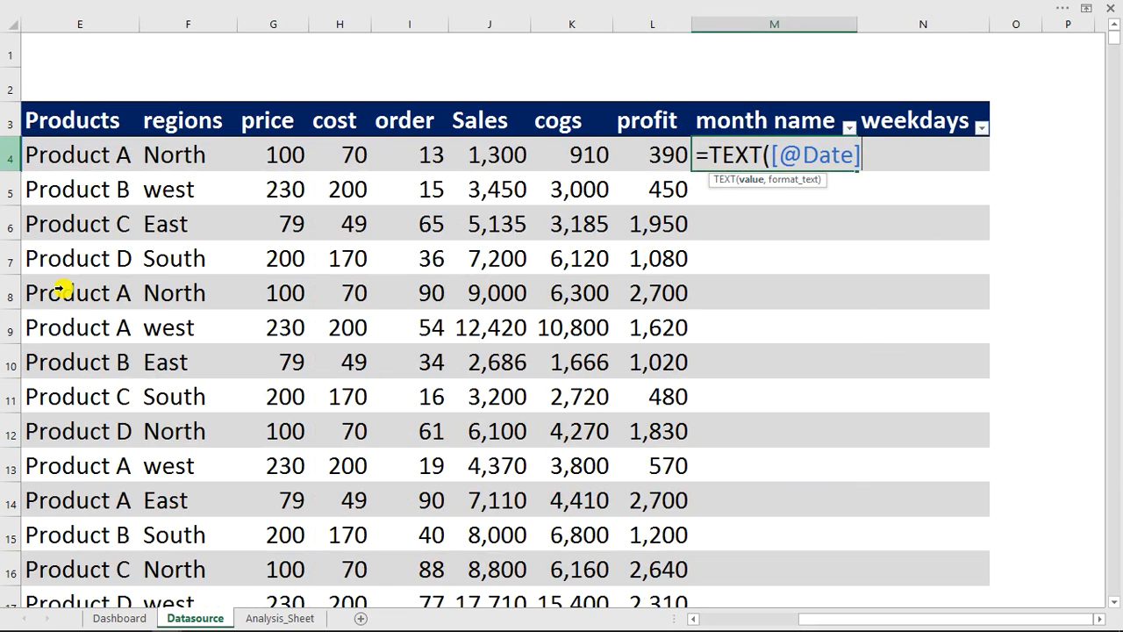
type(",")
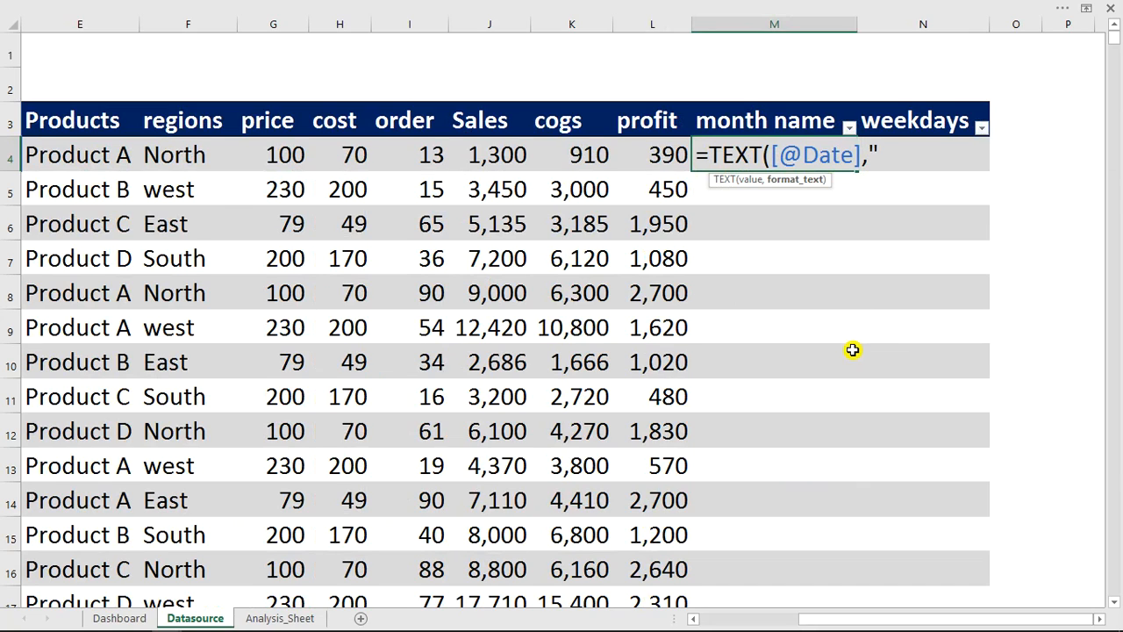
type("mm")
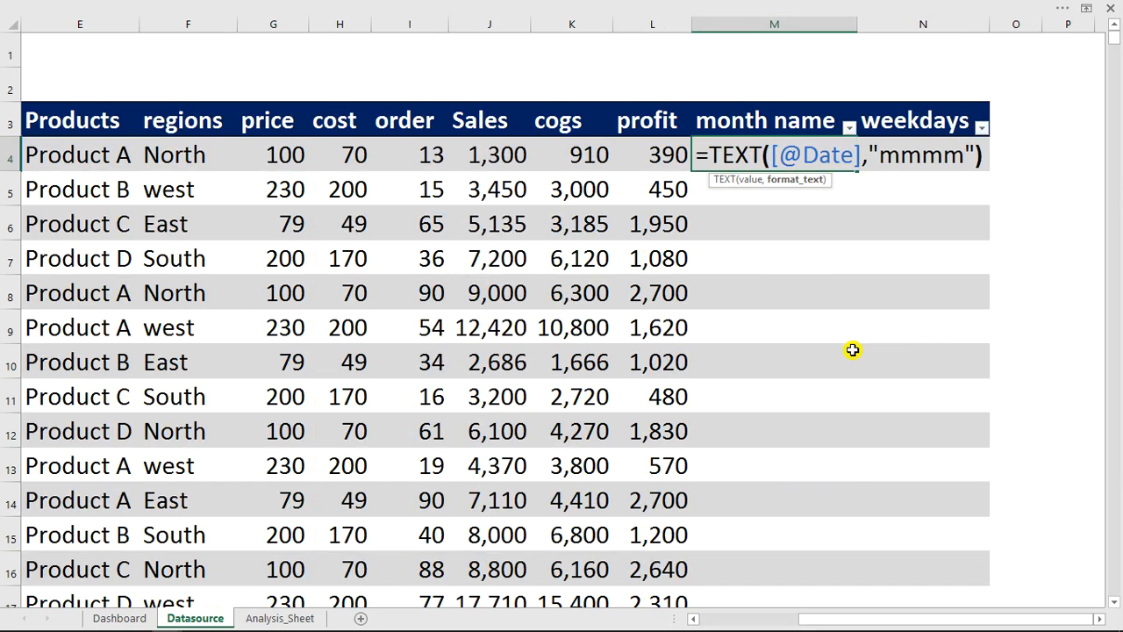
type("m\")")
key("Return")
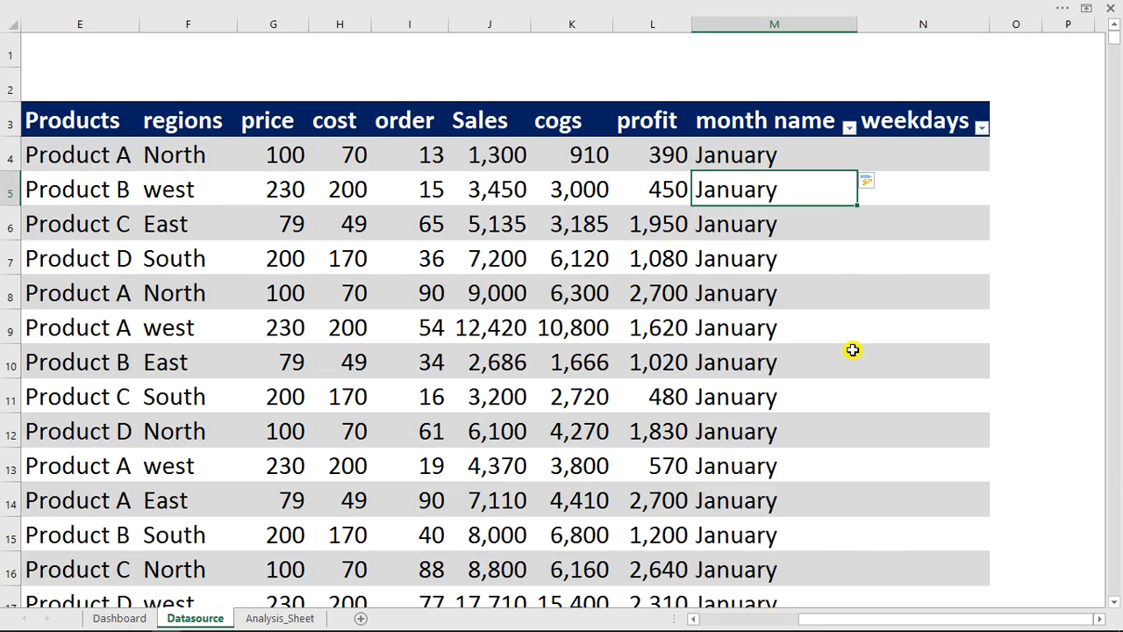
left_click(848, 127)
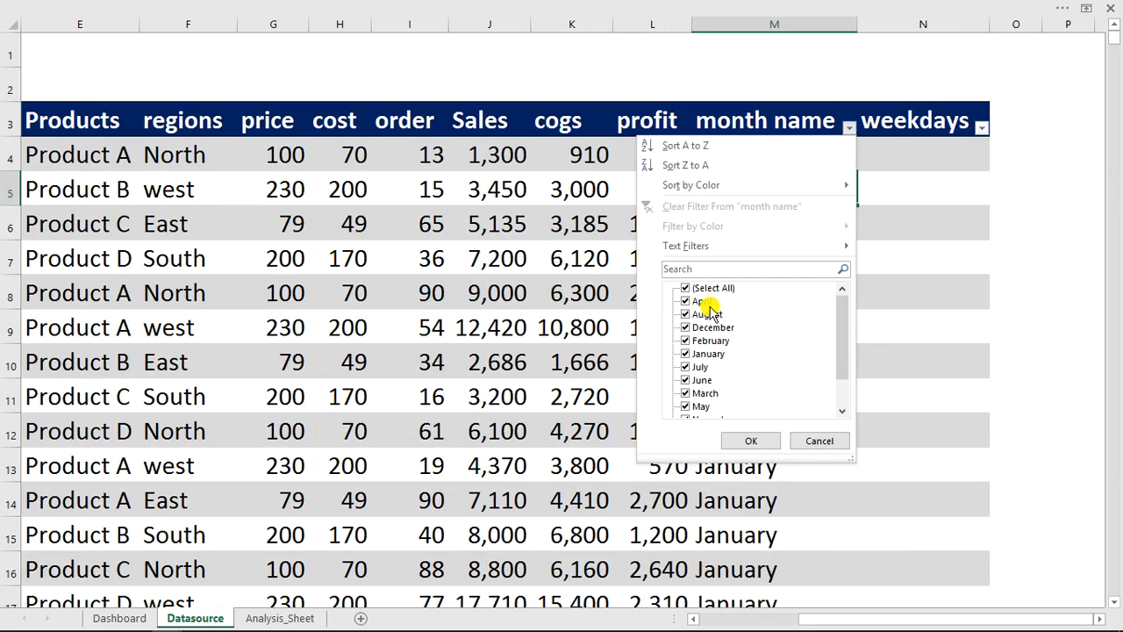
mouse_move(848, 319)
left_mouse_down()
mouse_move(845, 405)
mouse_move(847, 317)
left_mouse_up()
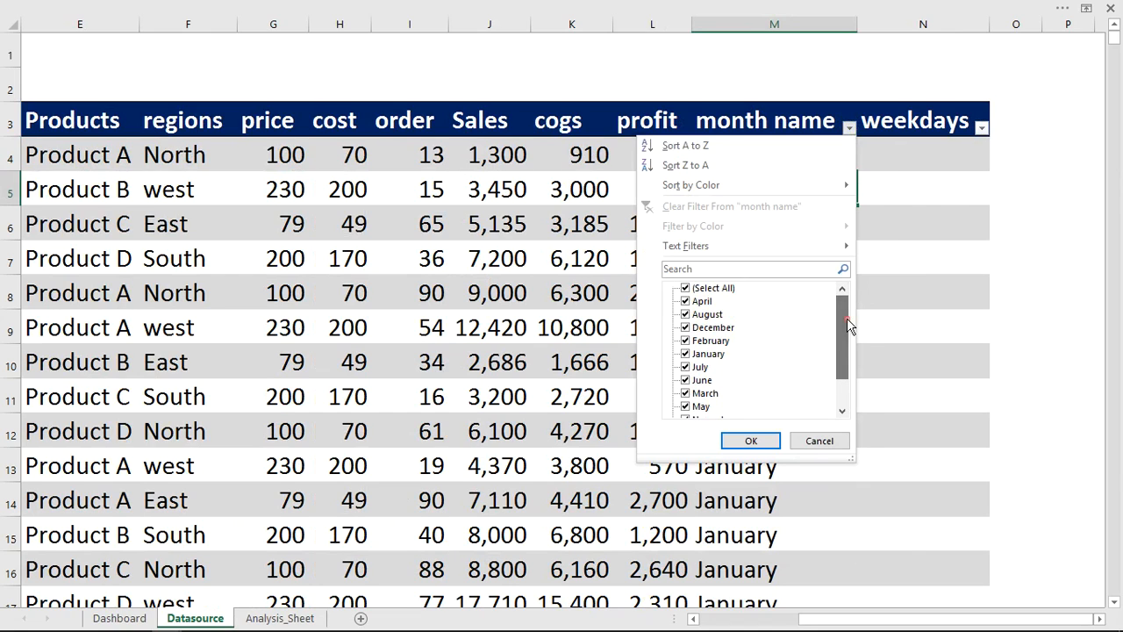
key("Escape")
- Shorten the format code in the month name formula to "mmm" so the column uses abbreviated month names
left_click(745, 153)
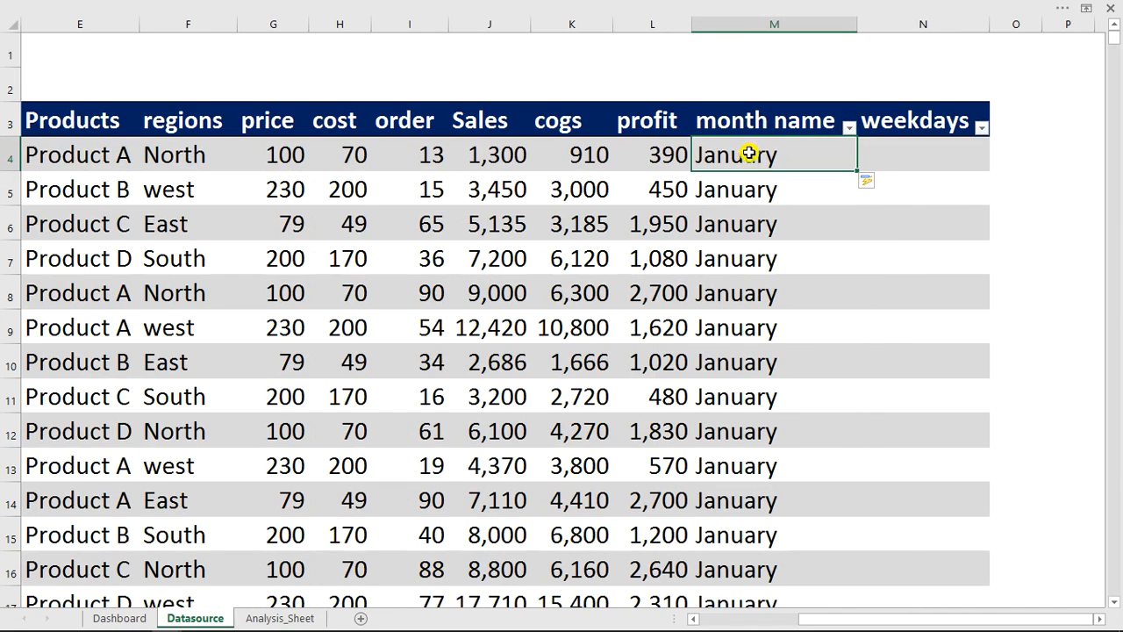
double_click(745, 154)
left_click(935, 158)
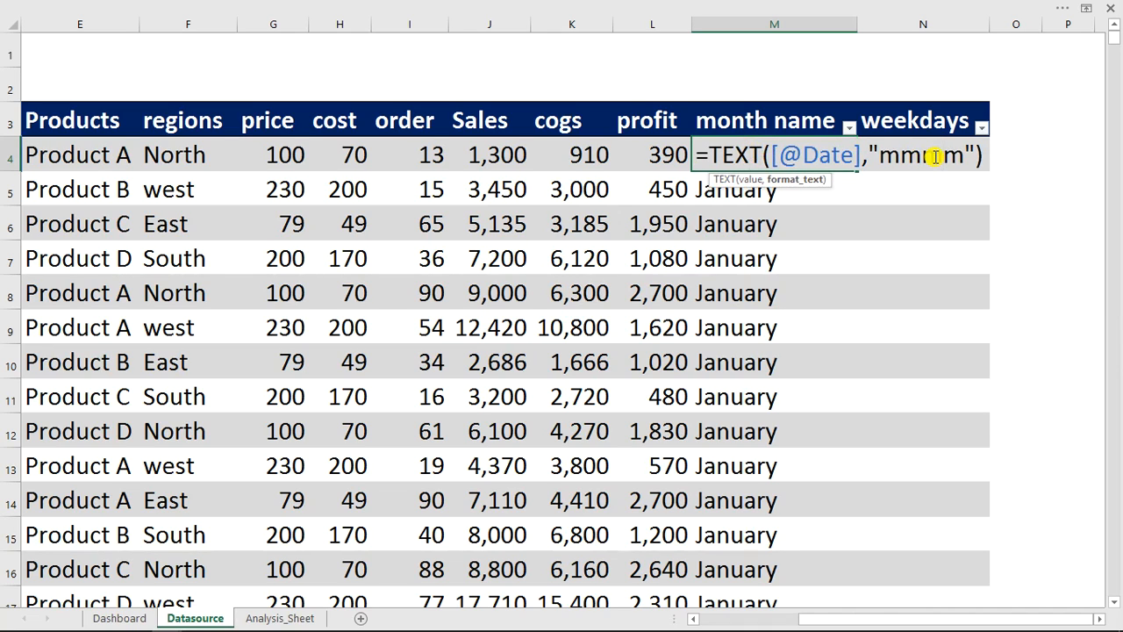
key("Delete")
key("Return")
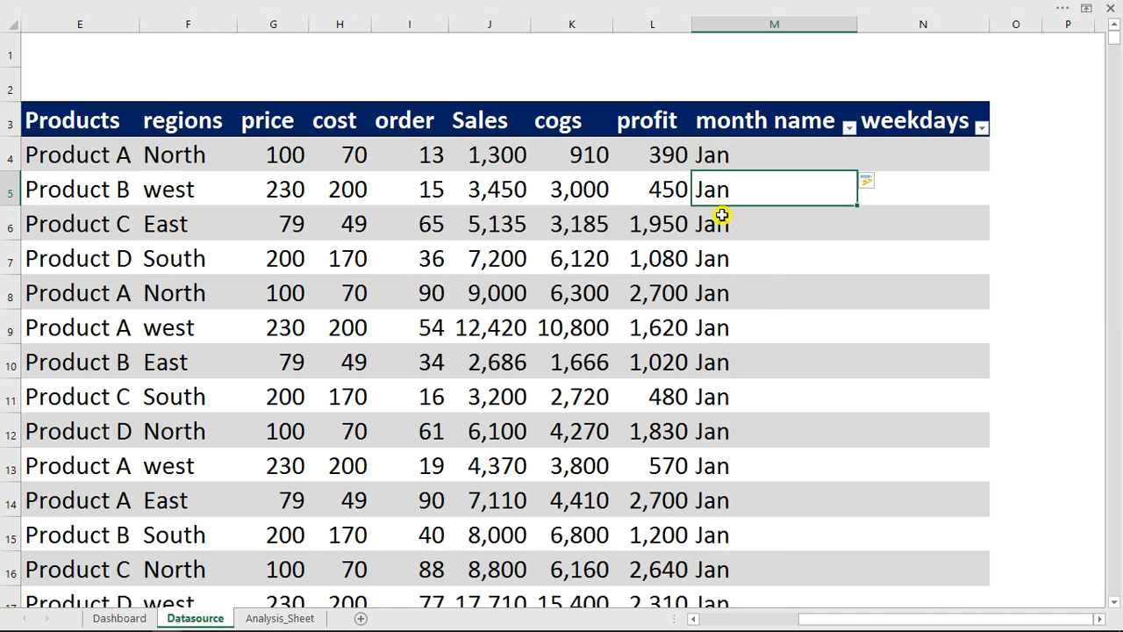
- Fill the weekdays column from N4 with a WEEKDAY formula that refers to the row's Date value
left_click(915, 166)
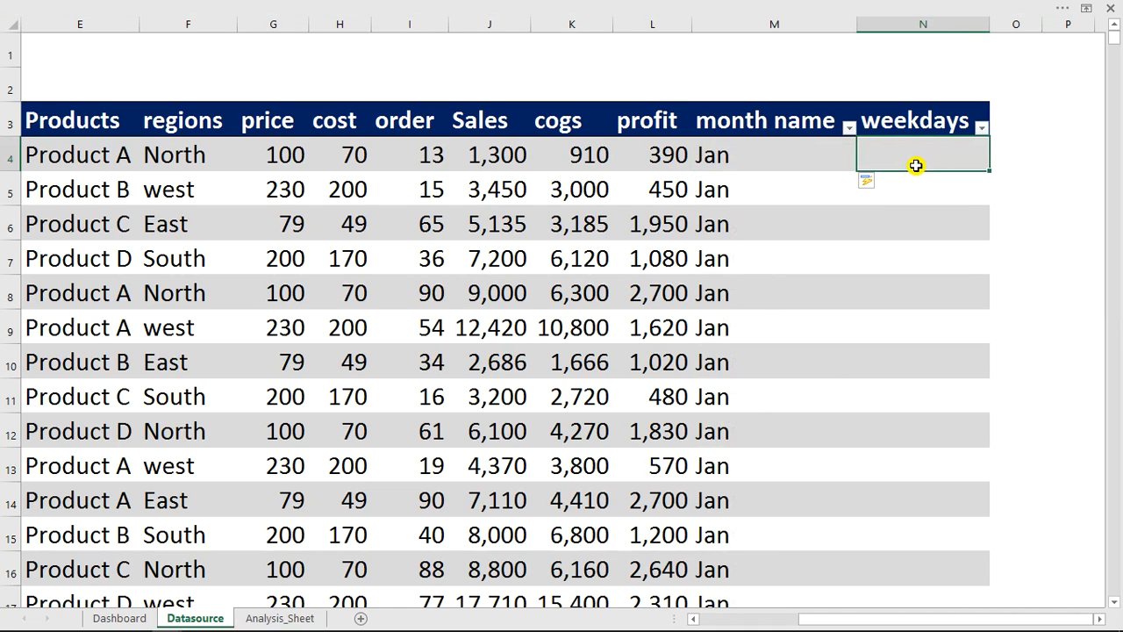
type("=wek")
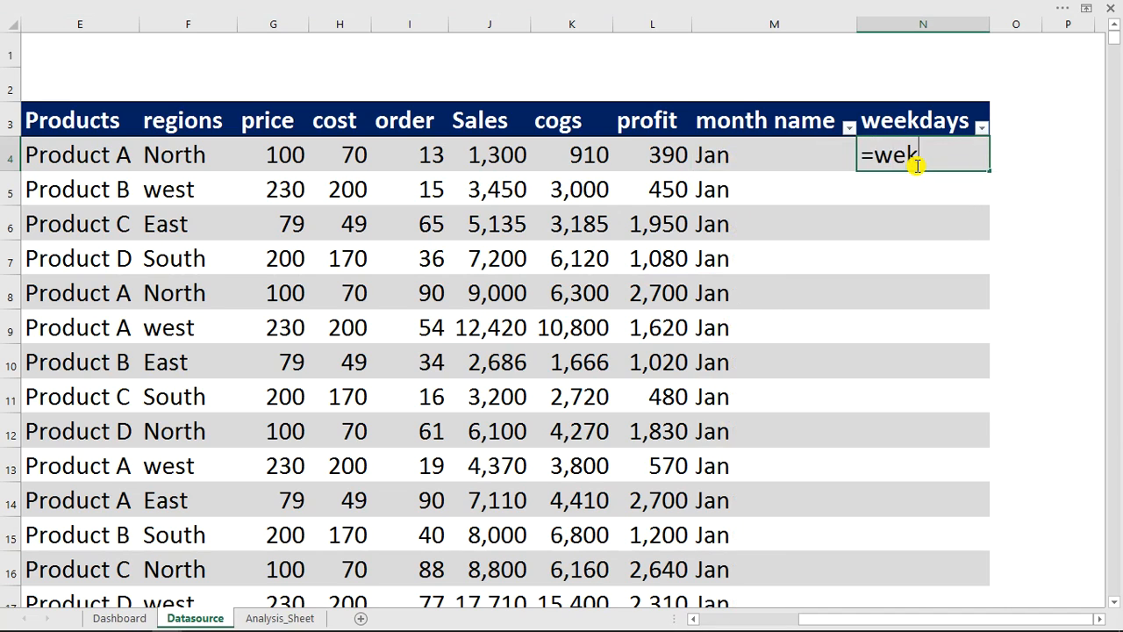
key("BackSpace")
type("ee")
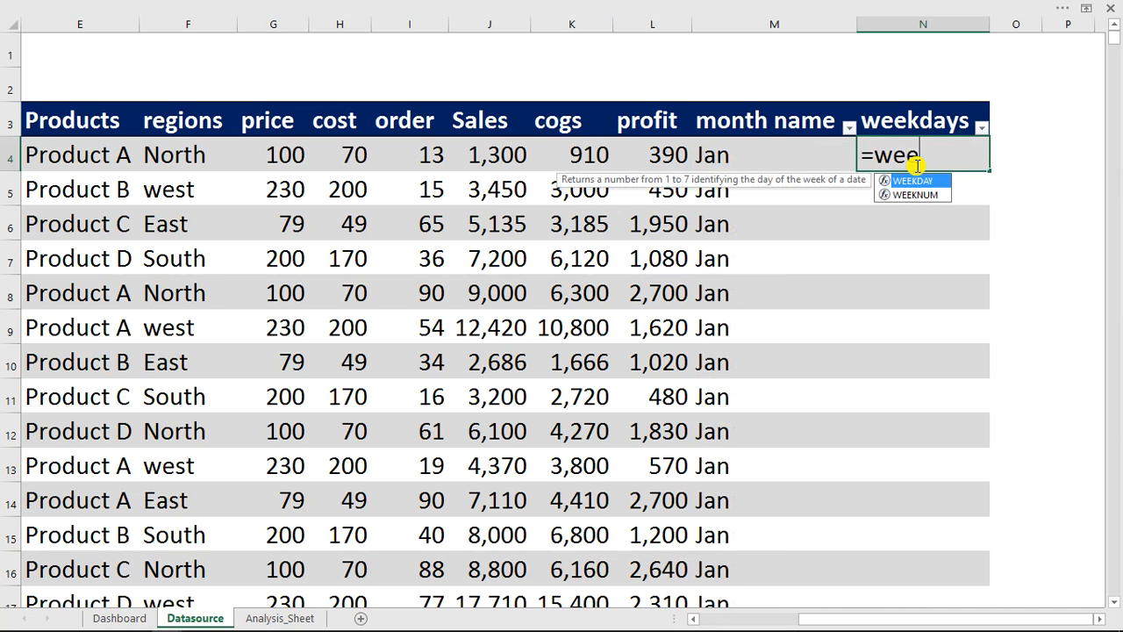
type("k")
key("Tab")
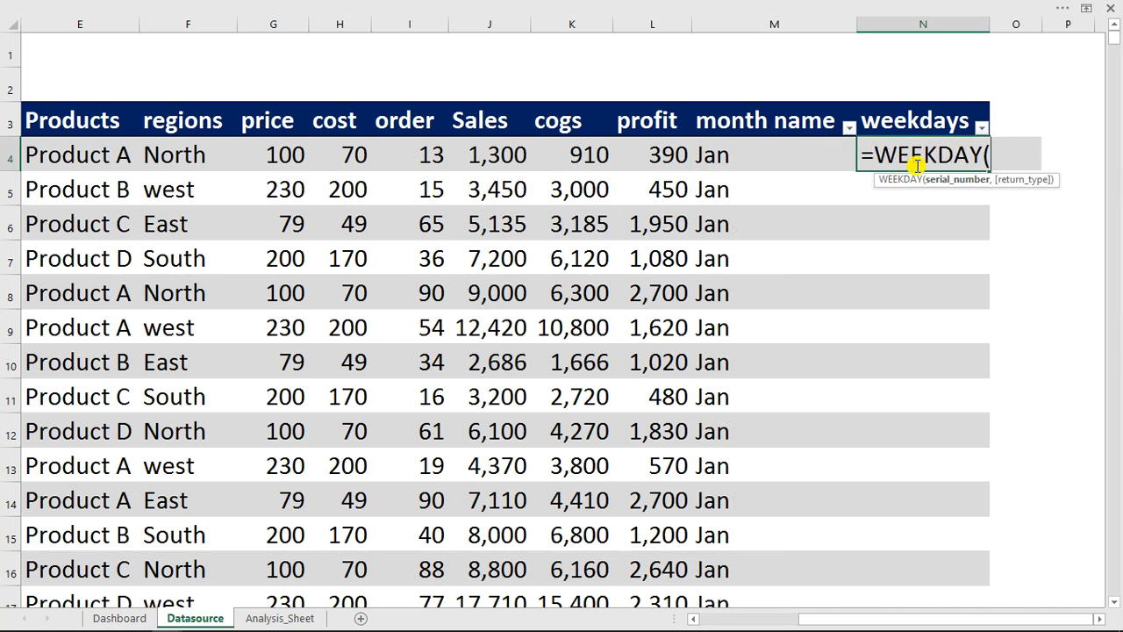
left_click_drag(928, 620, 792, 628)
left_click(245, 156)
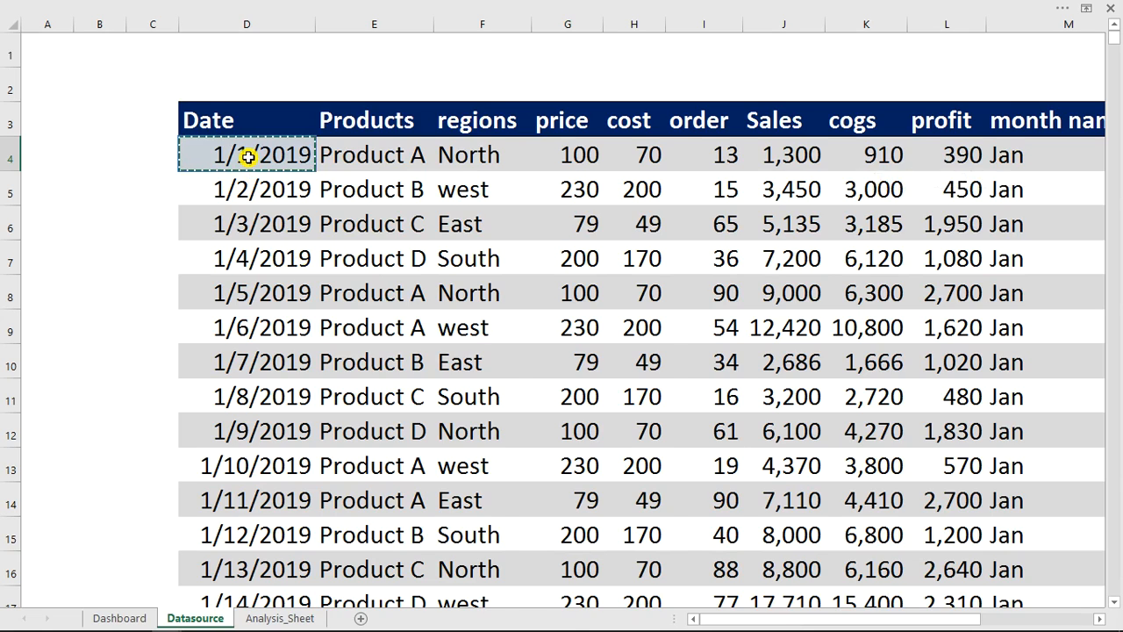
key("Return")
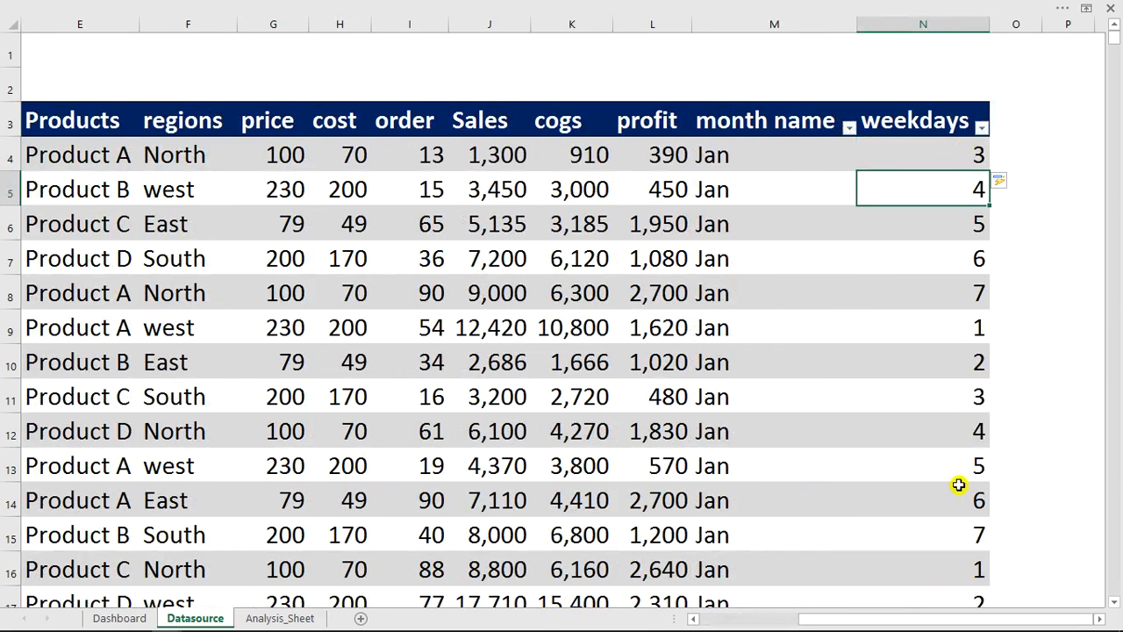
- Apply the custom number format ddd to all data cells of the weekdays column
left_click(922, 106)
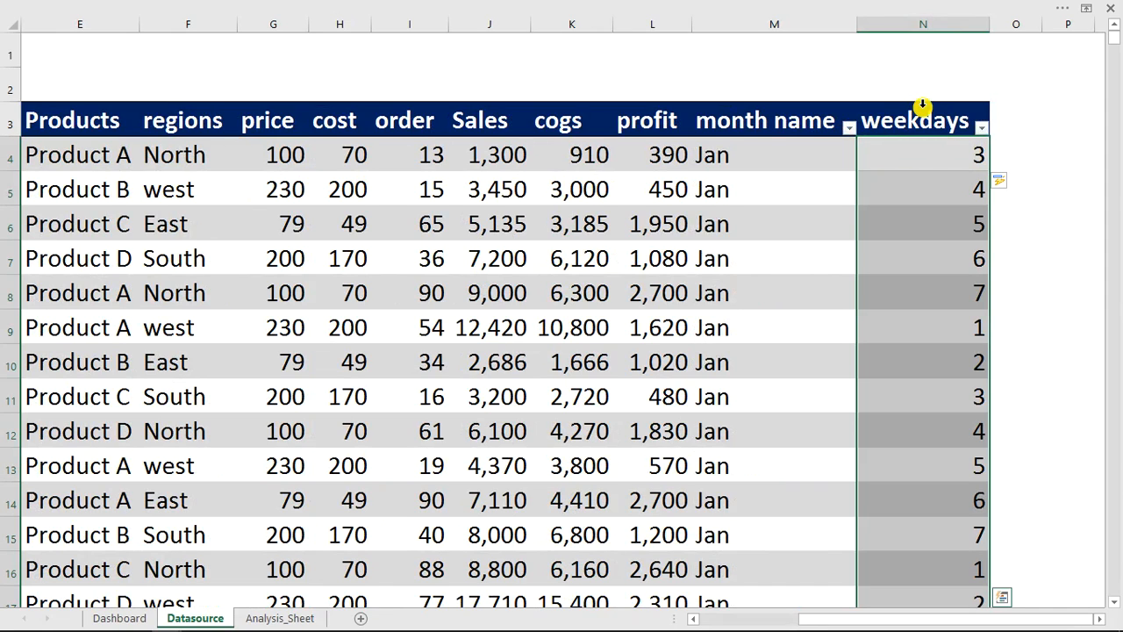
key("ctrl+1")
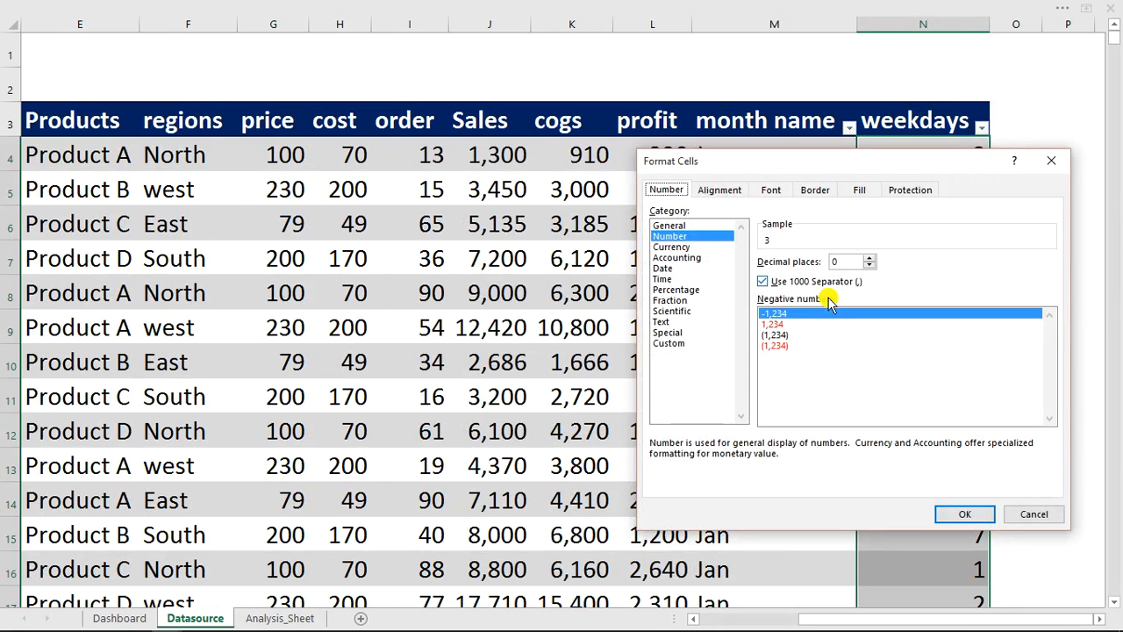
left_click(668, 342)
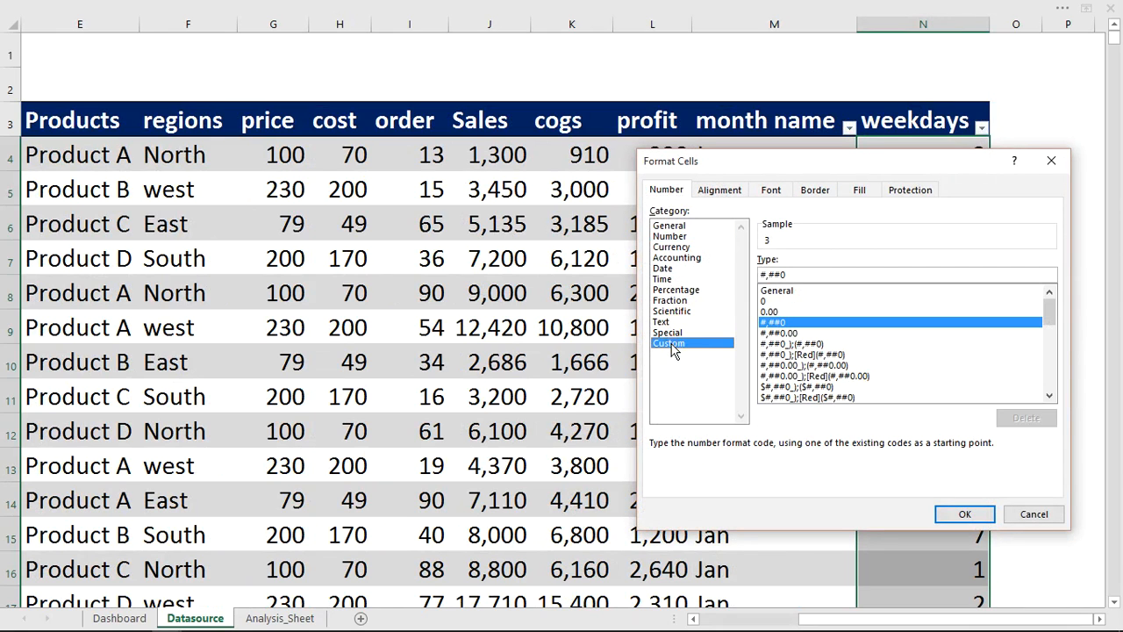
left_click(801, 292)
double_click(763, 275)
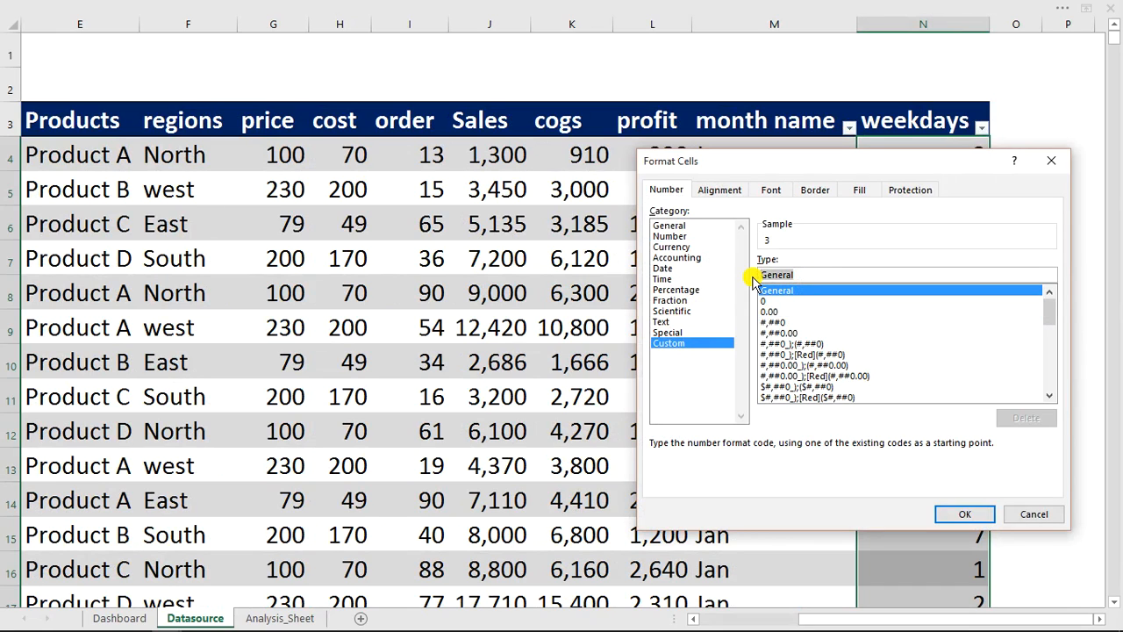
type("ddd")
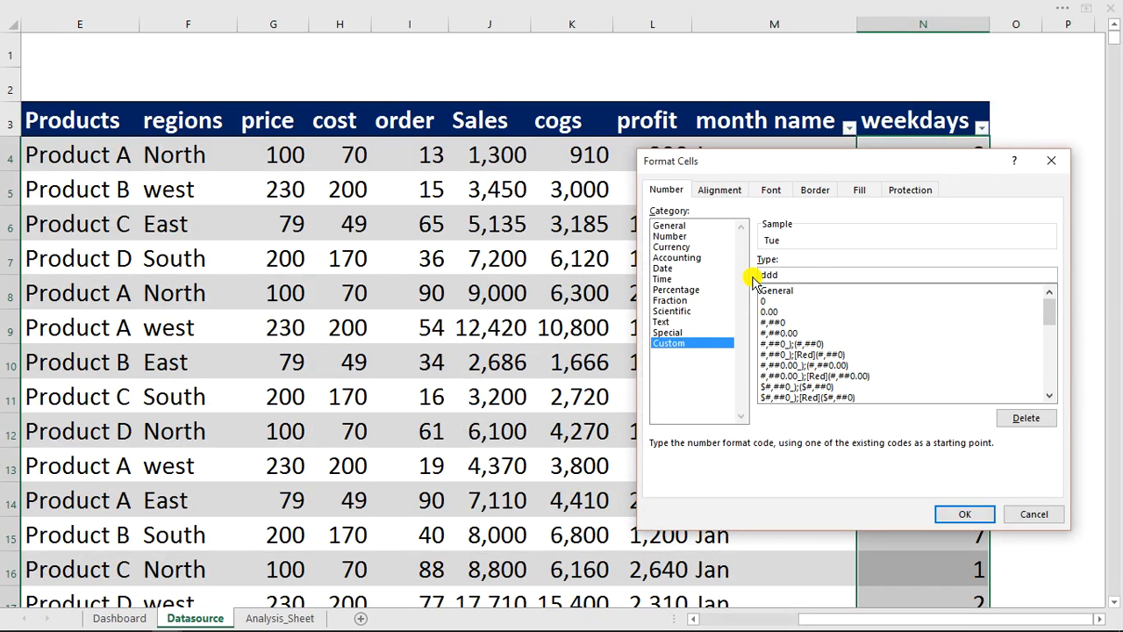
type("d")
left_click(965, 514)
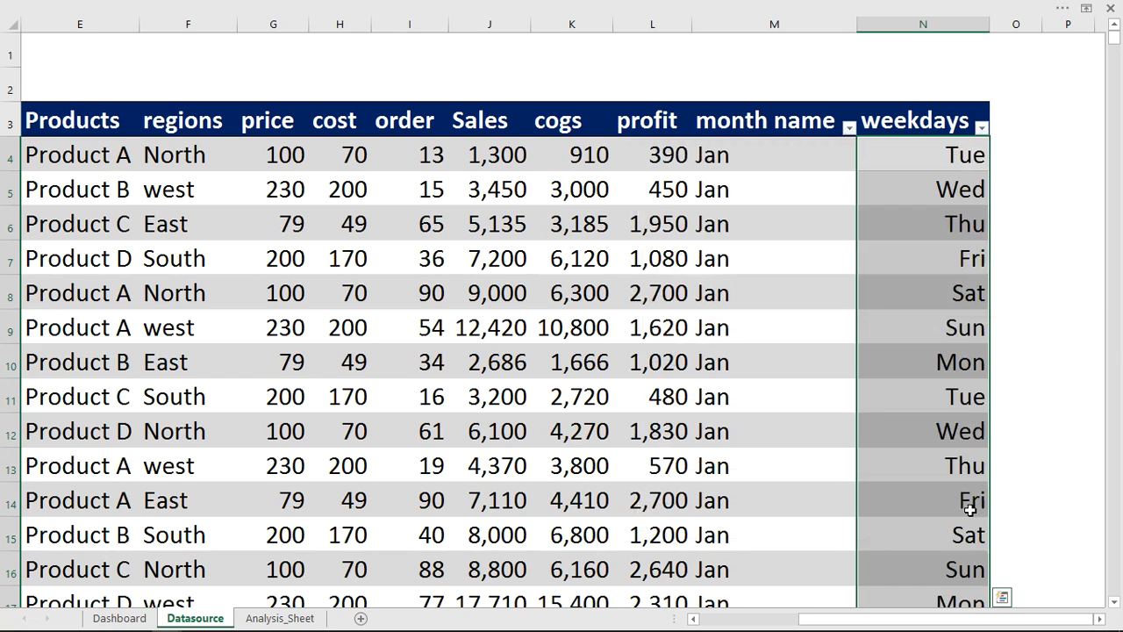
- Save the workbook and return to the Datasource table
left_click(39, 9)
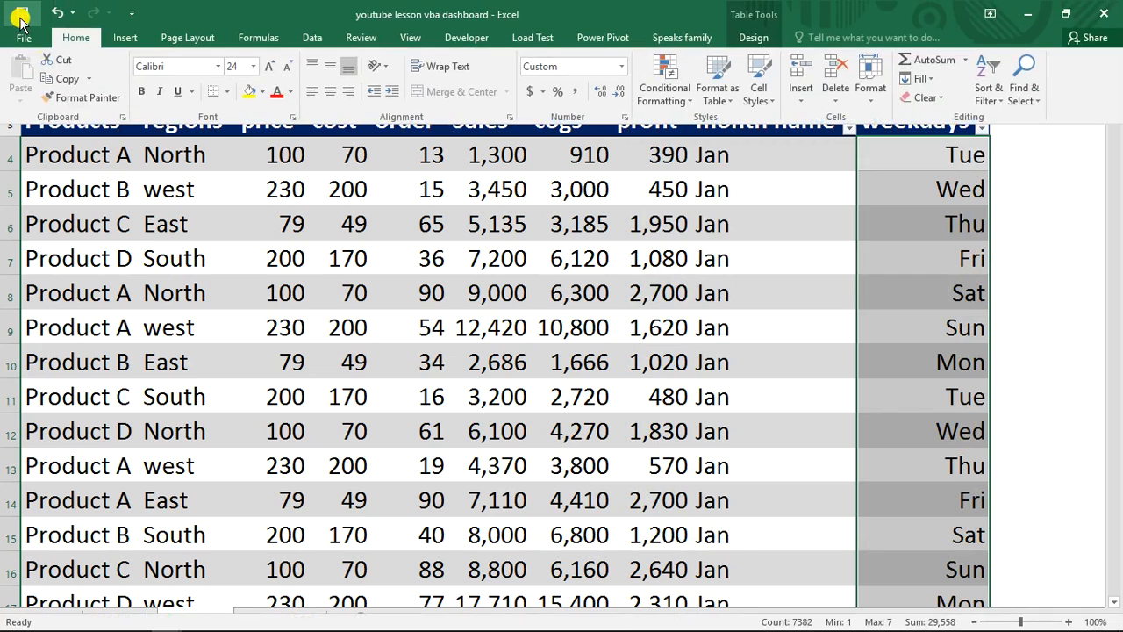
left_click(22, 14)
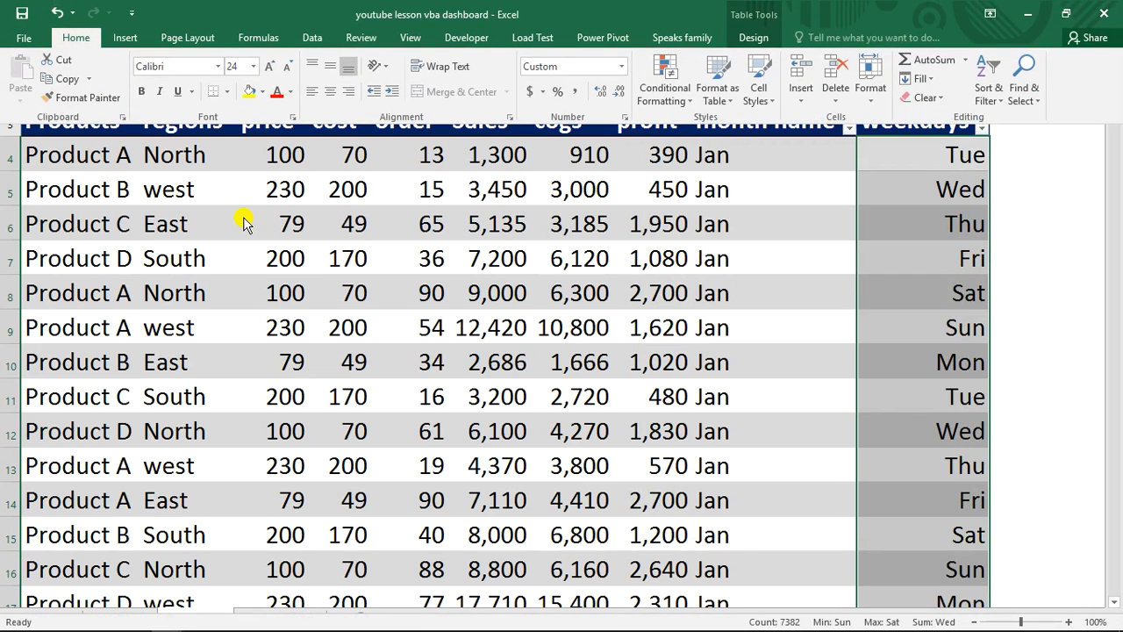
left_click(296, 243)
left_click(325, 221)
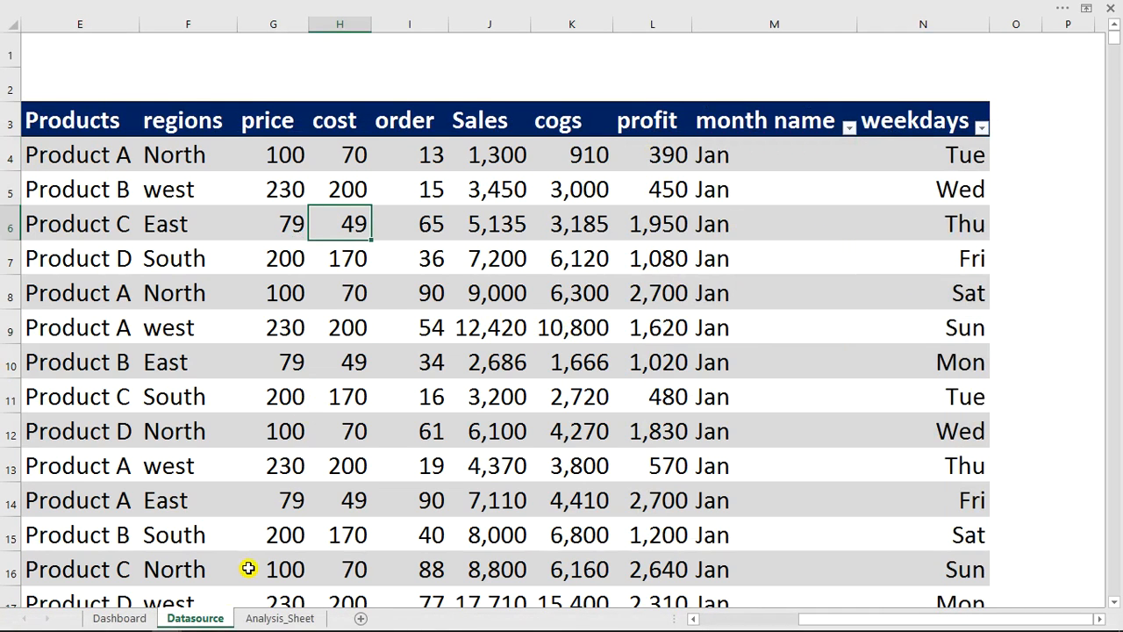
- Examine the current date in cell A2 of Analysis_Sheet and the Today date display on the Dashboard sheet
left_click(264, 620)
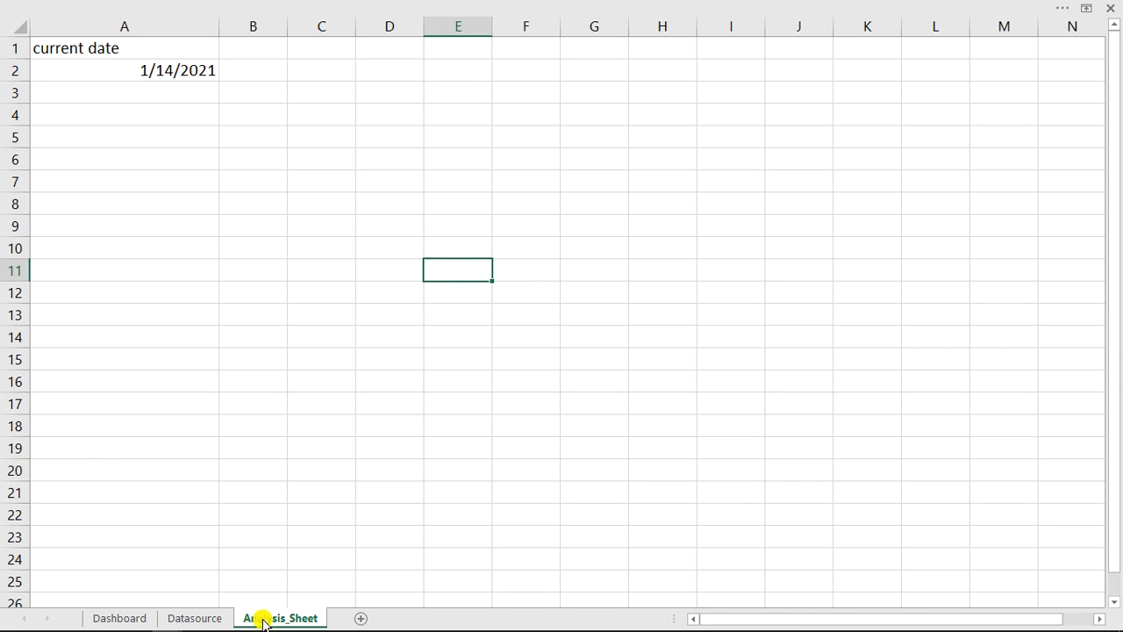
left_click(180, 185)
left_click(140, 70)
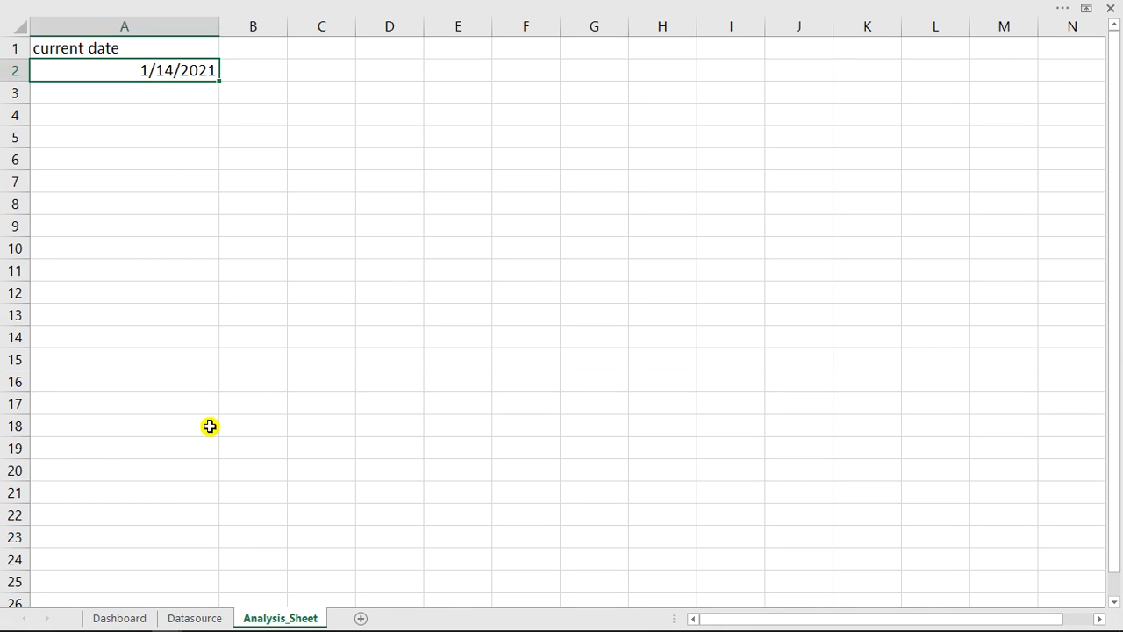
left_click(119, 618)
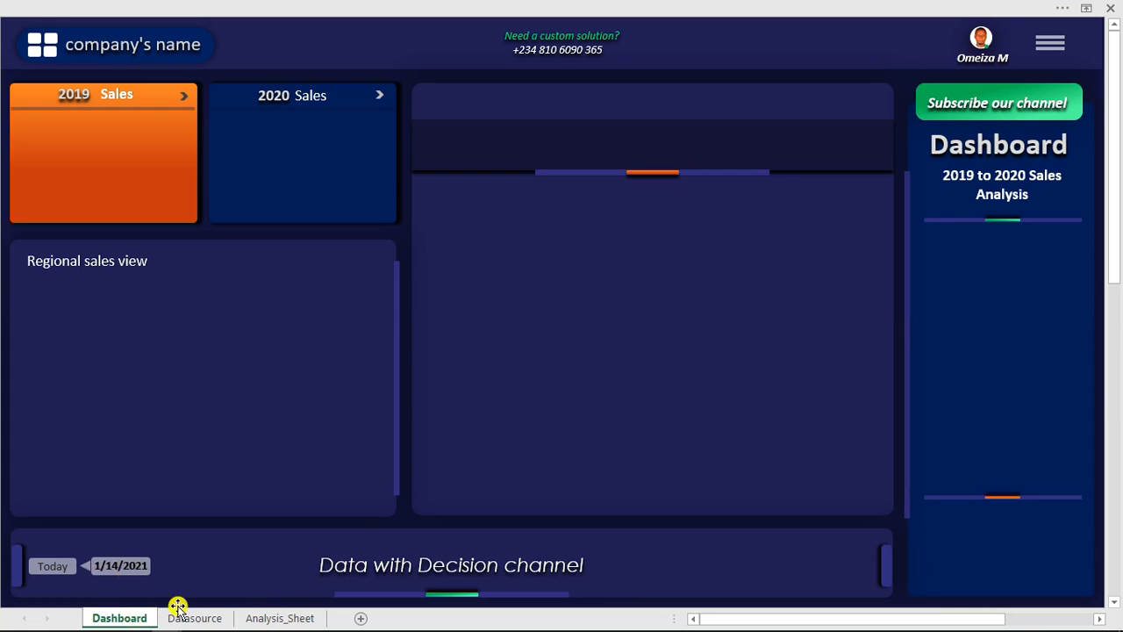
left_click(260, 619)
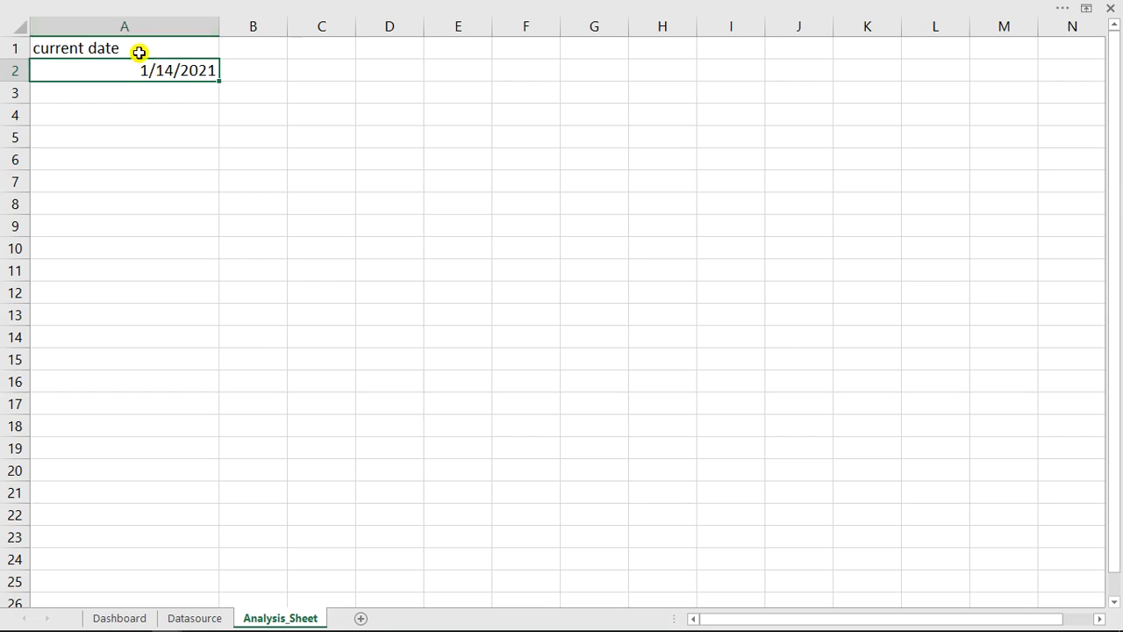
- Create a PivotTable from Table1 on the Datasource sheet, placed in the existing Analysis_Sheet at cell C4
left_click(189, 619)
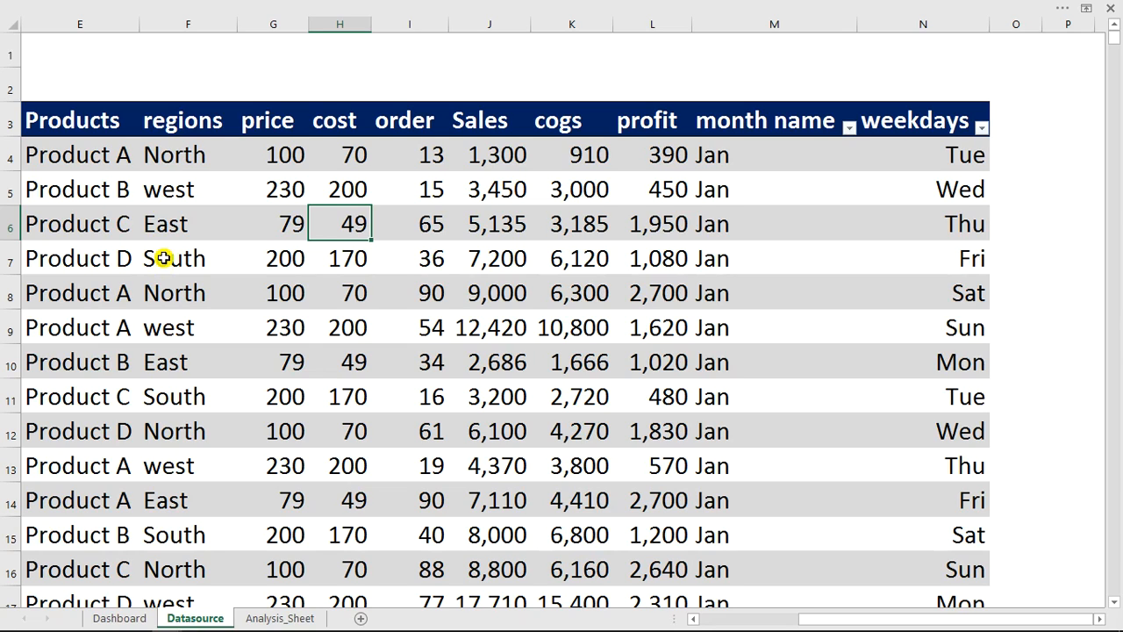
left_click(342, 259)
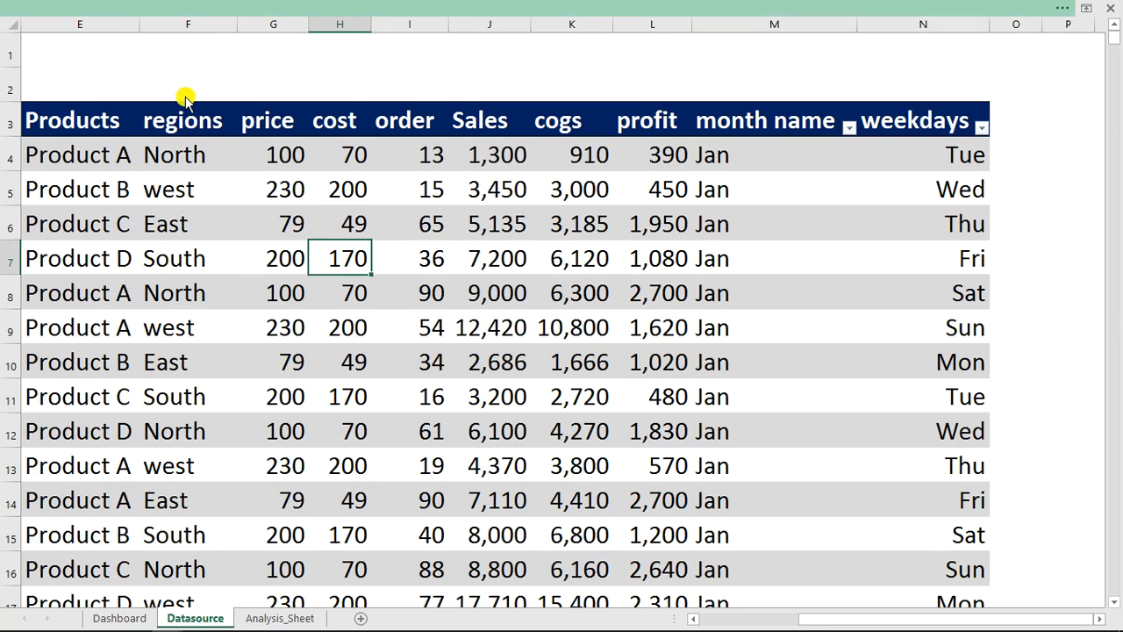
left_click(149, 8)
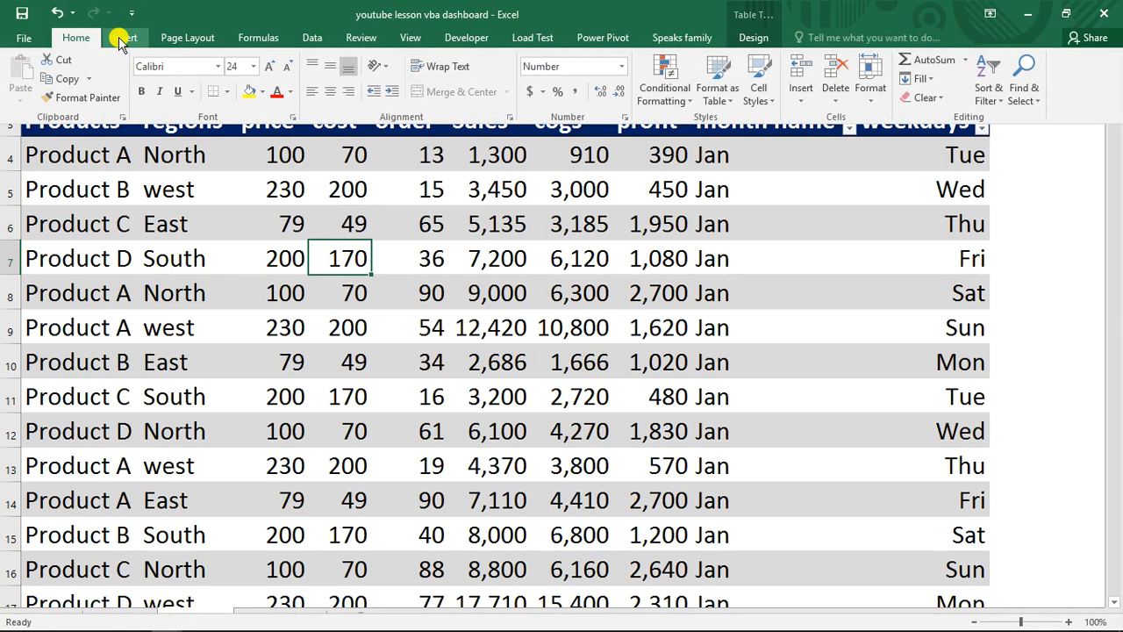
left_click(120, 40)
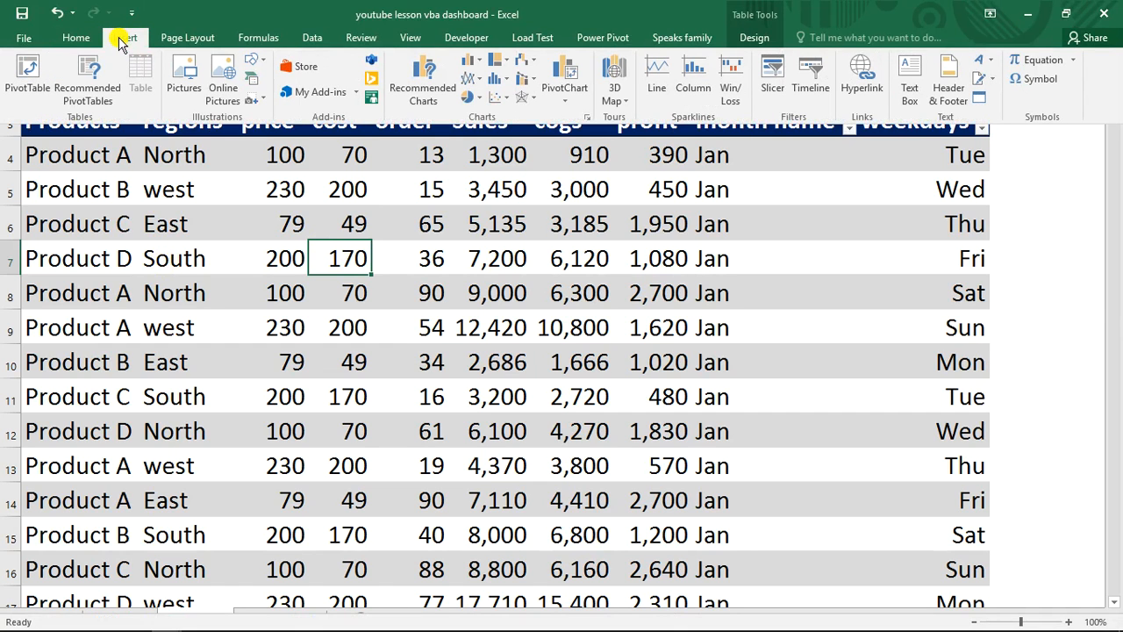
left_click(24, 70)
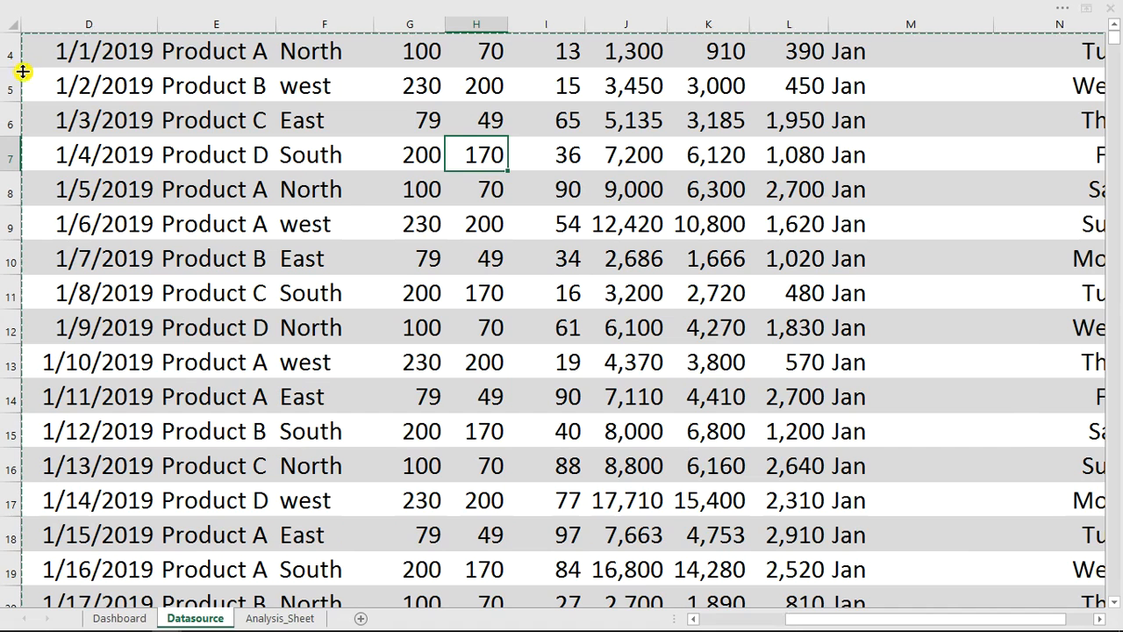
left_click_drag(864, 209, 478, 106)
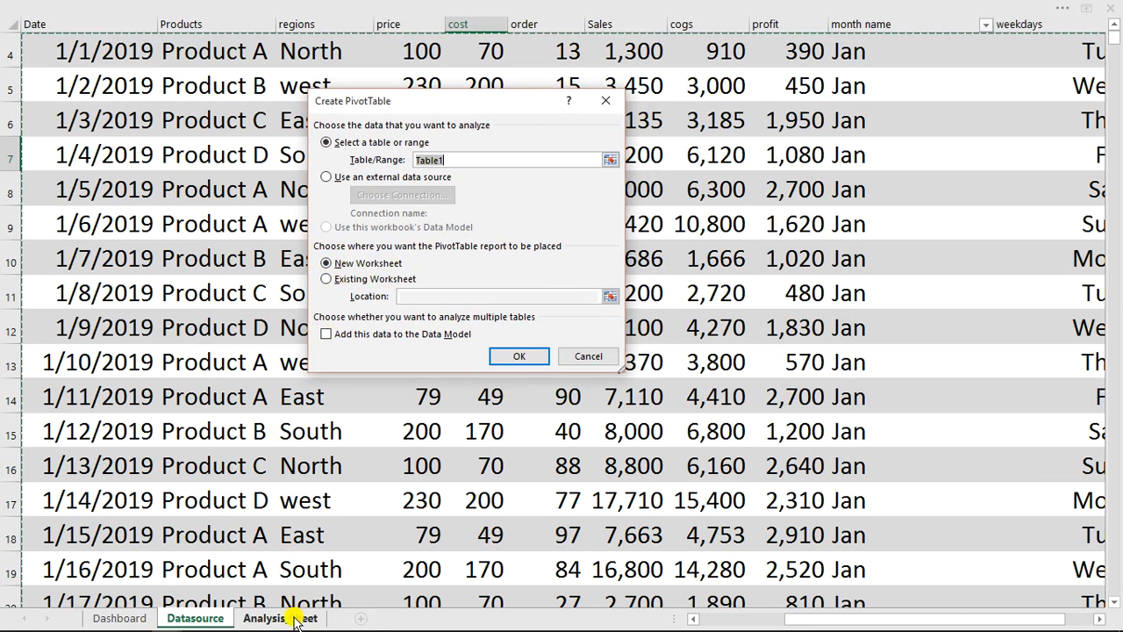
left_click(352, 281)
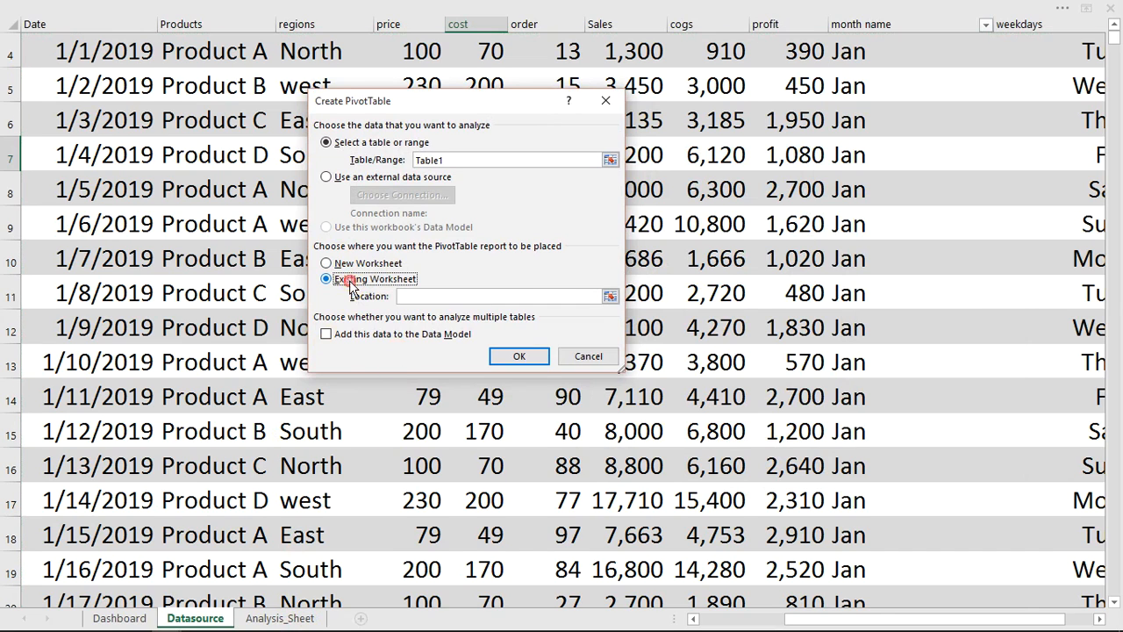
left_click(292, 620)
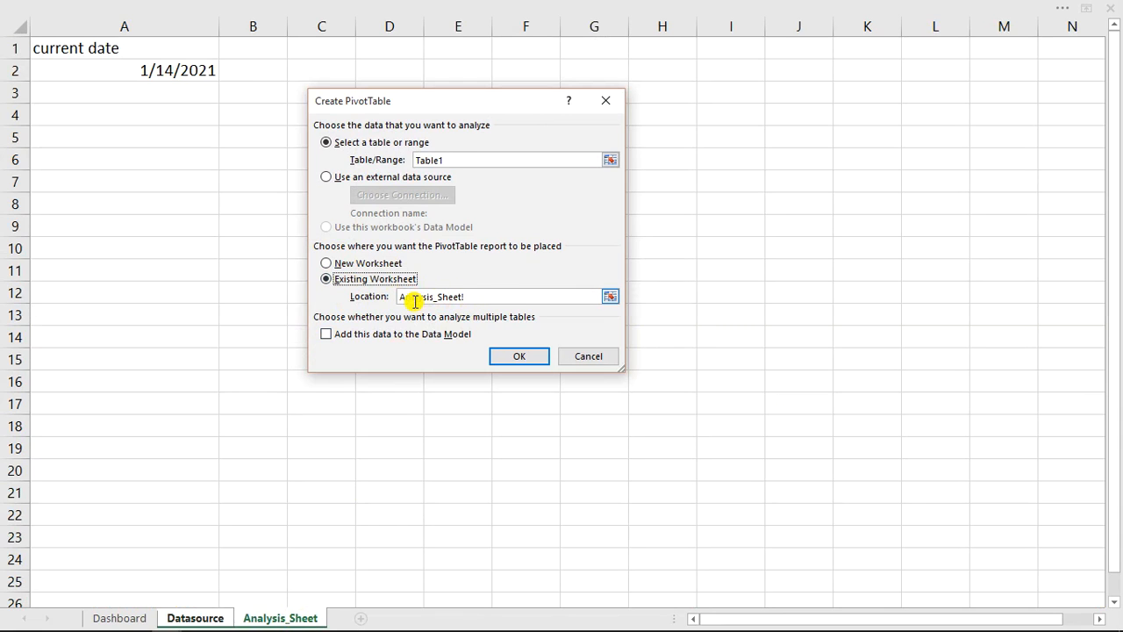
left_click_drag(432, 105, 652, 115)
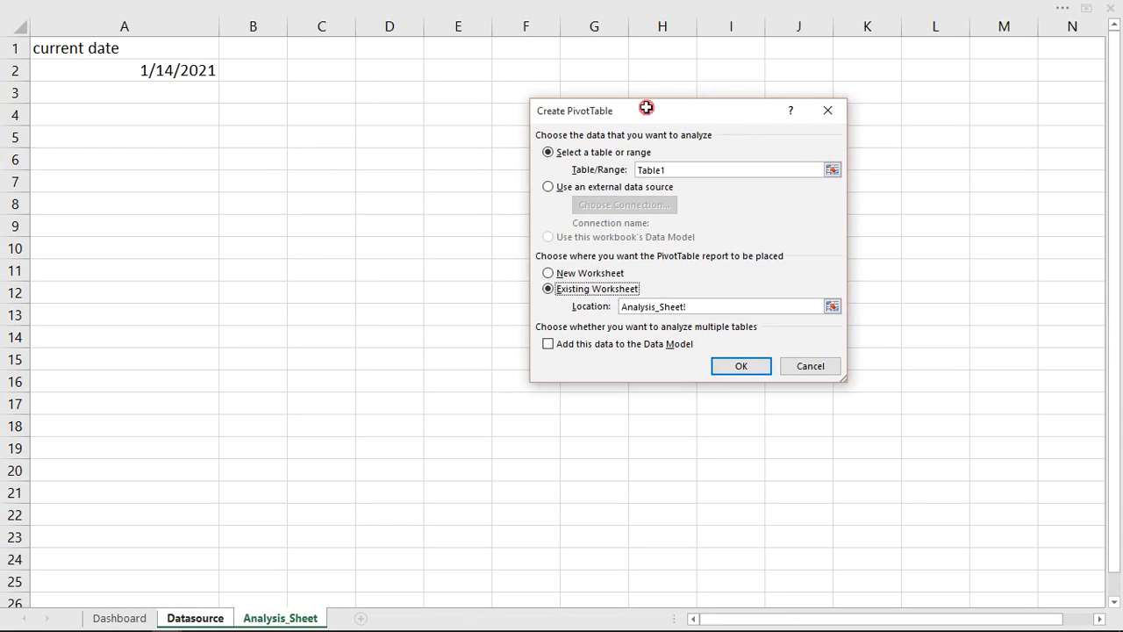
left_click(329, 118)
left_click(742, 367)
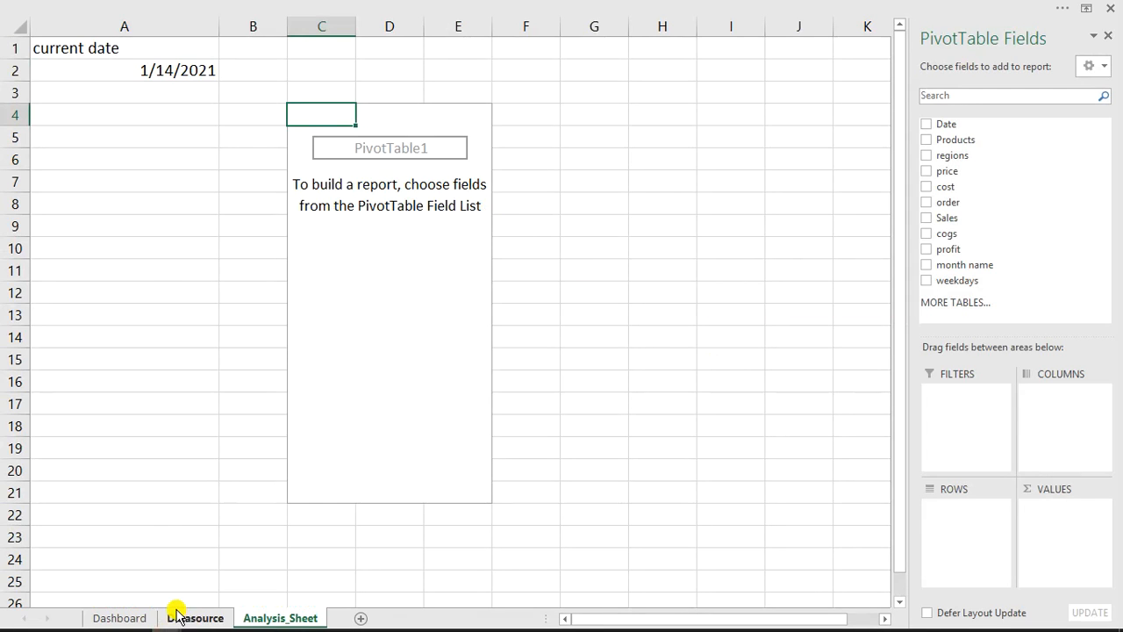
- Add the Date field to the rows of the new pivot table on Analysis_Sheet
left_click(134, 617)
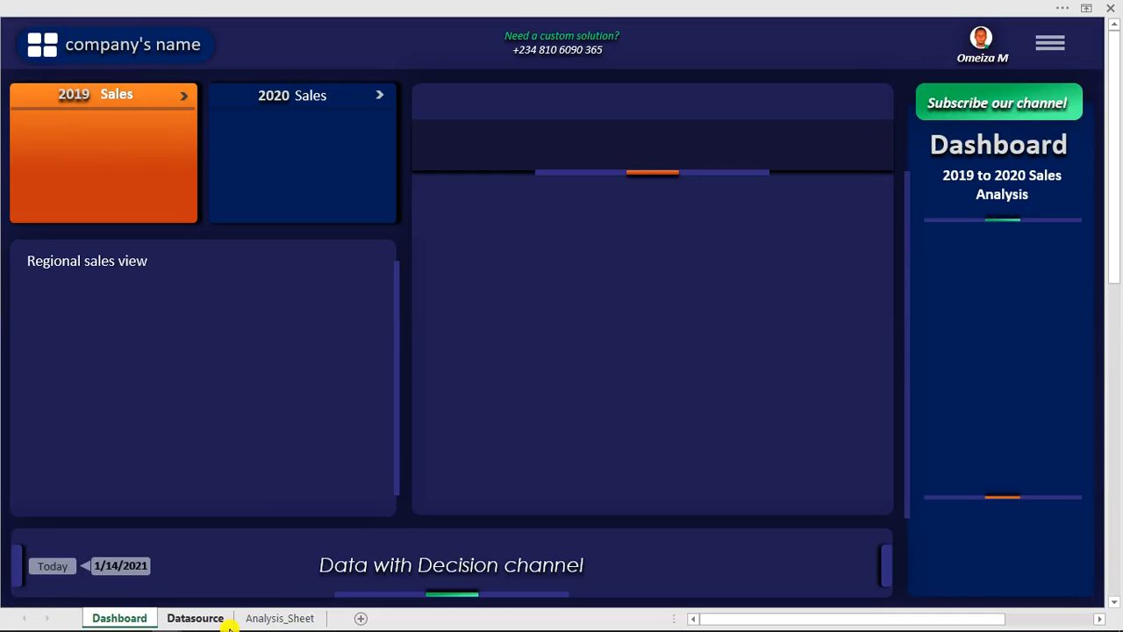
left_click(276, 618)
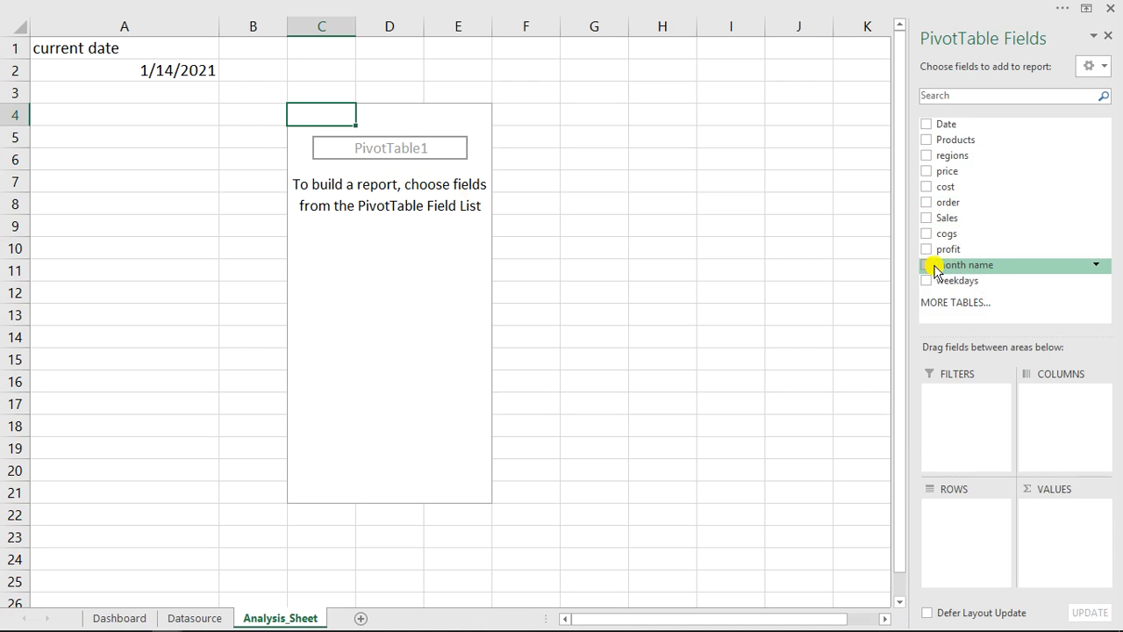
left_click_drag(940, 262, 795, 364)
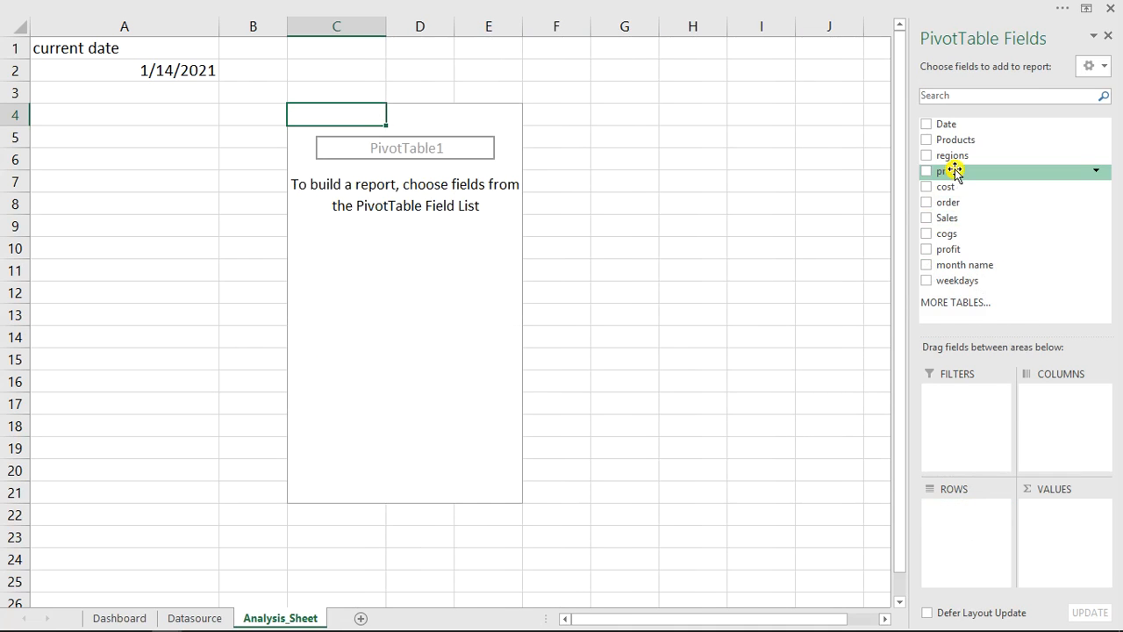
left_click_drag(947, 124, 963, 537)
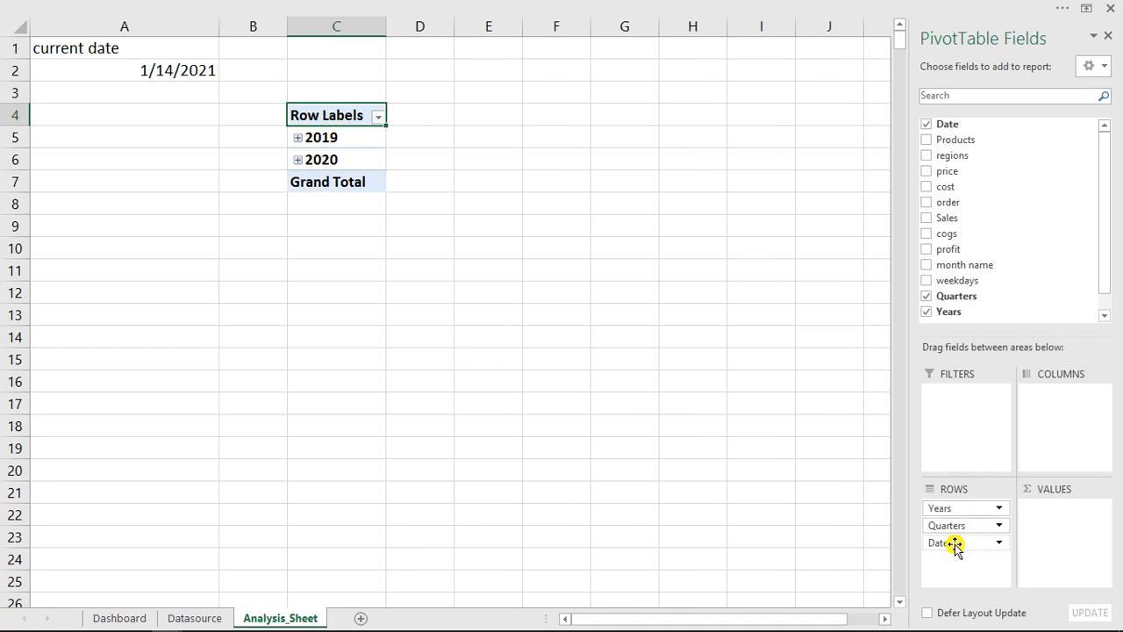
- Ungroup the pivot table's year row labels into individual dates and check the date list
left_click(328, 143)
right_click(327, 142)
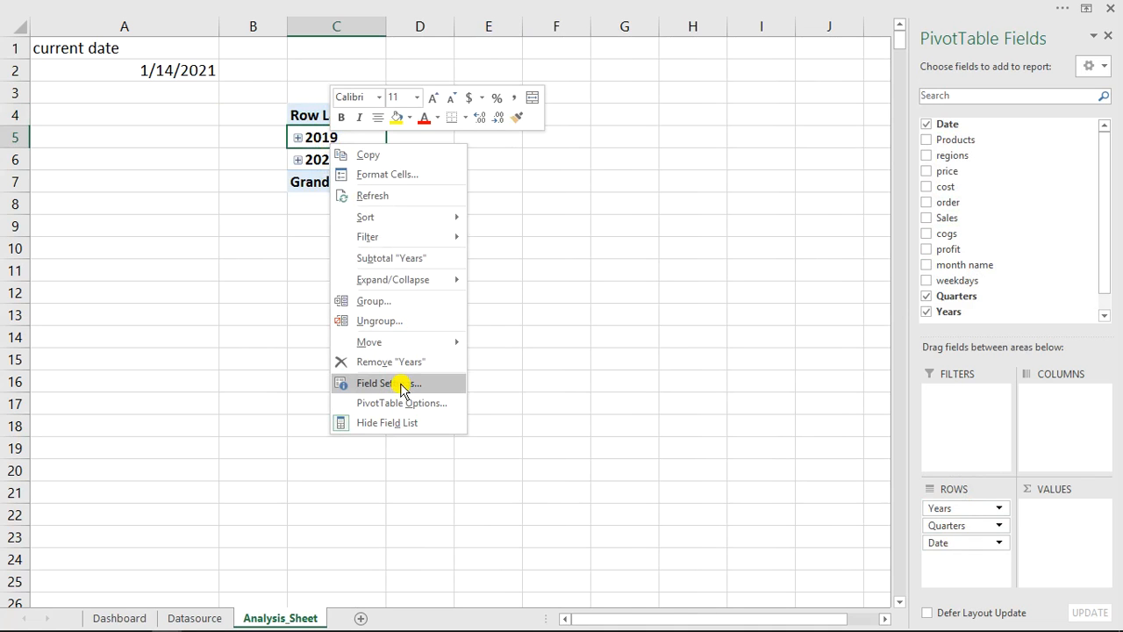
left_click(379, 323)
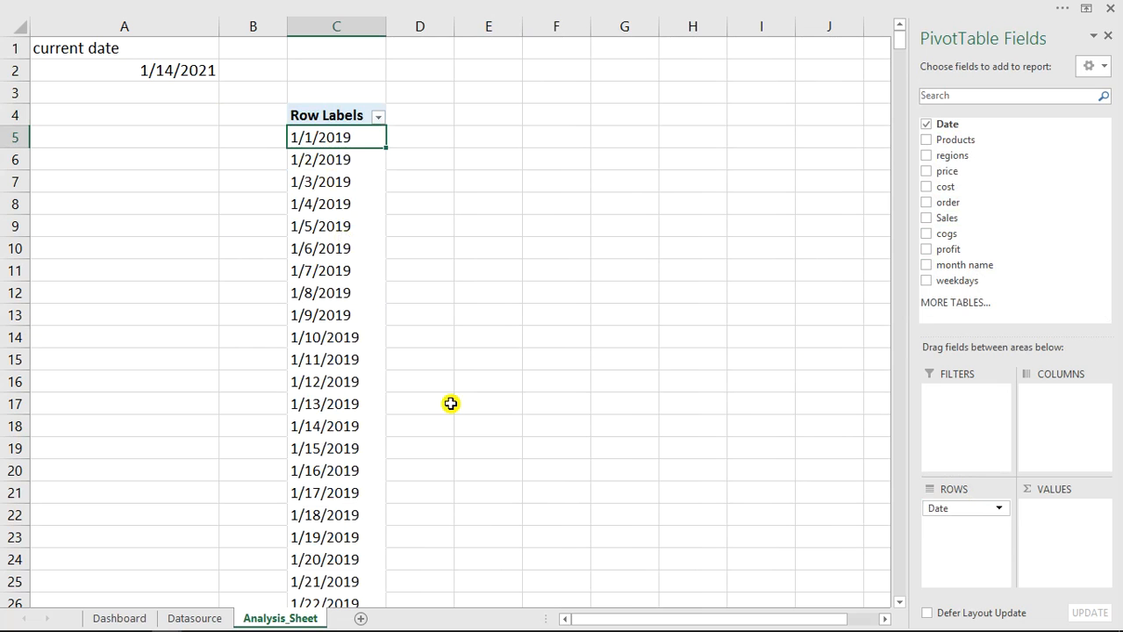
scroll(328, 185, "down", 17)
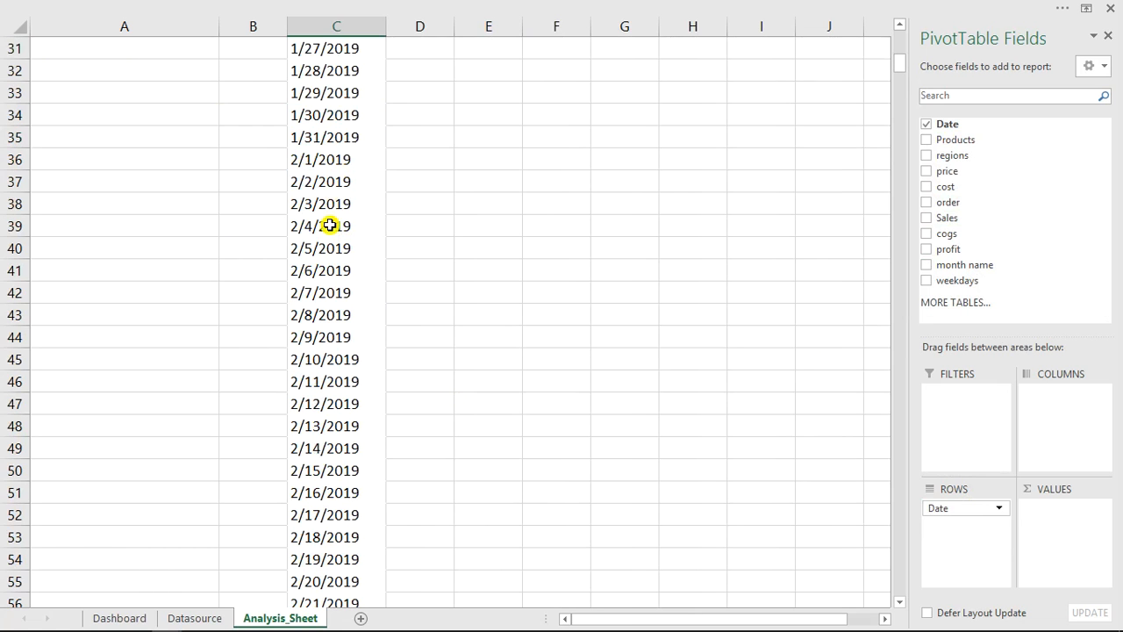
scroll(329, 225, "up", 7)
scroll(328, 227, "up", 10)
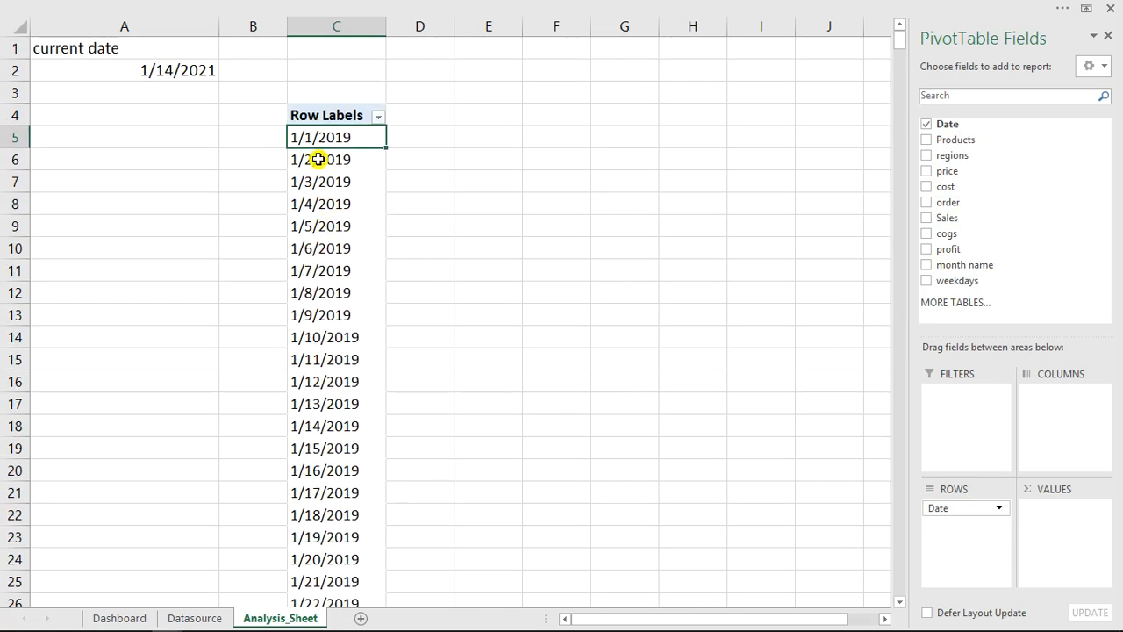
- Group the pivot table's dates by Days, Months, Quarters and Years
right_click(317, 137)
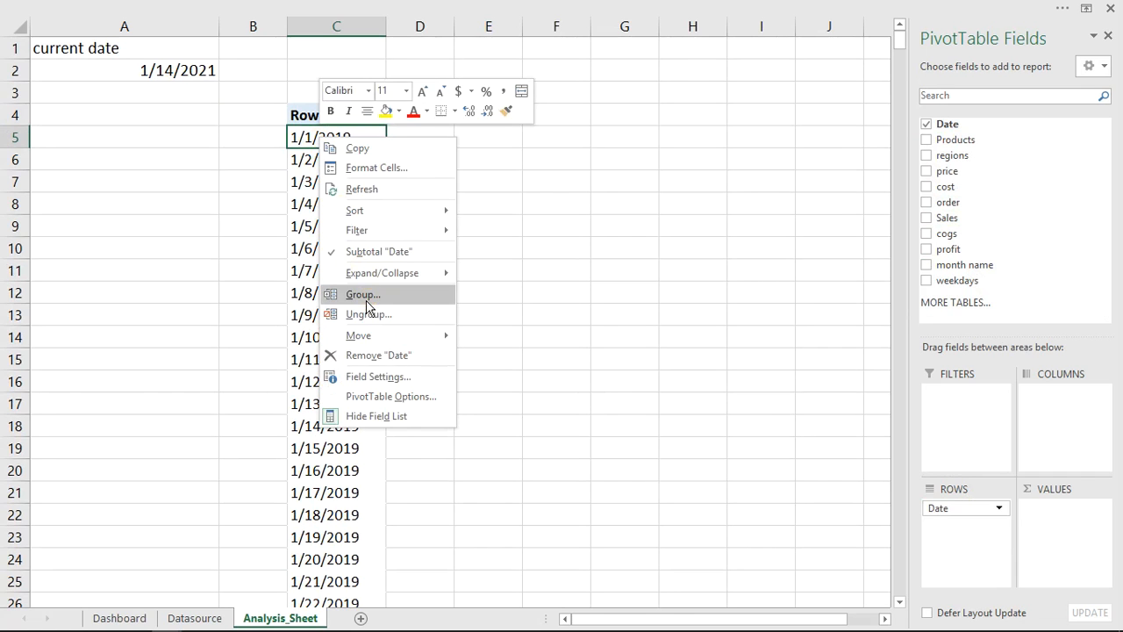
left_click(367, 295)
left_click(307, 309)
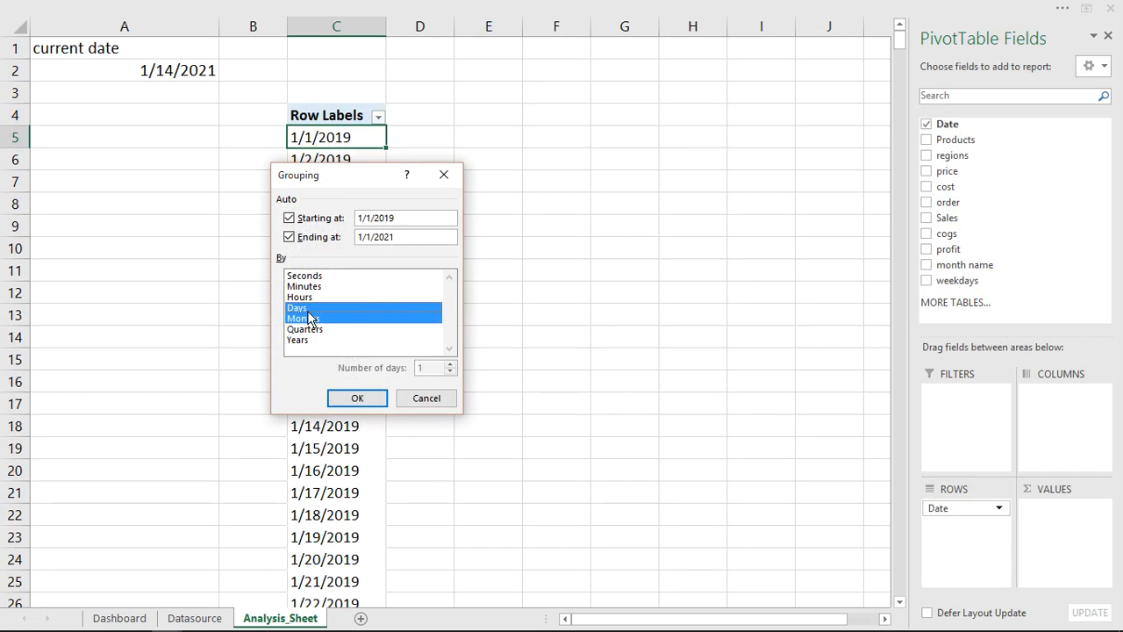
left_click(307, 330)
left_click(305, 342)
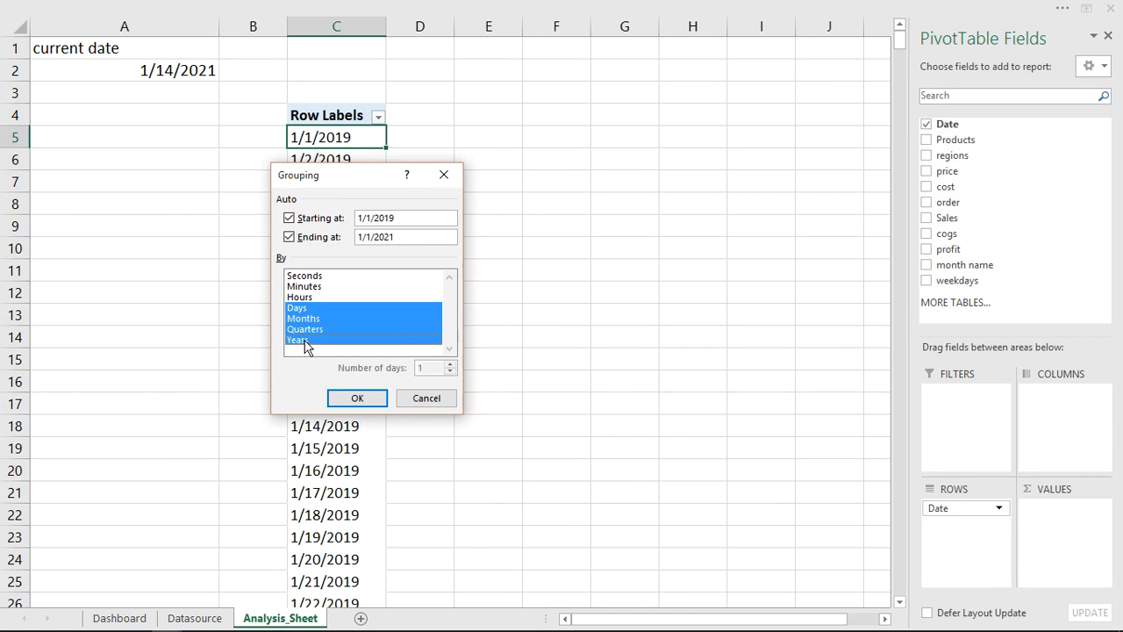
left_click(356, 399)
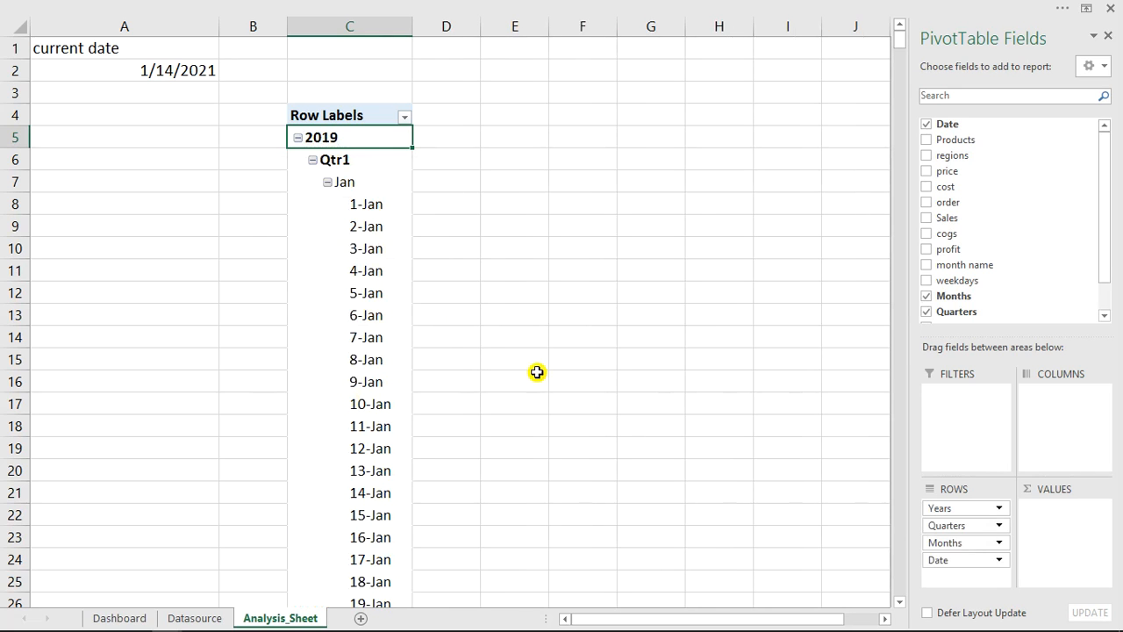
- Remove Date, Months and Quarters from the pivot table's rows and move Years to the filters
left_click_drag(960, 563, 717, 499)
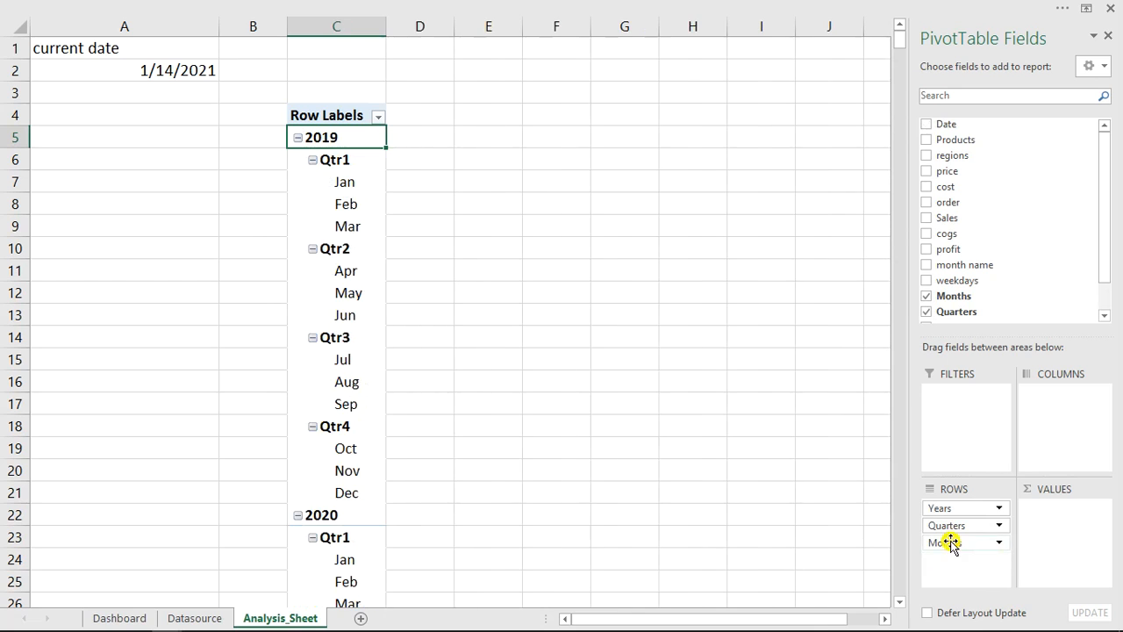
left_click_drag(953, 539, 694, 489)
left_click_drag(956, 528, 767, 479)
left_click_drag(958, 516, 949, 430)
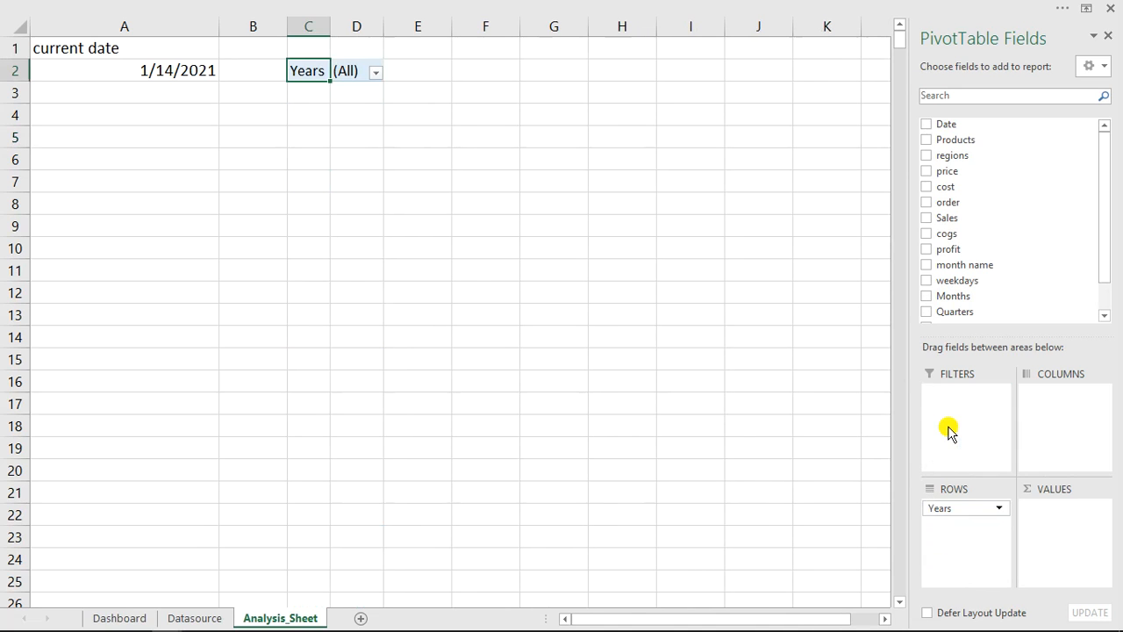
- Add the month name field to the rows and show the pivot table in tabular form
left_click_drag(965, 264, 960, 527)
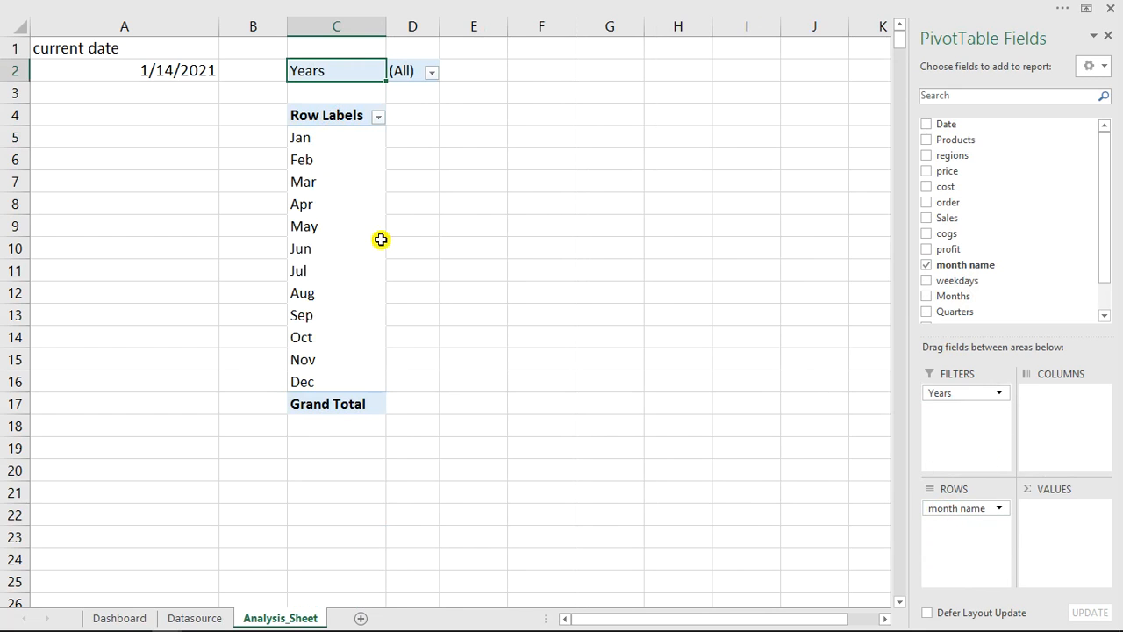
left_click(320, 166)
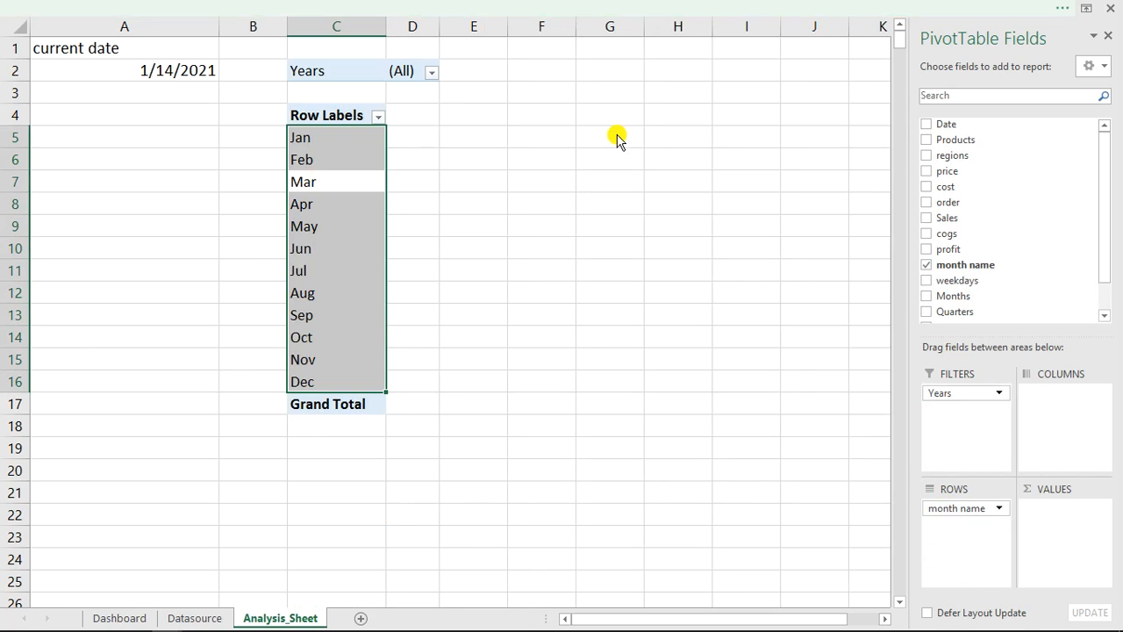
left_click(809, 37)
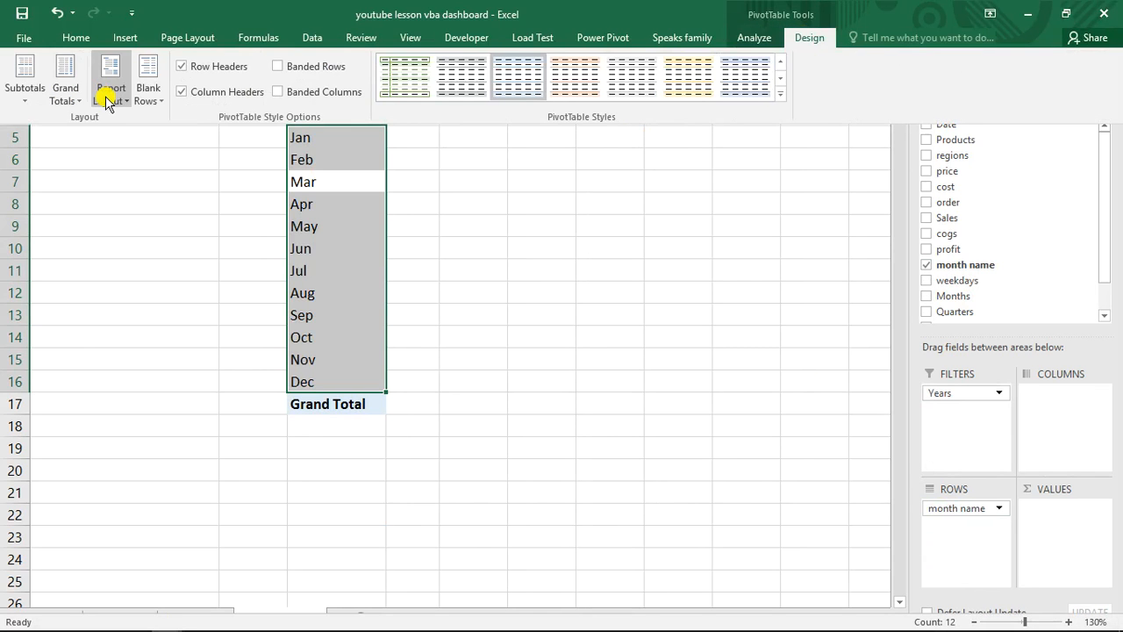
left_click(109, 100)
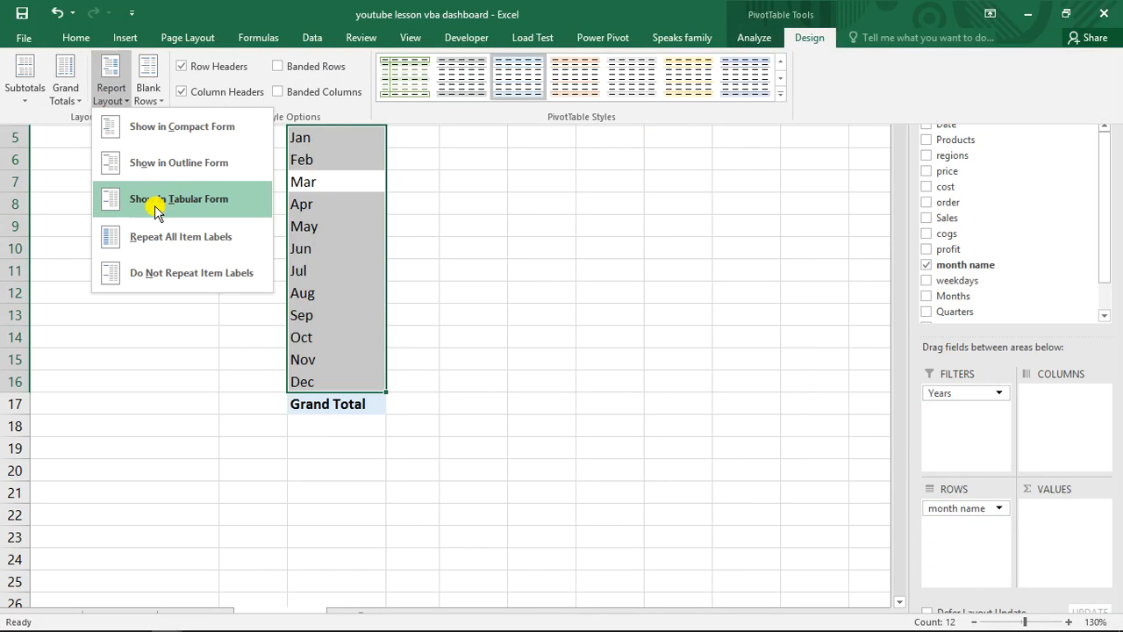
left_click(154, 205)
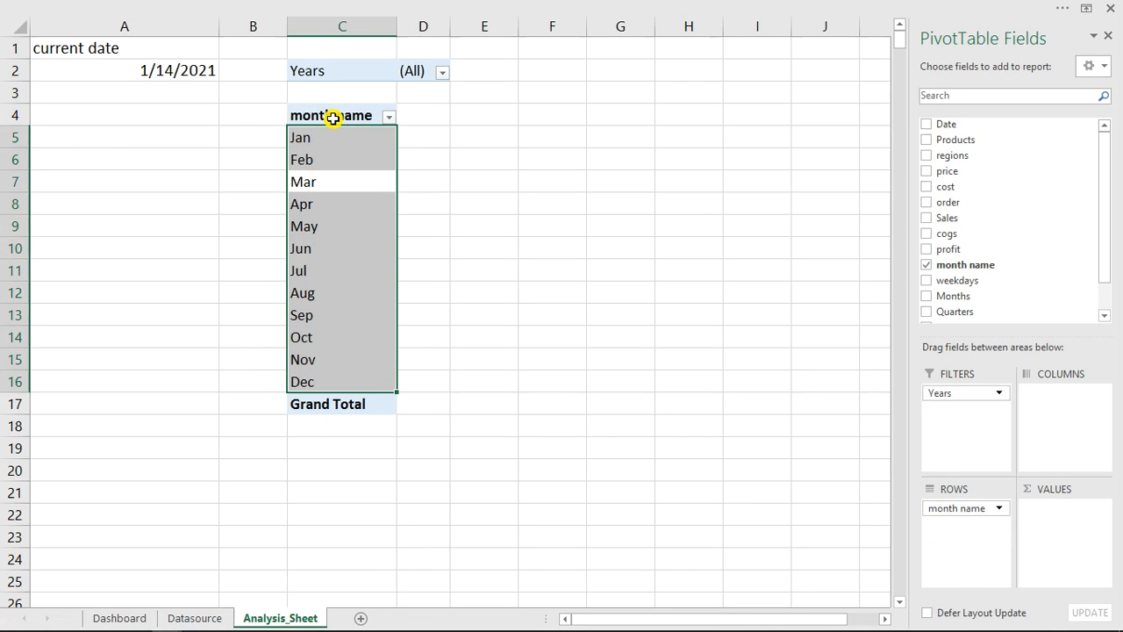
left_click(334, 117)
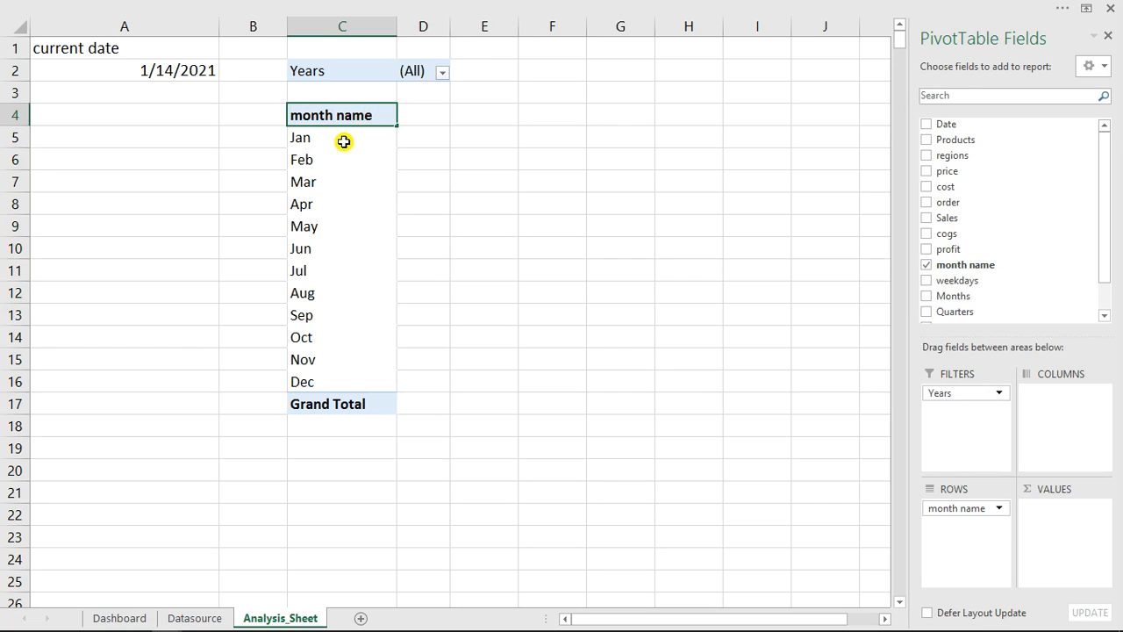
- Remove the Grand Total row from the month name pivot table and reselect a cell inside the table
left_click(332, 219)
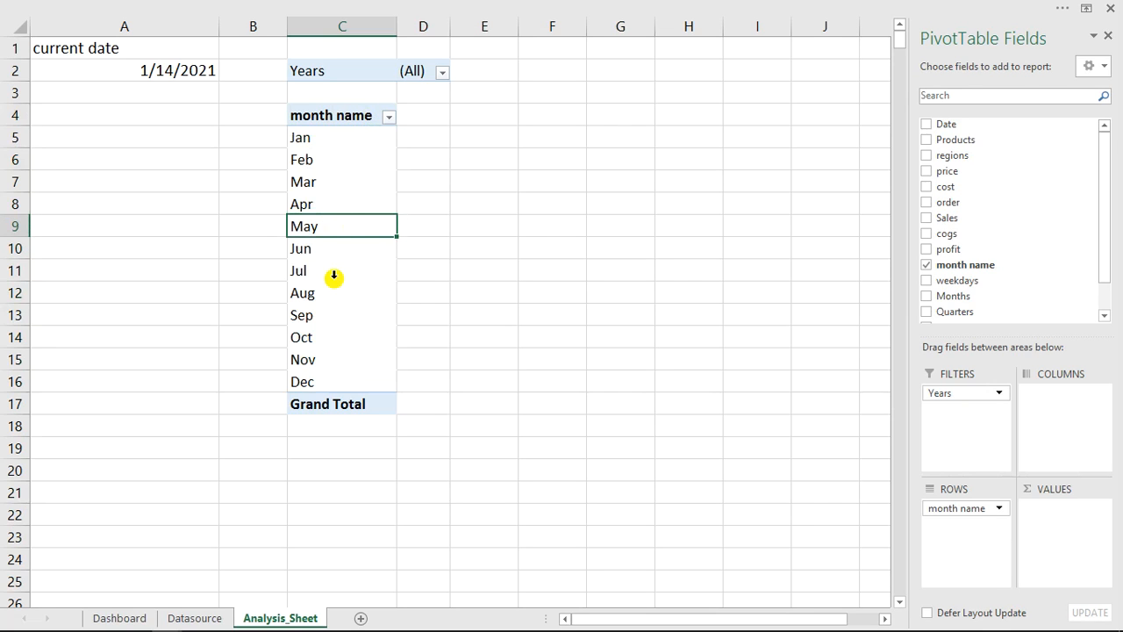
key("Down")
left_click(334, 405)
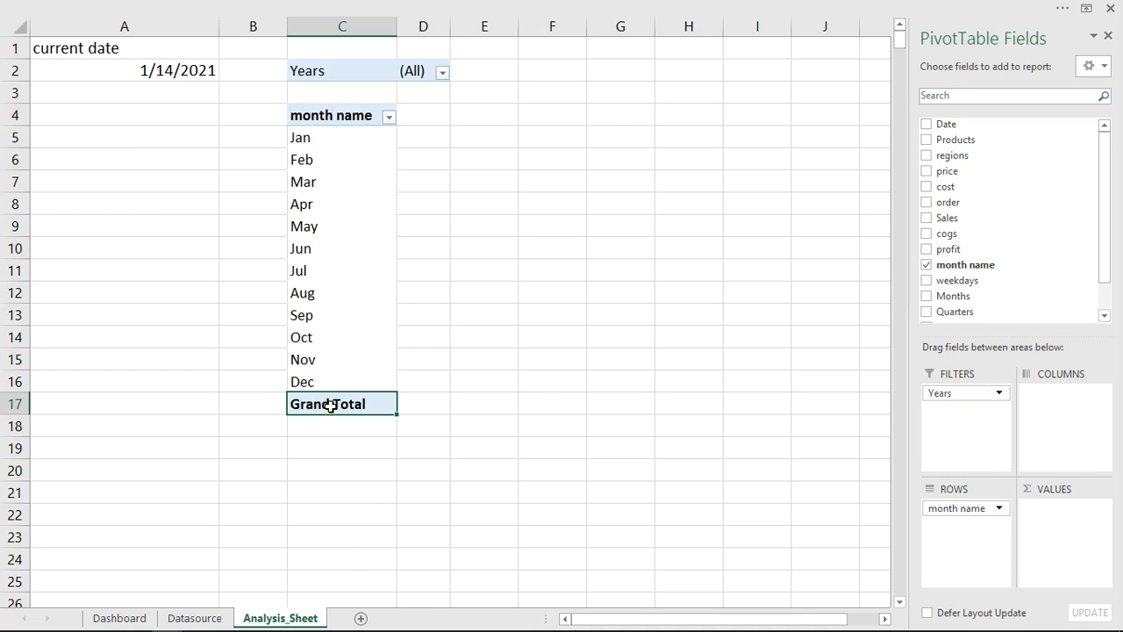
right_click(330, 405)
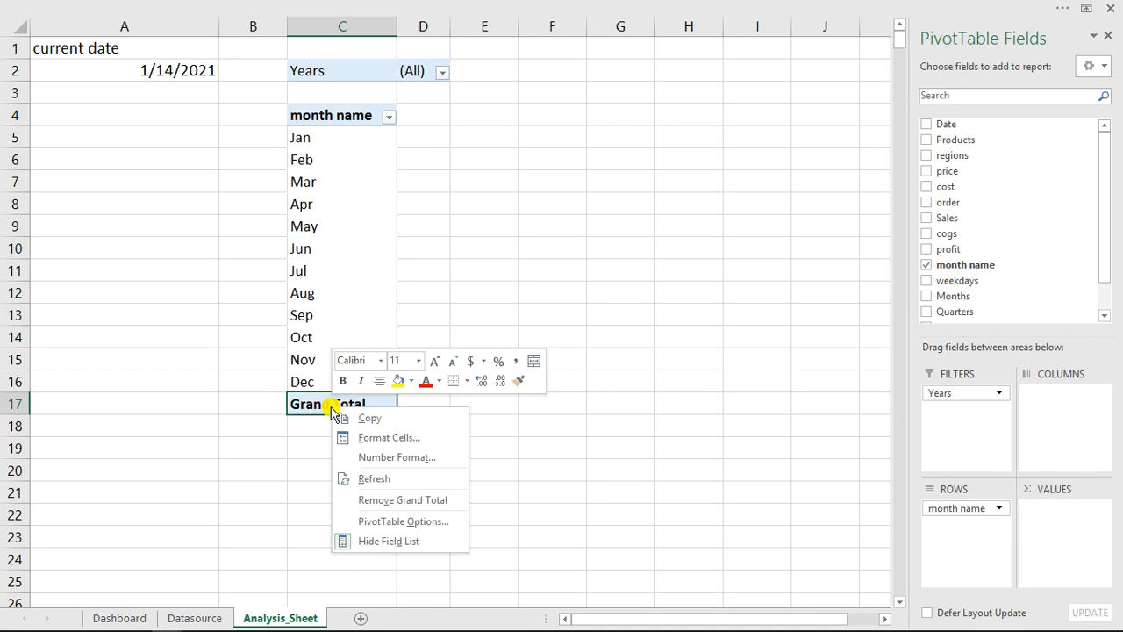
left_click(391, 502)
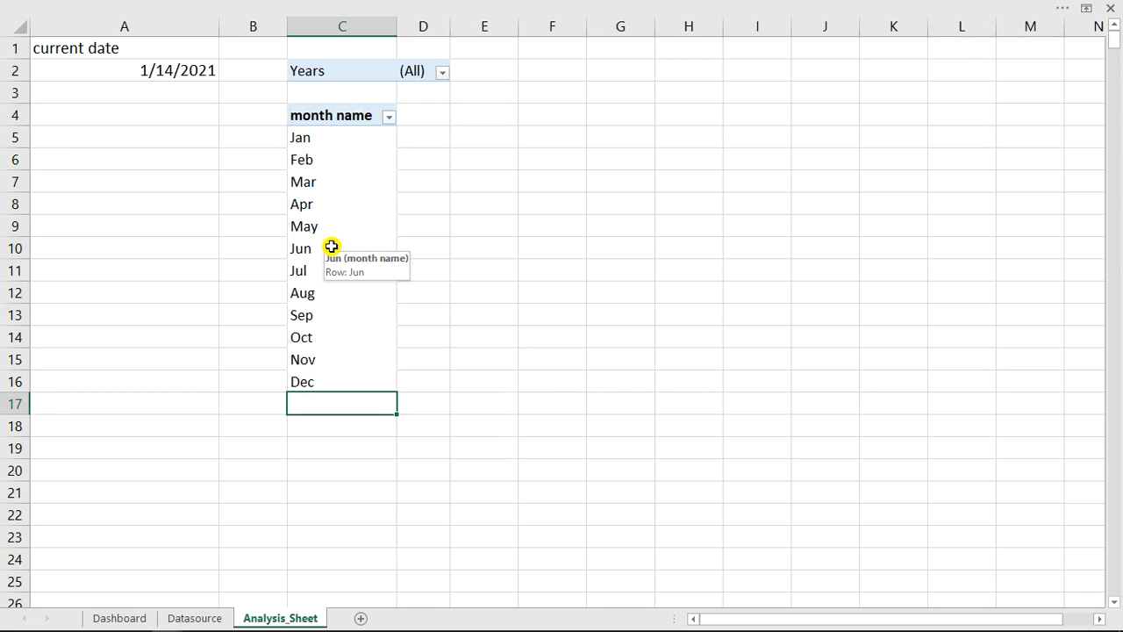
left_click(321, 227)
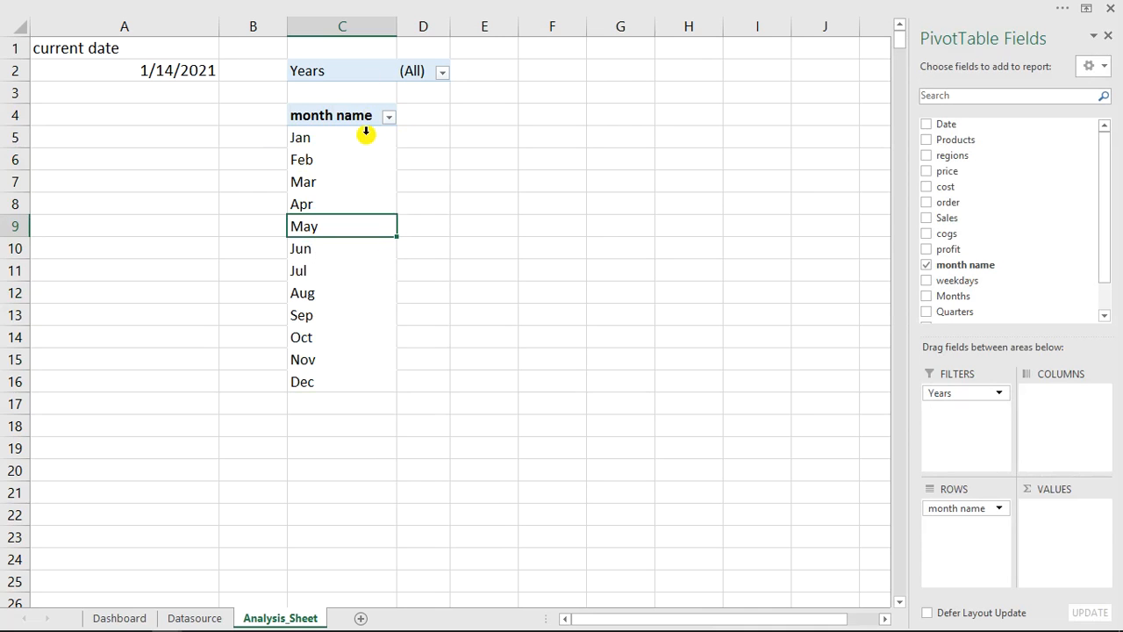
- Add the Sales field to the pivot table's values as Sum of Sales
left_click_drag(958, 219, 1053, 531)
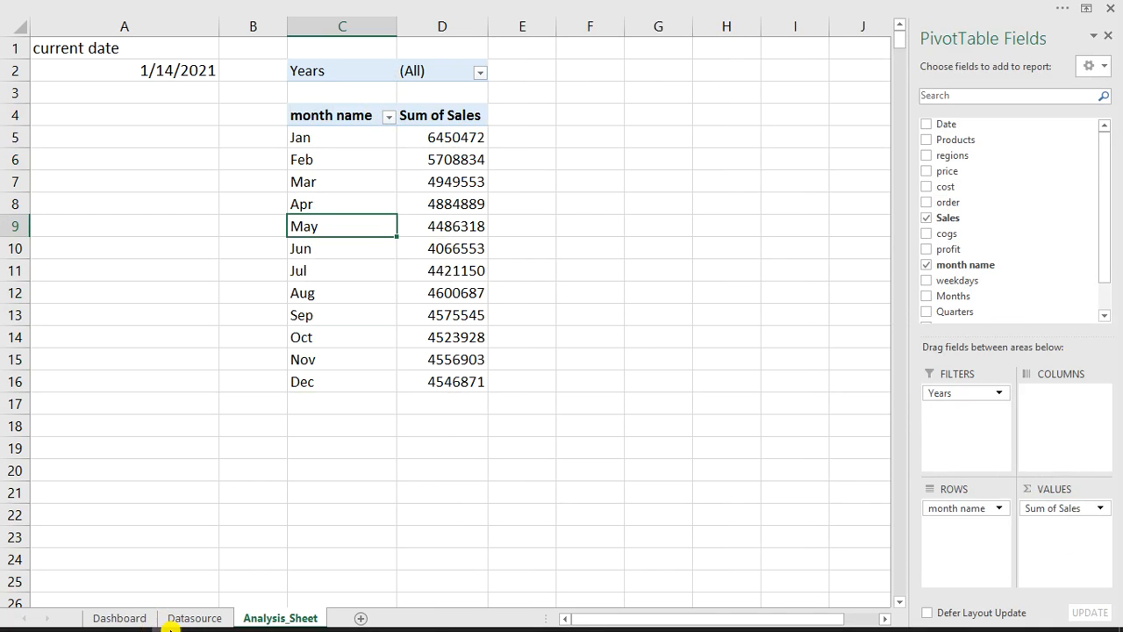
- Switch the 2019 Sales card in the finished dashboard workbook to its monthly trend view, examine the sales cards, and return to the lesson workbook
mouse_move(165, 618)
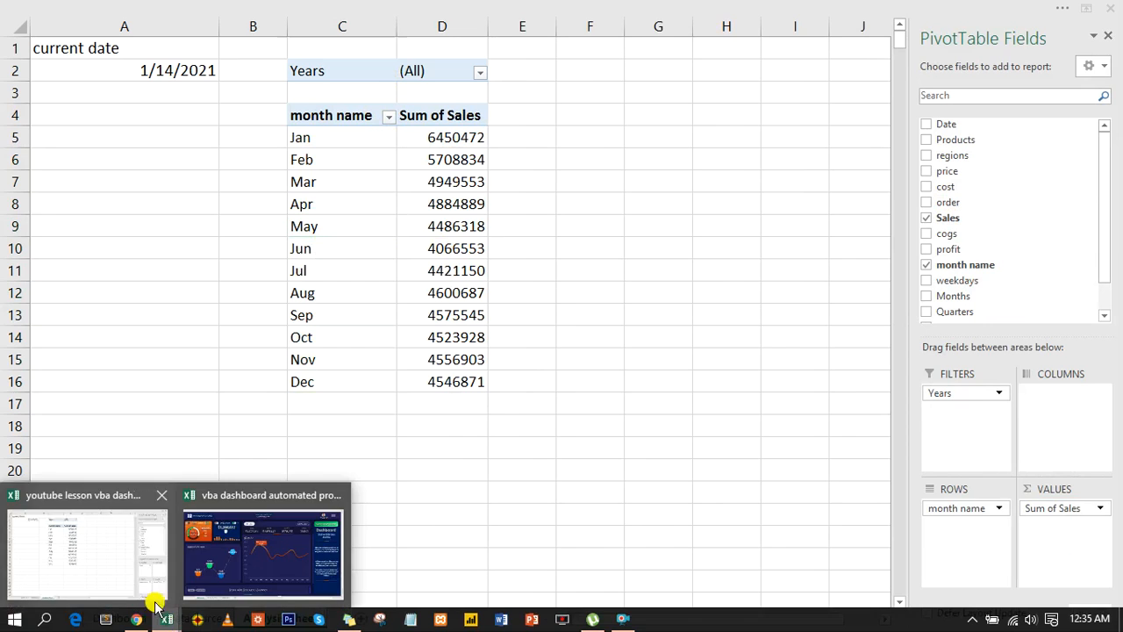
left_click(231, 551)
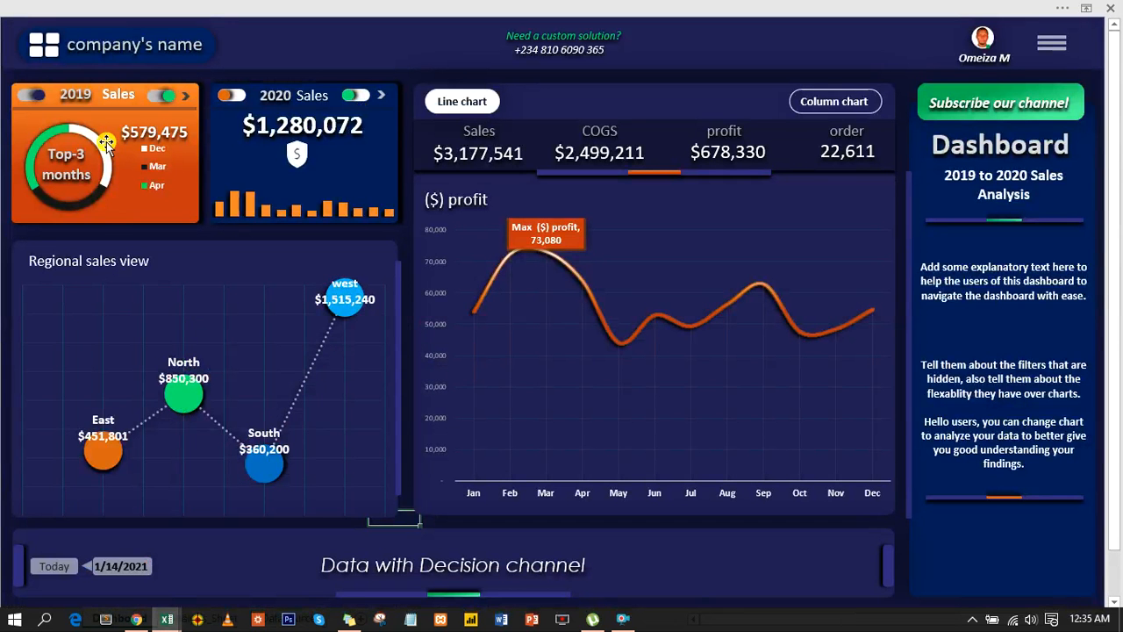
left_click(35, 96)
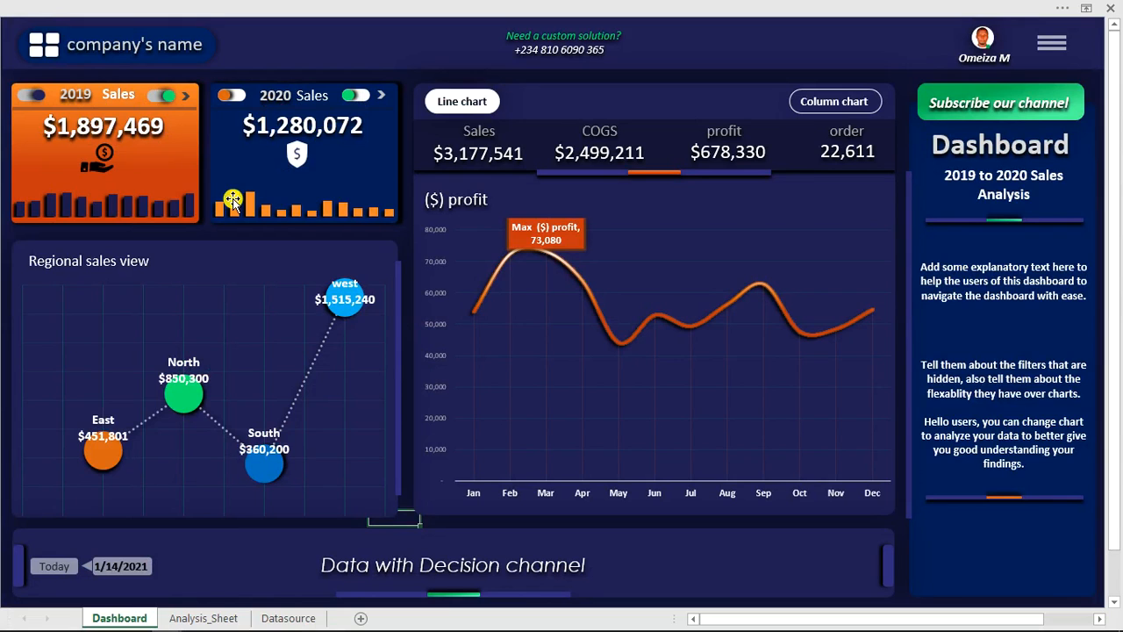
mouse_move(235, 201)
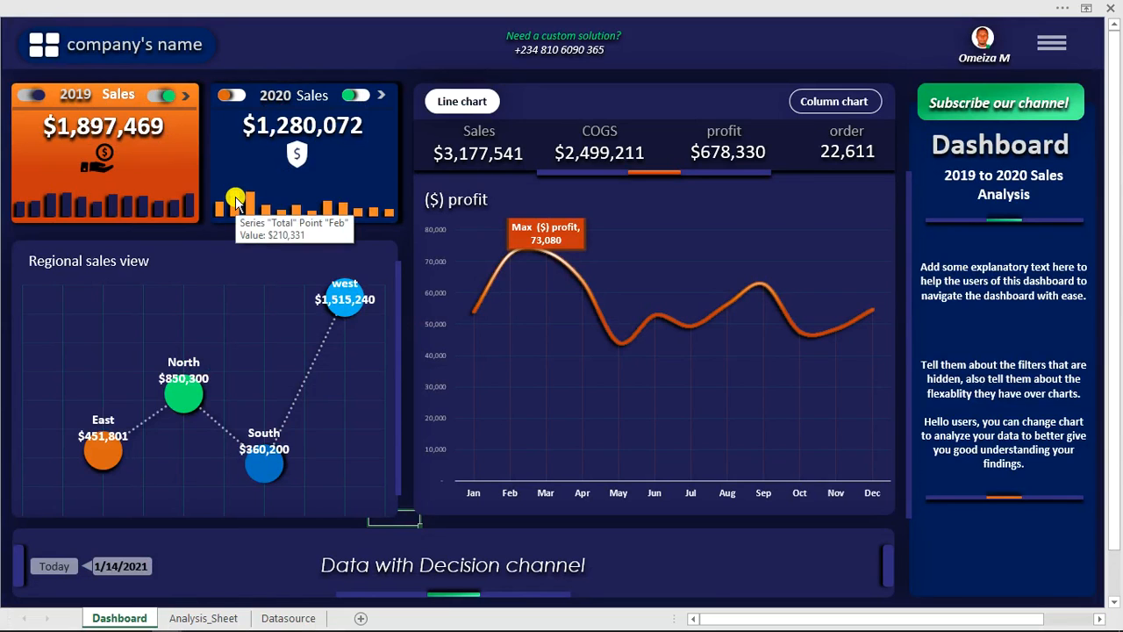
mouse_move(228, 625)
mouse_move(166, 624)
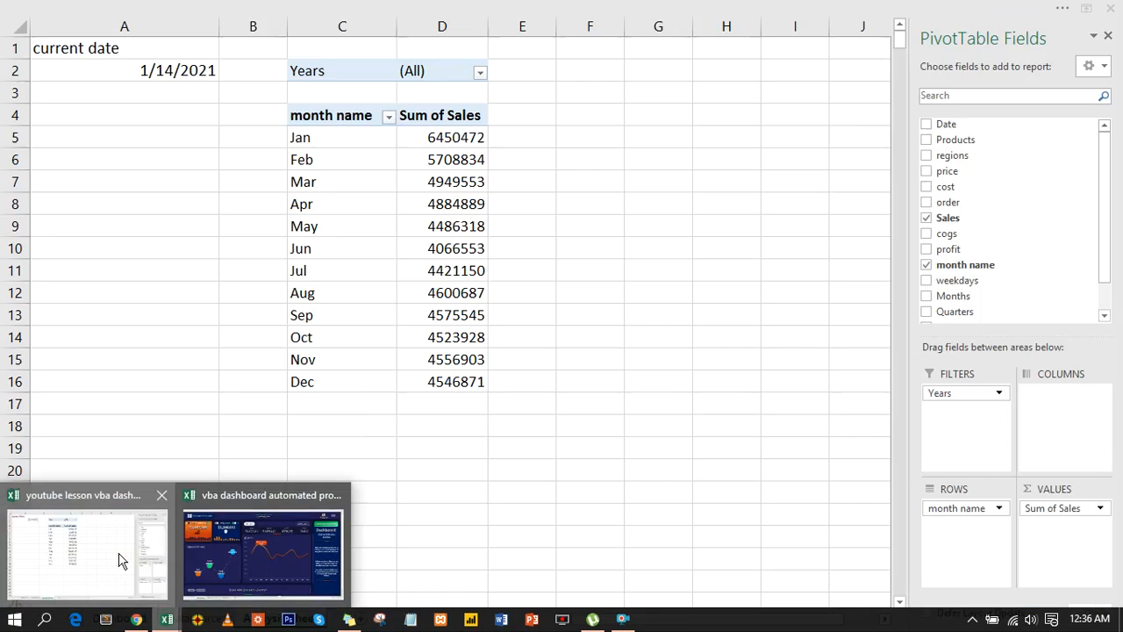
left_click(121, 561)
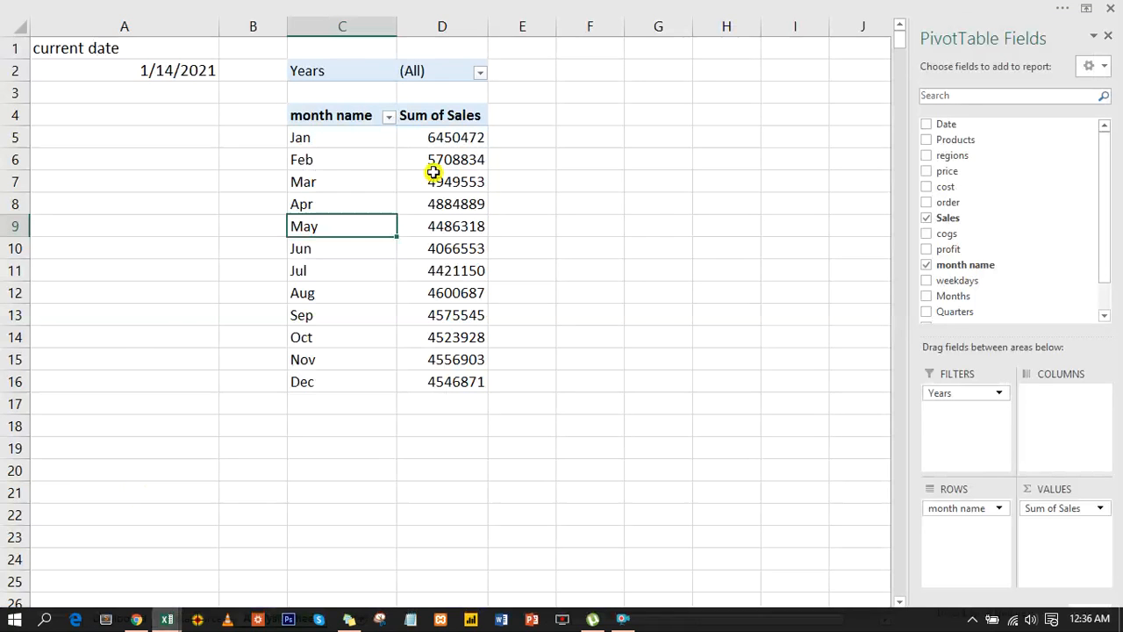
- Enable multiple selection in the pivot table's Years filter and restrict it to 2019
left_click(479, 72)
left_click(299, 256)
left_click(318, 112)
left_click(316, 138)
left_click(384, 282)
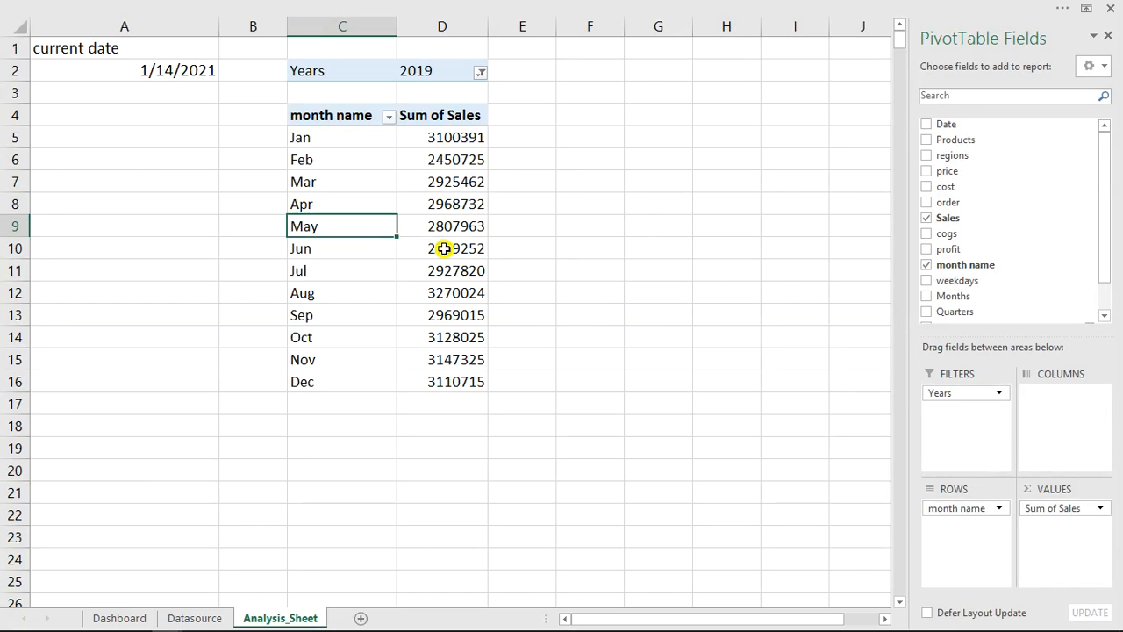
- Copy the whole 2019 pivot table, including its Years filter, to cell G2
mouse_move(445, 249)
left_click_drag(319, 70, 462, 375)
key("ctrl+c")
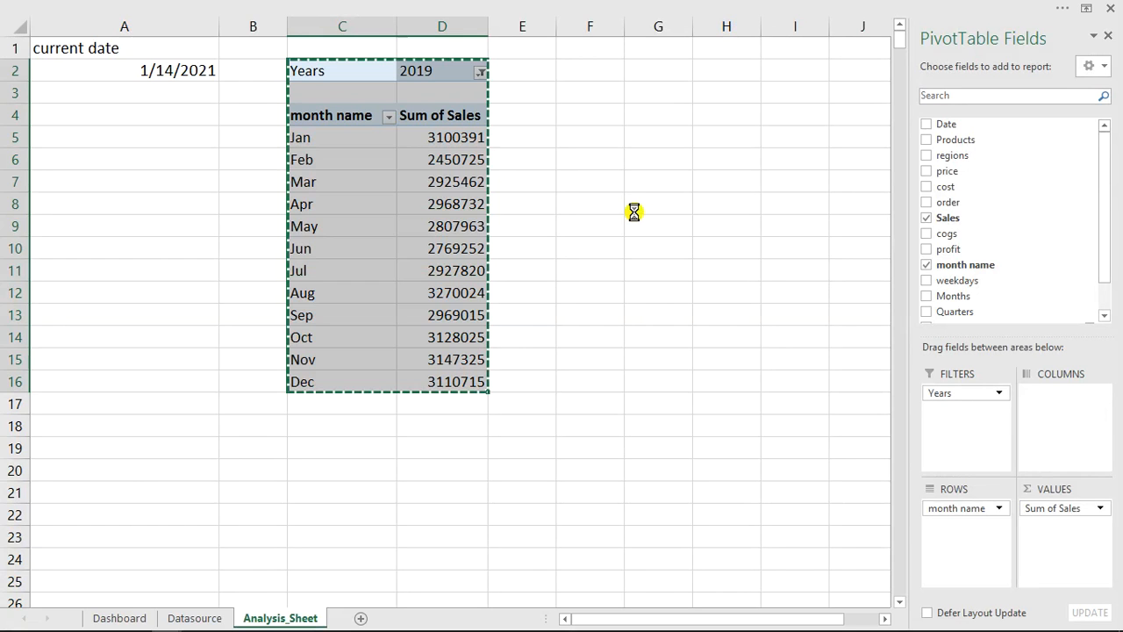
left_click(639, 74)
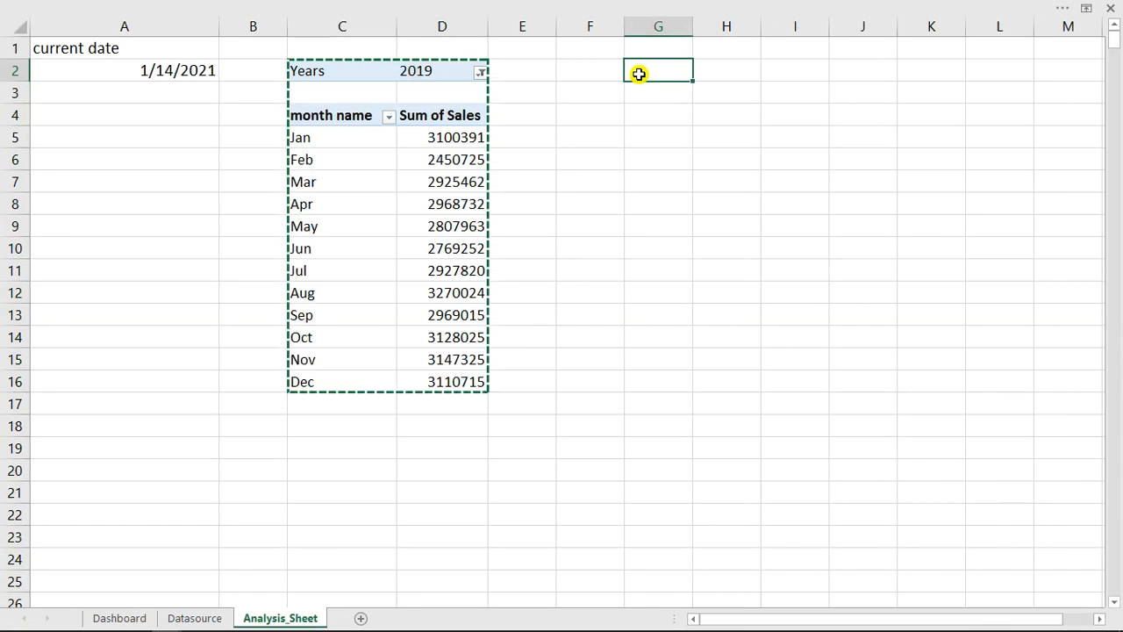
key("ctrl+v")
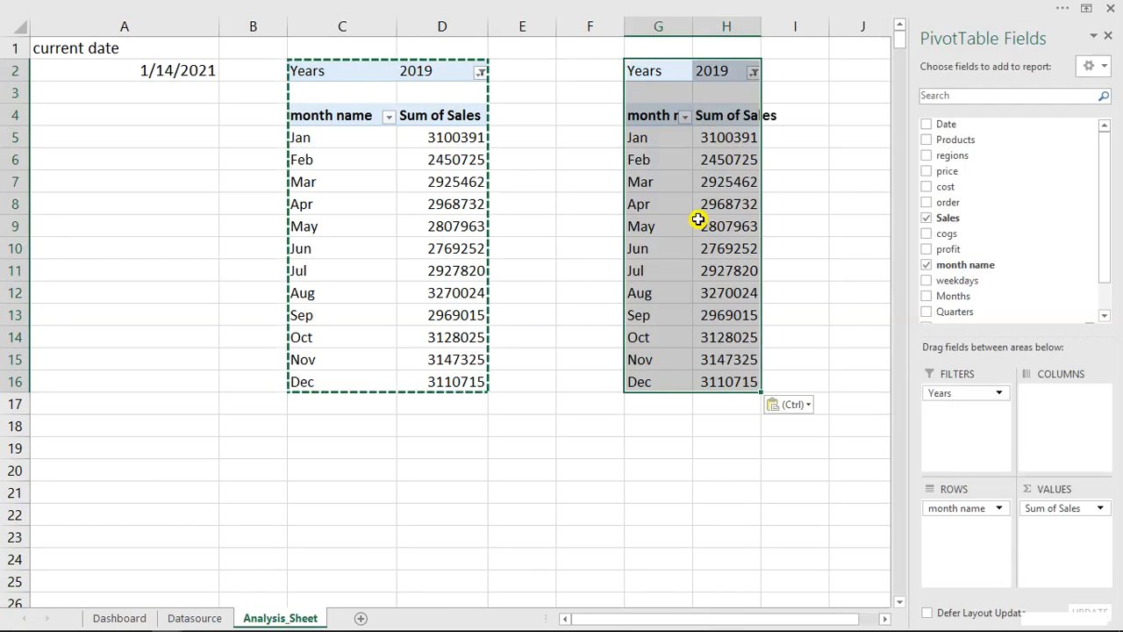
- Set the Years filter of the copied pivot table in columns G and H to 2020 instead of 2019
left_click(885, 620)
left_click(884, 619)
left_click(885, 620)
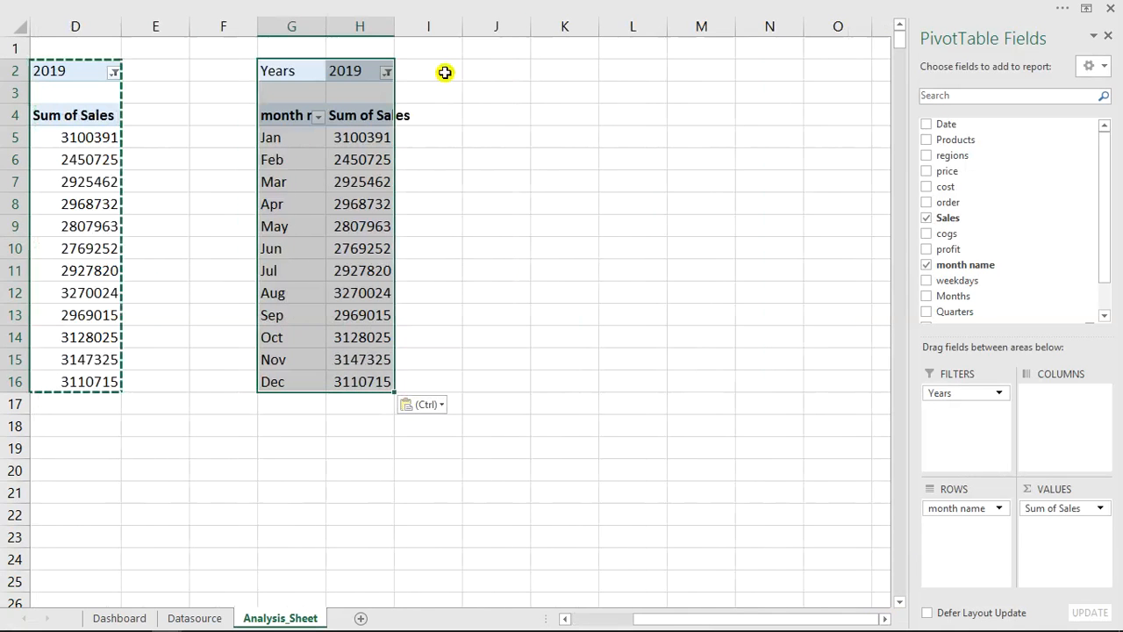
left_click(387, 72)
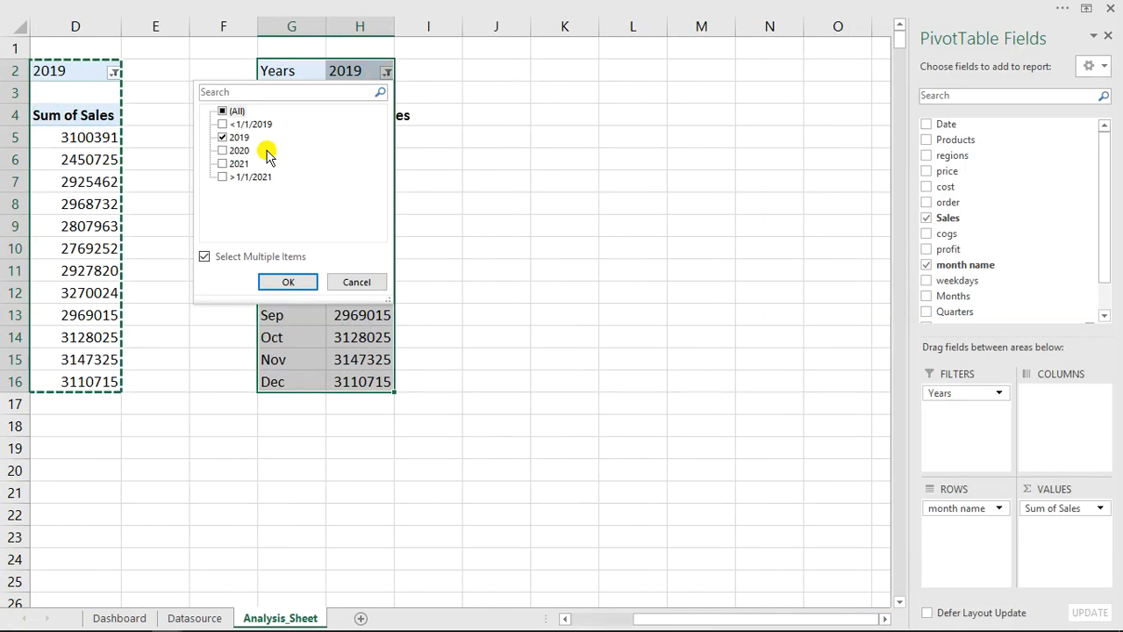
left_click(223, 138)
left_click(223, 151)
left_click(288, 282)
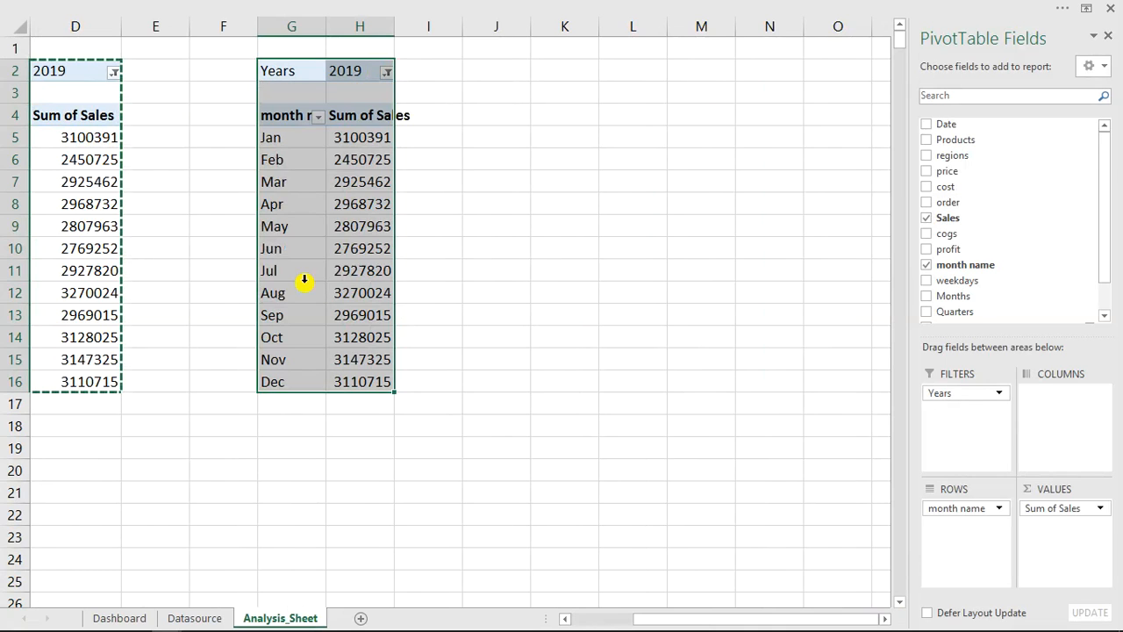
key("Escape")
- Enter the heading "trendline" in C1, with C1:H1 selected above the two pivot tables
left_click_drag(735, 615, 699, 620)
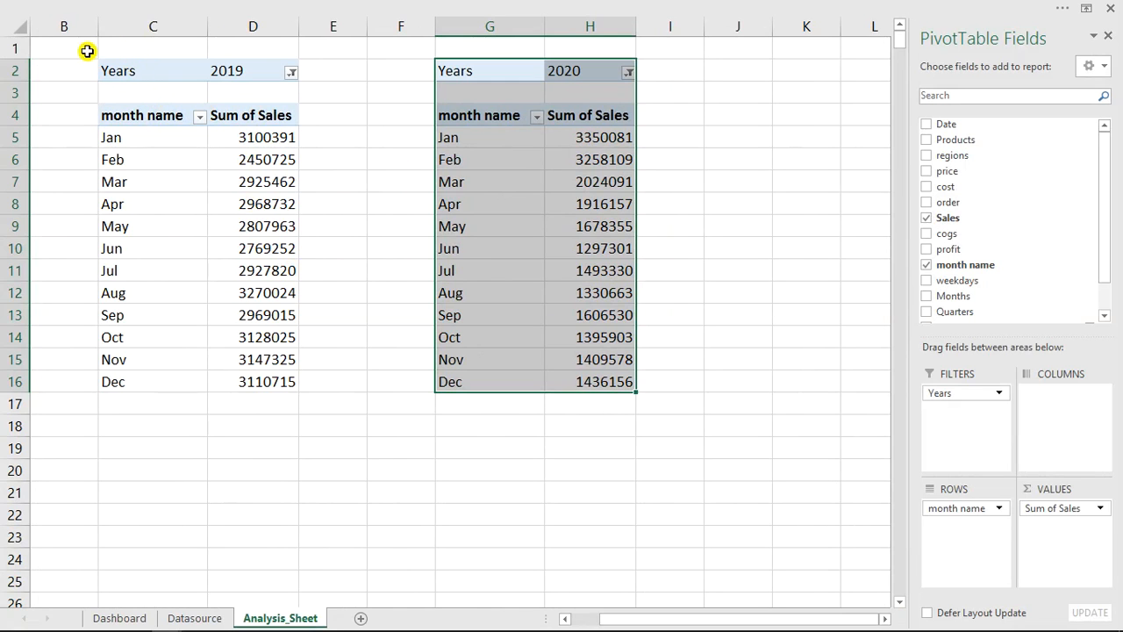
left_click_drag(106, 48, 567, 41)
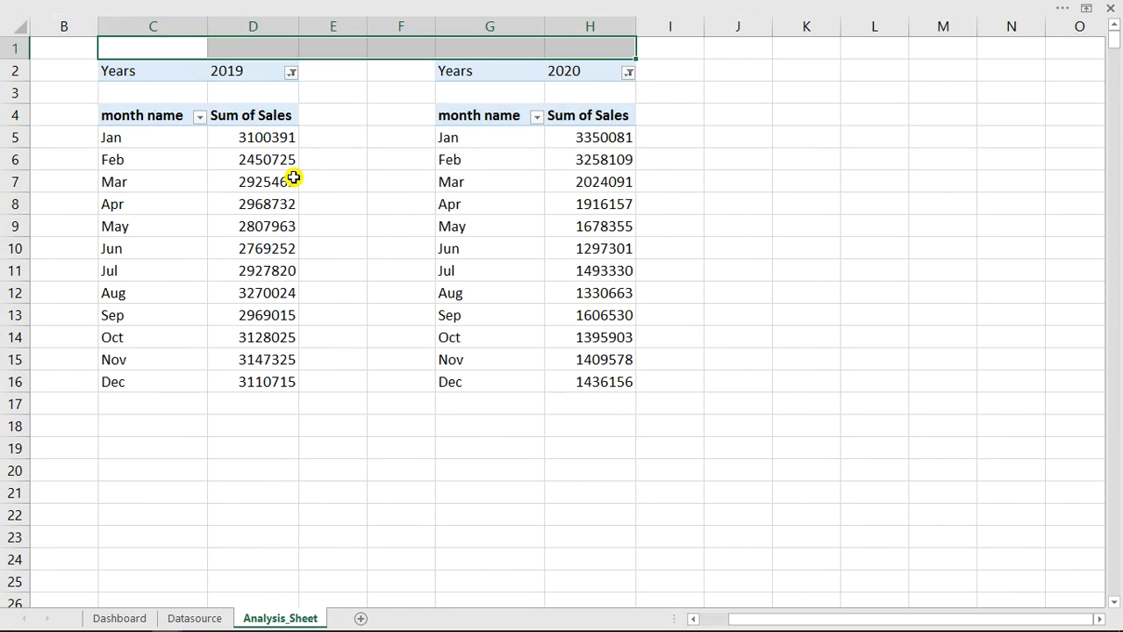
mouse_move(294, 177)
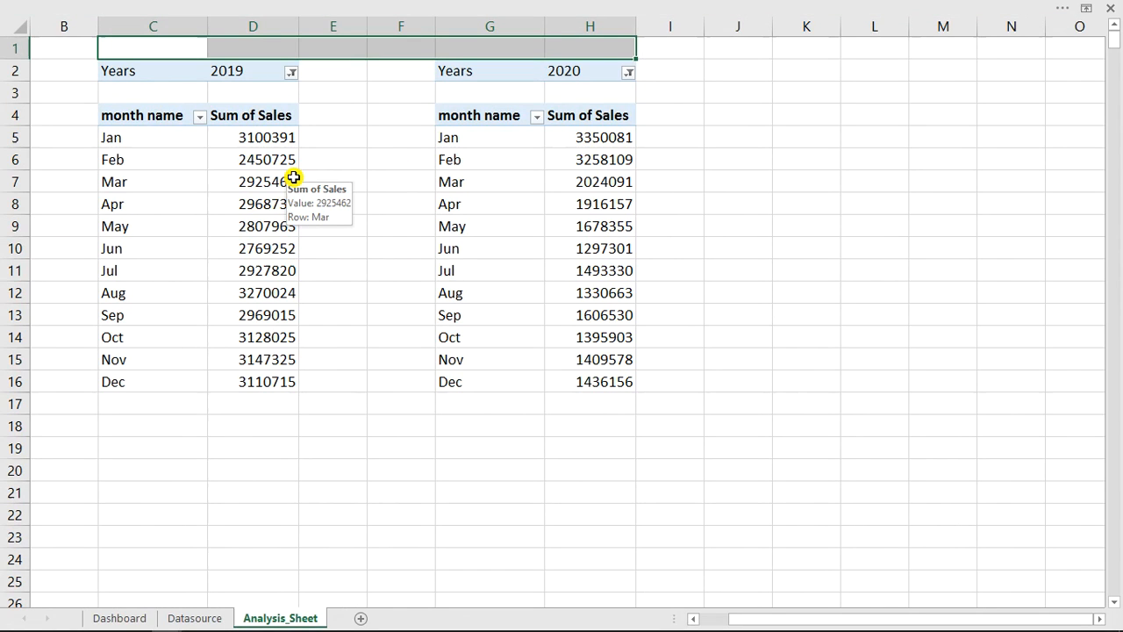
type("trendline")
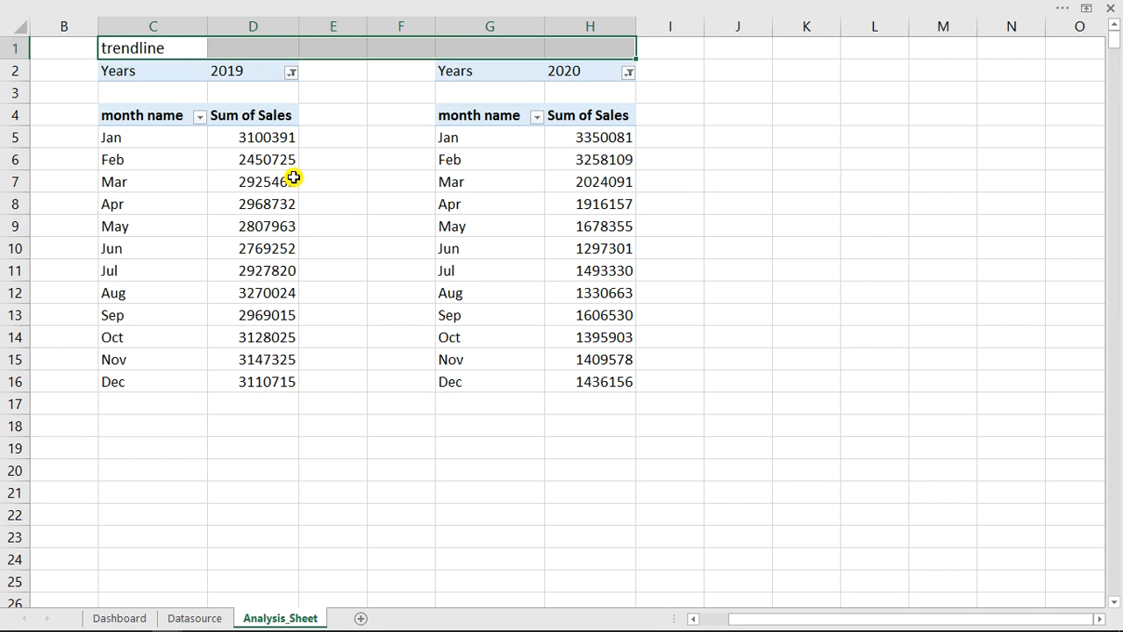
key("Return")
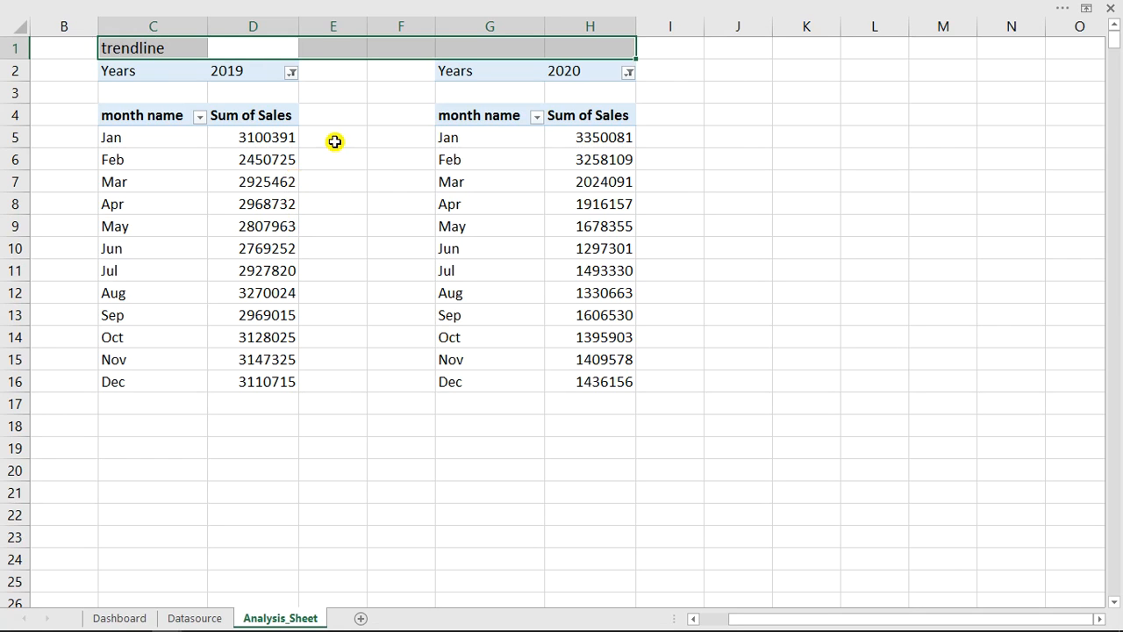
- Set the horizontal alignment of C1:H1 to Center Across Selection
right_click(179, 44)
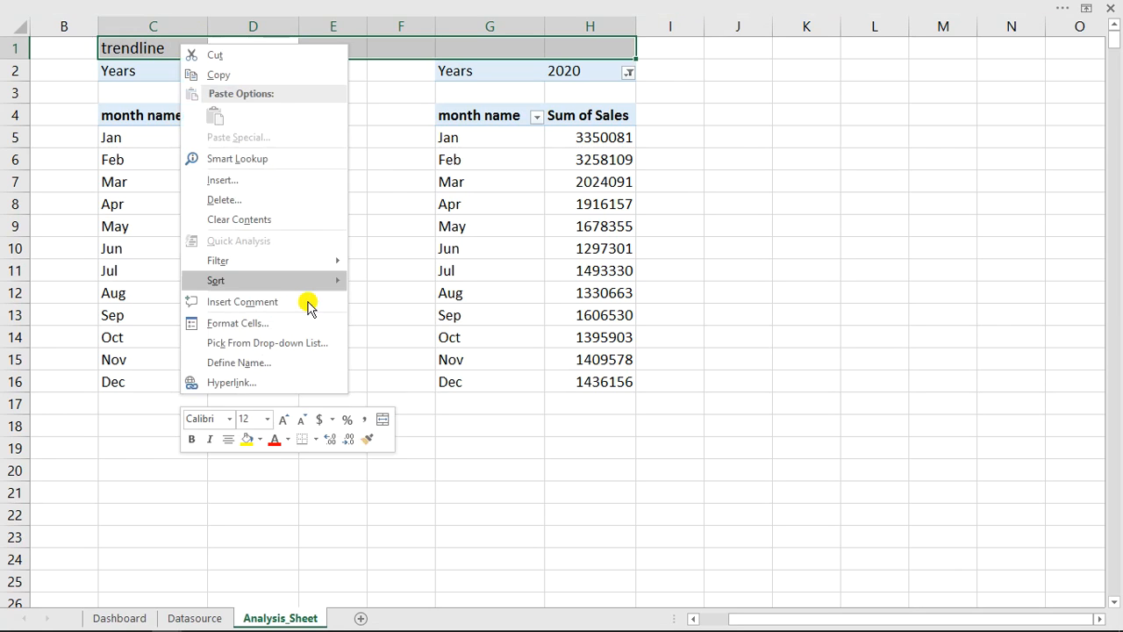
left_click(253, 327)
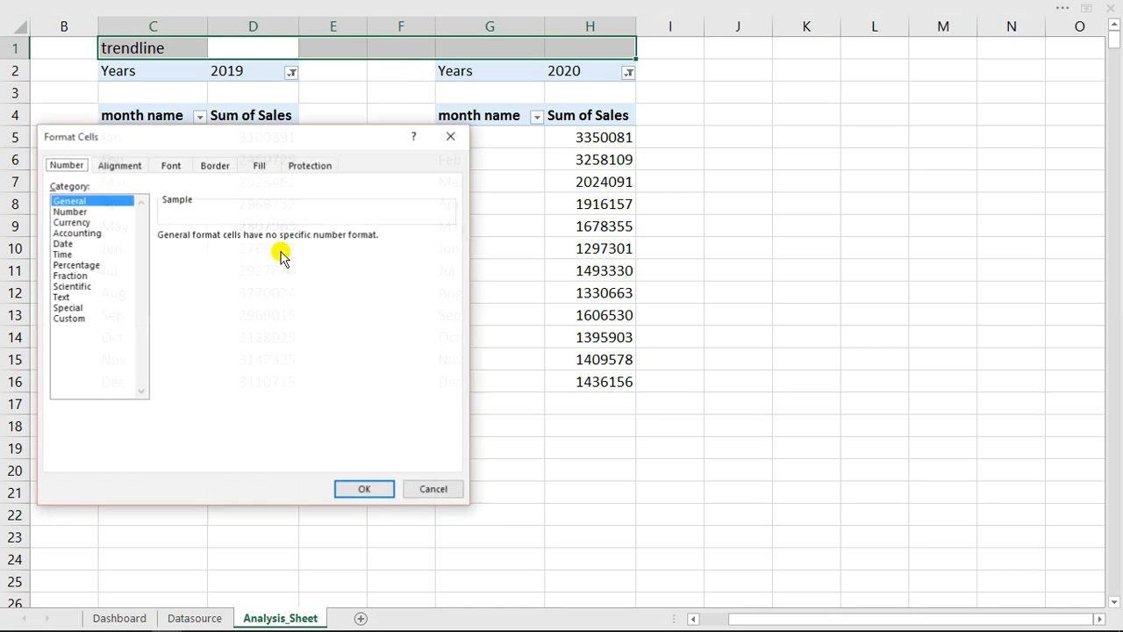
left_click(133, 167)
left_click(178, 220)
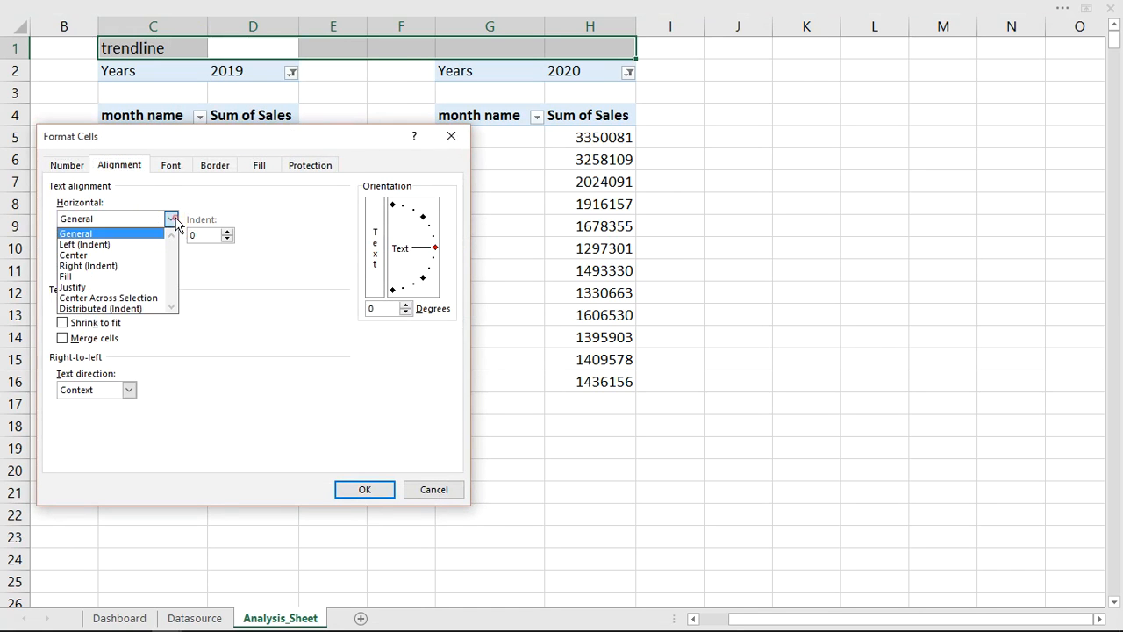
left_click(125, 298)
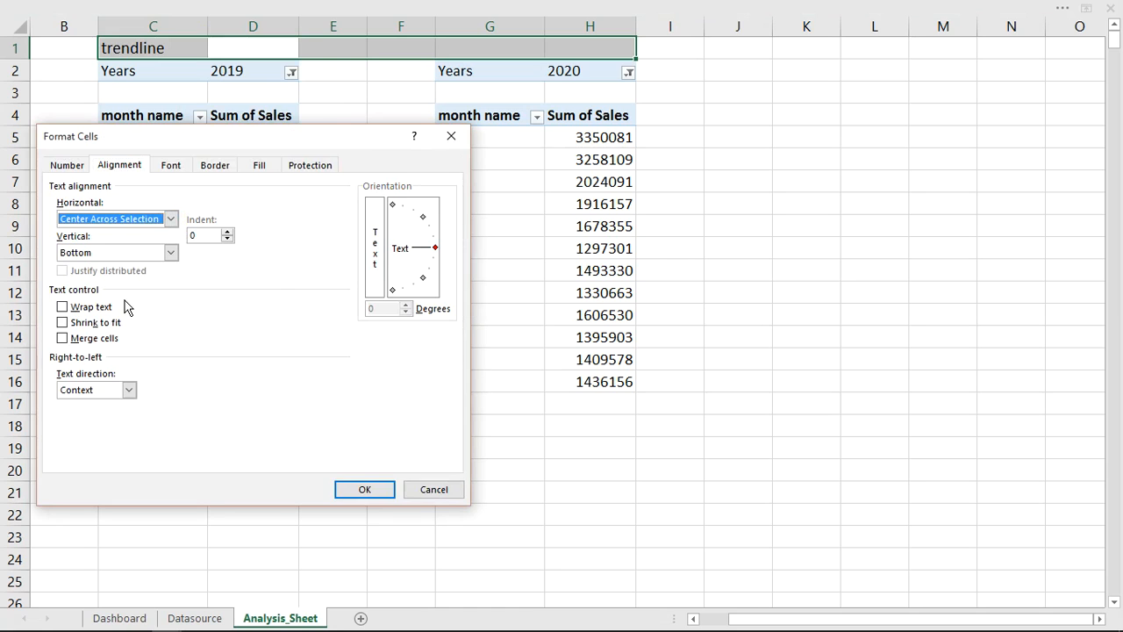
left_click(384, 489)
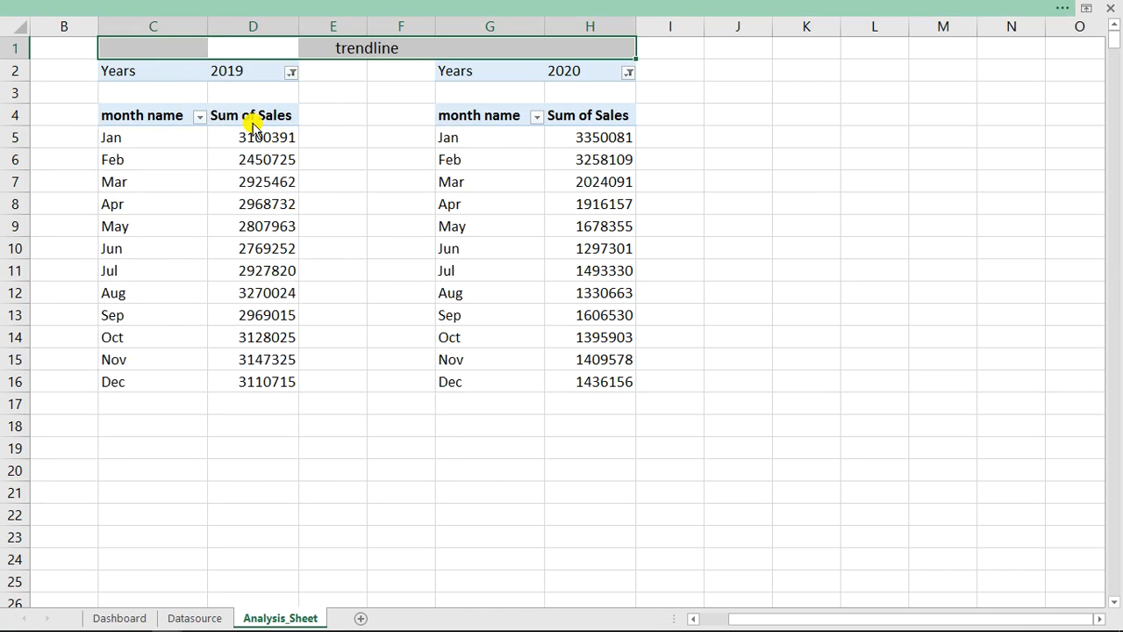
- Format the trendline heading row with a dark blue fill and bold white text
left_click(223, 8)
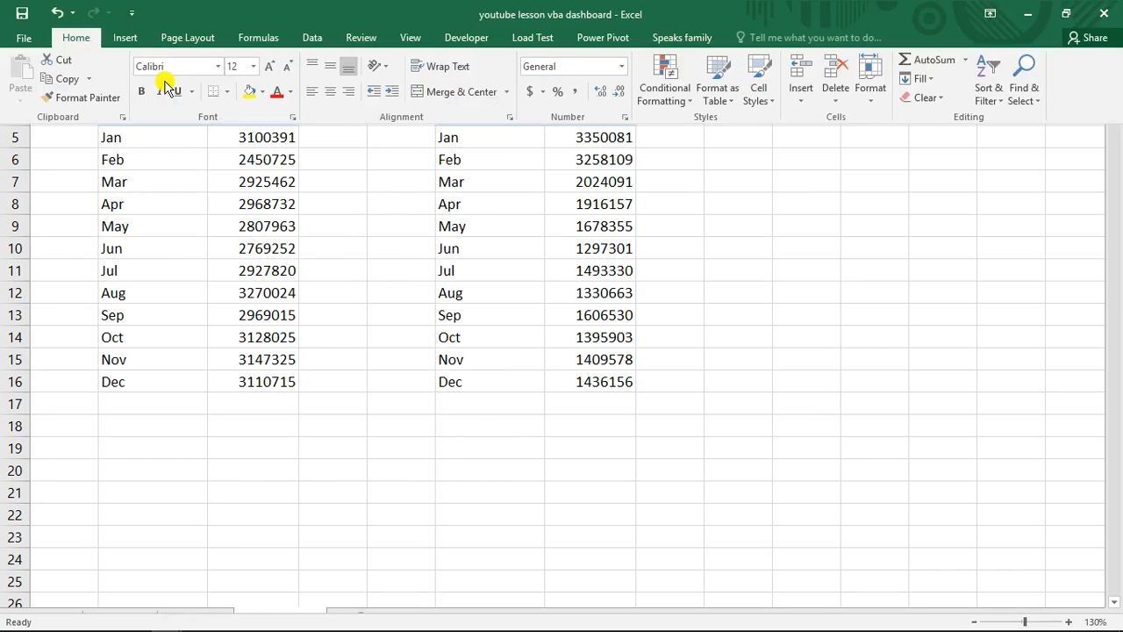
left_click(262, 92)
left_click(304, 188)
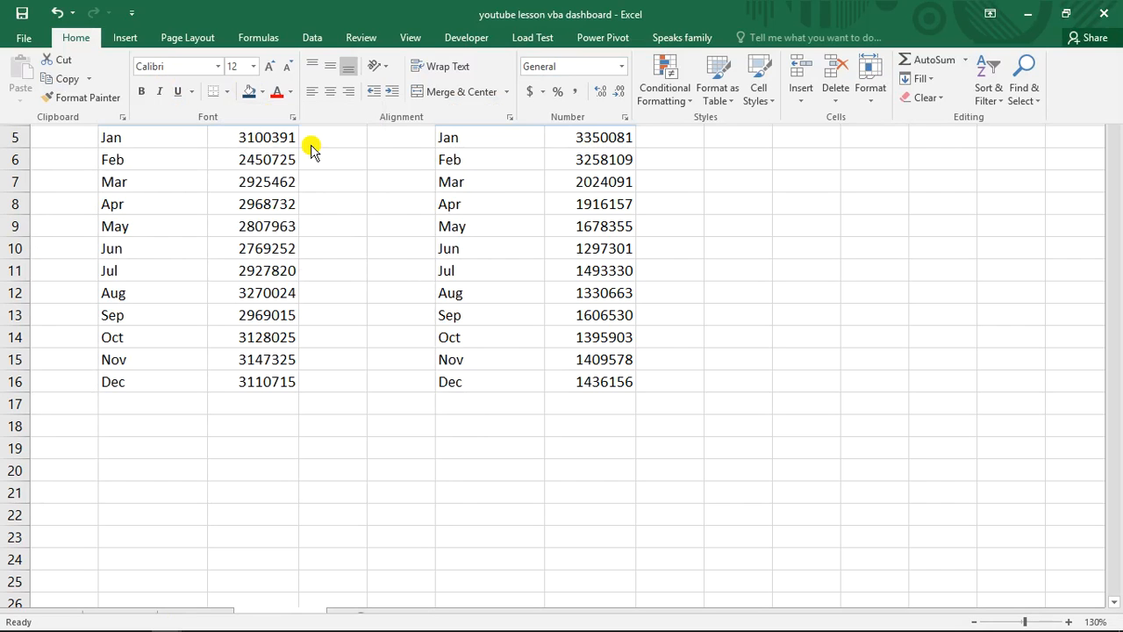
left_click(290, 95)
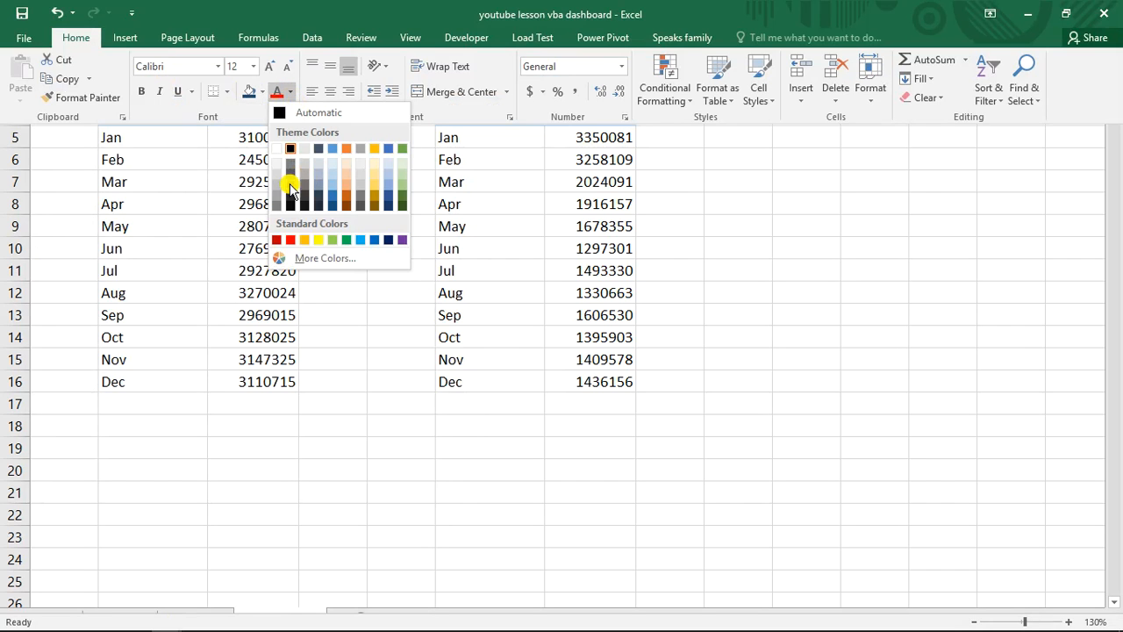
left_click(289, 149)
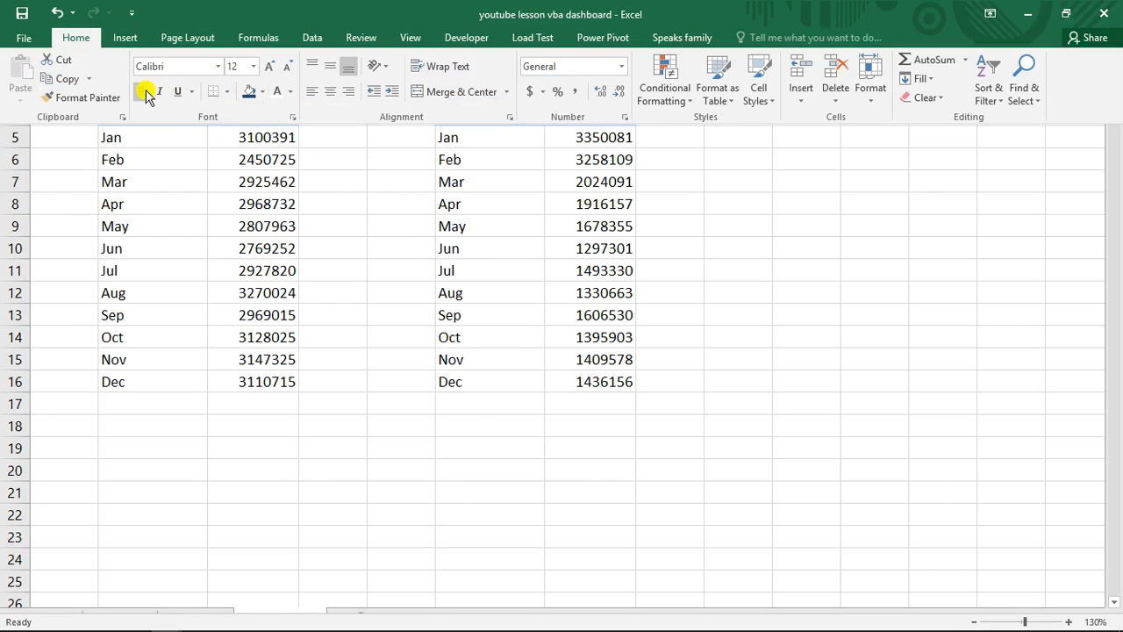
left_click(364, 209)
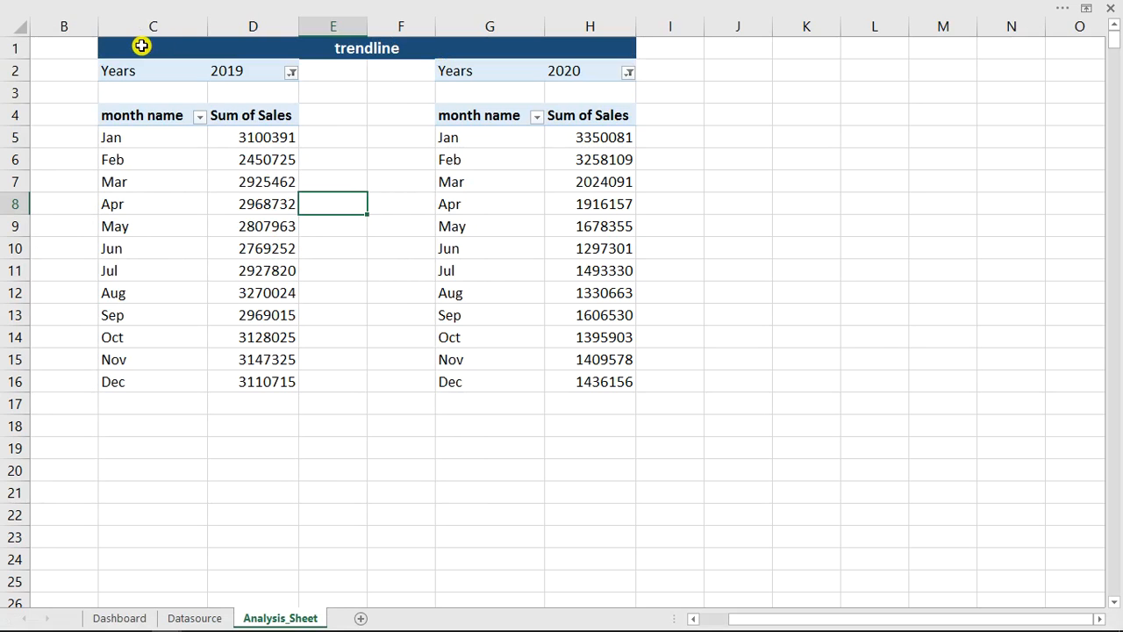
- Copy the trendline block with its heading and both pivot tables, C1:H16, to K1
mouse_move(140, 46)
left_mouse_down()
mouse_move(353, 78)
mouse_move(381, 96)
mouse_move(609, 313)
mouse_move(610, 379)
left_mouse_up()
key("ctrl+c")
left_click(813, 53)
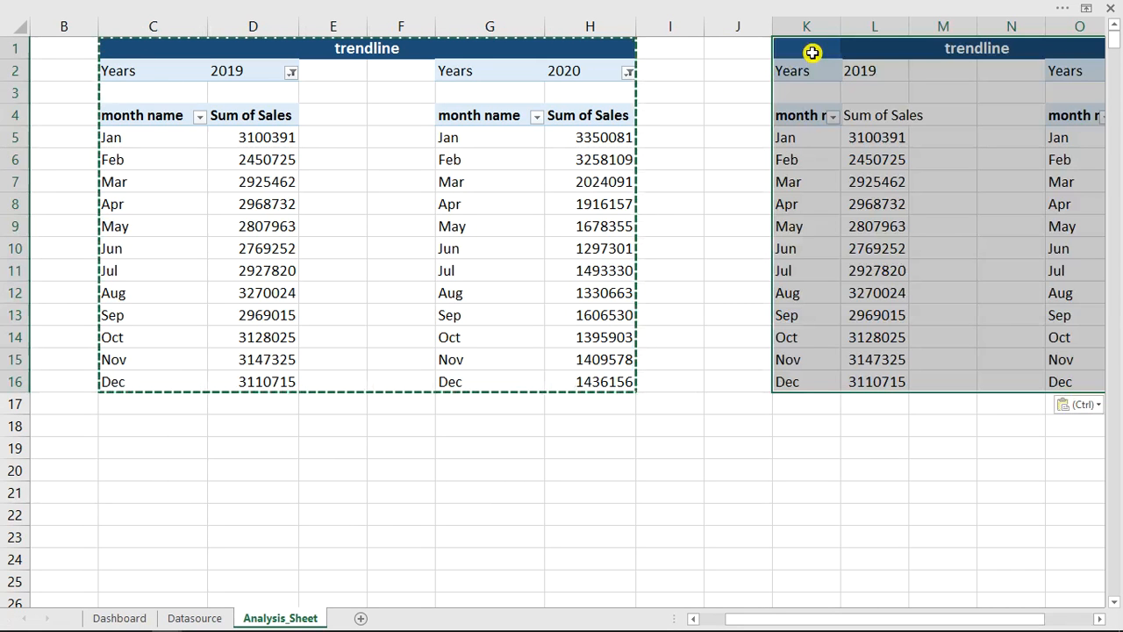
- Change the heading above the copied pivot tables, in K1, to "Top 3 months"
left_click_drag(945, 620, 994, 613)
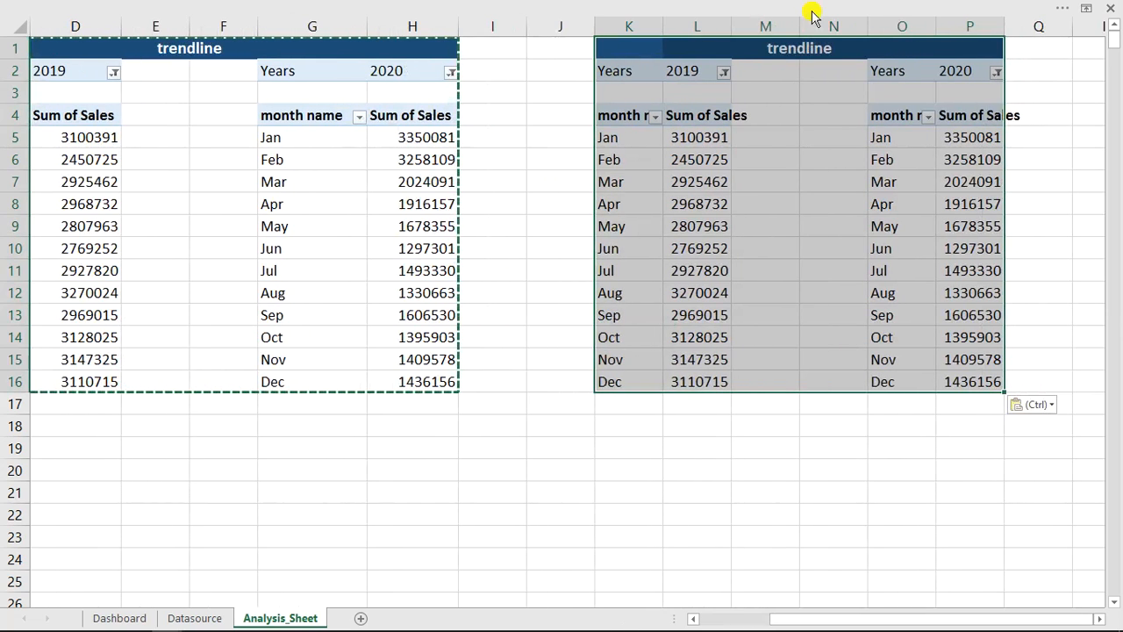
left_click(792, 46)
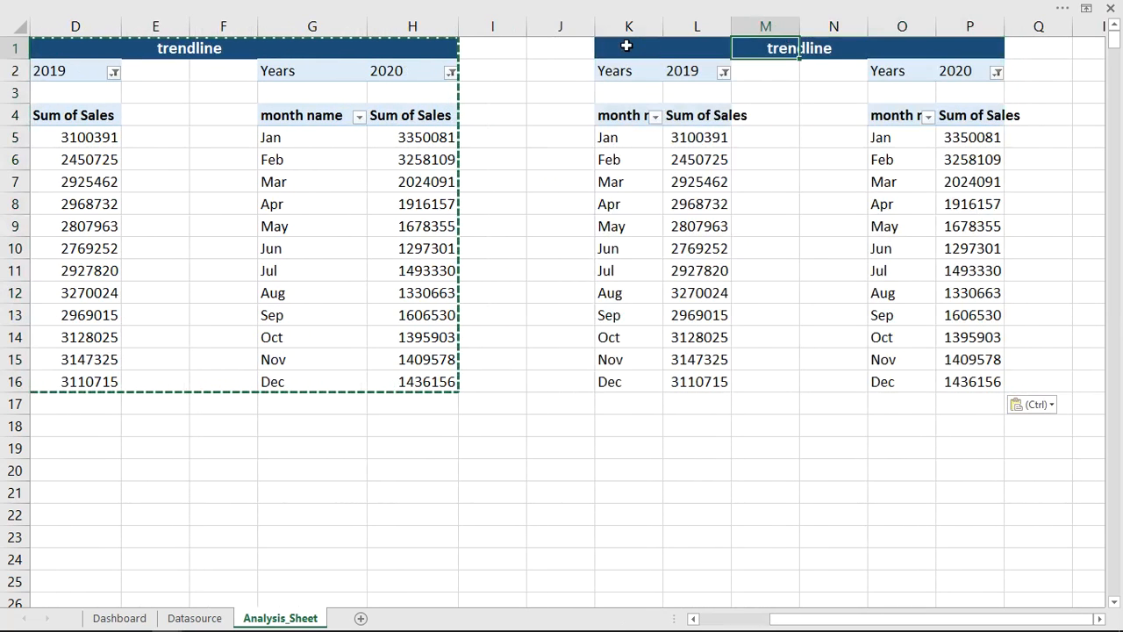
left_click(627, 46)
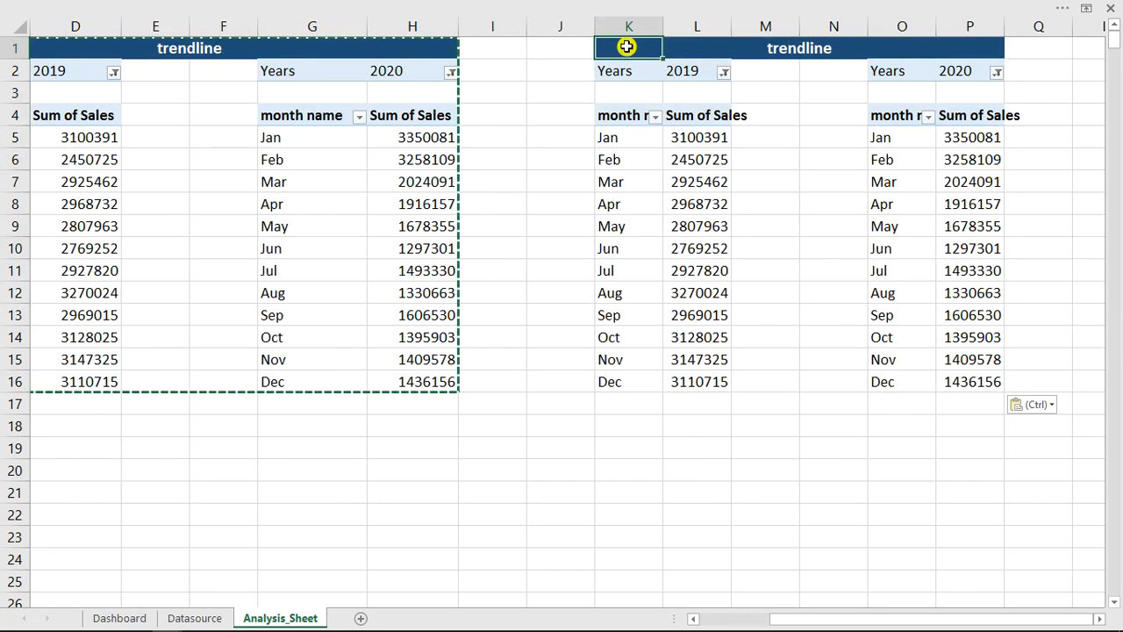
key("Escape")
key("BackSpace")
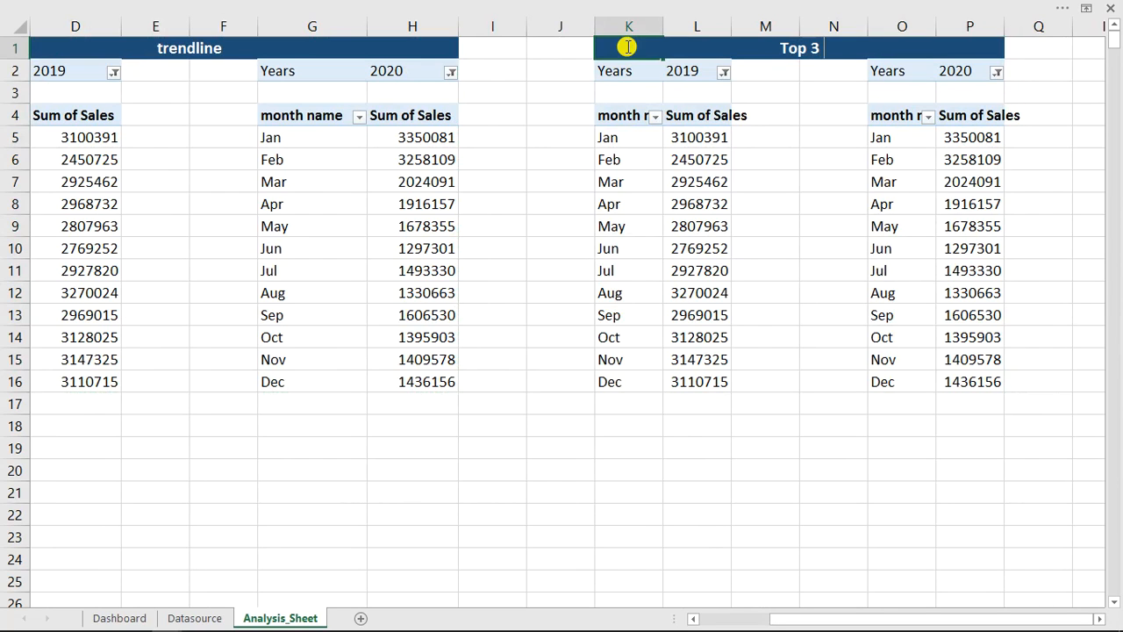
type("Top 3 months")
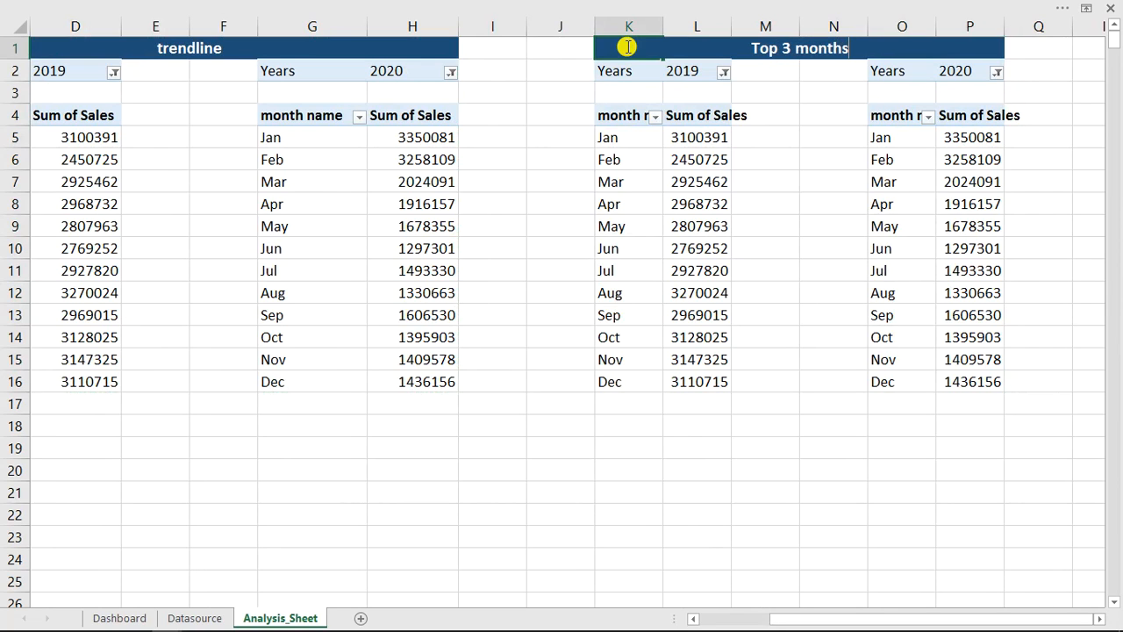
key("Return")
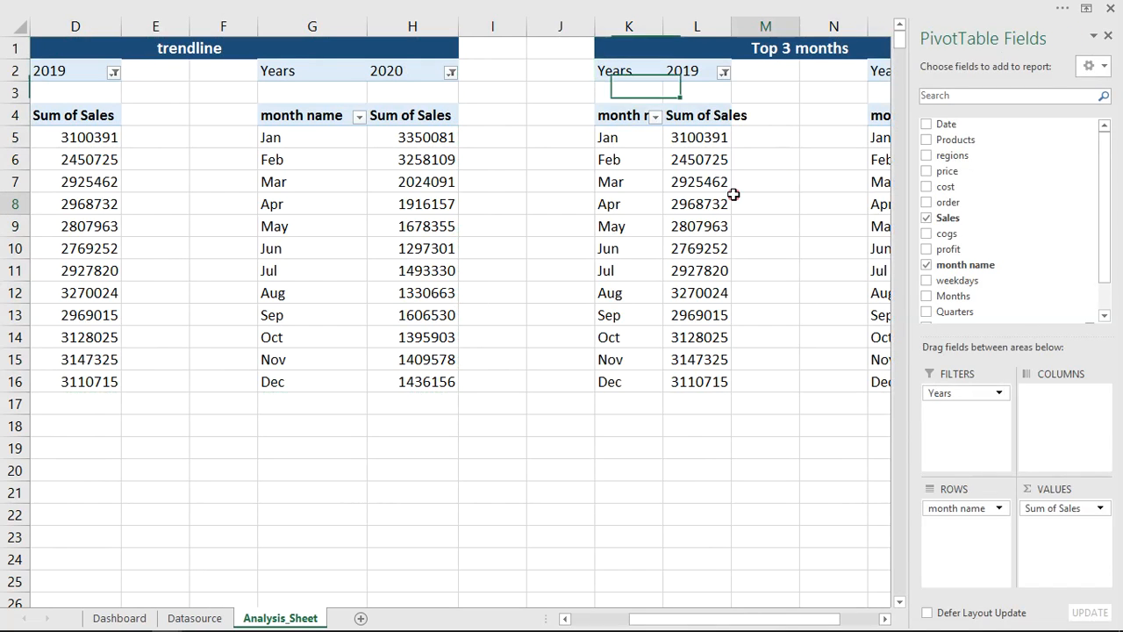
left_click(734, 198)
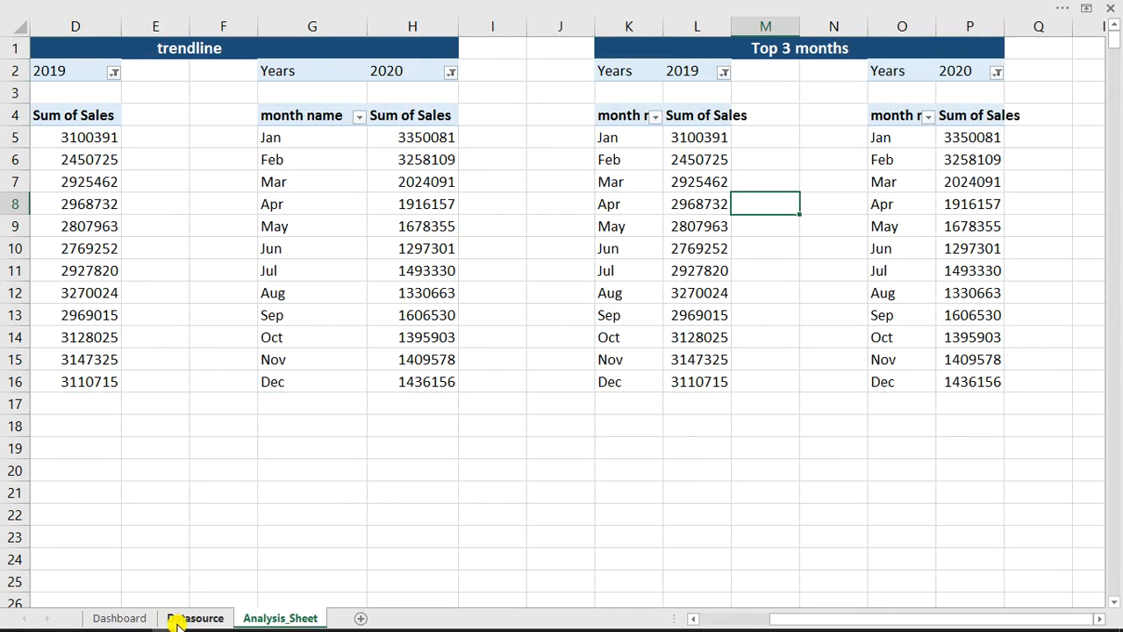
- Examine the Top-3 months charts on the finished example dashboard, then return to the Analysis_Sheet of the working file
mouse_move(164, 623)
left_click(263, 545)
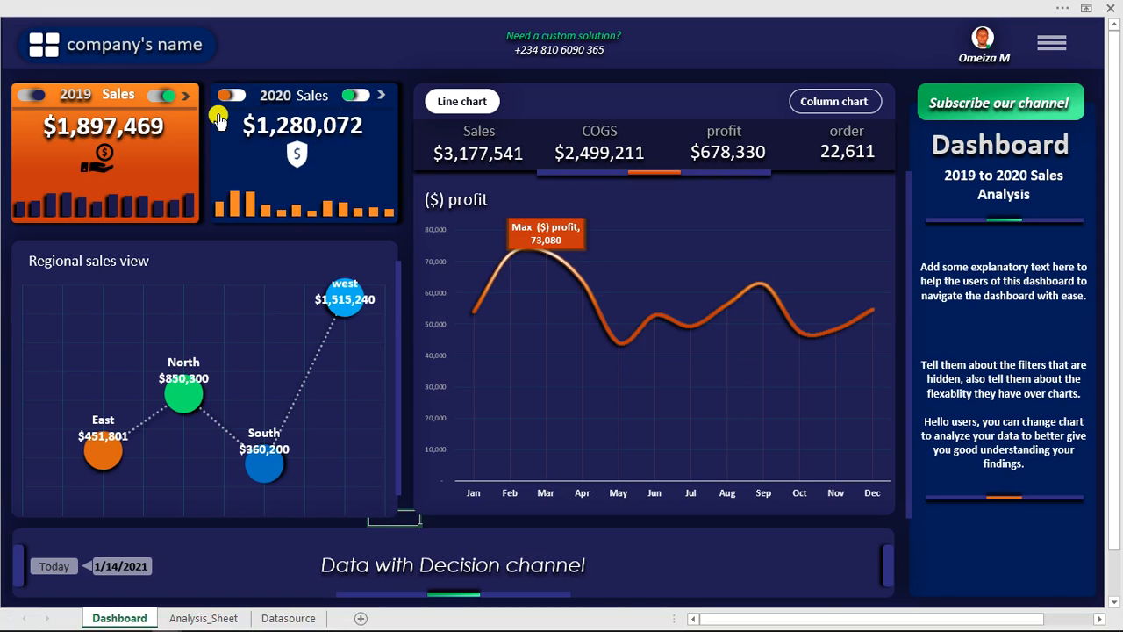
left_click(160, 99)
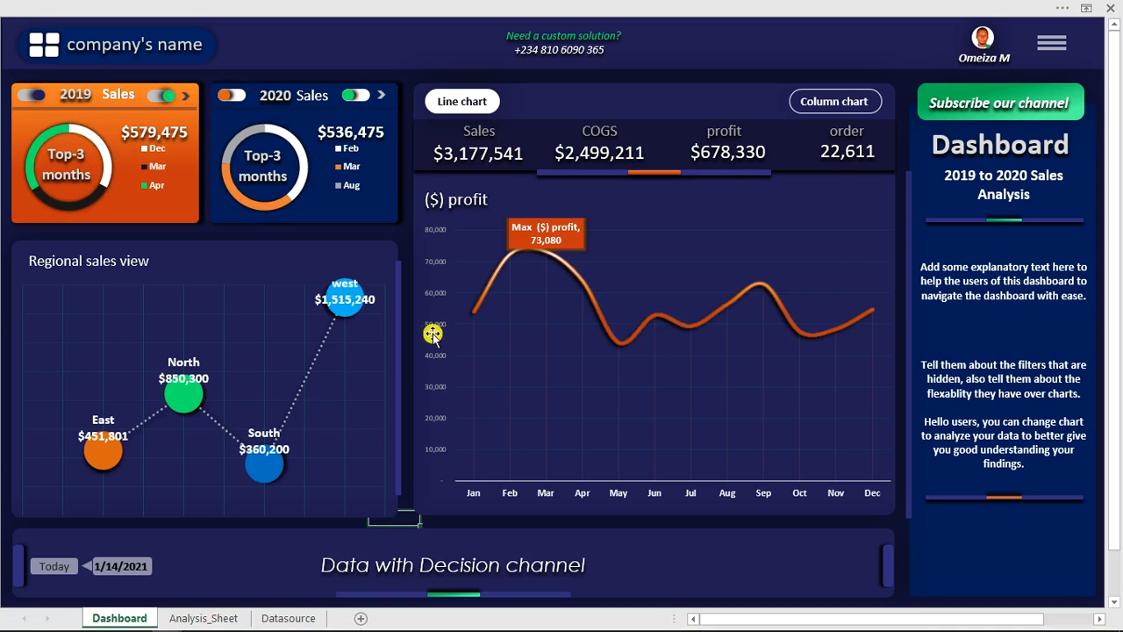
mouse_move(131, 621)
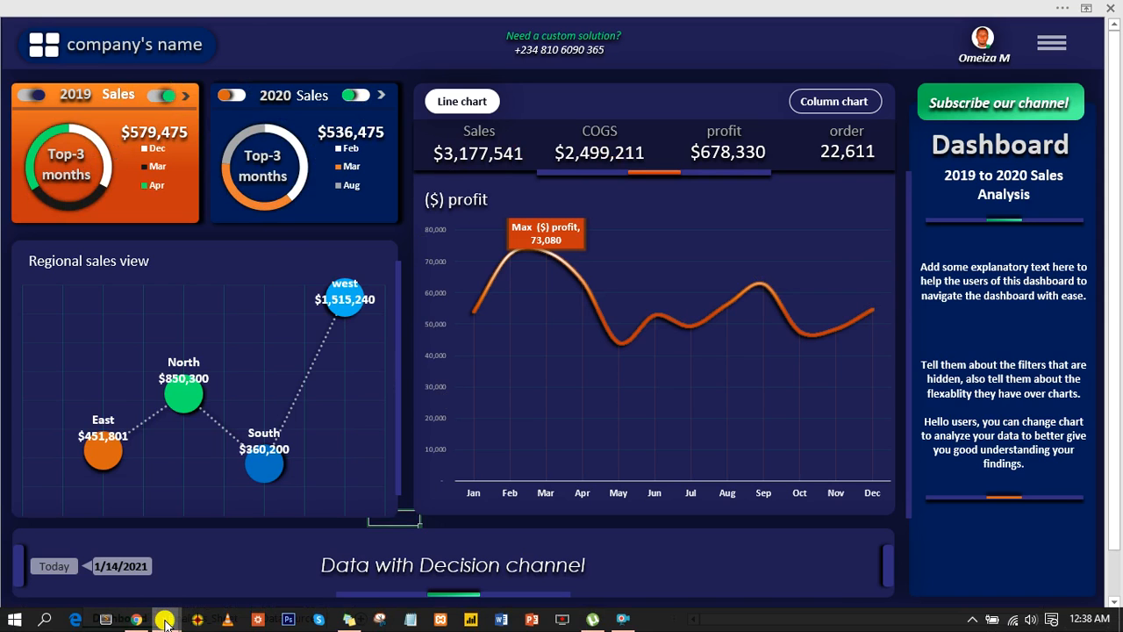
left_click(125, 557)
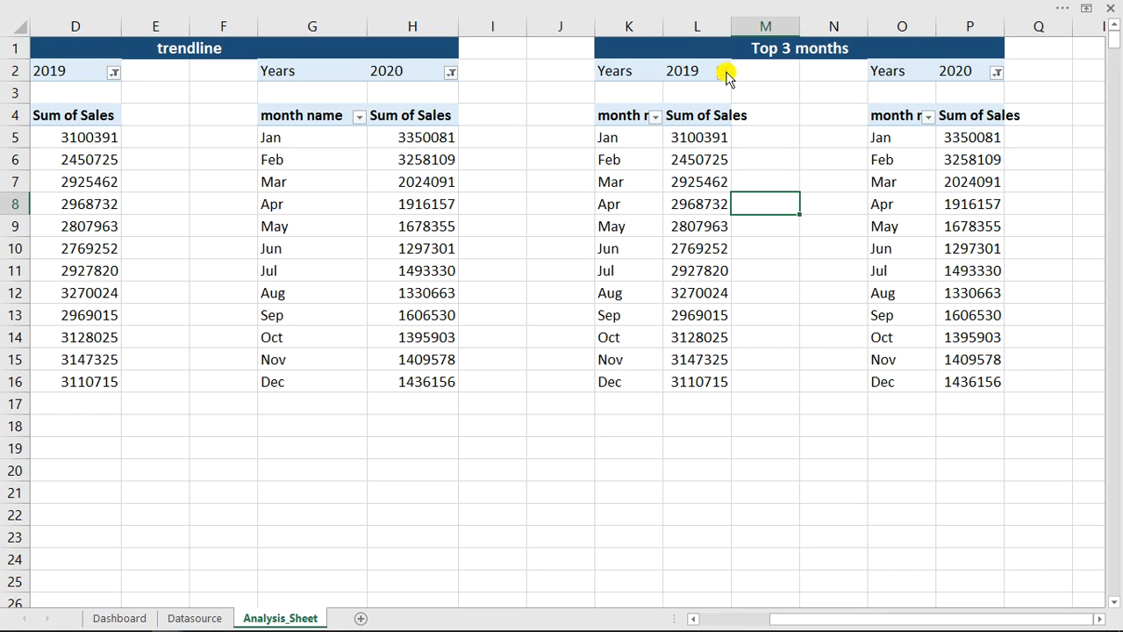
- Remove the Years filter field from both pivot tables under the Top 3 months heading
left_click(683, 72)
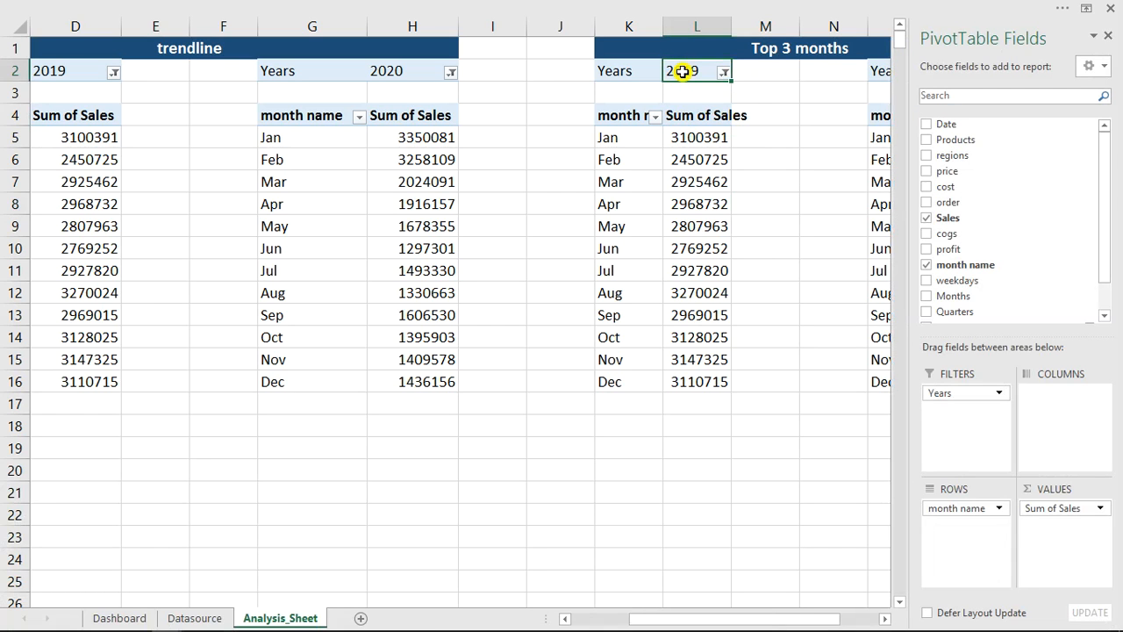
left_click(1108, 37)
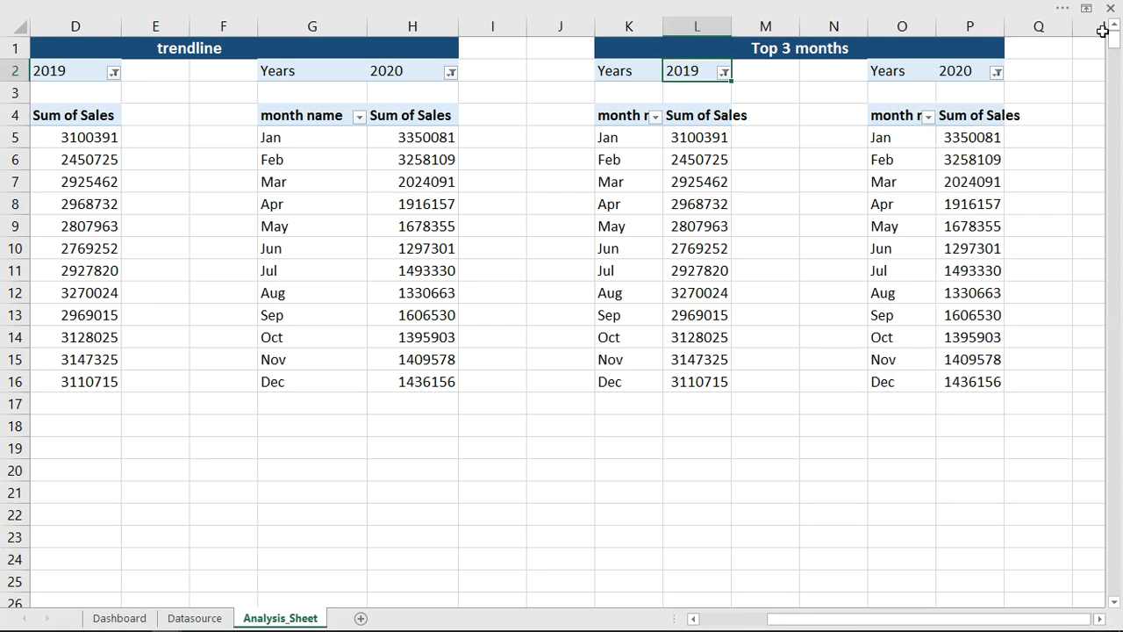
left_click(637, 75)
right_click(640, 74)
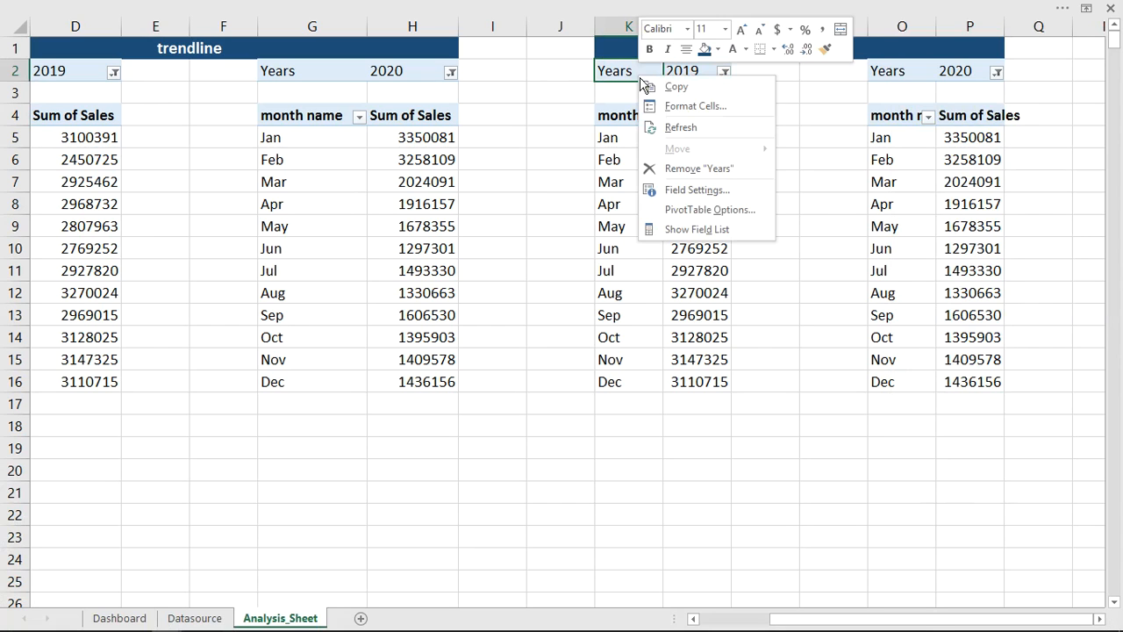
left_click(674, 228)
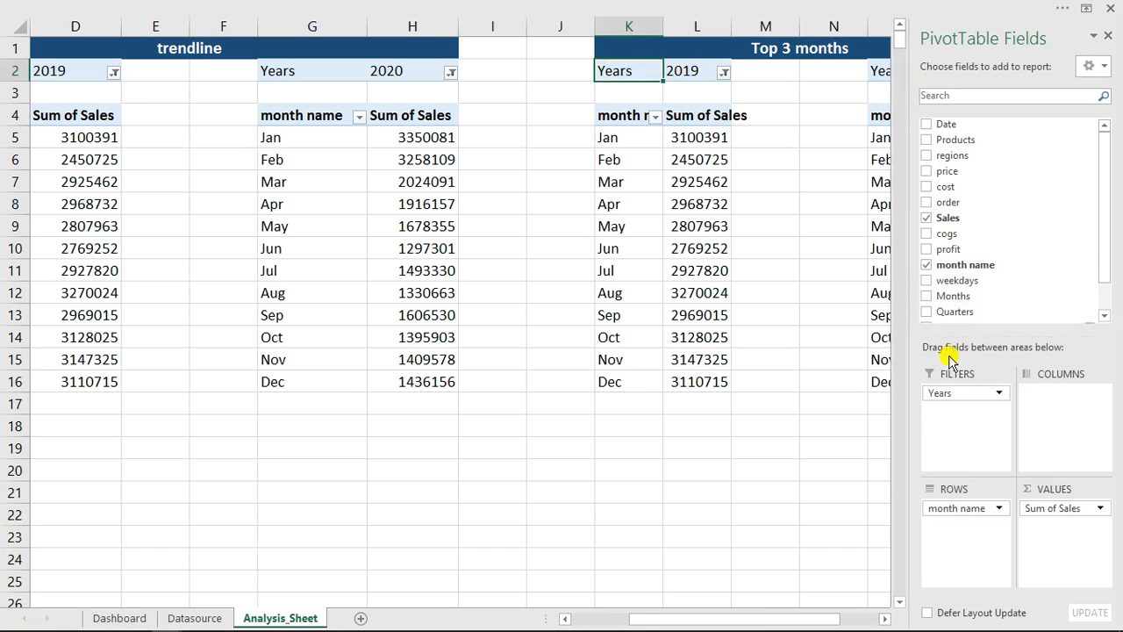
left_click_drag(958, 394, 639, 437)
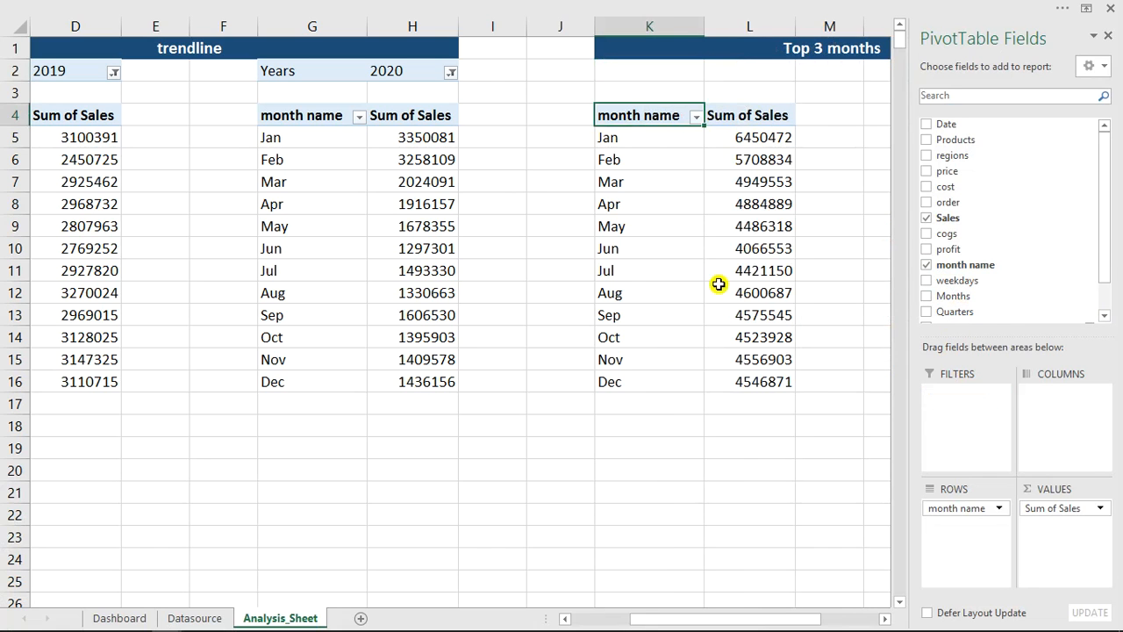
left_click(743, 247)
left_click_drag(769, 620, 837, 618)
left_click(784, 73)
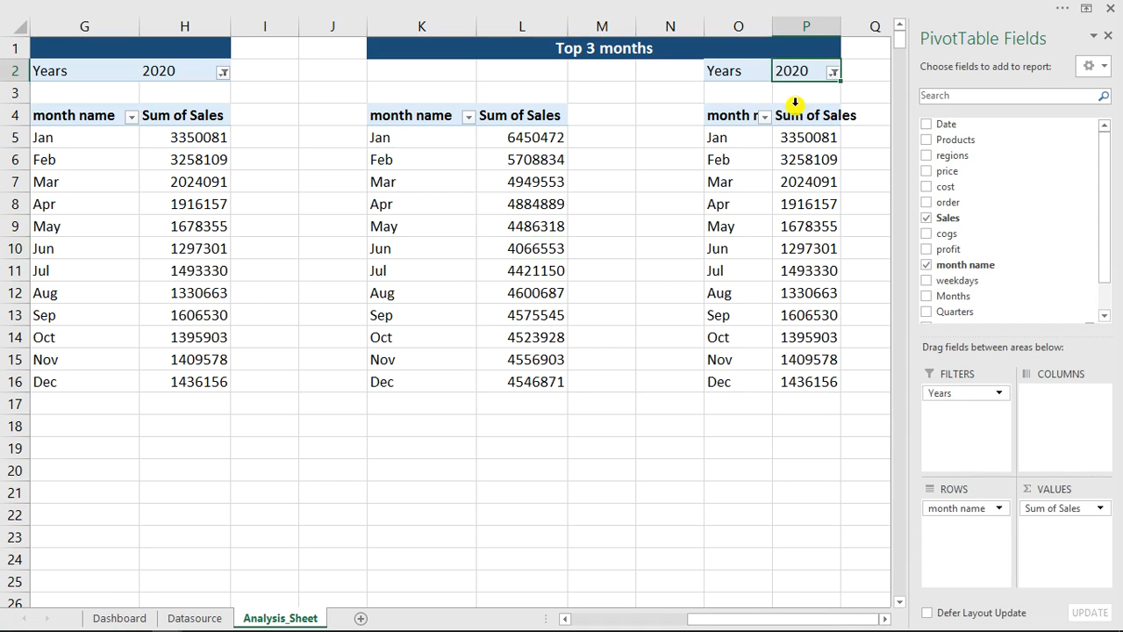
left_click_drag(957, 392, 660, 421)
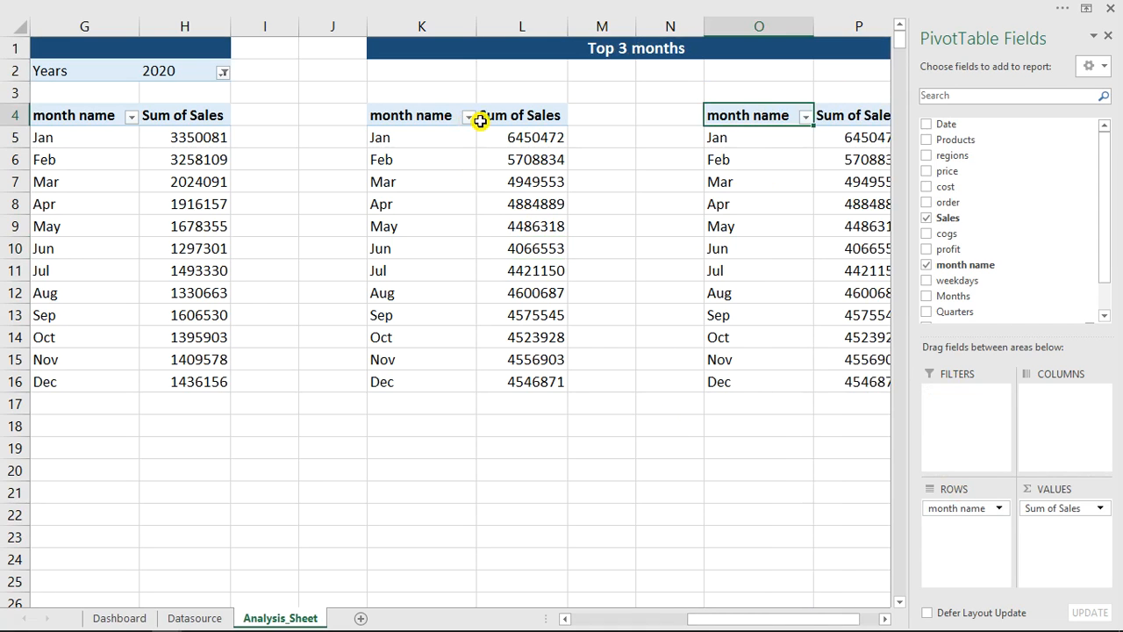
left_click(510, 115)
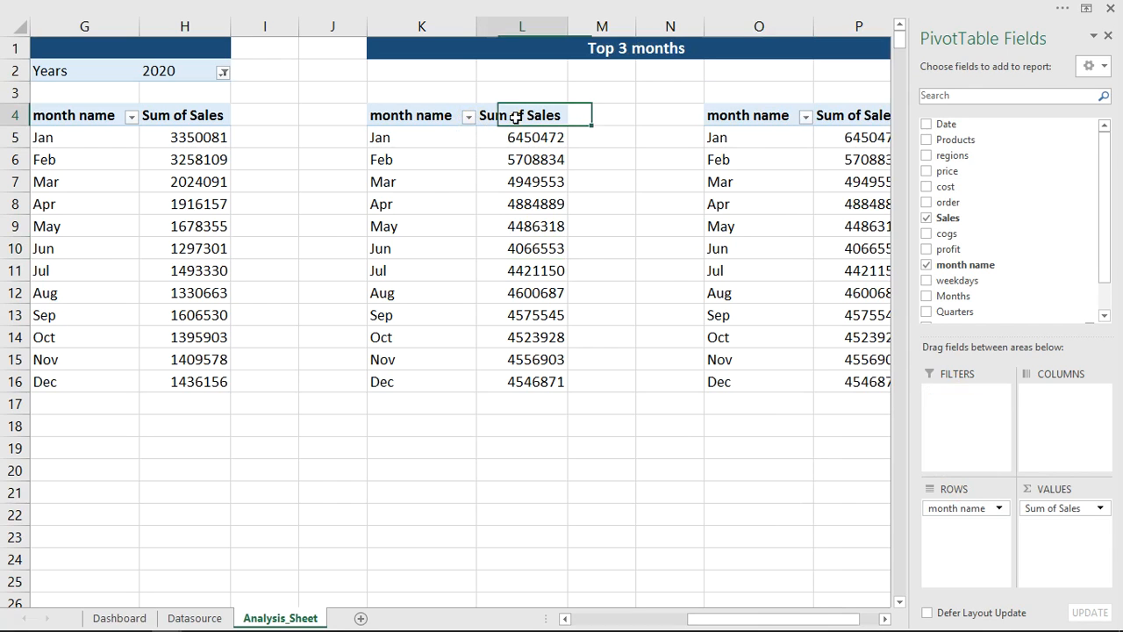
left_click(467, 116)
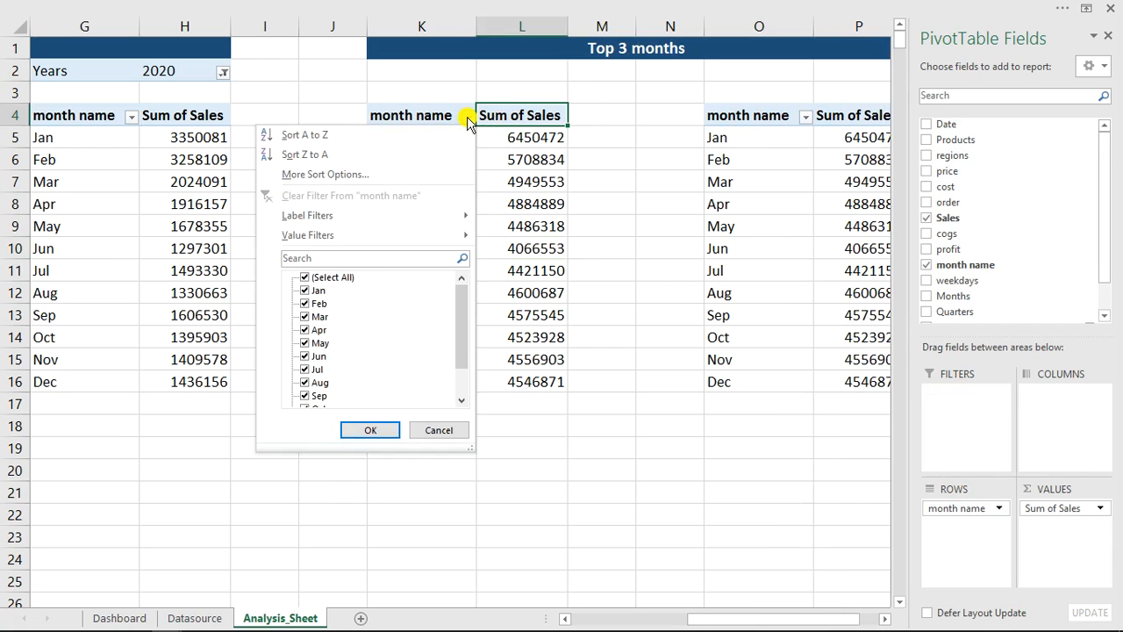
mouse_move(294, 235)
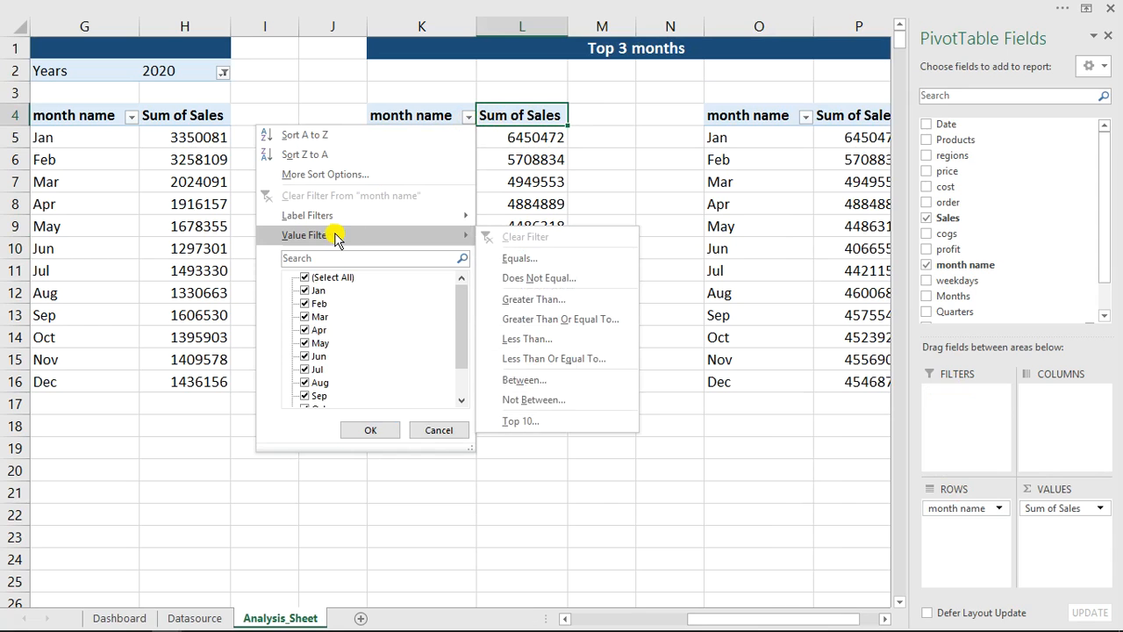
left_click(527, 420)
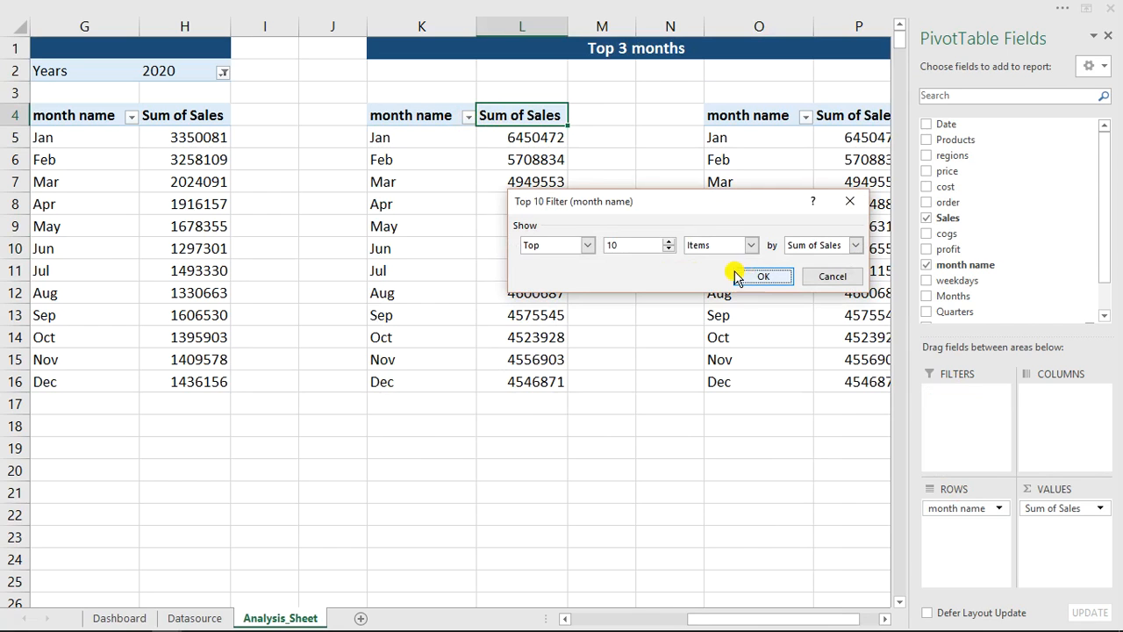
left_click(831, 276)
- Add Years back as a report filter to both pivot tables under the Top 3 months heading
scroll(972, 294, "down", 1)
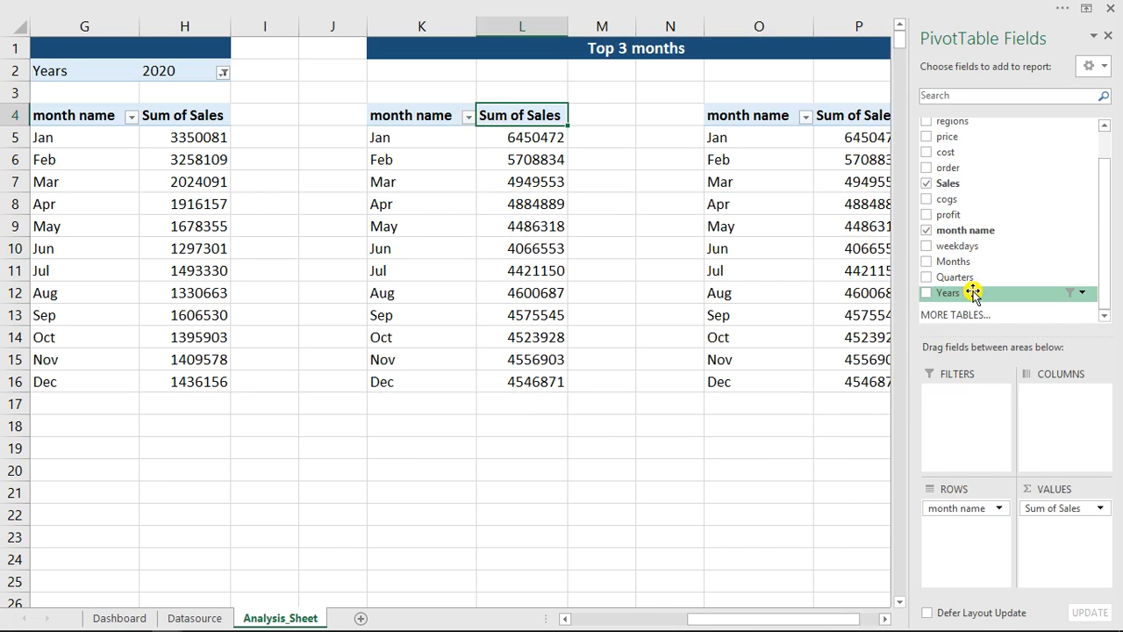
left_click_drag(966, 295, 966, 428)
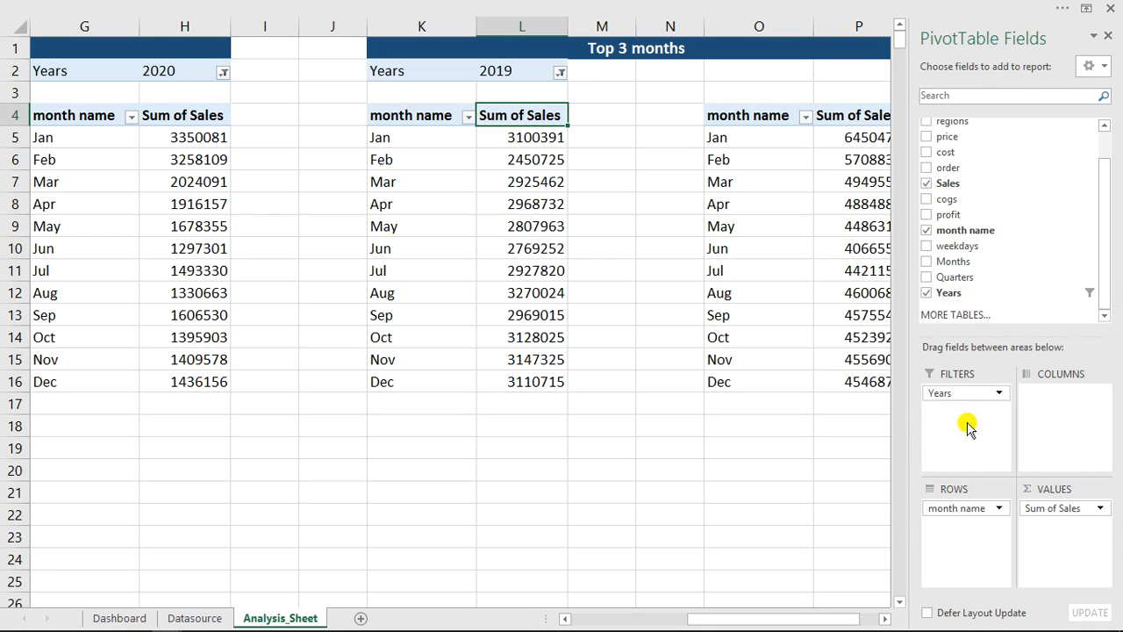
left_click(859, 203)
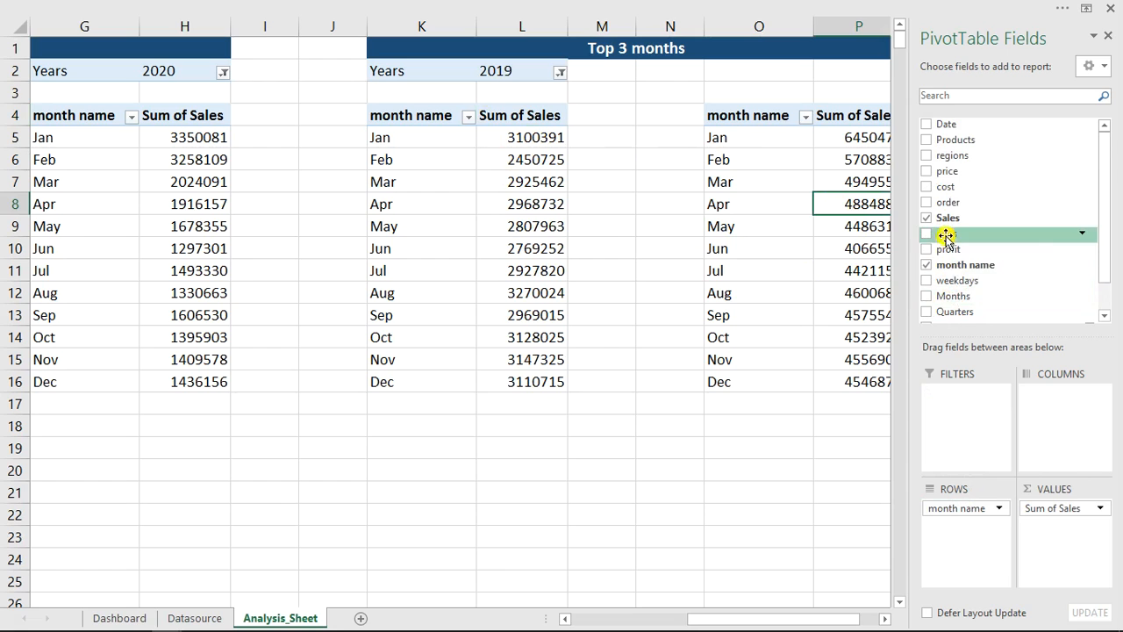
scroll(948, 285, "down", 1)
left_click_drag(949, 292, 958, 428)
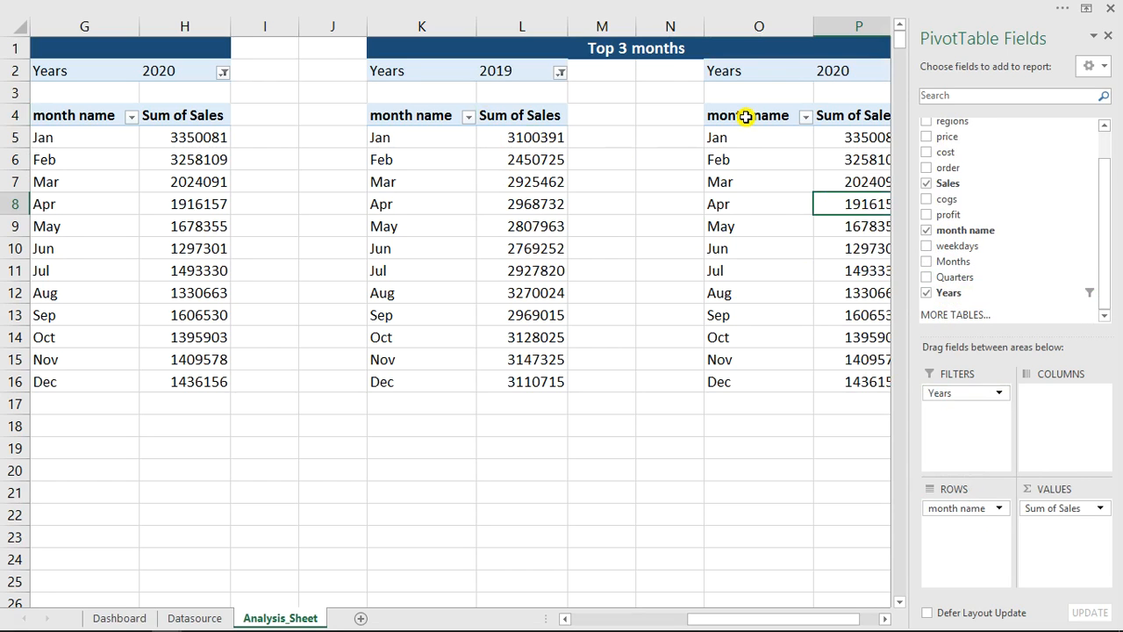
- Filter the 2019 Top 3 months pivot table's month name field to the top 3 items by Sum of Sales
left_click(468, 115)
mouse_move(320, 243)
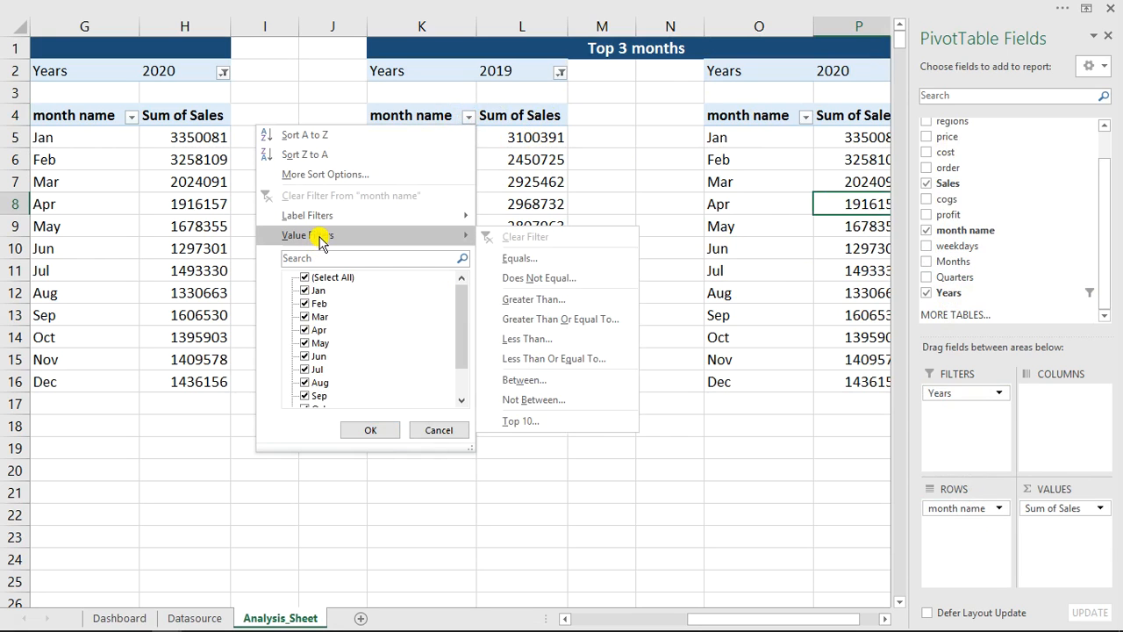
left_click(516, 421)
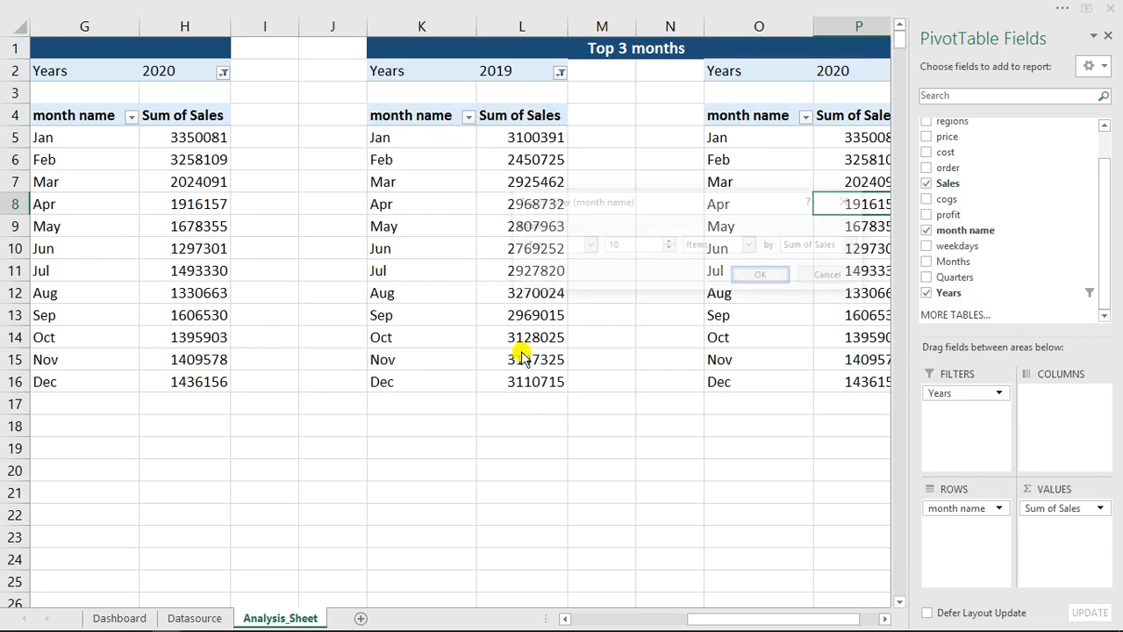
left_click(669, 250)
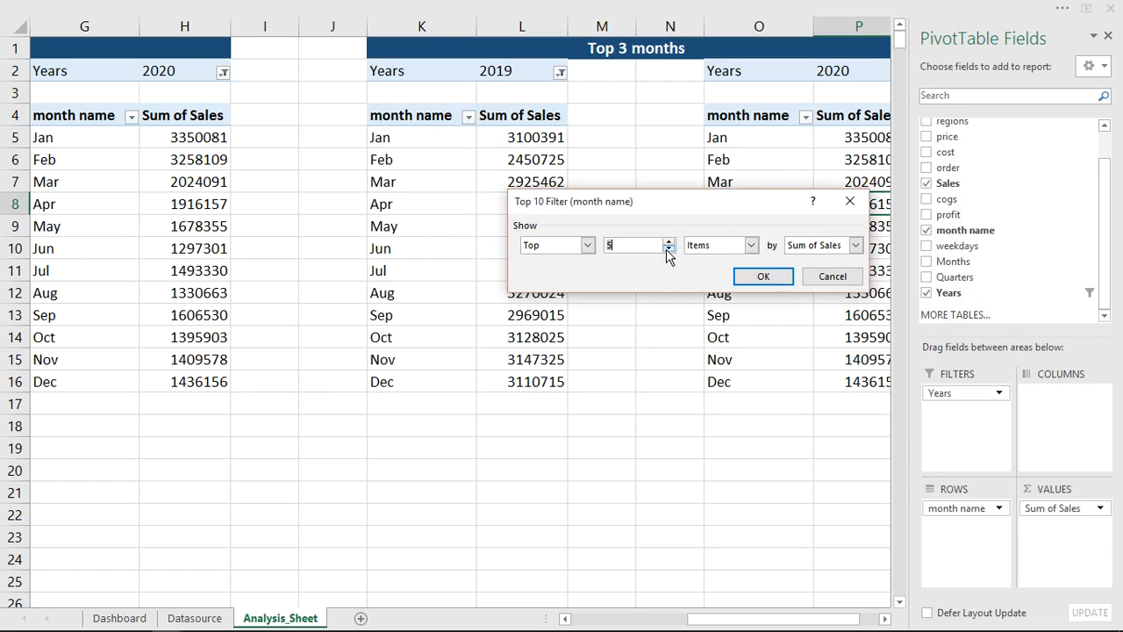
left_click(760, 278)
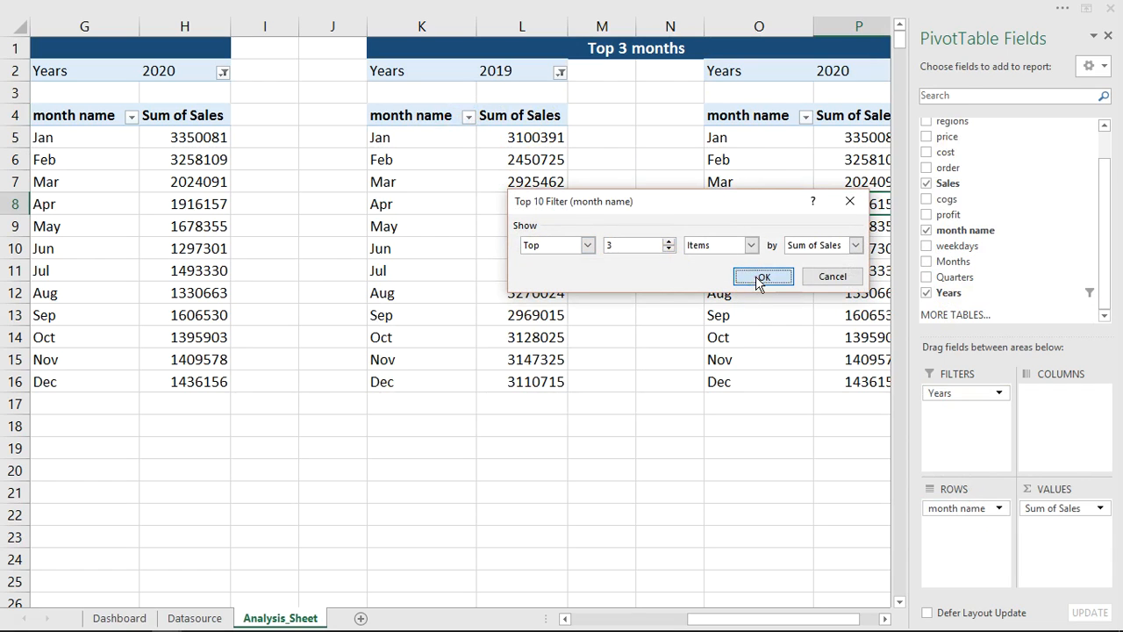
left_click(803, 115)
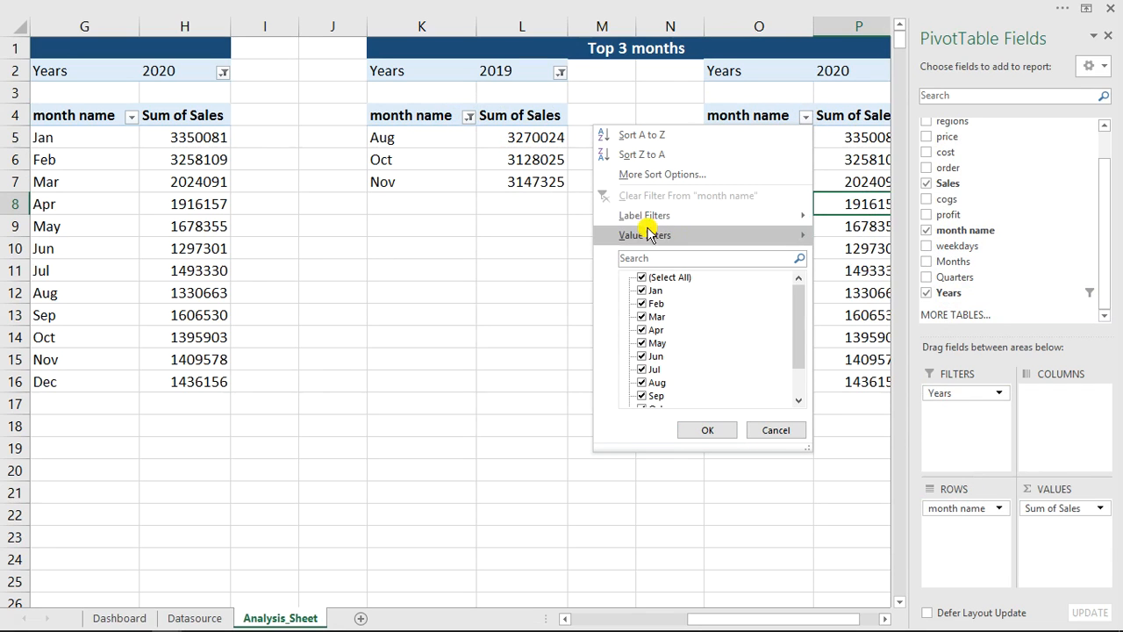
mouse_move(650, 235)
left_click(861, 164)
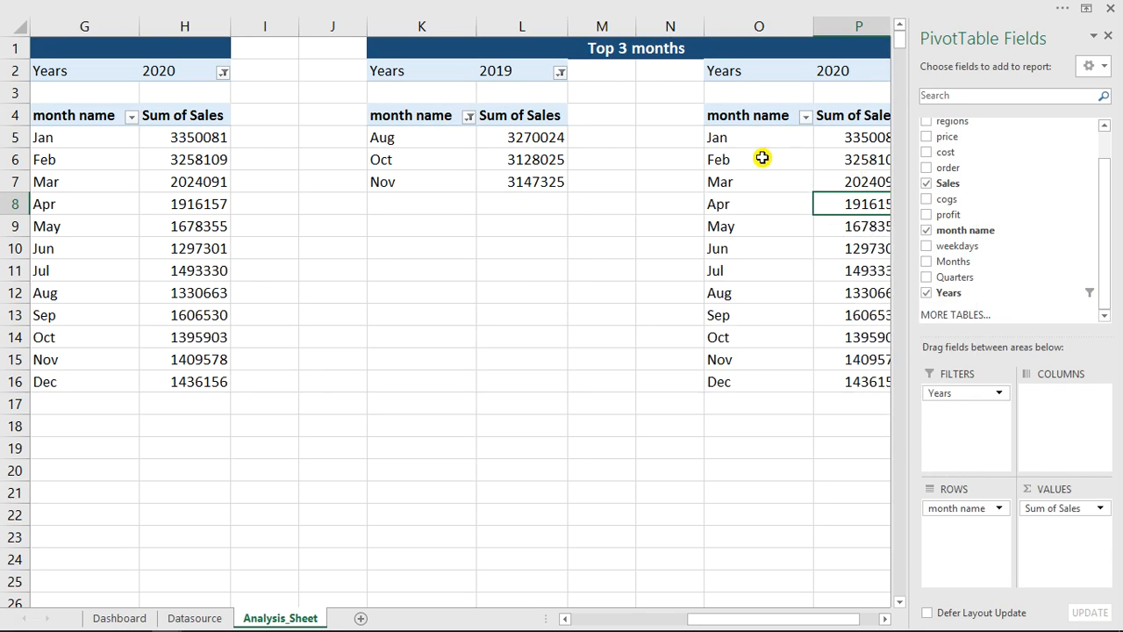
- Filter the 2020 Top 3 months pivot table's month name field to the top 3 items by Sum of Sales
right_click(760, 159)
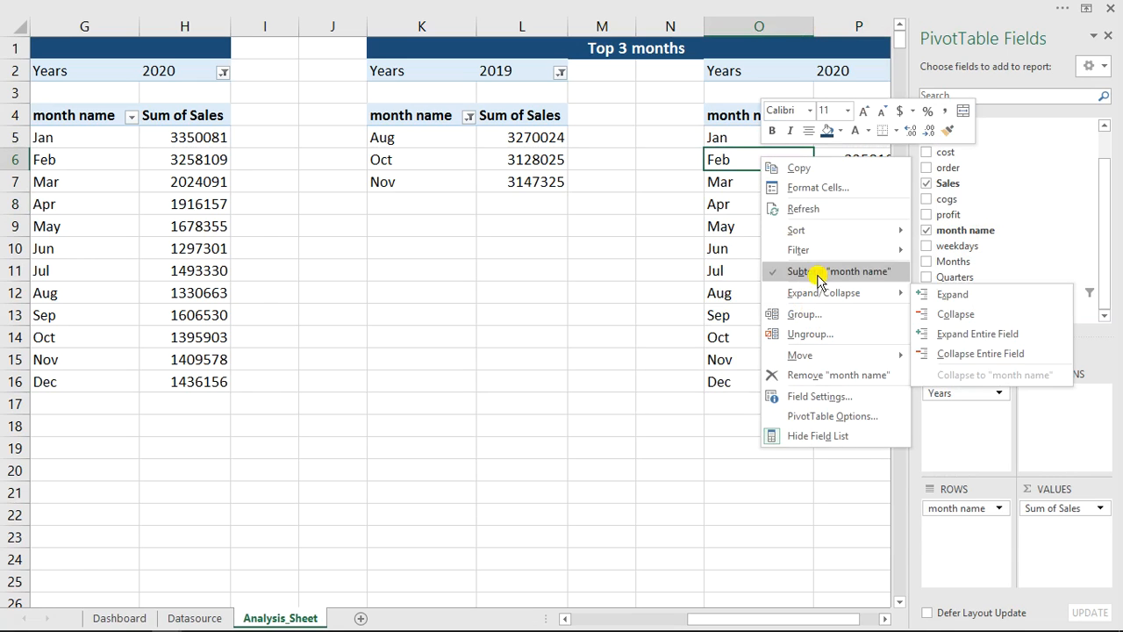
mouse_move(822, 251)
left_click(974, 314)
left_click(669, 249)
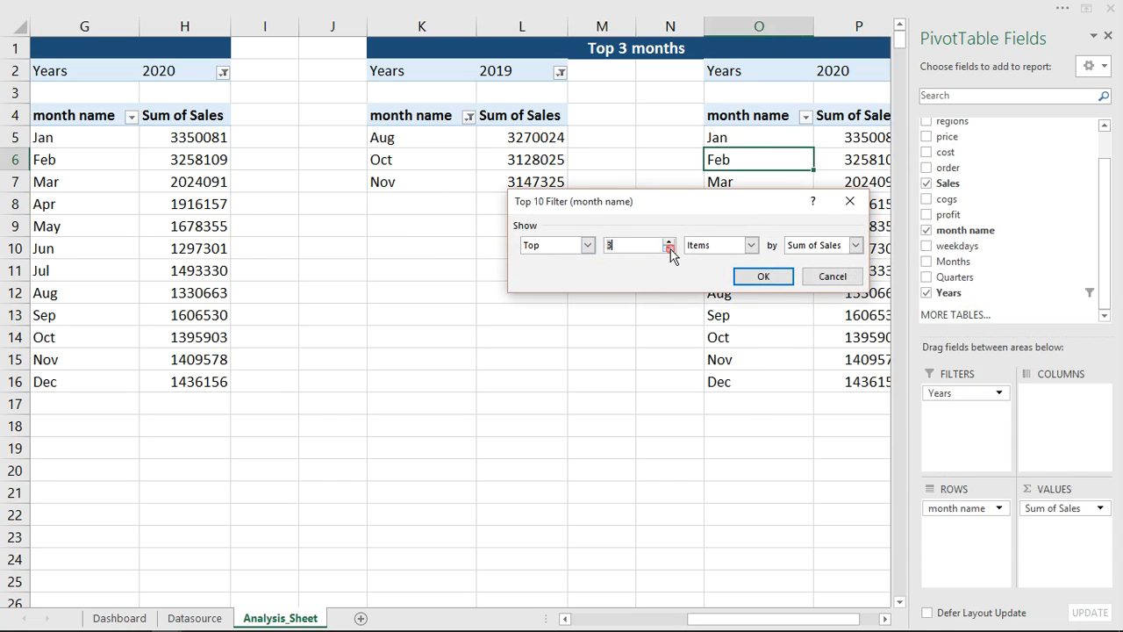
left_click(763, 275)
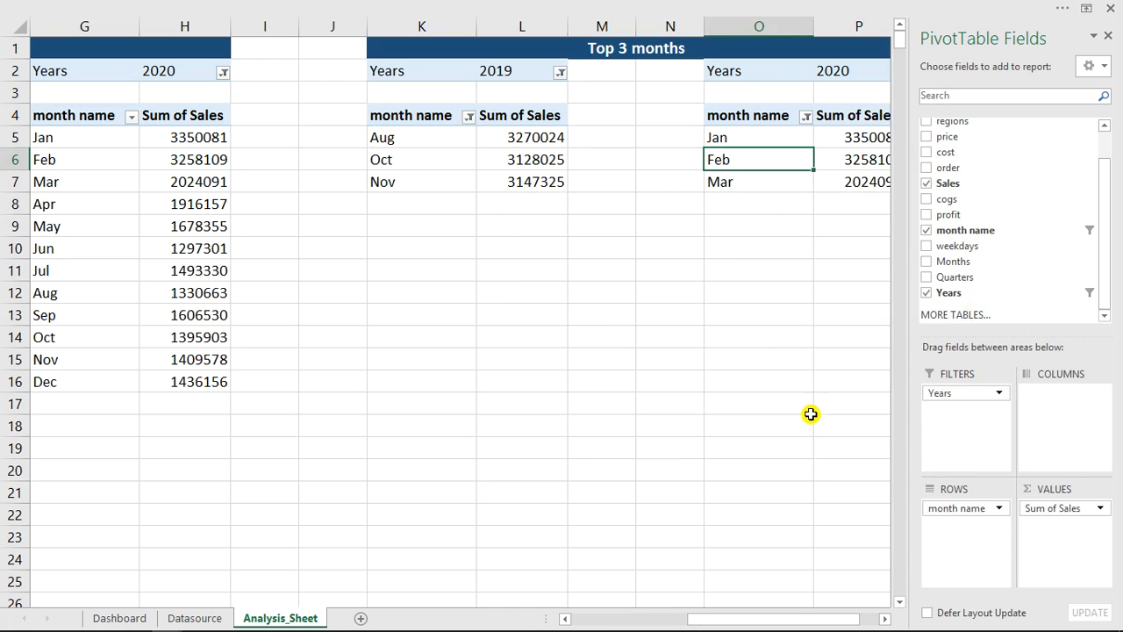
- Insert a clustered column PivotChart from the 2019 trendline pivot table
mouse_move(793, 623)
left_mouse_down()
mouse_move(644, 622)
mouse_move(808, 616)
left_mouse_up()
left_click(410, 136)
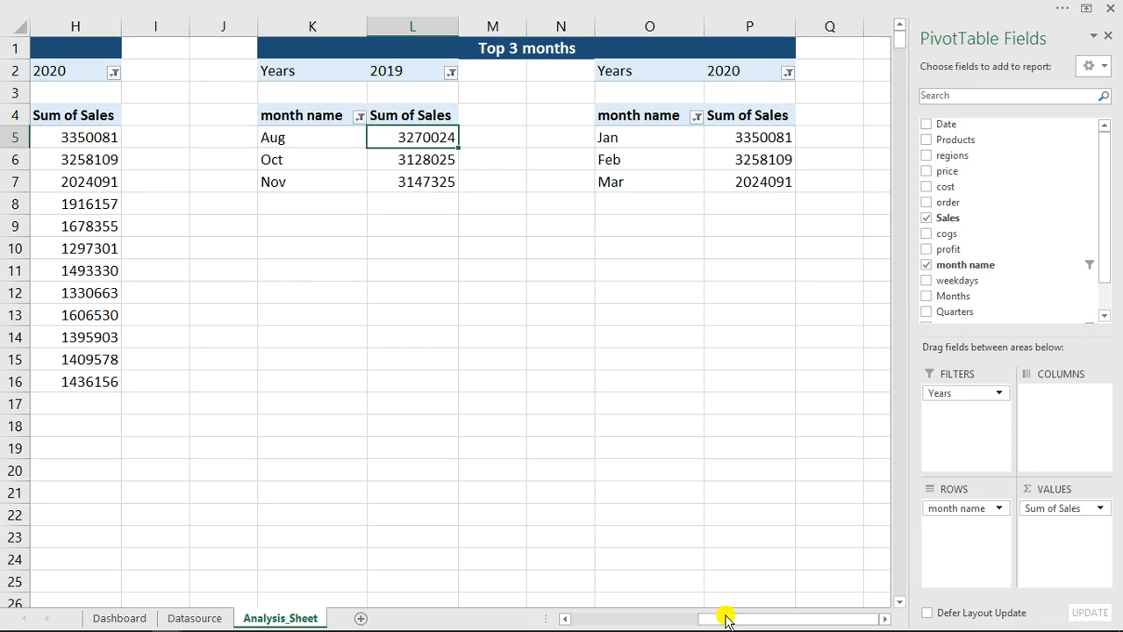
left_click_drag(728, 618, 566, 621)
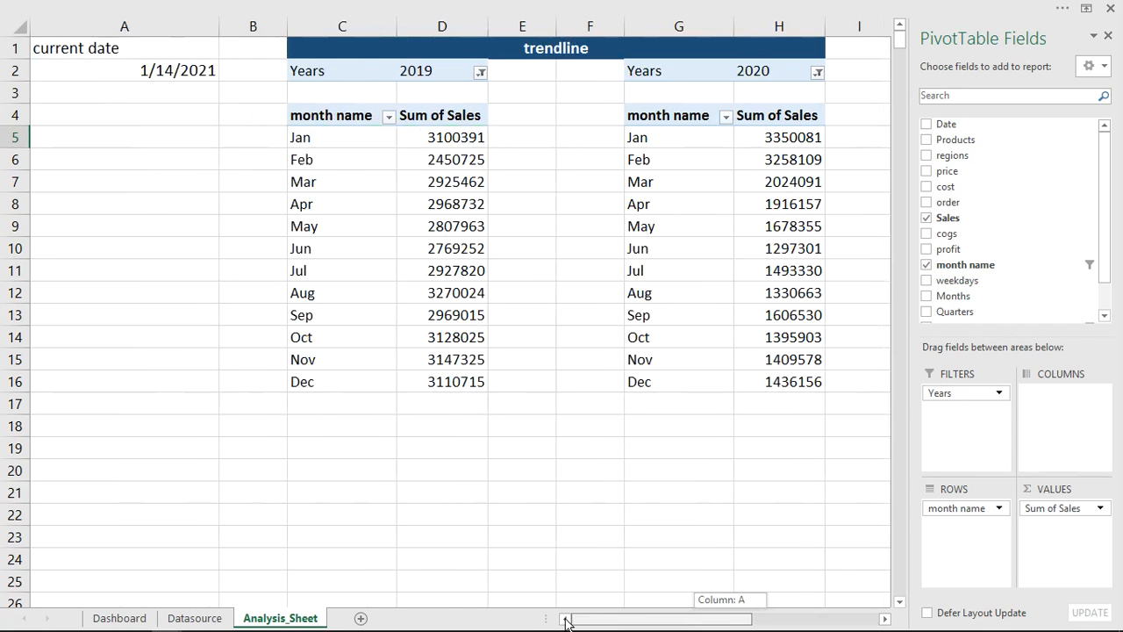
left_click(446, 197)
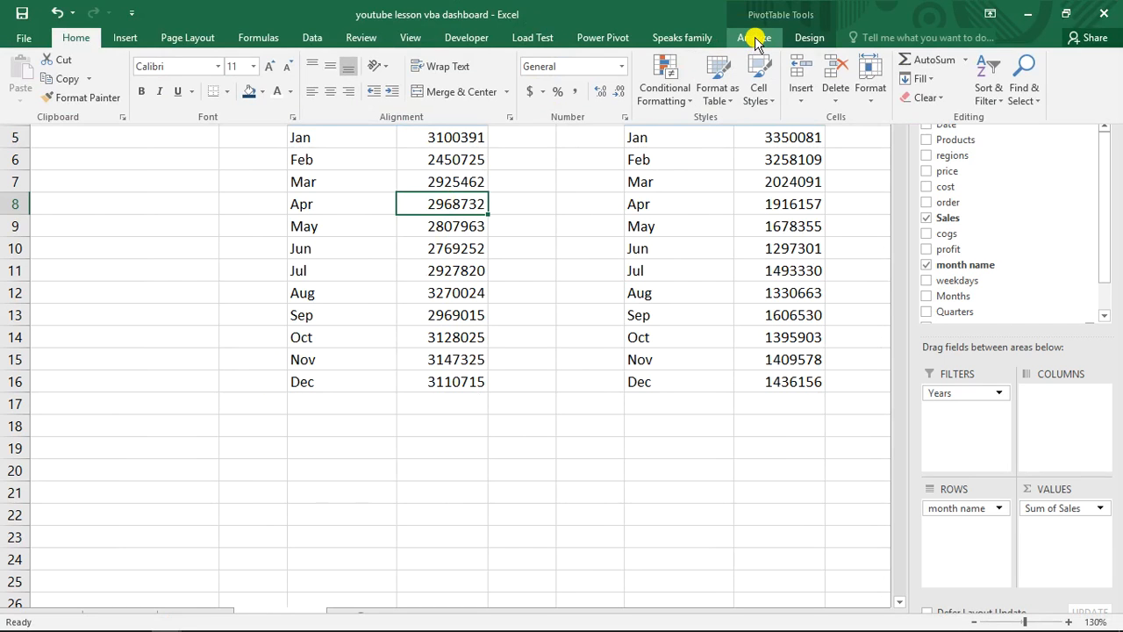
left_click(755, 38)
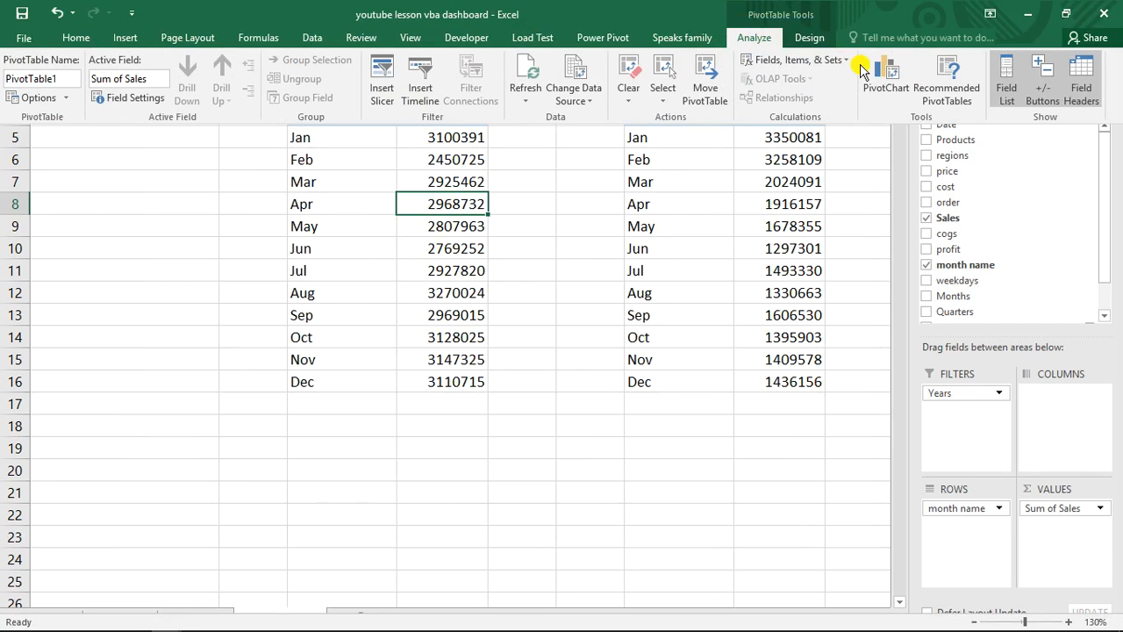
left_click(880, 69)
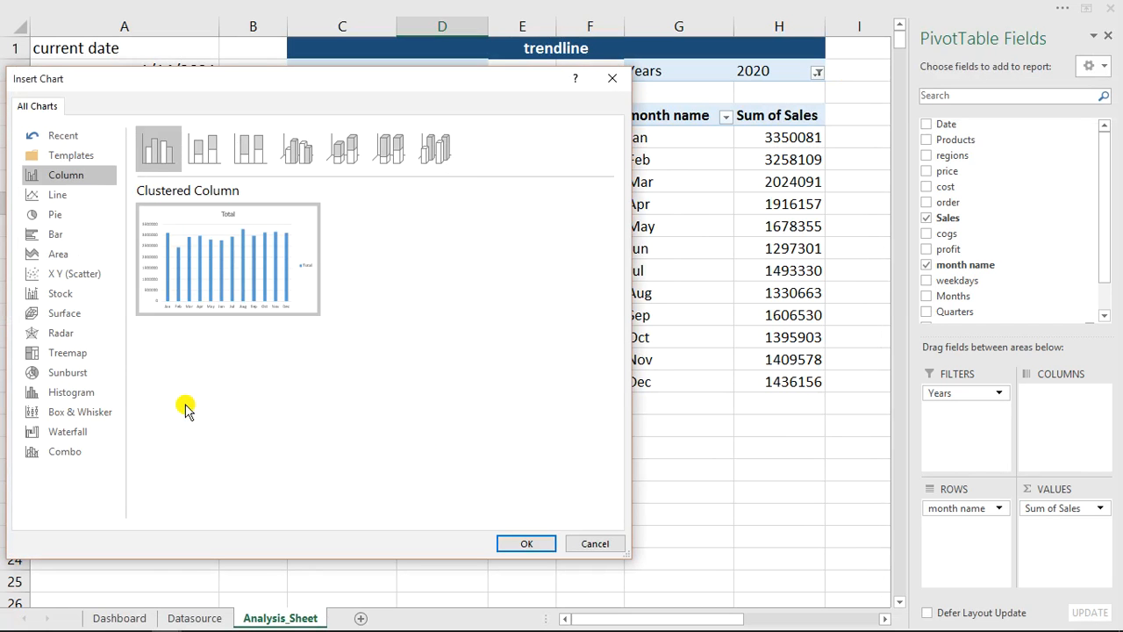
left_click(517, 544)
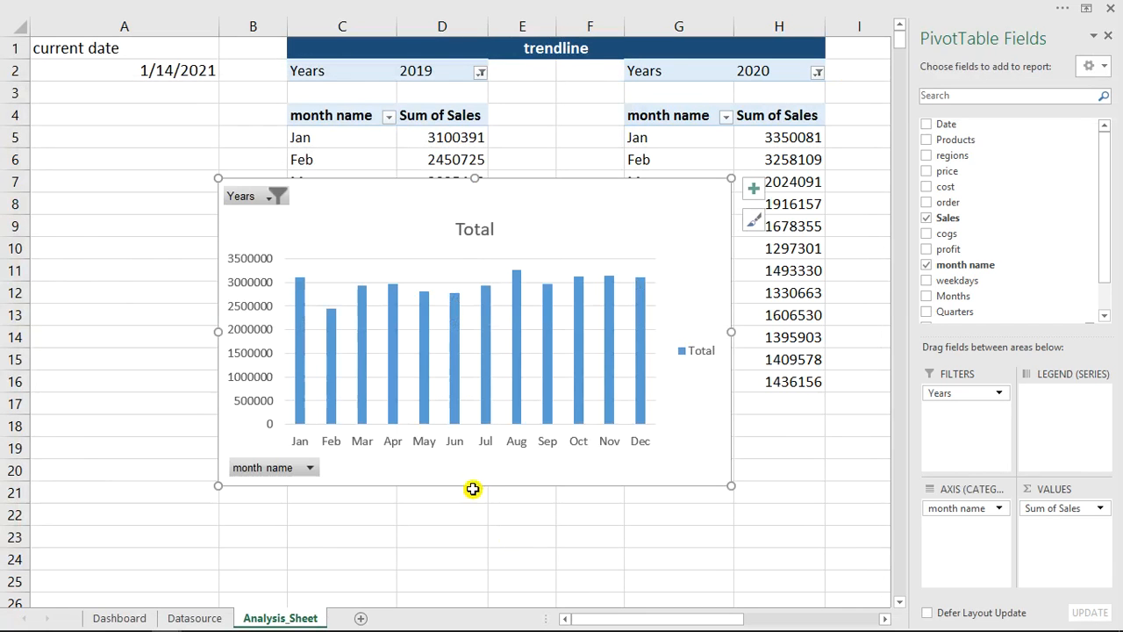
- Hide all field buttons on the 2019 chart and delete its title, both axes' labels and the legend
right_click(250, 199)
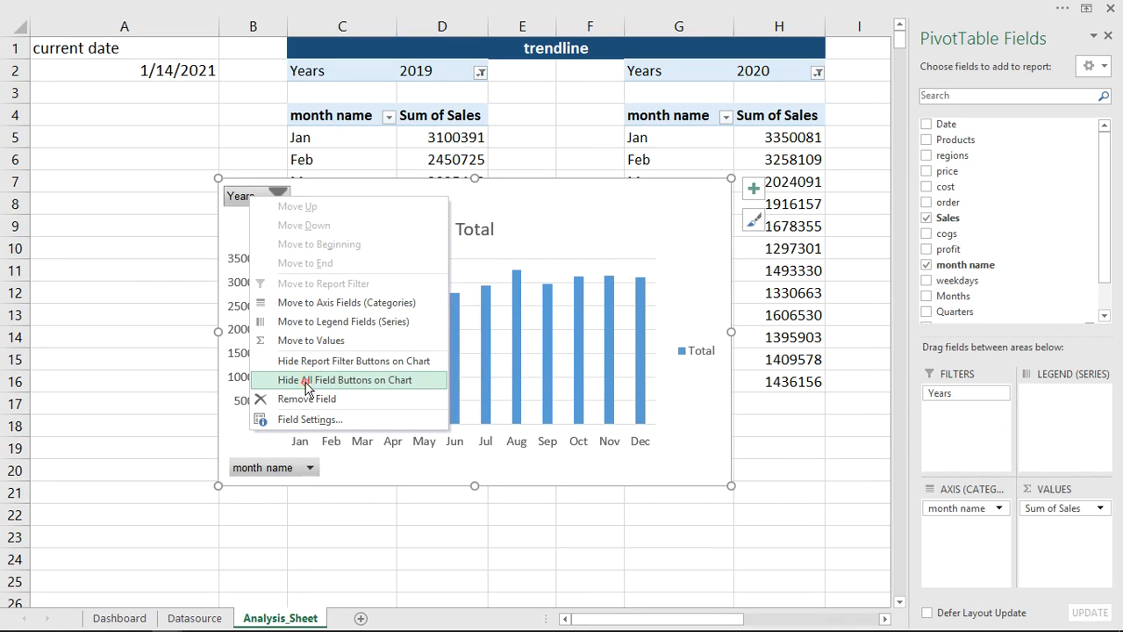
left_click(306, 383)
left_click(462, 204)
key("Delete")
left_click(251, 266)
key("Delete")
left_click(380, 467)
key("Delete")
left_click(698, 331)
key("Delete")
- Shrink the 2019 chart to roughly half its width and place it over columns A and B beside the trendline tables
left_click_drag(220, 177, 429, 352)
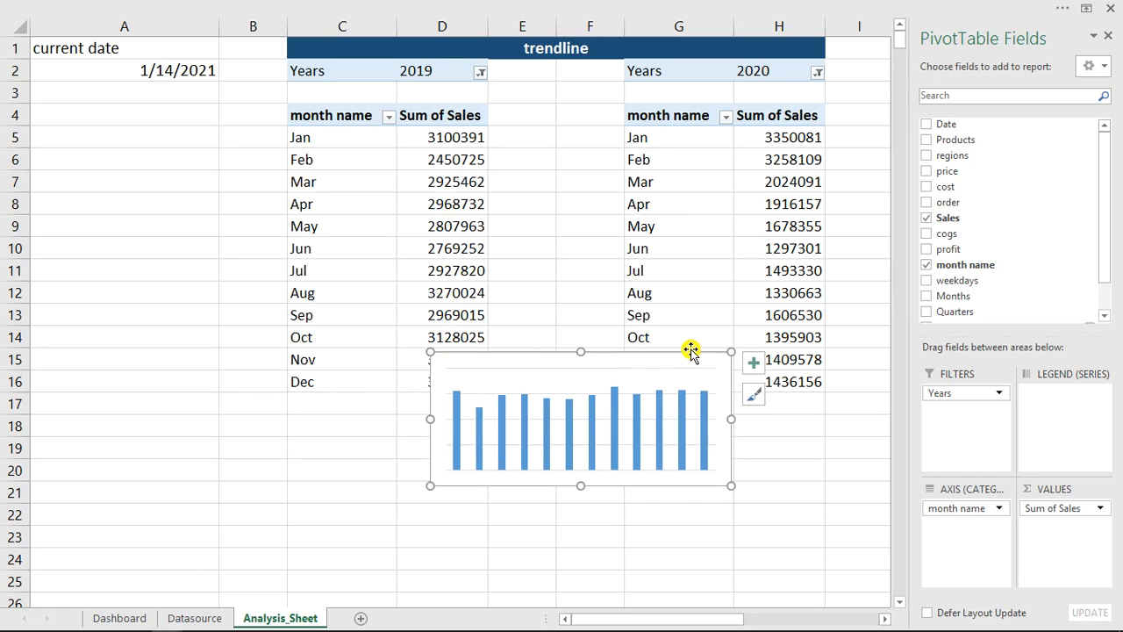
left_click_drag(729, 351, 691, 369)
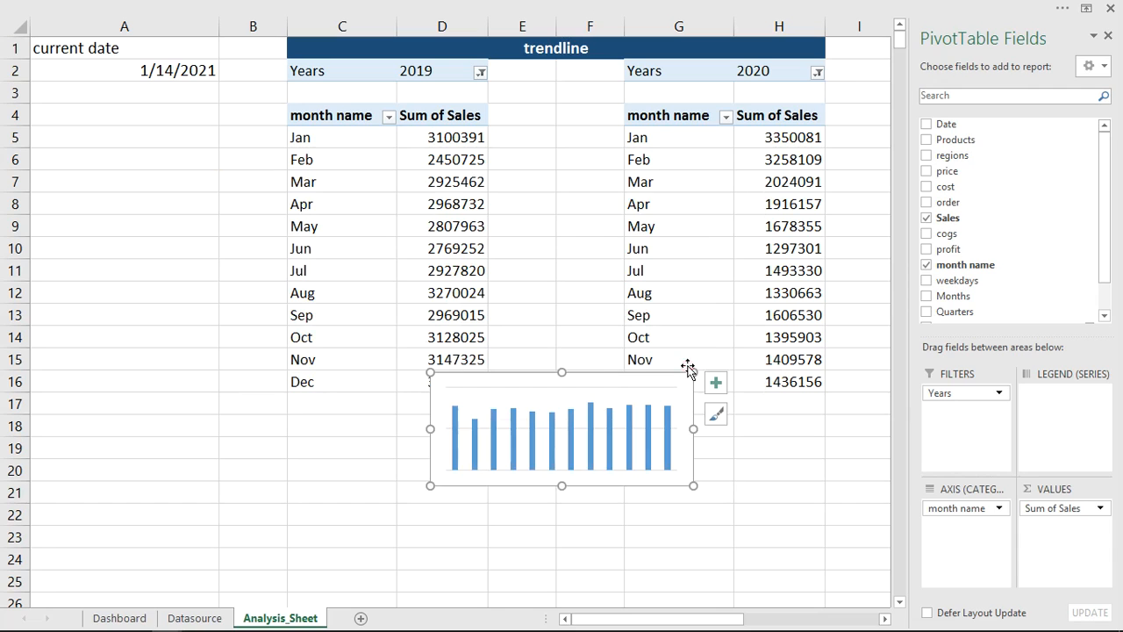
left_click_drag(606, 371, 194, 211)
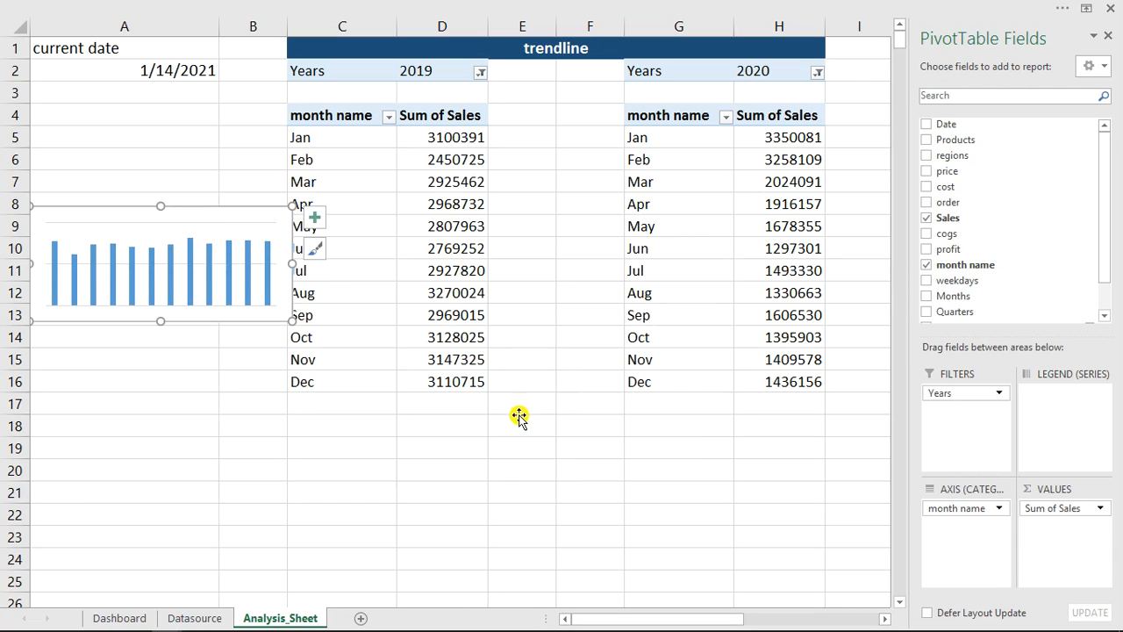
- Format the 2019 chart area with no fill and no border line
key("ctrl+1")
left_click_drag(338, 138, 563, 127)
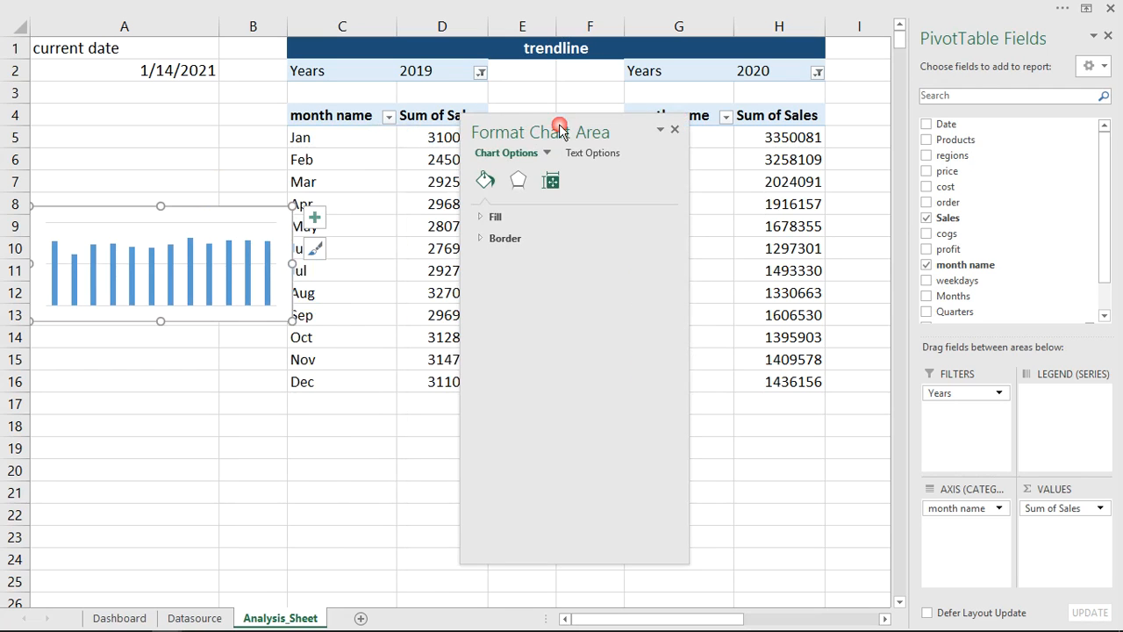
left_click(488, 216)
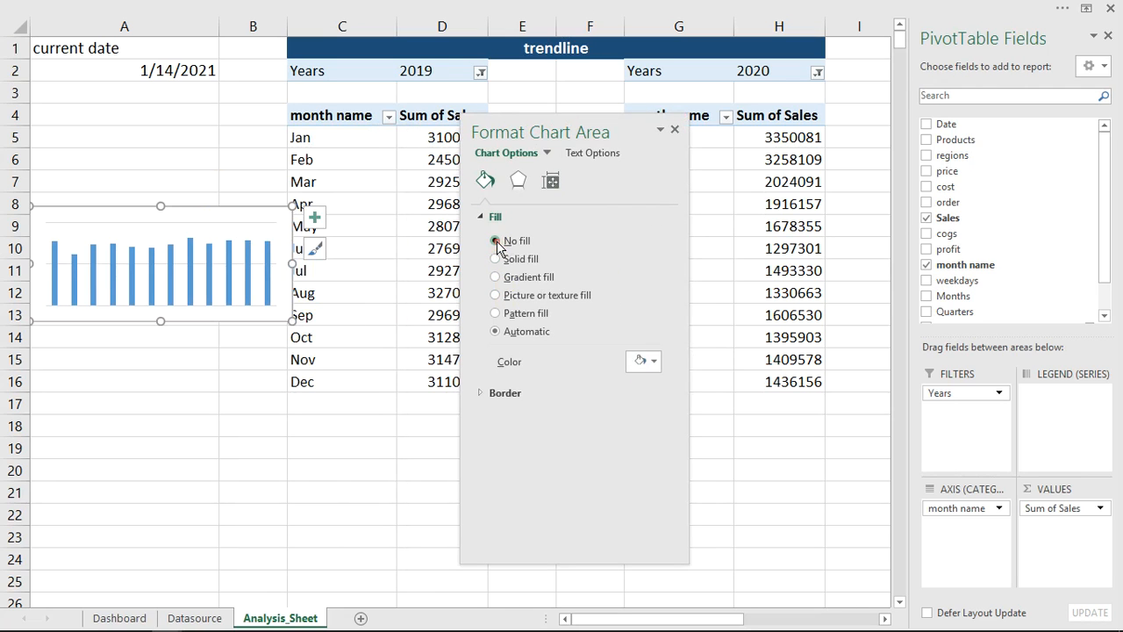
left_click(484, 215)
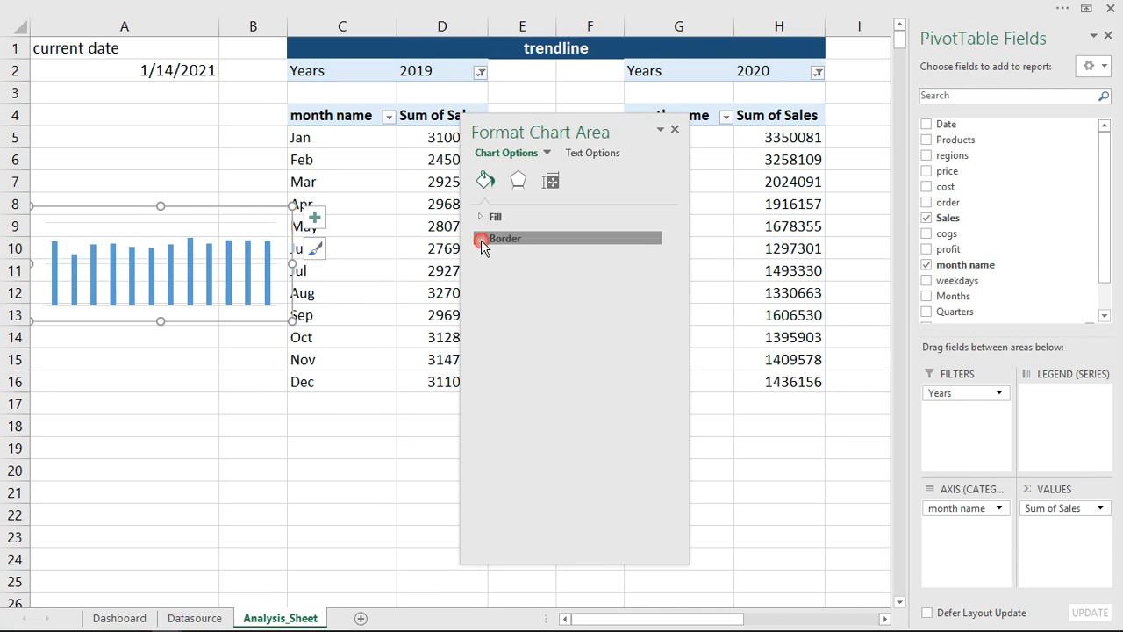
left_click(482, 241)
left_click(497, 263)
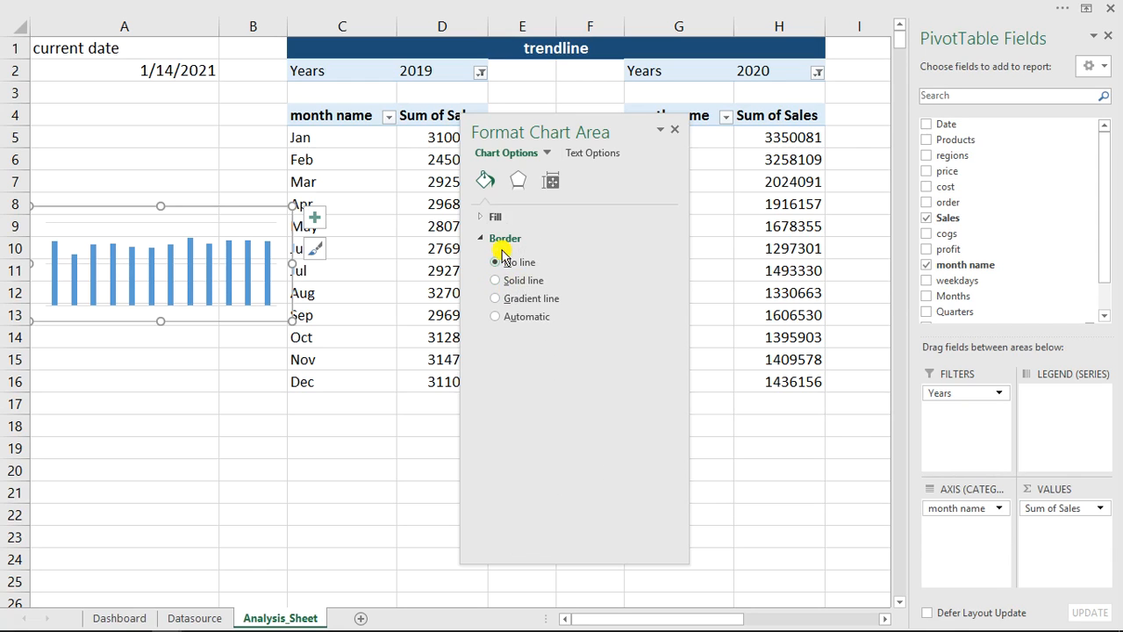
left_click_drag(202, 208, 281, 251)
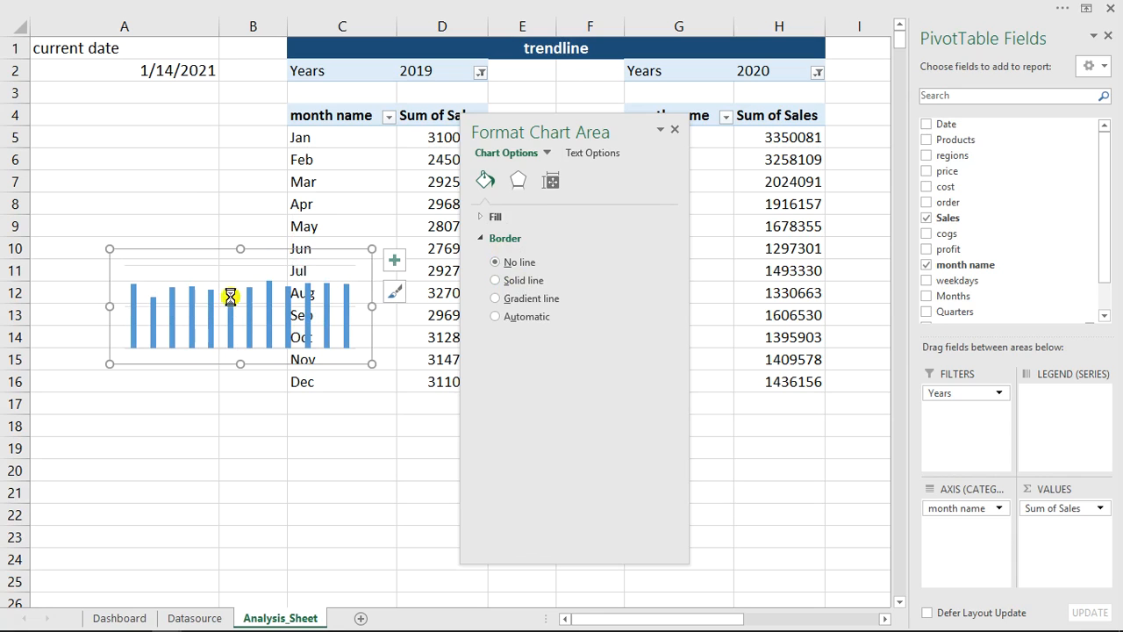
- Move the 2019 chart to the Dashboard sheet and position it in the lower part of the orange 2019 Sales card
key("ctrl+x")
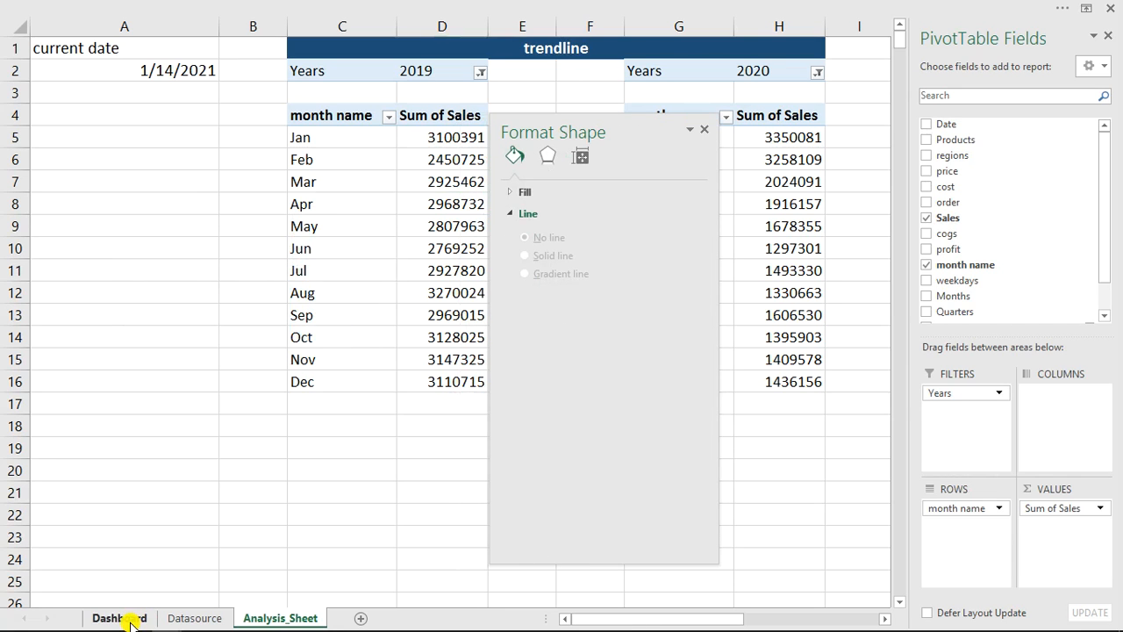
left_click(128, 620)
left_click(88, 168)
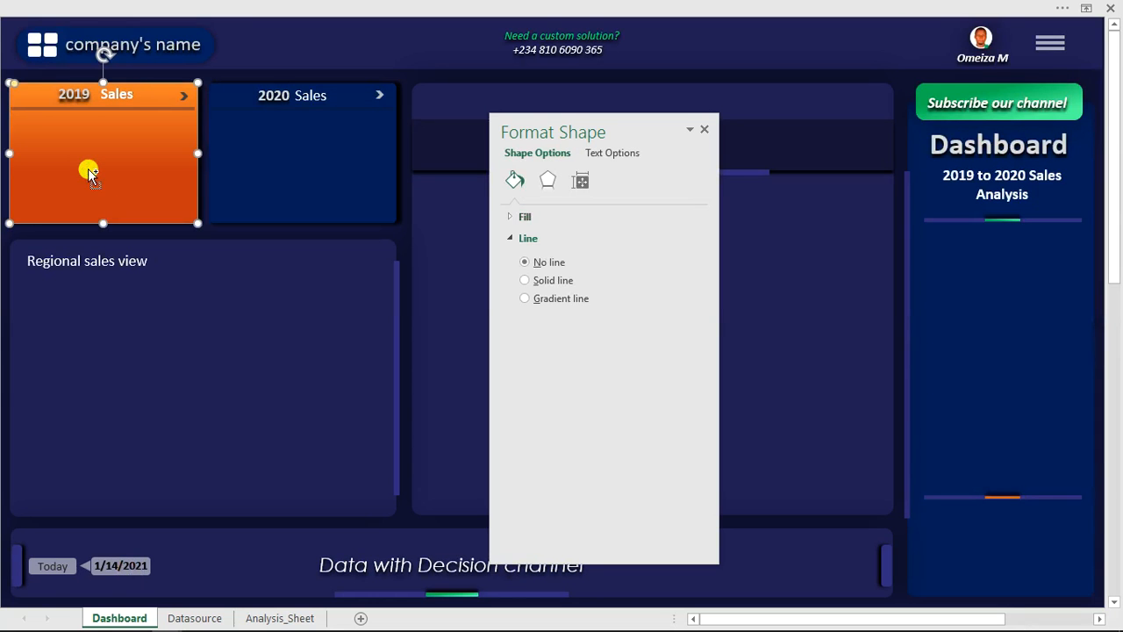
key("ctrl+v")
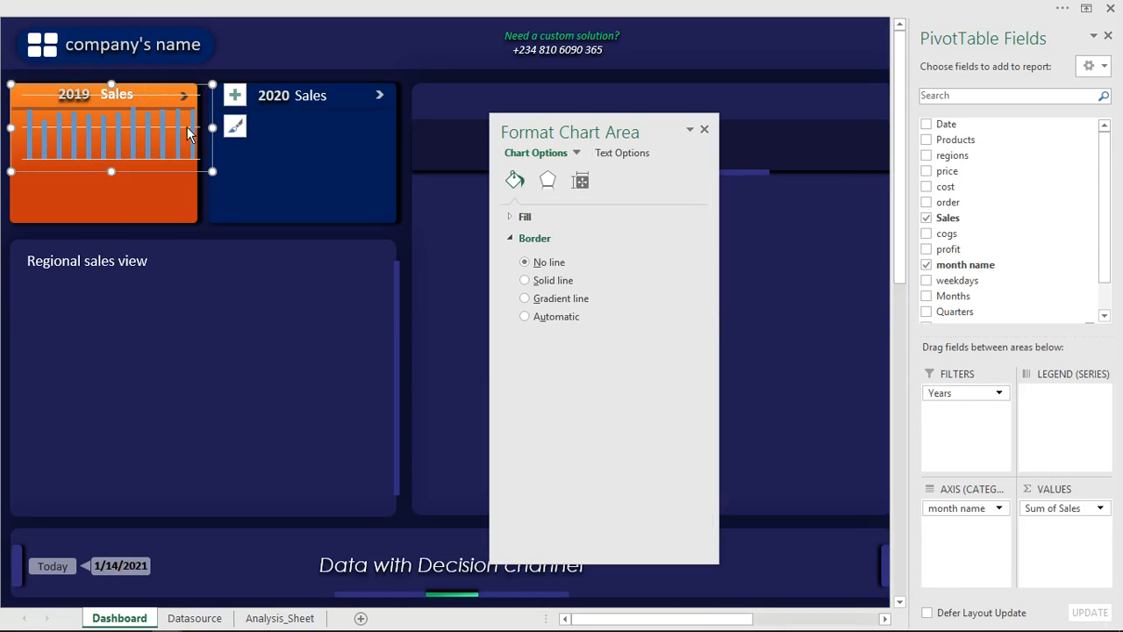
left_click_drag(186, 129, 187, 145)
- Remove the gridlines from the 2019 chart and set its column gap width to 83%
left_click(121, 155)
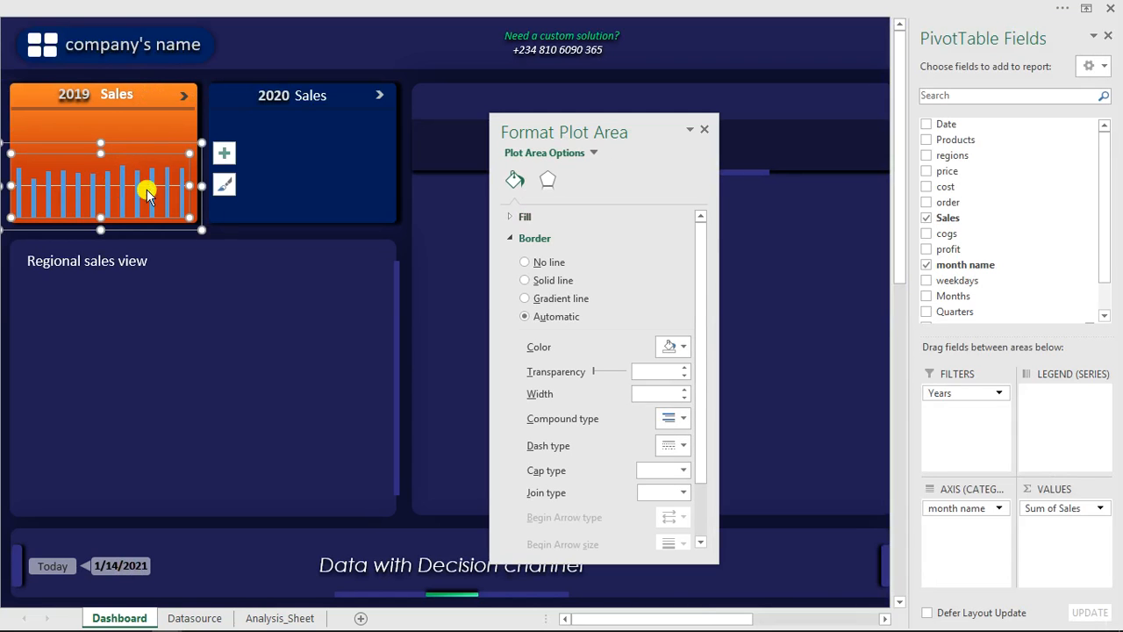
left_click(224, 153)
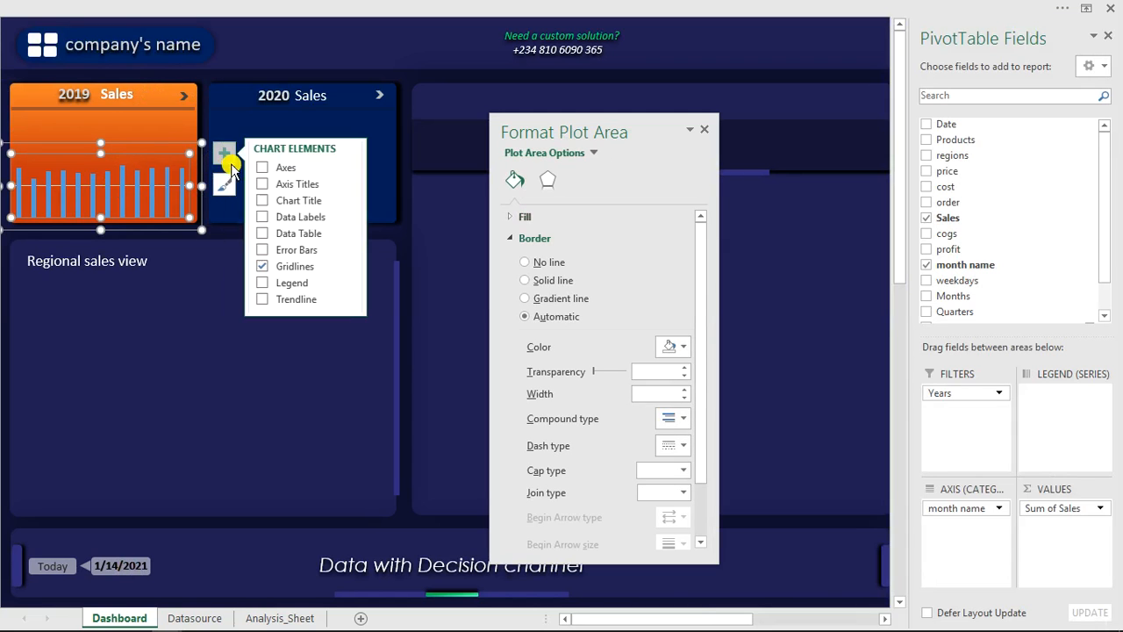
left_click(263, 266)
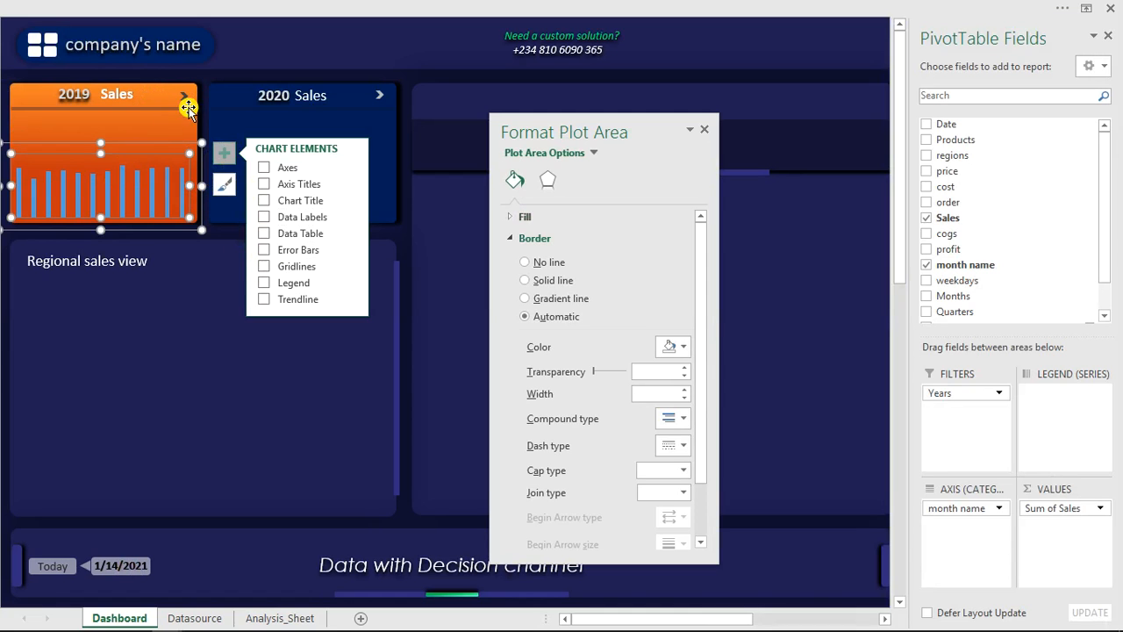
left_click(150, 184)
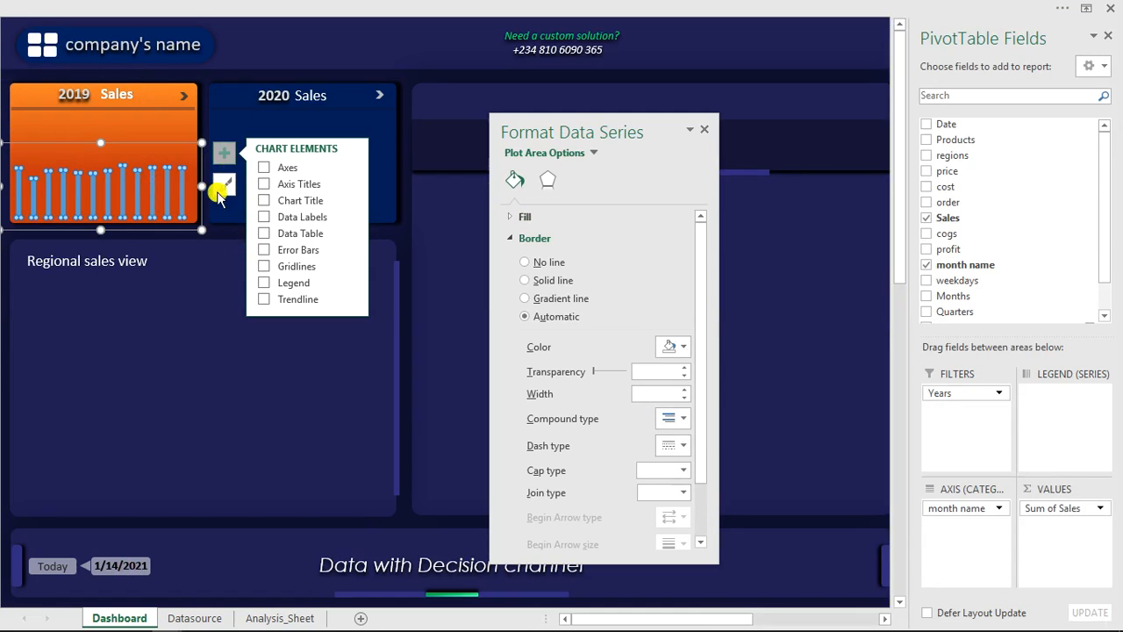
left_click(580, 181)
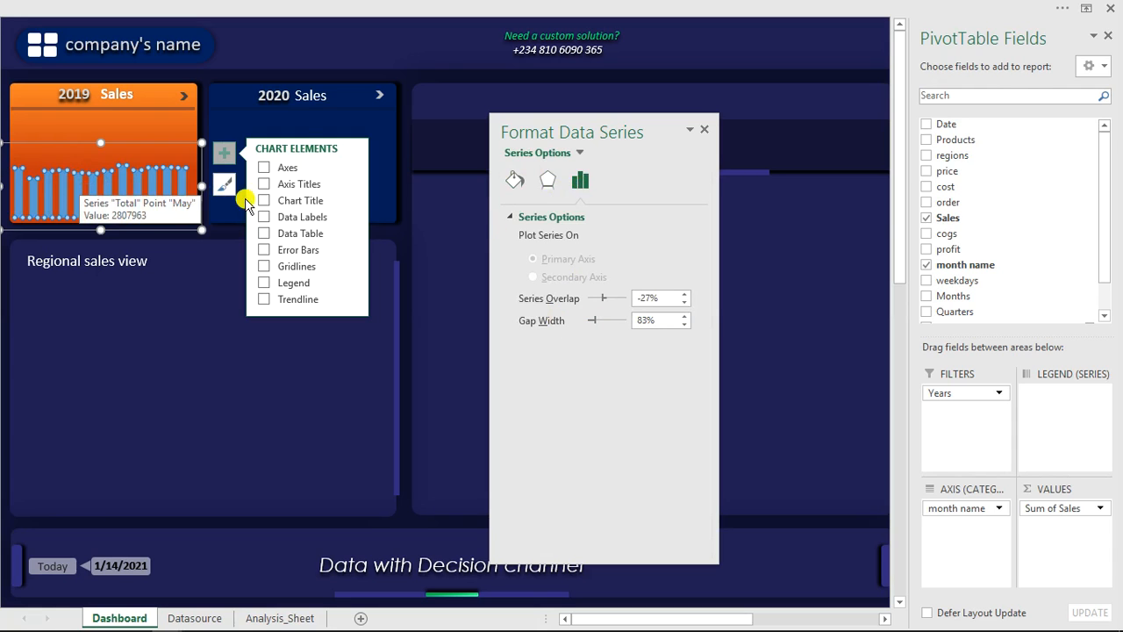
- Fill the 2019 chart's columns with solid dark blue and reduce the chart's height within the 2019 Sales card
left_click(513, 181)
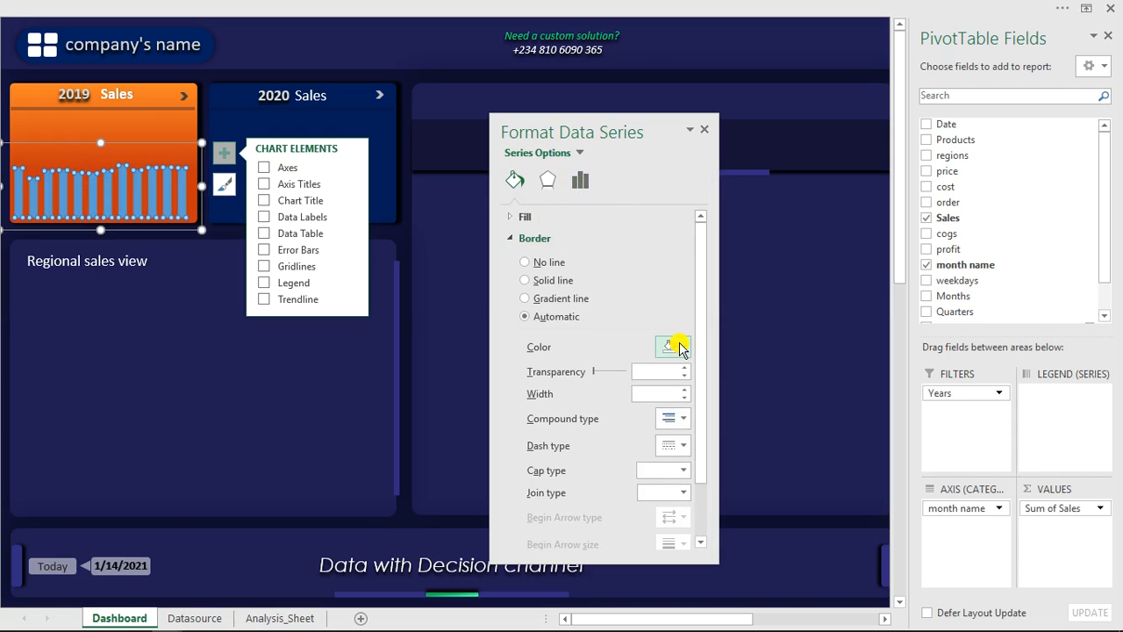
left_click(516, 237)
left_click(516, 217)
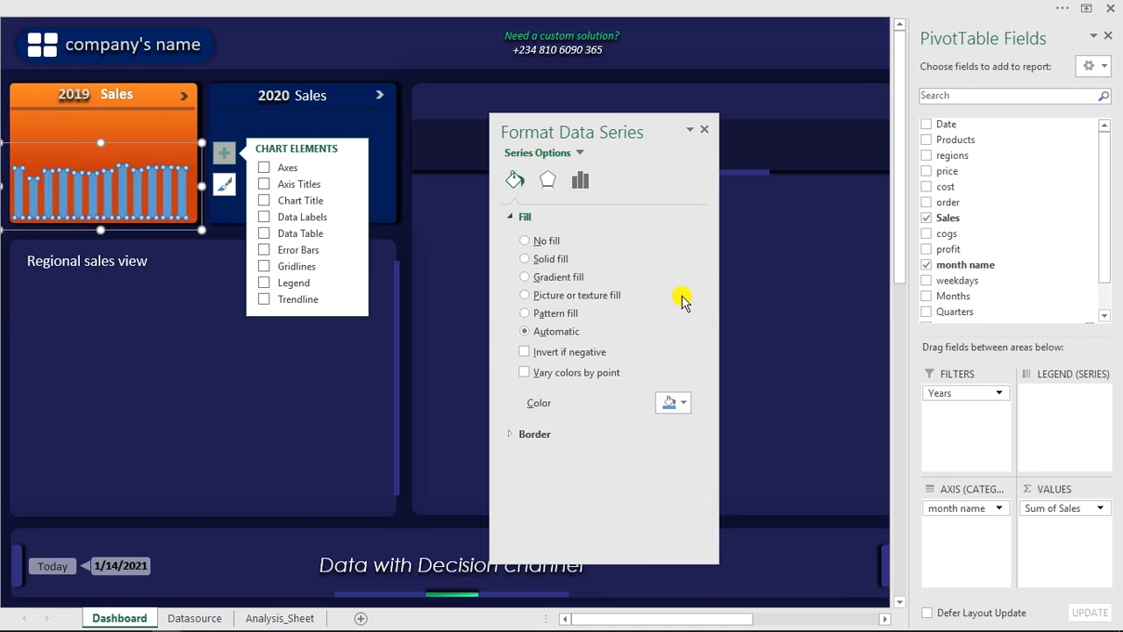
left_click(682, 403)
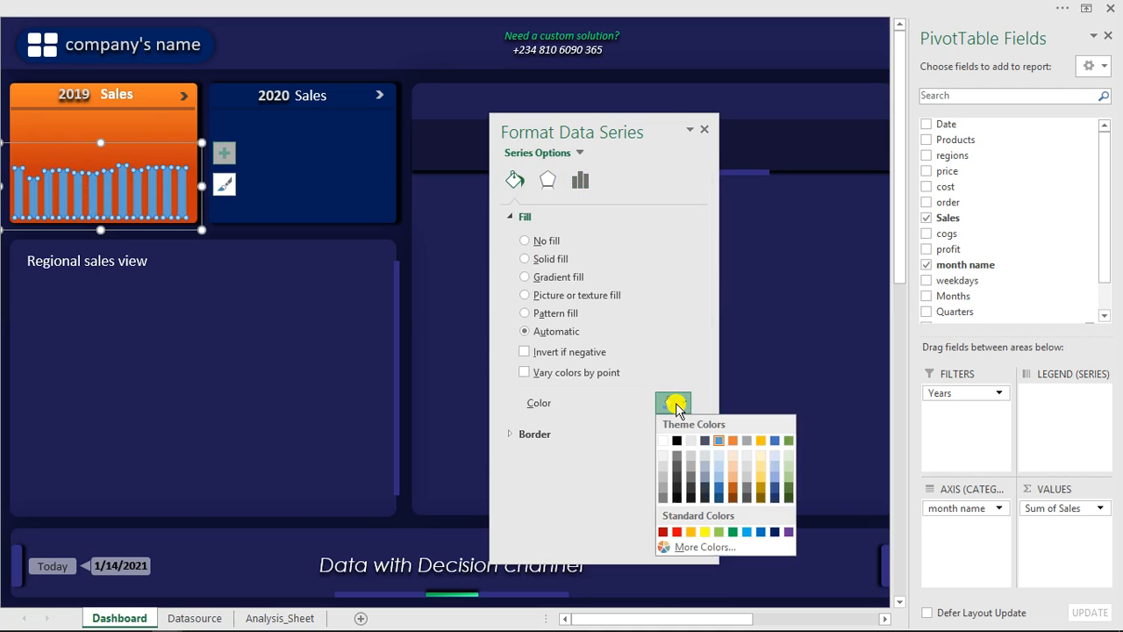
left_click(776, 532)
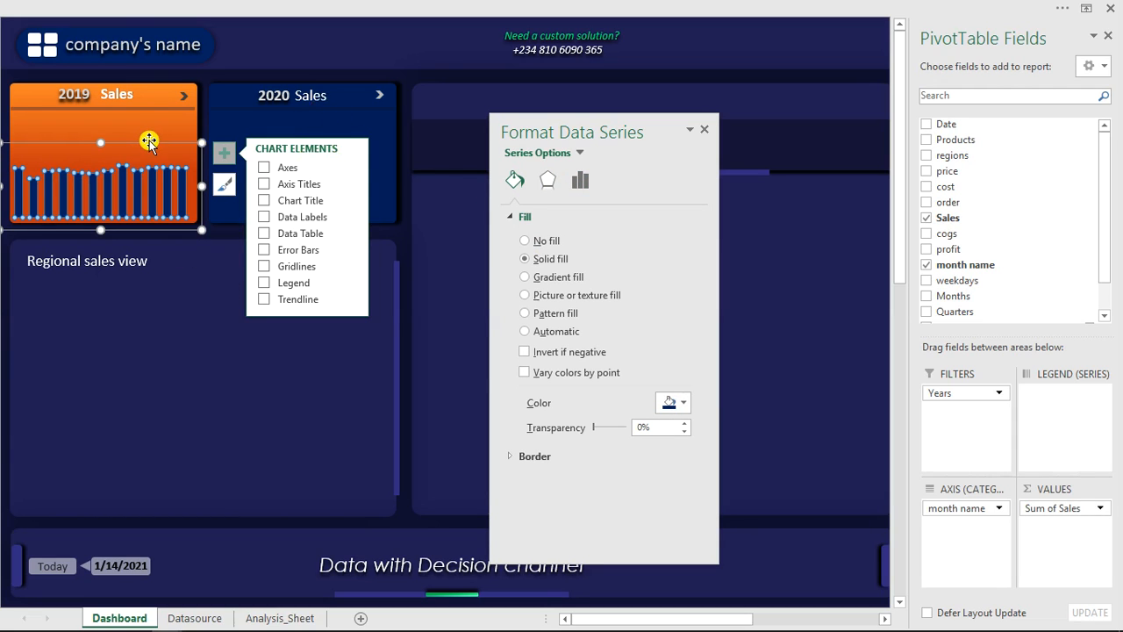
left_click_drag(102, 141, 97, 160)
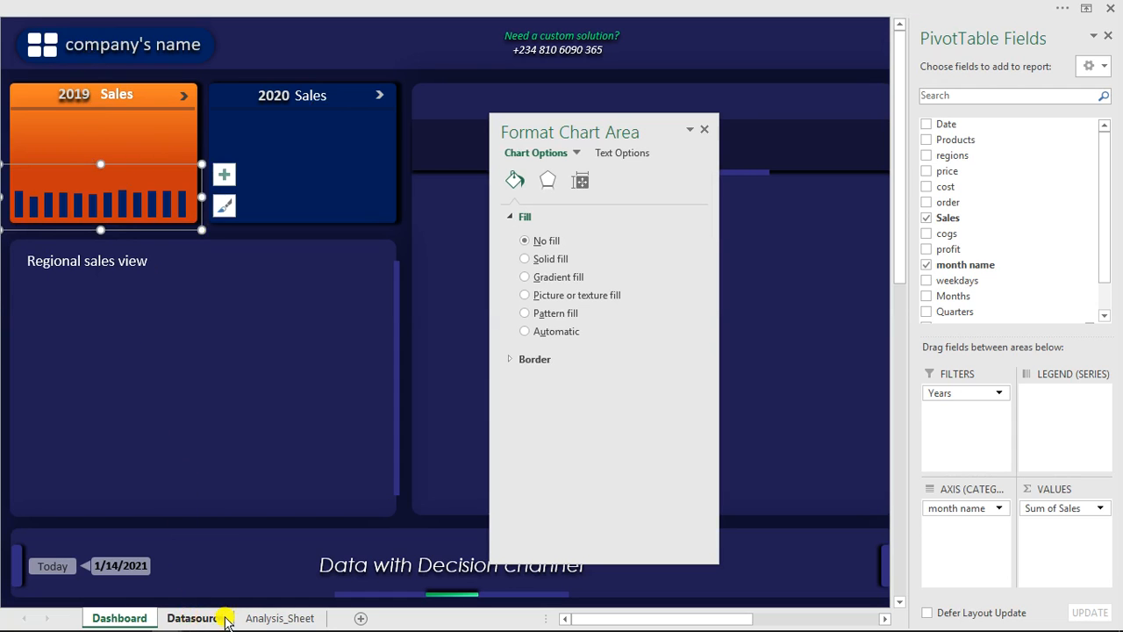
- On Analysis_Sheet, insert five blank columns at J:N between the trendline and Top 3 months sections
left_click(253, 618)
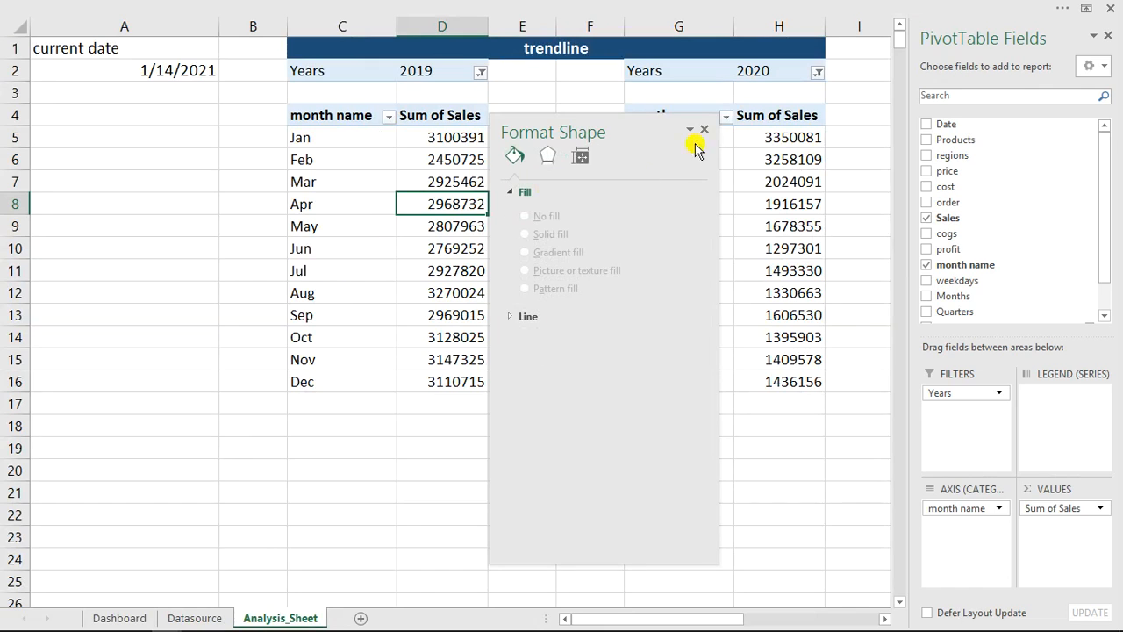
left_click(707, 132)
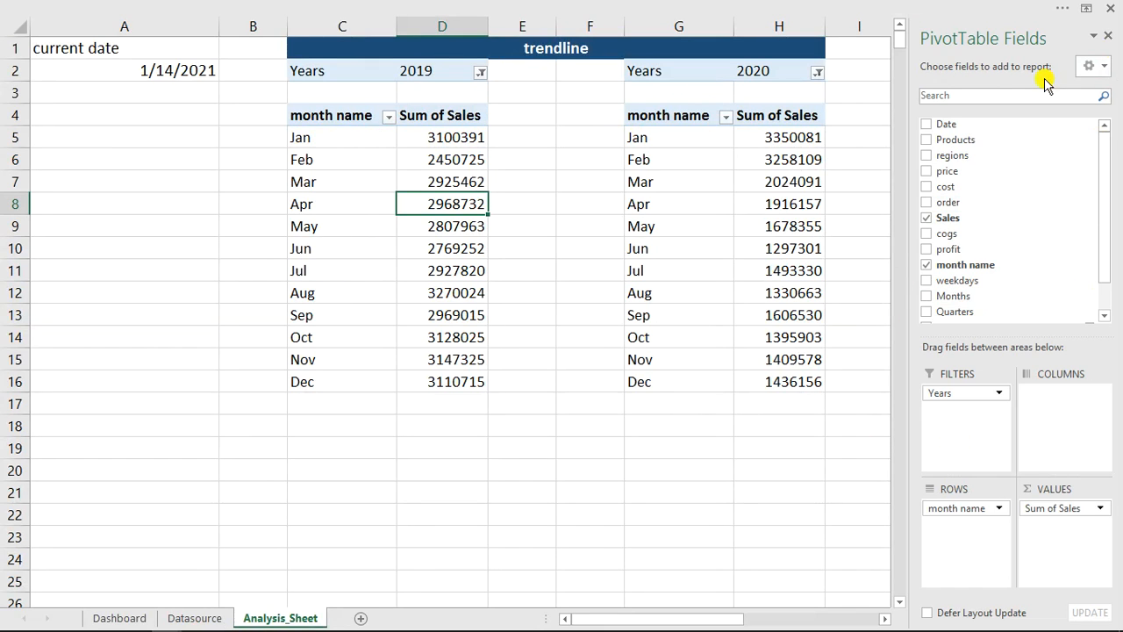
left_click_drag(712, 618, 775, 621)
left_click_drag(533, 27, 873, 37)
right_click(768, 28)
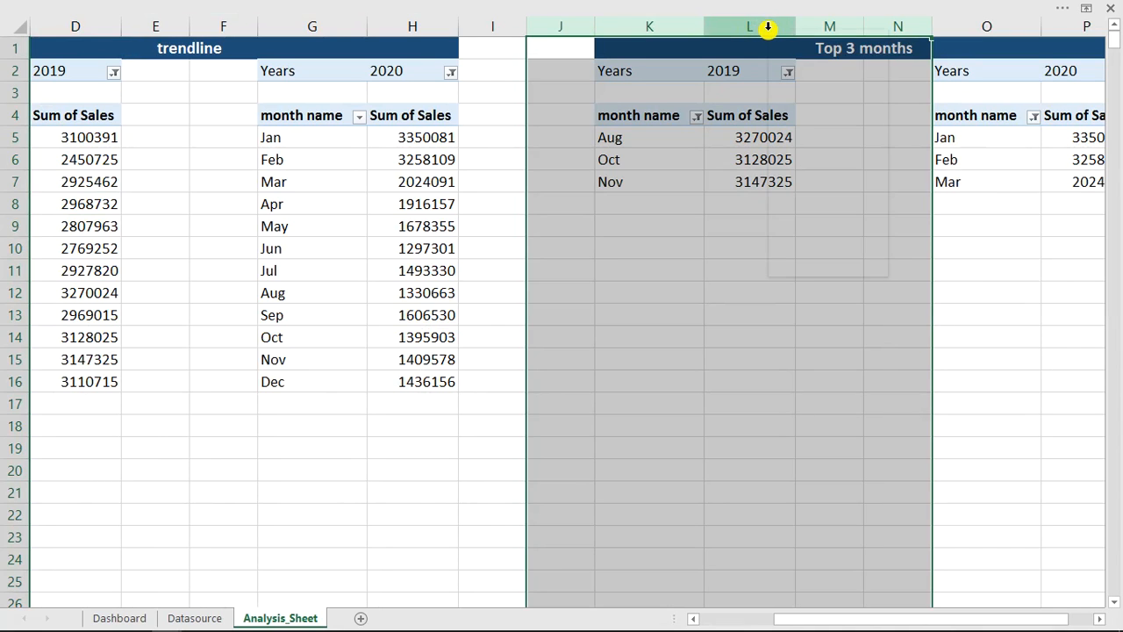
left_click(803, 145)
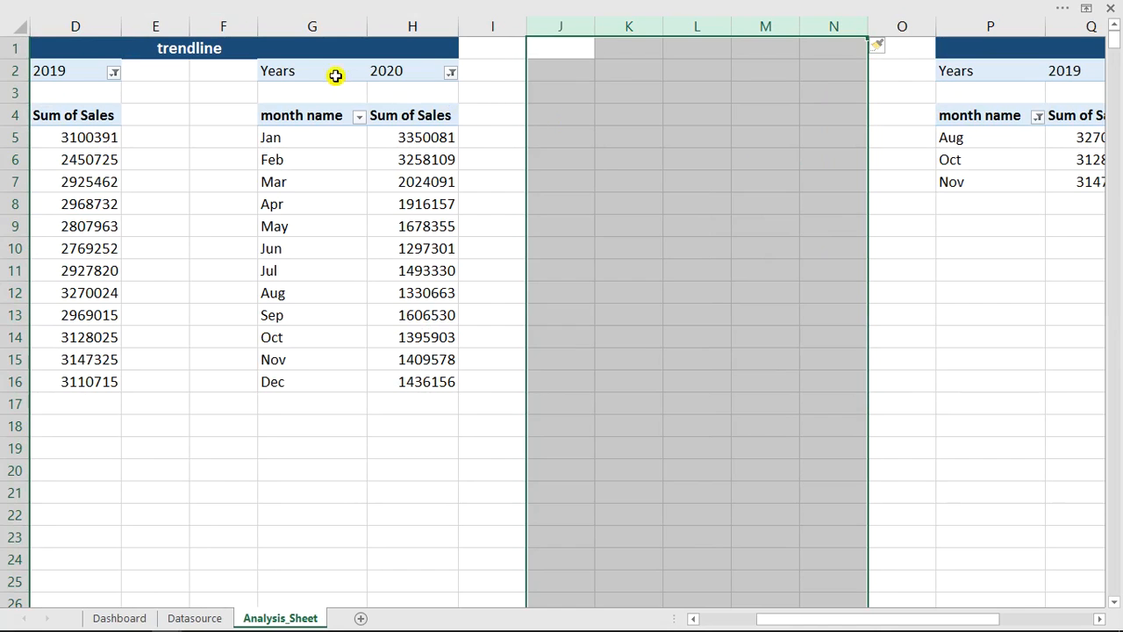
- Copy the 2020 trendline PivotTable in G2:H16 and paste copies of it at J2 and M2
left_click(290, 71)
left_click_drag(290, 71, 425, 377)
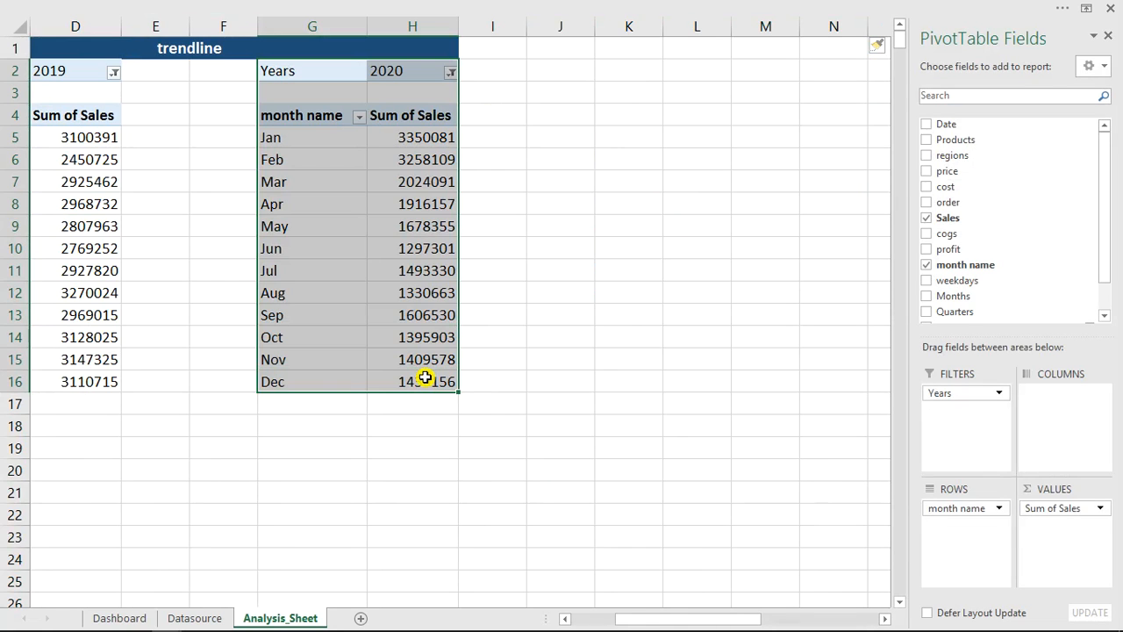
key("ctrl+c")
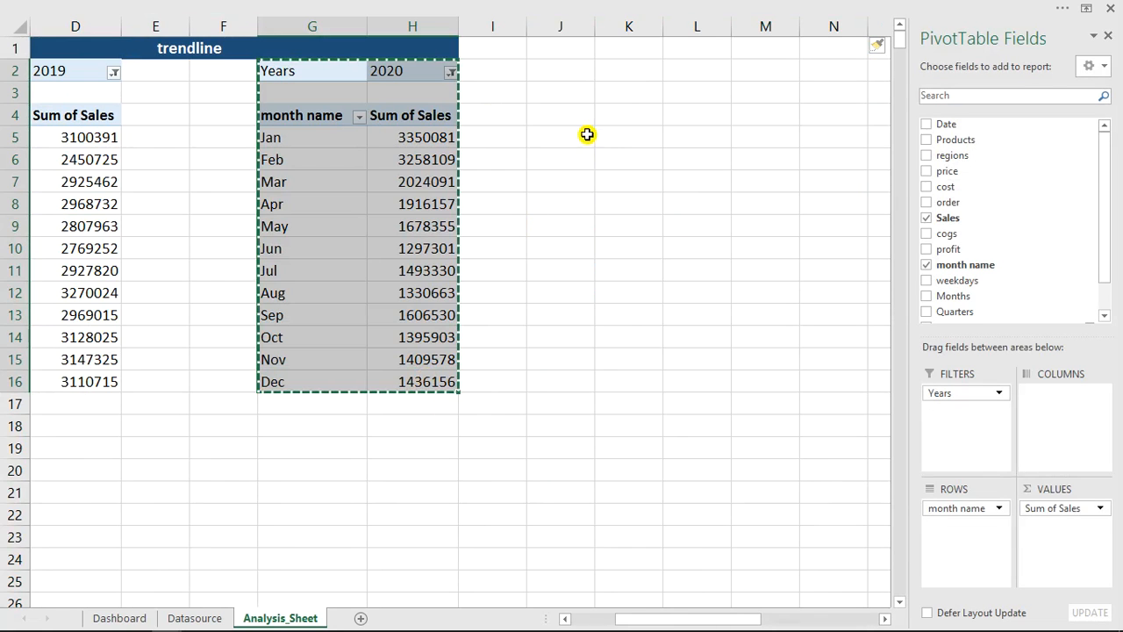
left_click(577, 72)
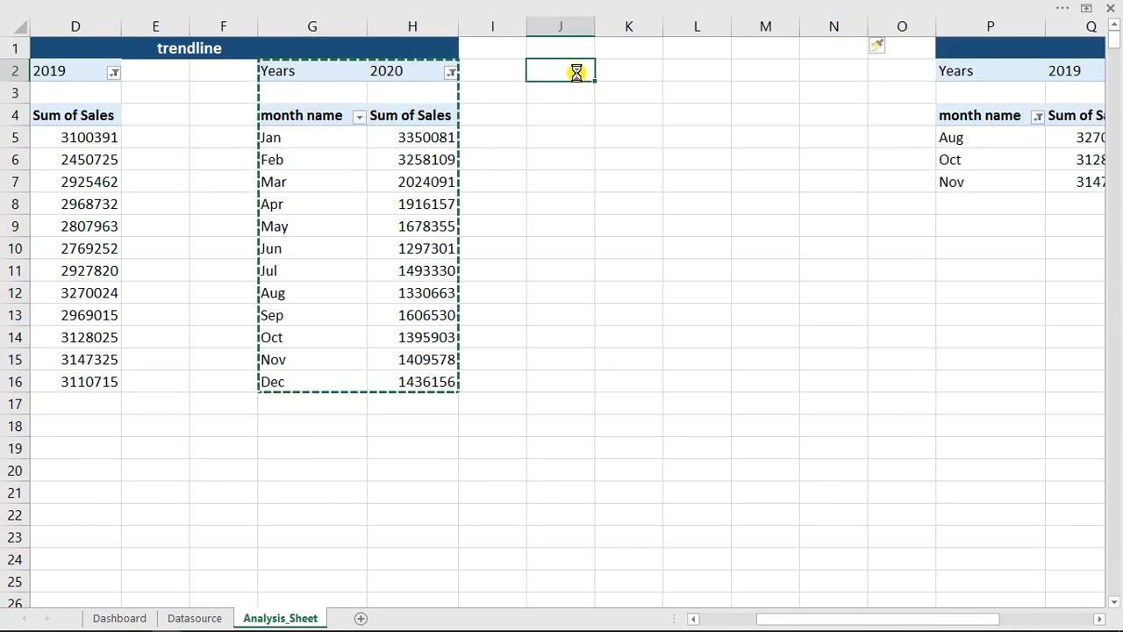
key("ctrl+v")
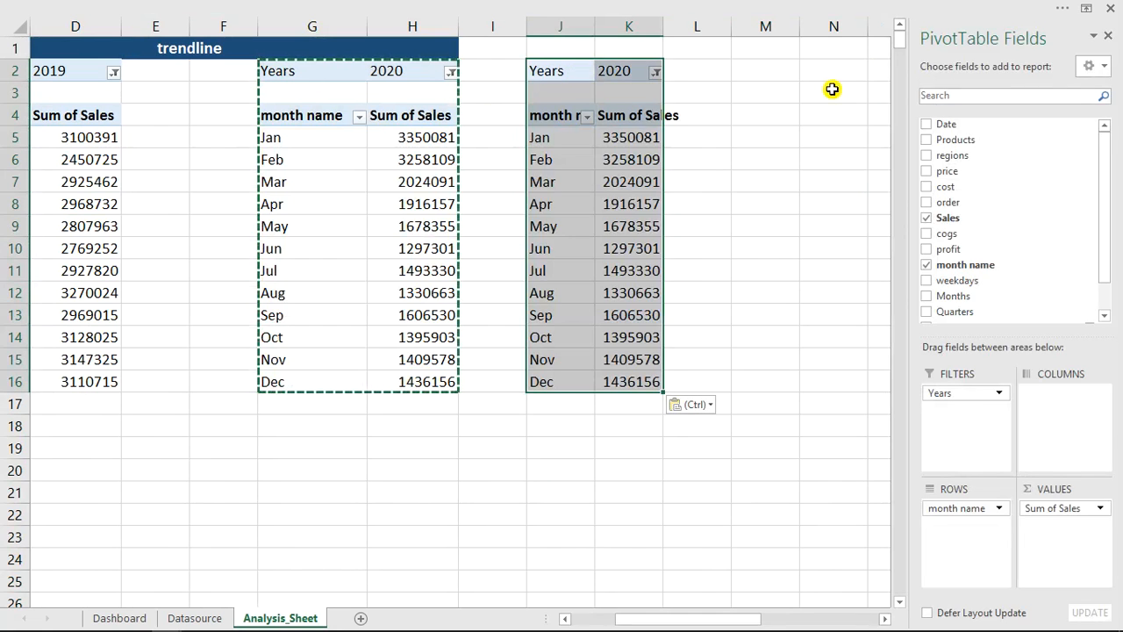
left_click(771, 74)
key("ctrl+v")
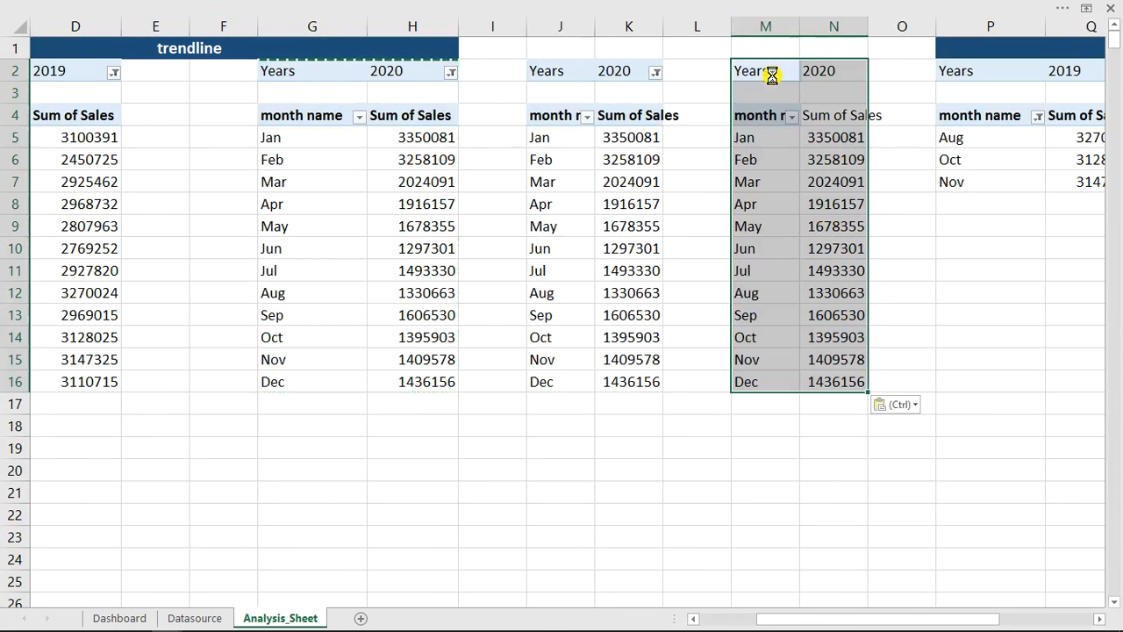
- Filter the copied PivotTable at J2 to 2019 and remove month name from the rows of both copies
left_click(655, 72)
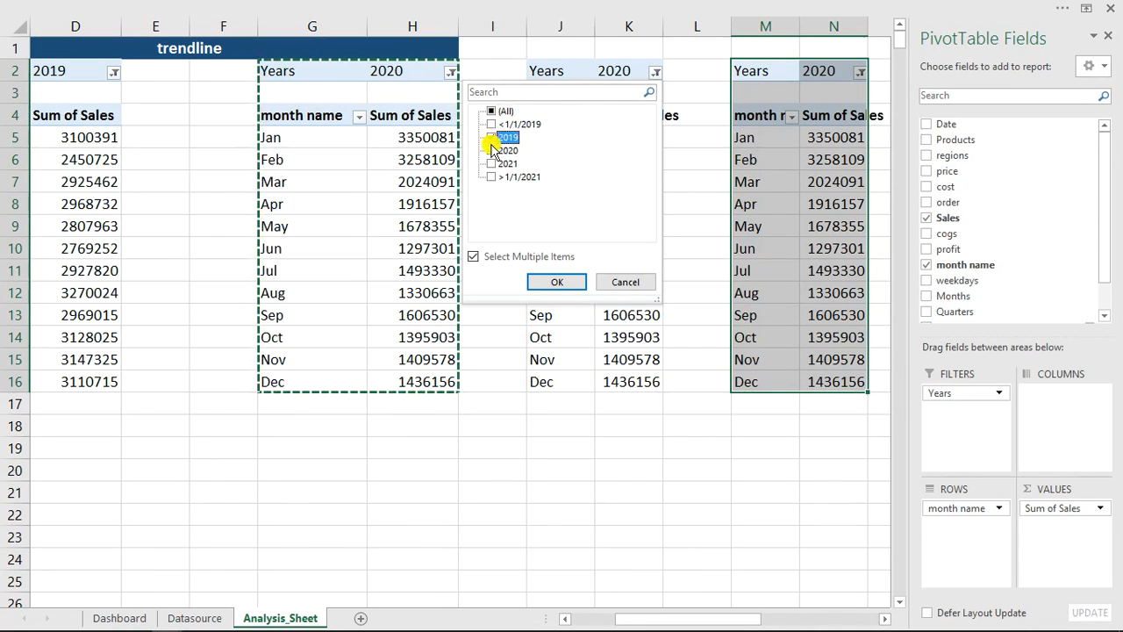
left_click(558, 281)
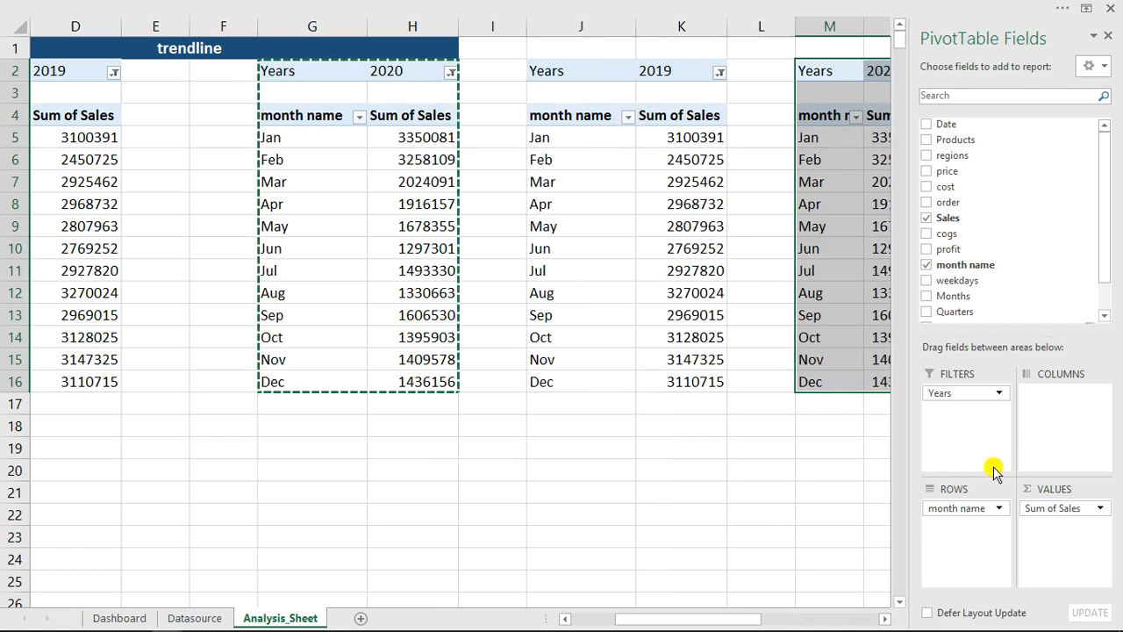
left_click_drag(972, 508, 616, 342)
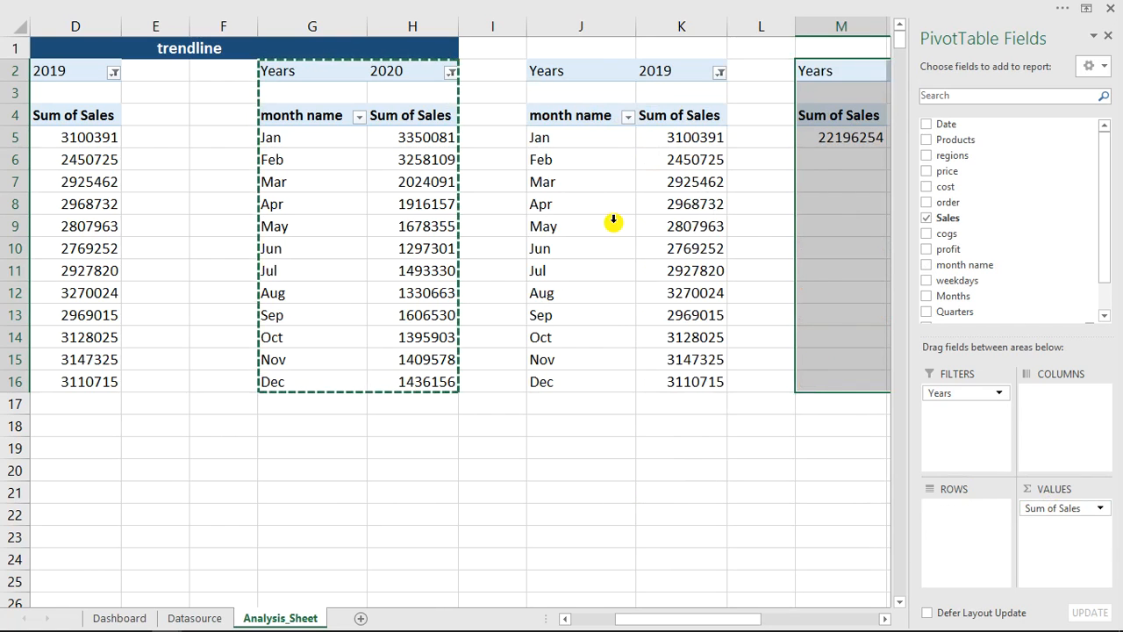
left_click(657, 182)
left_click_drag(961, 508, 673, 489)
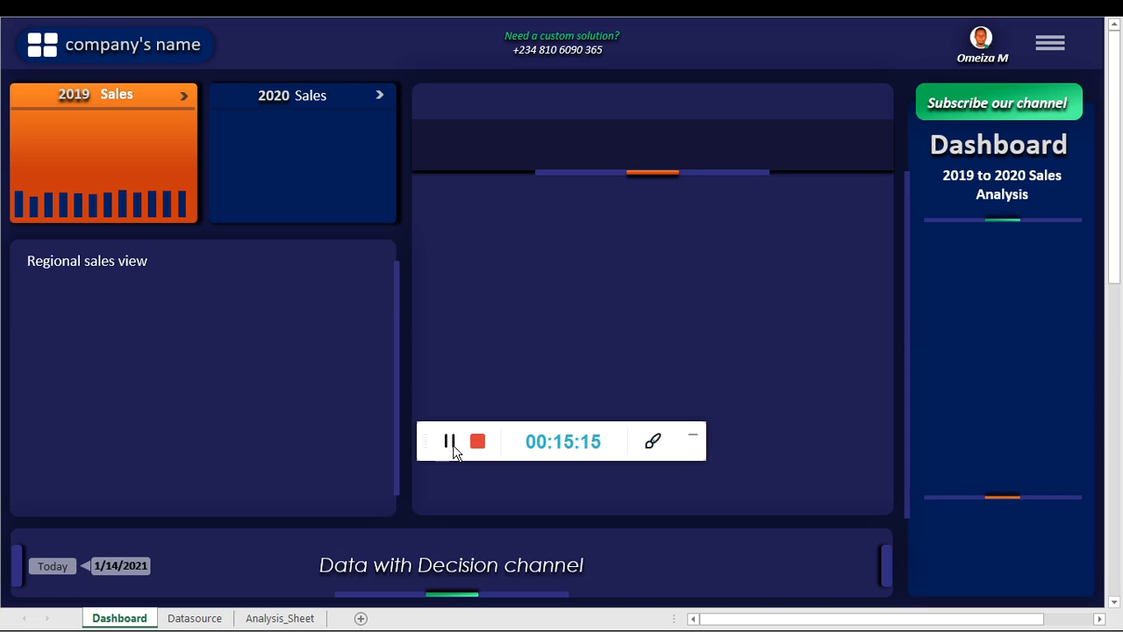
- Insert a WordArt text box with black lettering on the Dashboard sheet
left_click(697, 445)
left_click(95, 133)
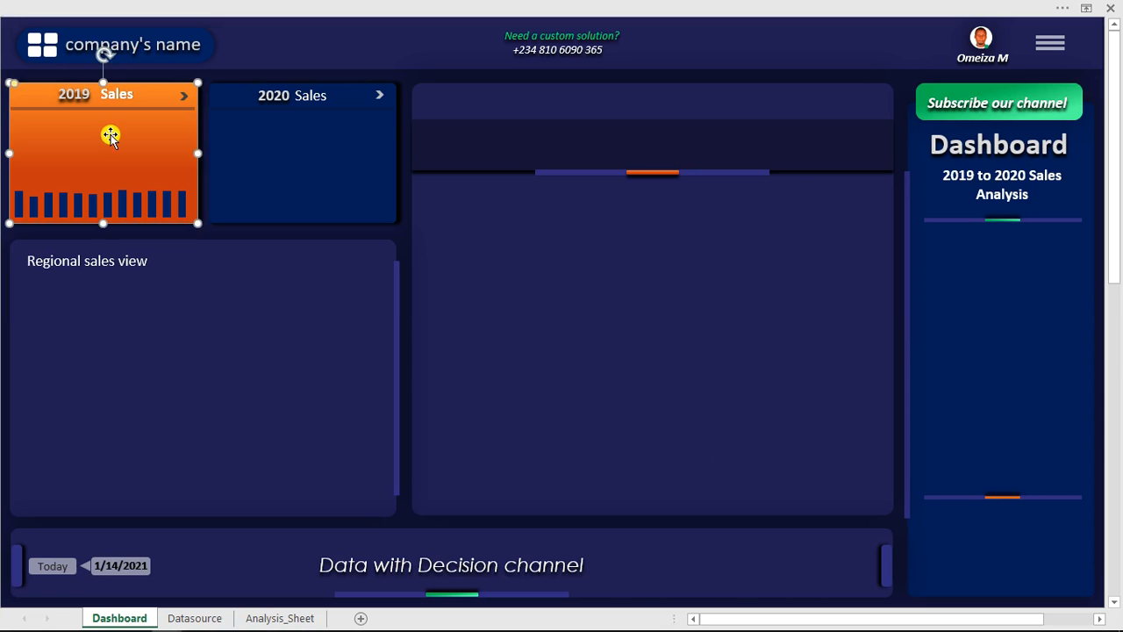
left_click(216, 6)
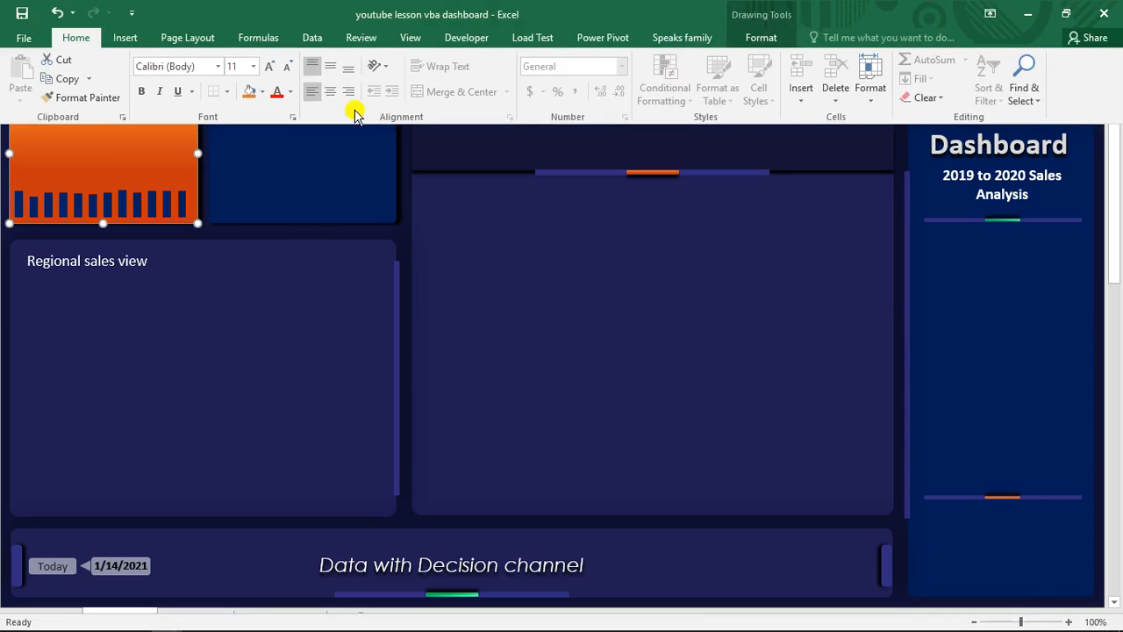
left_click(123, 40)
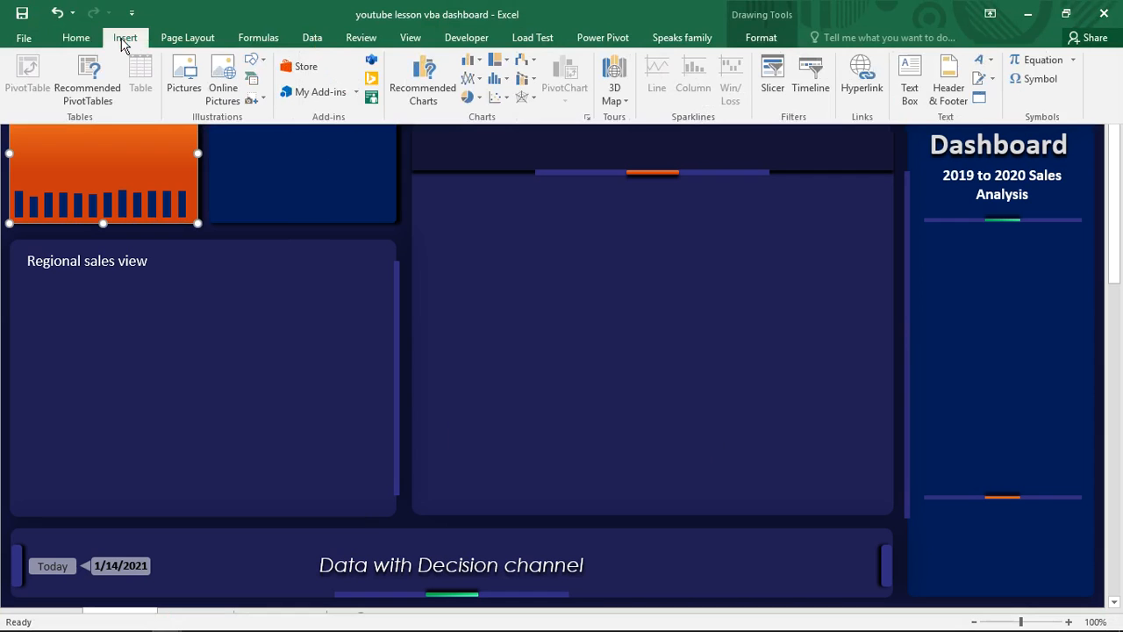
left_click(985, 67)
left_click(917, 107)
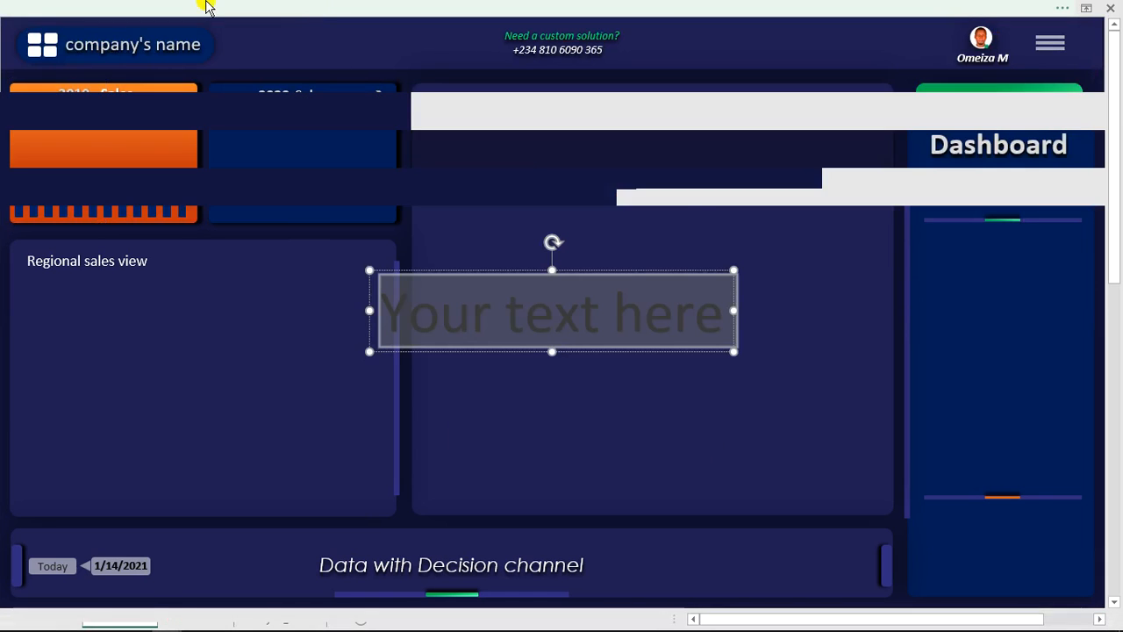
- Show the formula bar and link the WordArt to the 2019 sales total with =Analysis_Sheet!J5
left_click(347, 18)
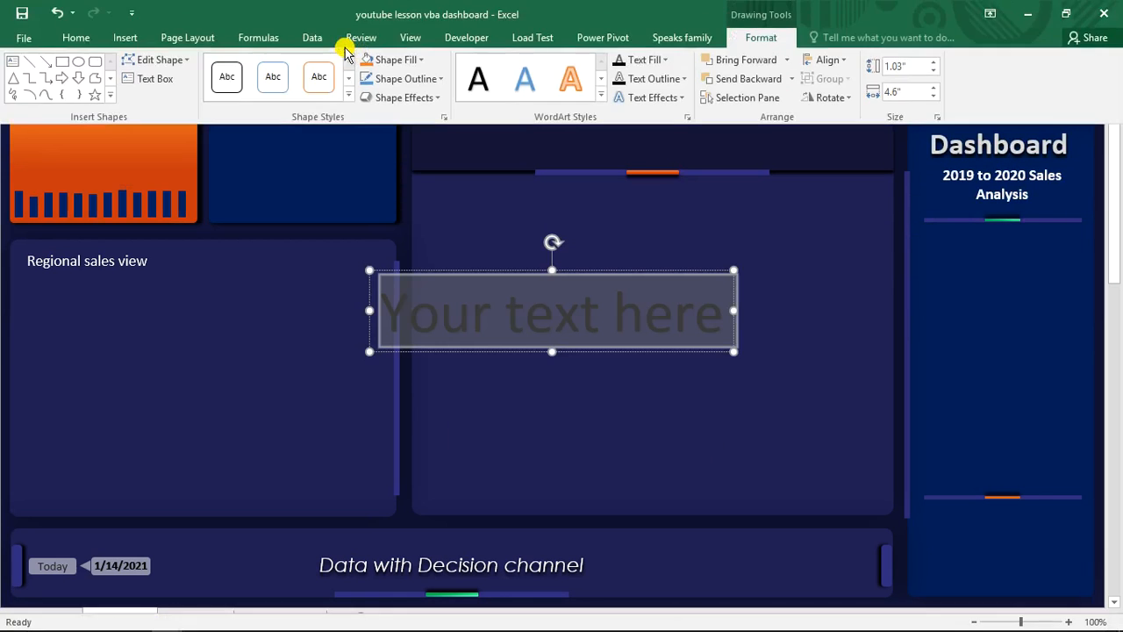
left_click(405, 37)
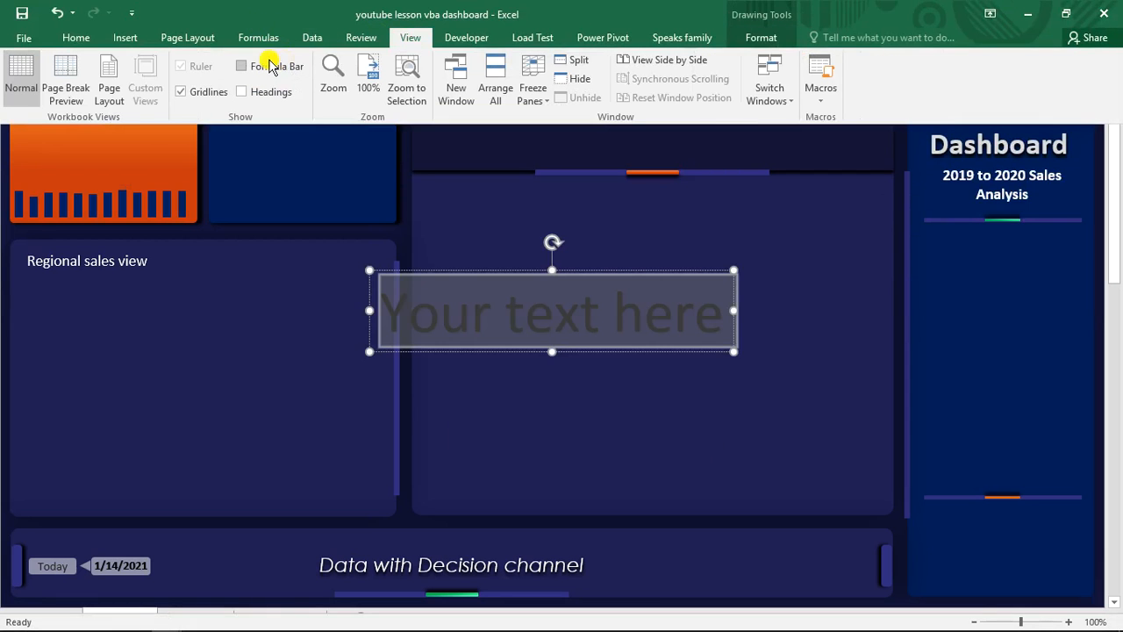
left_click(243, 67)
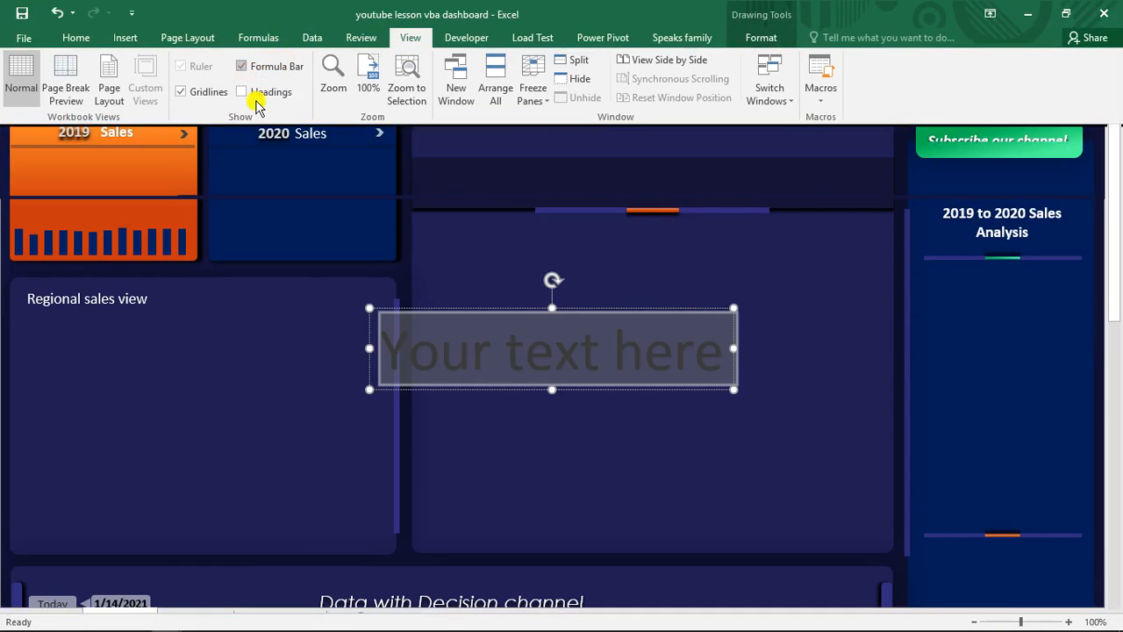
left_click(235, 35)
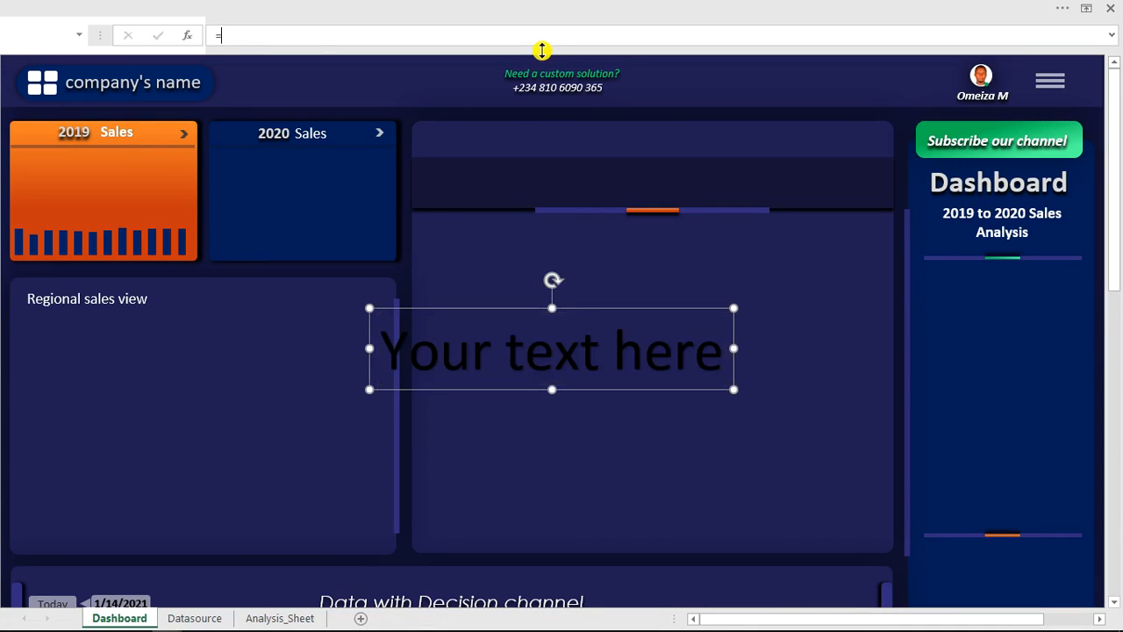
left_click(263, 618)
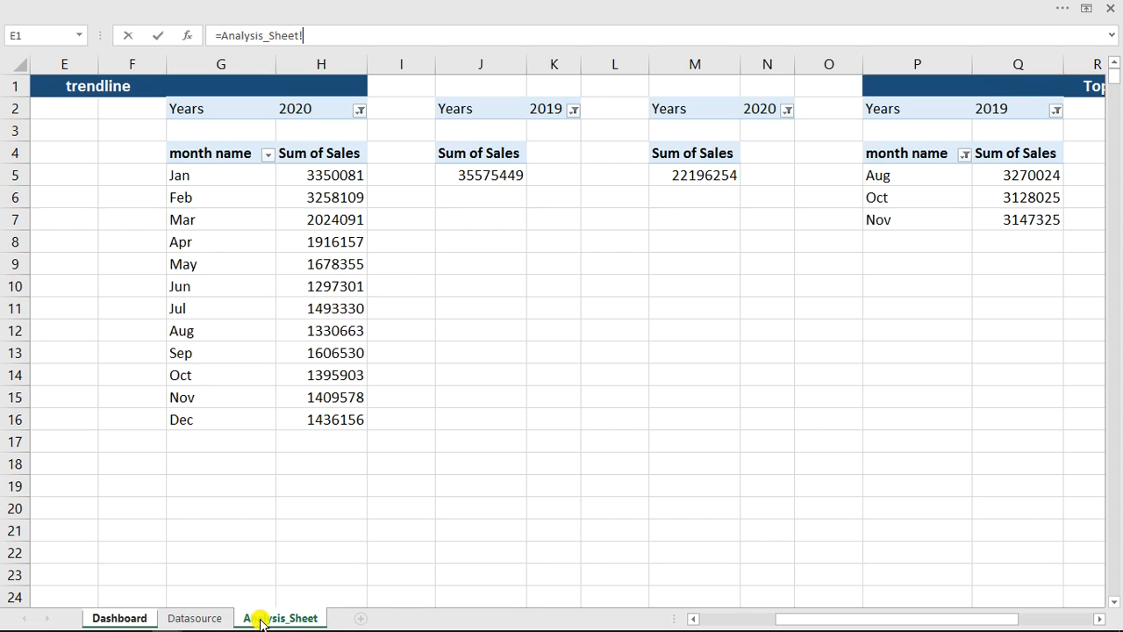
left_click(495, 174)
key("Return")
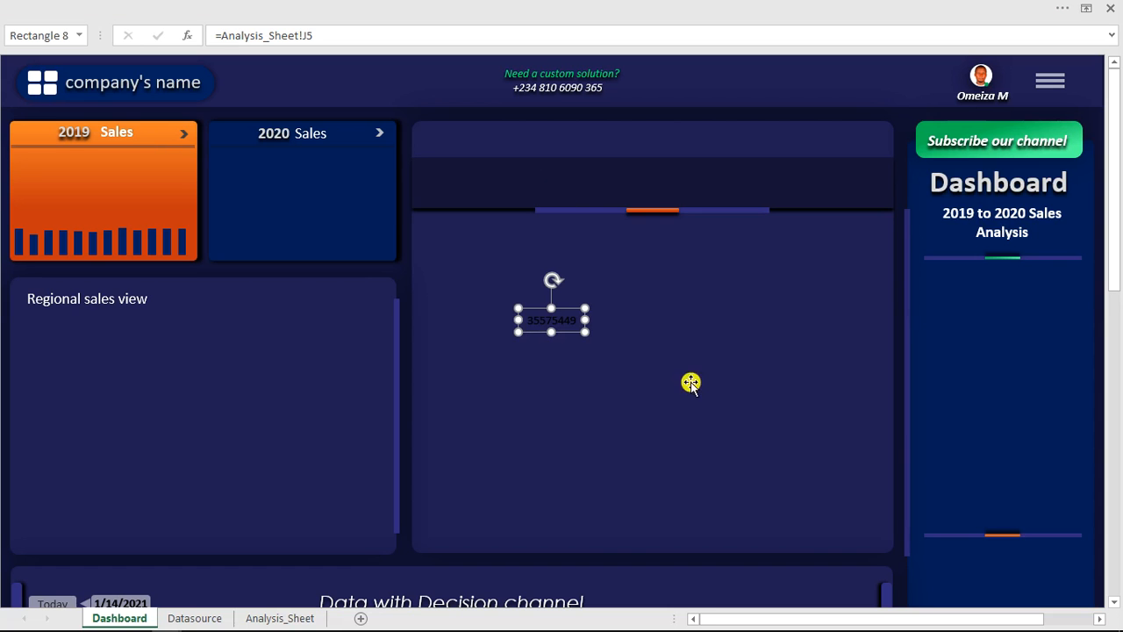
- Move the linked total into the orange 2019 Sales card and format it as 20 pt, bold and white
left_click_drag(567, 307, 115, 163)
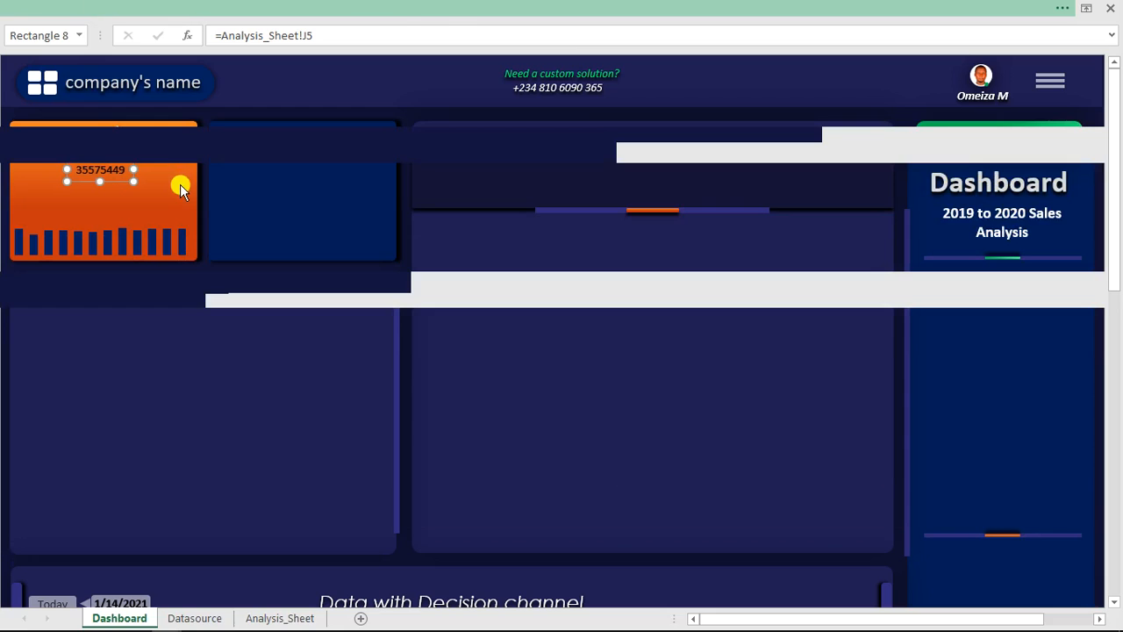
left_click(78, 39)
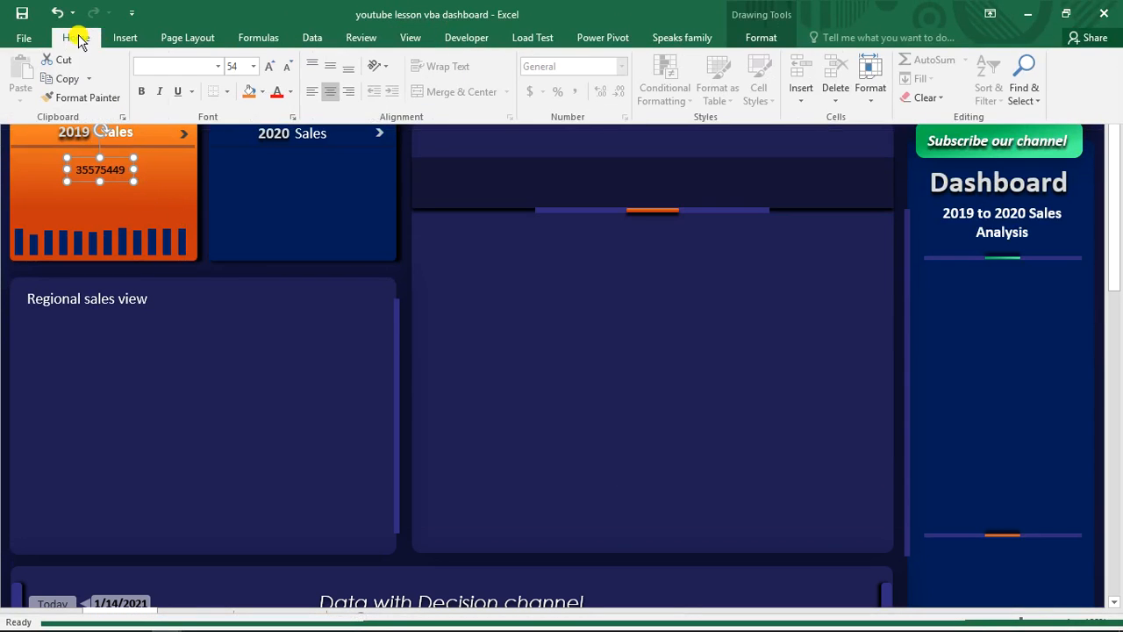
left_click(271, 70)
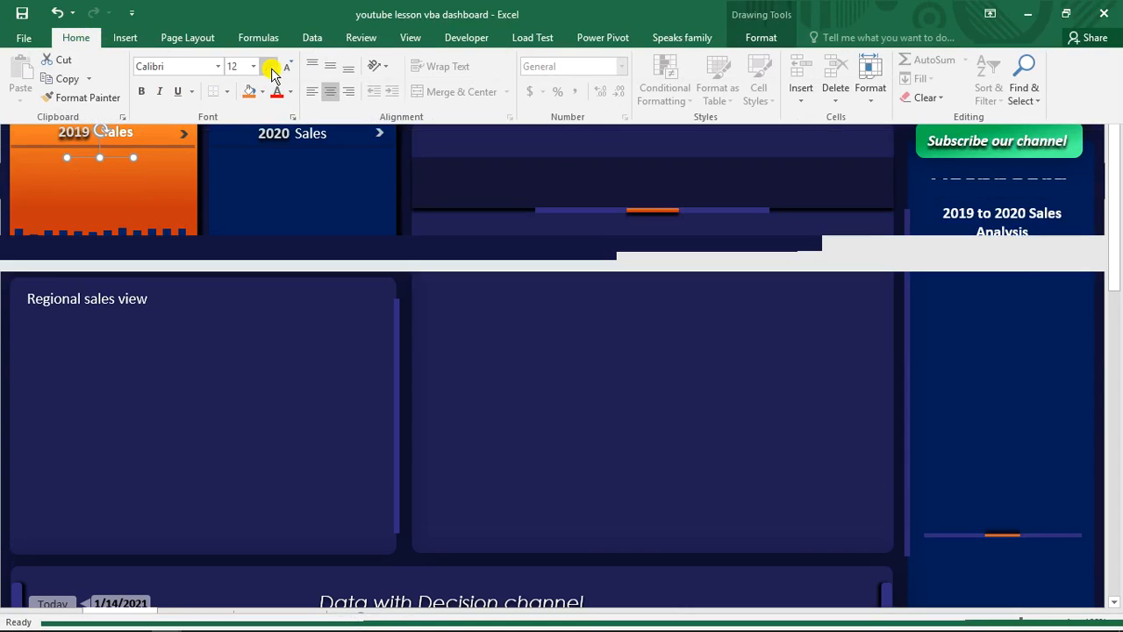
left_click(272, 70)
left_click(271, 70)
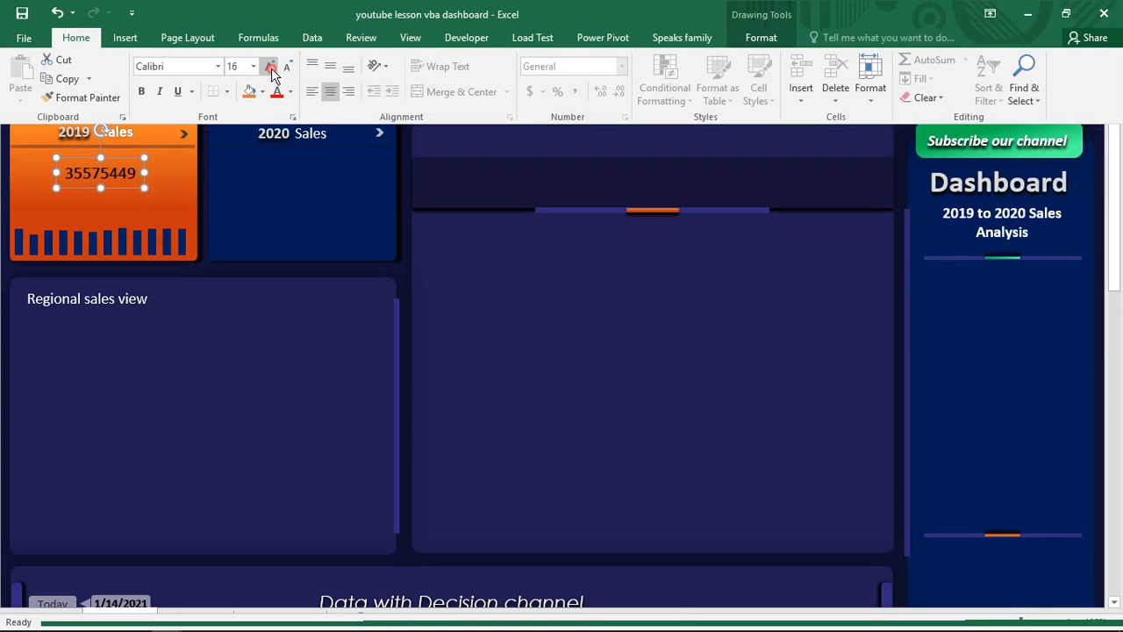
left_click(271, 71)
left_click(142, 91)
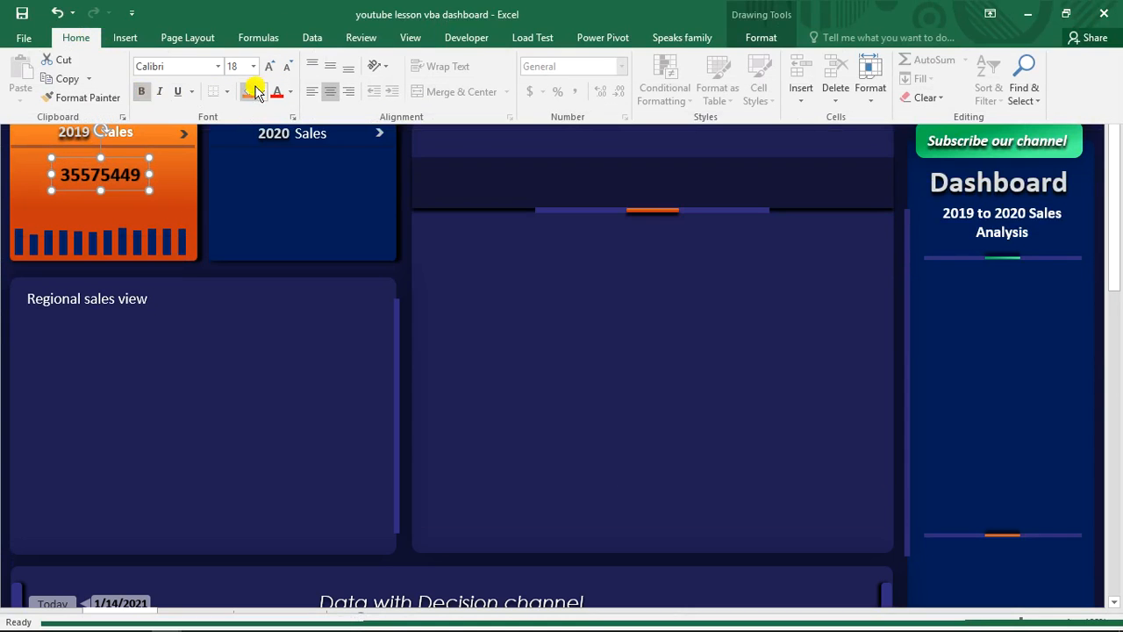
left_click(290, 92)
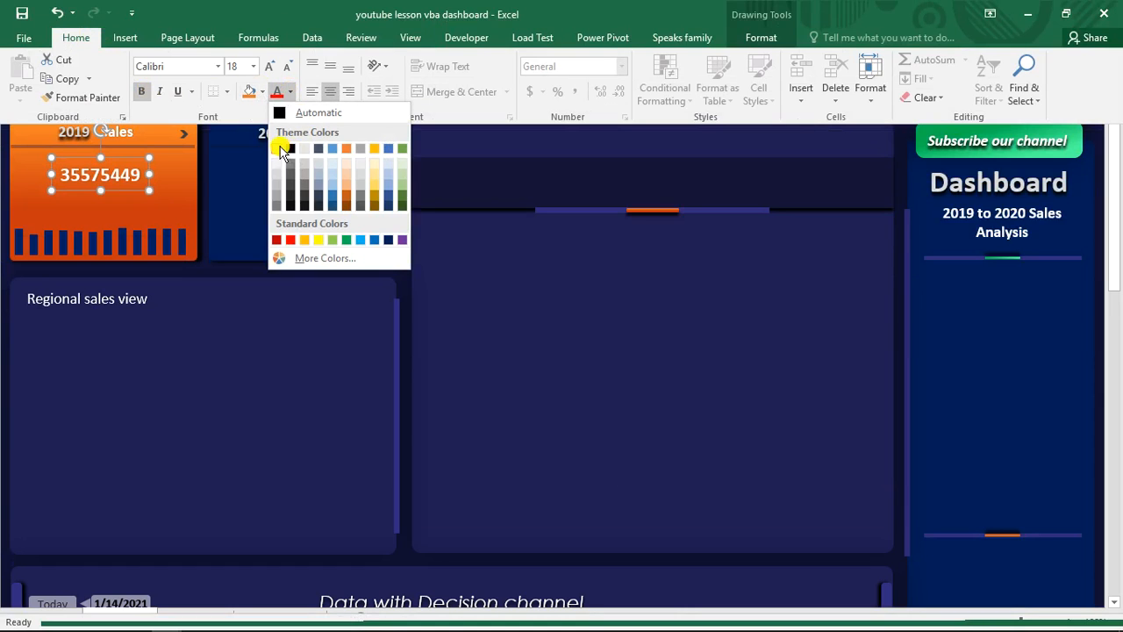
left_click(279, 149)
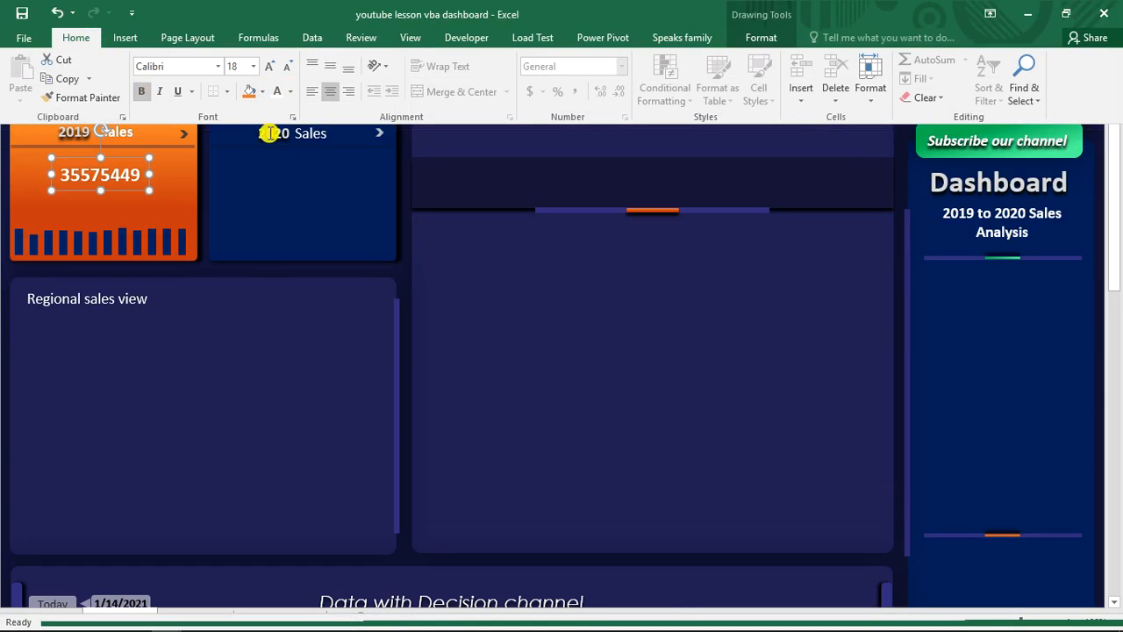
left_click(270, 67)
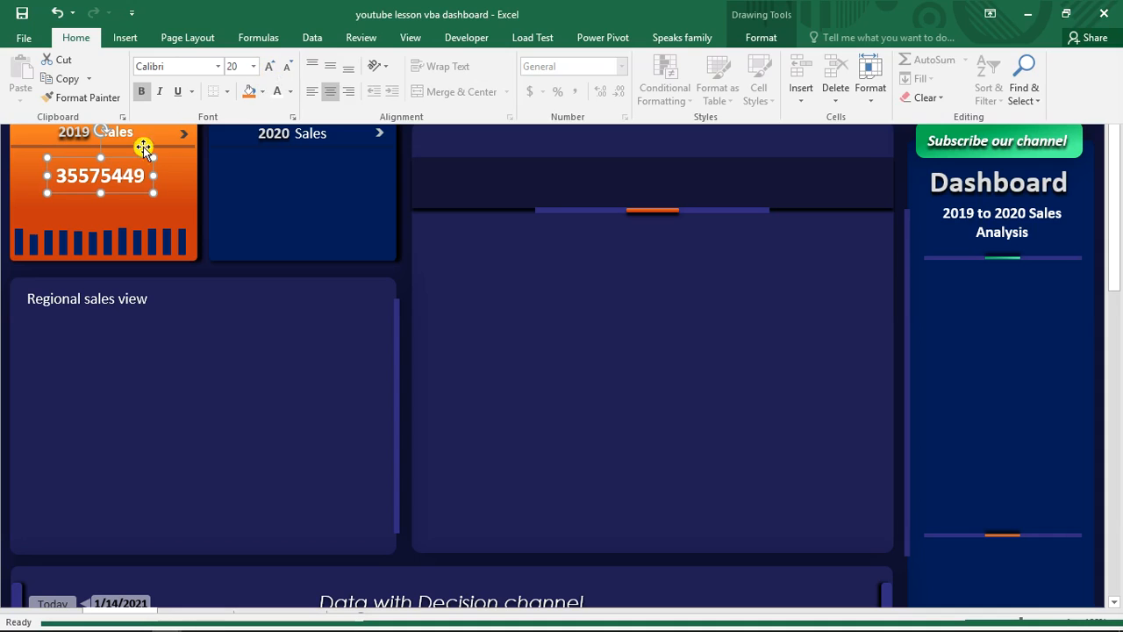
- Nudge the 2019 total up beneath the card heading and widen its box to span the full card width
key("ctrl+shift+F1")
left_click_drag(127, 157, 126, 150)
left_click_drag(47, 168, 6, 164)
left_click_drag(155, 169, 197, 171)
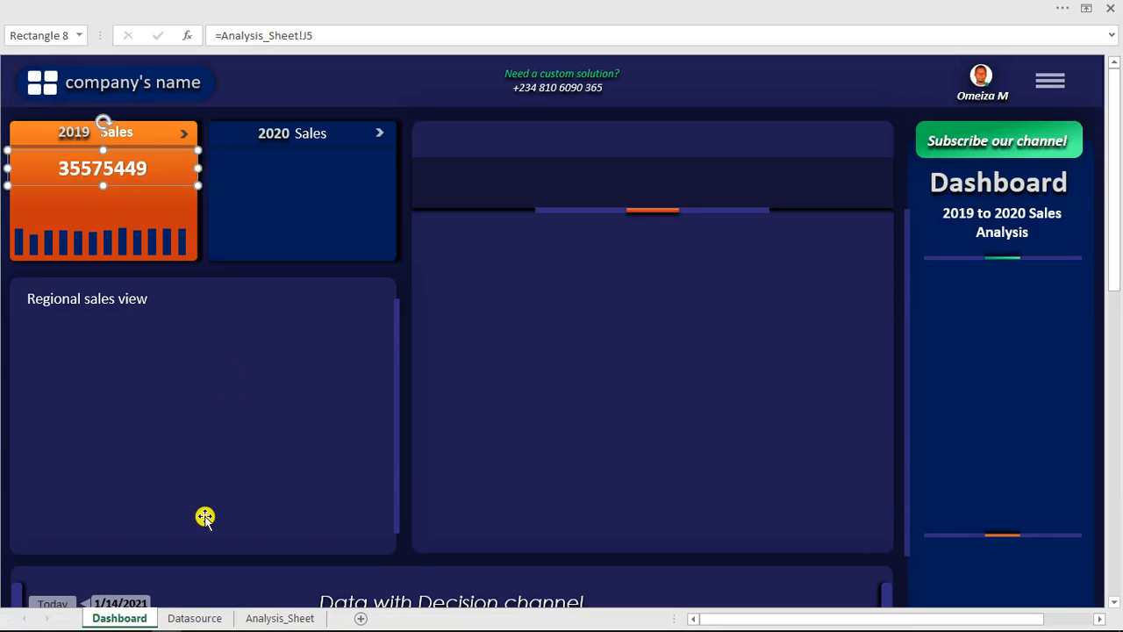
- Try to format the 2020 trendline, yearly totals and Top 3 months sales on Analysis_Sheet together as $ currency with 0 decimal places
left_click(266, 618)
left_click(566, 243)
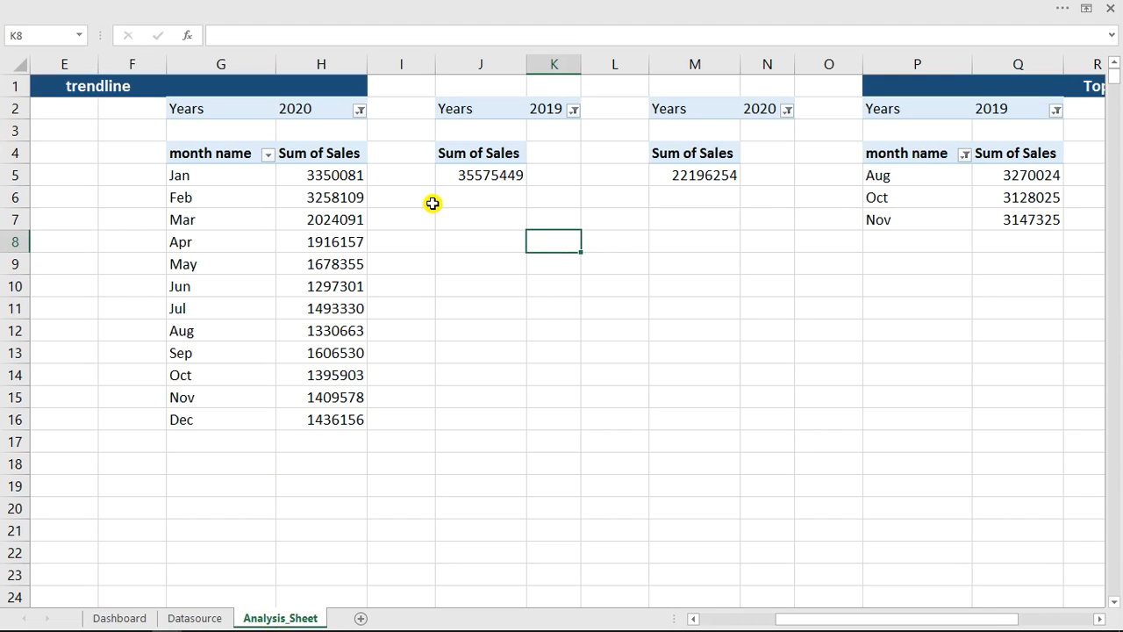
left_click_drag(310, 175, 321, 421)
left_click(480, 178, "ctrl")
left_click(682, 178, "ctrl")
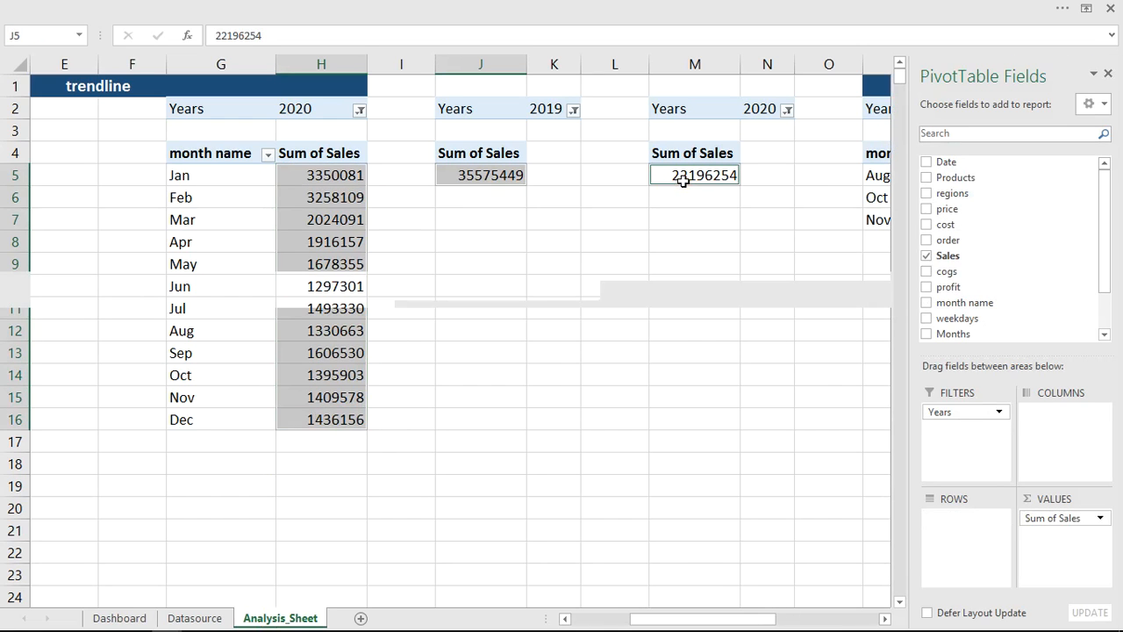
left_click_drag(659, 619, 785, 619)
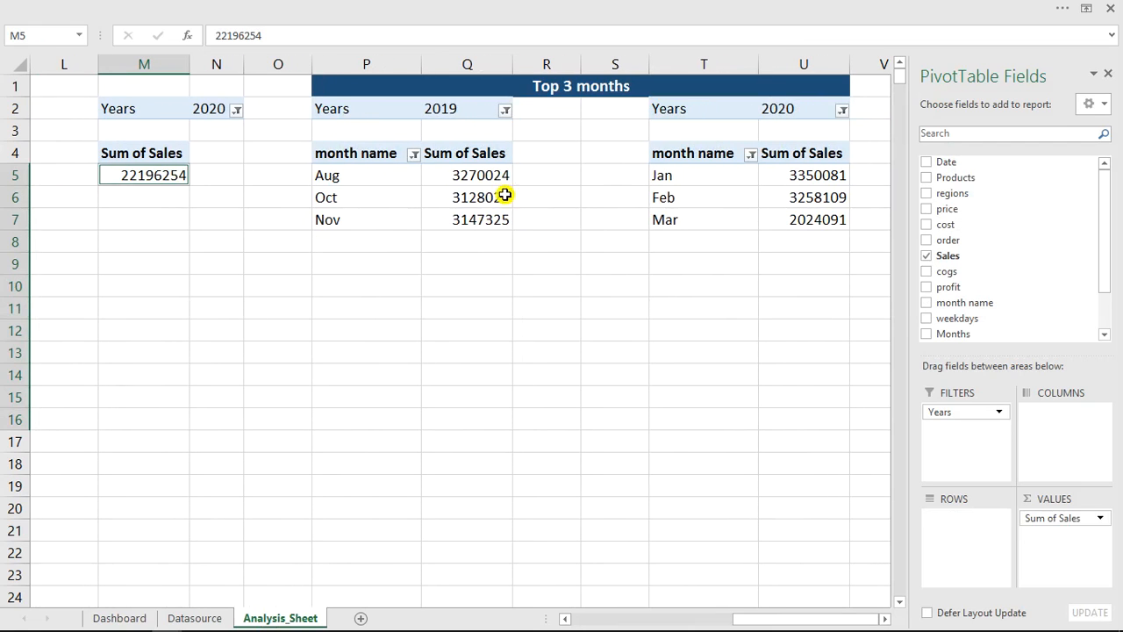
left_click(496, 185, "ctrl")
left_click_drag(497, 184, 499, 219)
left_click_drag(810, 178, 818, 220)
right_click(819, 220)
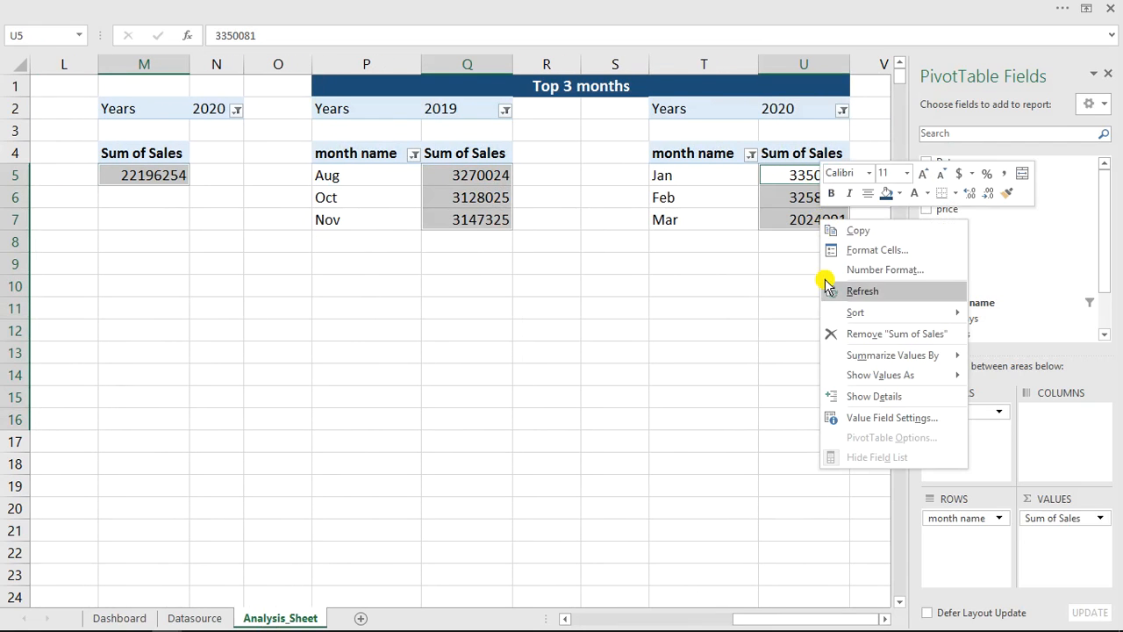
left_click(882, 271)
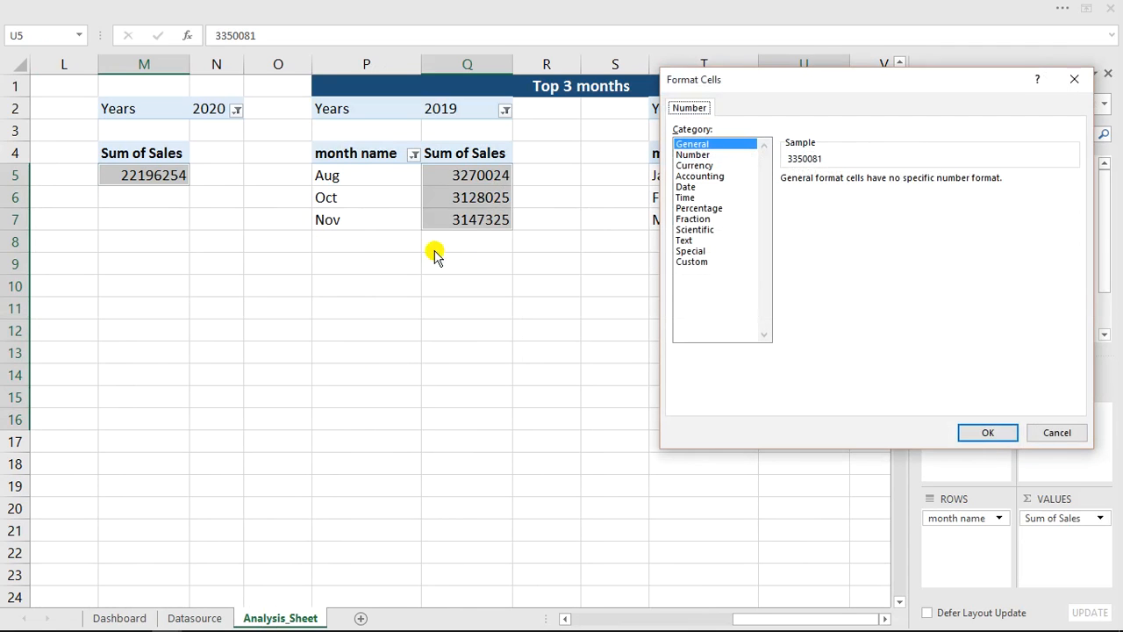
left_click(710, 167)
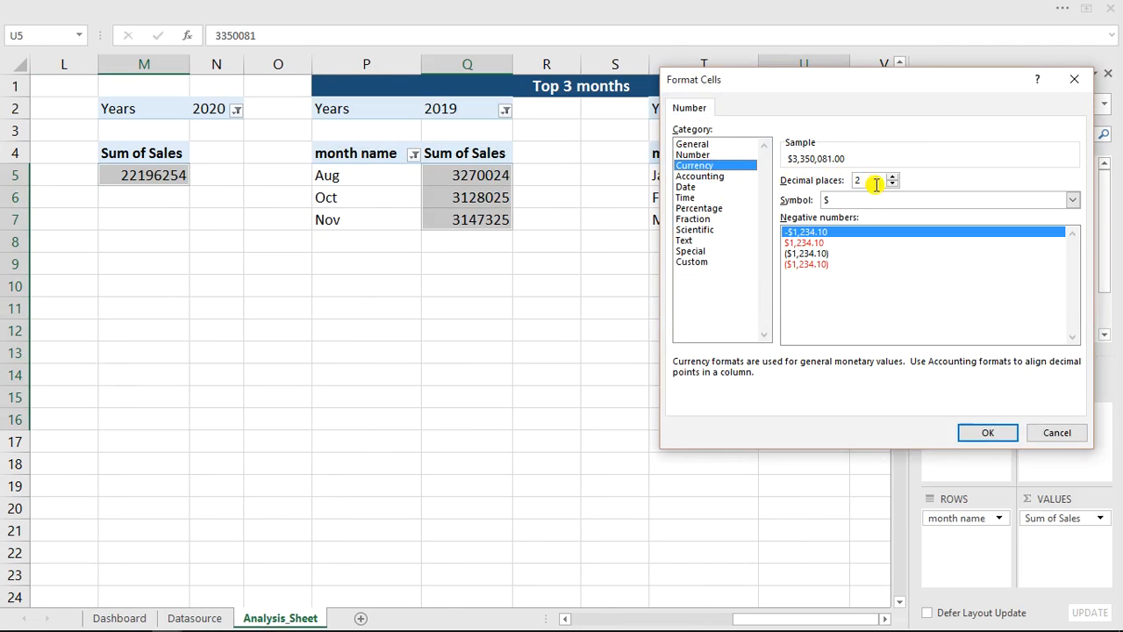
left_click(892, 185)
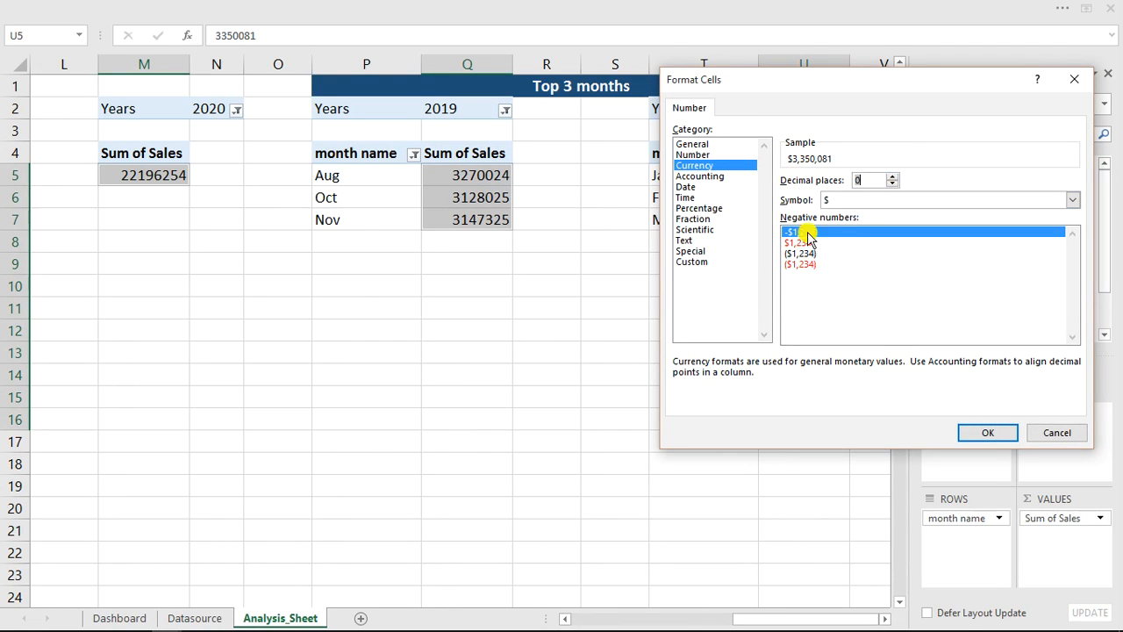
left_click(984, 431)
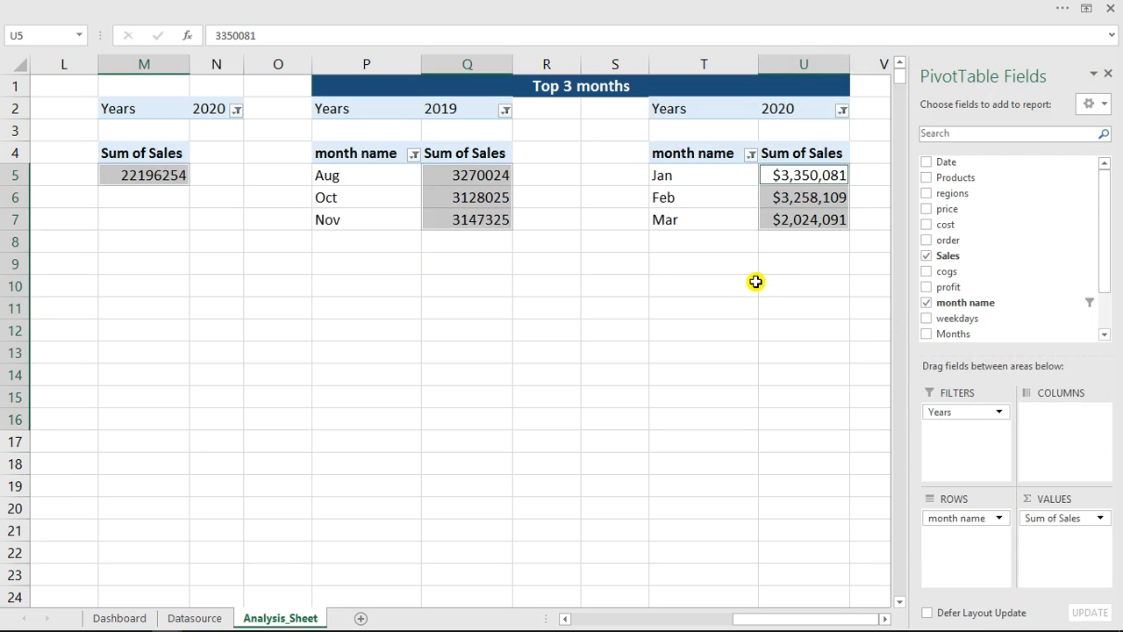
- Format the 2019 trendline monthly sales in D5:D16 as $ currency with 0 decimal places
left_click_drag(760, 617, 628, 617)
left_click(524, 468)
left_click_drag(455, 176, 450, 418)
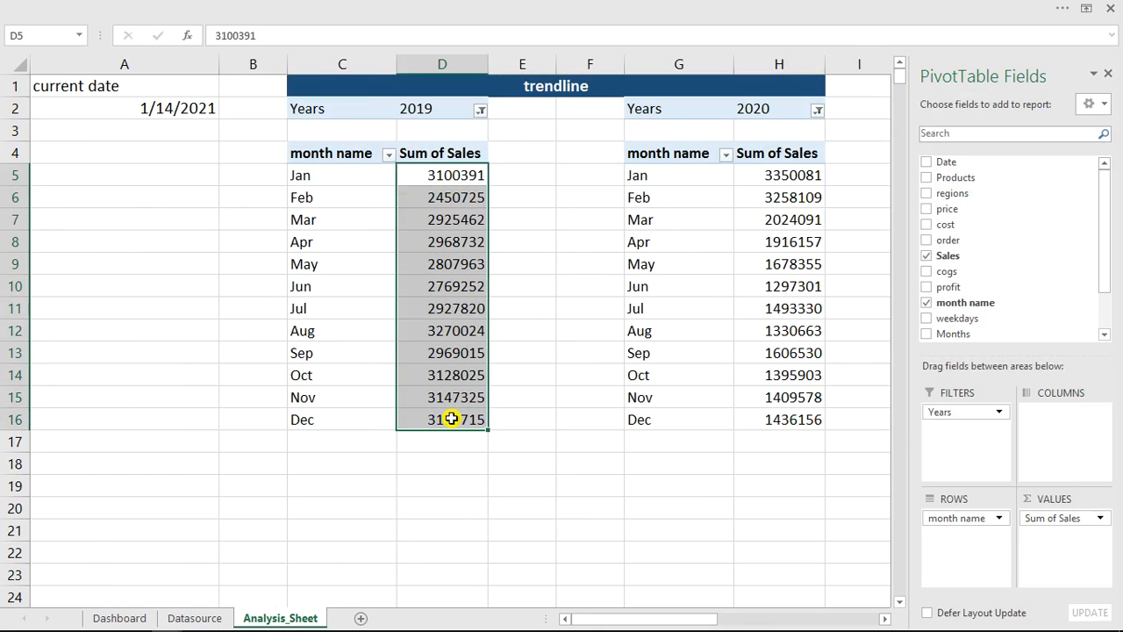
key("ctrl+1")
left_click(513, 149)
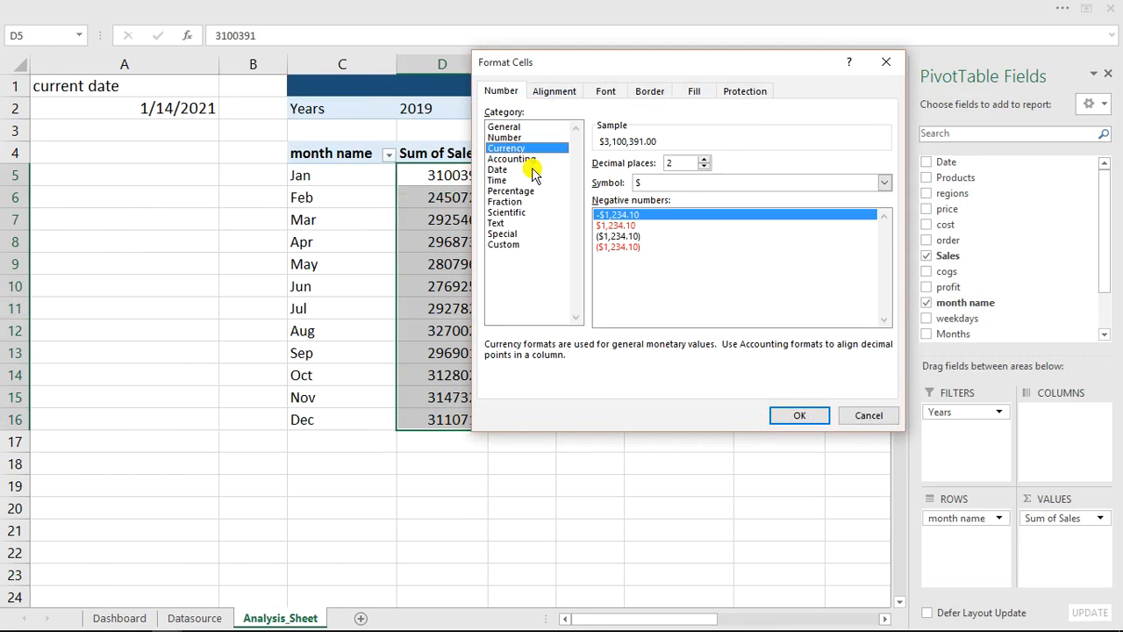
left_click(704, 167)
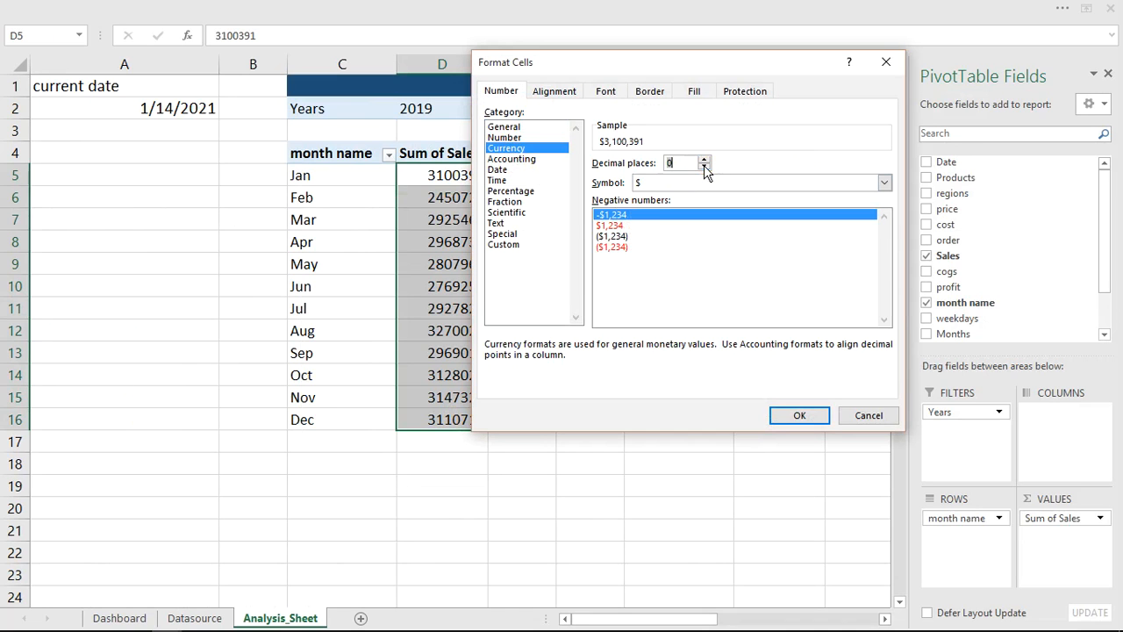
left_click(790, 417)
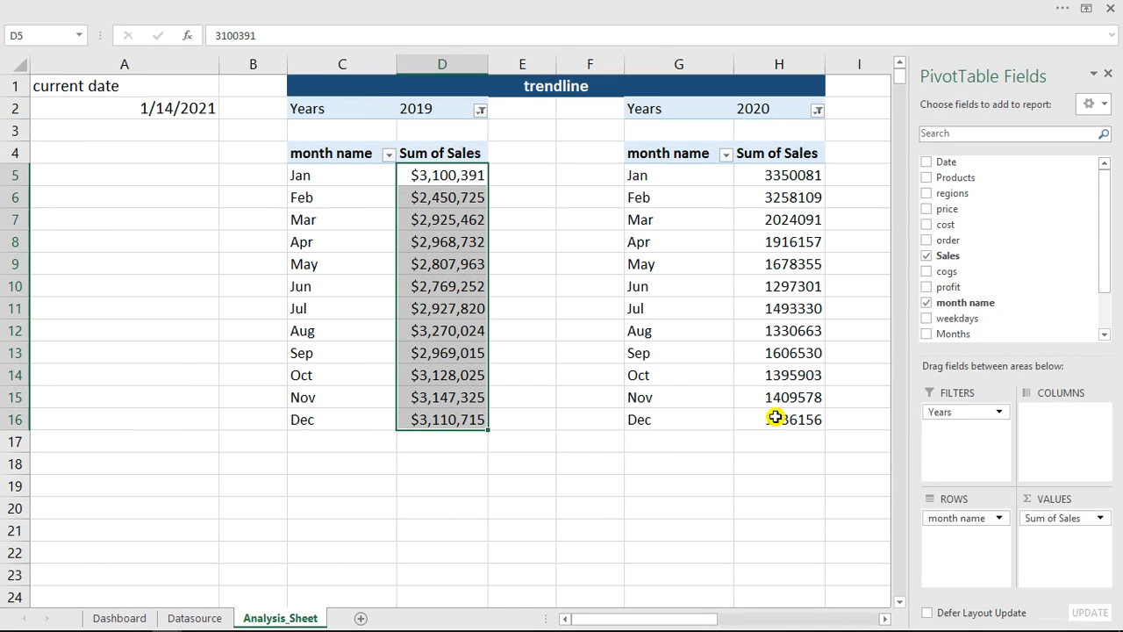
- Copy the currency format from D5 with Format Painter onto the 2020 monthly sales and both yearly totals in J5 and M5
left_click(452, 180)
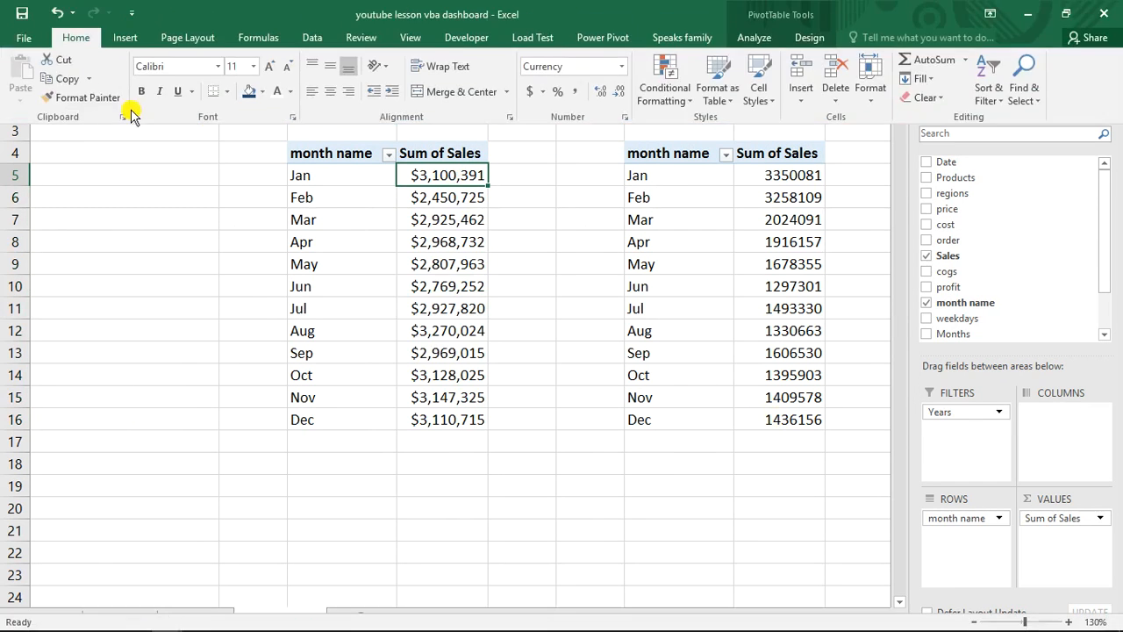
left_click_drag(793, 176, 800, 425)
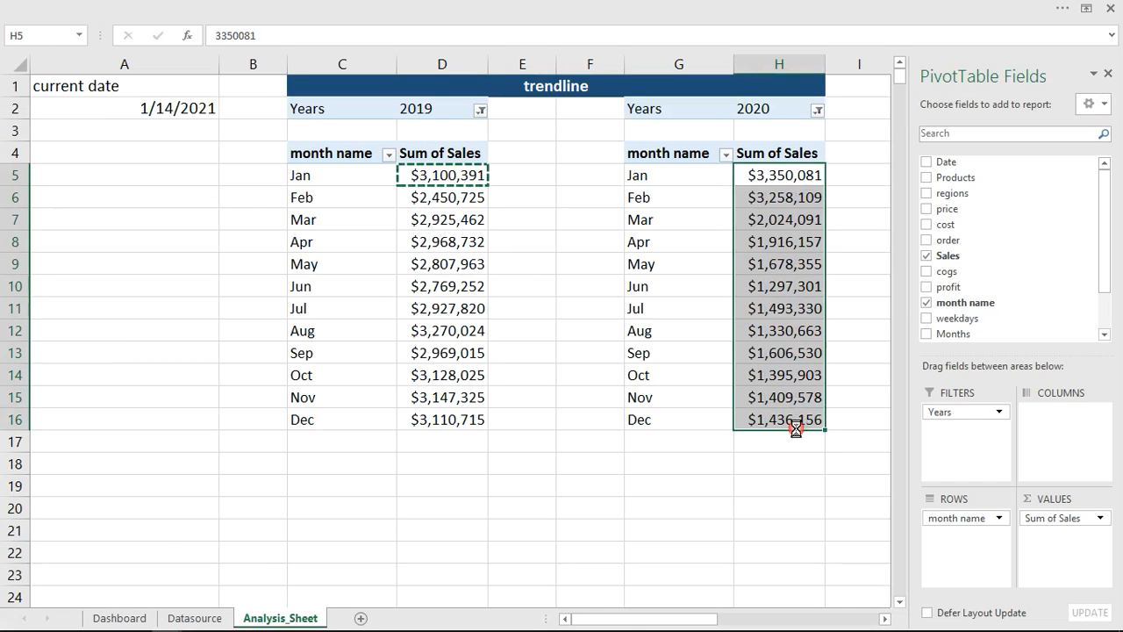
left_click_drag(622, 624, 689, 620)
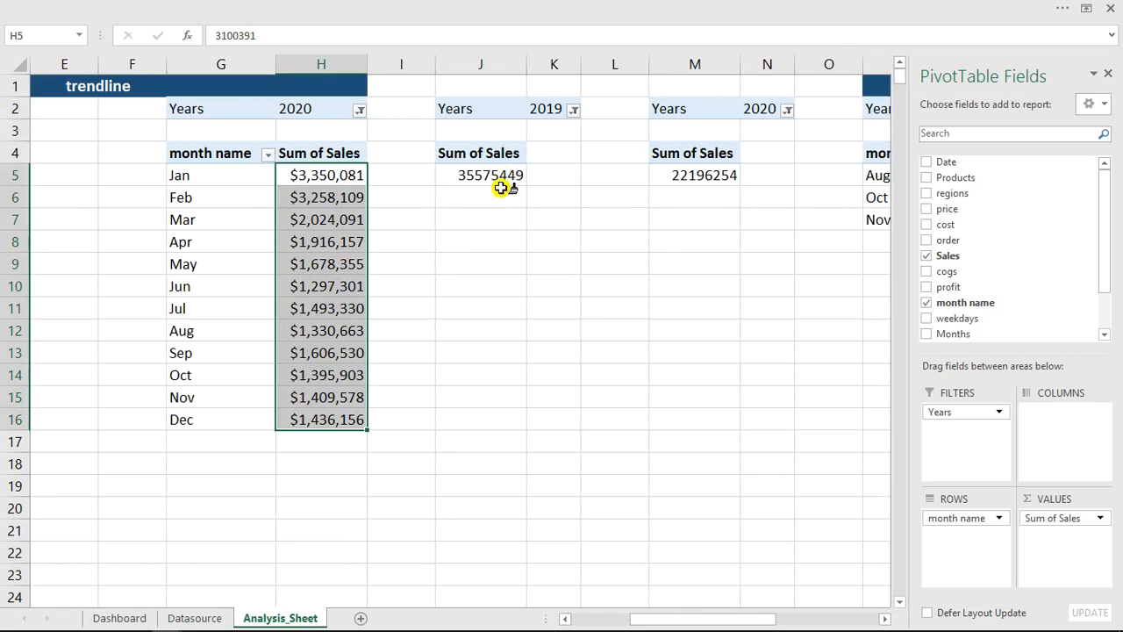
left_click(504, 173)
left_click(687, 172)
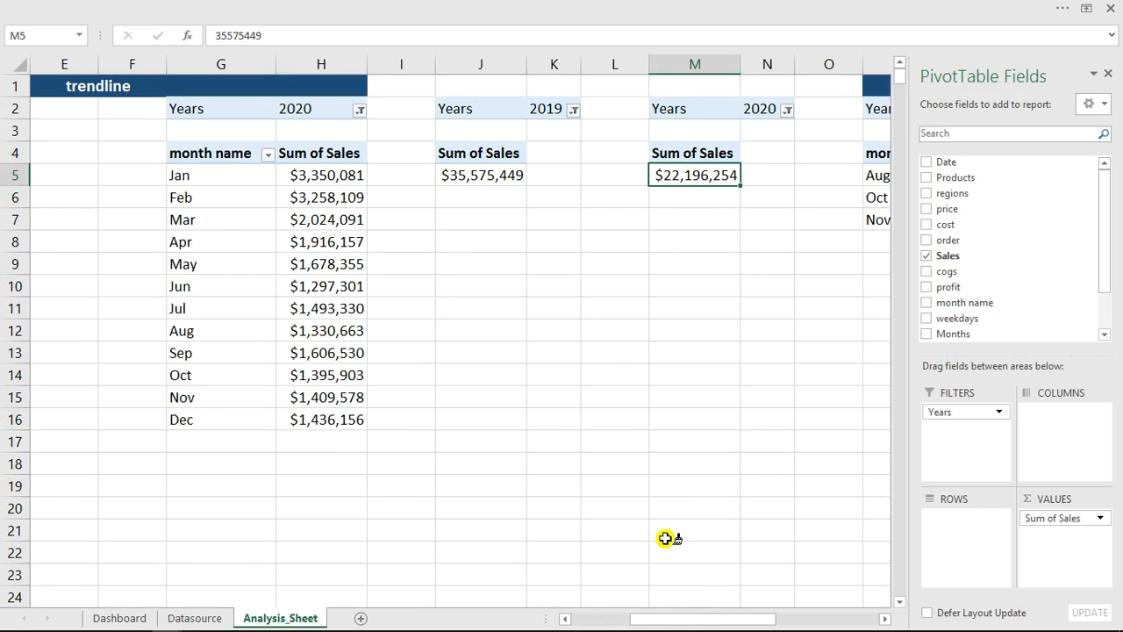
- Paint the currency format onto the 2019 and 2020 Top 3 months sales, then return to the Dashboard sheet
left_click_drag(684, 616, 778, 619)
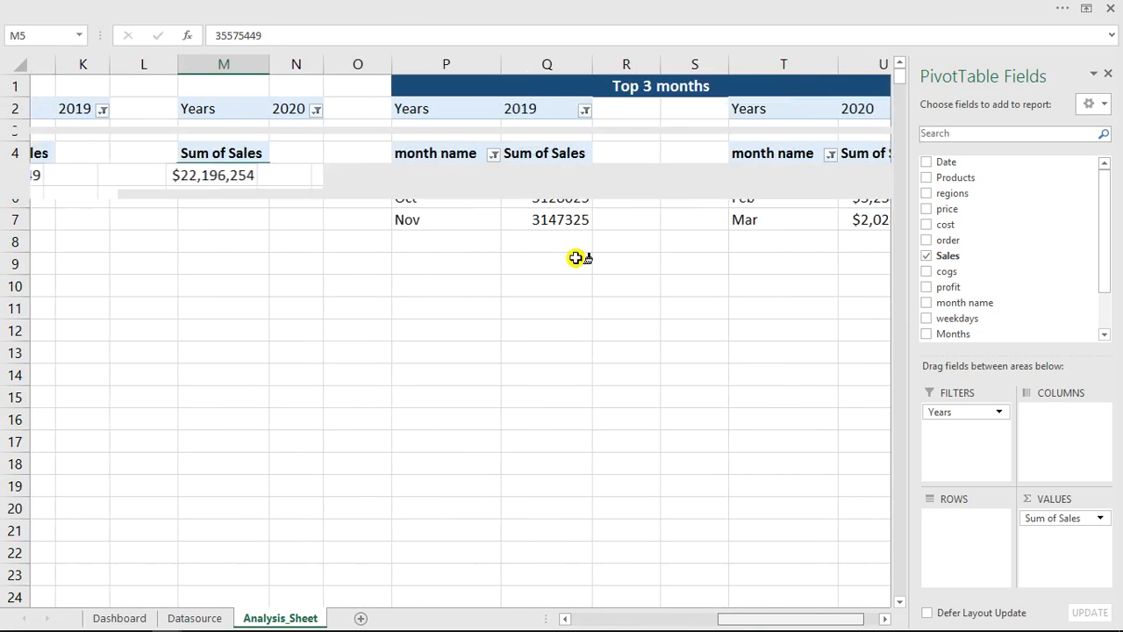
left_click(562, 179)
mouse_move(562, 187)
left_mouse_down()
mouse_move(556, 216)
mouse_move(577, 228)
left_mouse_up()
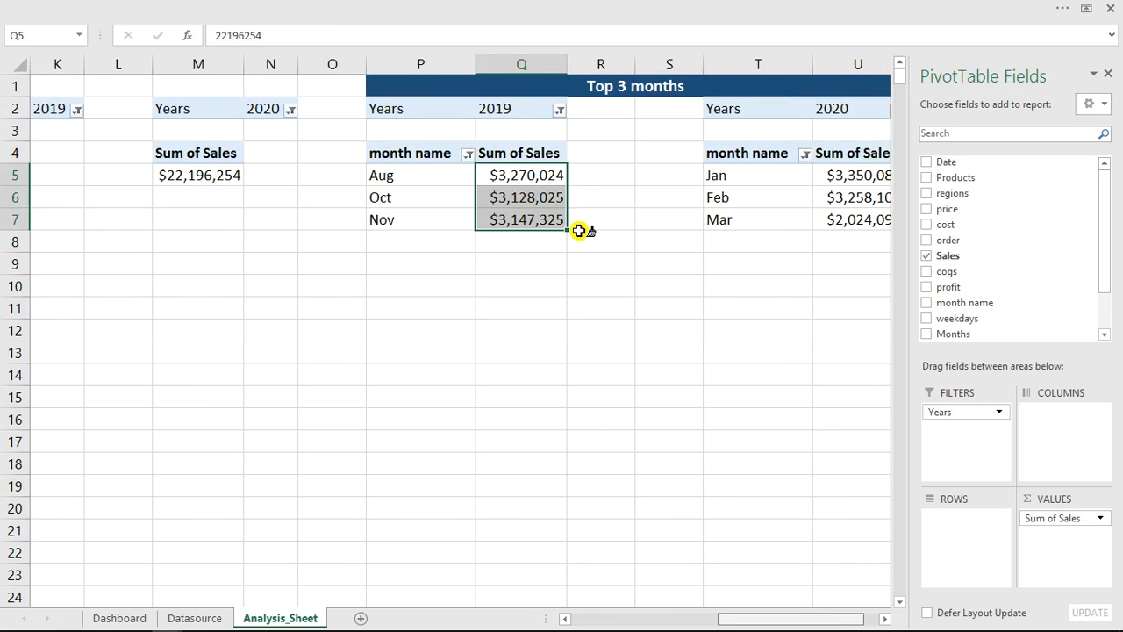
left_click_drag(850, 178, 852, 219)
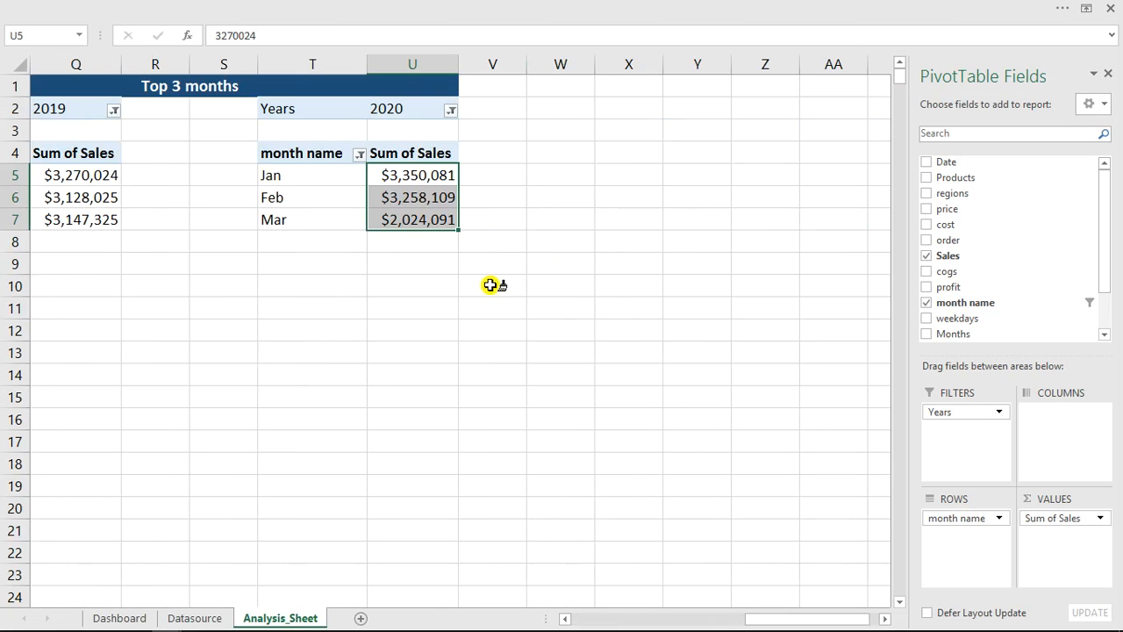
key("Escape")
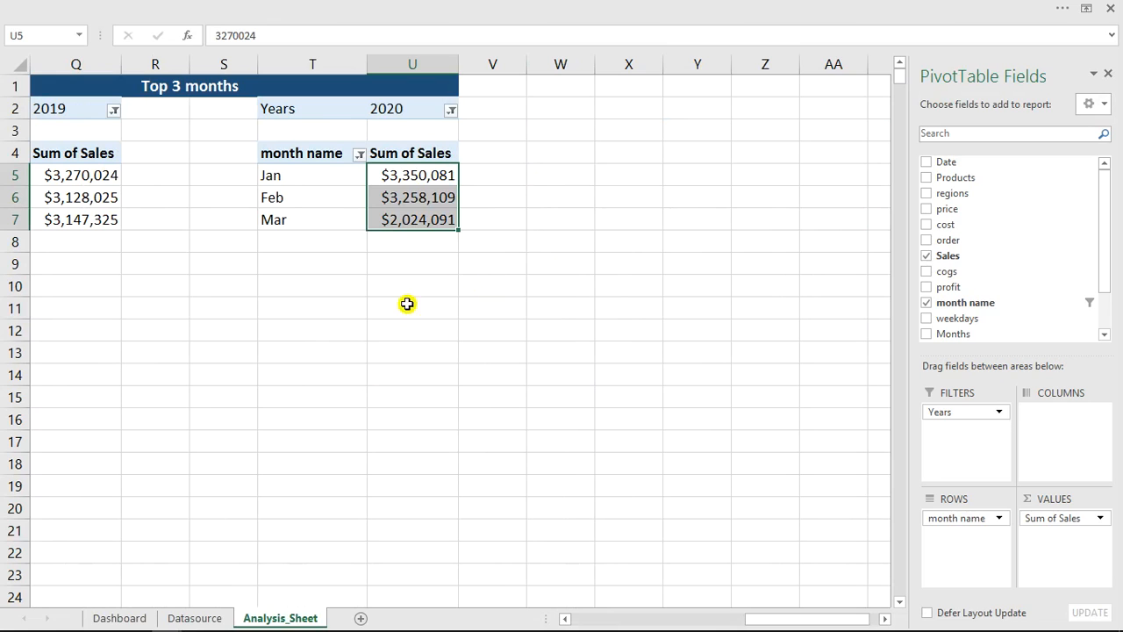
left_click(126, 619)
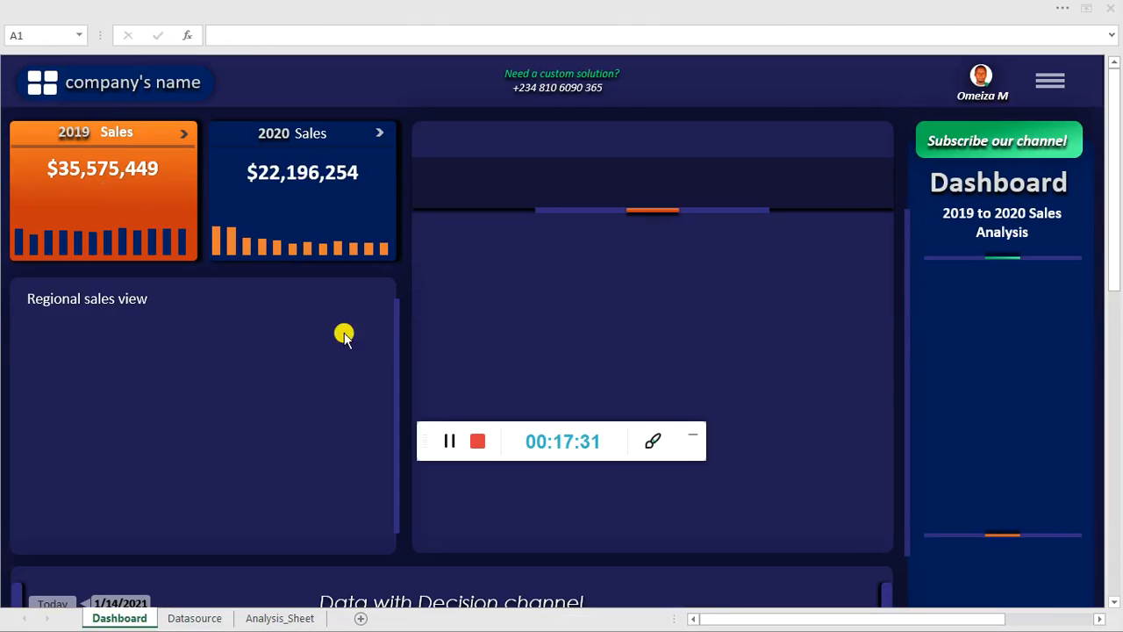
left_click(694, 441)
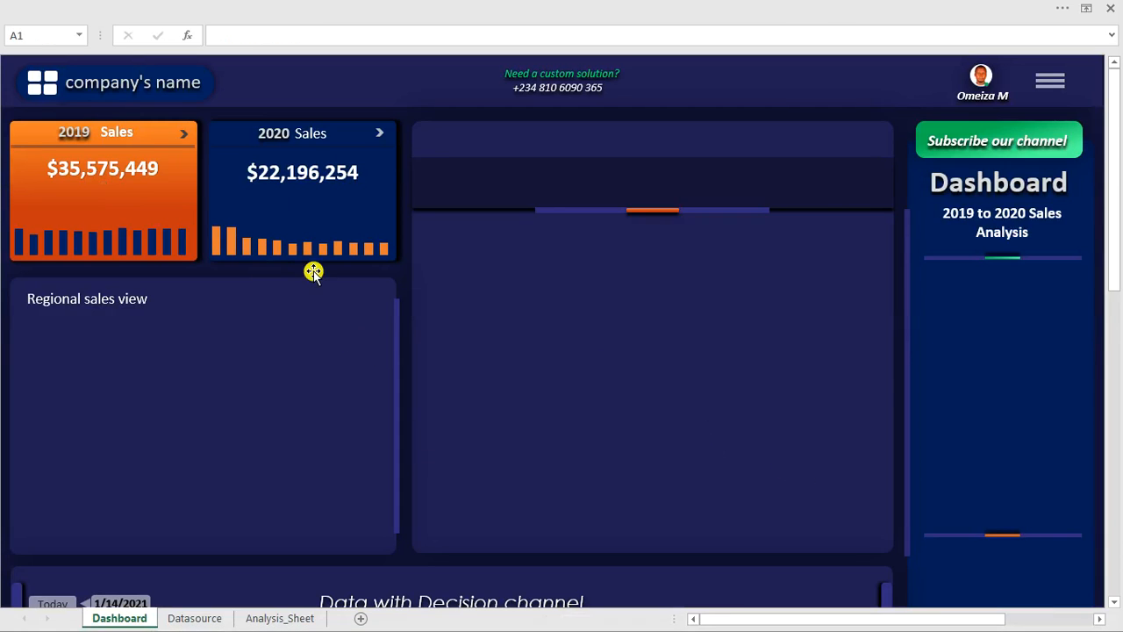
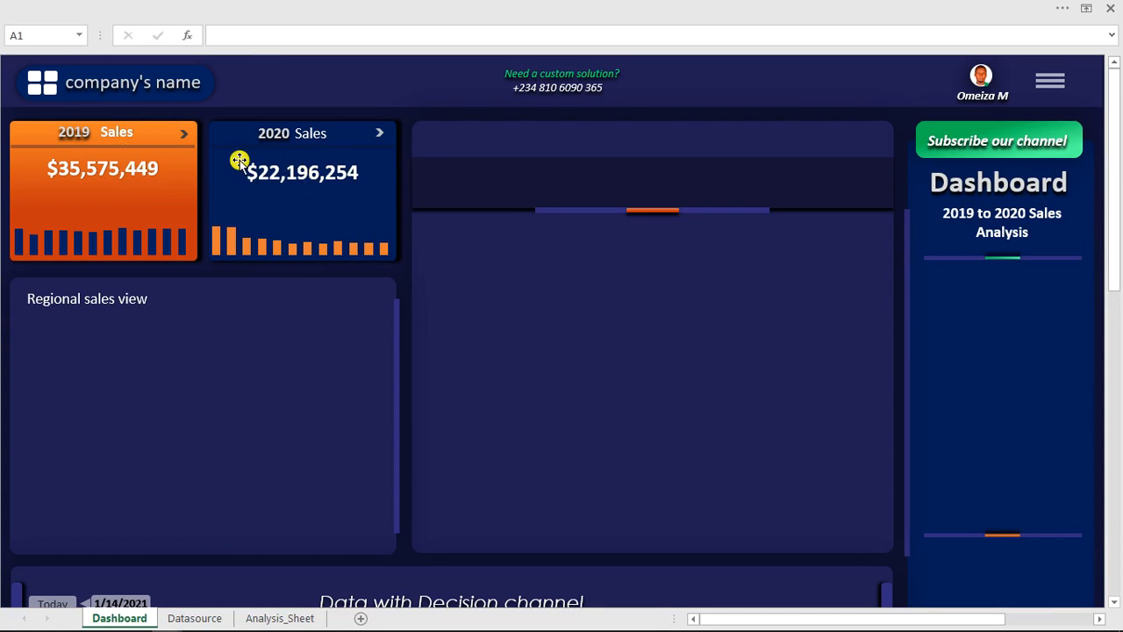
- Align the 2019 and 2020 sales total boxes on the Dashboard cards to each other with Align Top
left_click(138, 171)
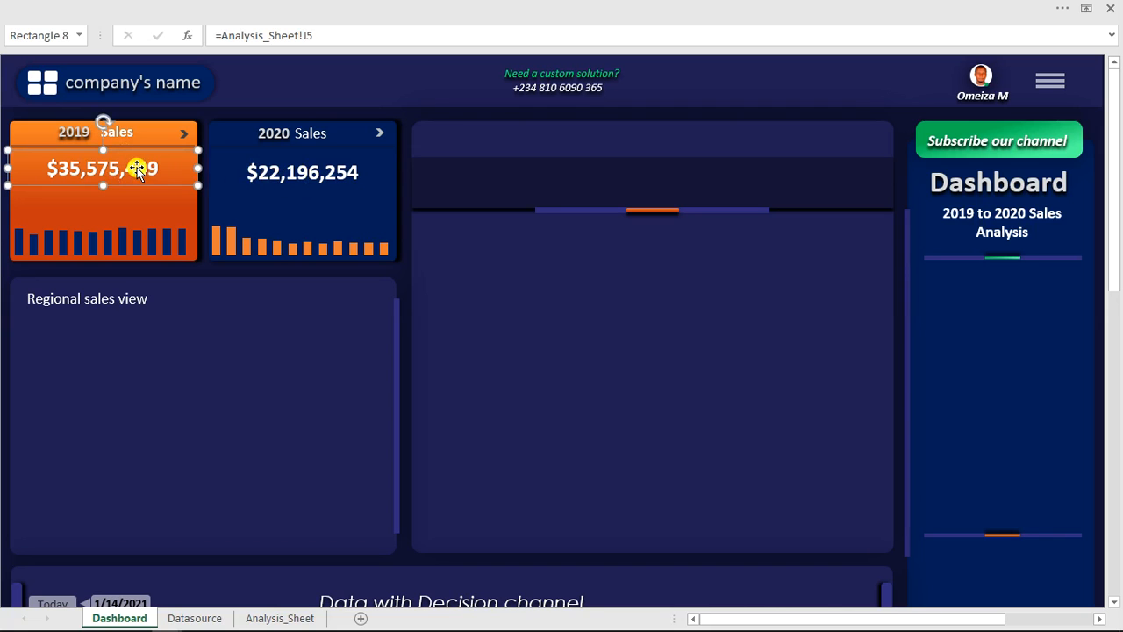
left_click(287, 173, "ctrl")
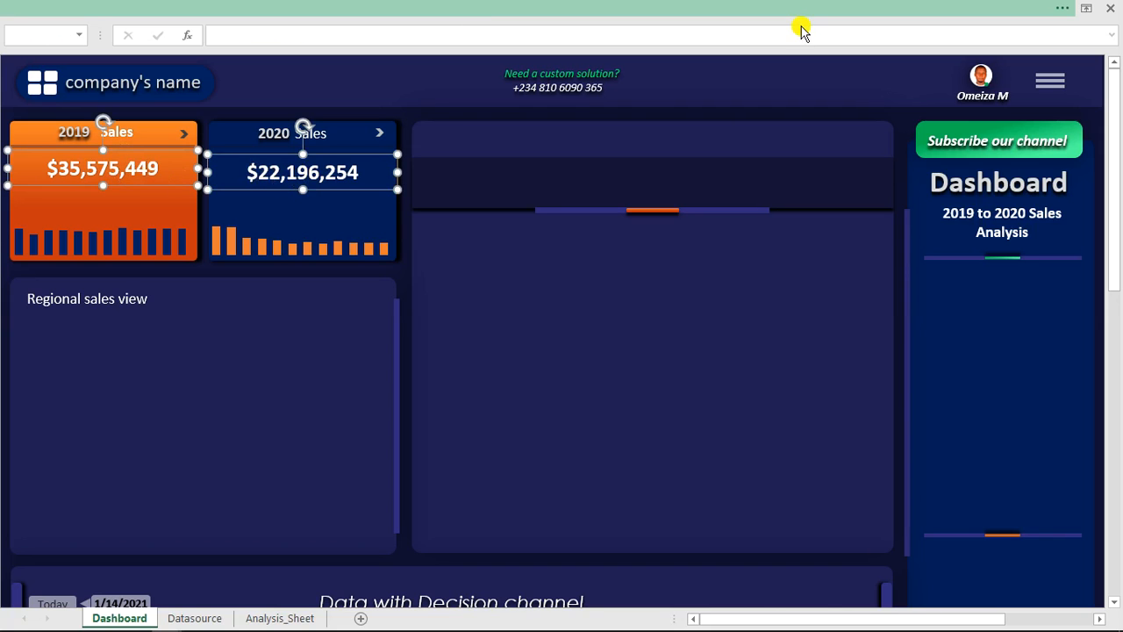
left_click(801, 27)
left_click(762, 40)
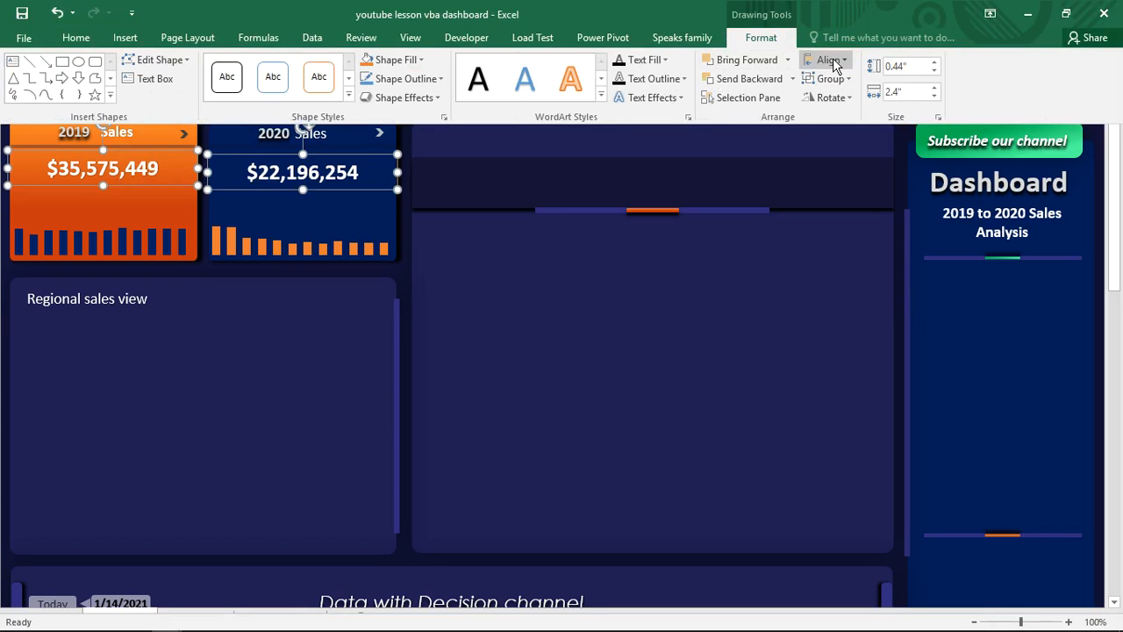
left_click(828, 59)
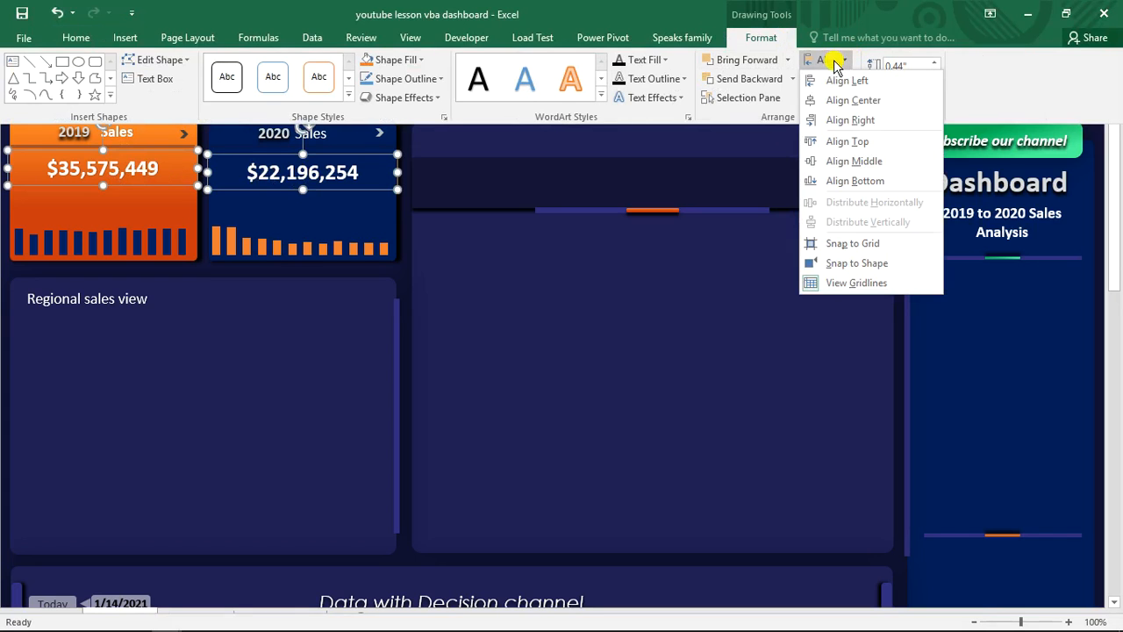
left_click(848, 141)
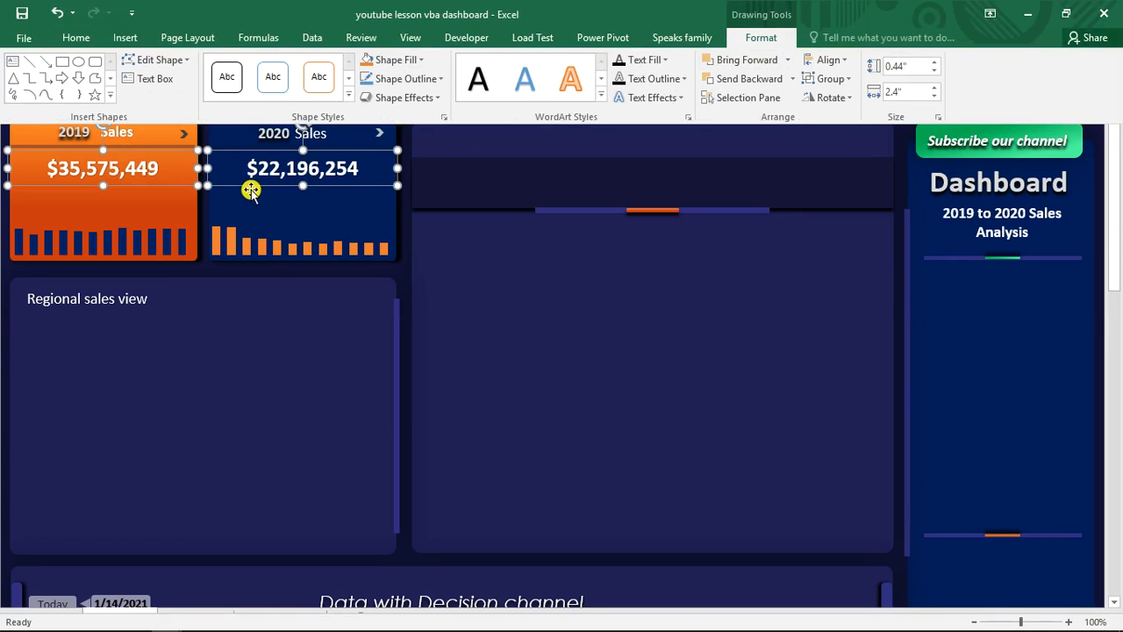
key("ctrl+shift+F1")
- Align the 2019 and 2020 monthly sales column charts on the Dashboard cards with Align Bottom
left_click(166, 230)
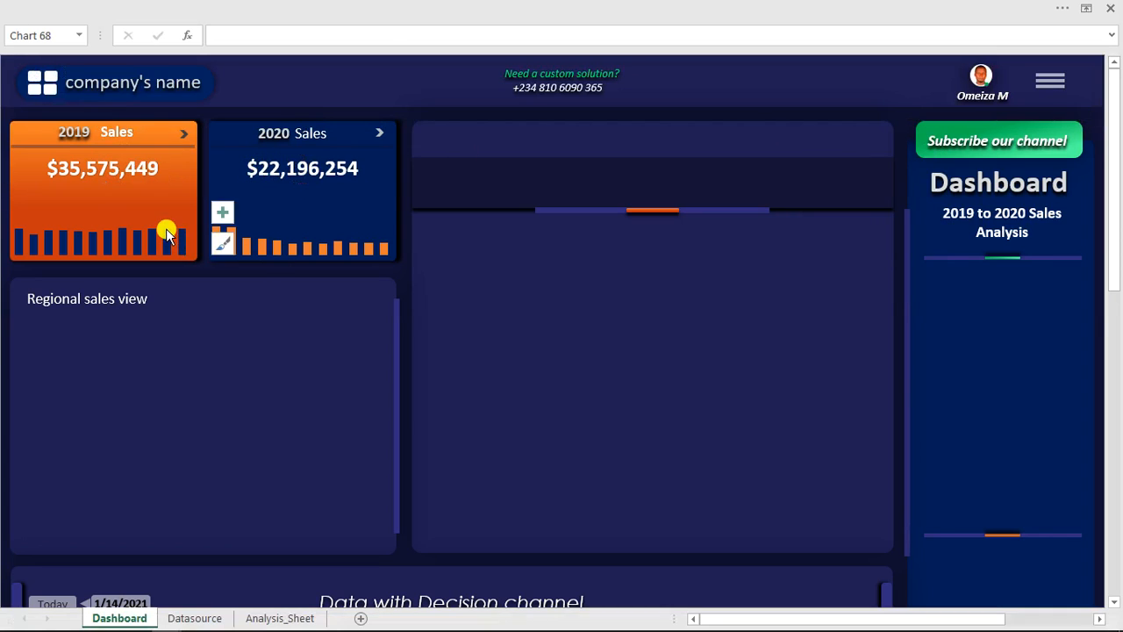
left_click(165, 228)
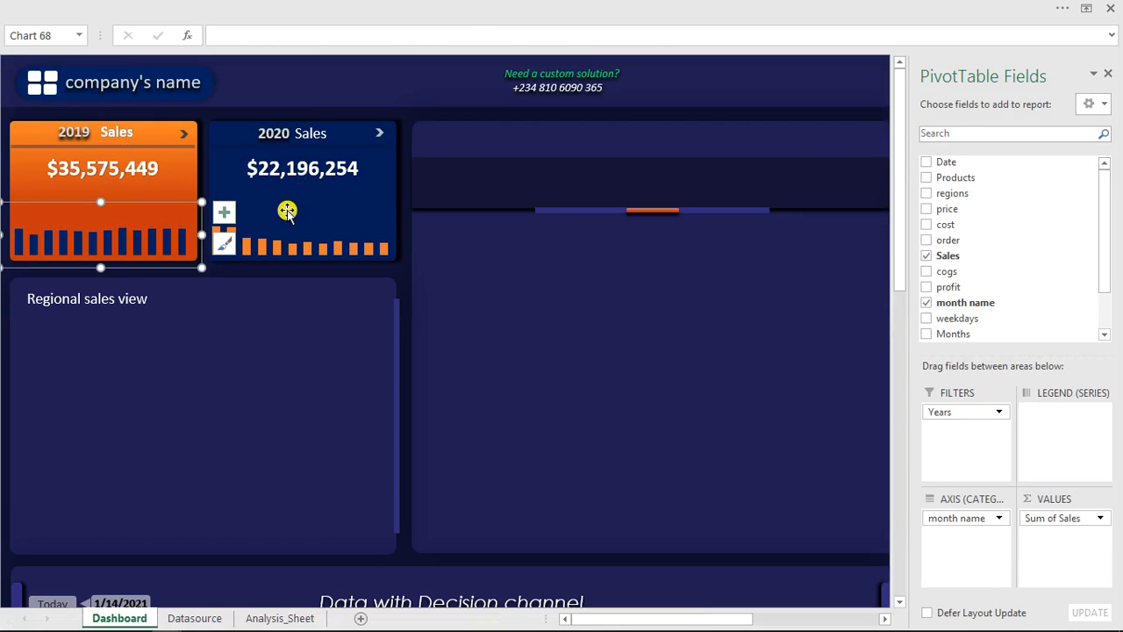
left_click(281, 243)
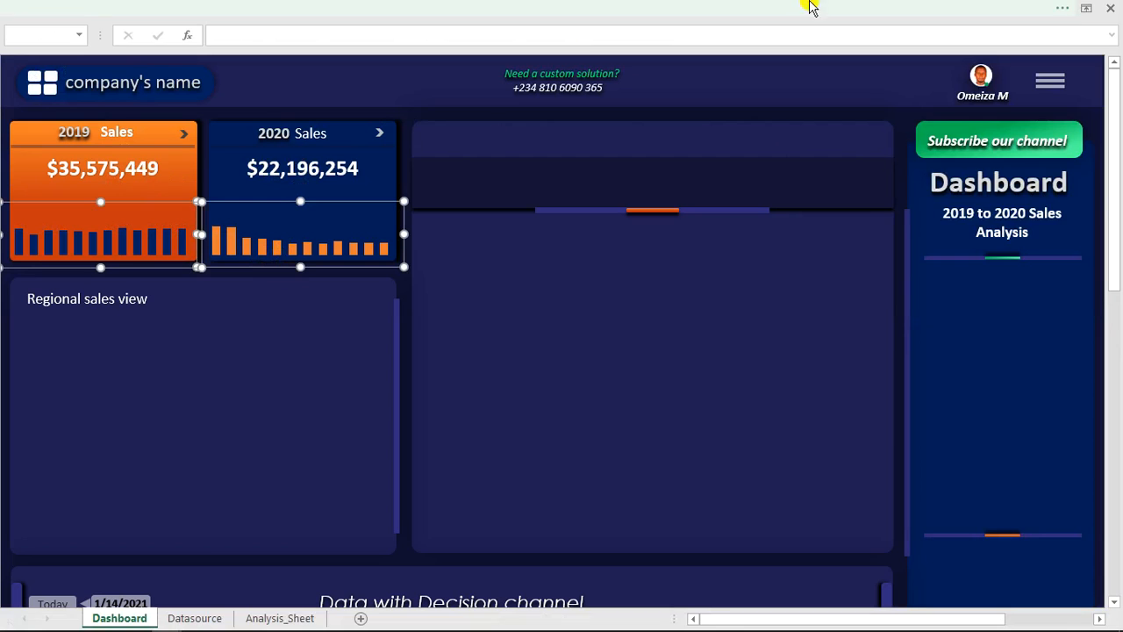
left_click(703, 8)
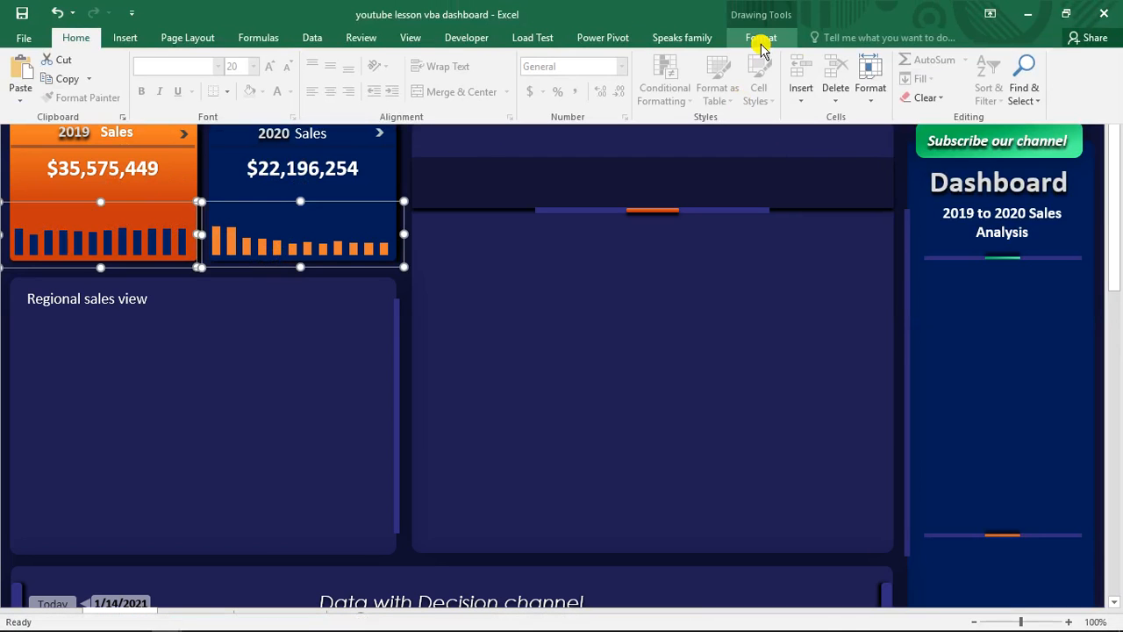
left_click(760, 38)
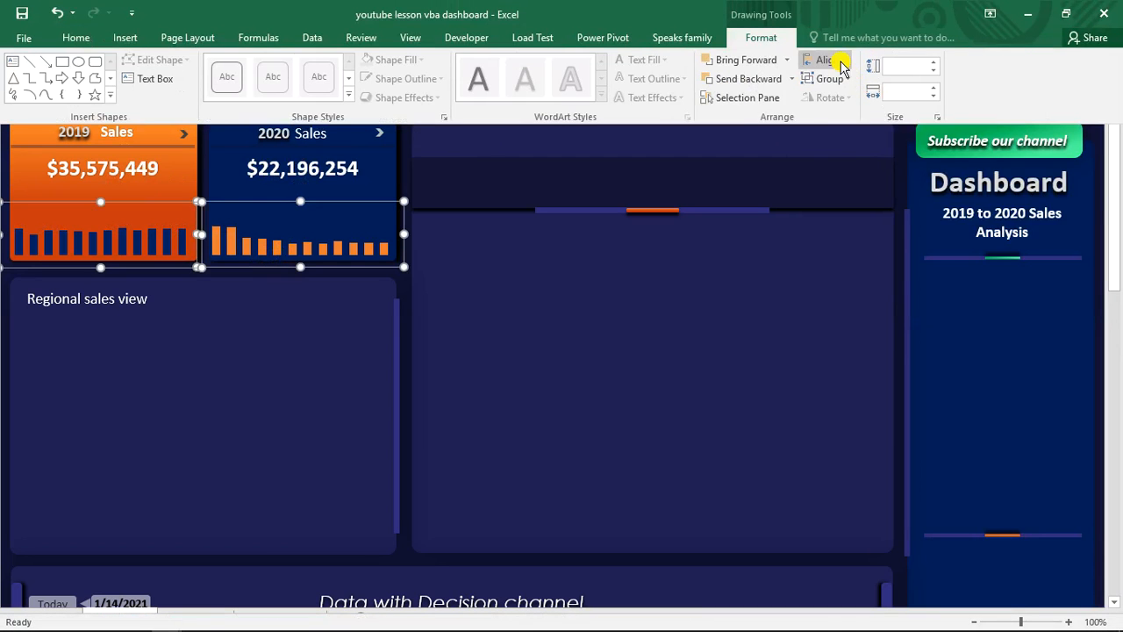
left_click(838, 61)
left_click(849, 182)
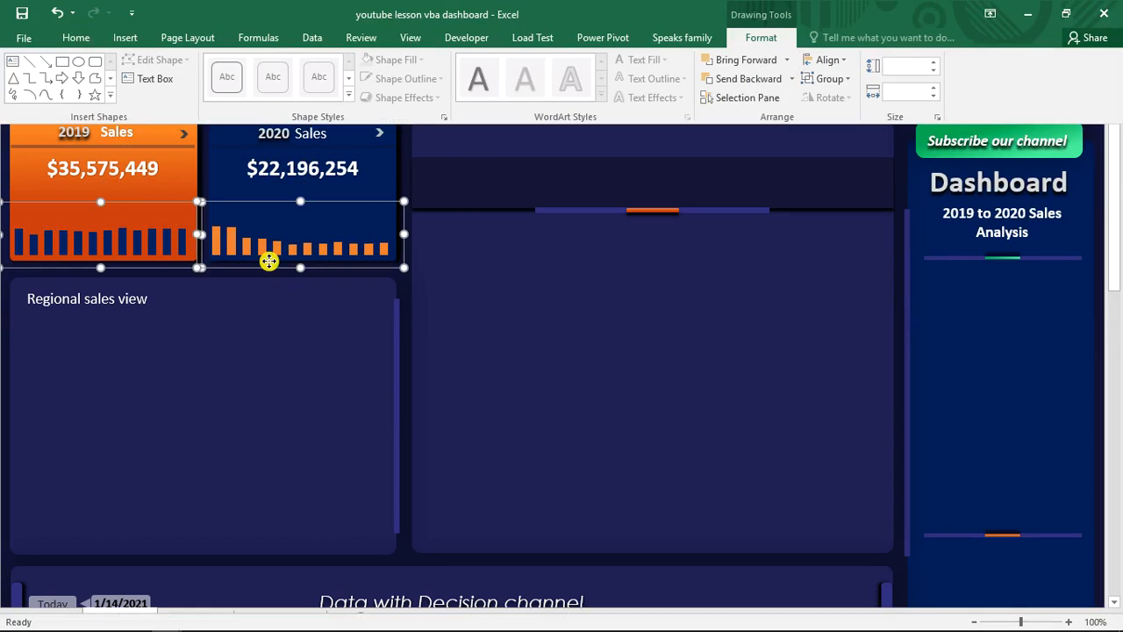
left_click(538, 302)
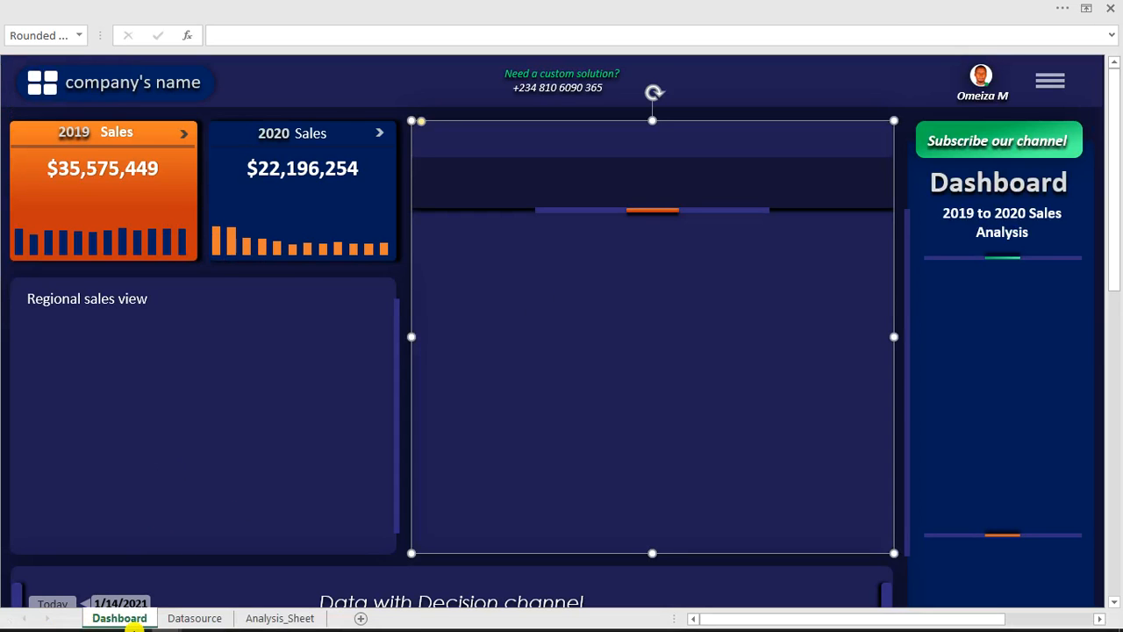
- Examine the regional sales chart and the 2019 and 2020 card toggles in the finished "vba dashboard automated" workbook, then return to the lesson workbook
mouse_move(165, 621)
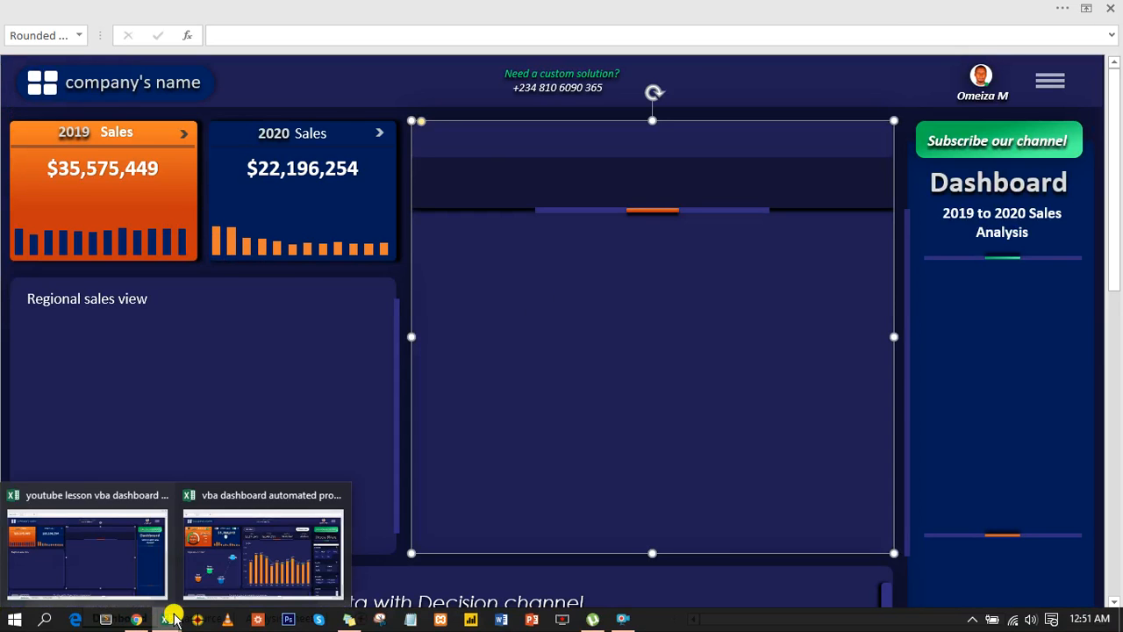
left_click(216, 543)
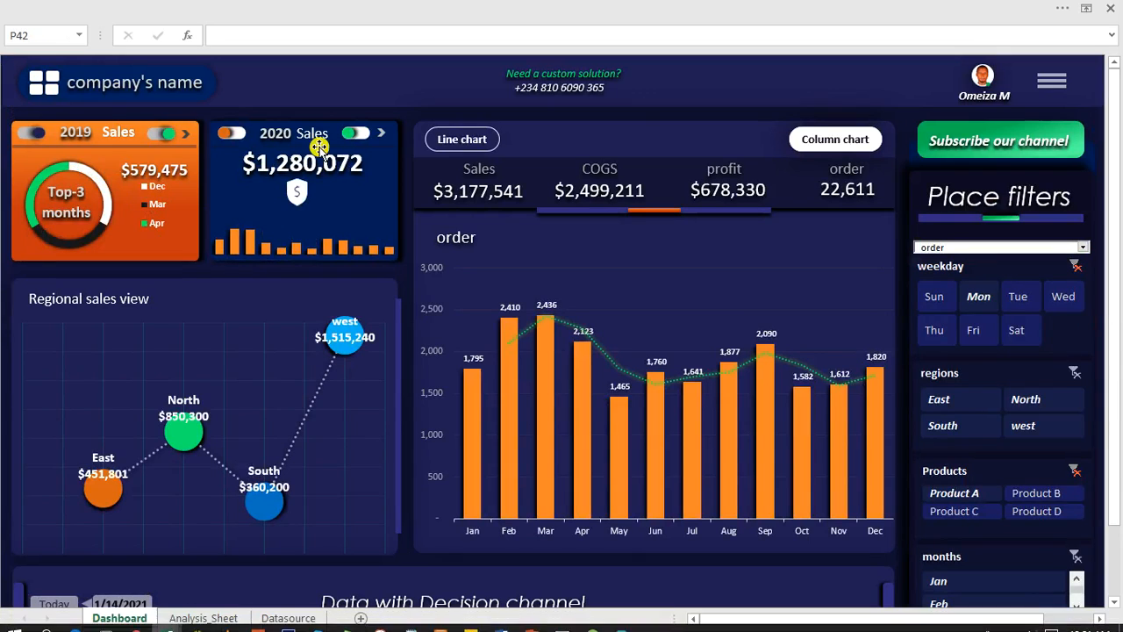
left_click(354, 135)
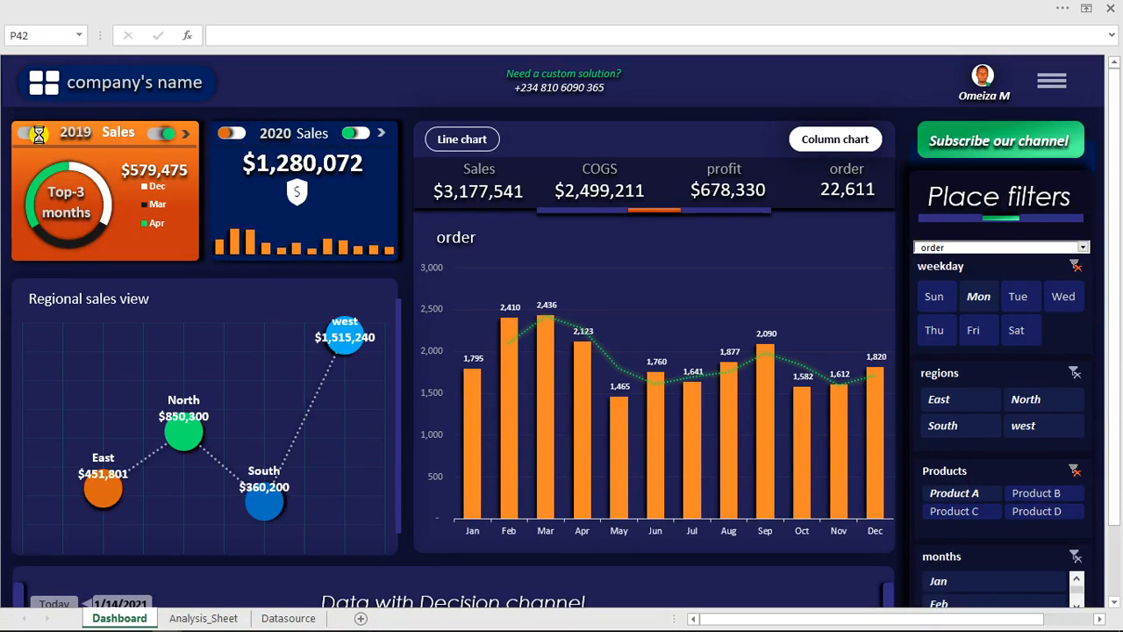
left_click(39, 135)
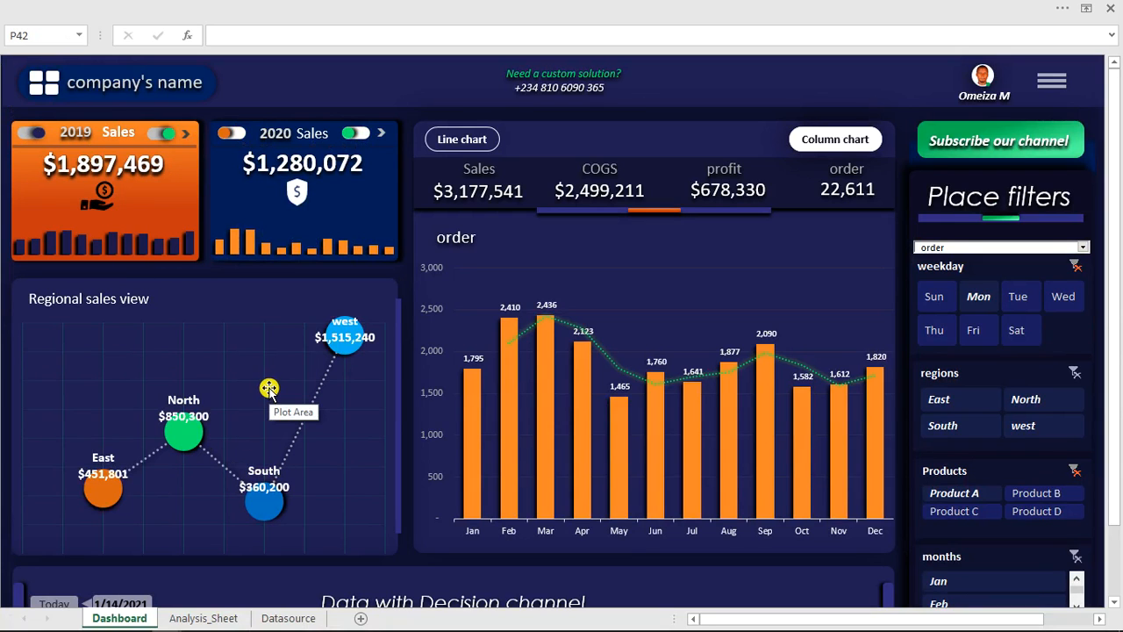
mouse_move(227, 623)
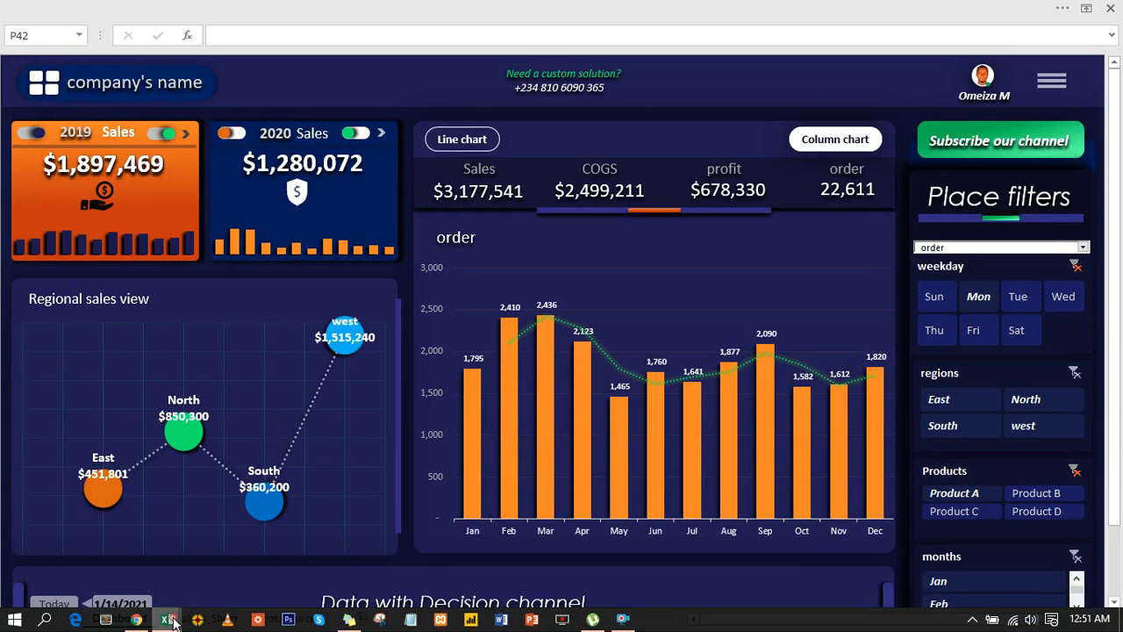
mouse_move(173, 621)
left_click(104, 542)
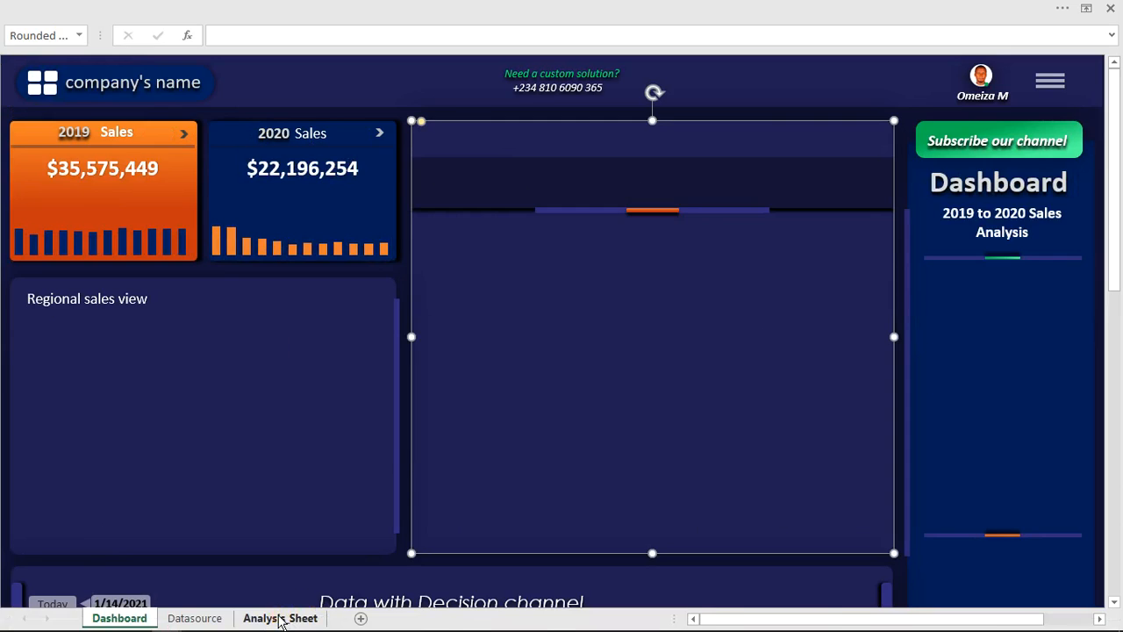
- Copy the 2020 Top 3 months PivotTable in T2:U7 of Analysis_Sheet and paste it at Y2
left_click(281, 619)
left_click(638, 420)
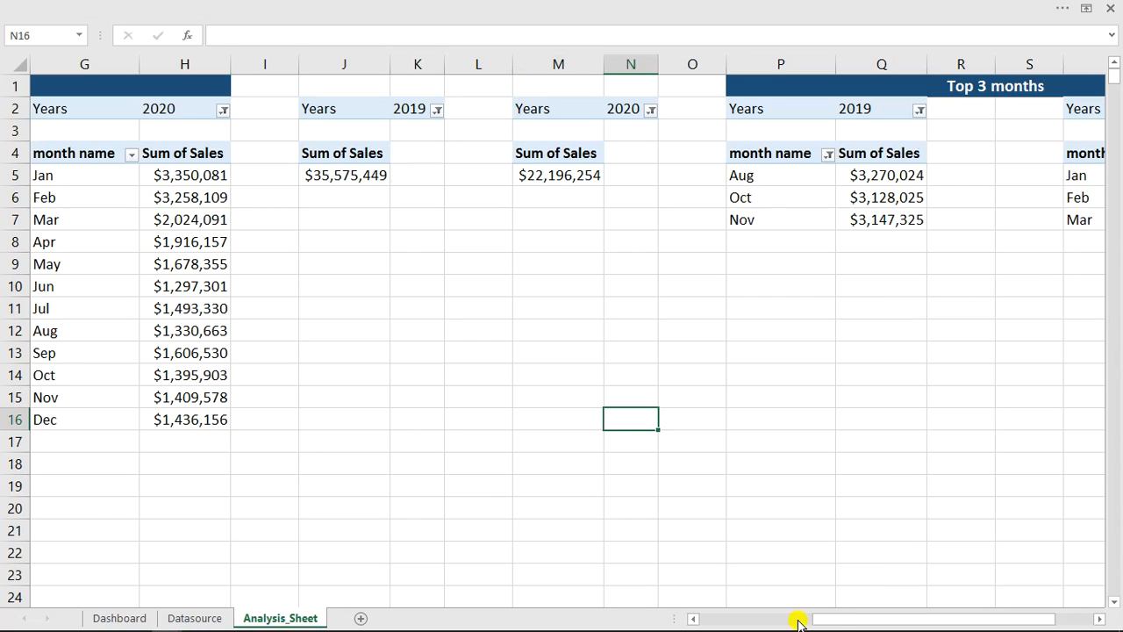
left_click_drag(845, 619, 954, 614)
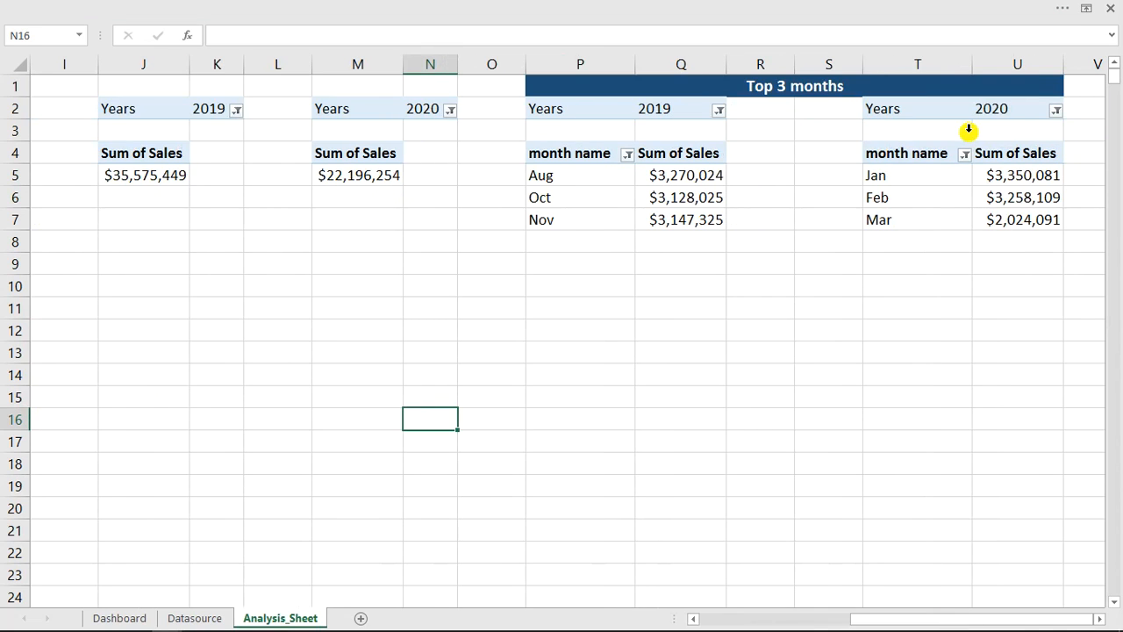
left_click_drag(907, 109, 1044, 223)
key("ctrl+c")
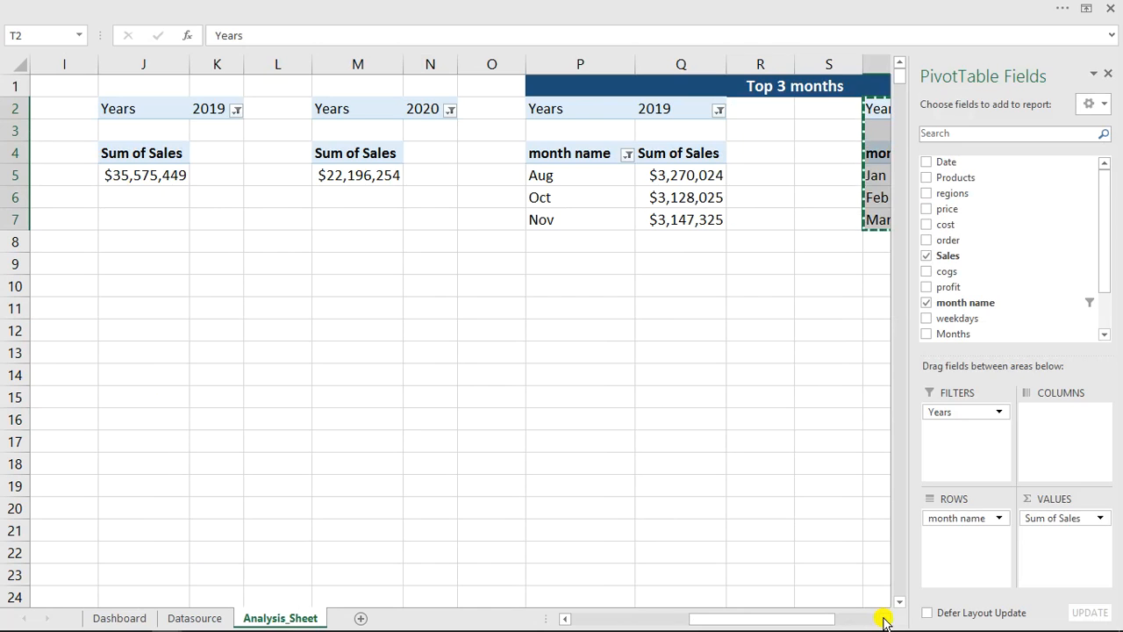
scroll(885, 621, "right", 8)
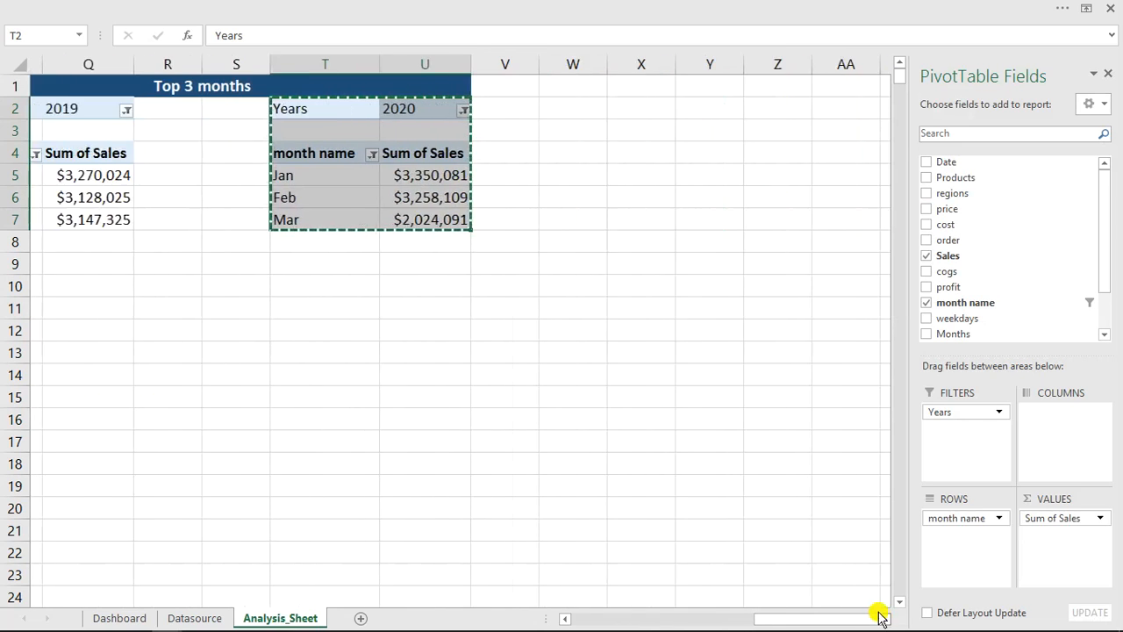
scroll(882, 617, "right", 1)
left_click(592, 106)
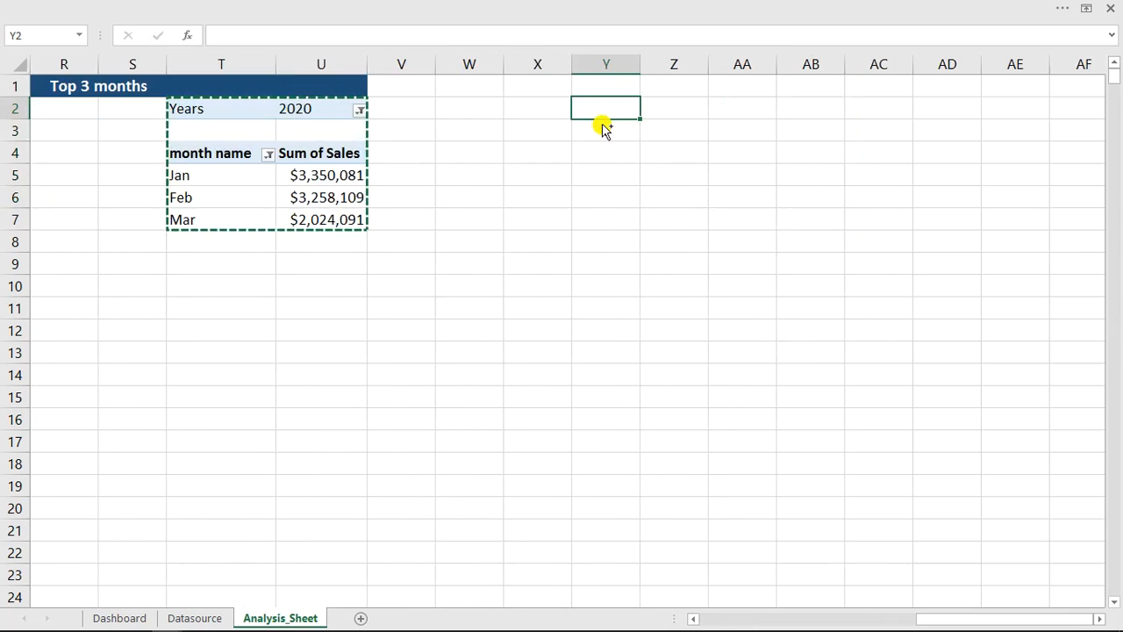
key("ctrl+v")
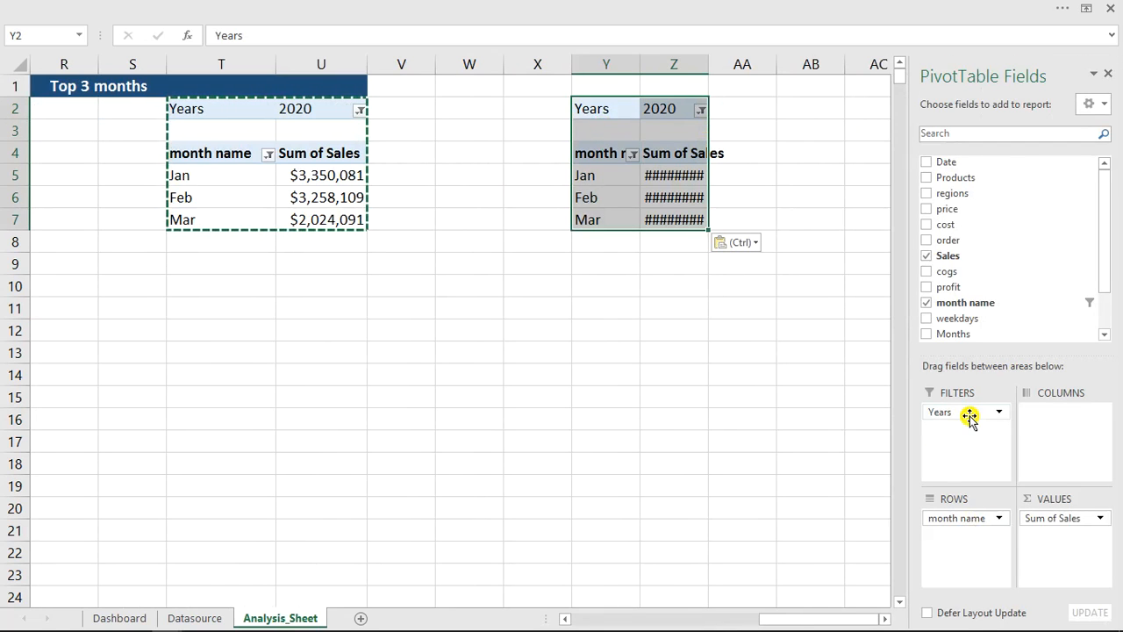
- Remove the Years filter and month name rows from the pasted PivotTable and add regions as its row field
left_click_drag(969, 412, 744, 416)
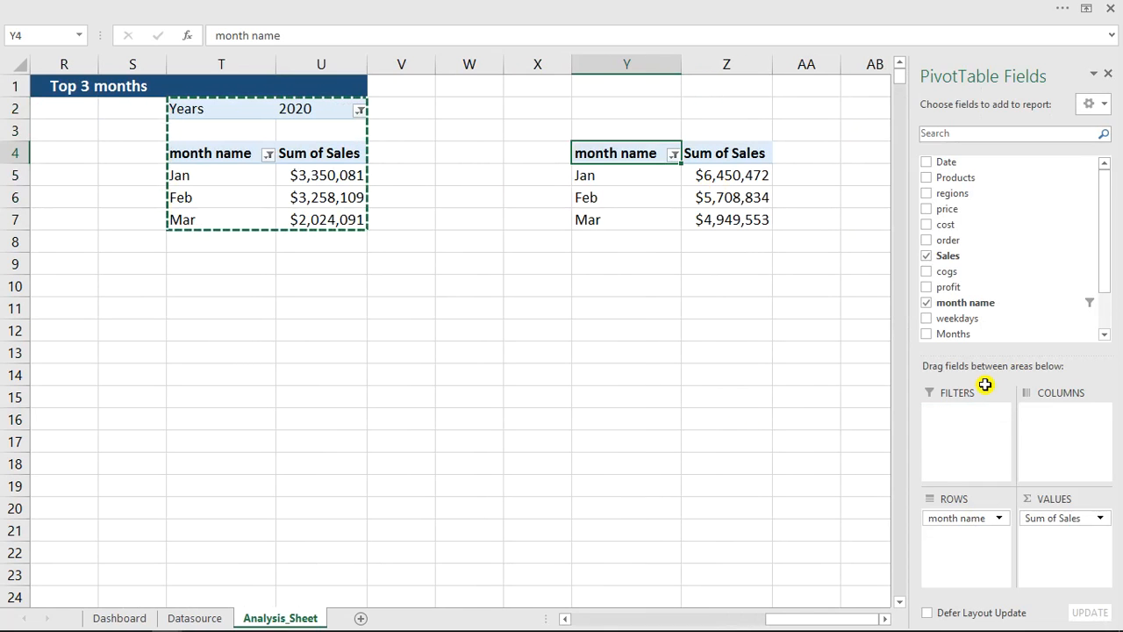
left_click_drag(718, 473, 717, 468)
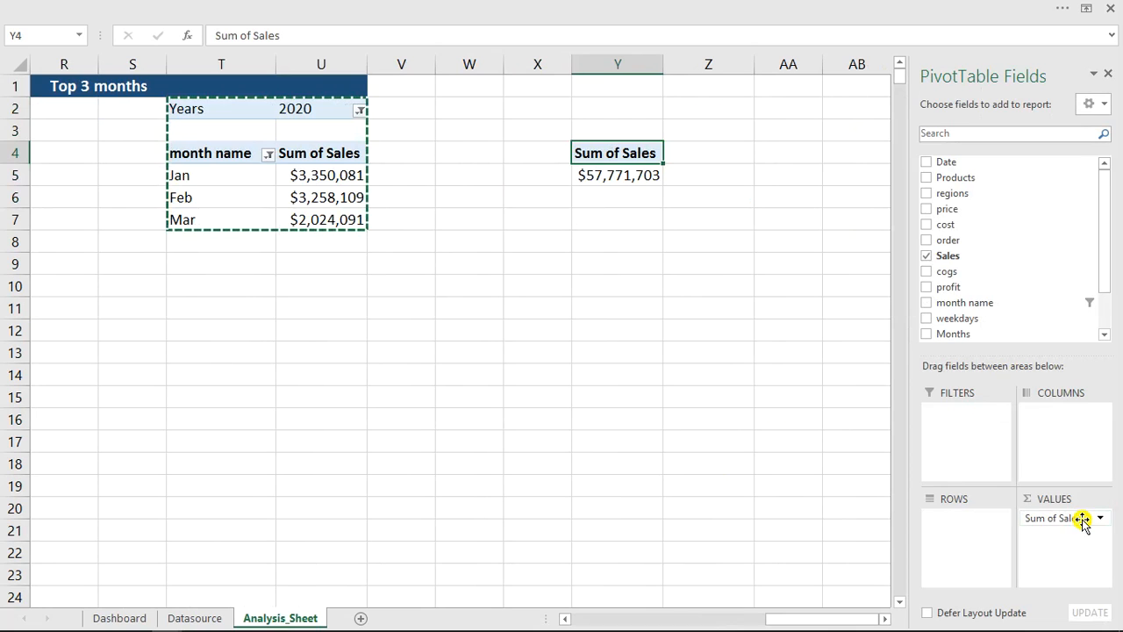
left_click(926, 193)
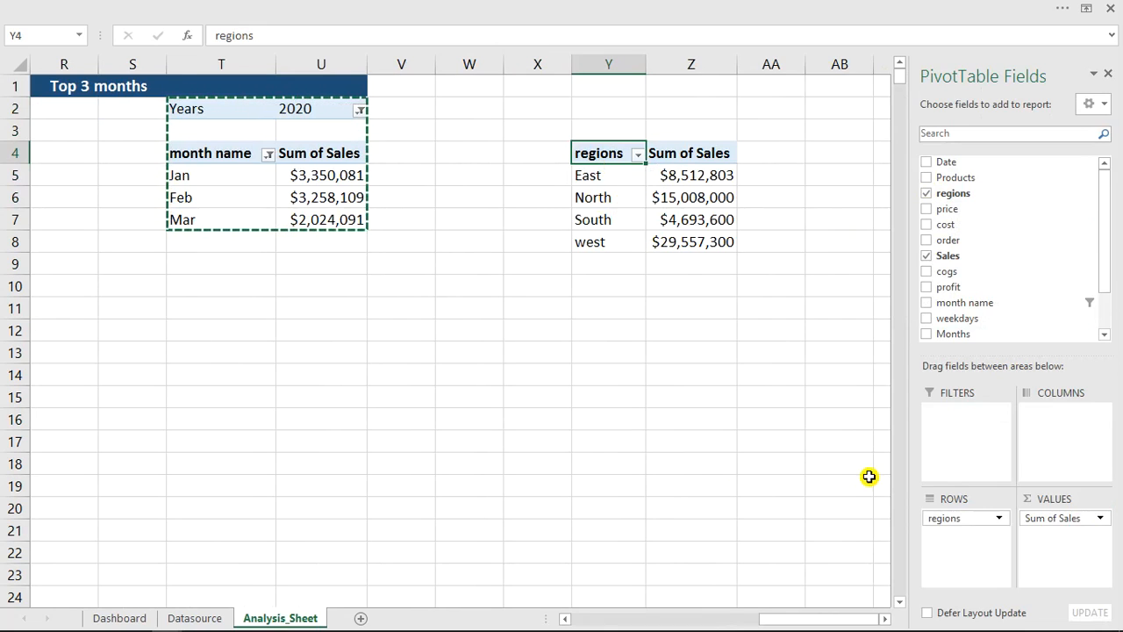
- Try to insert an X Y (Scatter) or Bubble PivotChart from the regional sales PivotTable, then cancel the chart insertion
left_click(886, 619)
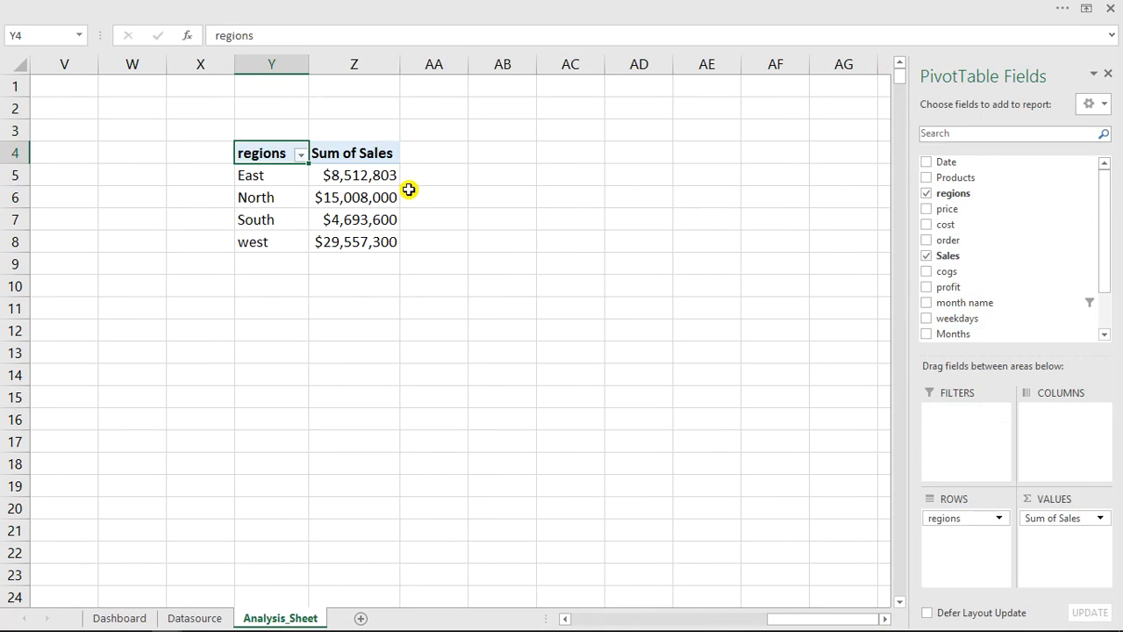
left_click(365, 212)
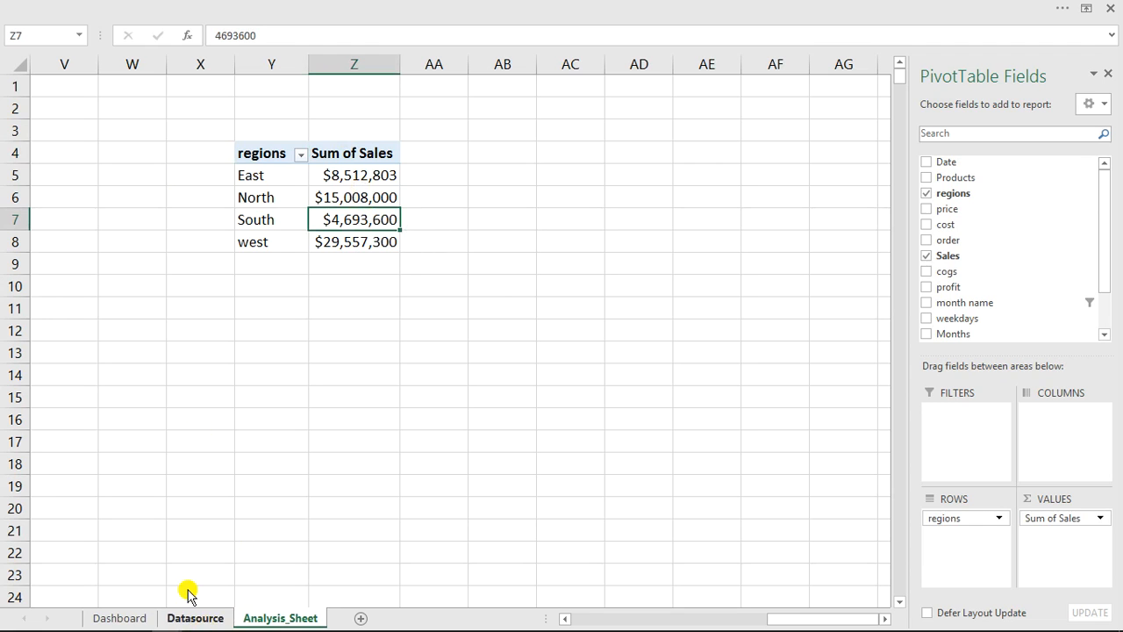
left_click(490, 8)
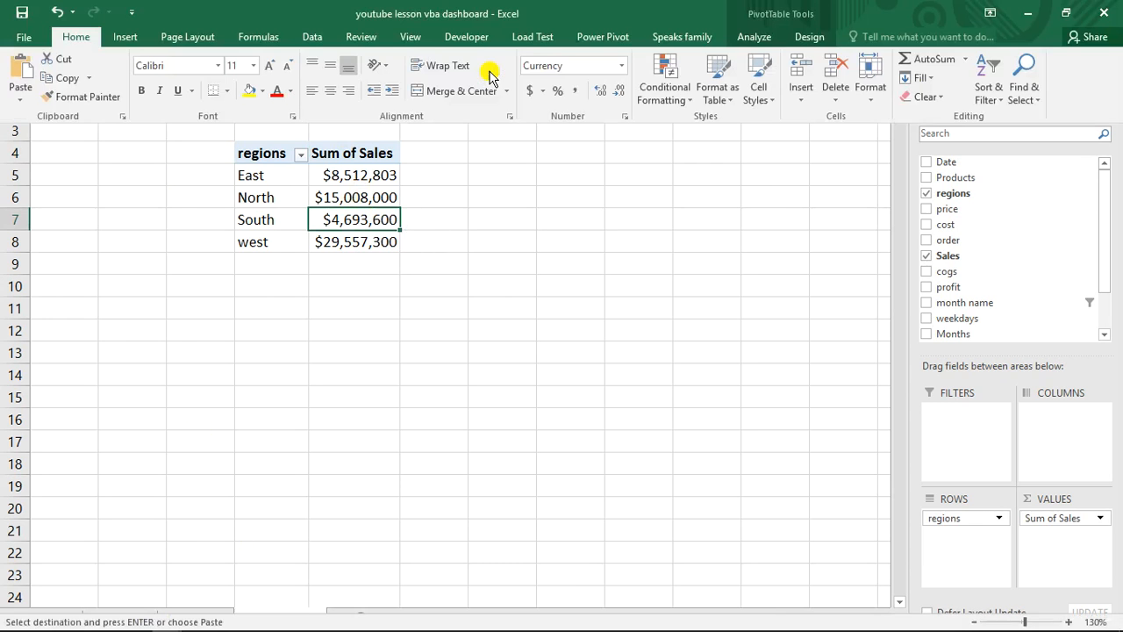
left_click(756, 37)
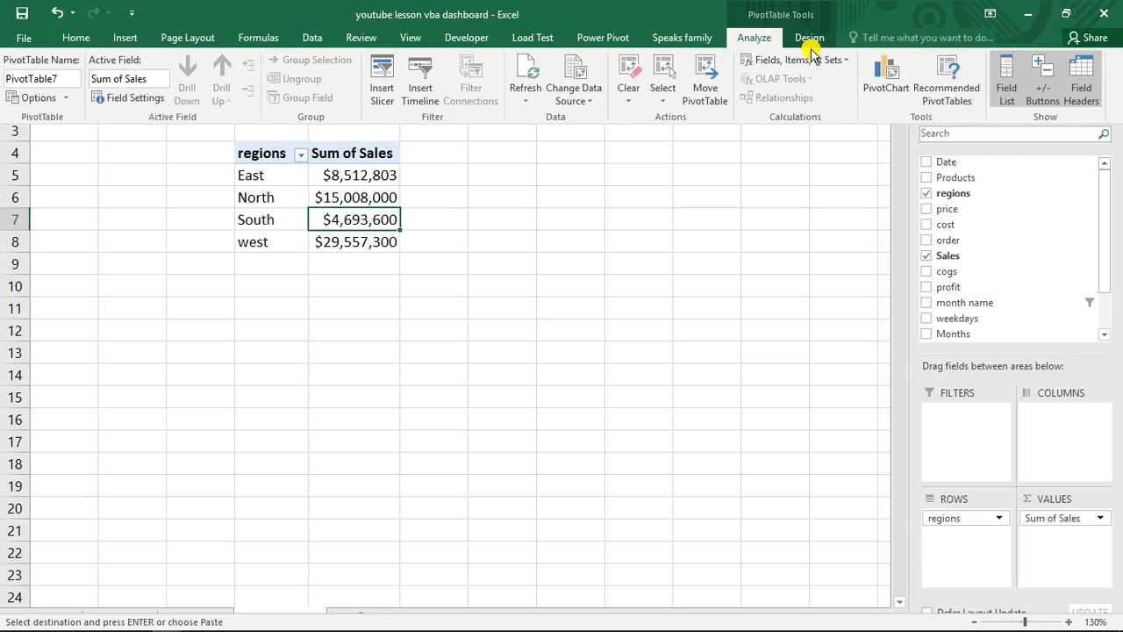
left_click(896, 74)
mouse_move(240, 248)
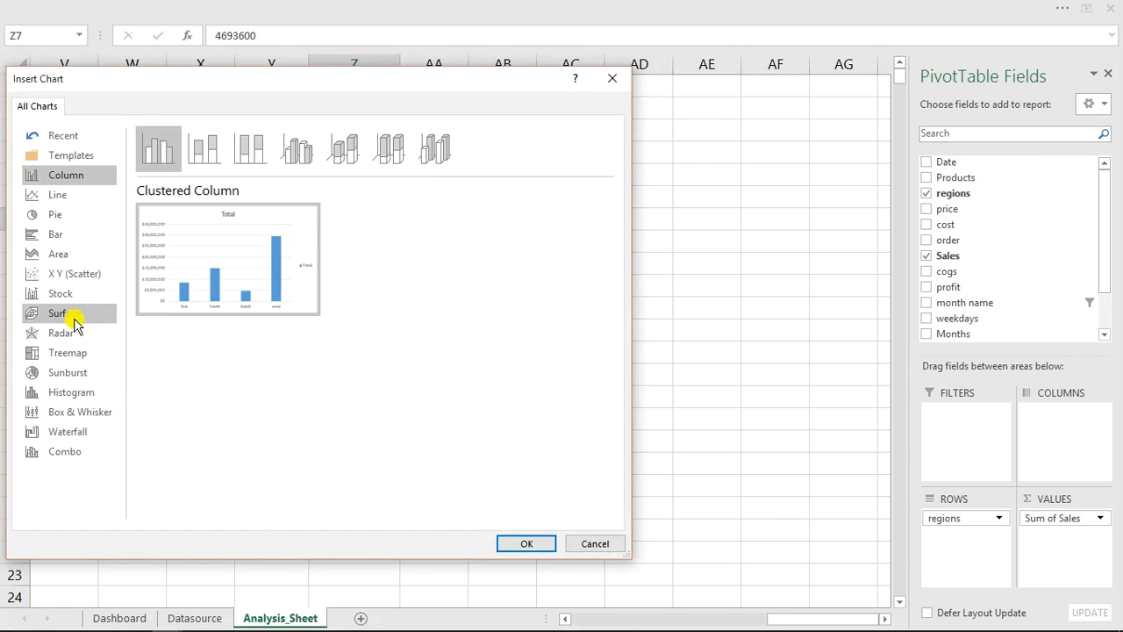
left_click(66, 277)
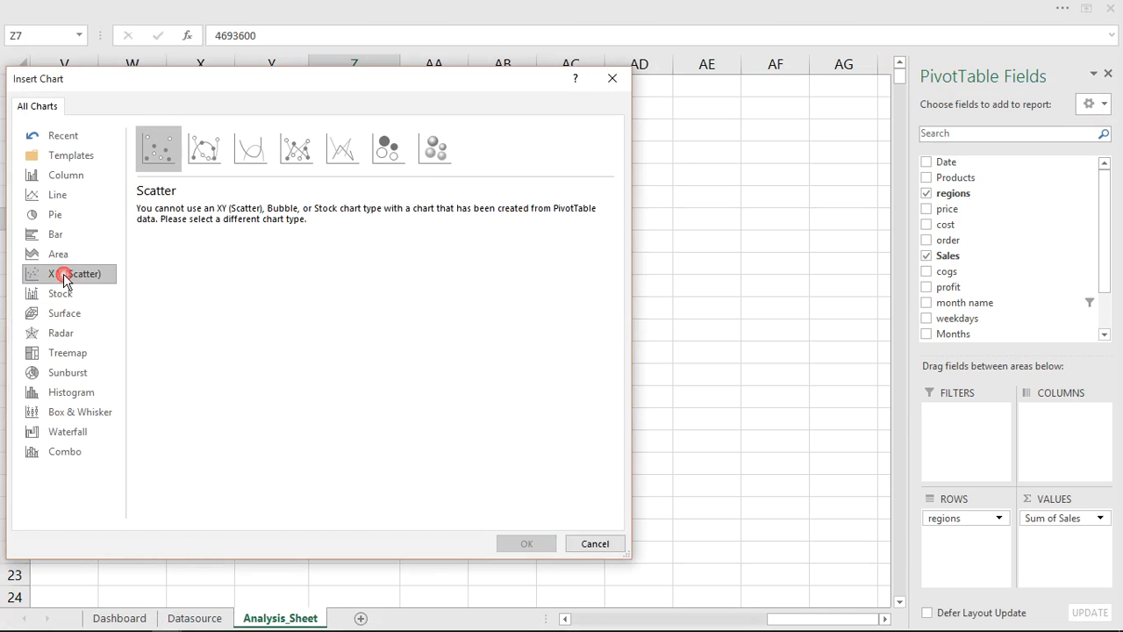
left_click(261, 151)
left_click(297, 149)
left_click(388, 150)
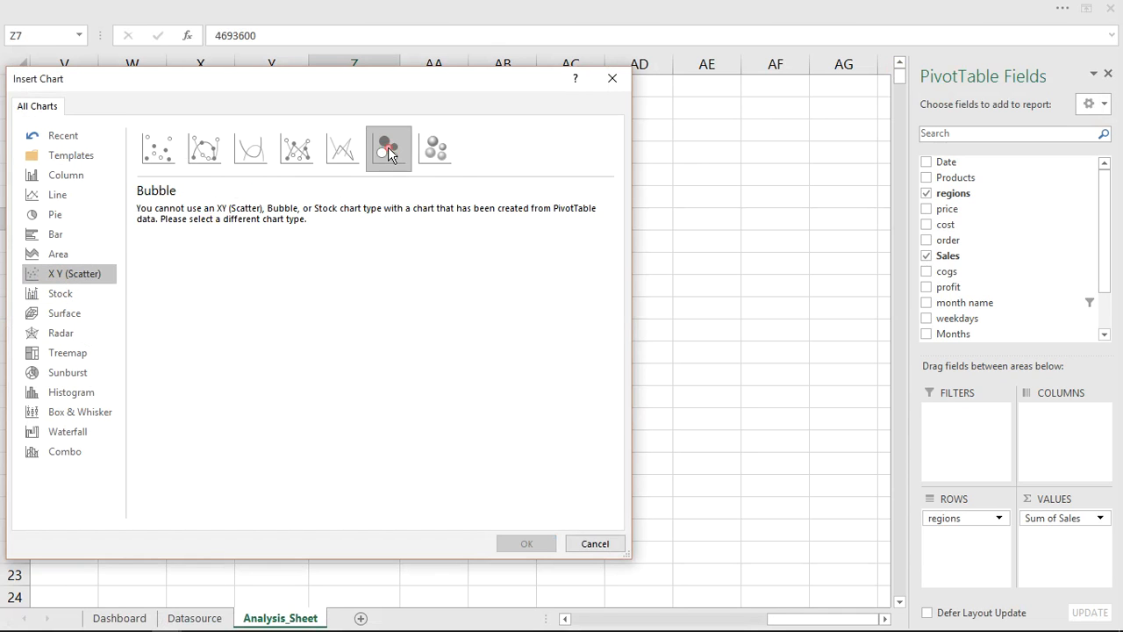
left_click(595, 544)
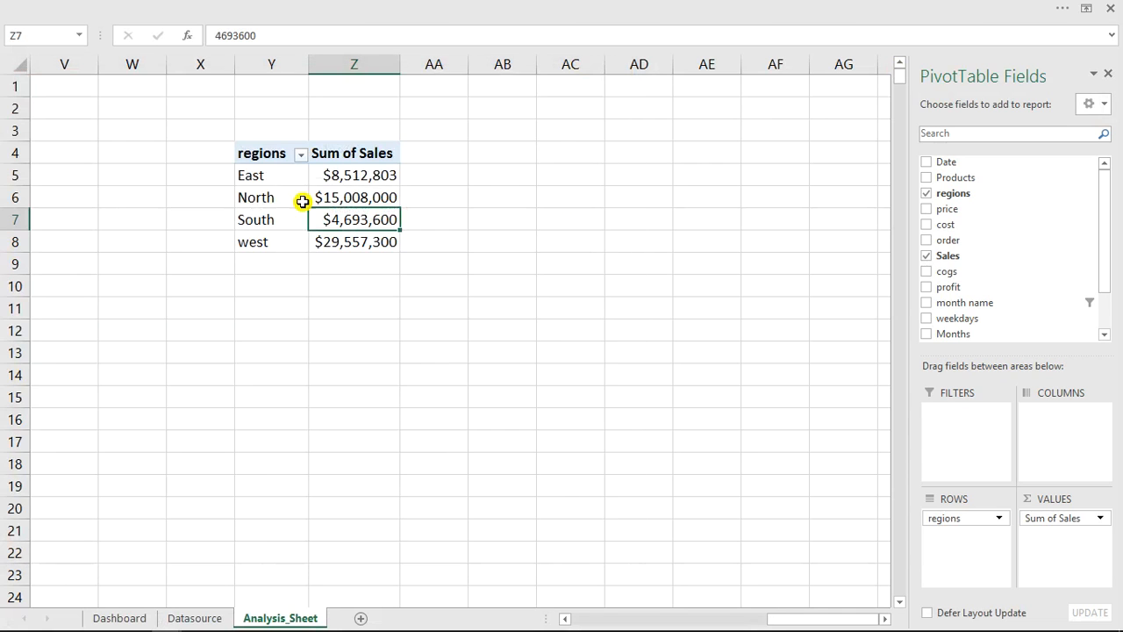
- Copy the regional sales PivotTable in Y4:Z8, paste it as a link at AB4, and fit column AC to its contents
left_click_drag(261, 153, 371, 240)
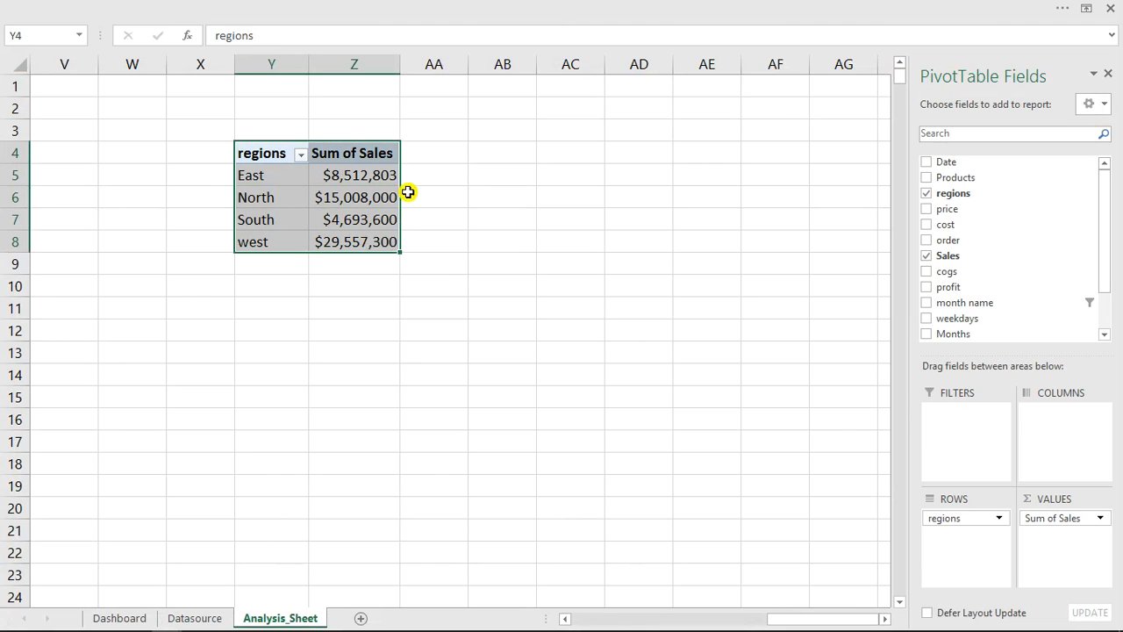
right_click(367, 155)
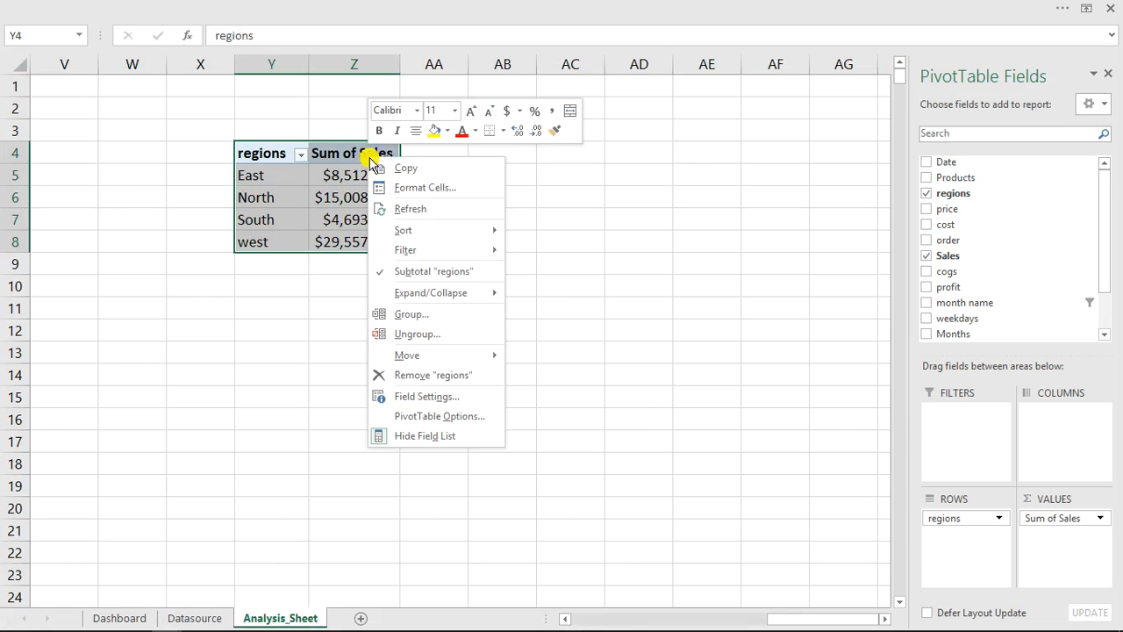
left_click(408, 168)
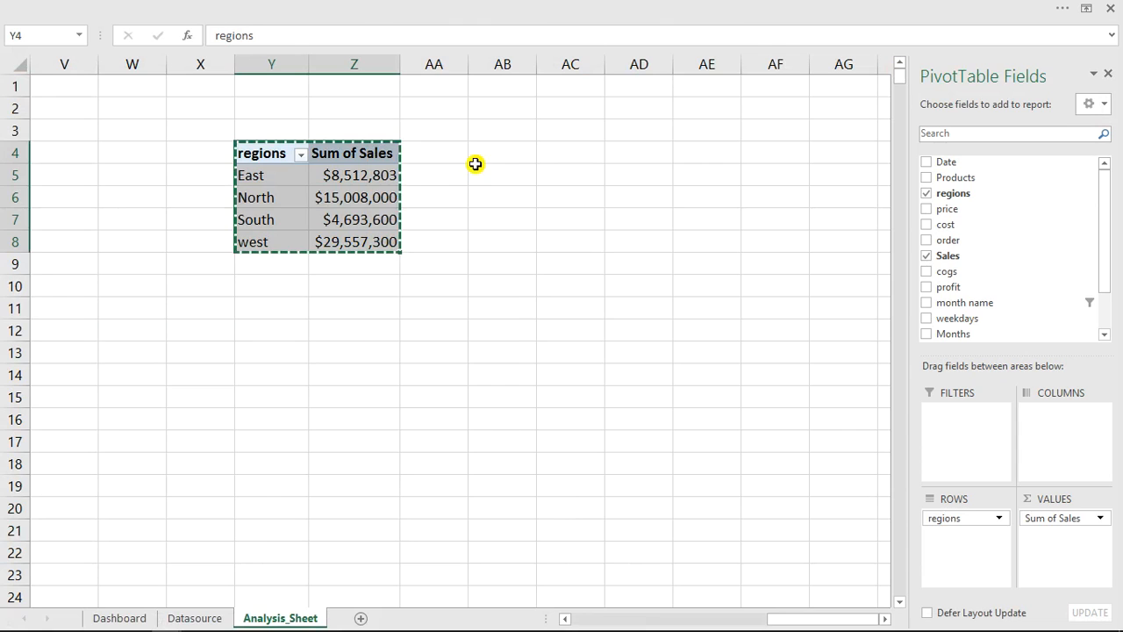
left_click(503, 157)
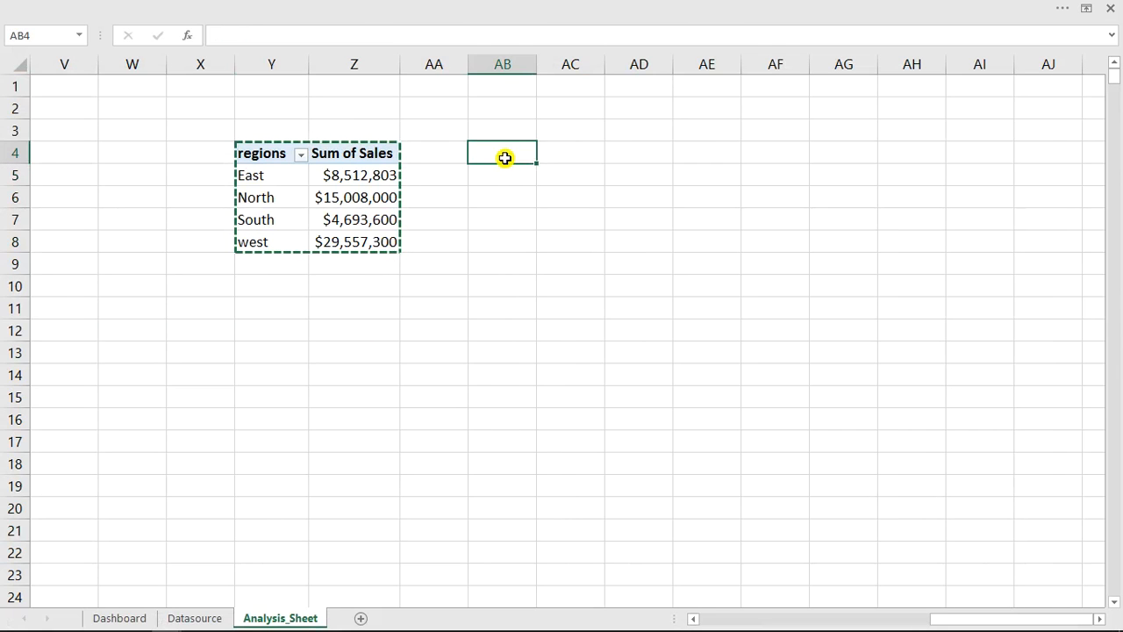
right_click(505, 157)
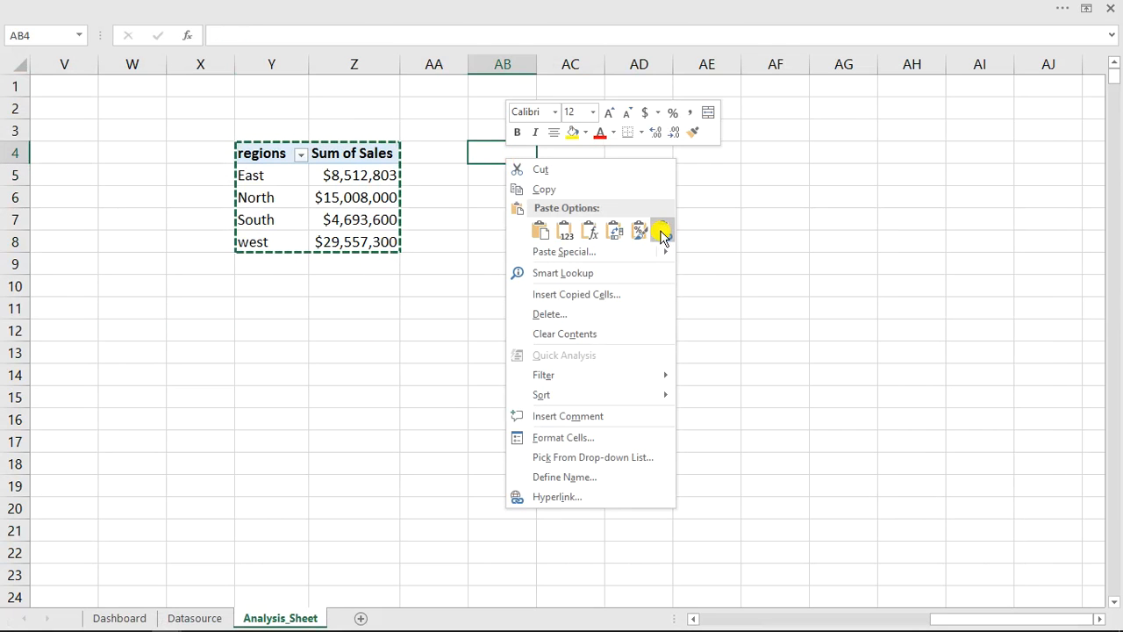
left_click(662, 231)
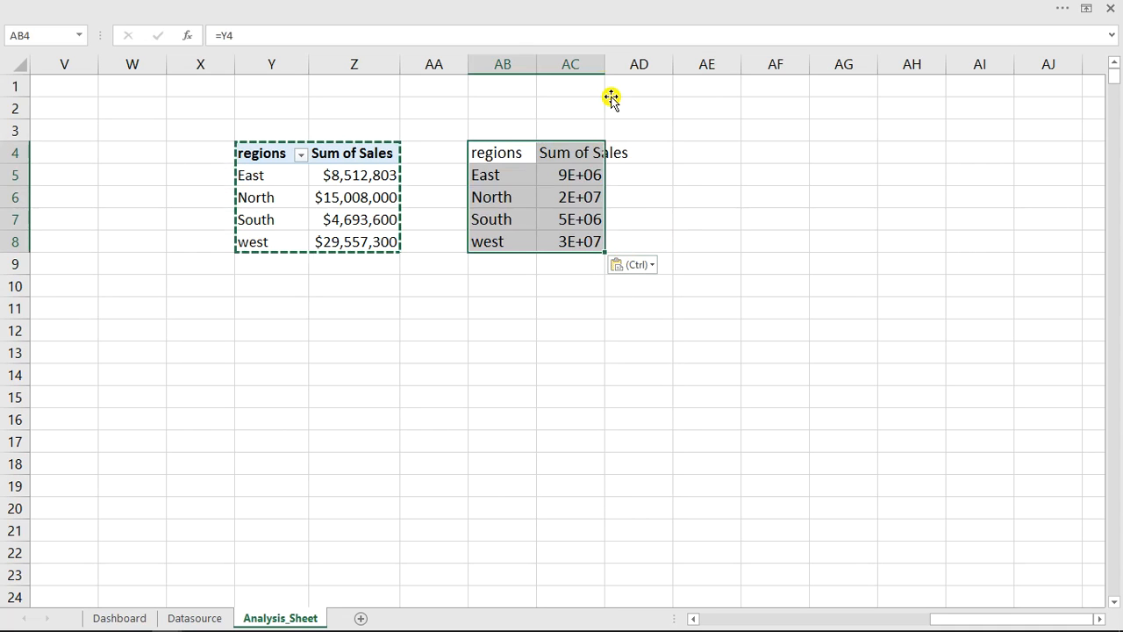
double_click(603, 61)
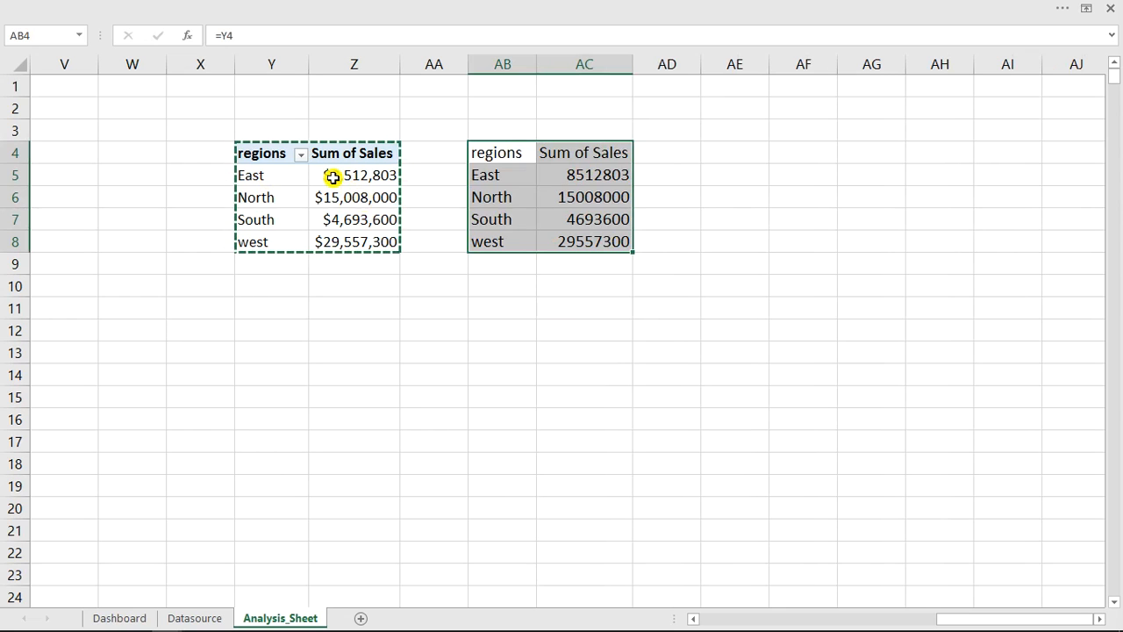
left_click_drag(352, 176, 343, 239)
left_click_drag(575, 175, 579, 226)
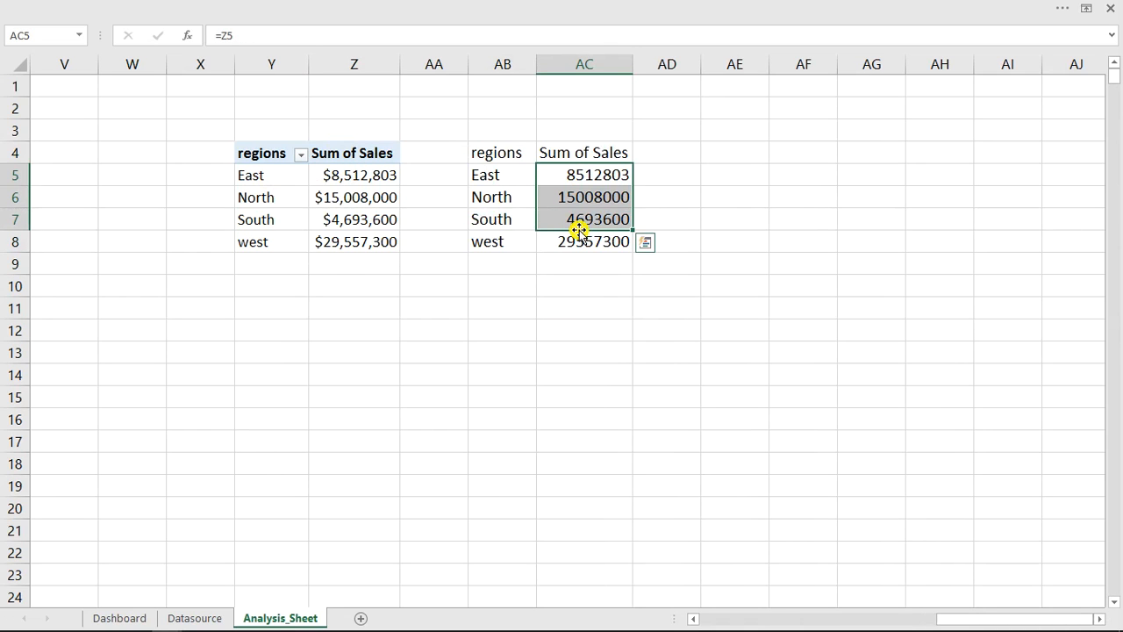
left_click(345, 191)
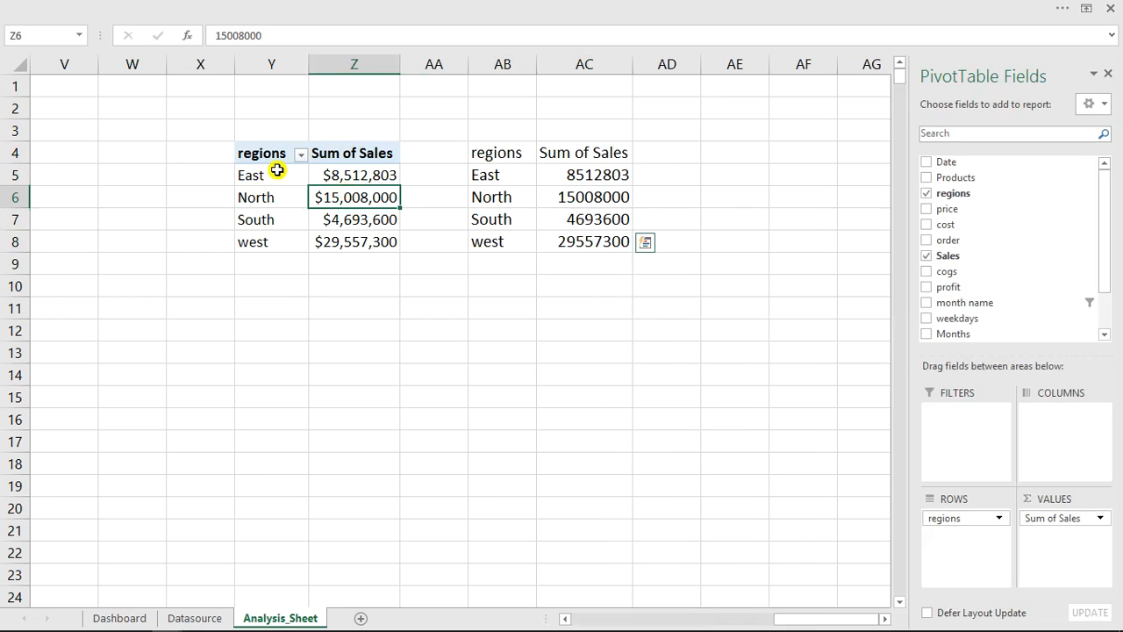
- Rename the PivotTable's regions header in Y4 to "Sales regions" and fit column AB to the linked header
left_click(265, 155)
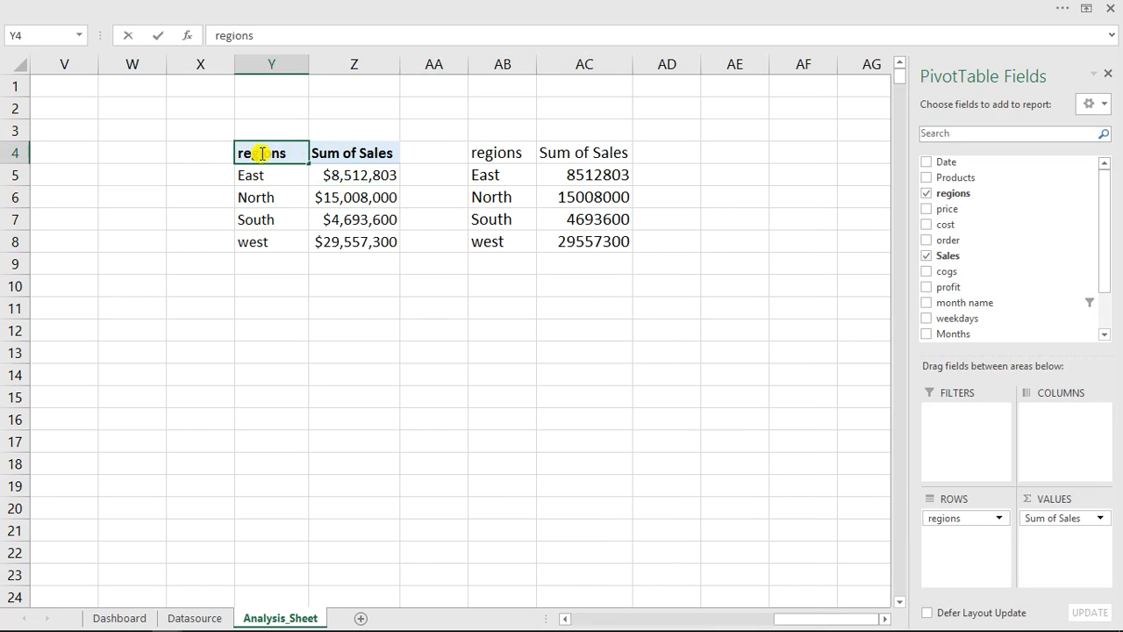
left_click_drag(239, 152, 386, 158)
type("sa")
key("BackSpace")
key("BackSpace")
type("S")
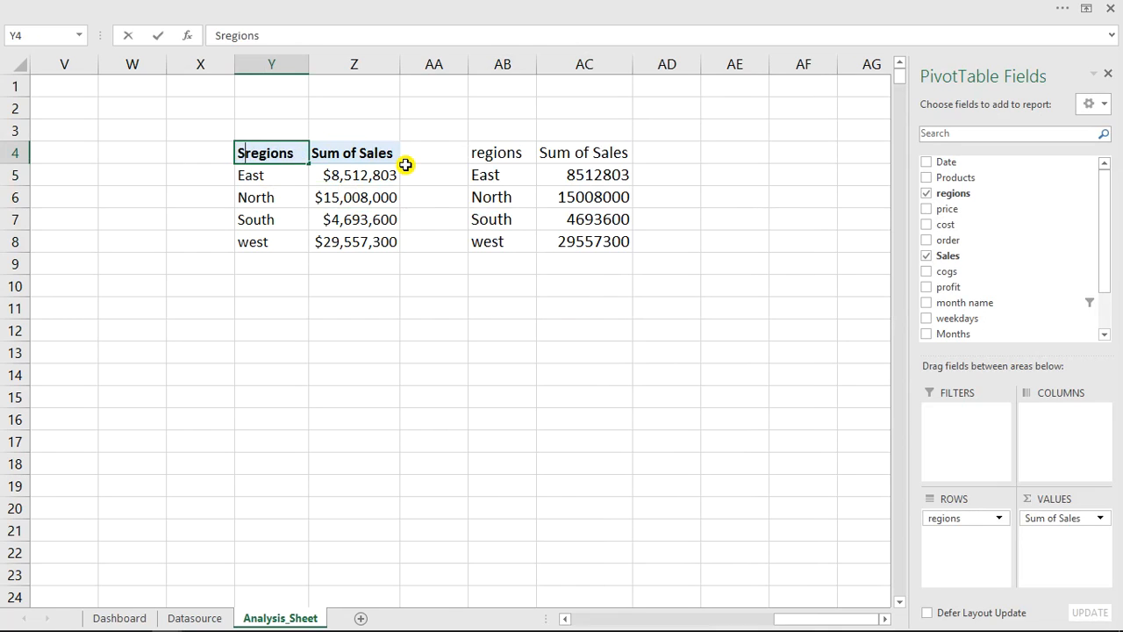
type("ales")
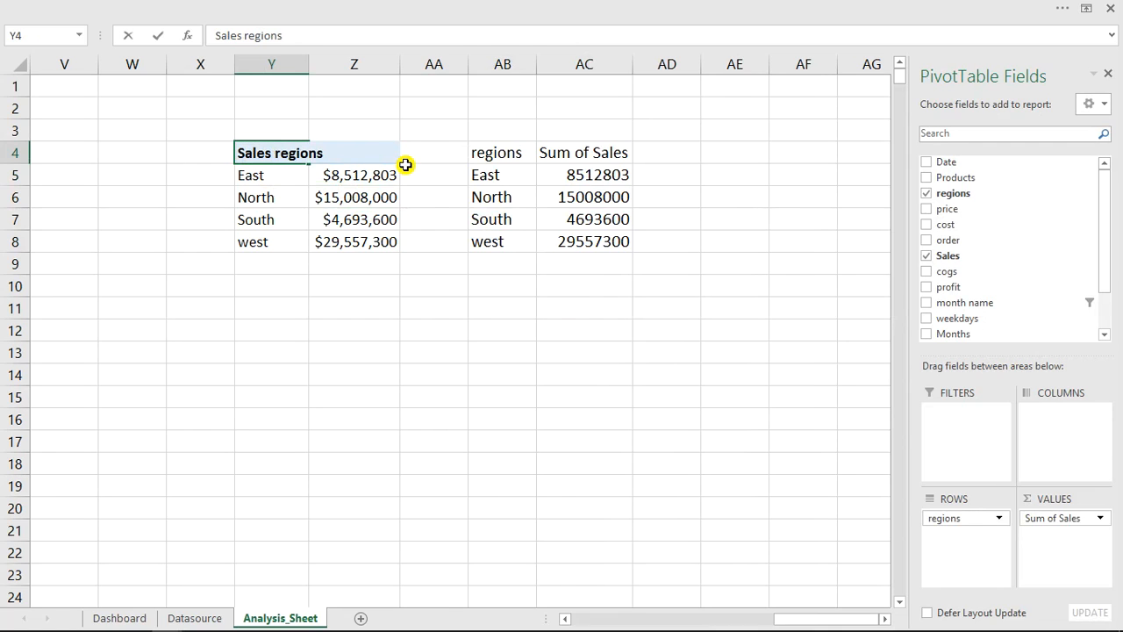
key("Return")
left_click(520, 158)
double_click(537, 59)
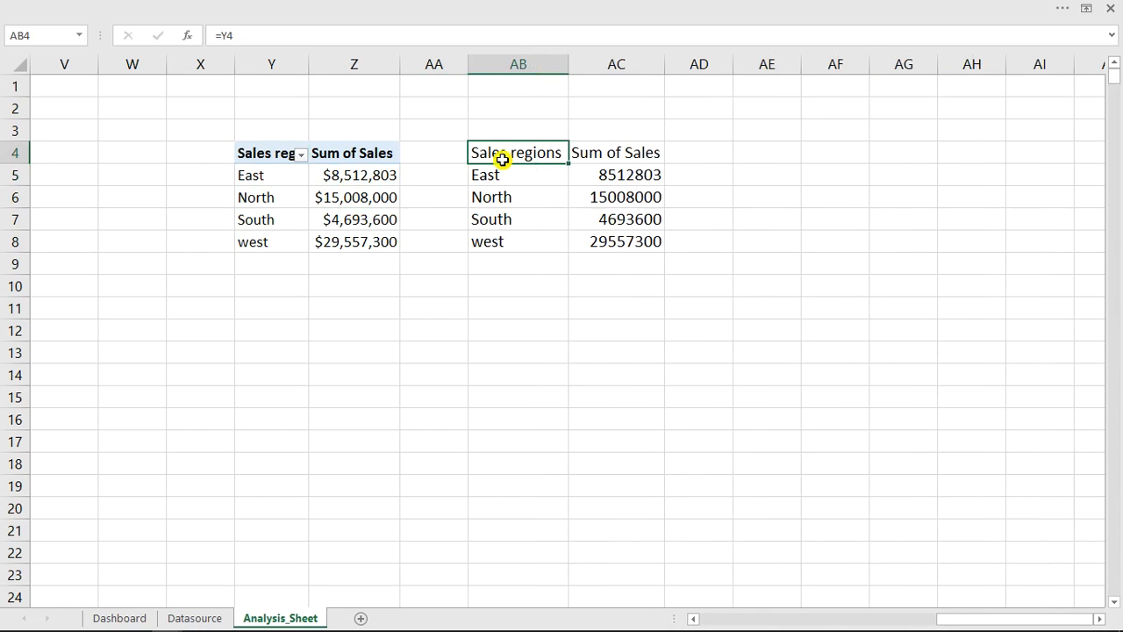
- Insert a markers-only Scatter chart from the linked regional sales range AB4:AC8
left_click_drag(509, 152, 622, 237)
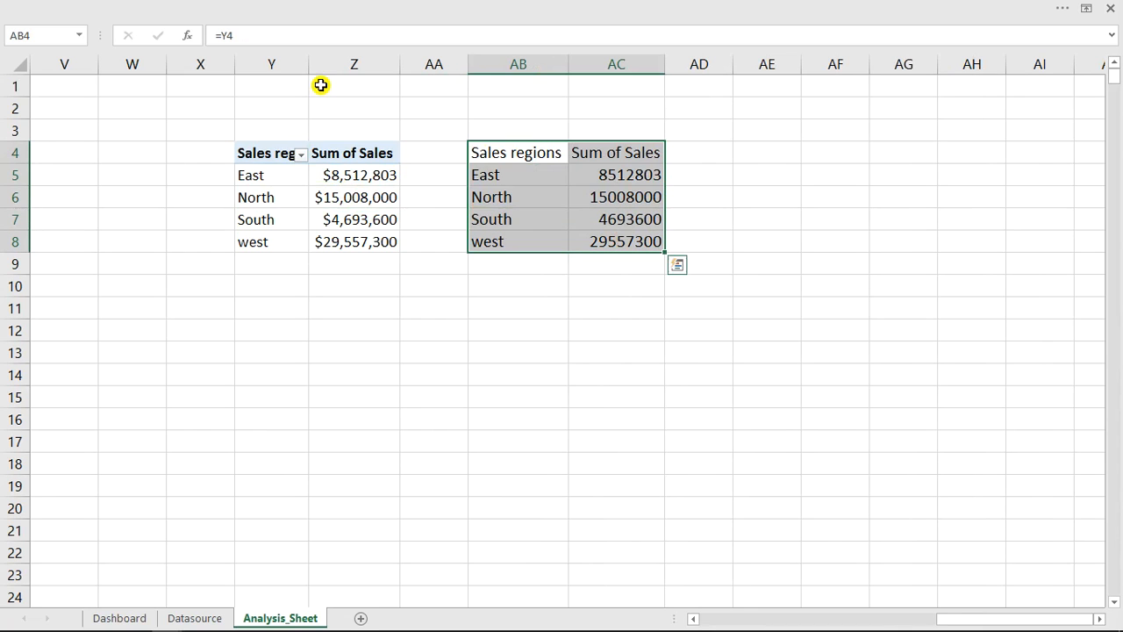
left_click(201, 5)
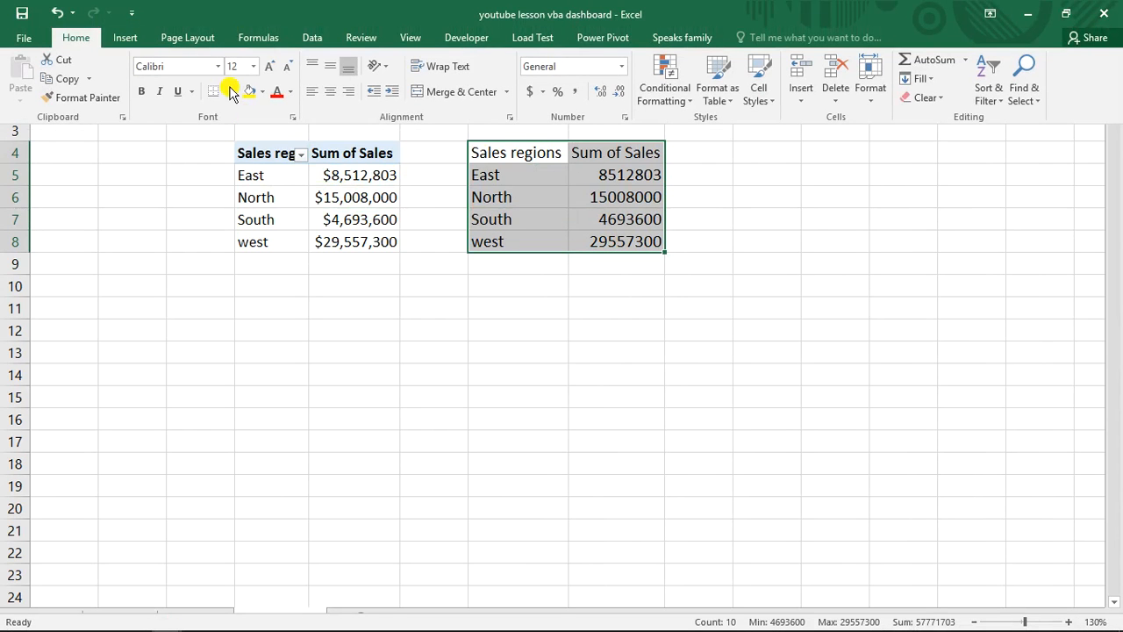
left_click(126, 38)
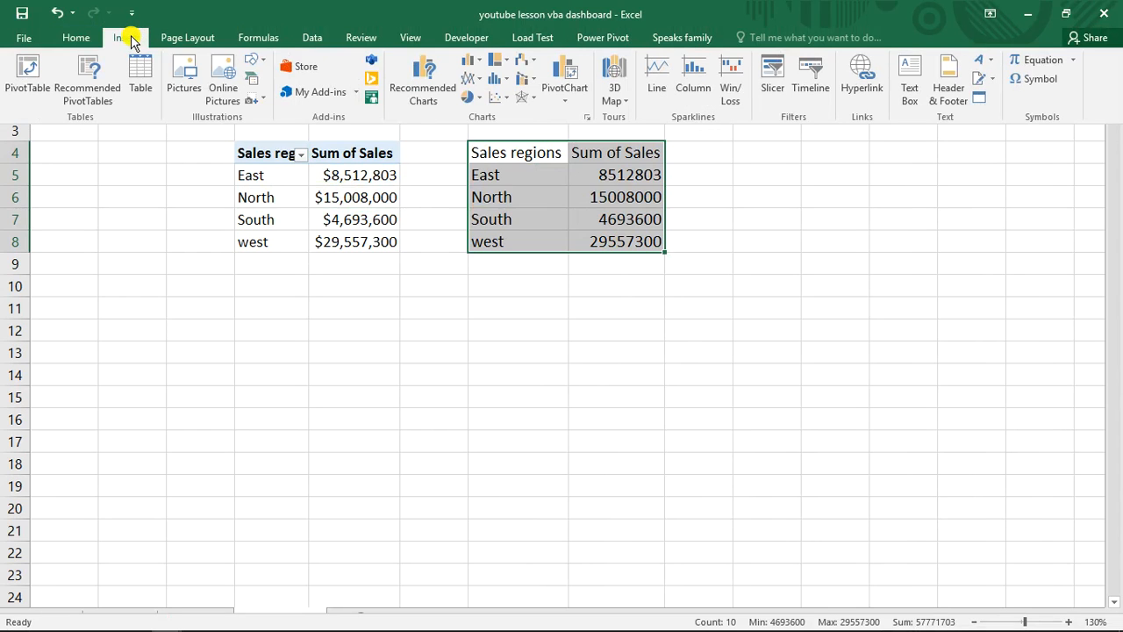
left_click(500, 96)
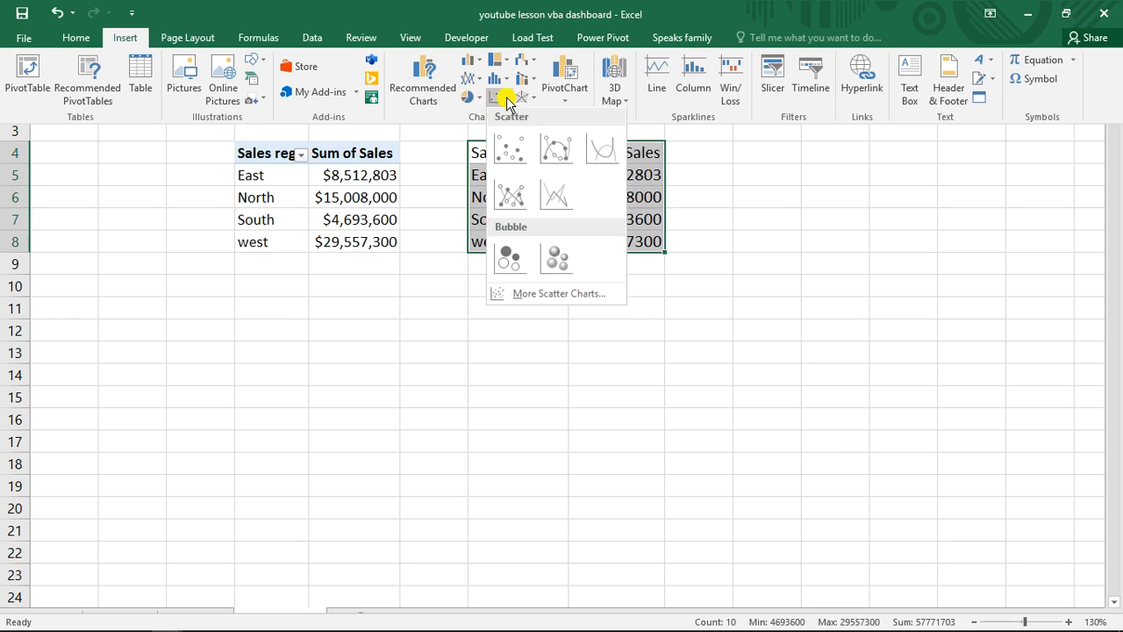
left_click(513, 156)
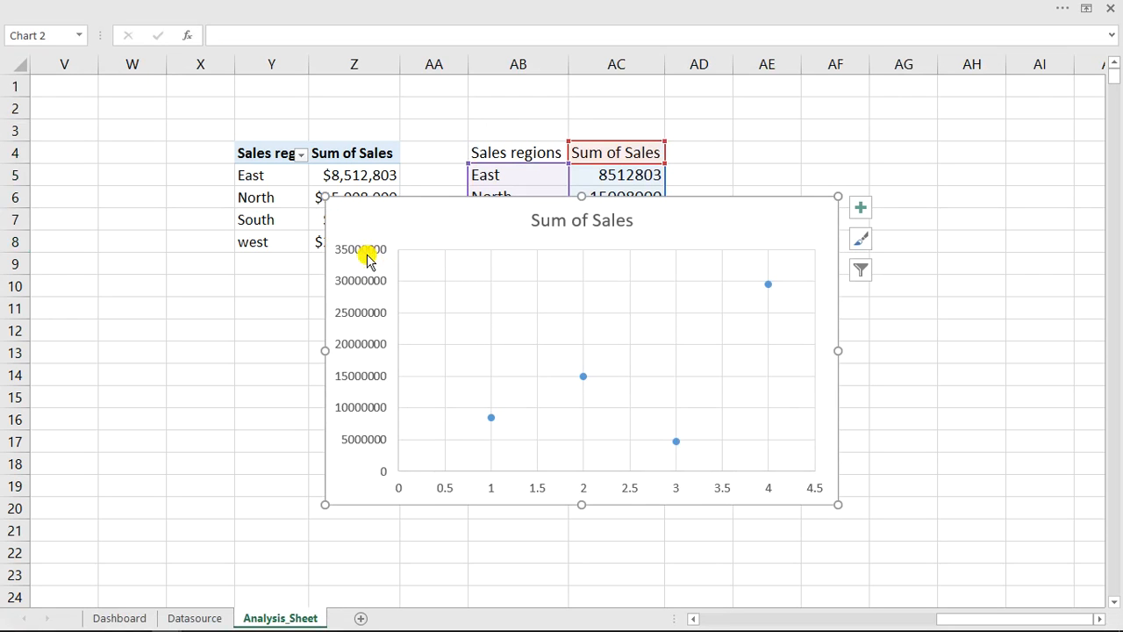
- Delete the scatter chart's vertical axis, horizontal axis and title, and move the chart over the regional sales tables
left_click(368, 253)
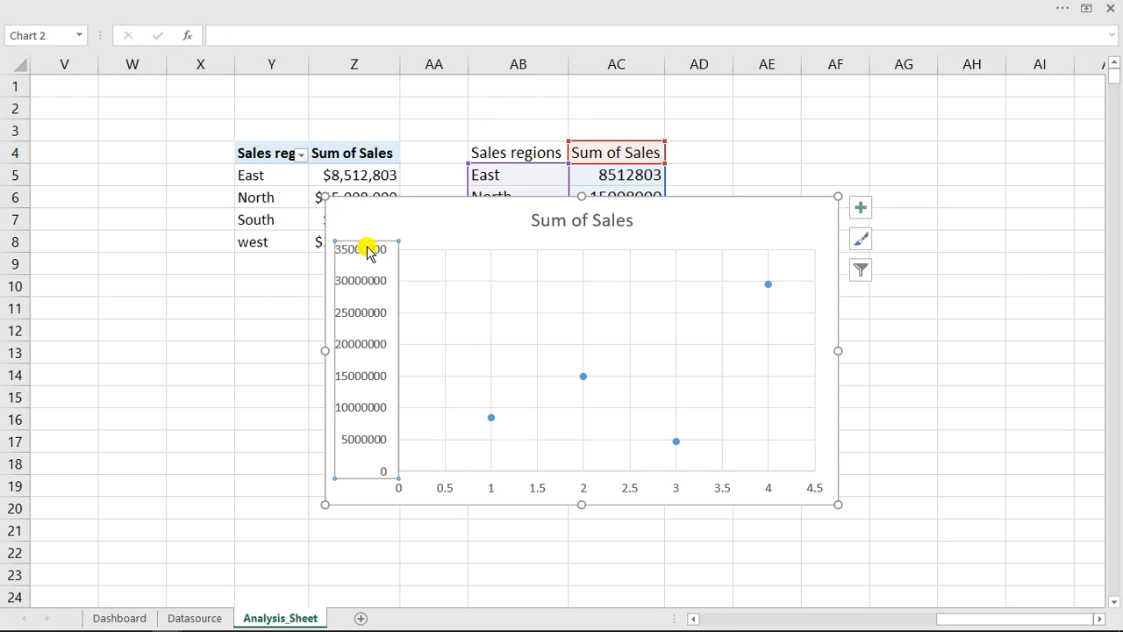
key("Delete")
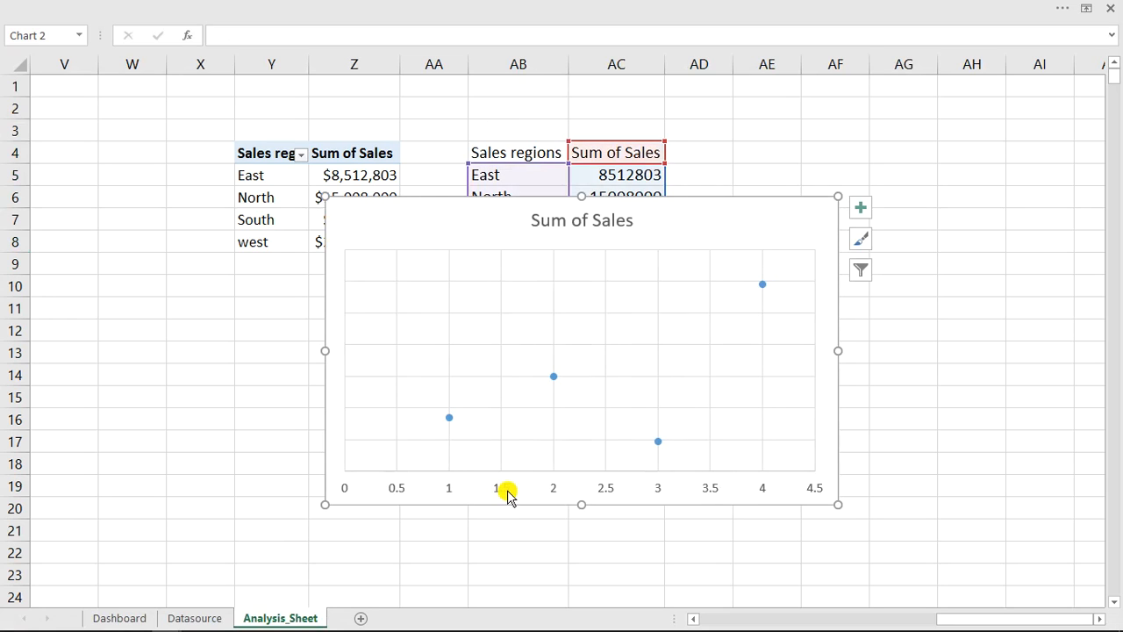
left_click(508, 495)
key("Delete")
left_click(571, 261)
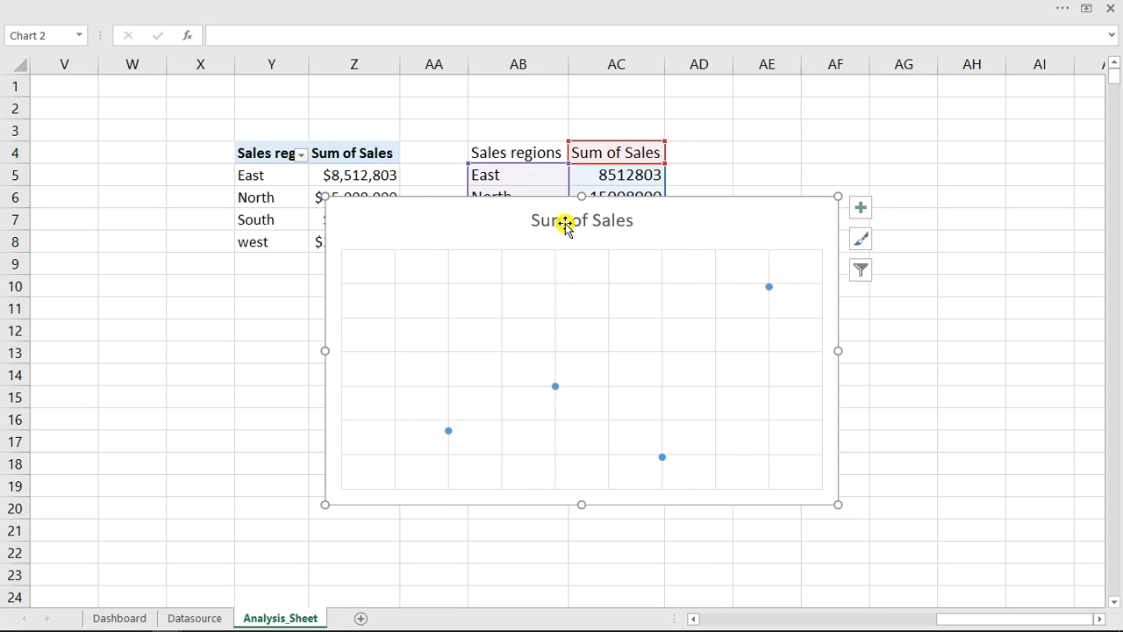
left_click(582, 221)
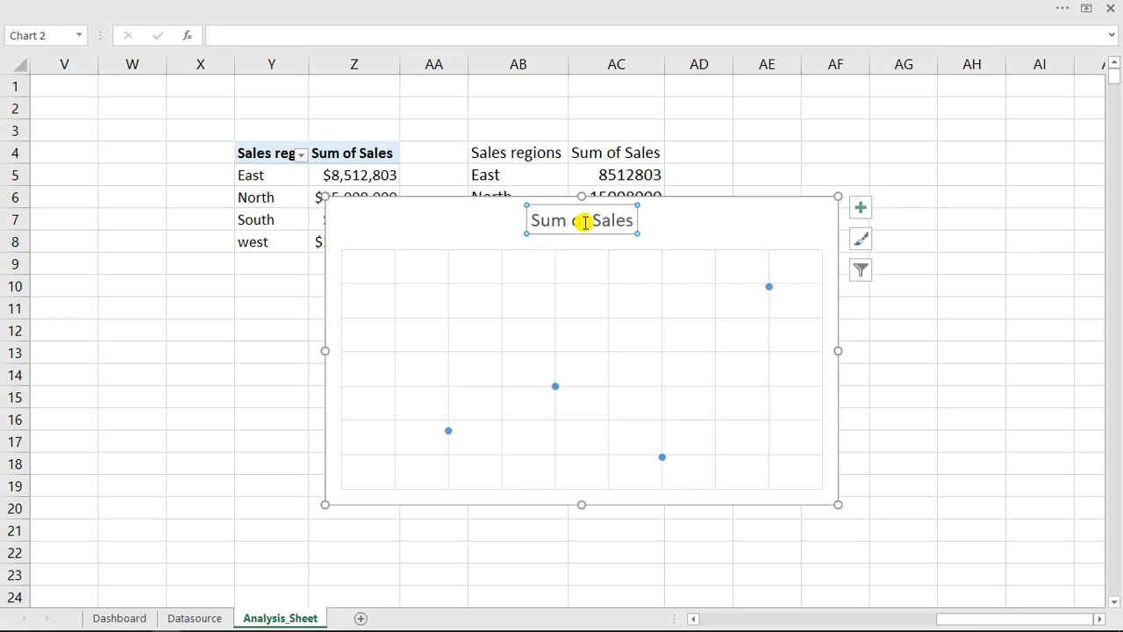
key("Delete")
left_click(494, 201)
left_click_drag(494, 200, 346, 135)
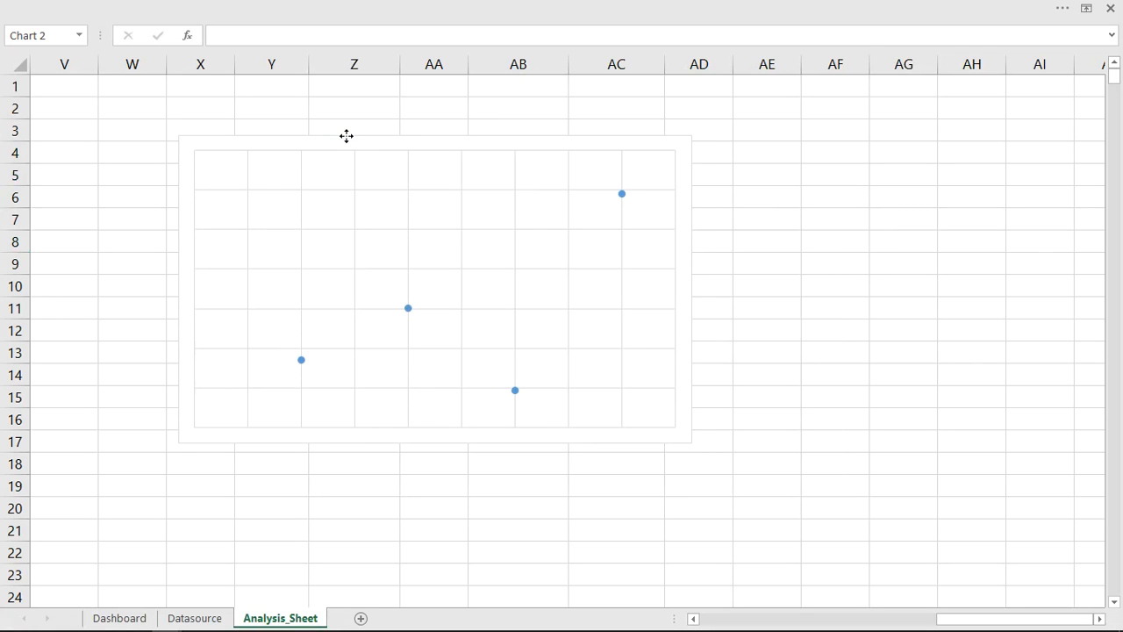
- Open the scatter series formatting and set its marker fill to vary colors by point
double_click(559, 136)
left_click_drag(840, 144, 905, 118)
left_click(623, 195)
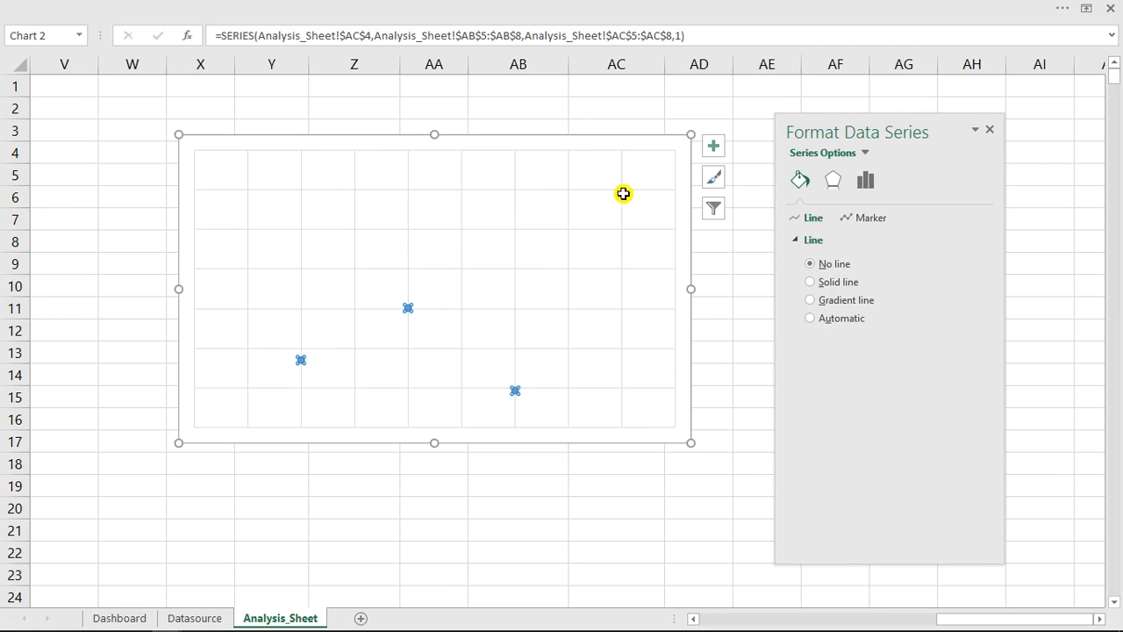
left_click(872, 218)
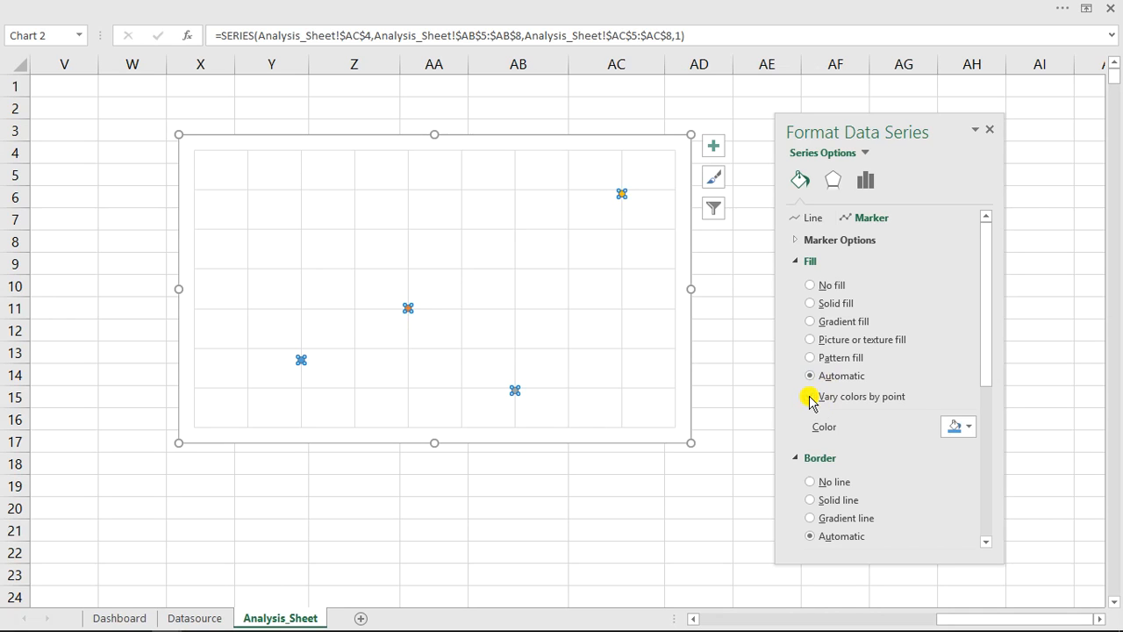
left_click_drag(991, 346, 990, 424)
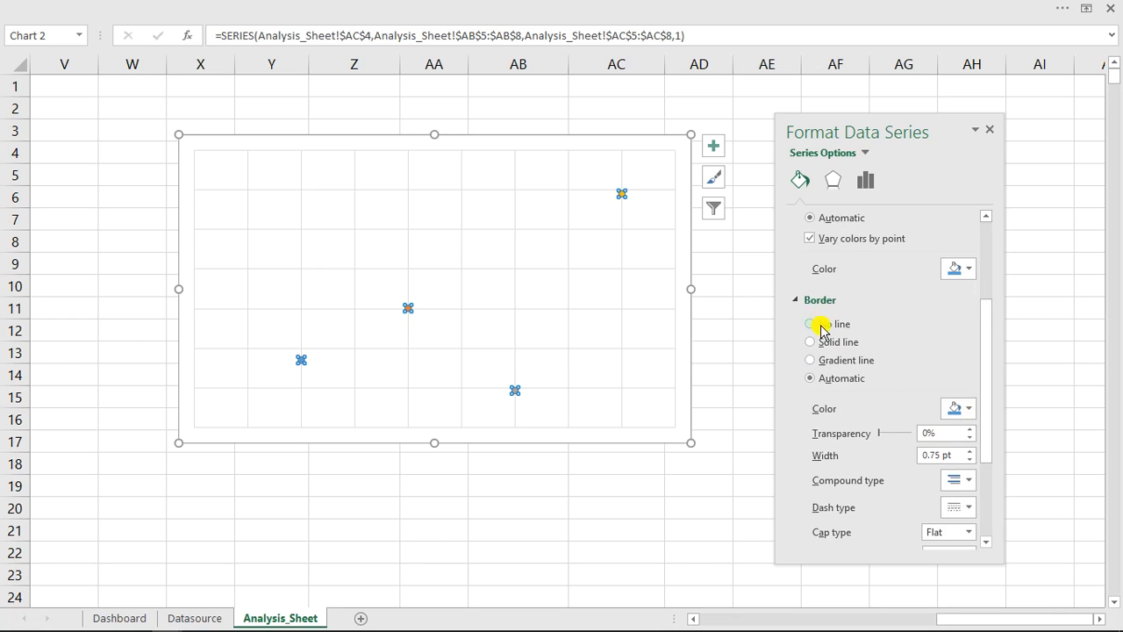
mouse_move(990, 384)
left_mouse_down()
mouse_move(988, 394)
mouse_move(985, 231)
left_mouse_up()
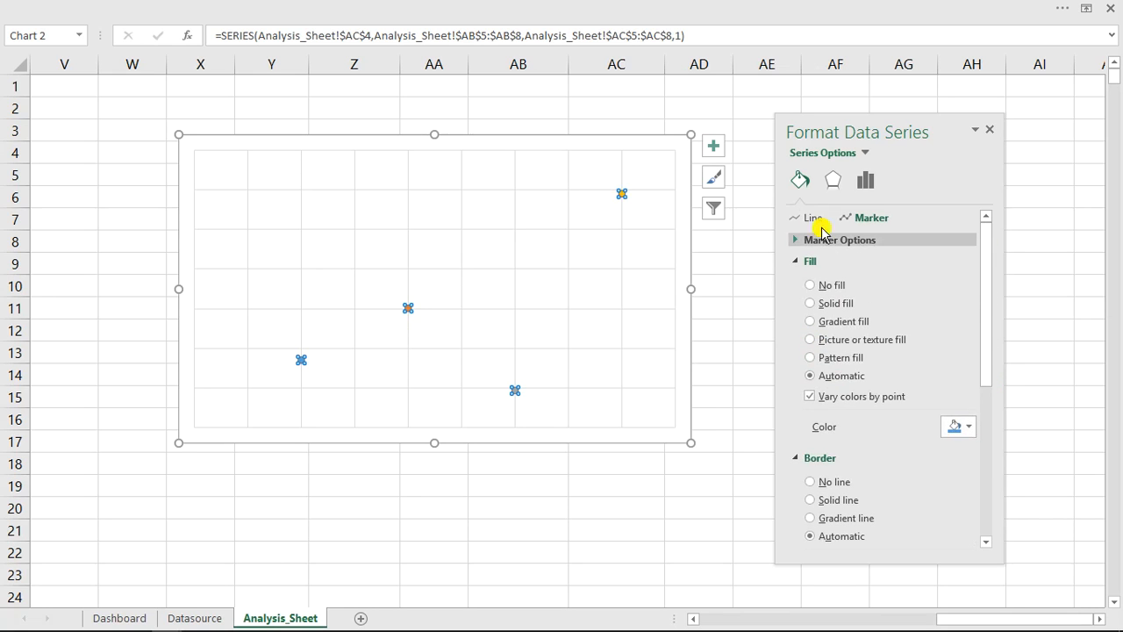
- Give the scatter series a solid line with a dashed dash type and make it a smoothed line
left_click(809, 218)
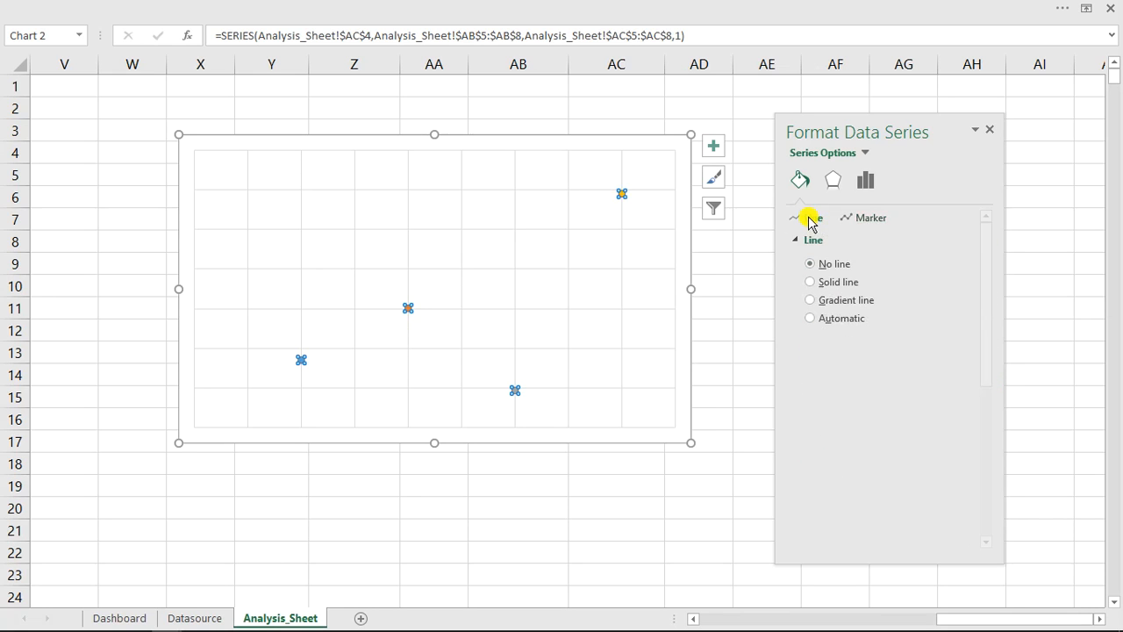
left_click(810, 281)
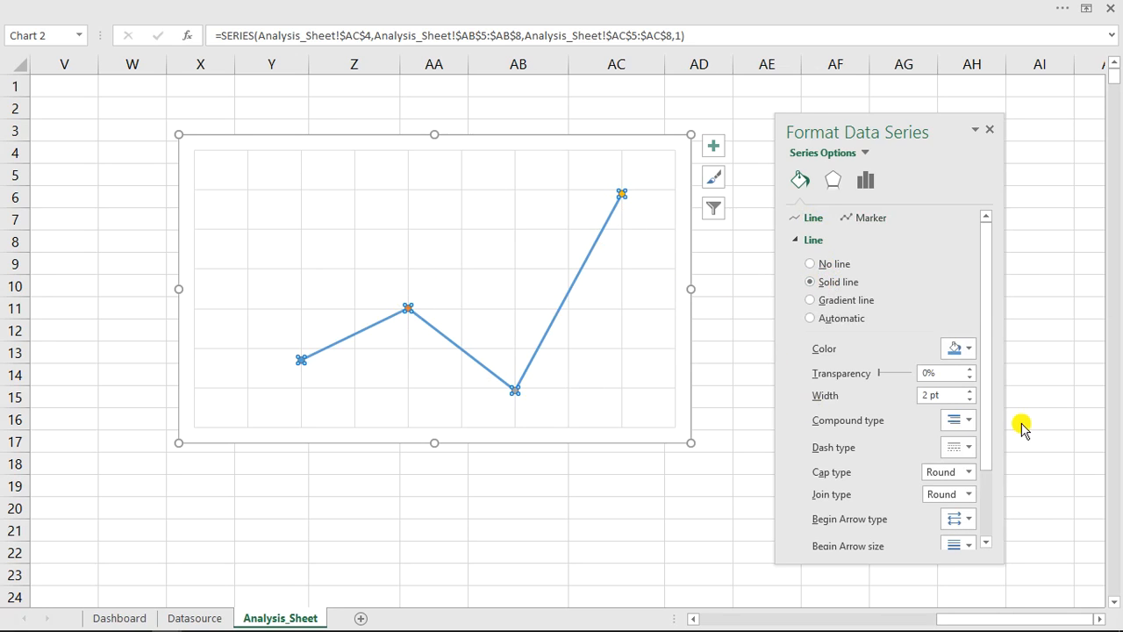
left_click(965, 421)
left_click(966, 422)
left_click(969, 447)
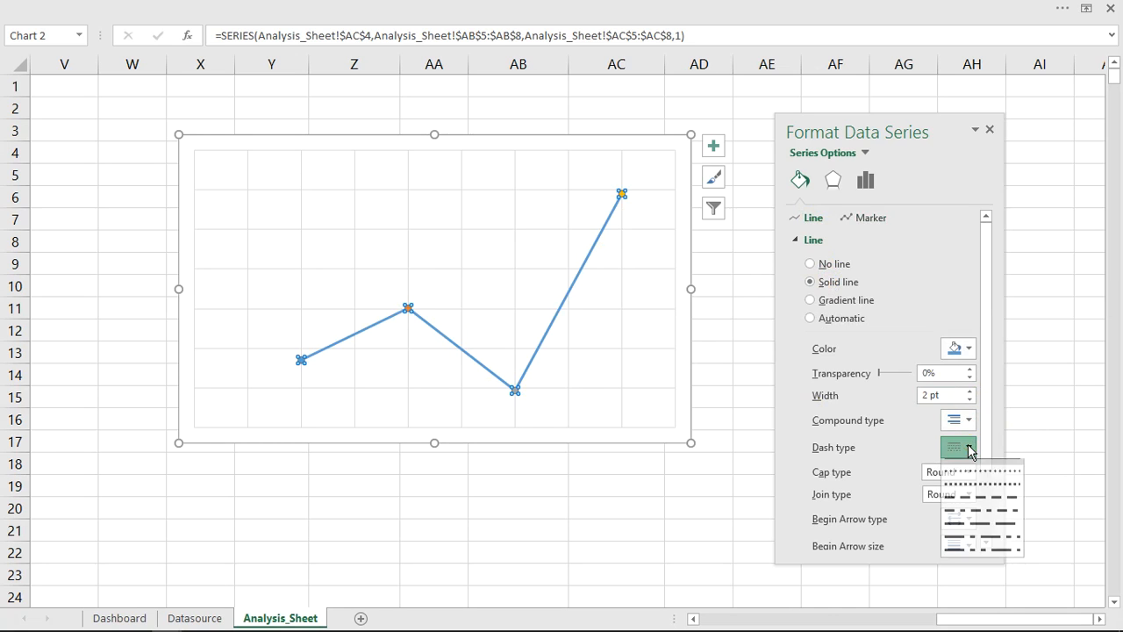
left_click(963, 494)
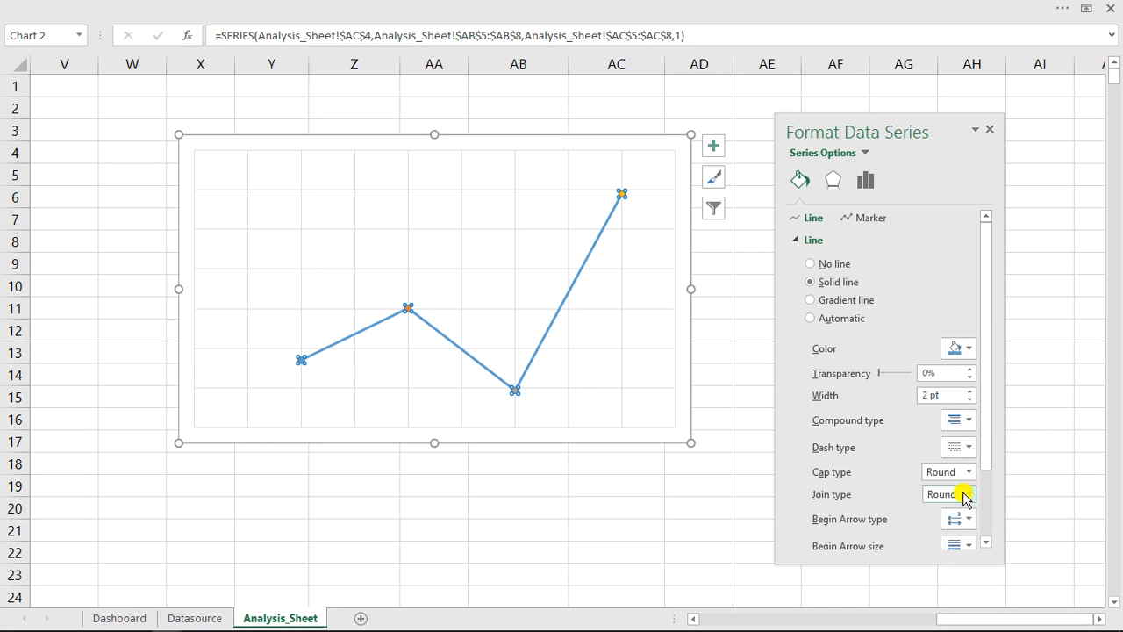
left_click_drag(992, 420, 992, 524)
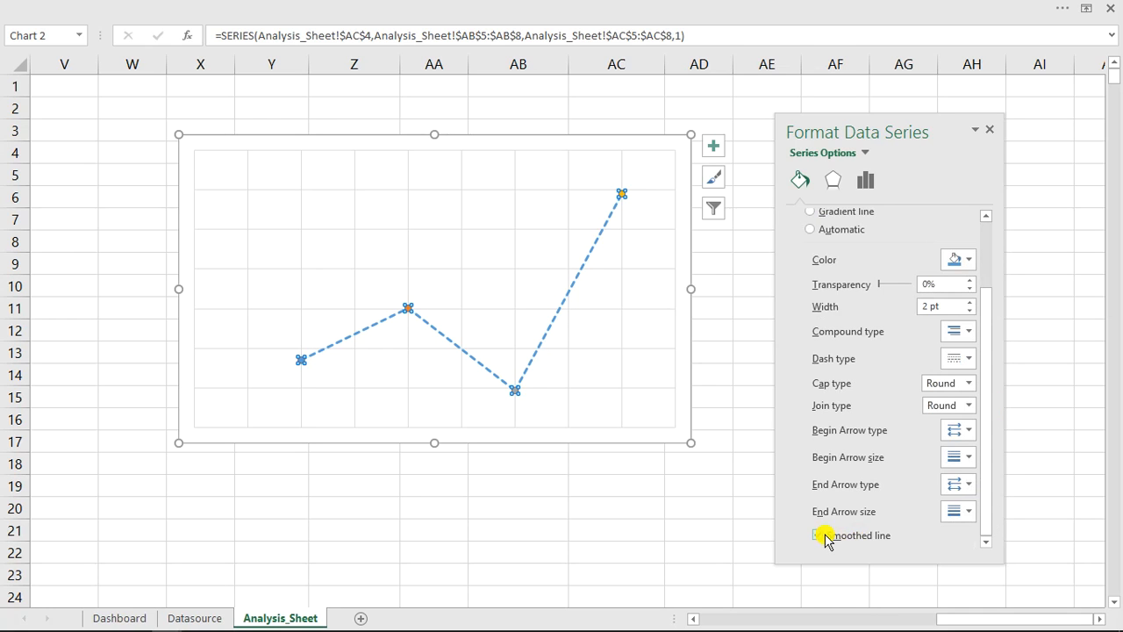
left_click(820, 536)
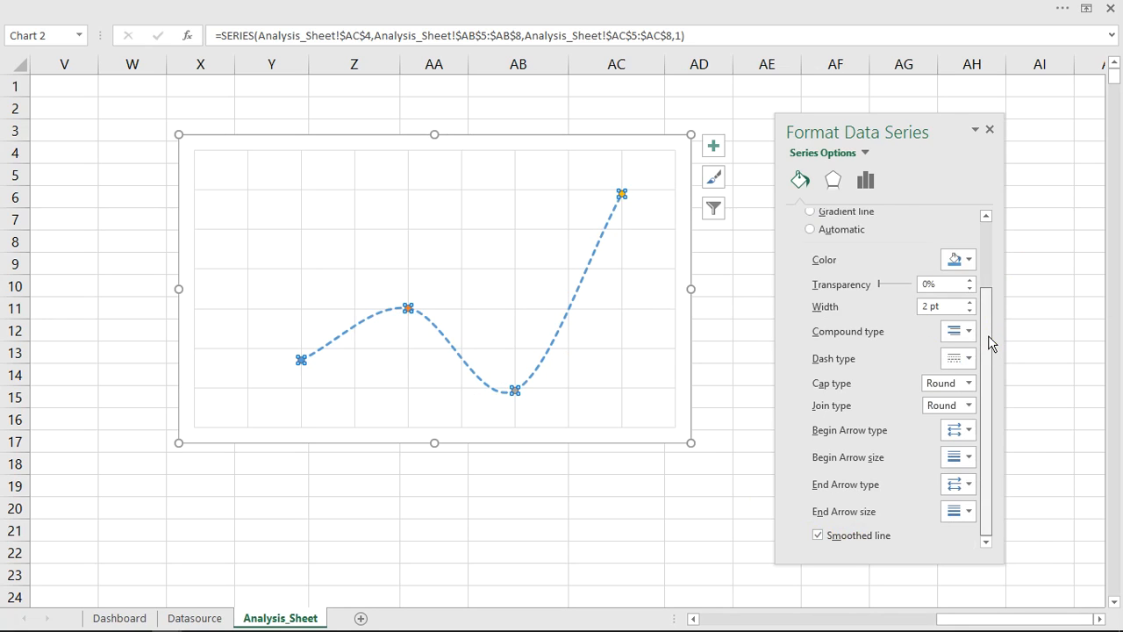
- Set the scatter series' marker border to a solid line 30 pt wide
left_click_drag(992, 342, 998, 254)
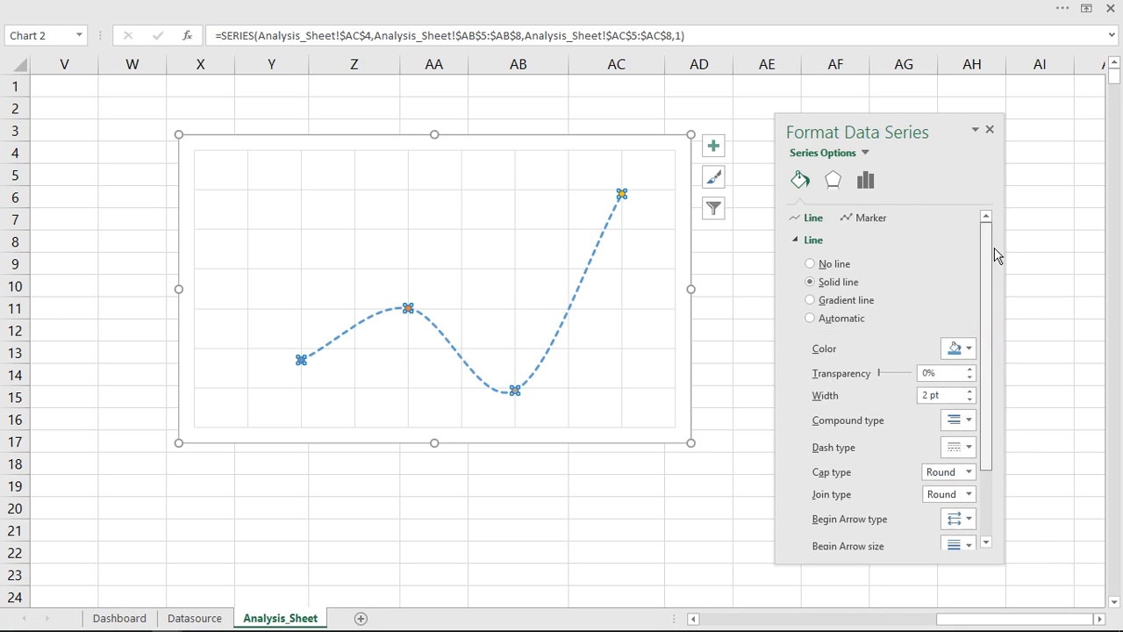
left_click(798, 240)
left_click(877, 219)
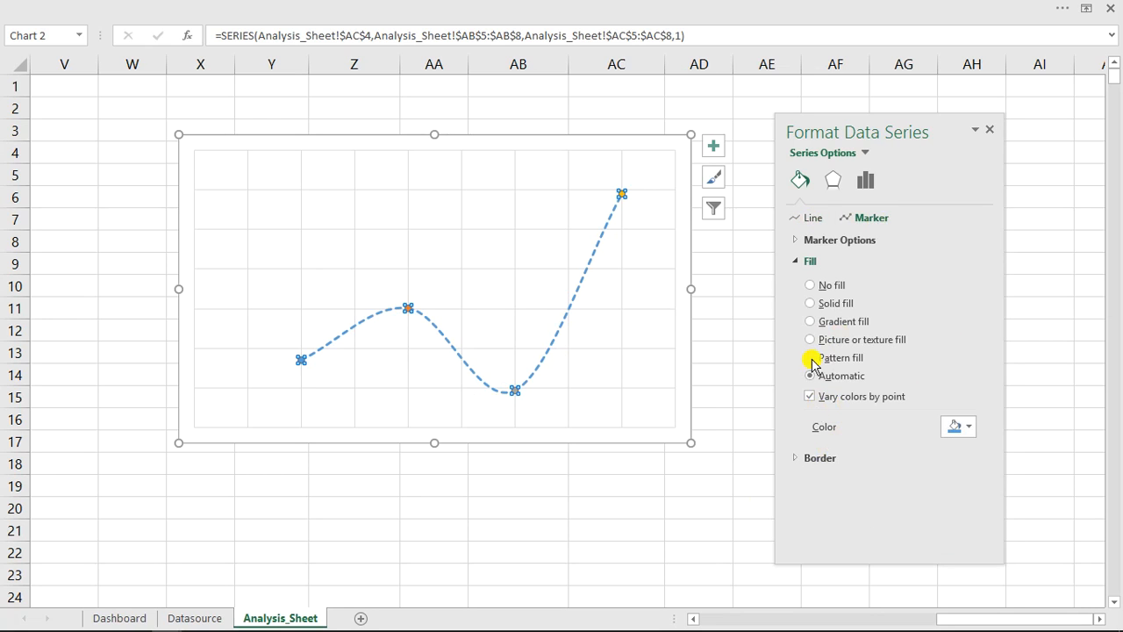
left_click(799, 261)
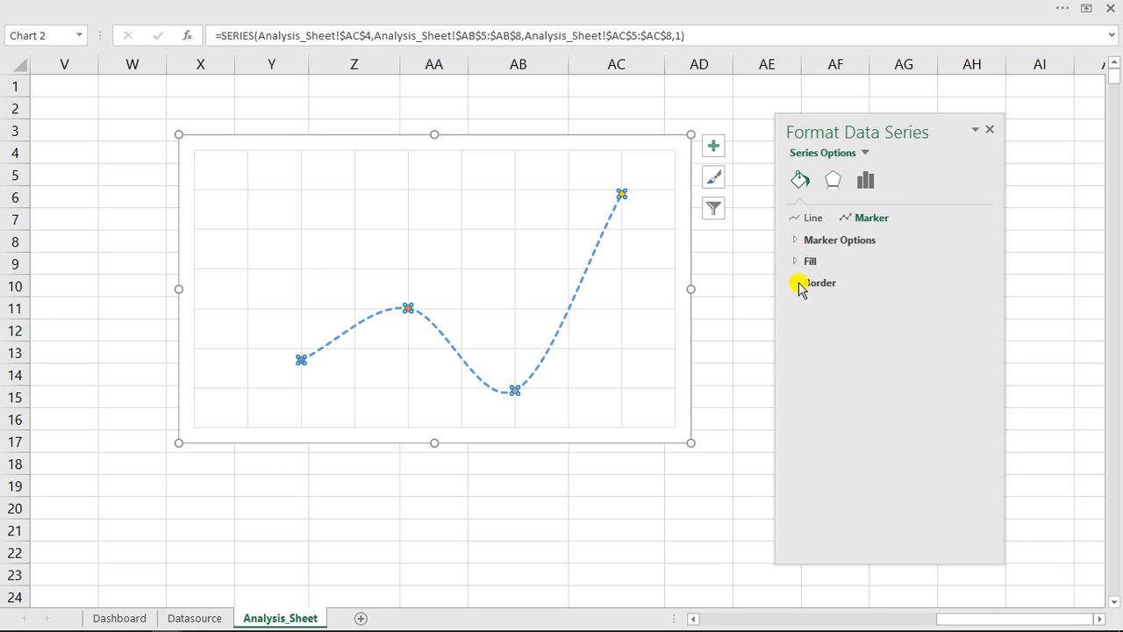
left_click(799, 286)
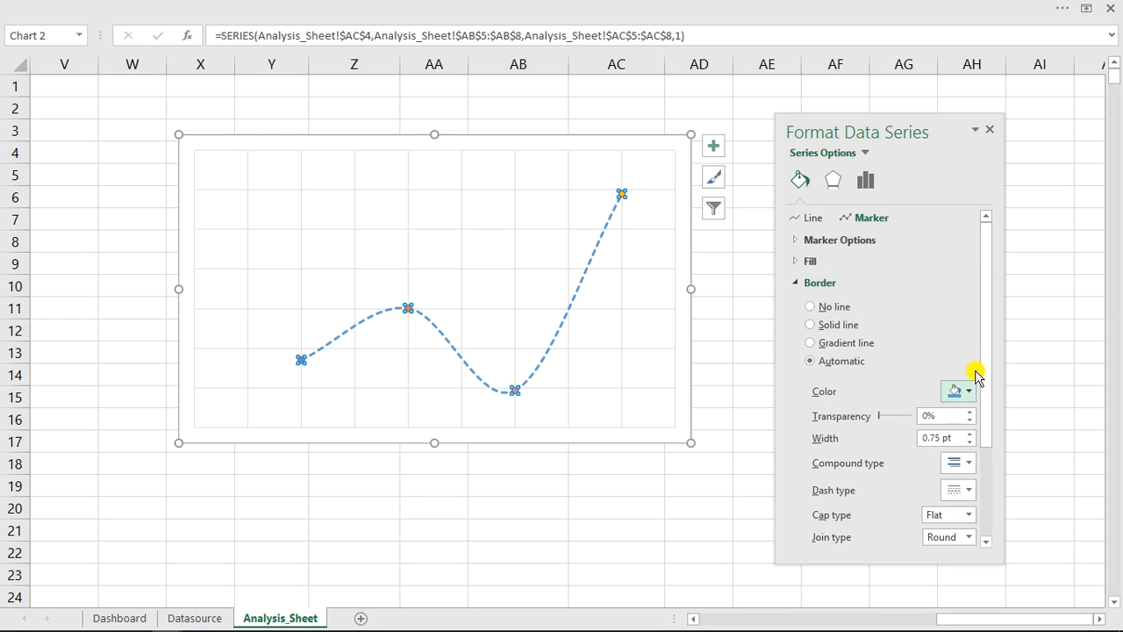
left_click(914, 438)
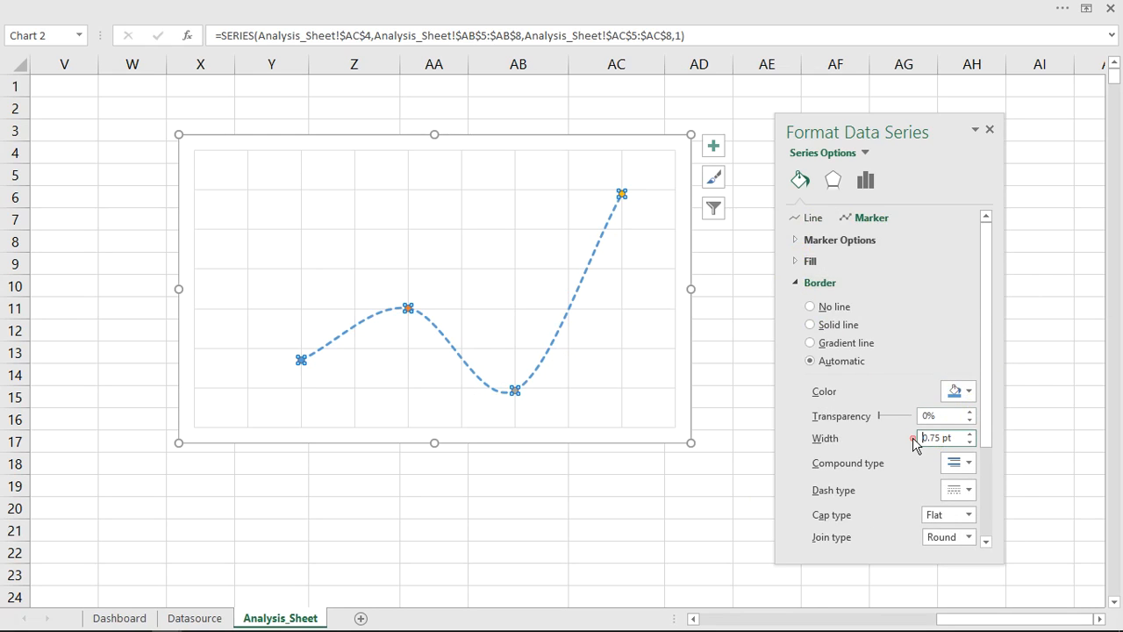
left_click(732, 304)
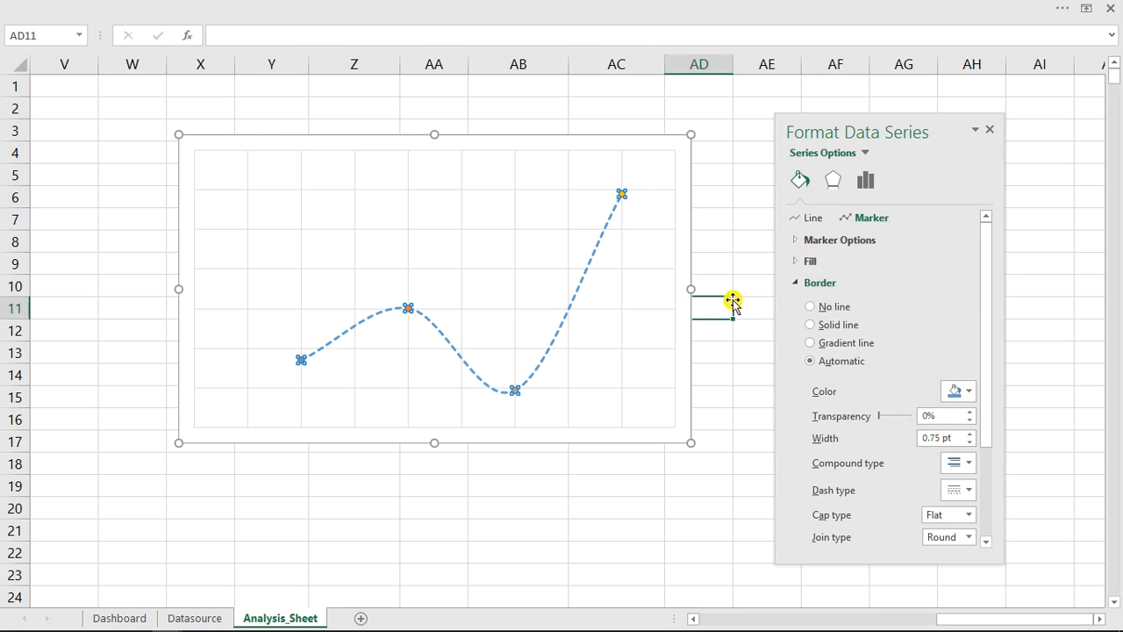
left_click(623, 199)
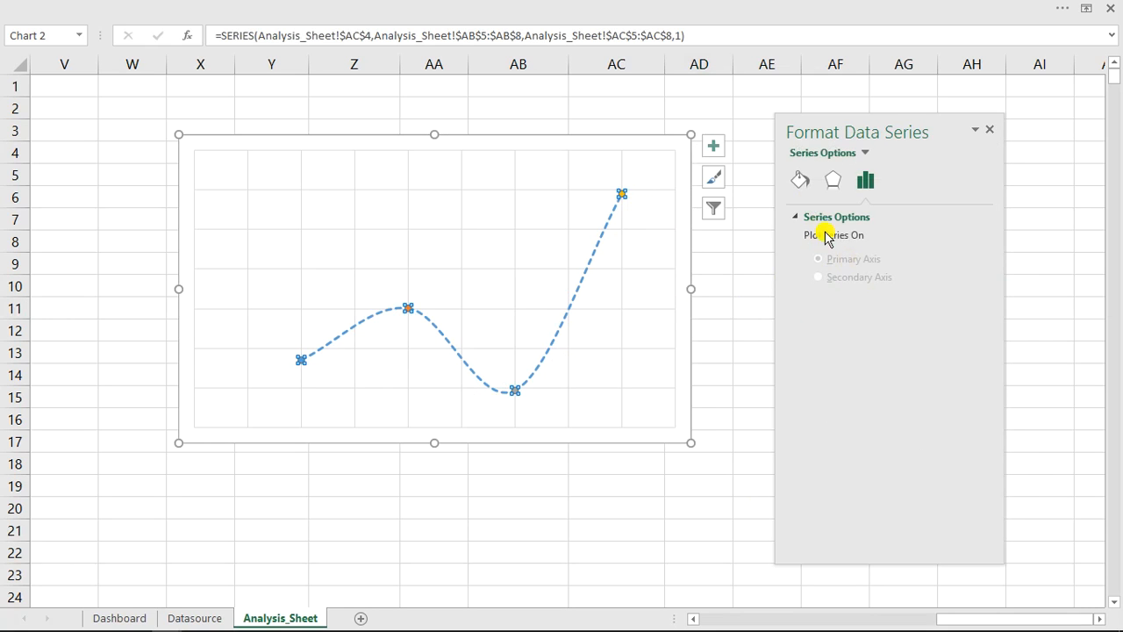
left_click(801, 181)
left_click(869, 218)
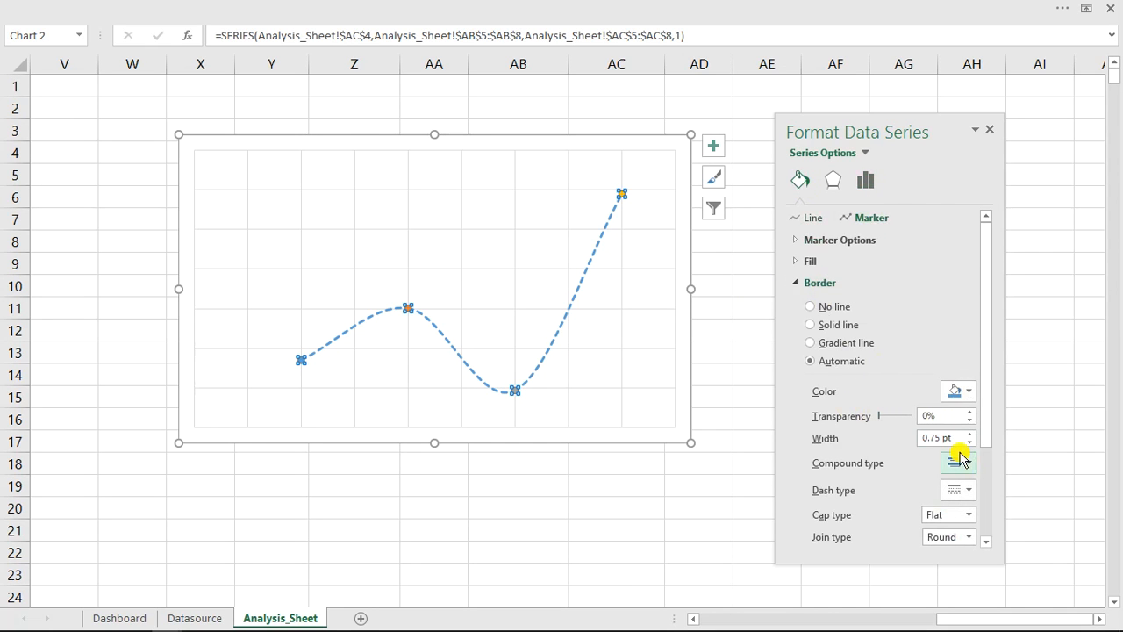
left_click(920, 437)
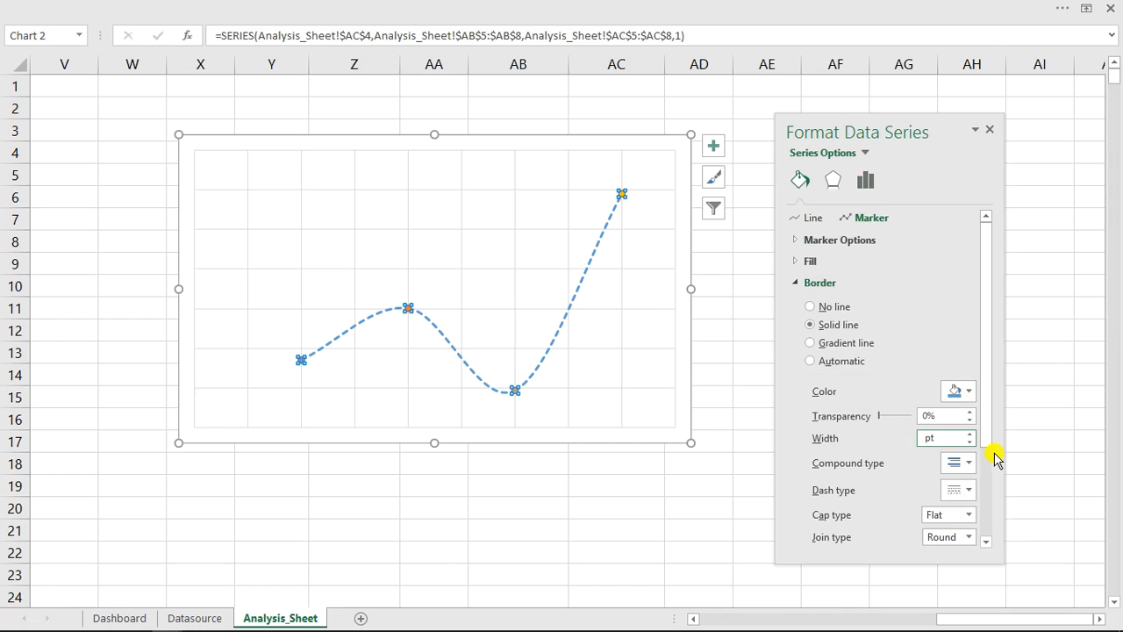
type("30")
key("Return")
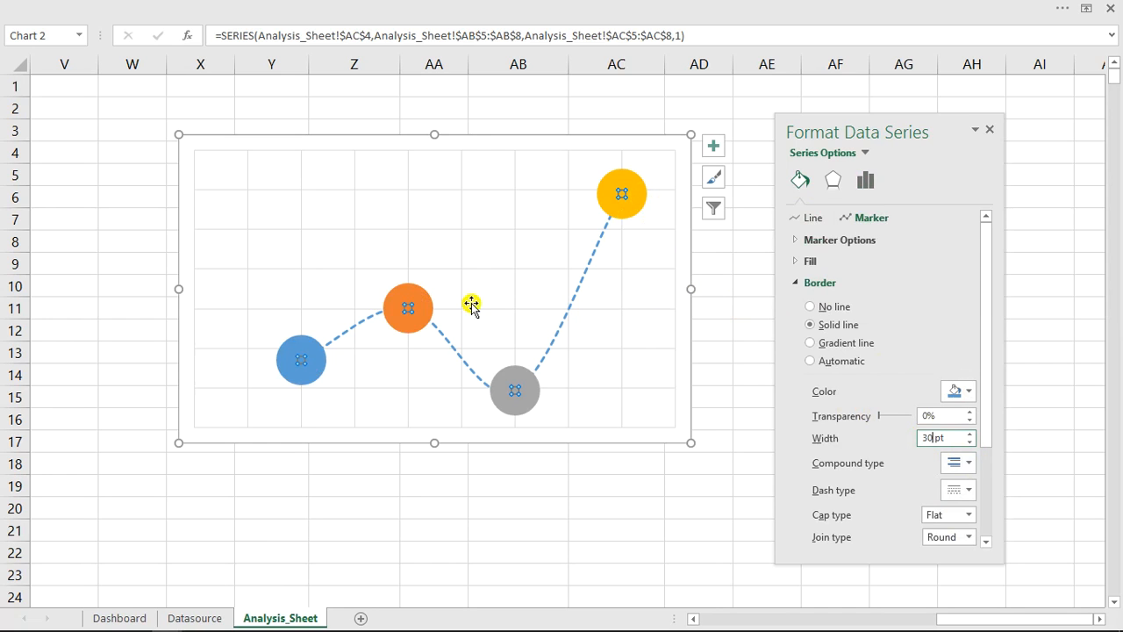
- Color the border of the first marker Light Blue and that of the second marker Blue
left_click(803, 284)
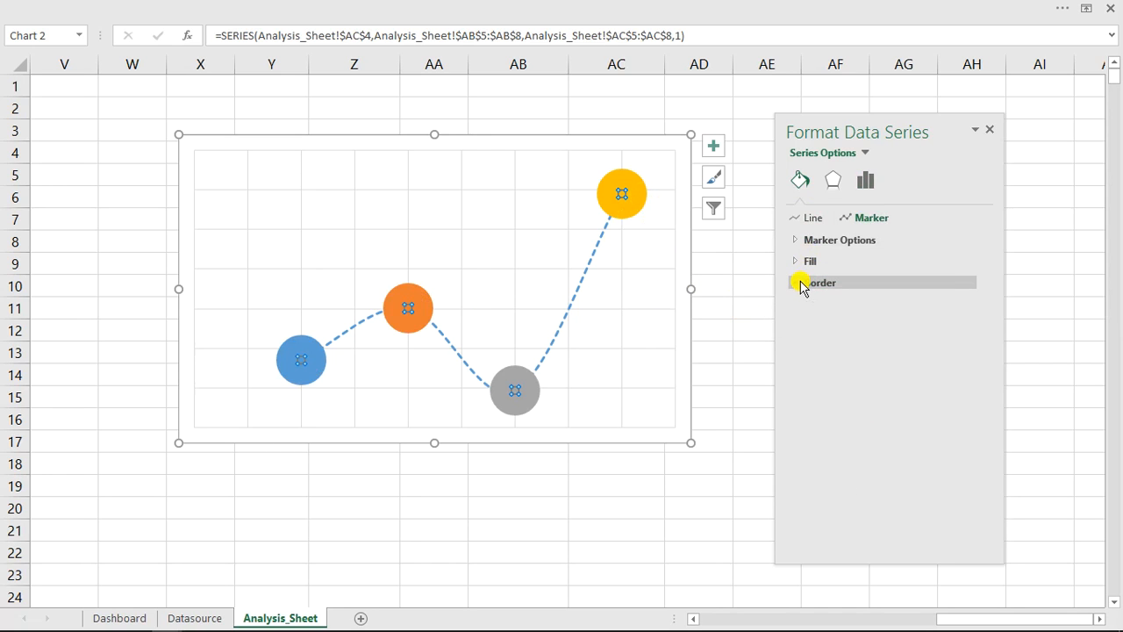
left_click(801, 285)
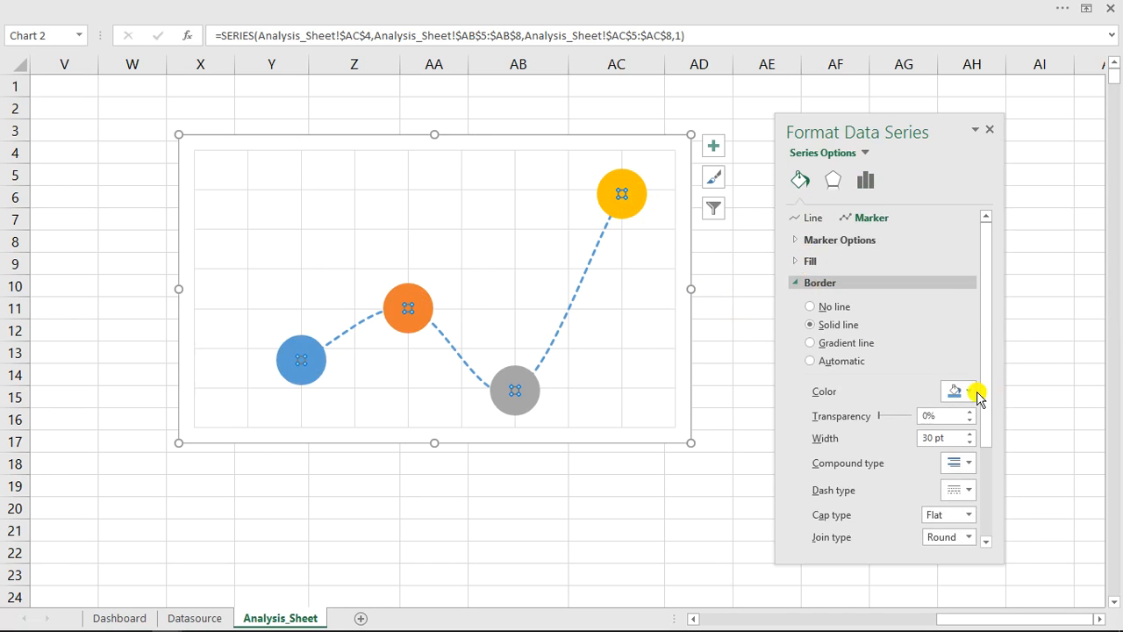
left_click(301, 362)
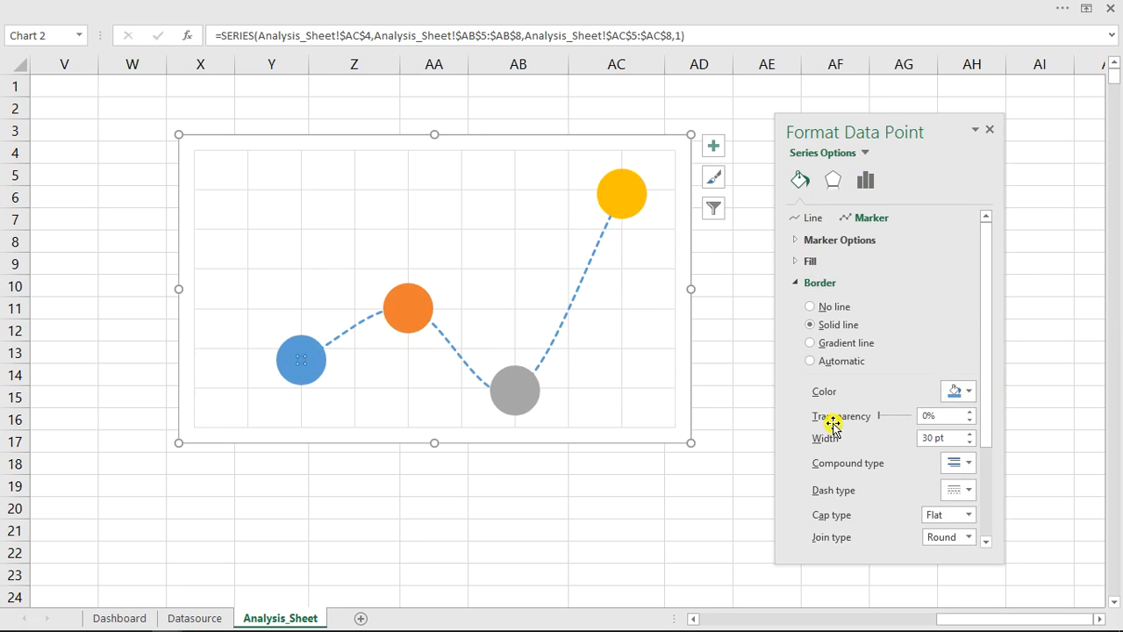
left_click(961, 393)
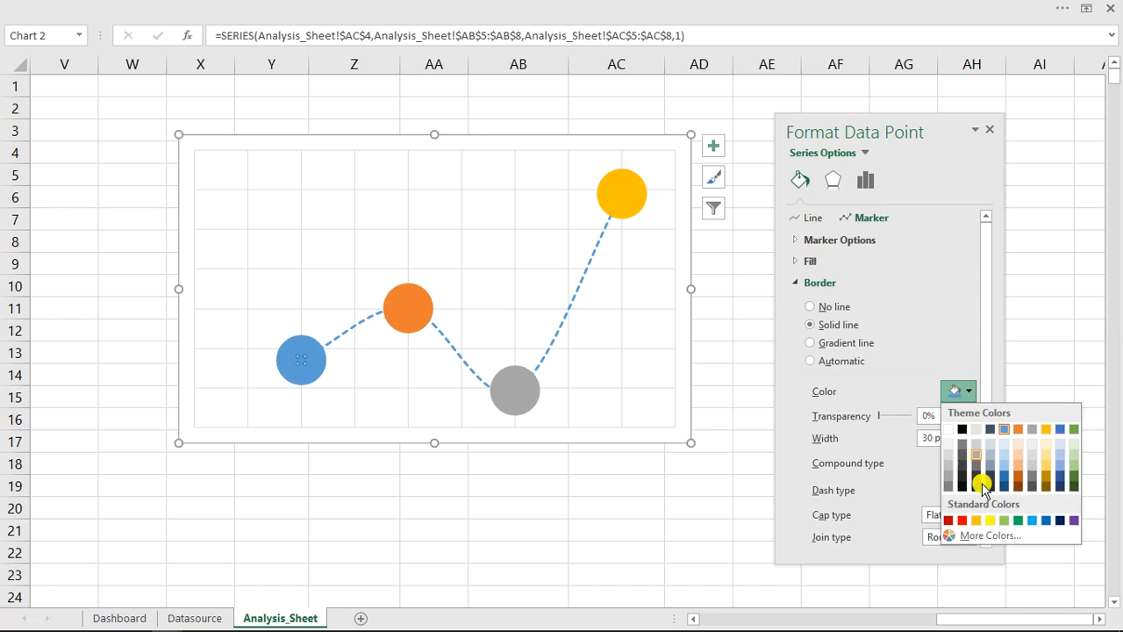
left_click(1035, 521)
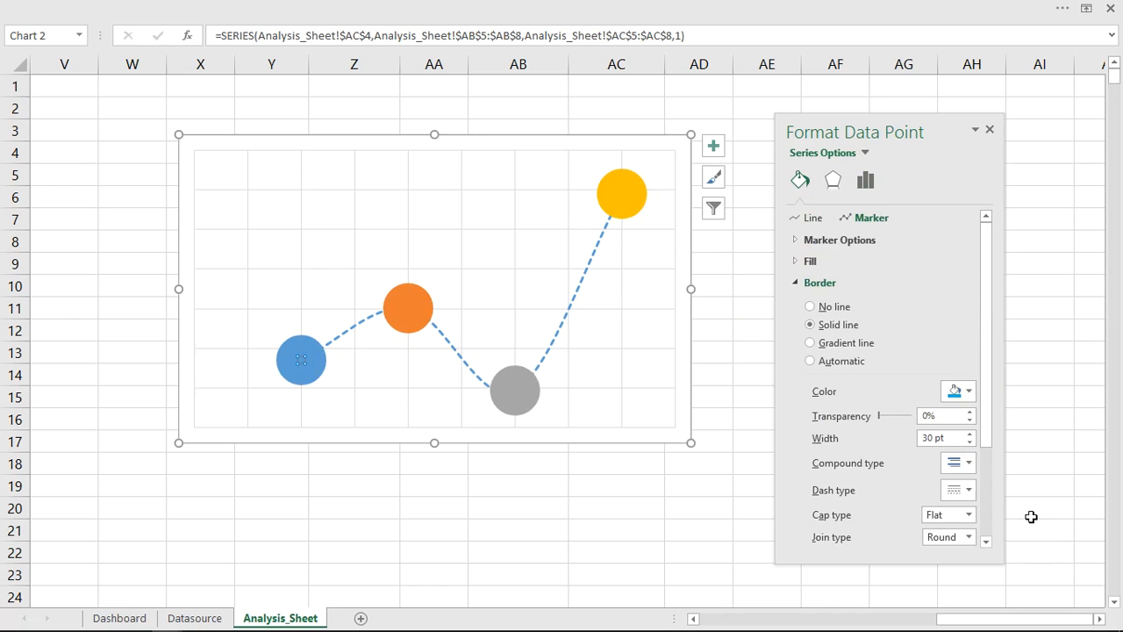
left_click(414, 315)
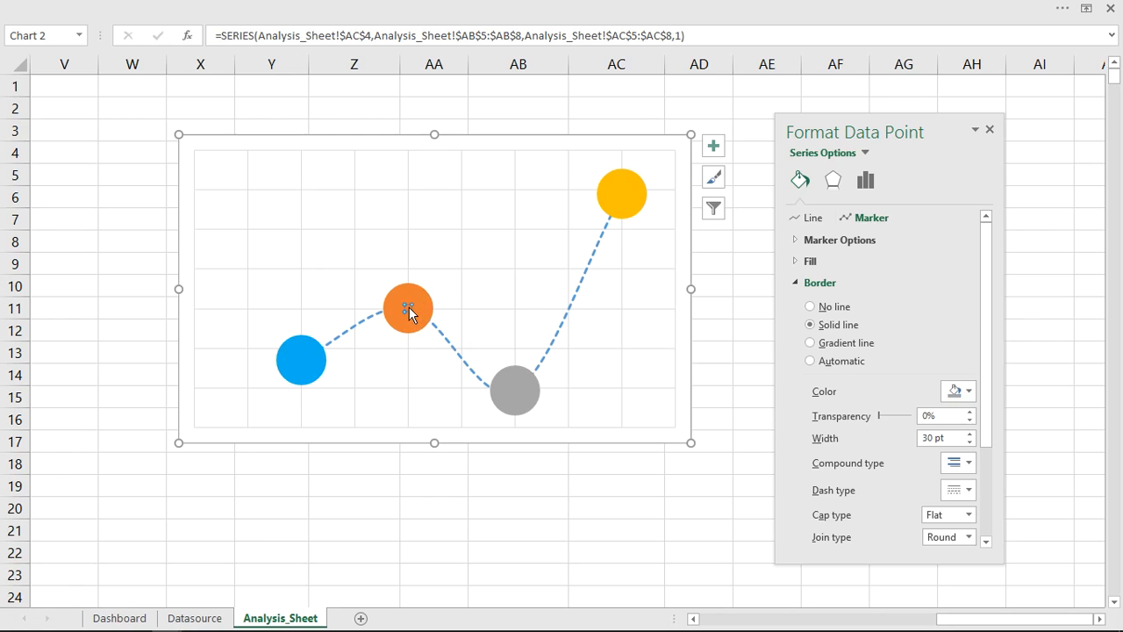
left_click(963, 397)
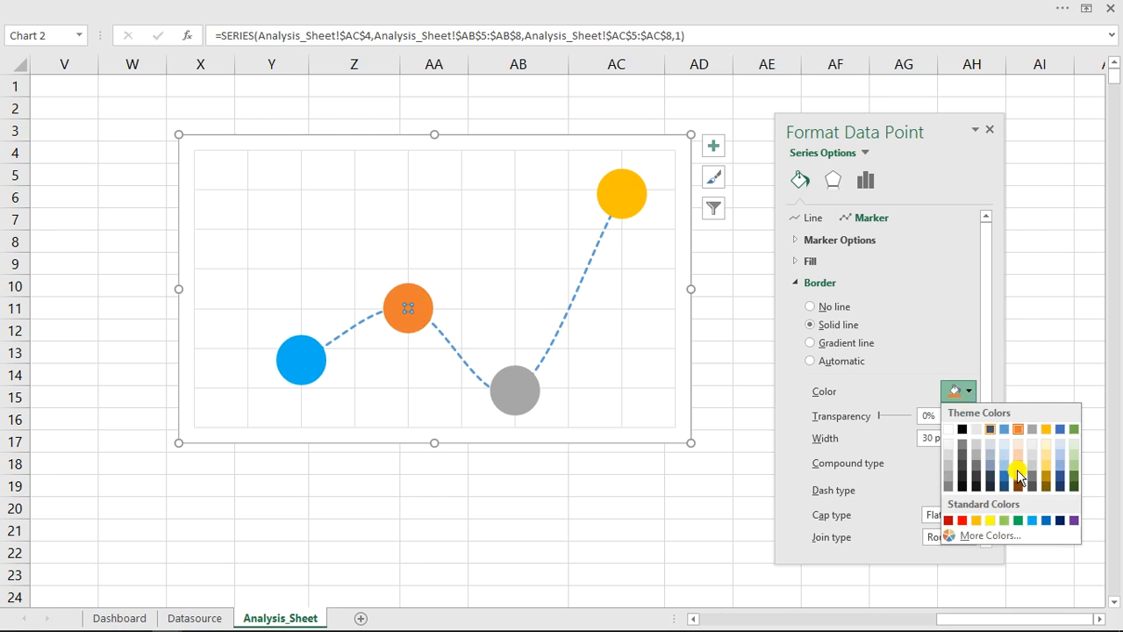
left_click(1044, 520)
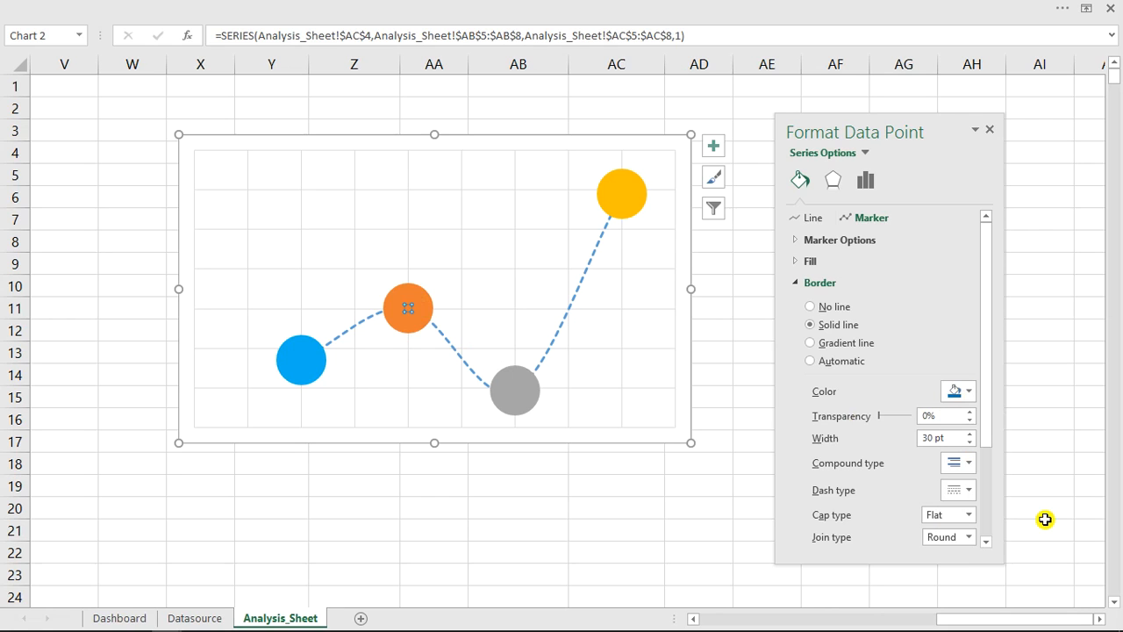
left_click(617, 193)
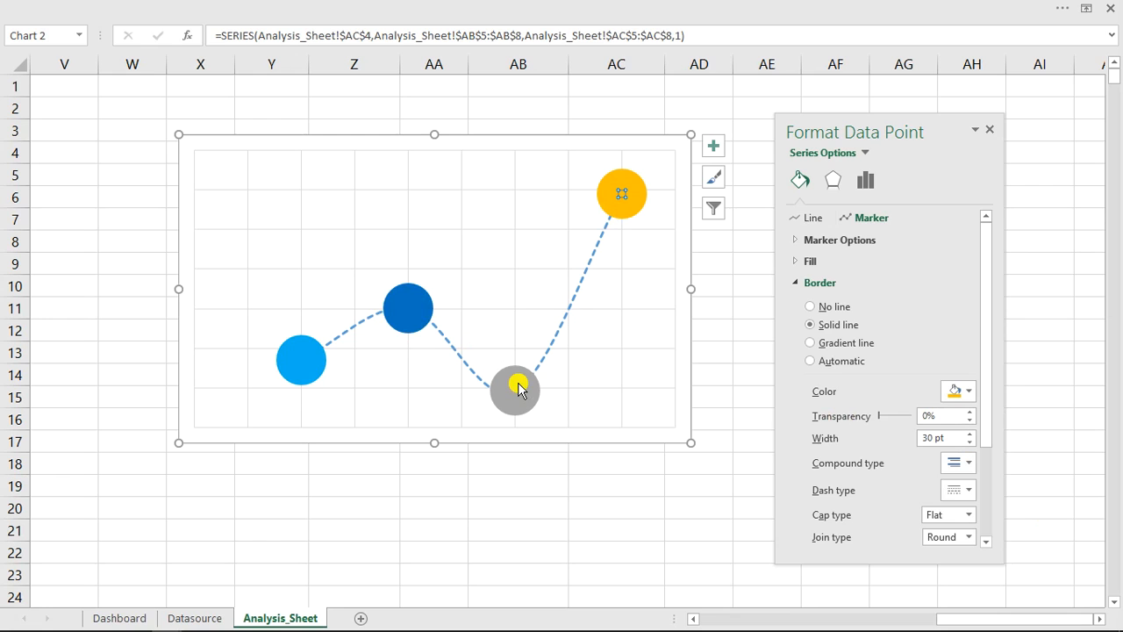
left_click(736, 285)
left_click(625, 191)
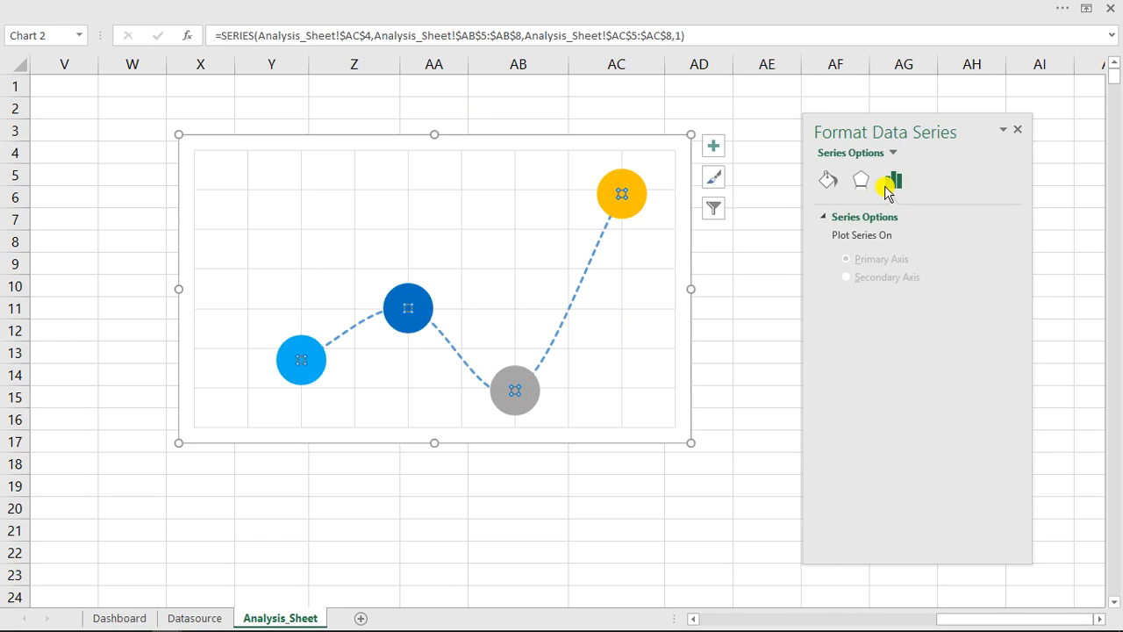
left_click(861, 180)
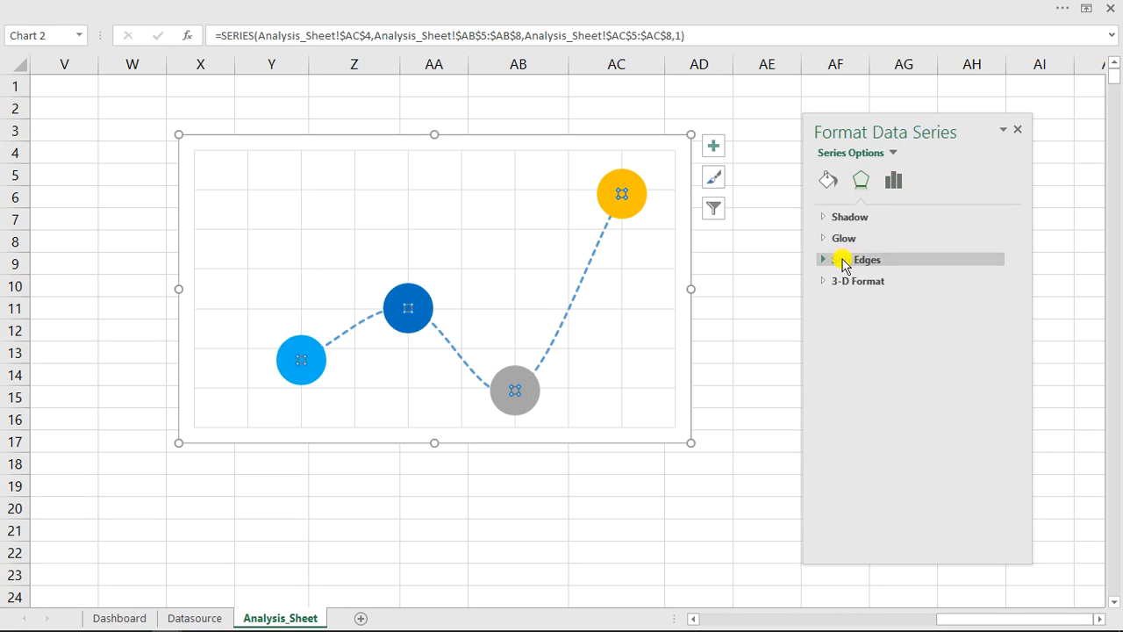
left_click(827, 184)
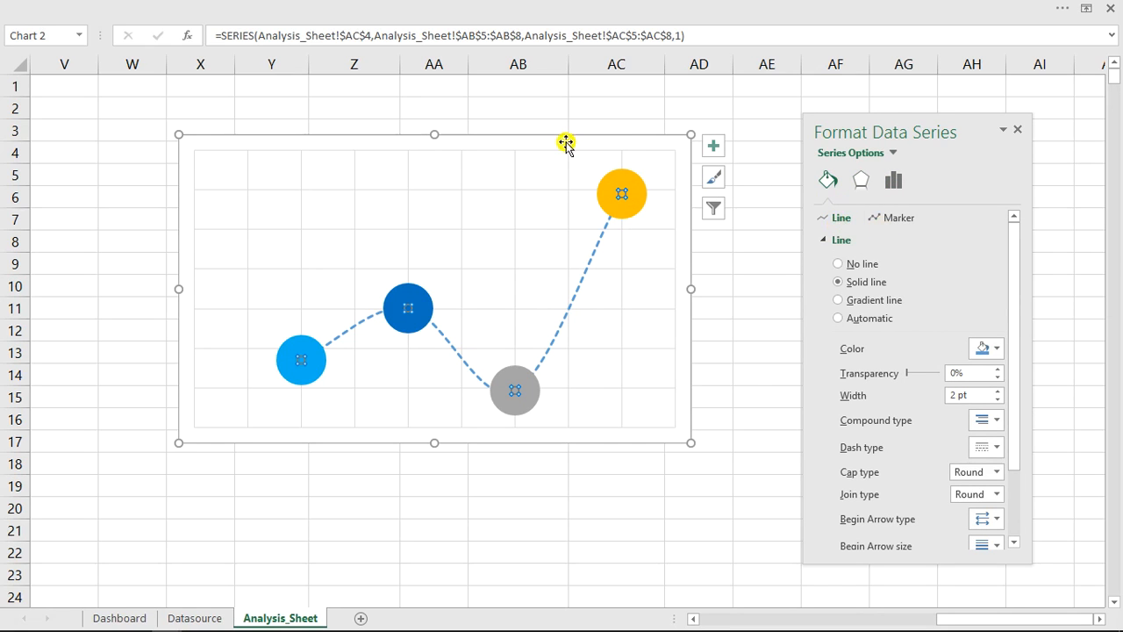
left_click(764, 283)
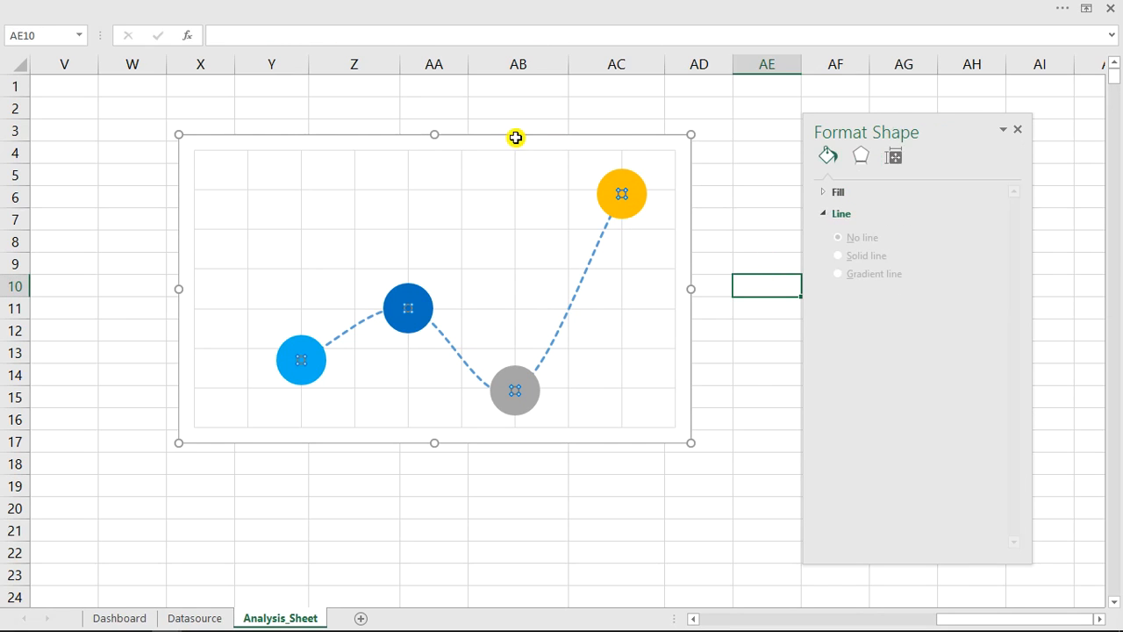
- Set the scatter chart area's border to No line and its fill to No fill
left_click(518, 140)
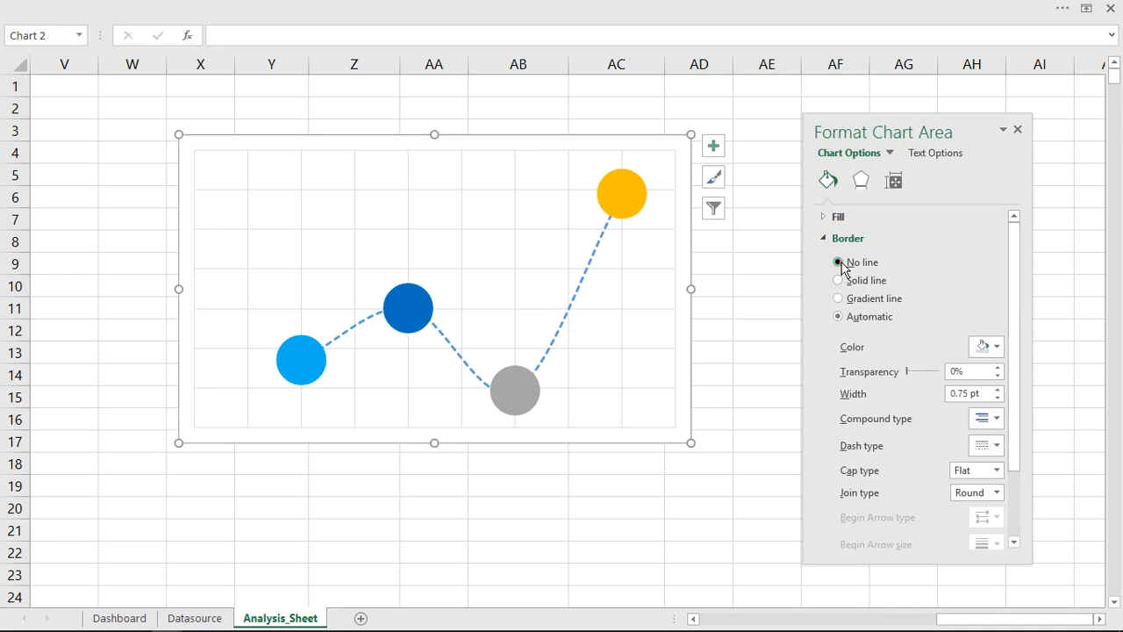
left_click(828, 237)
left_click(826, 218)
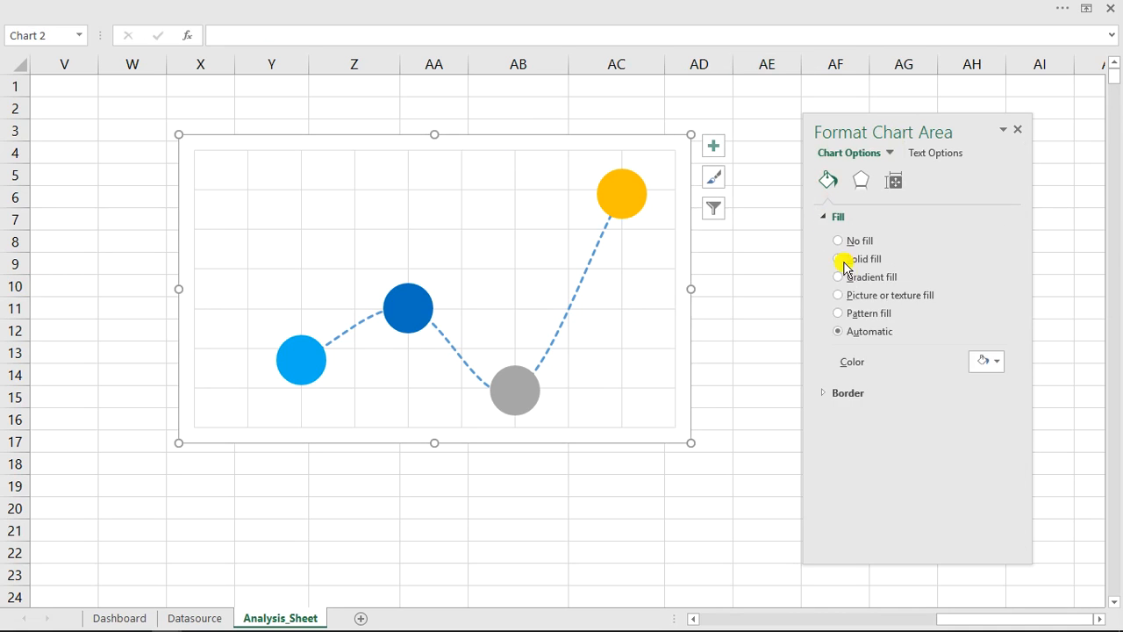
left_click(844, 242)
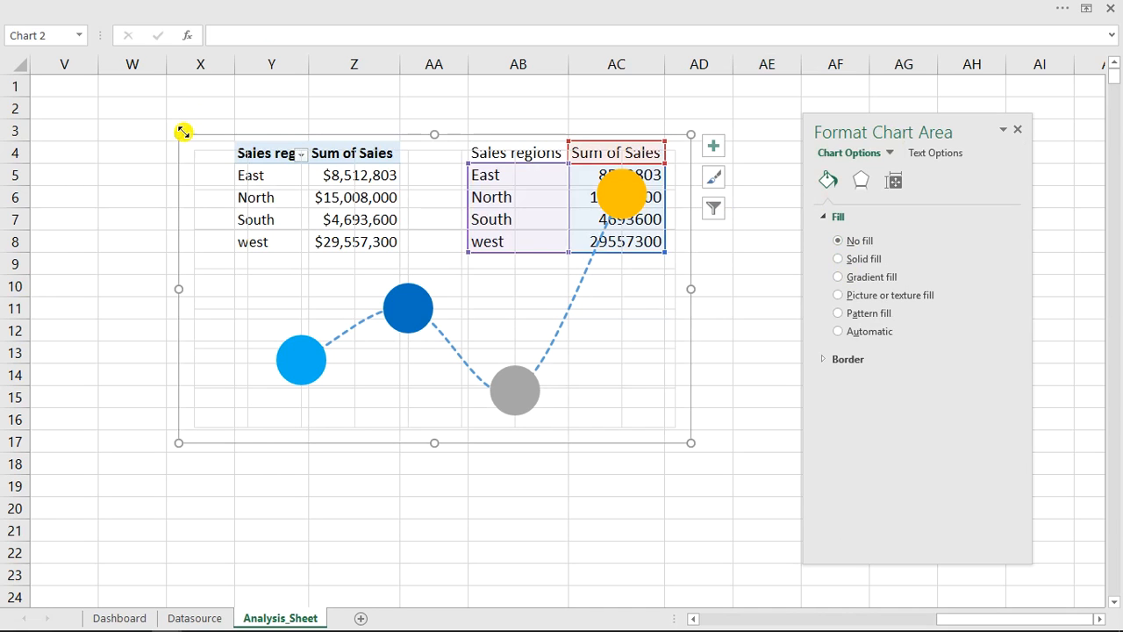
- Shrink the scatter chart and transfer it from Analysis_Sheet to the Regional sales view panel on the Dashboard sheet
left_click_drag(178, 131, 270, 220)
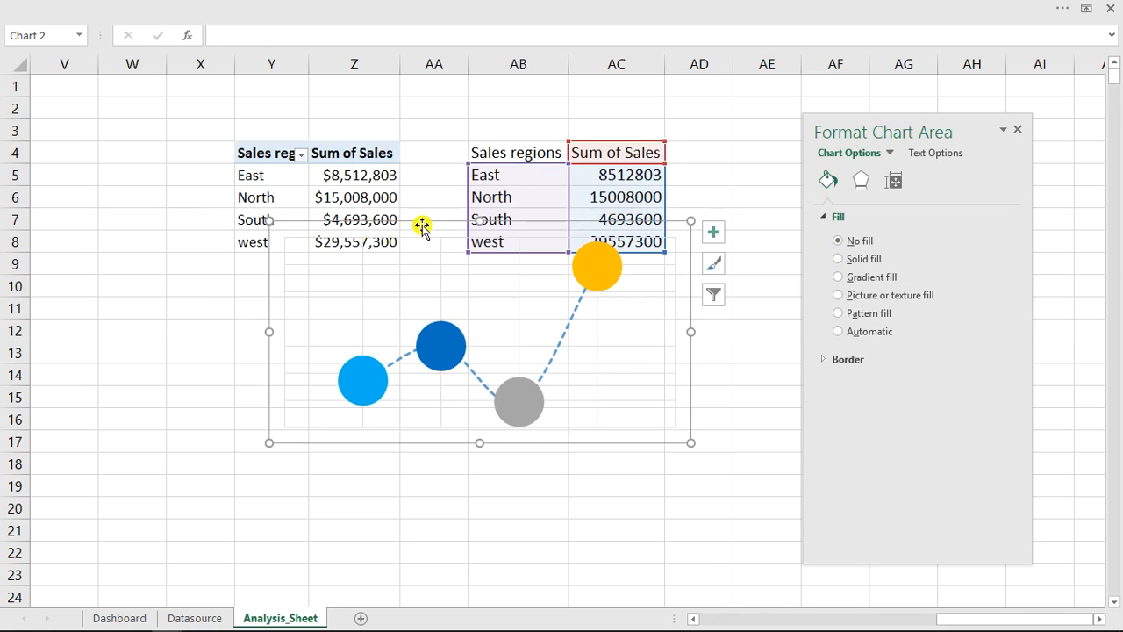
left_click_drag(409, 235, 362, 289)
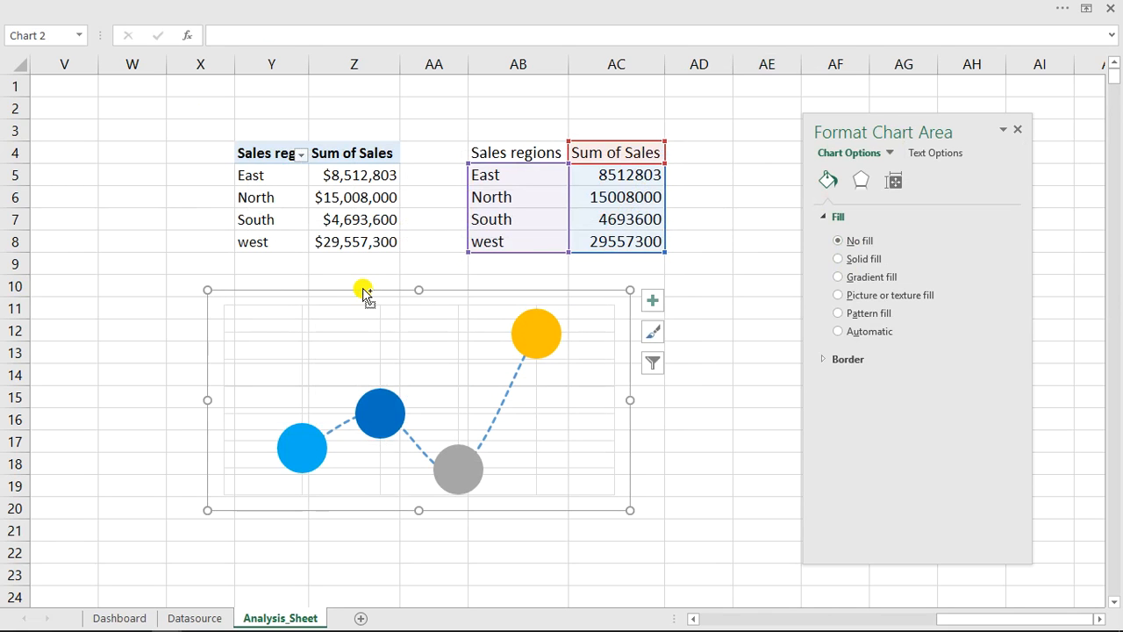
key("ctrl+x")
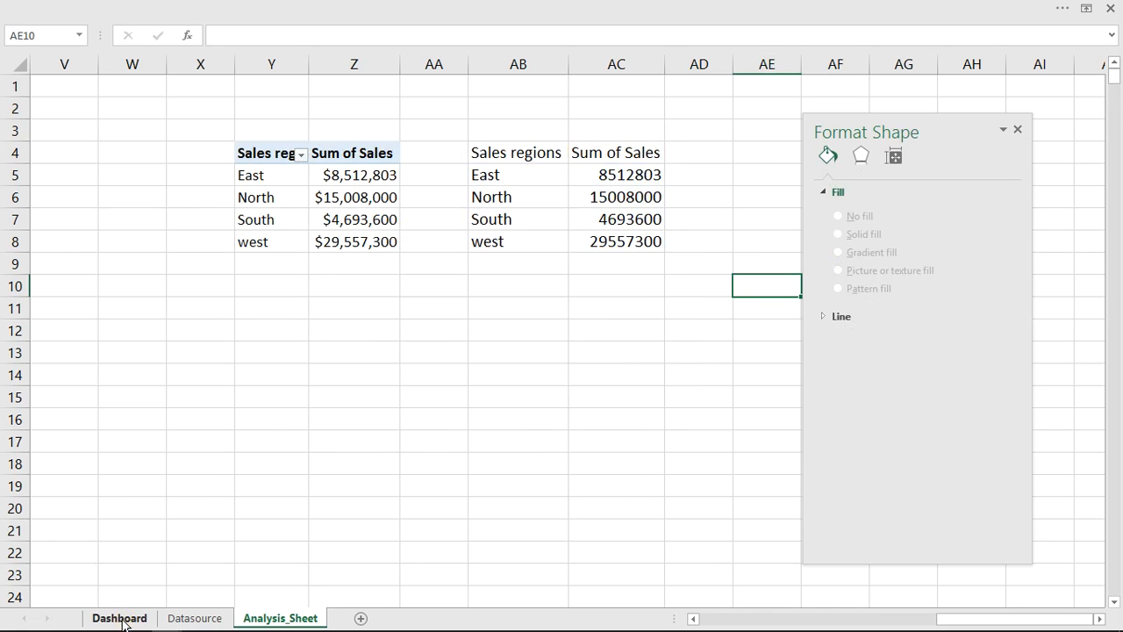
left_click(121, 619)
left_click(151, 405)
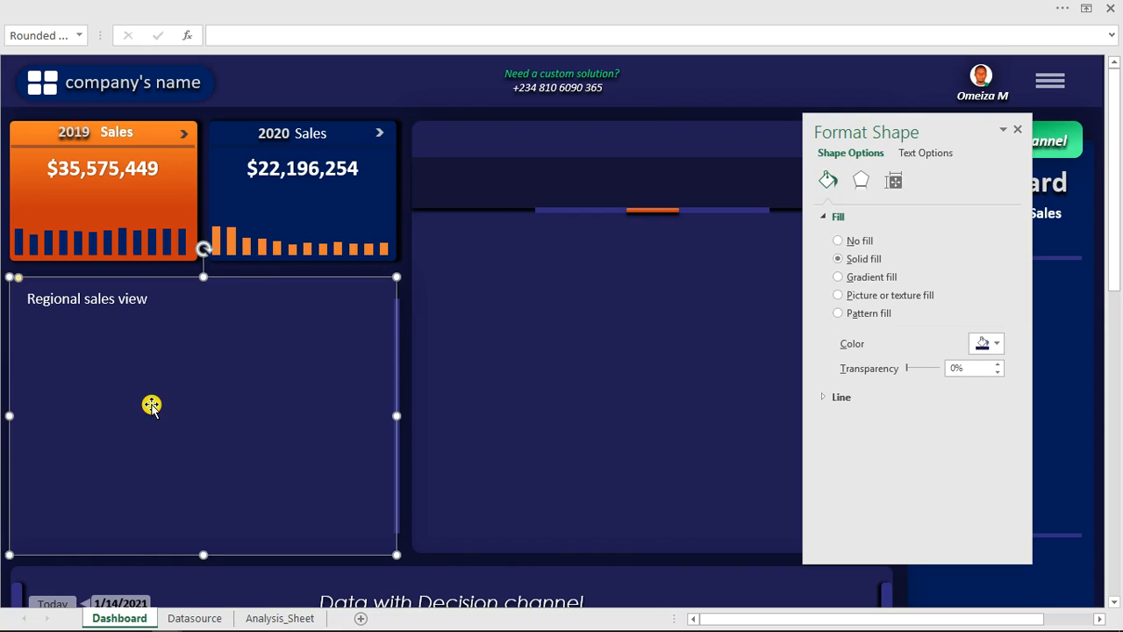
key("ctrl+v")
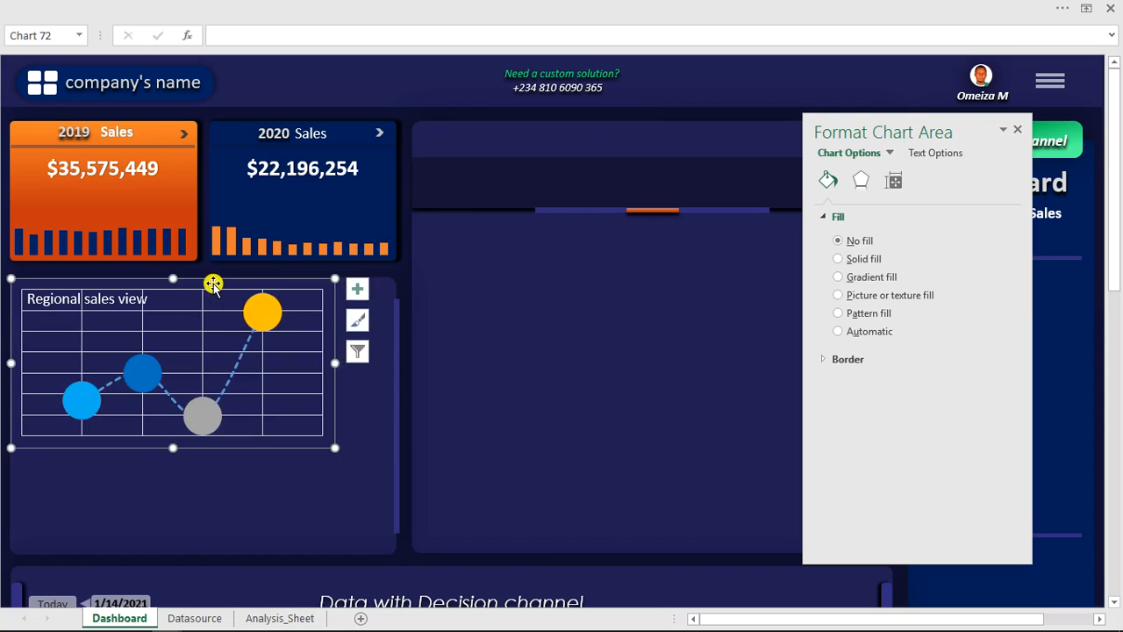
- Position and enlarge the scatter chart to fill the Regional sales view panel below its heading
left_click_drag(274, 447, 268, 560)
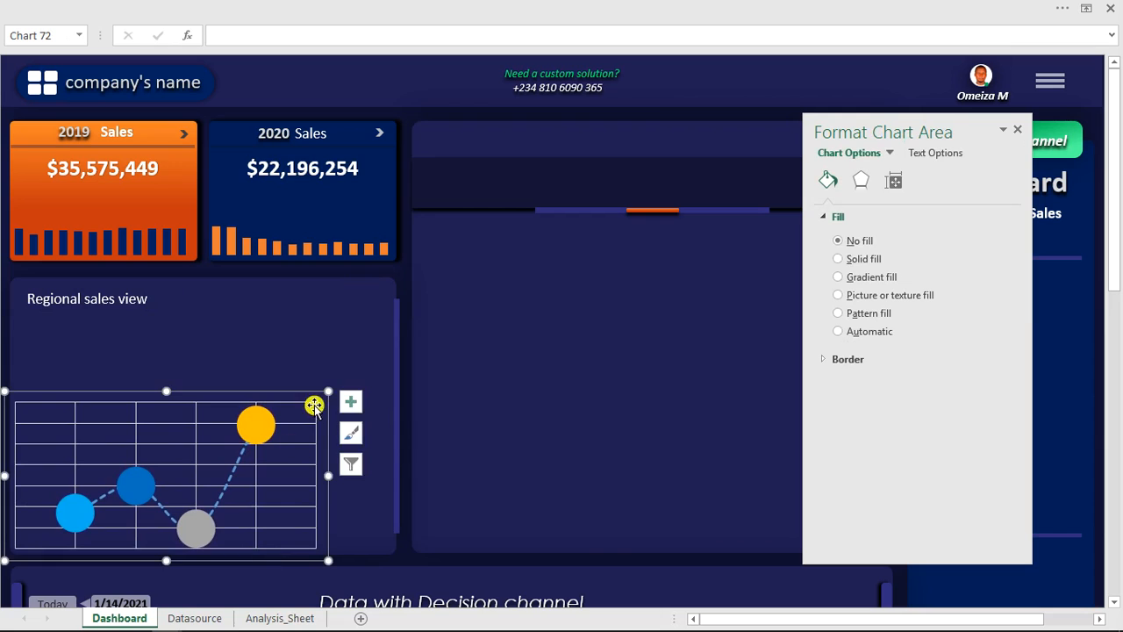
left_click_drag(330, 391, 386, 344)
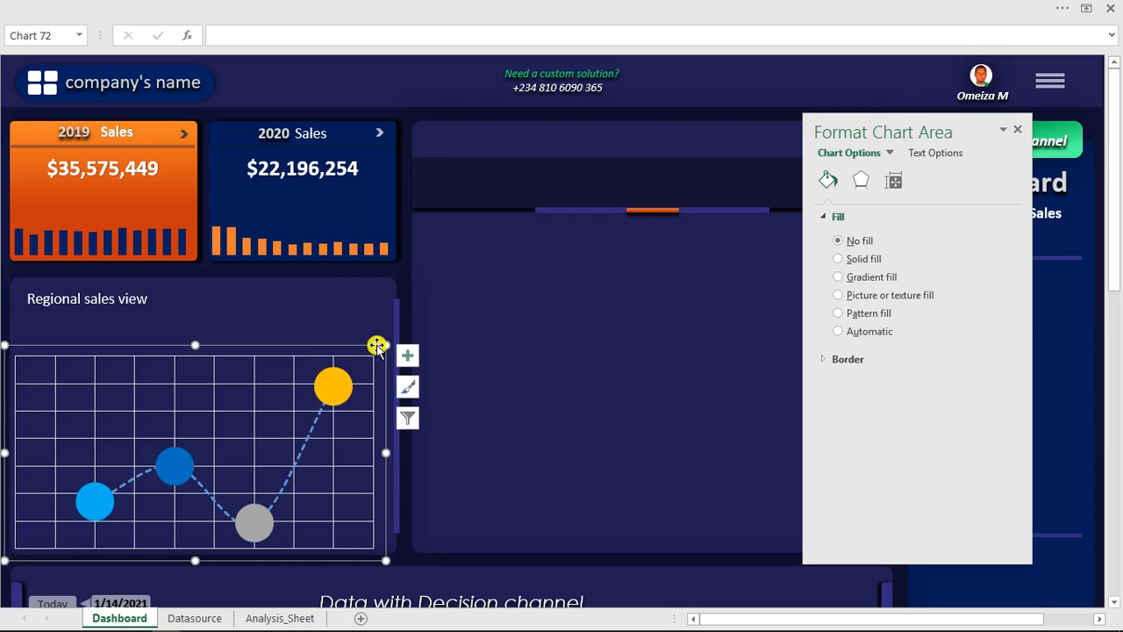
left_click_drag(312, 347, 316, 343)
left_click_drag(390, 341, 400, 325)
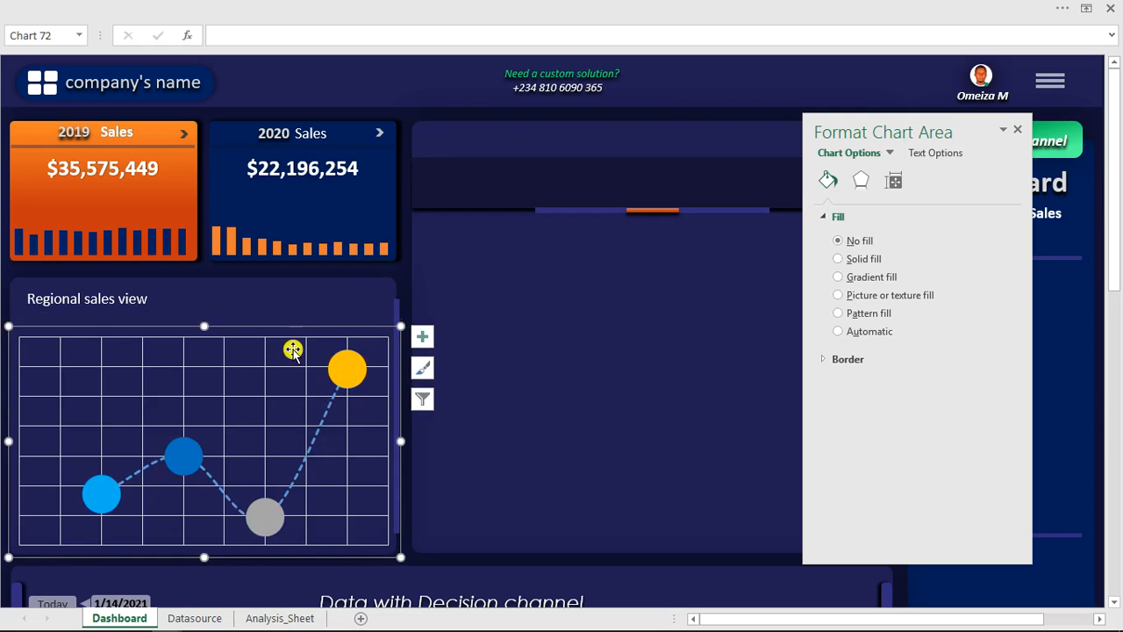
- Color the scatter chart's horizontal and vertical major gridlines Green and make them semi-transparent, the vertical ones at about 79%
left_click(260, 367)
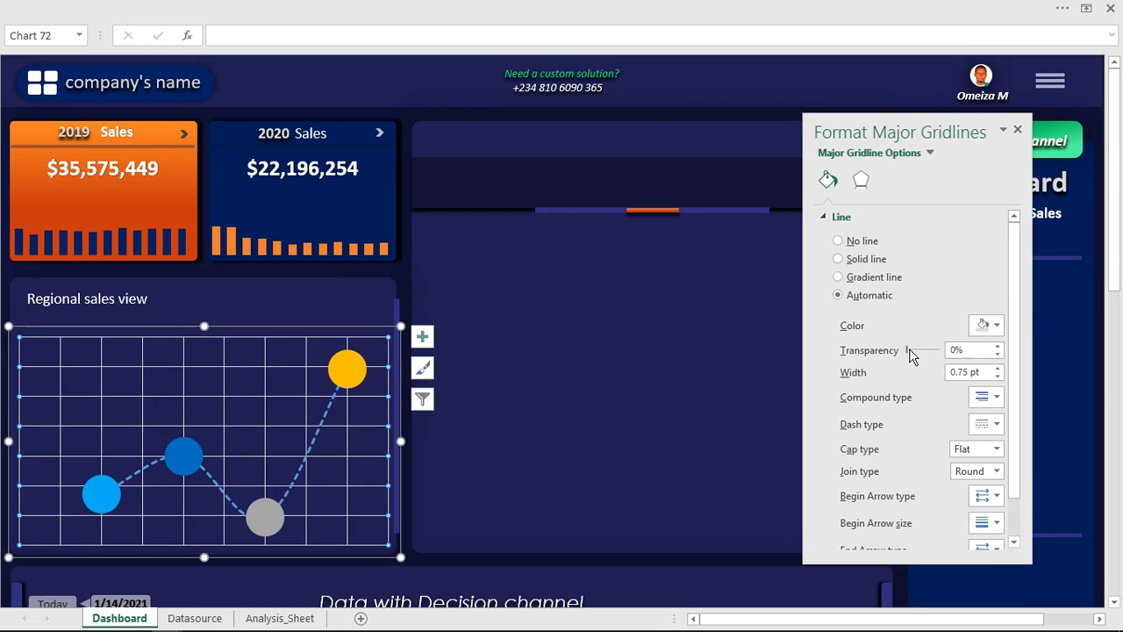
left_click_drag(919, 350, 927, 350)
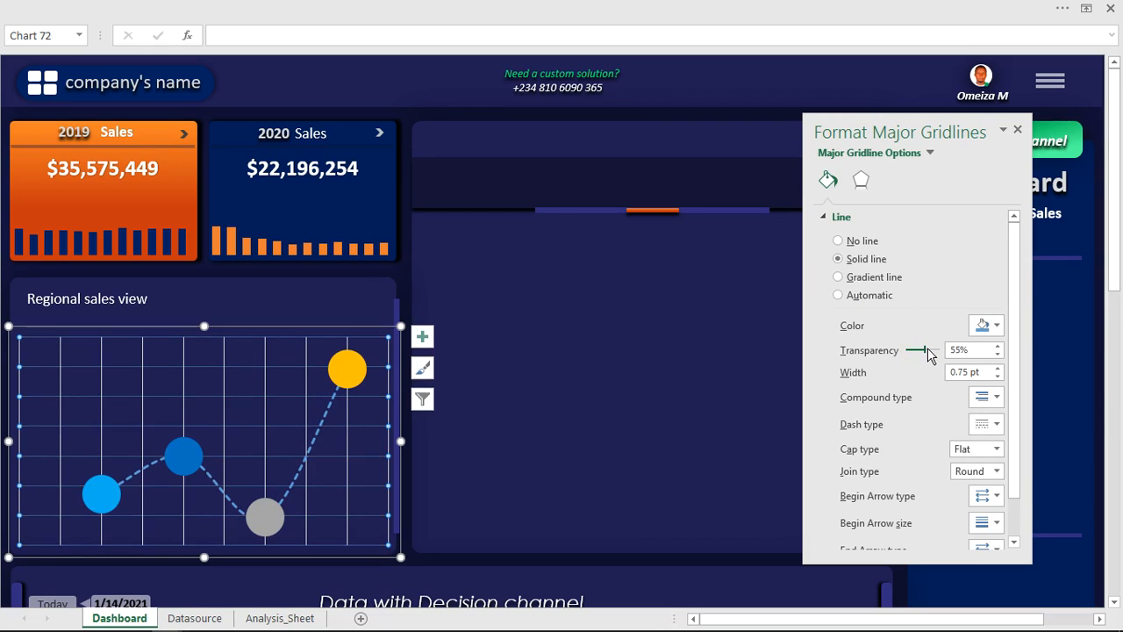
left_click(990, 326)
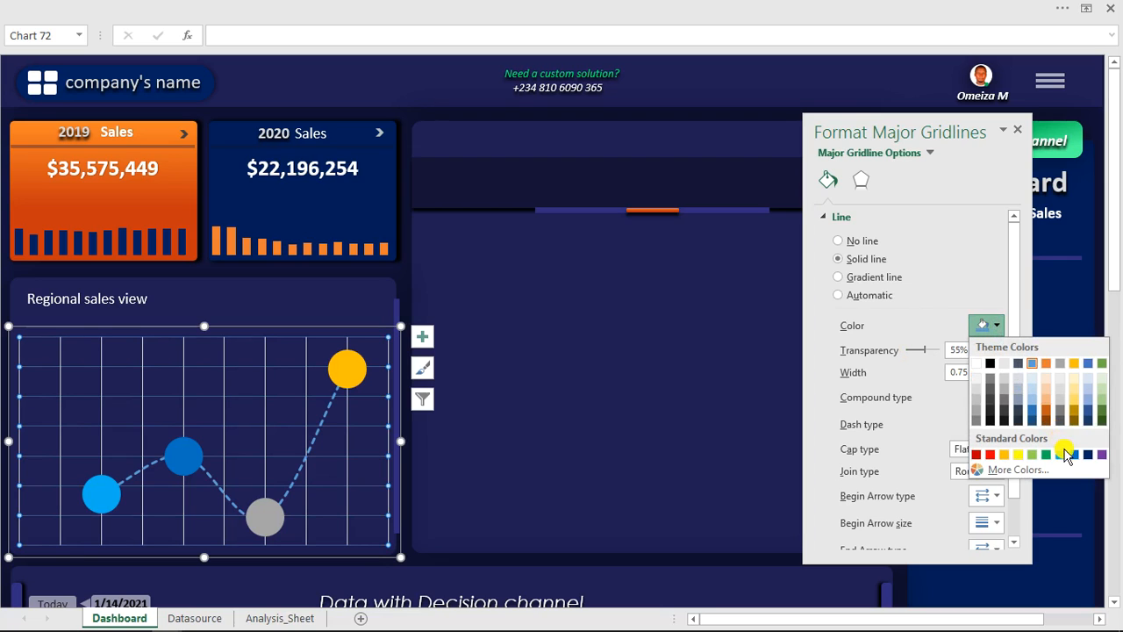
left_click(1048, 455)
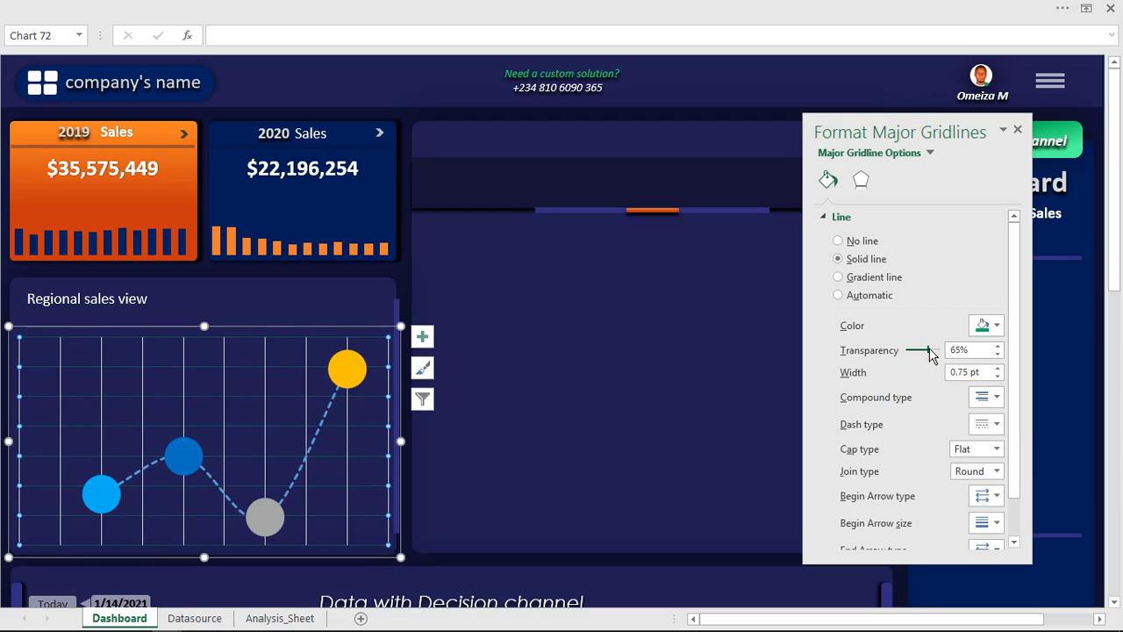
left_click_drag(932, 350, 920, 350)
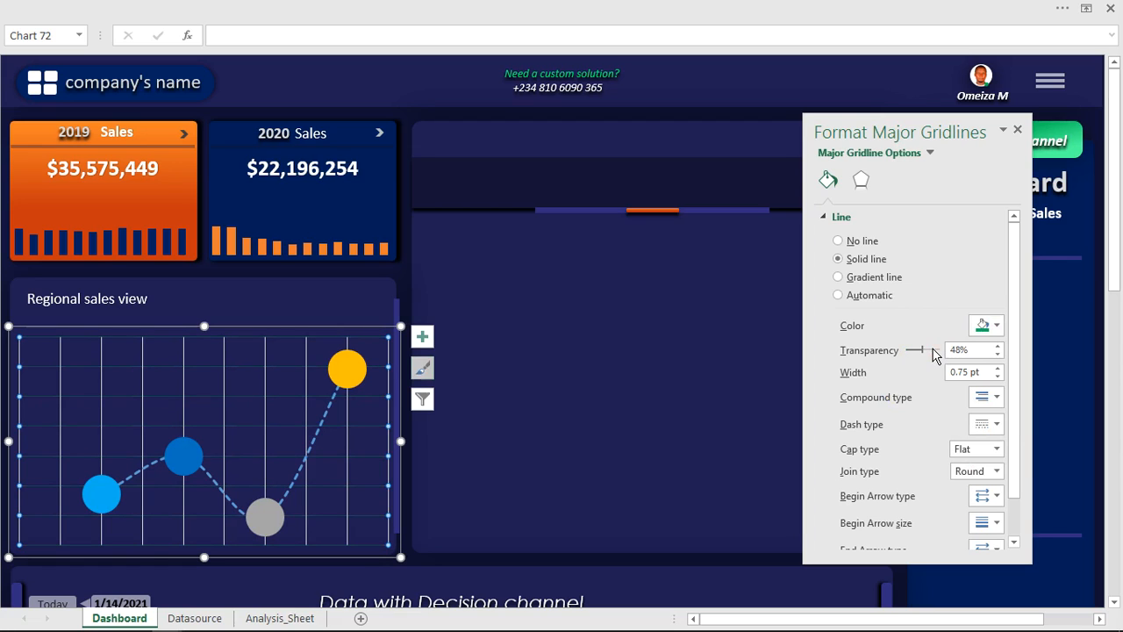
left_click(265, 387)
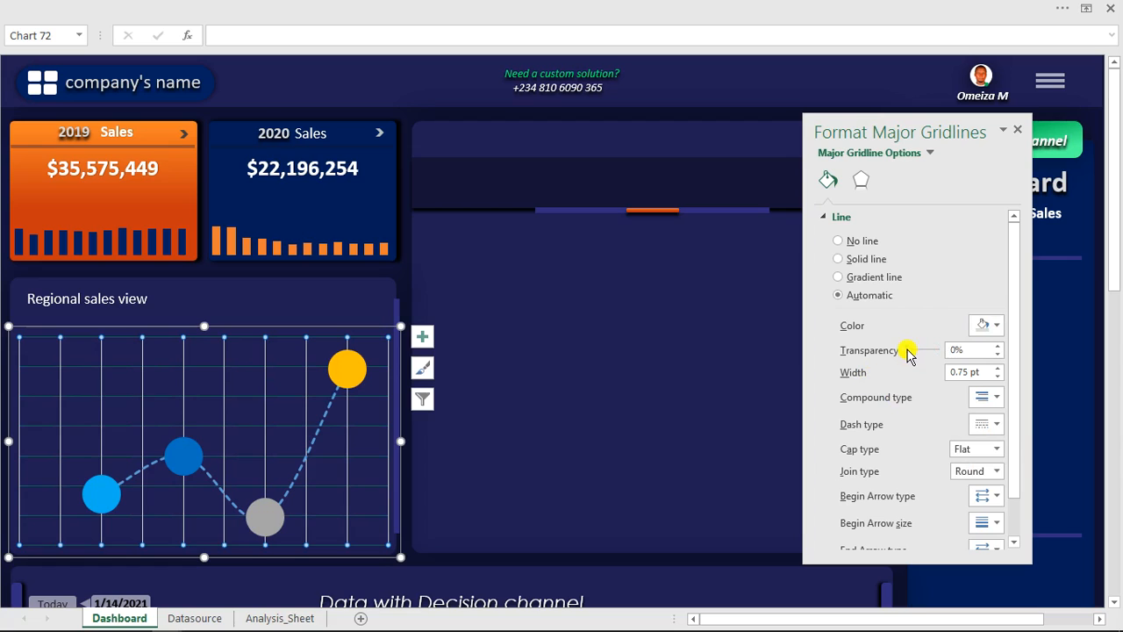
left_click_drag(924, 351, 932, 351)
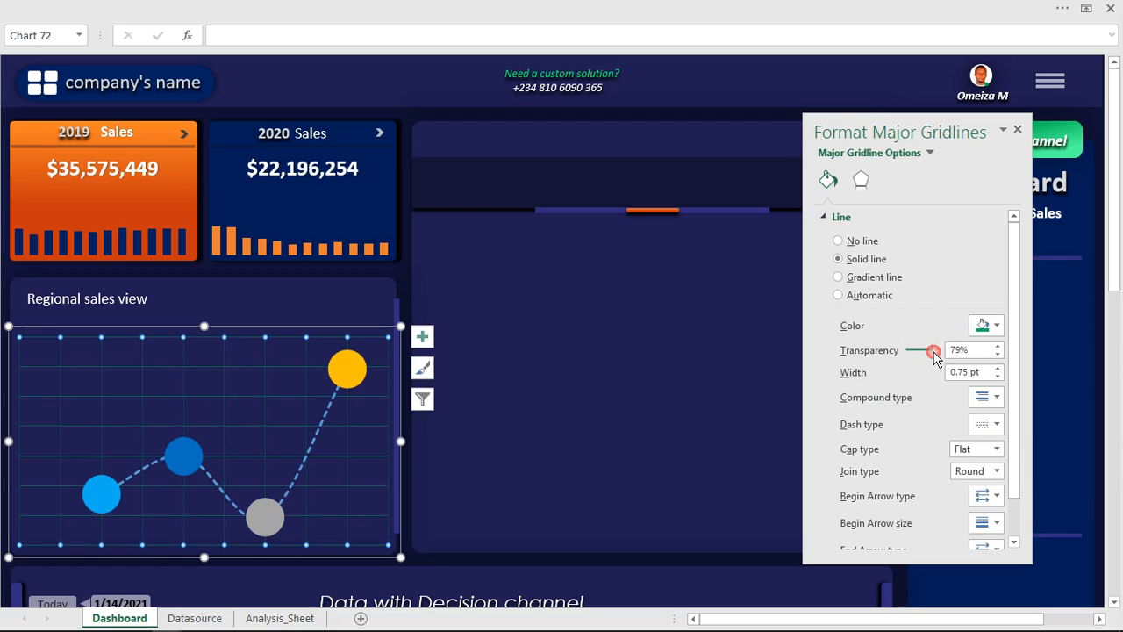
- Give the scatter series markers an outer lower-left shadow with 0% transparency, 106% size, 11 pt blur, 135° angle and 5 pt distance
left_click(347, 369)
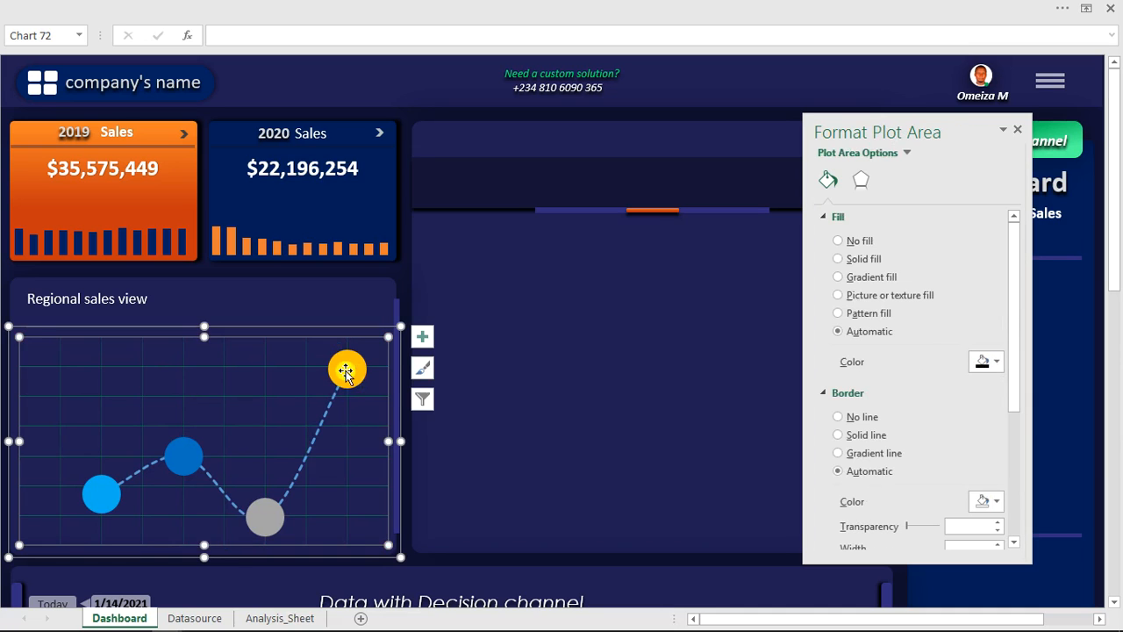
left_click(345, 369)
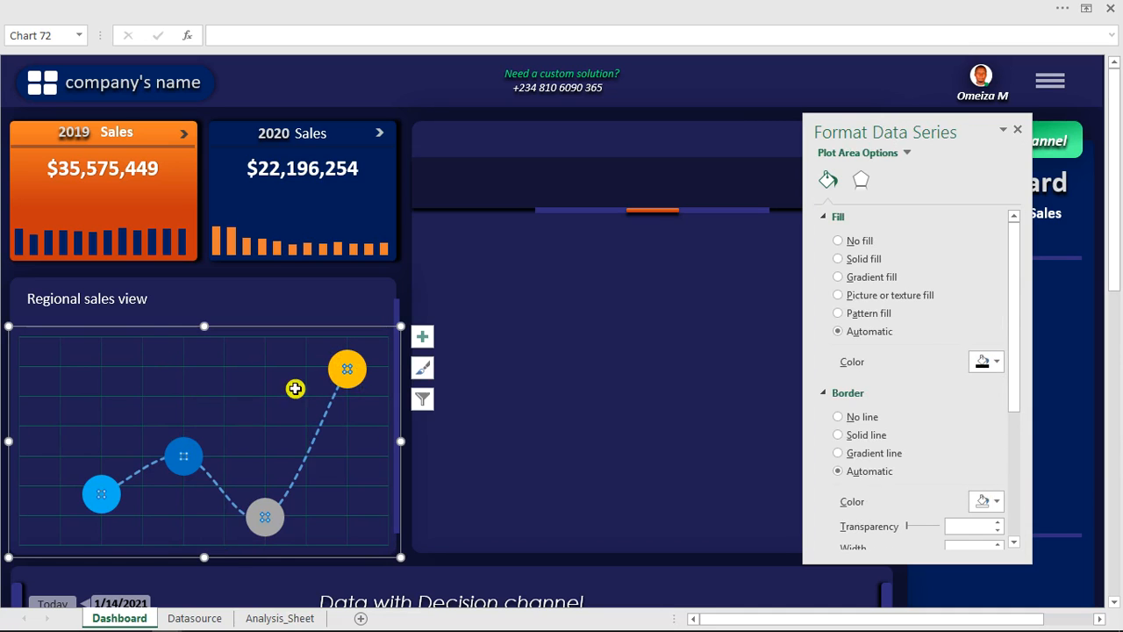
left_click(858, 181)
left_click(844, 218)
left_click(991, 239)
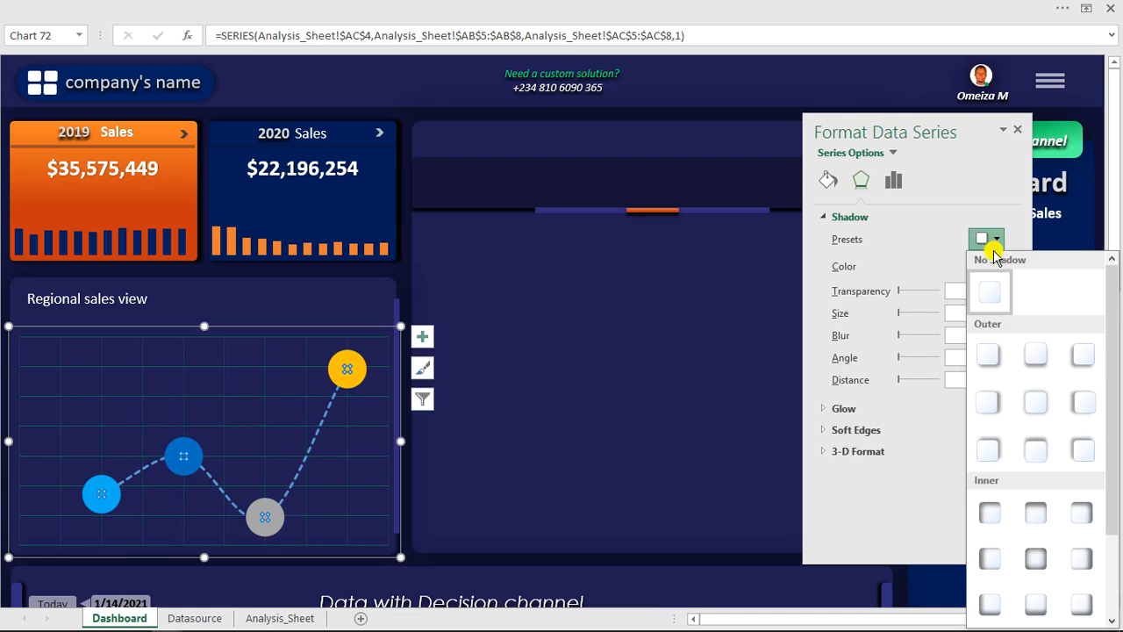
left_click(1083, 358)
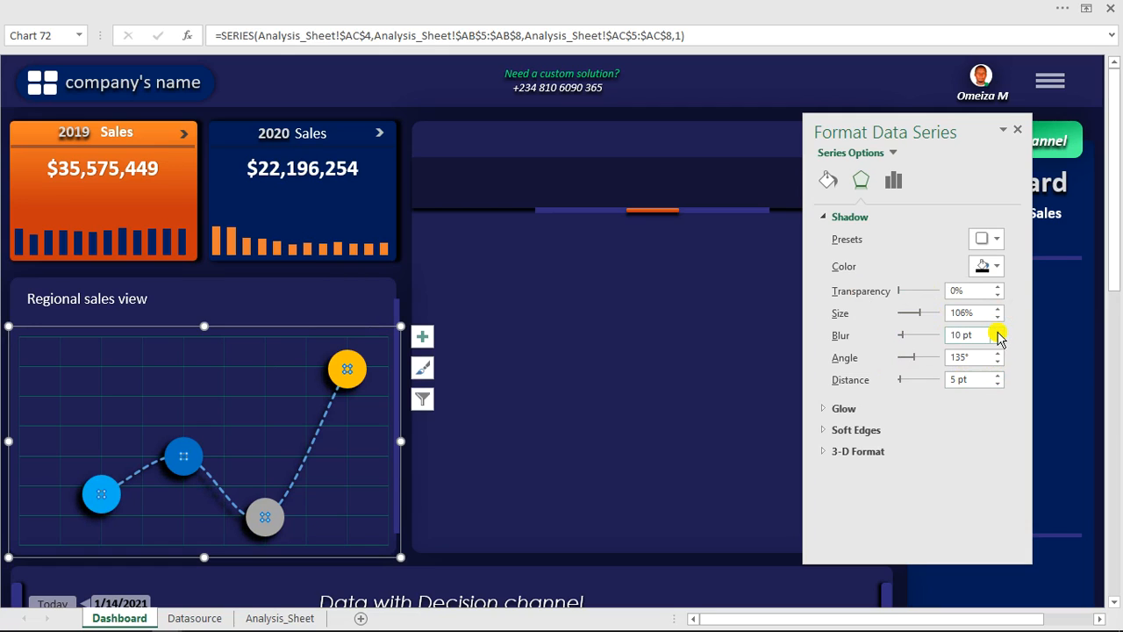
- Add data labels to the scatter chart's markers
left_click(268, 395)
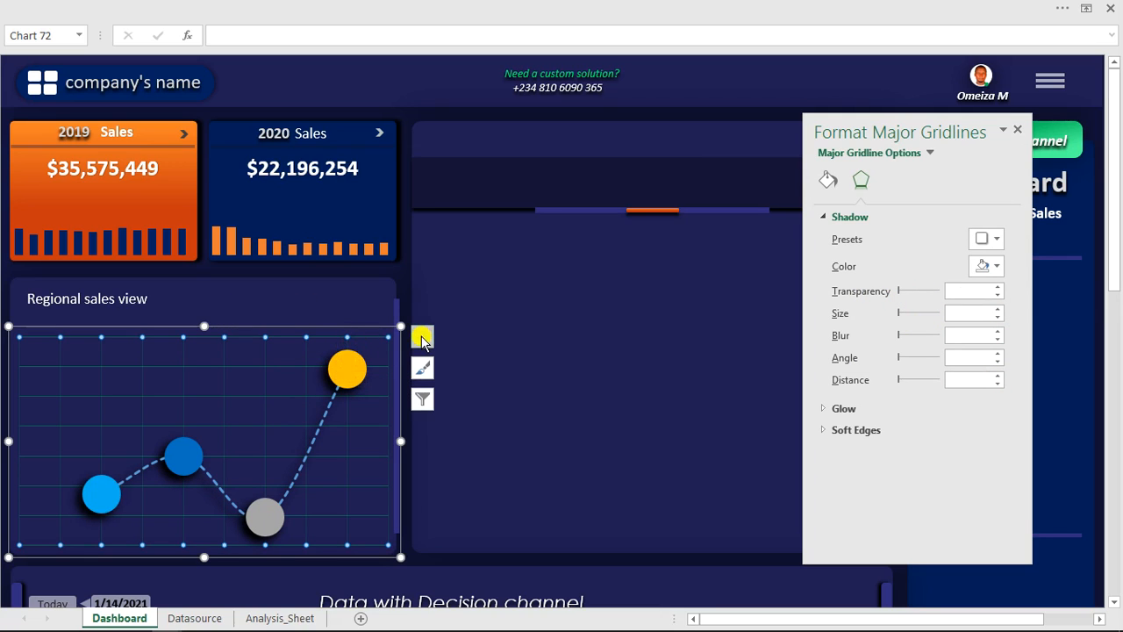
left_click(422, 336)
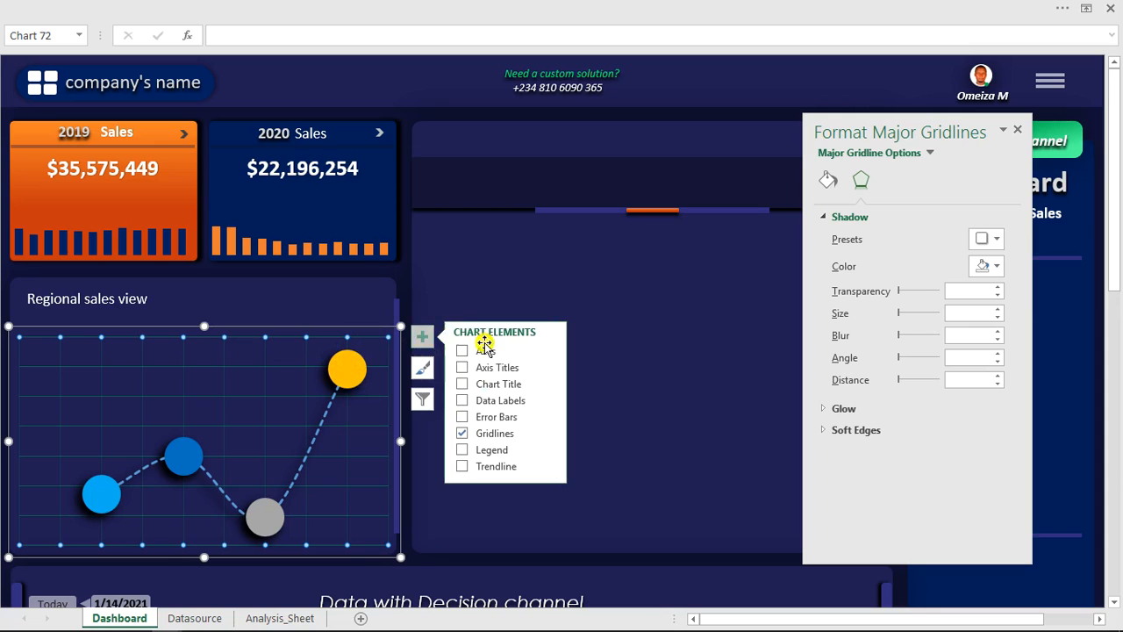
left_click(460, 401)
left_click(351, 356)
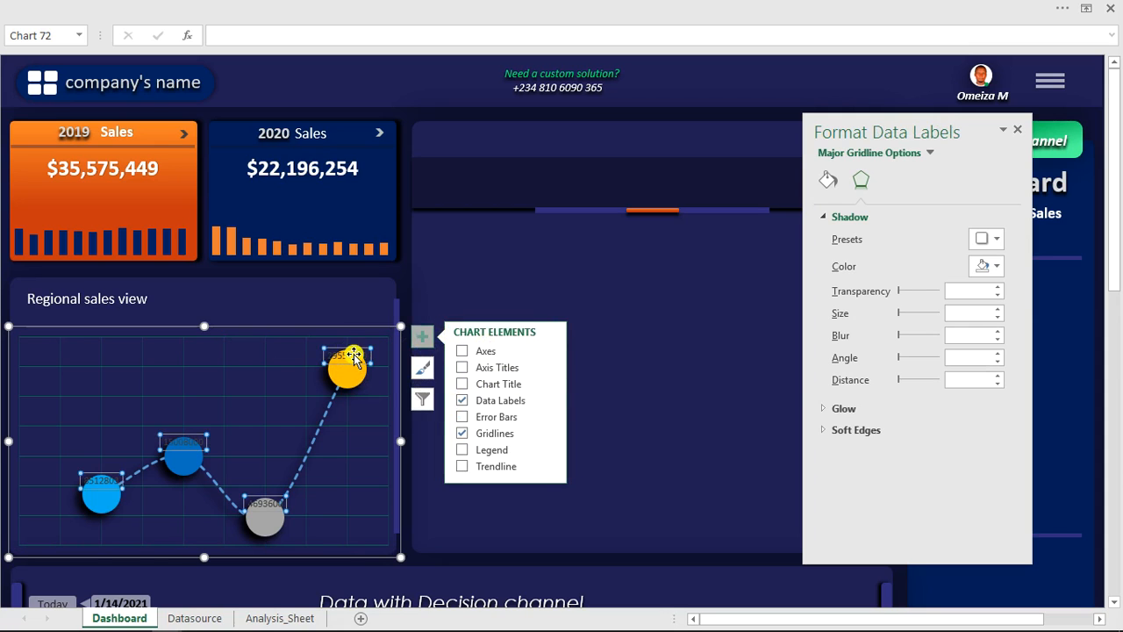
- Format the scatter chart's data labels as white, bold, 16 pt text
left_click(97, 9)
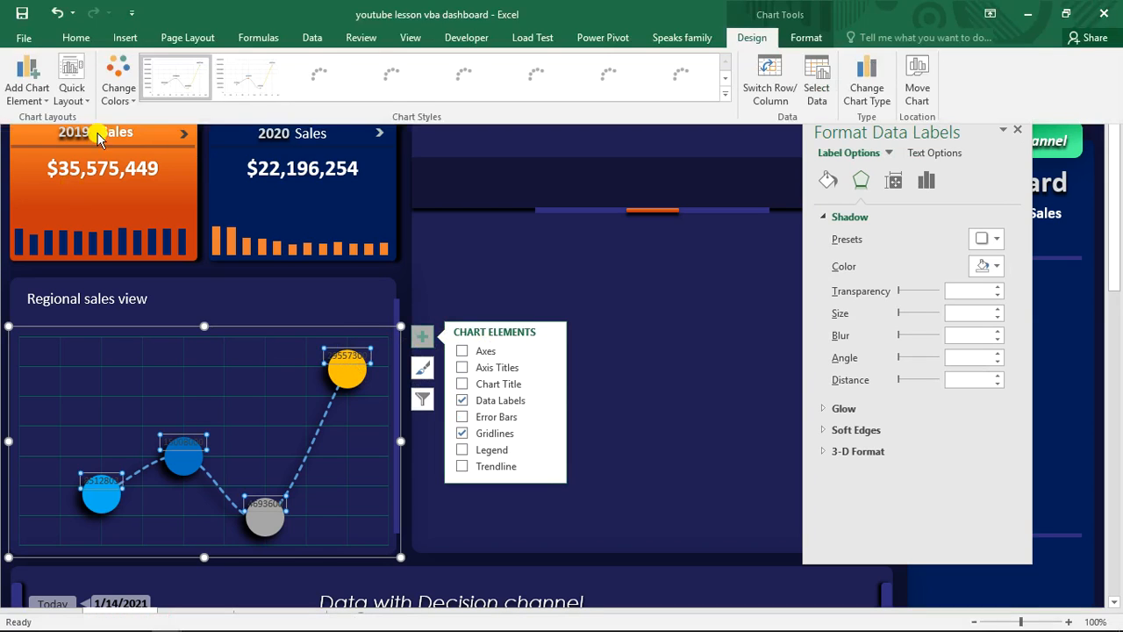
left_click(75, 37)
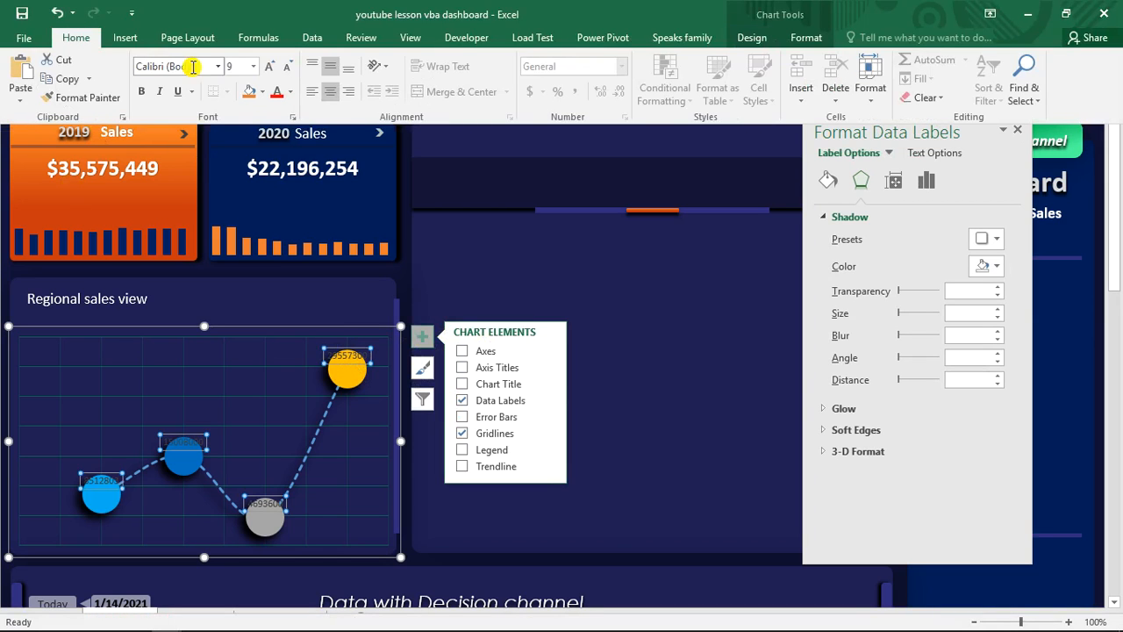
left_click(287, 92)
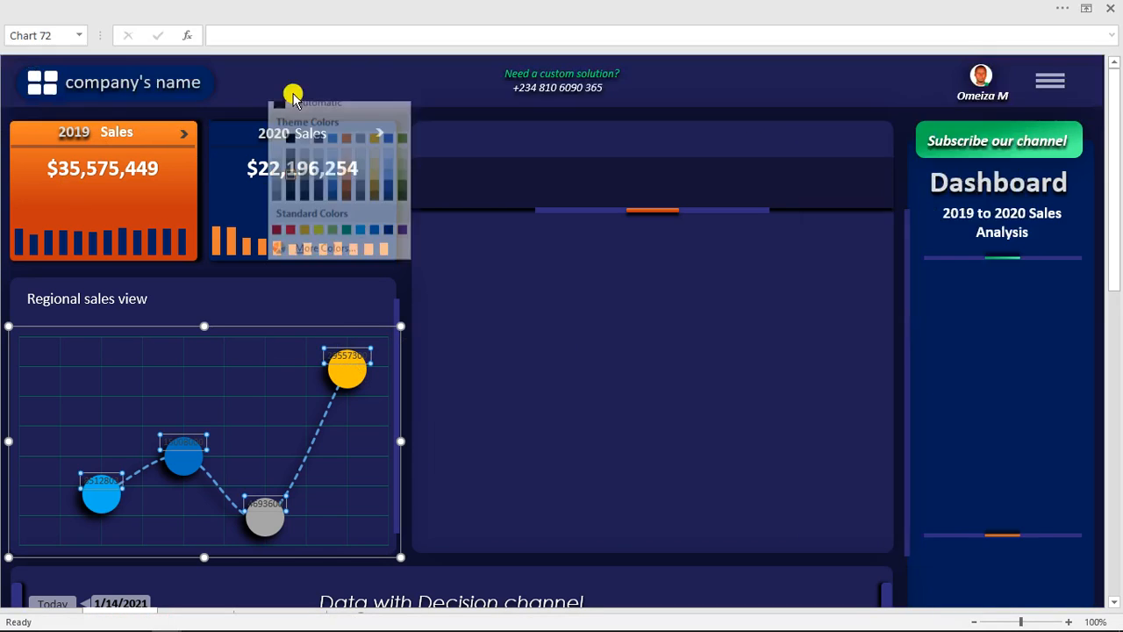
left_click(277, 149)
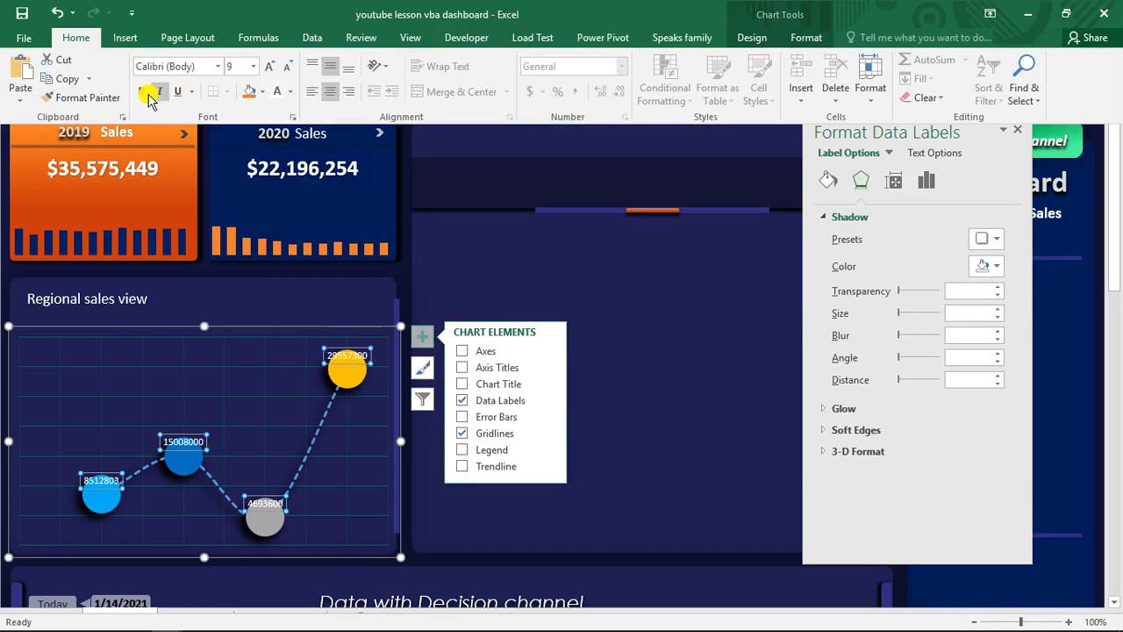
left_click(253, 67)
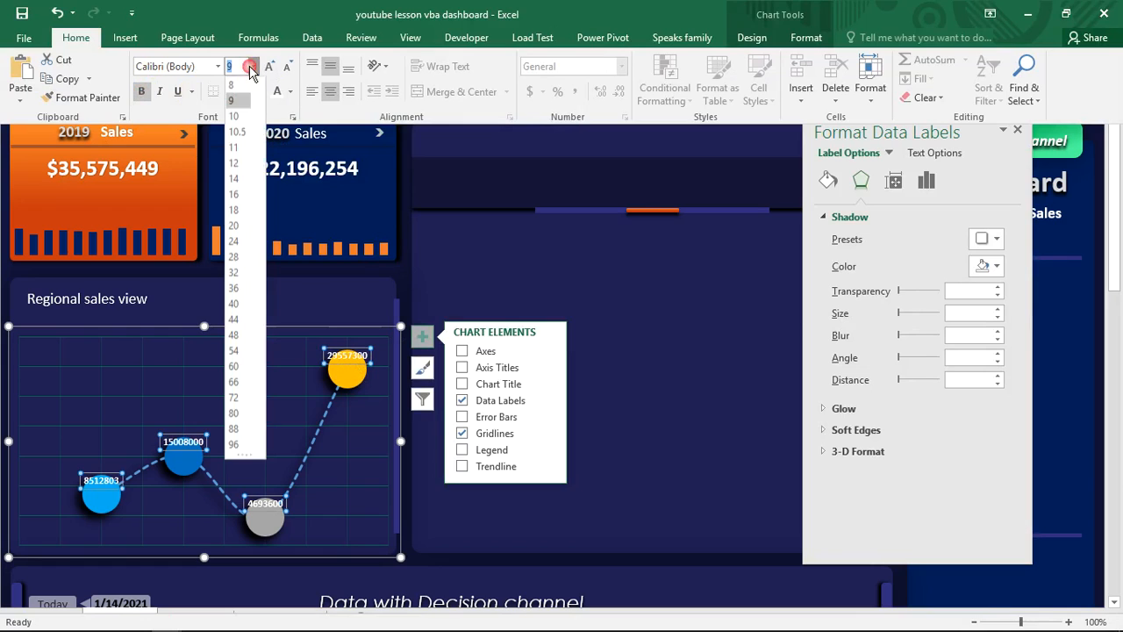
left_click(235, 194)
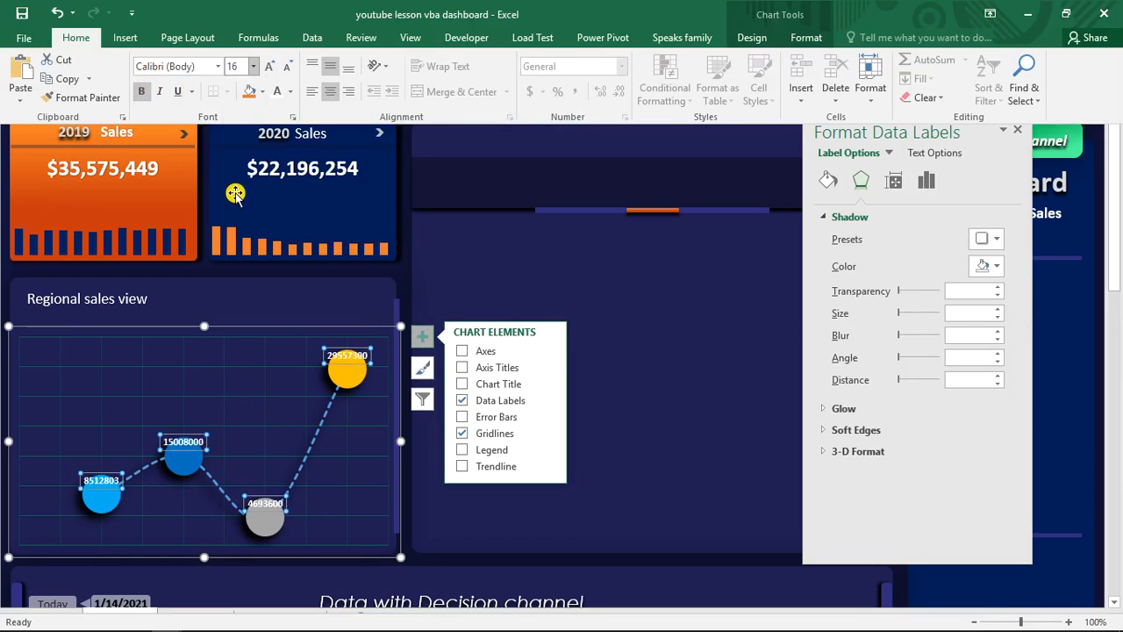
key("ctrl+shift+F1")
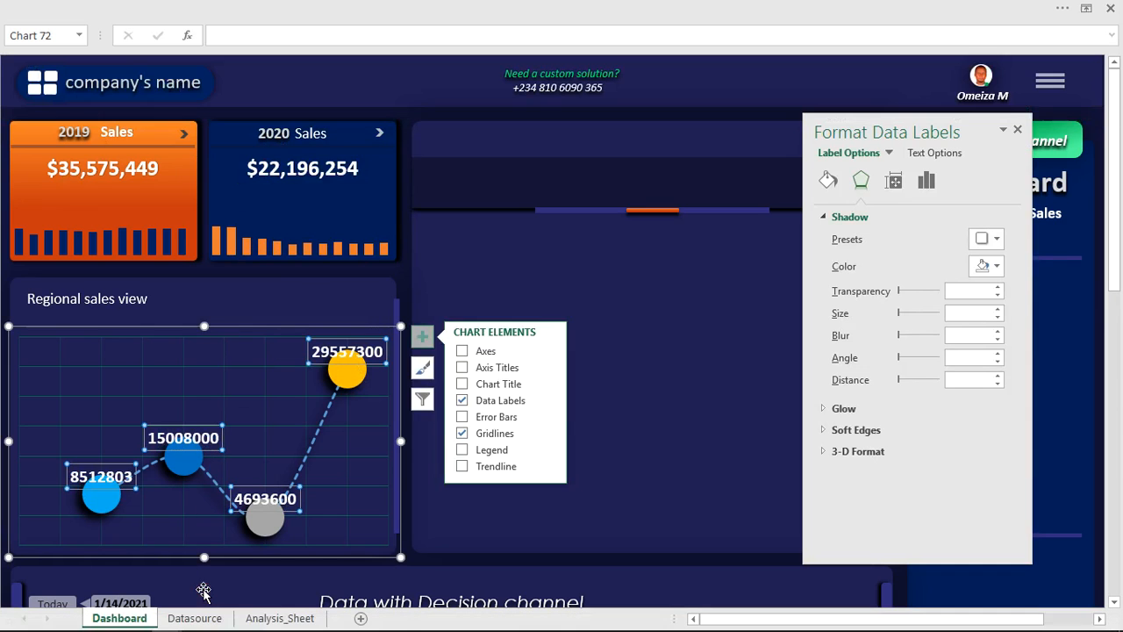
- Copy the currency formatting of cell Z5 on Analysis_Sheet to the regional sales values in AC5:AC8
left_click(256, 618)
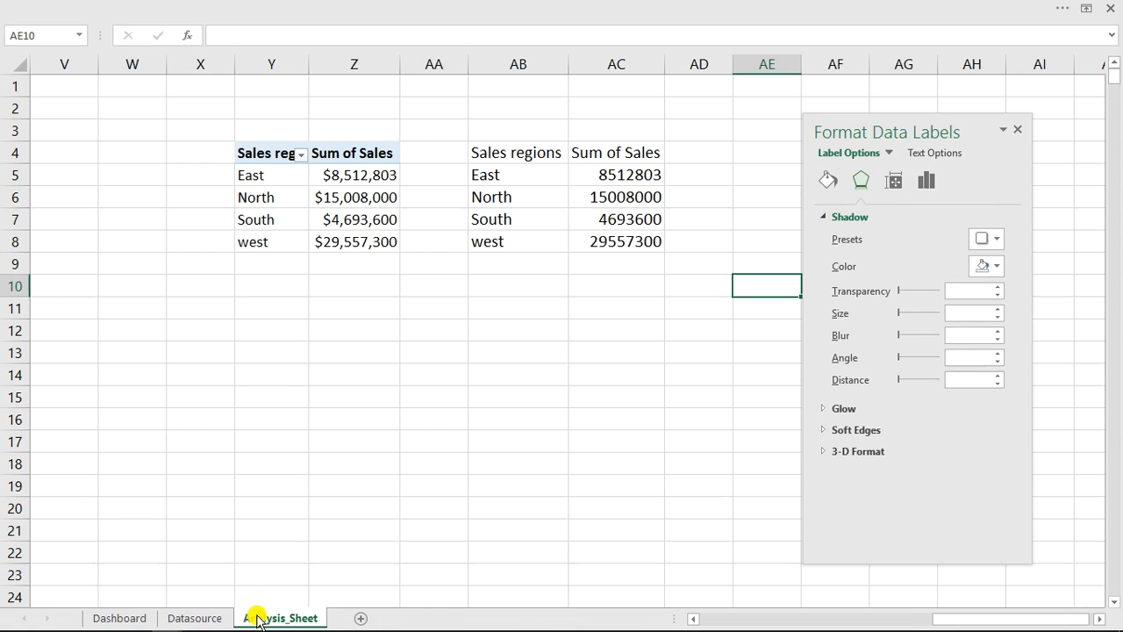
left_click(366, 175)
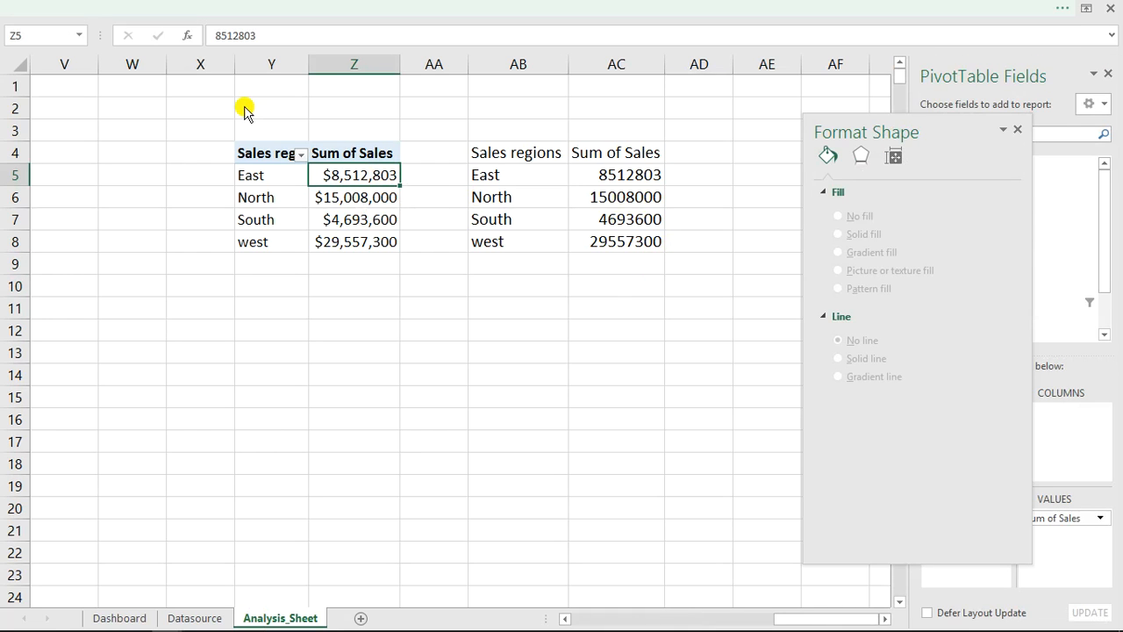
key("ctrl+shift+F1")
left_click(106, 96)
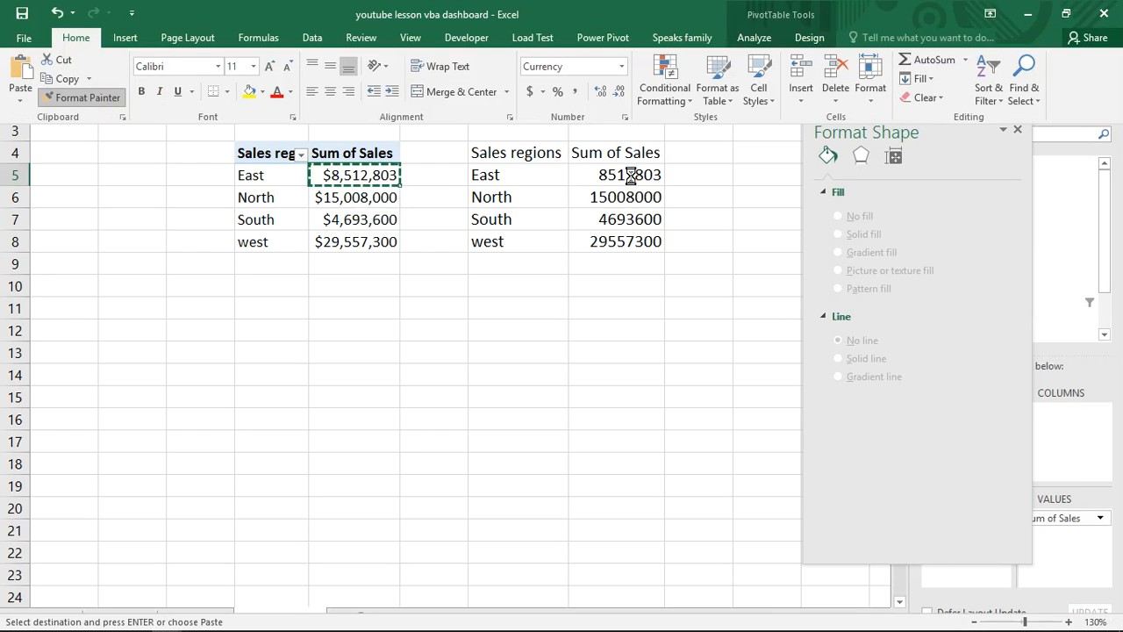
mouse_move(631, 179)
left_mouse_down()
mouse_move(638, 237)
mouse_move(632, 225)
left_mouse_up()
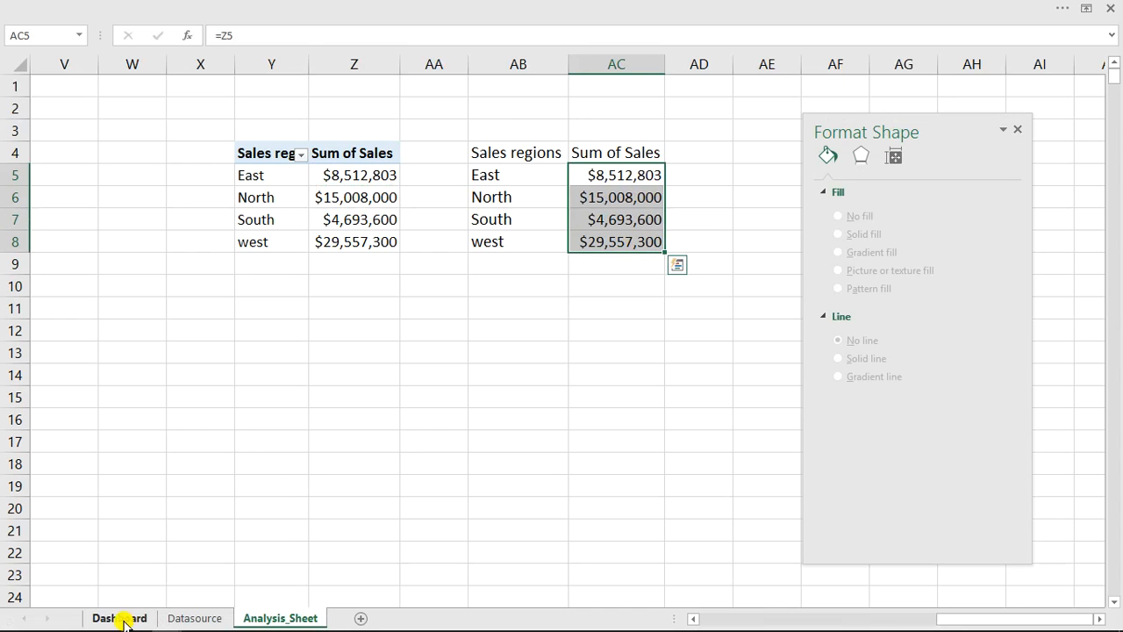
- Return to the Dashboard sheet and reduce the scatter chart's data label text to 12 pt
left_click(120, 618)
left_click(165, 455)
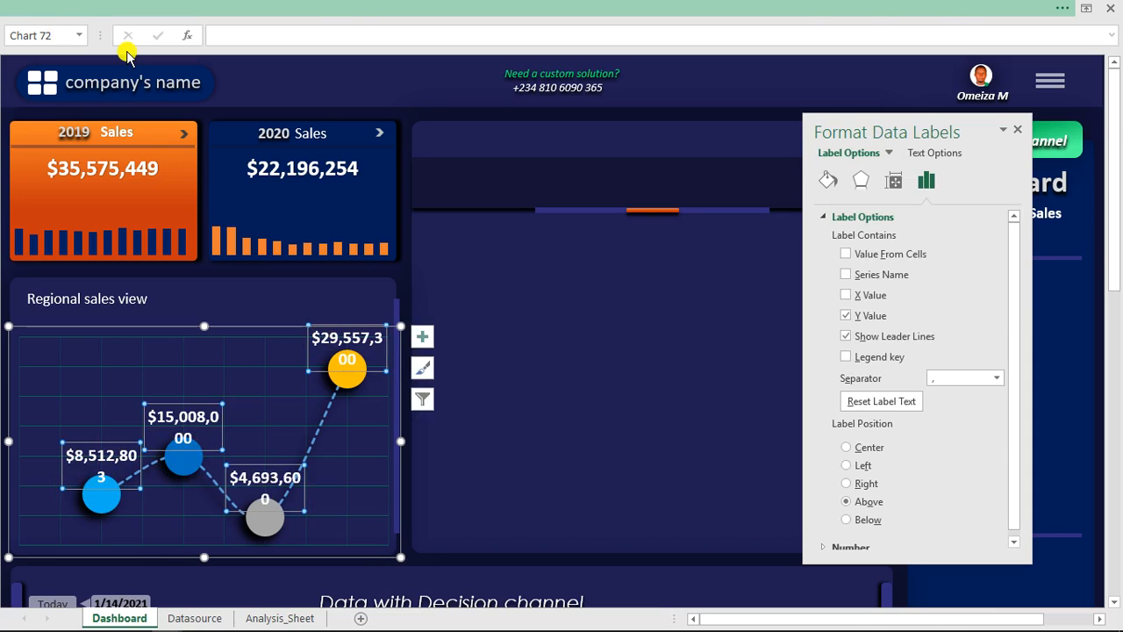
left_click(127, 9)
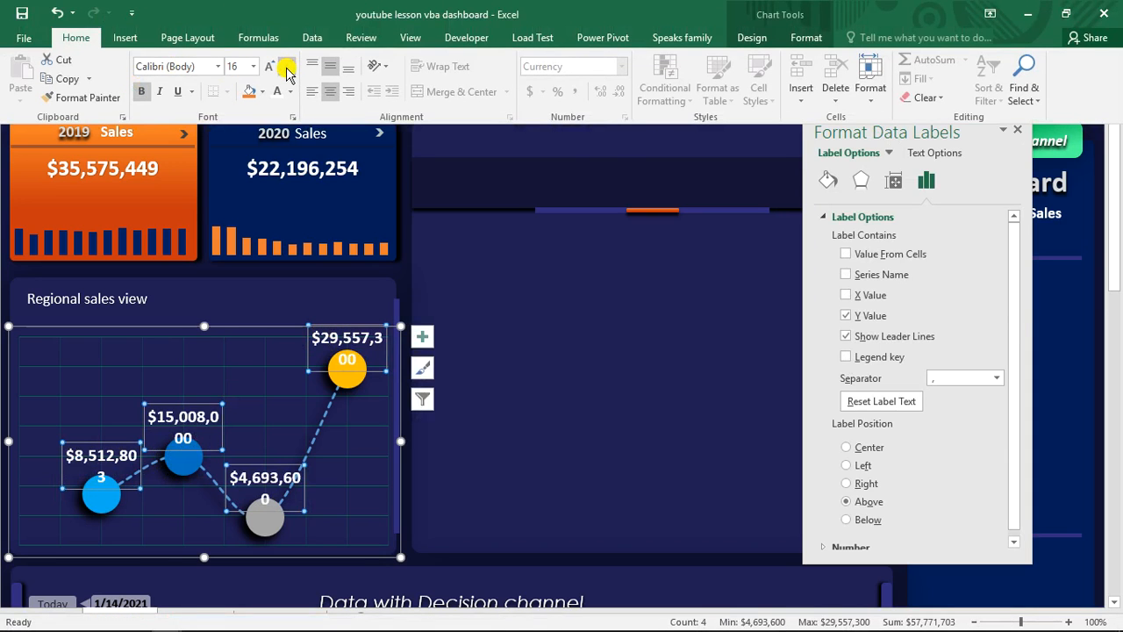
left_click(286, 71)
left_click(286, 70)
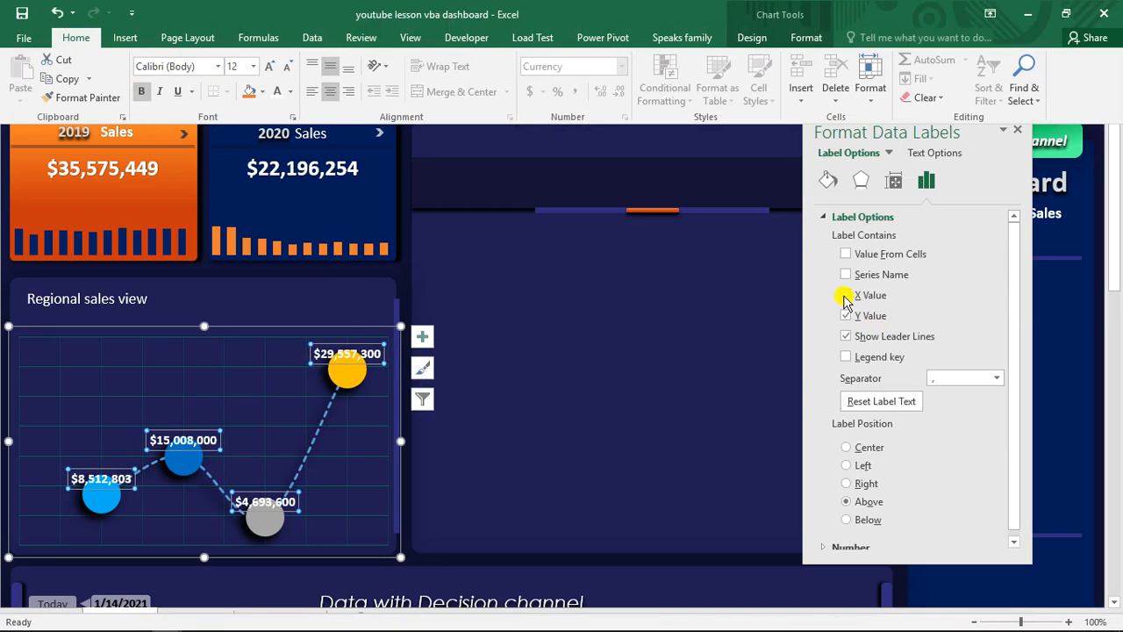
- Include the X Value in the scatter chart's data labels and close the formatting pane
left_click(845, 296)
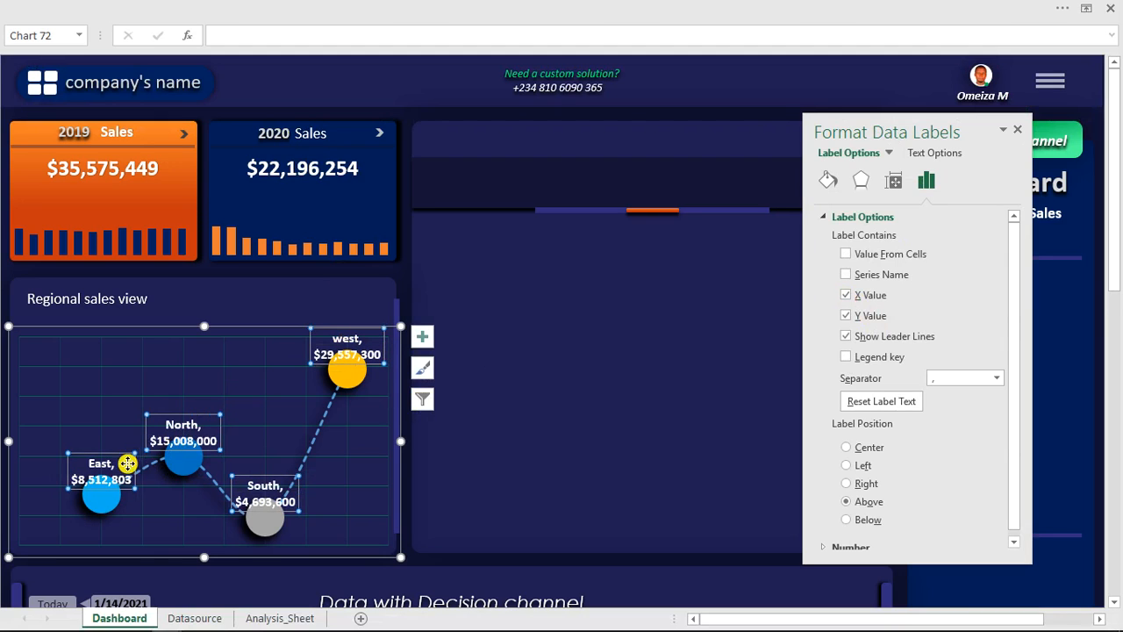
left_click(552, 309)
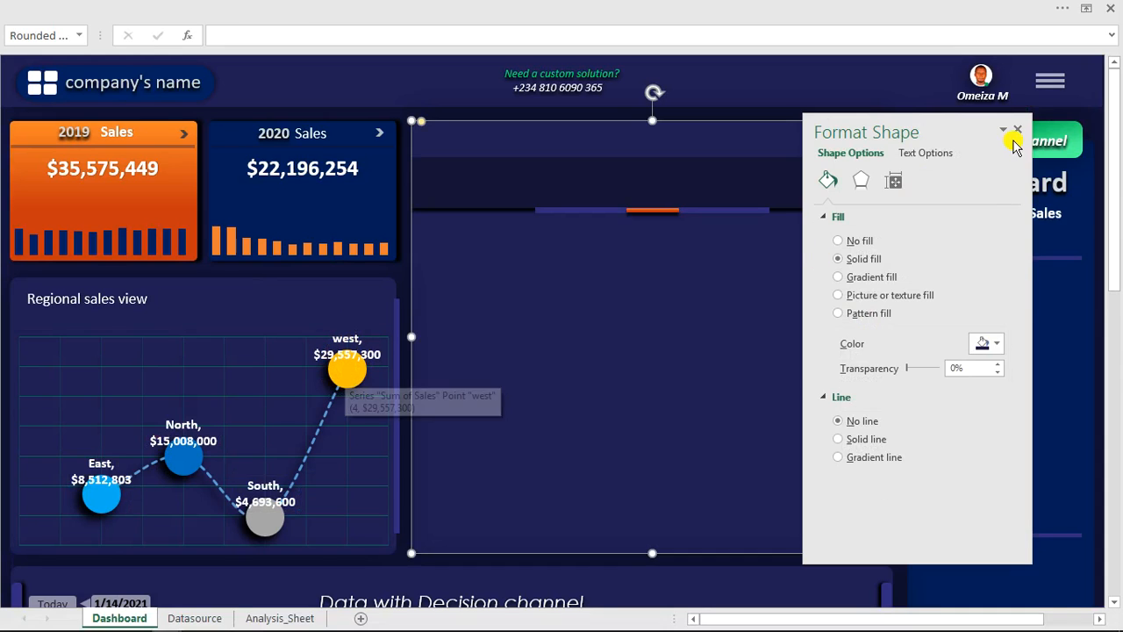
left_click(1020, 134)
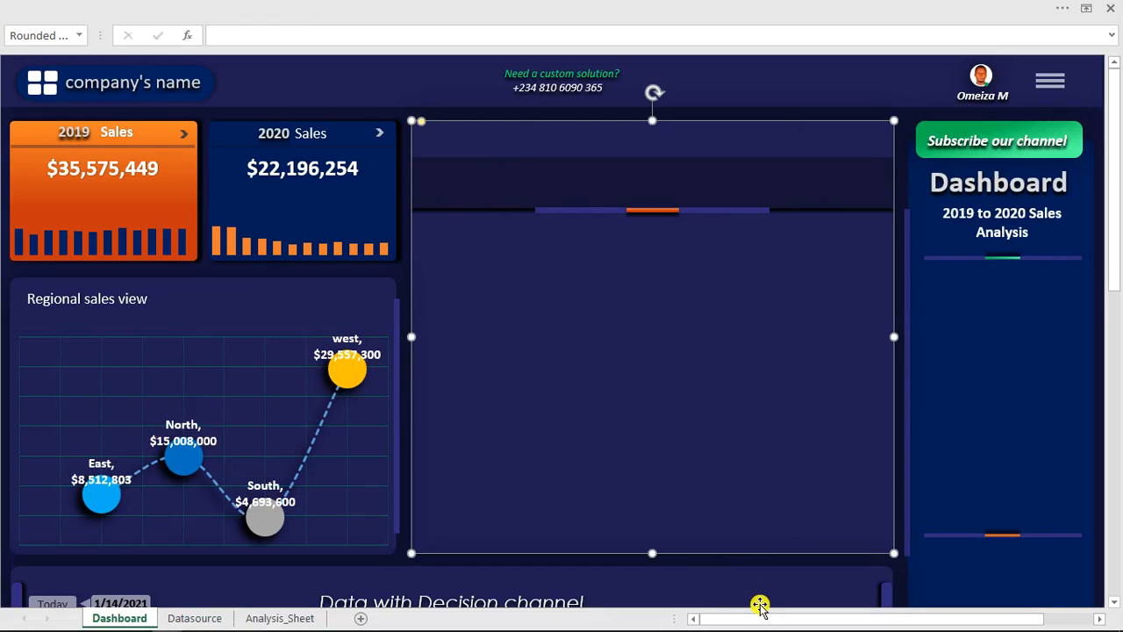
- Move the Place filters panel over the Dashboard title sidebar, just below the Subscribe our channel banner
left_click_drag(767, 623, 874, 617)
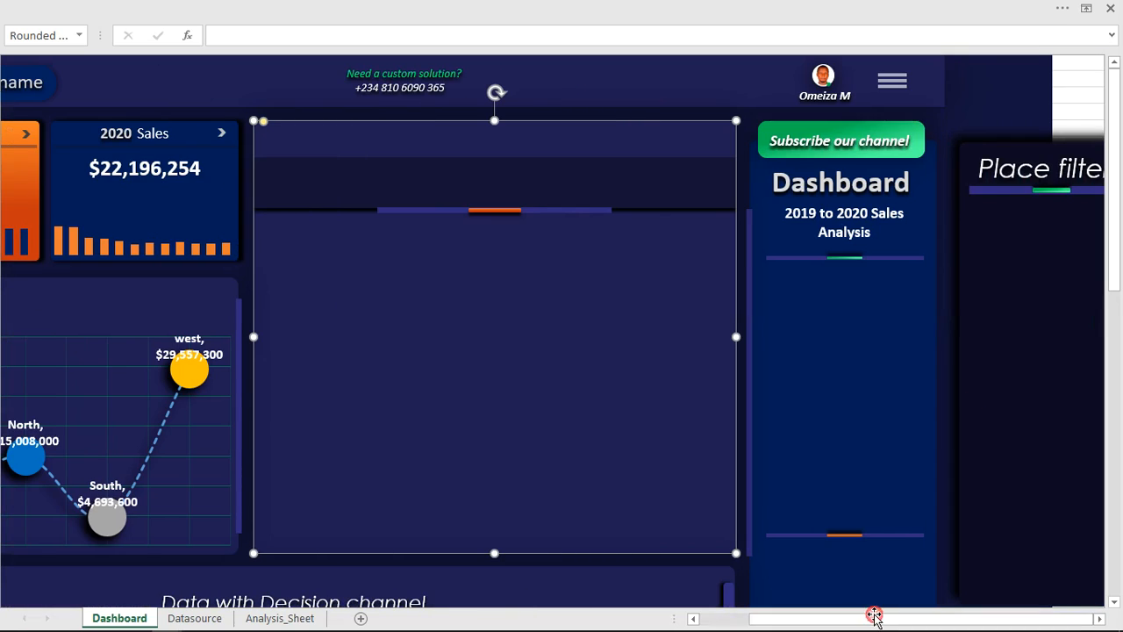
left_click(986, 135)
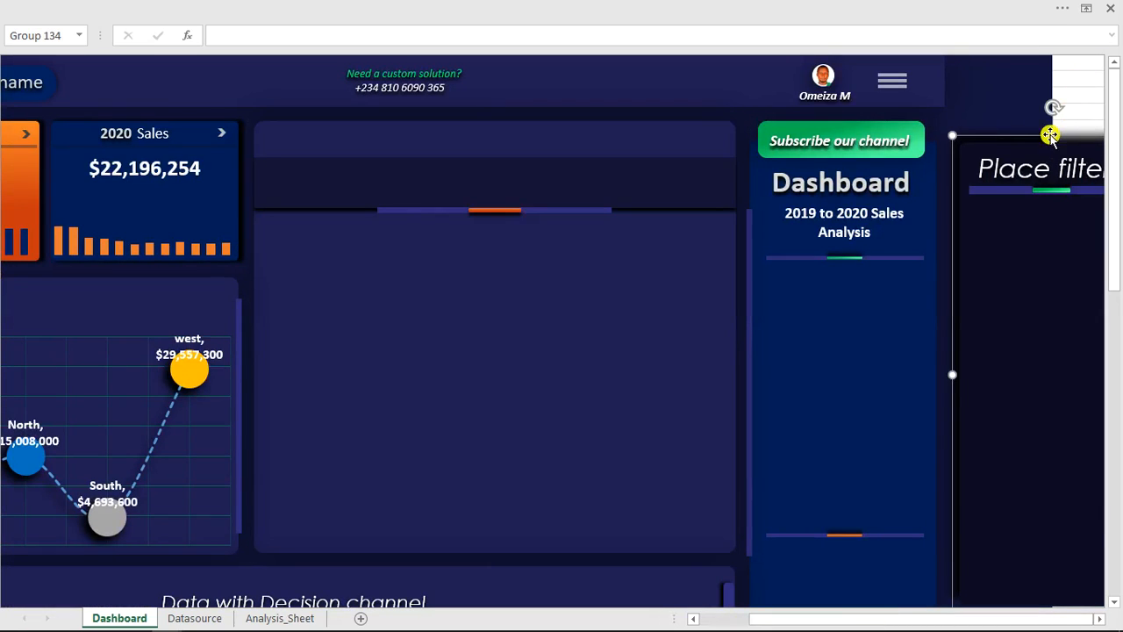
left_click_drag(1039, 135, 835, 164)
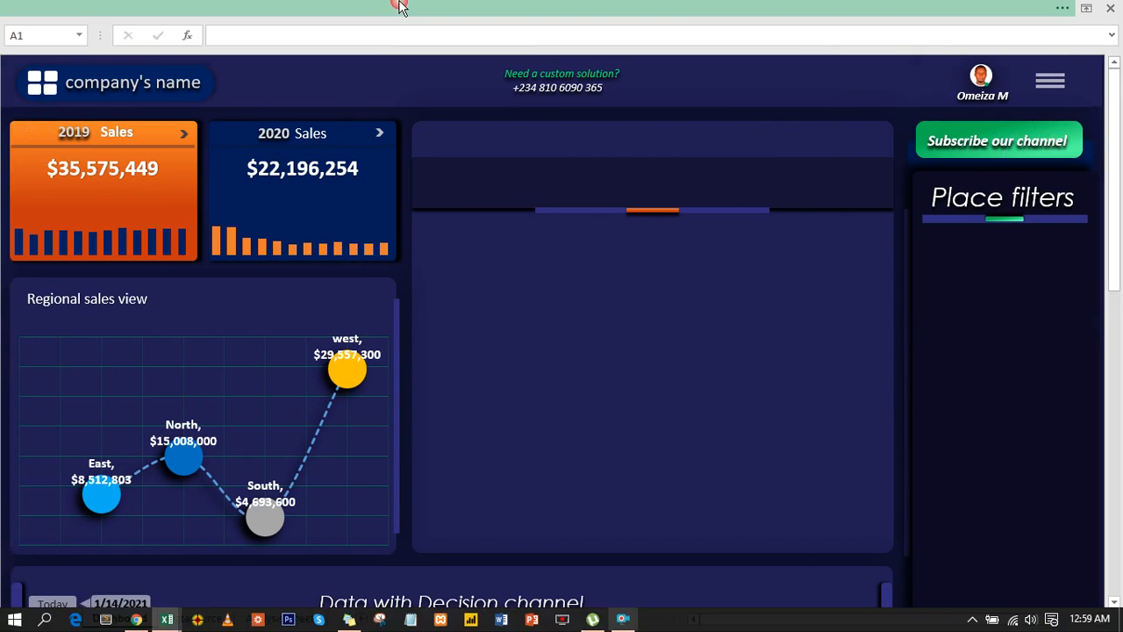
- Check the side menu toggle in the vba dashboard automated product analysis workbook, and return to the youtube lesson vba dashboard workbook
left_click(504, 8)
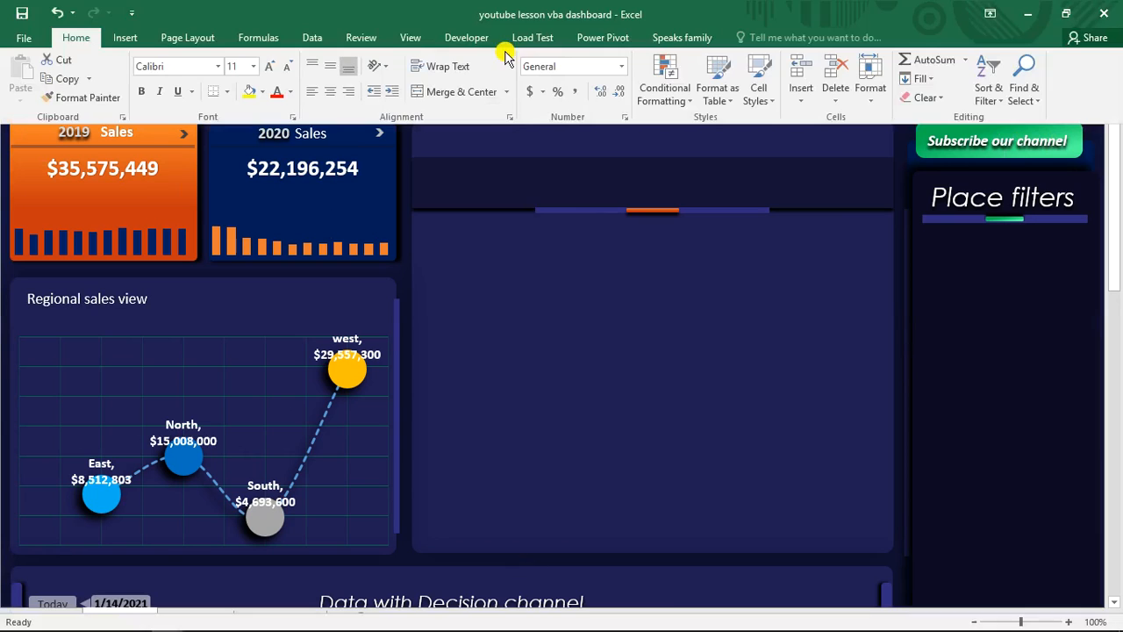
left_click(413, 37)
left_click(773, 88)
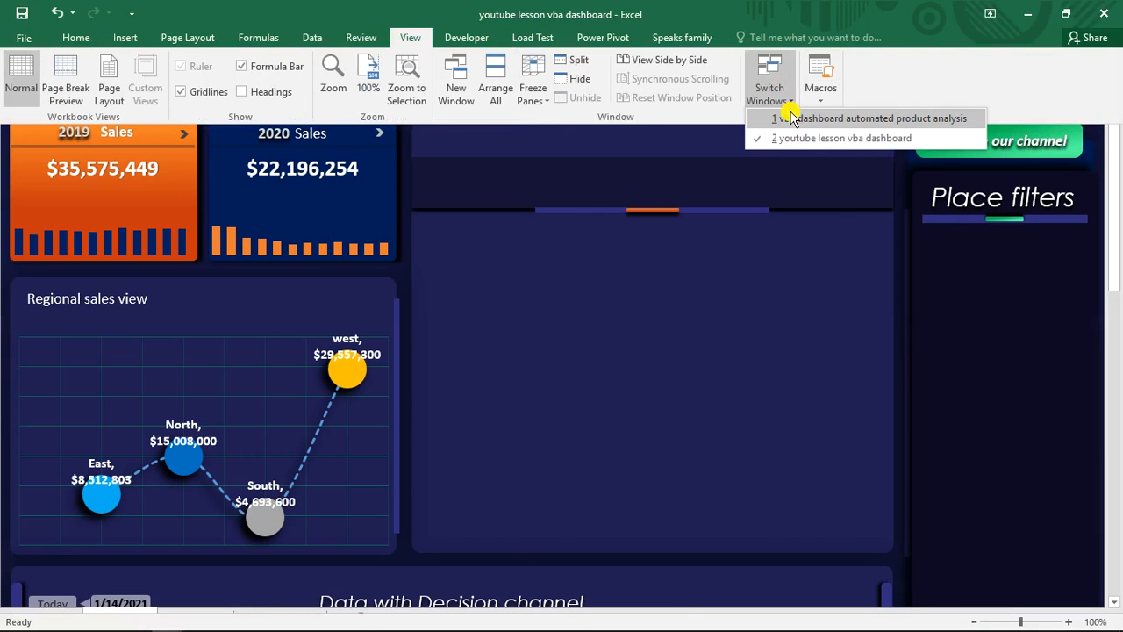
left_click(796, 119)
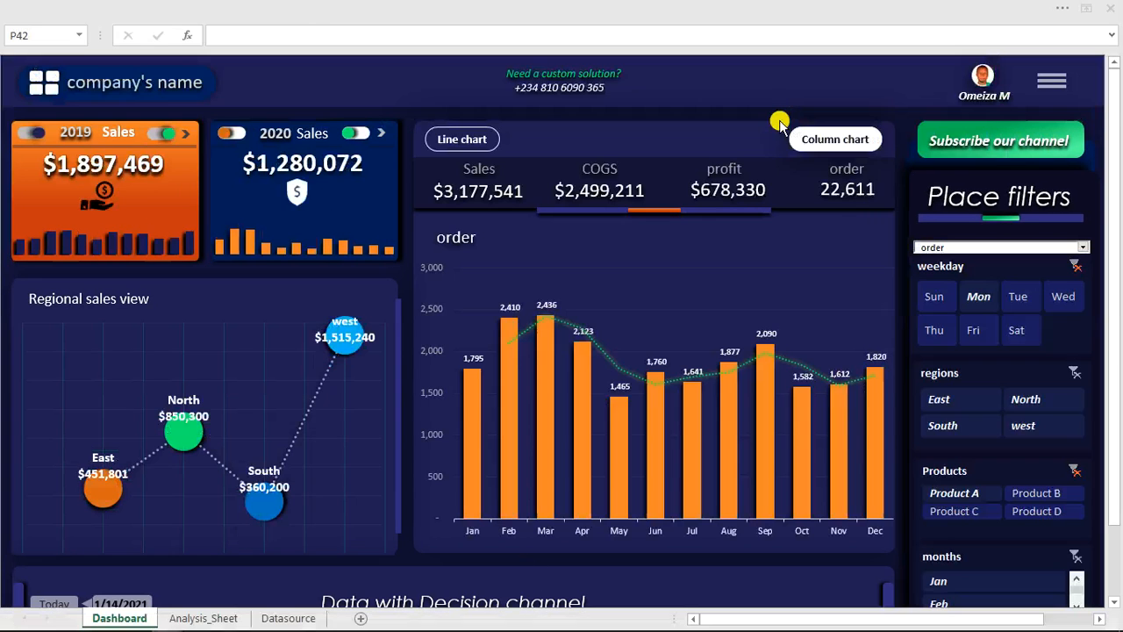
left_click(1054, 84)
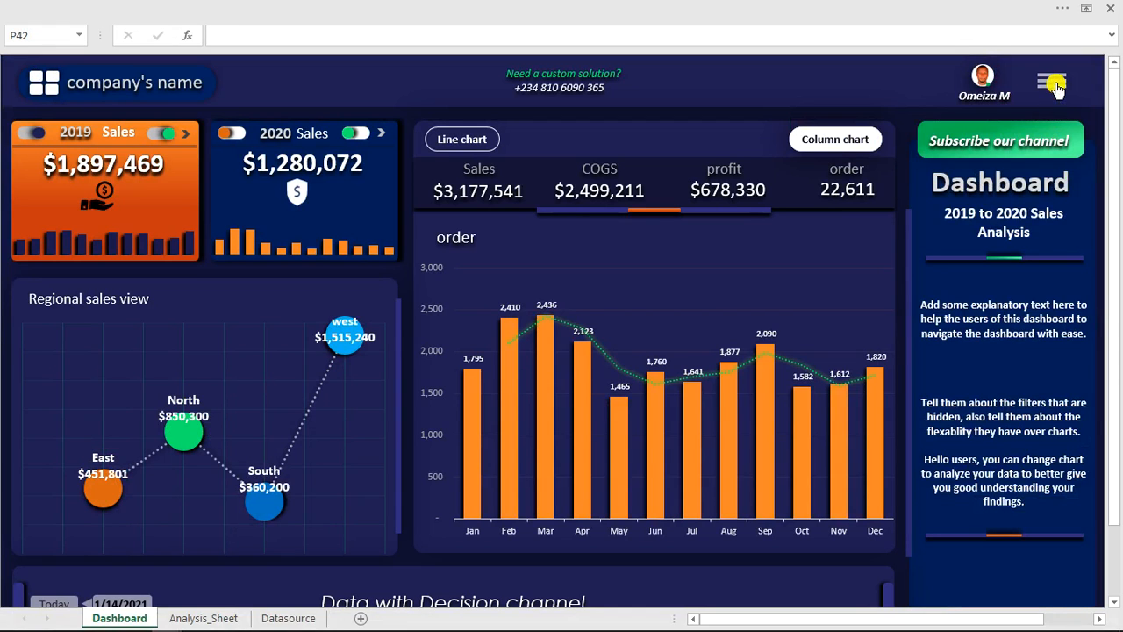
left_click(522, 9)
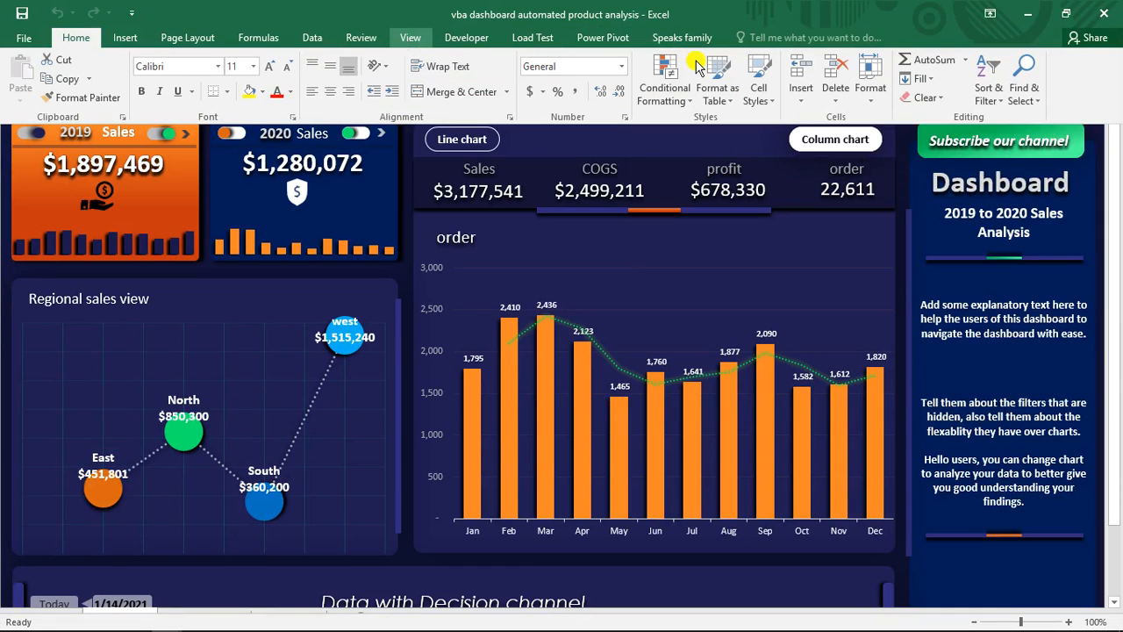
left_click(769, 88)
left_click(786, 139)
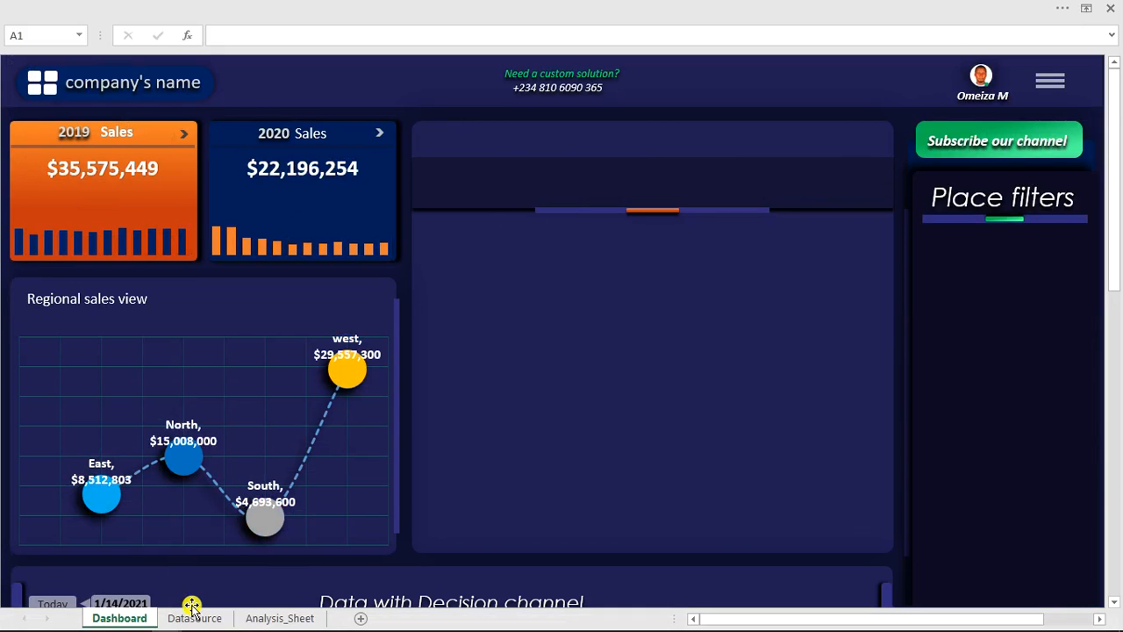
- Duplicate the regional sales pivot table in Y4:Z8 on Analysis_Sheet to cell AF4
left_click(267, 619)
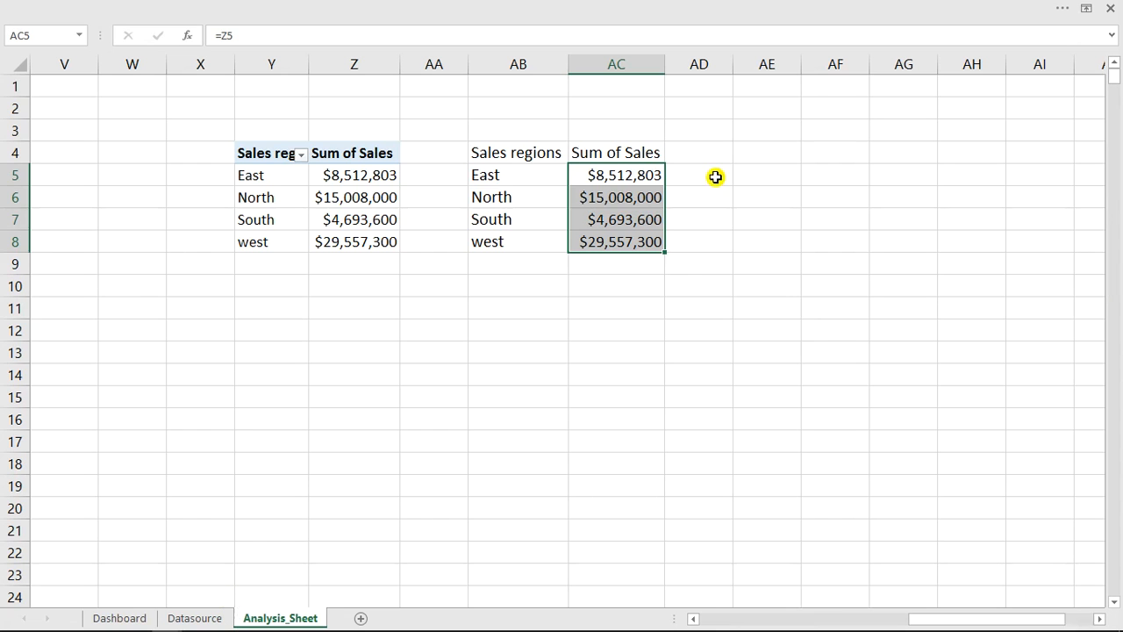
left_click_drag(348, 197, 369, 243)
key("ctrl+c")
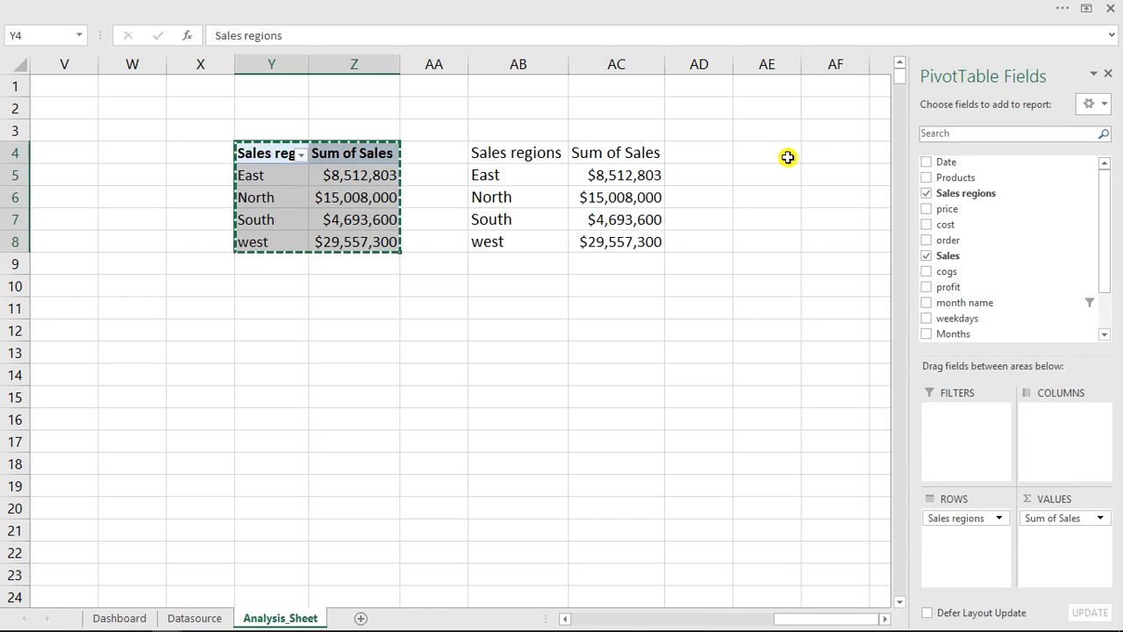
left_click(815, 158)
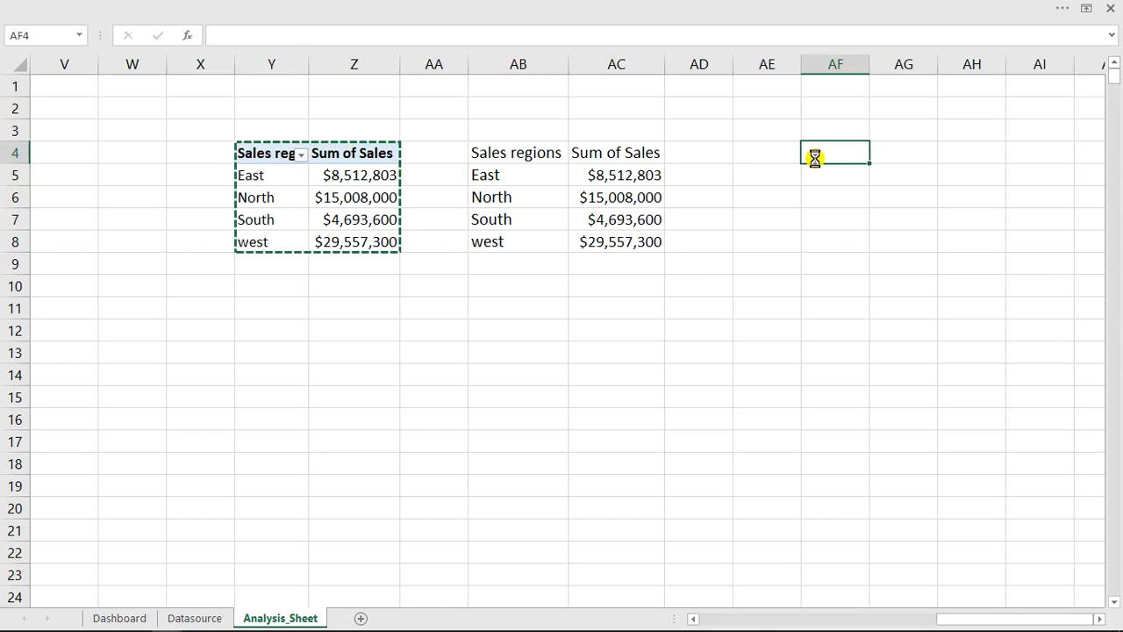
key("ctrl+v")
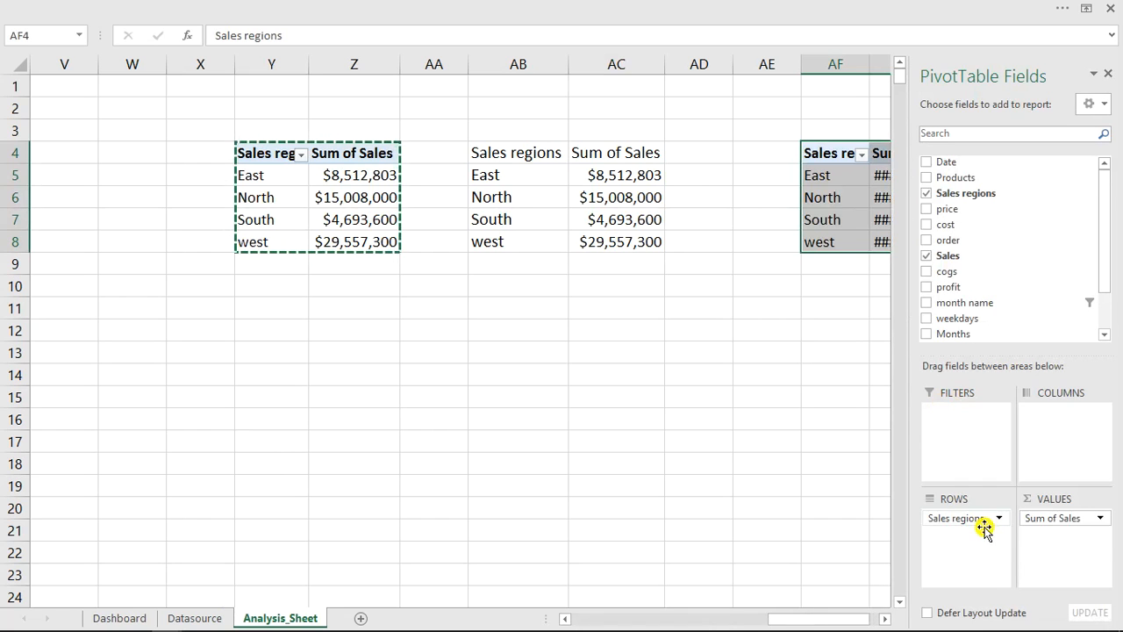
- Remove Sales regions from the rows of the pivot table at AF4 and add cogs, profit and order as values
left_click_drag(937, 519, 869, 621)
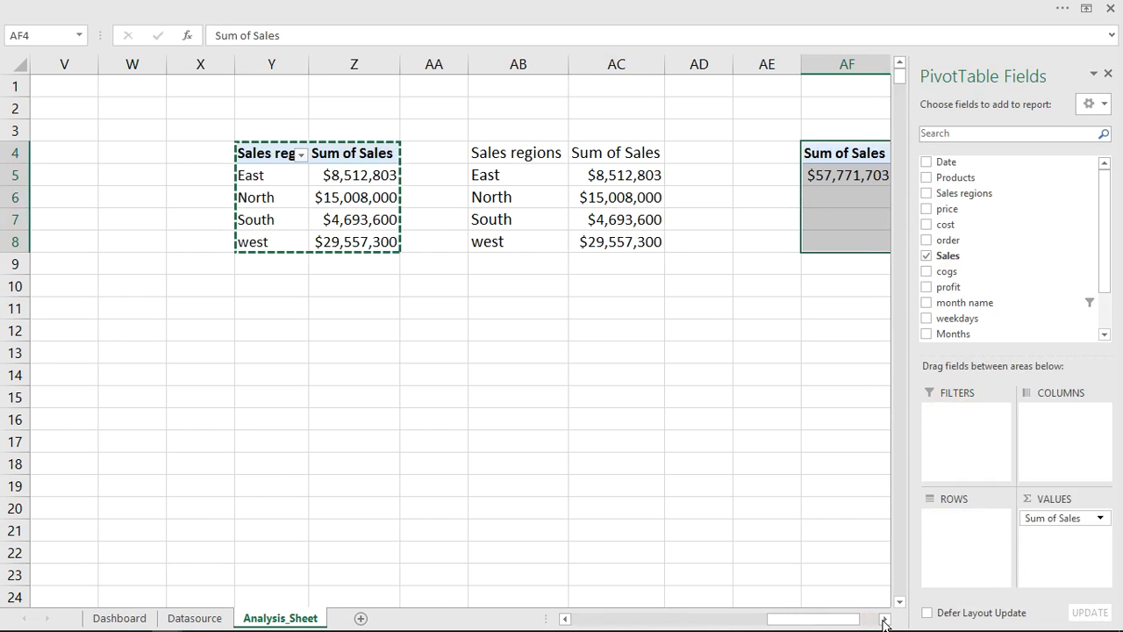
left_click(884, 618)
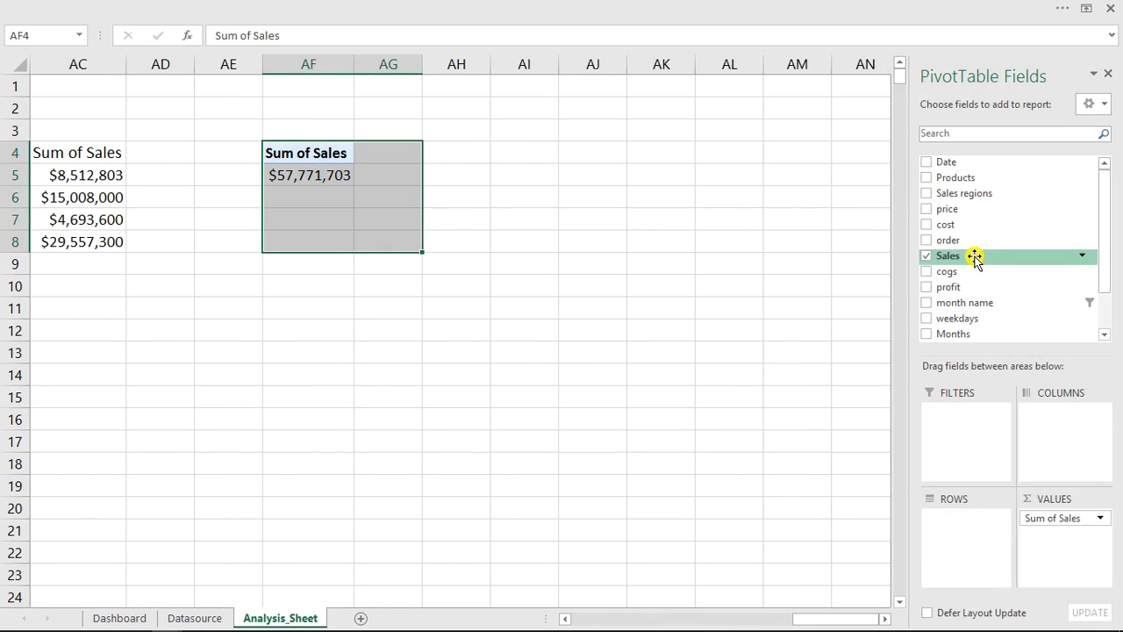
left_click(927, 287)
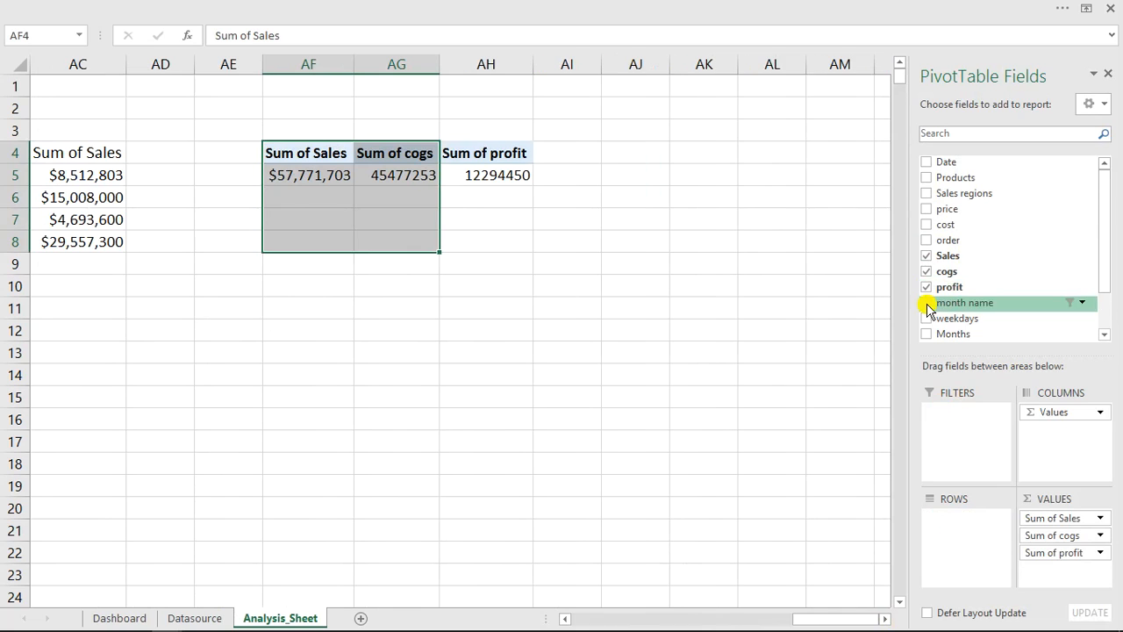
left_click(927, 242)
- Enter the heading kpi in AF2 and align it with Center Across Selection over AF2:AI2
left_click_drag(287, 109, 579, 109)
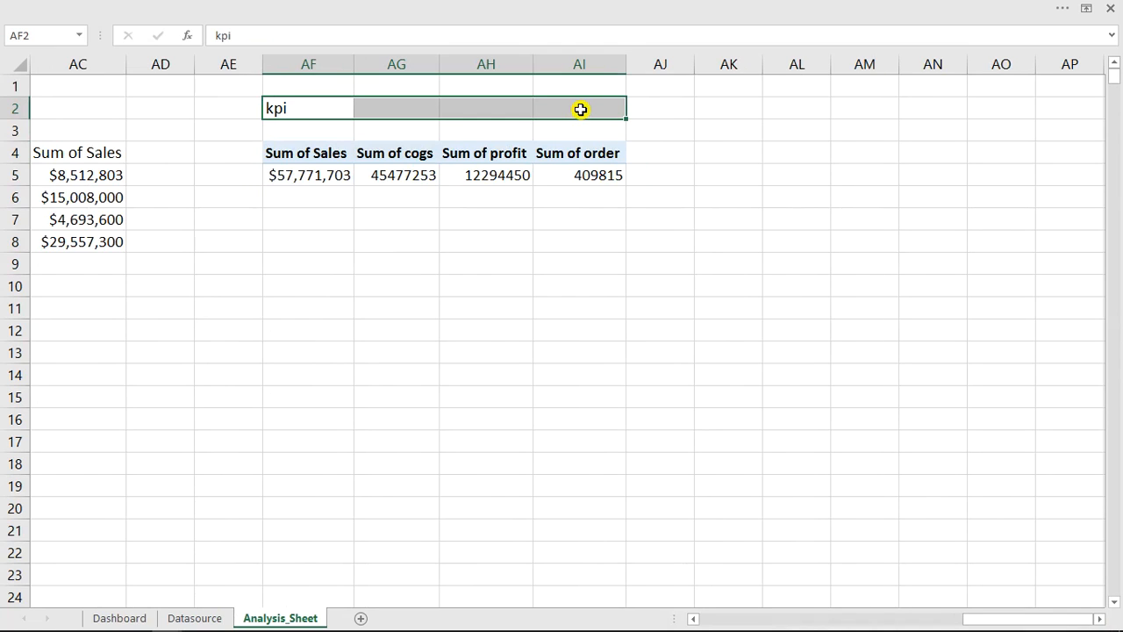
type("kpi")
key("Return")
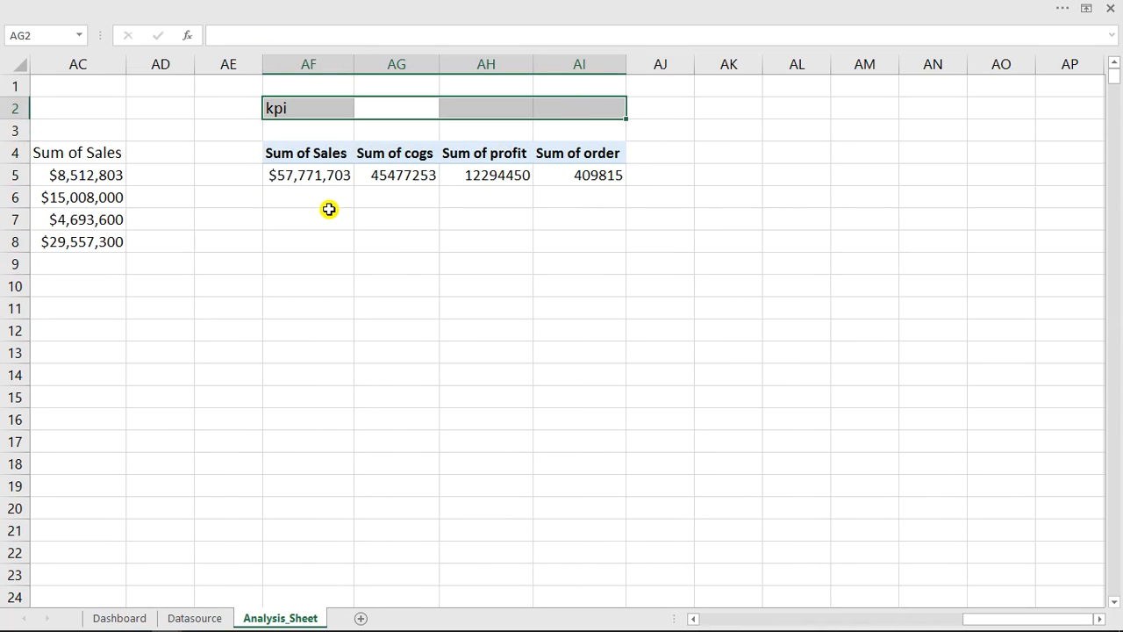
key("ctrl+1")
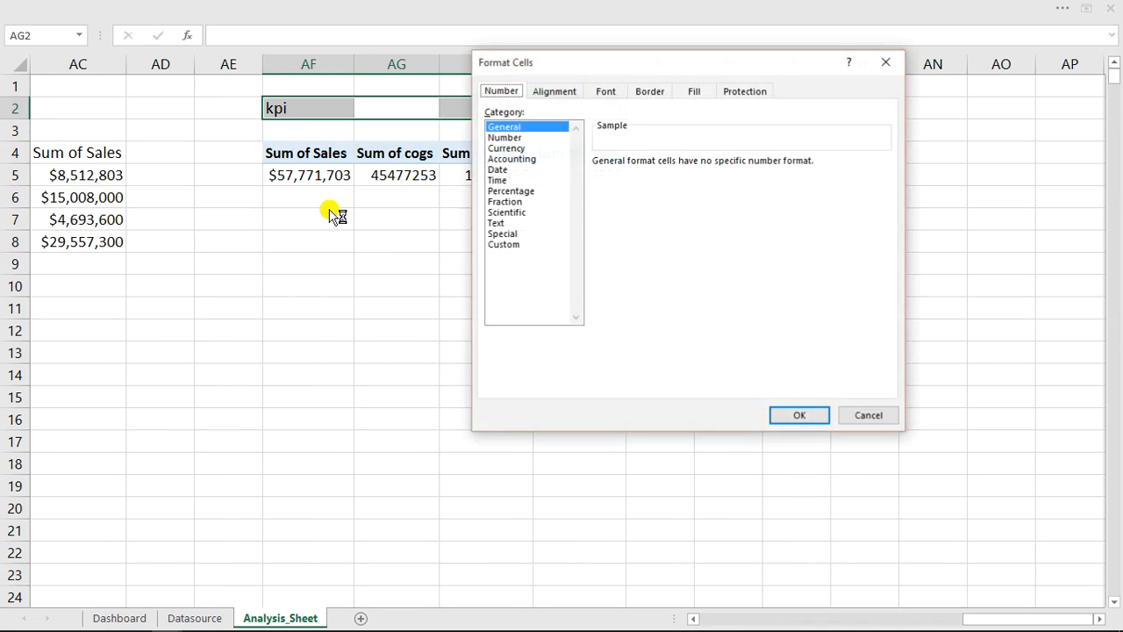
left_click(569, 93)
left_click(605, 145)
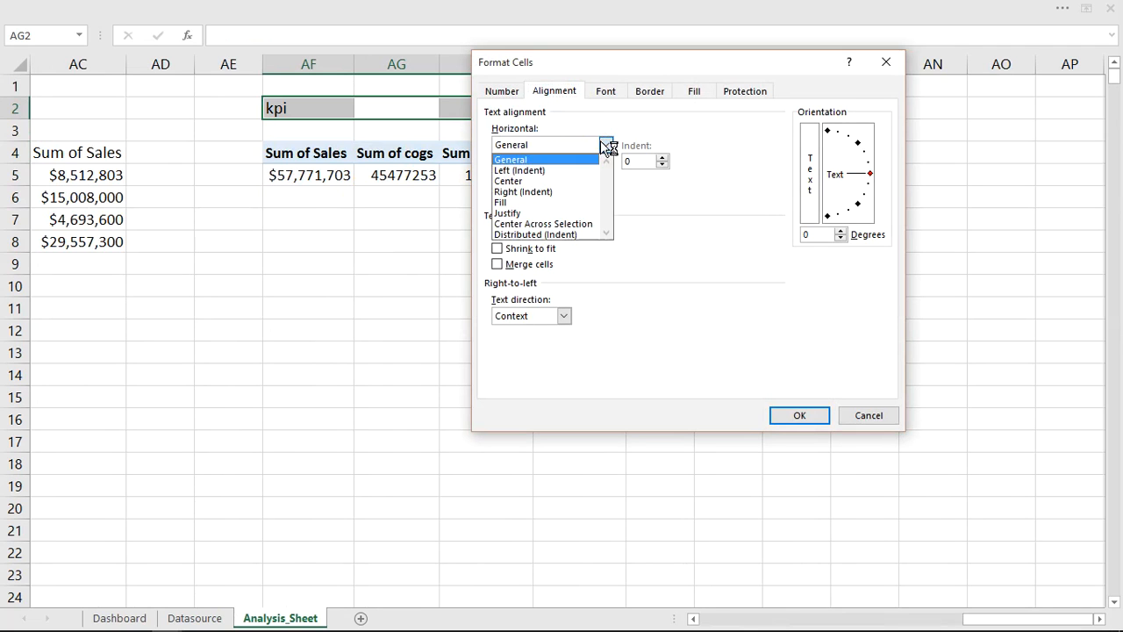
left_click(535, 224)
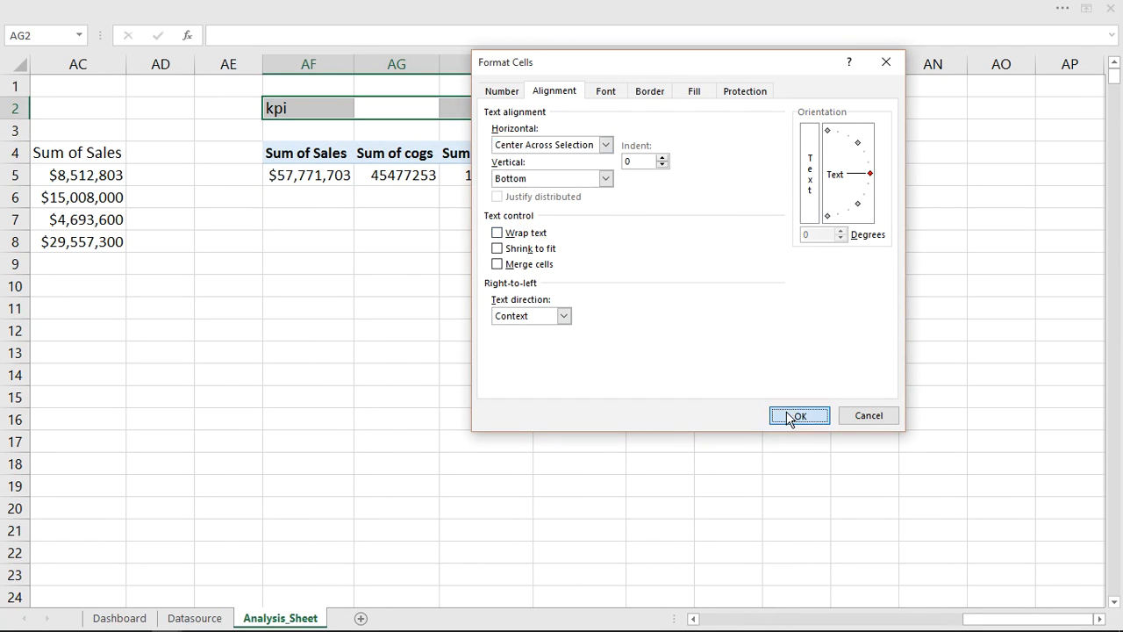
left_click(792, 416)
- Format the kpi heading in AF2:AI2 with a dark blue fill and bold white text
left_click(133, 4)
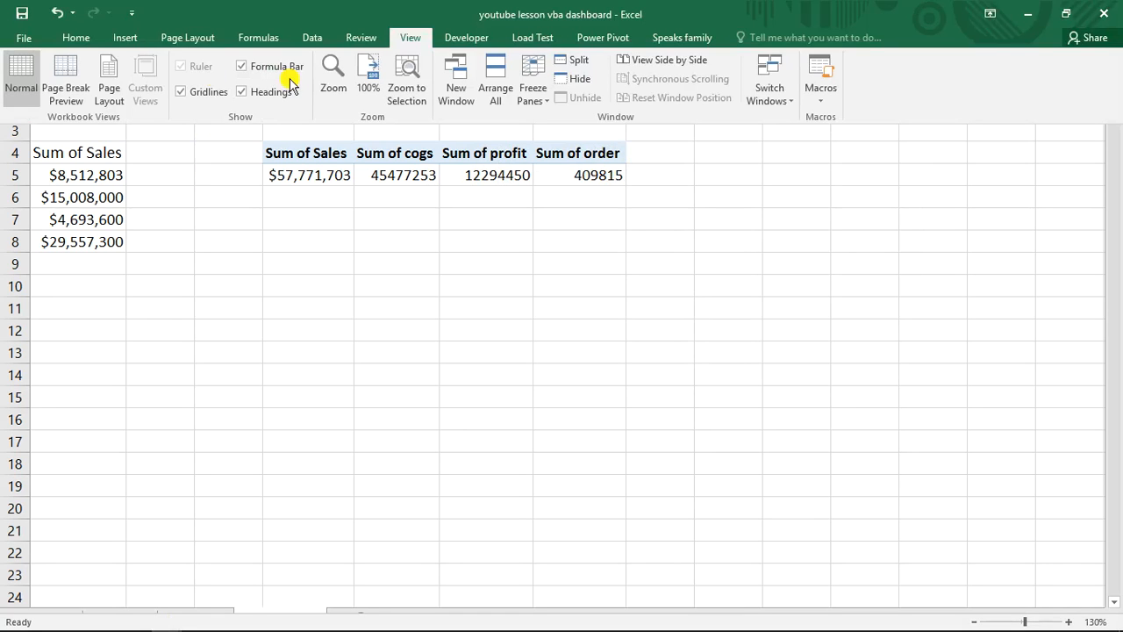
left_click(79, 38)
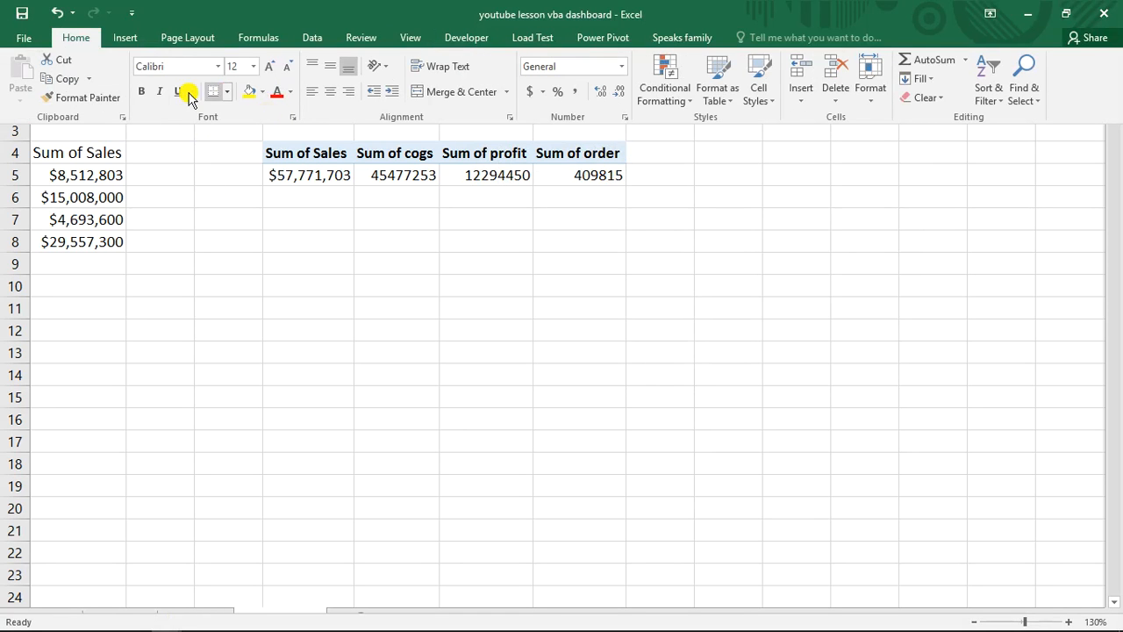
left_click(262, 97)
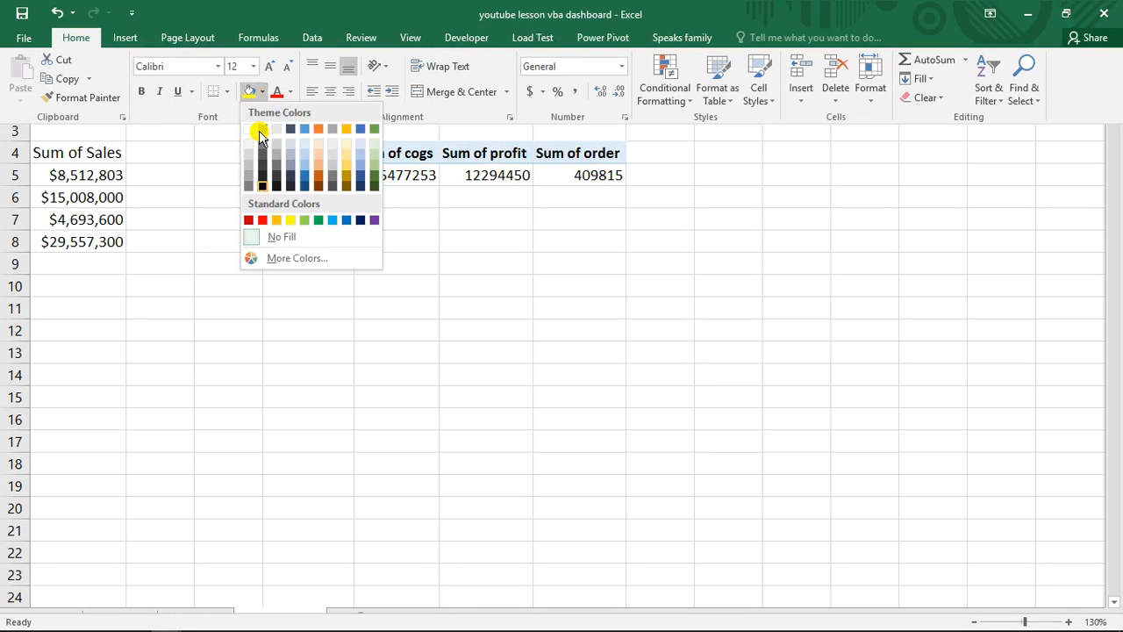
left_click(334, 201)
left_click(291, 91)
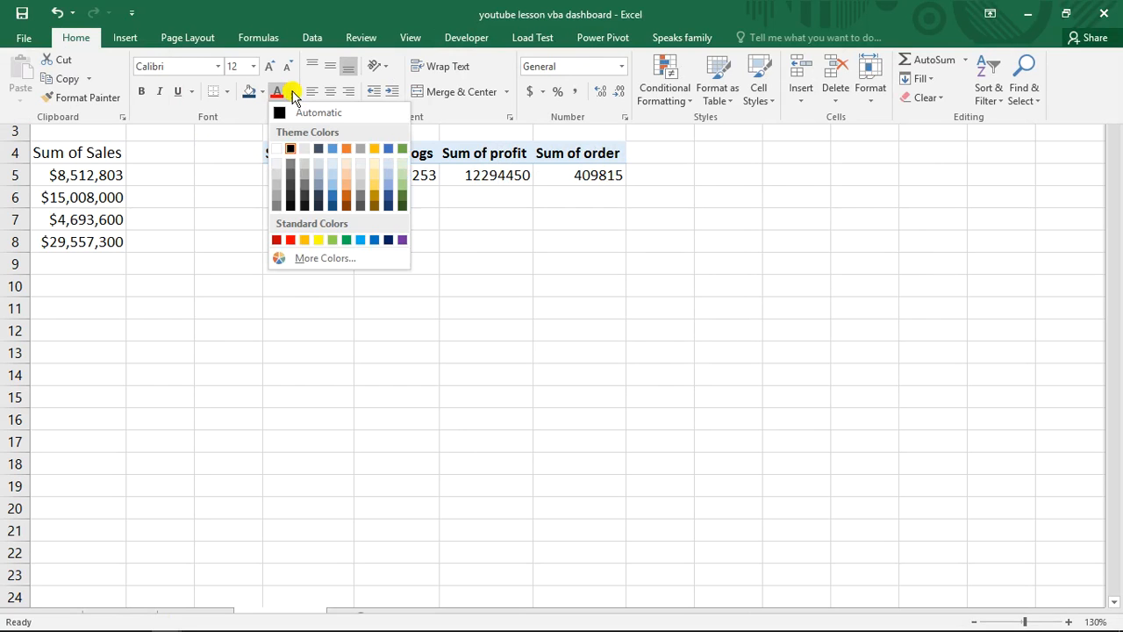
left_click(277, 148)
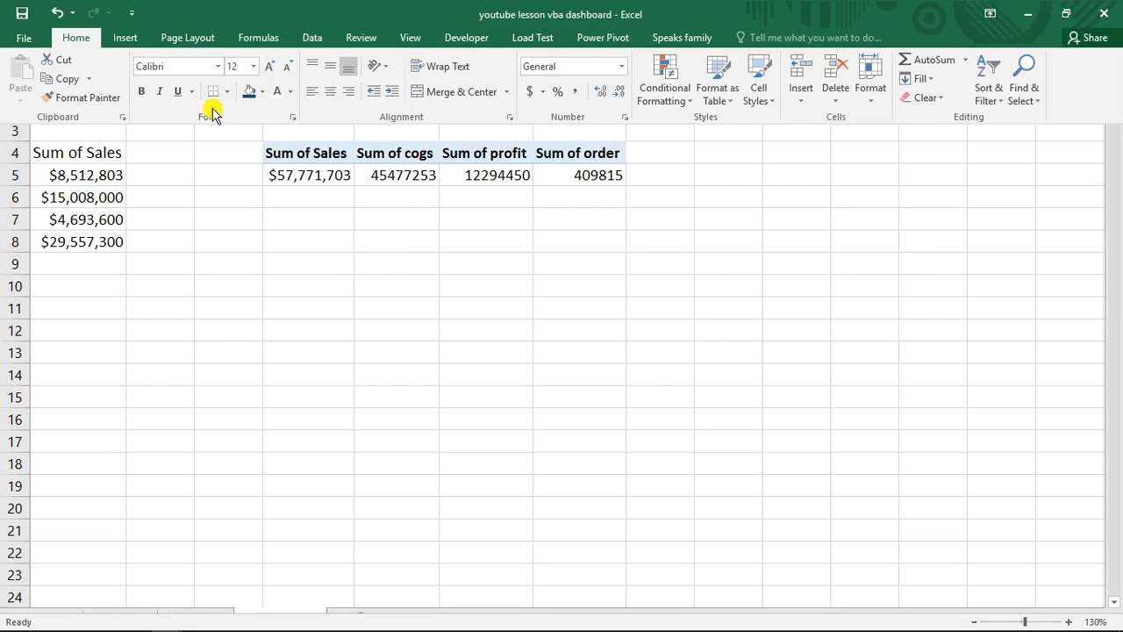
left_click(142, 93)
left_click(429, 244)
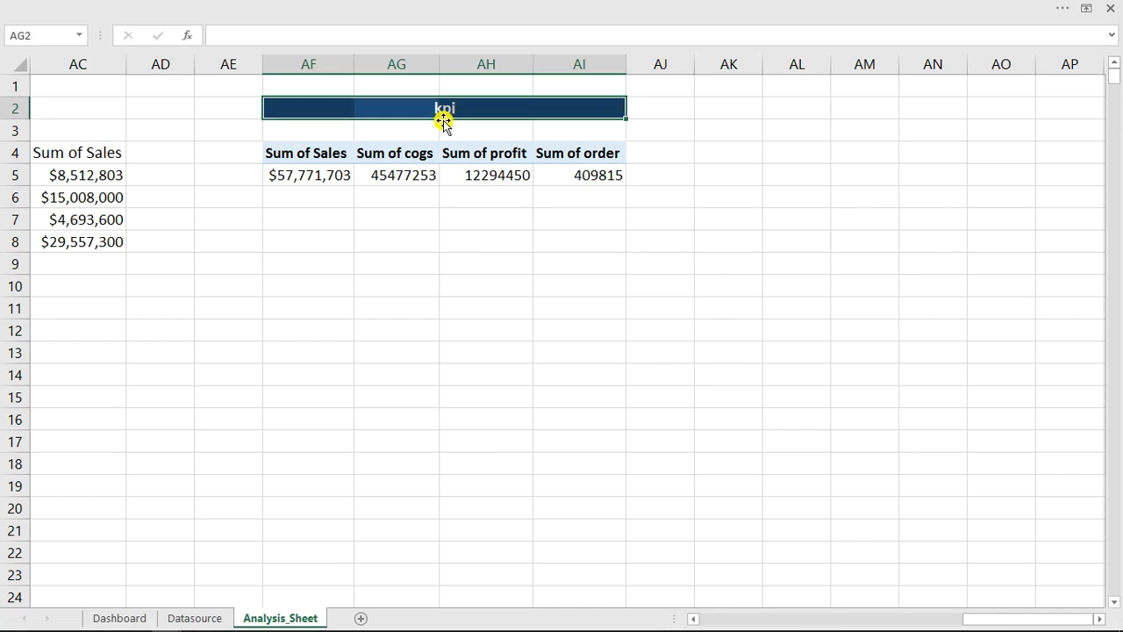
left_click(493, 333)
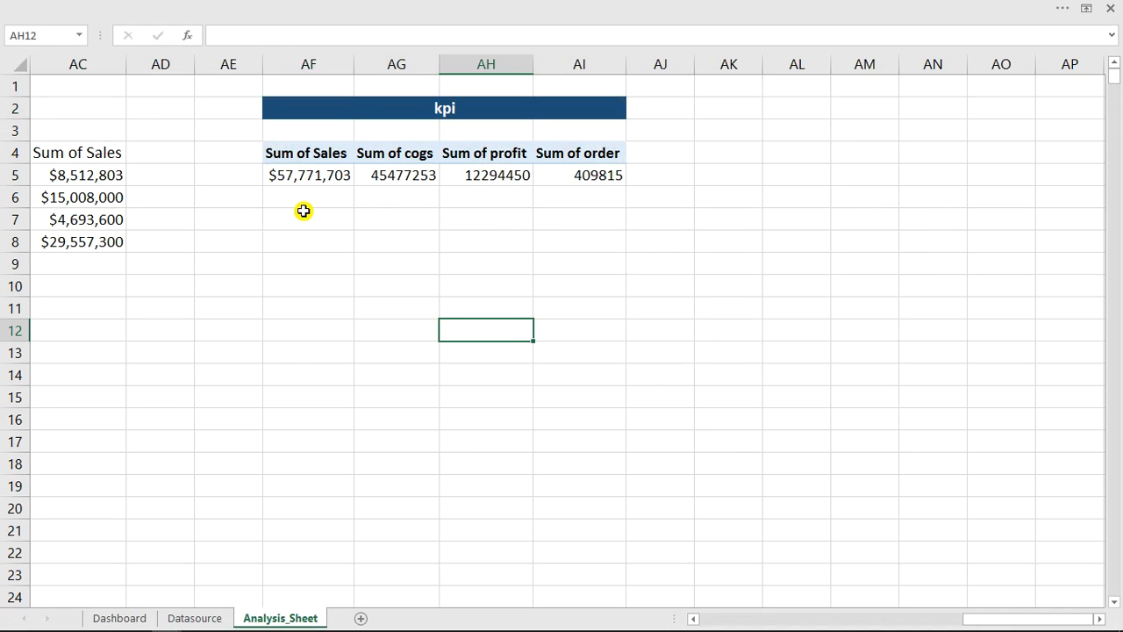
- On the Dashboard sheet, duplicate the 2020 card's Sales label into two evenly spaced rows of four across the central panel's header strip
left_click(129, 619)
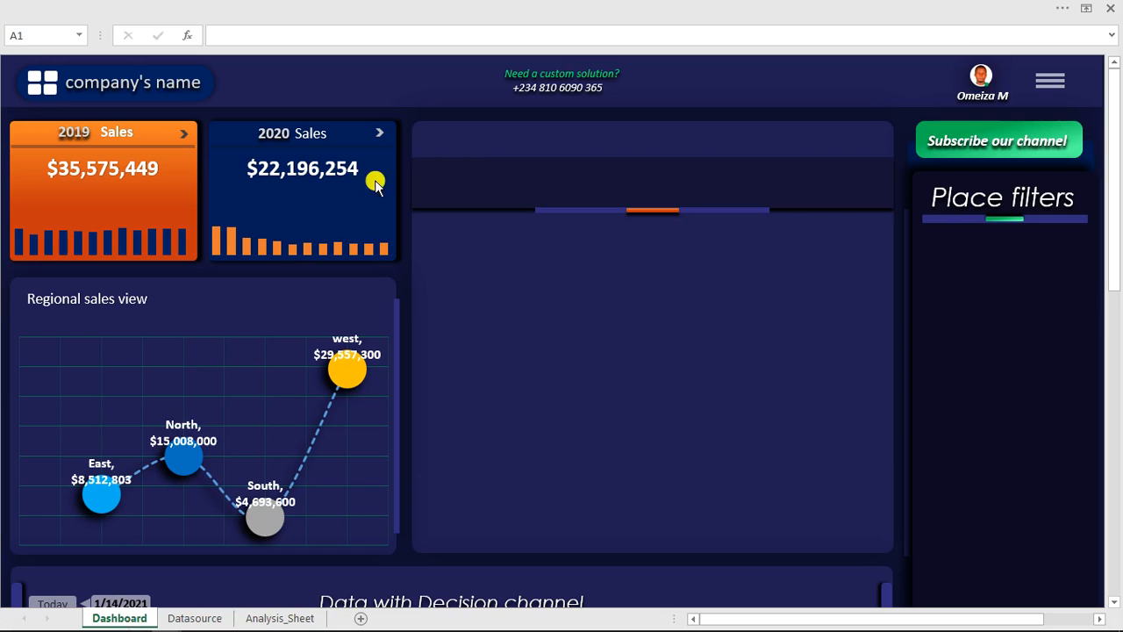
left_click(309, 133)
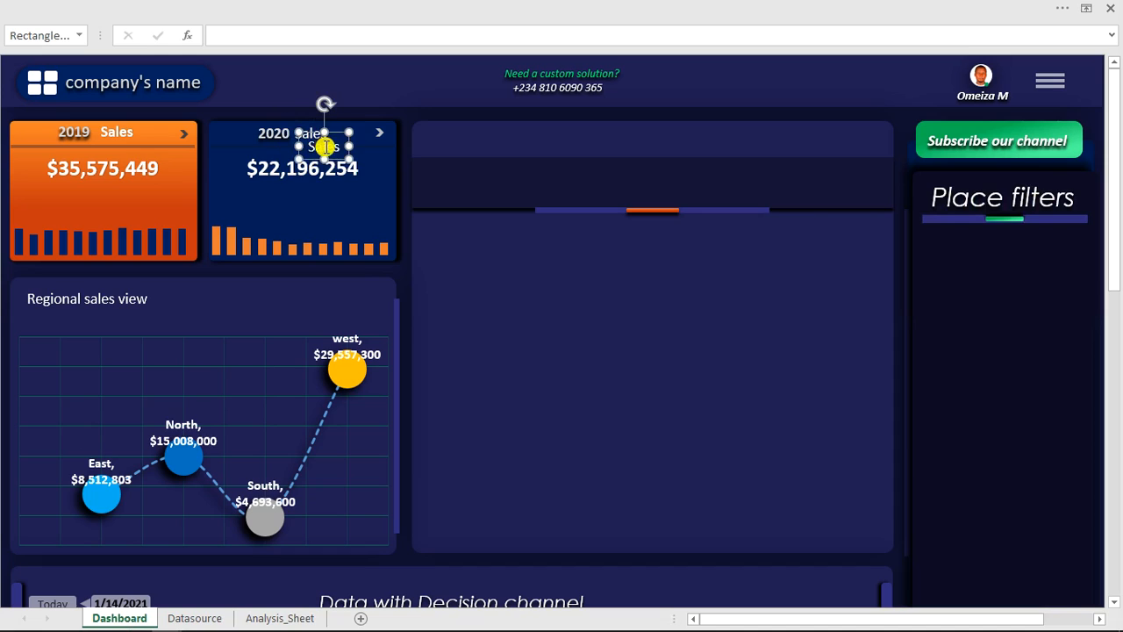
left_click_drag(326, 150, 561, 184)
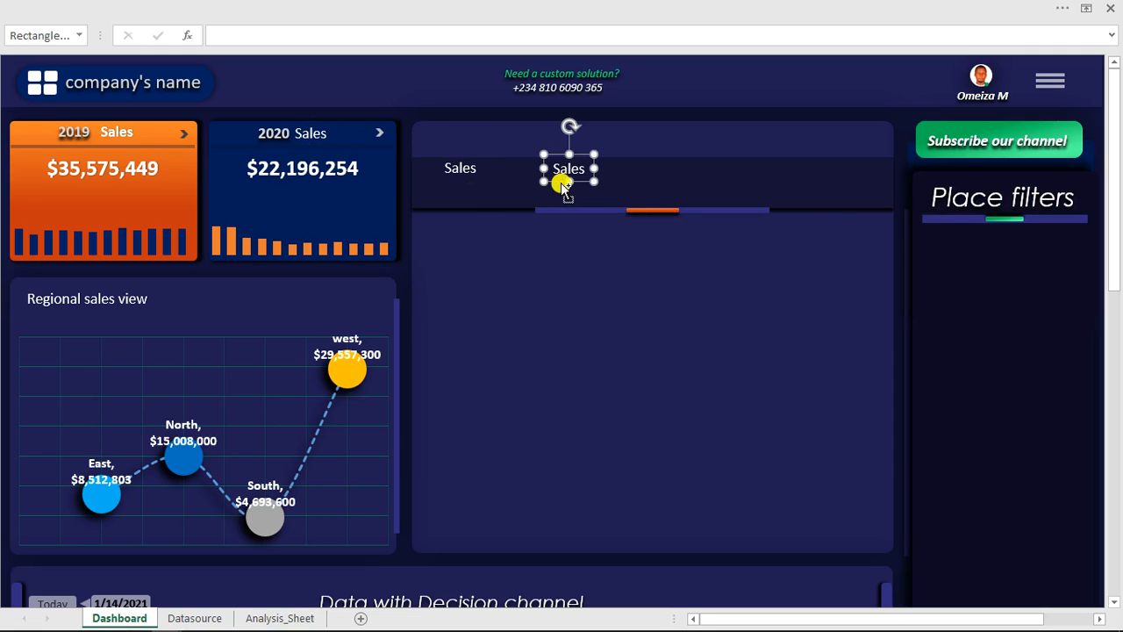
key("ctrl+d")
key("ctrl+d")
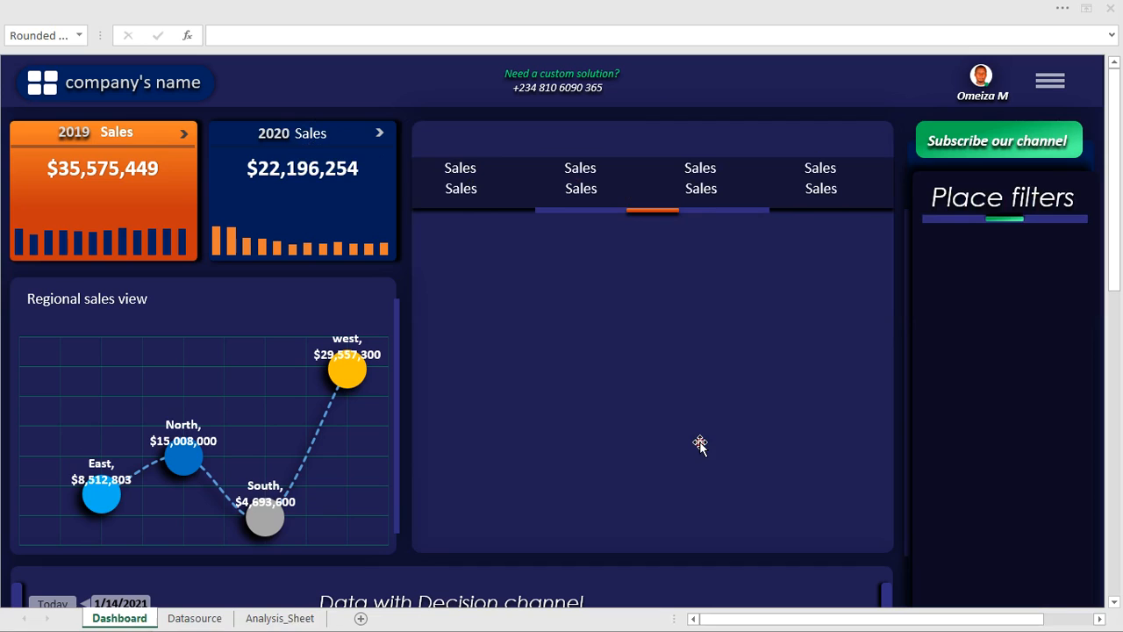
left_click(502, 214)
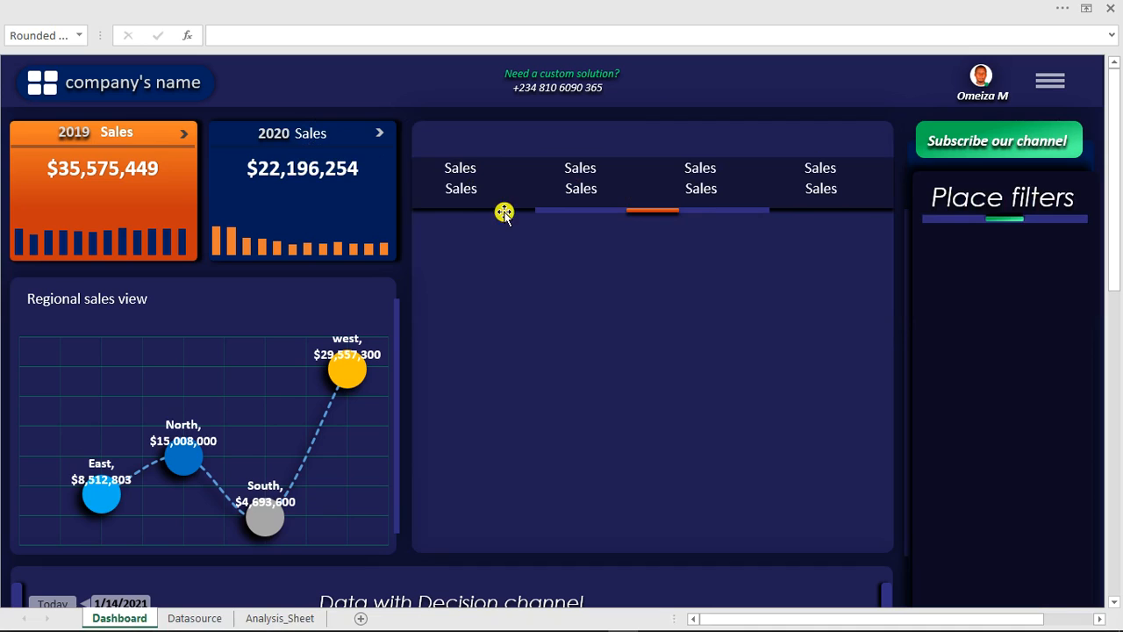
- Link the first upper Sales label in the central panel to cell AF4 on Analysis_Sheet
left_click(456, 166)
left_click(477, 154)
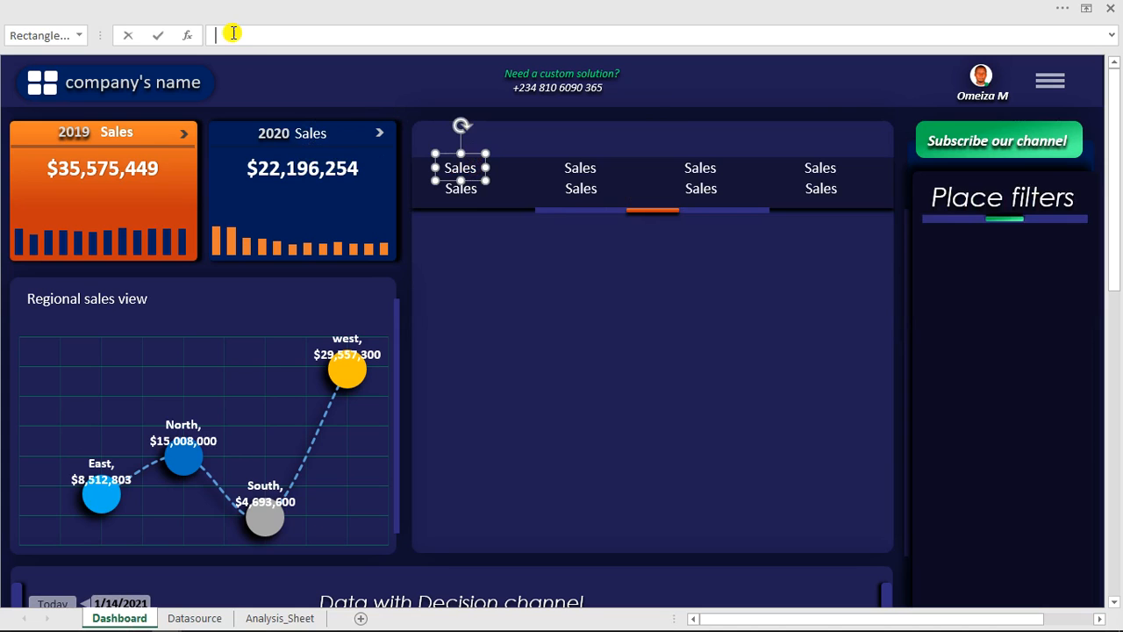
type("=")
left_click(280, 618)
left_click(290, 154)
key("Return")
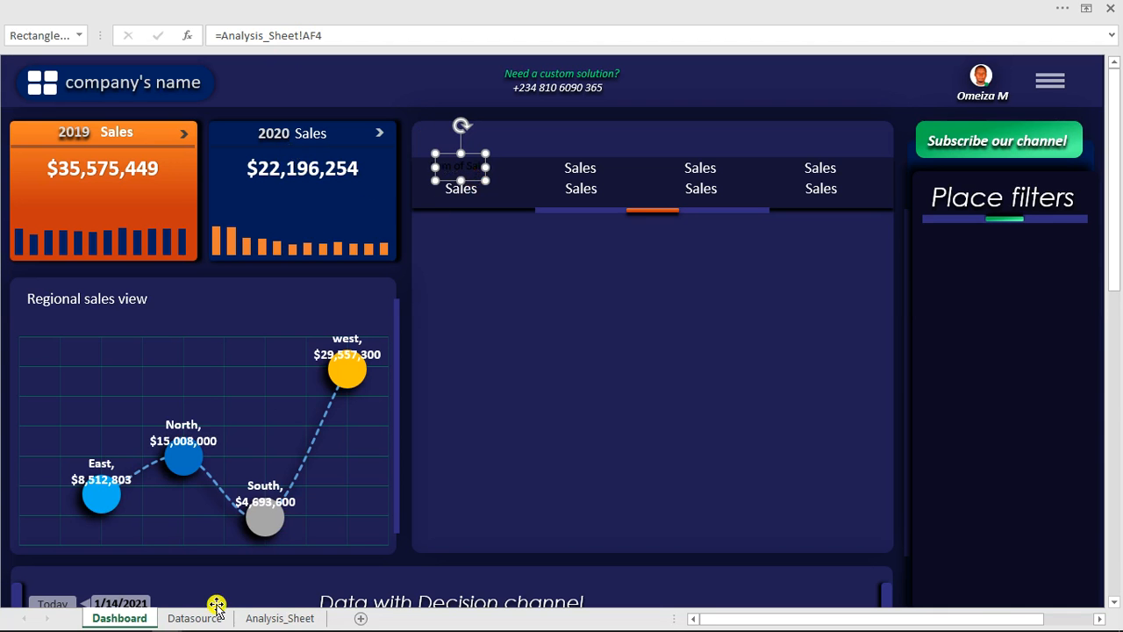
- Replace all "sum of" text with nothing in the kpi pivot table headers AF4:AI4 on Analysis_Sheet
left_click(261, 619)
left_click_drag(297, 155, 567, 153)
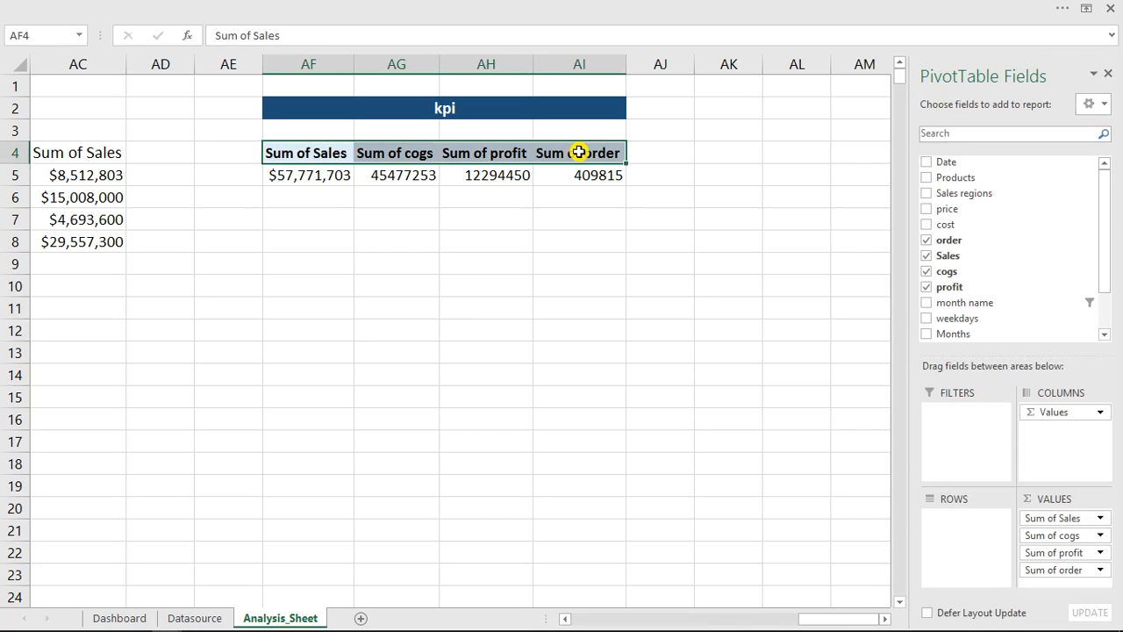
key("ctrl+h")
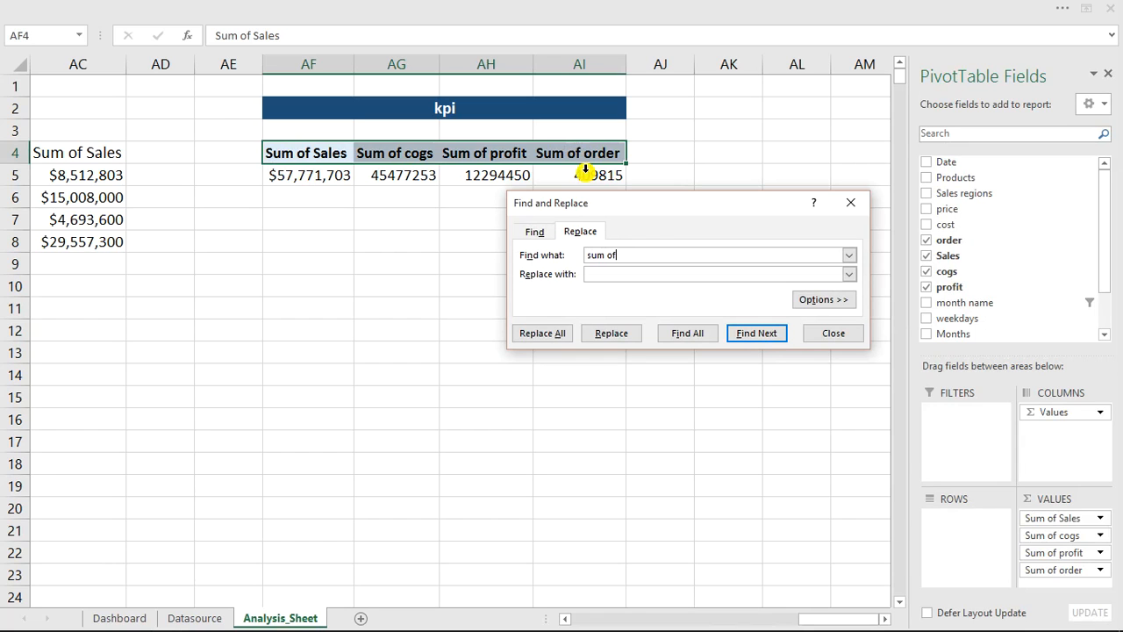
left_click(544, 334)
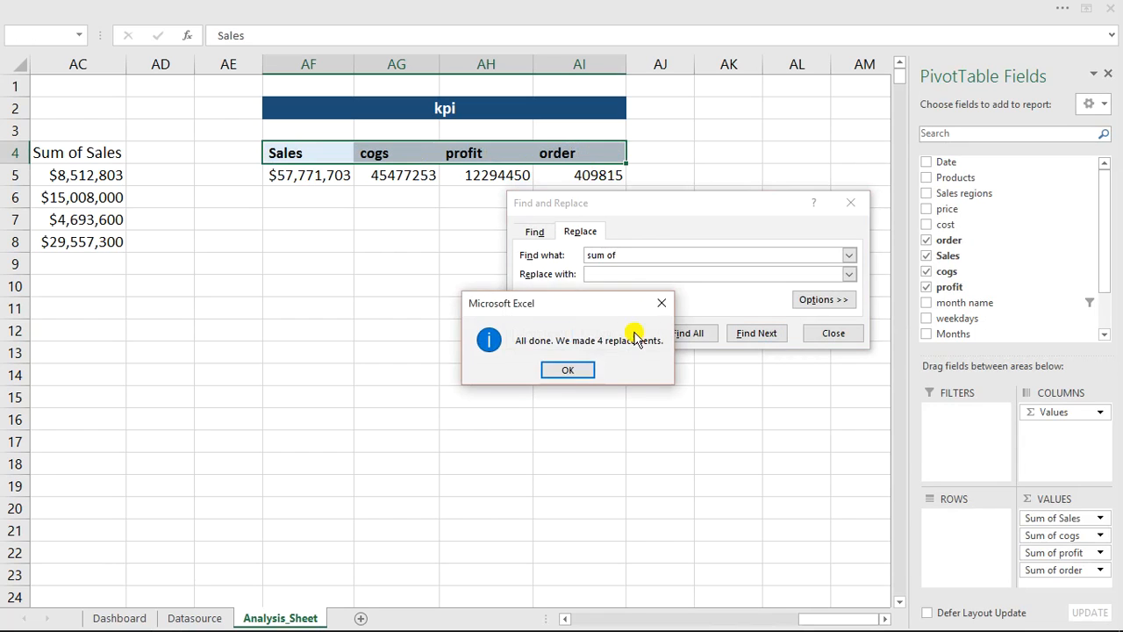
- Close Find and Replace and return to the Dashboard sheet
left_click(572, 372)
left_click(825, 333)
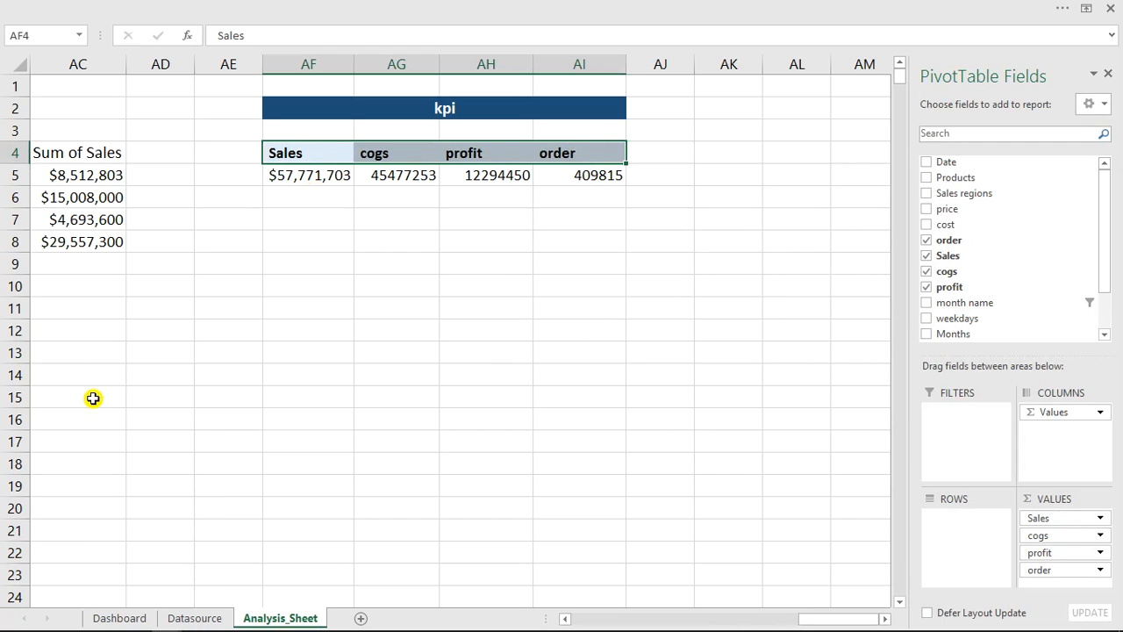
left_click(136, 617)
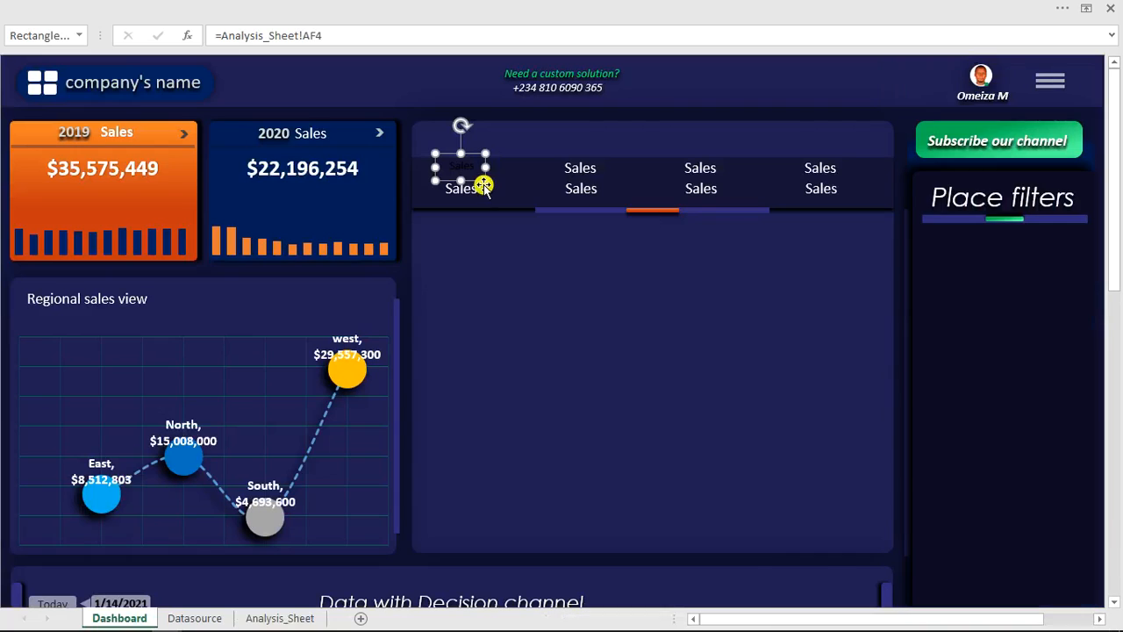
- Link the second upper Sales label in the central panel to the cogs header in cell AG4 on Analysis_Sheet
left_click(319, 37)
key("BackSpace")
key("BackSpace")
left_click(581, 166)
left_click(260, 31)
type("=")
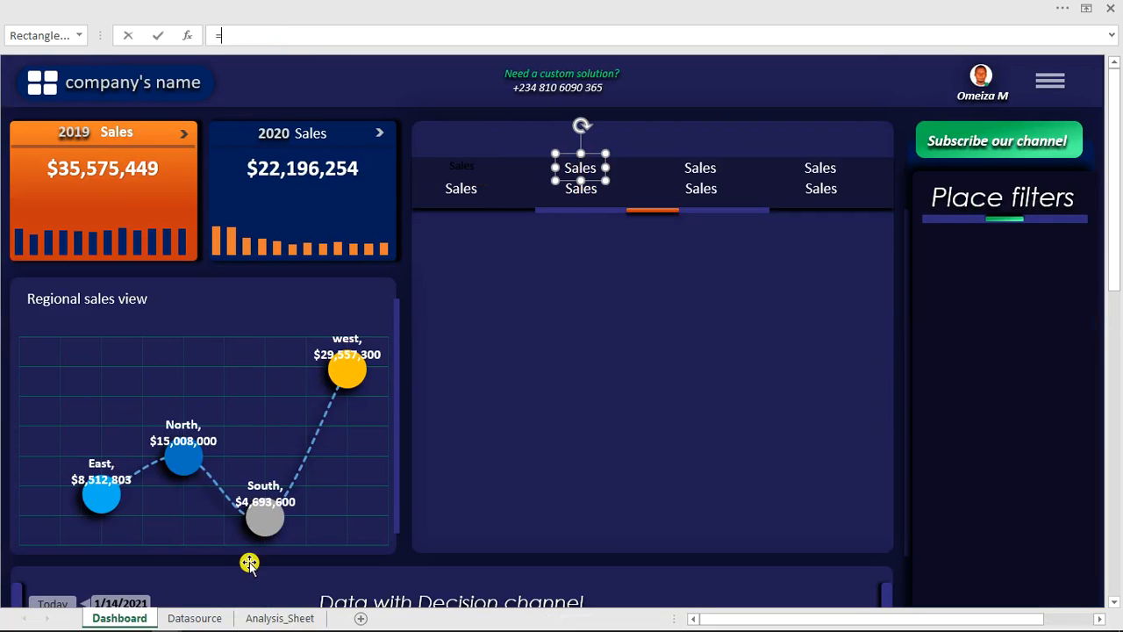
left_click(280, 618)
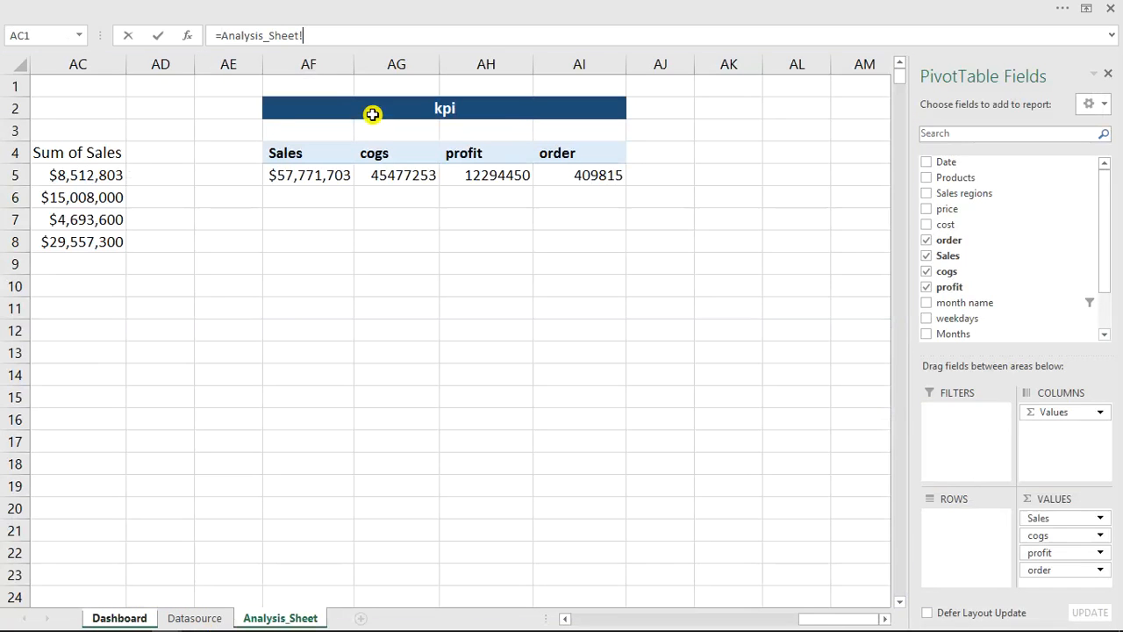
left_click(392, 154)
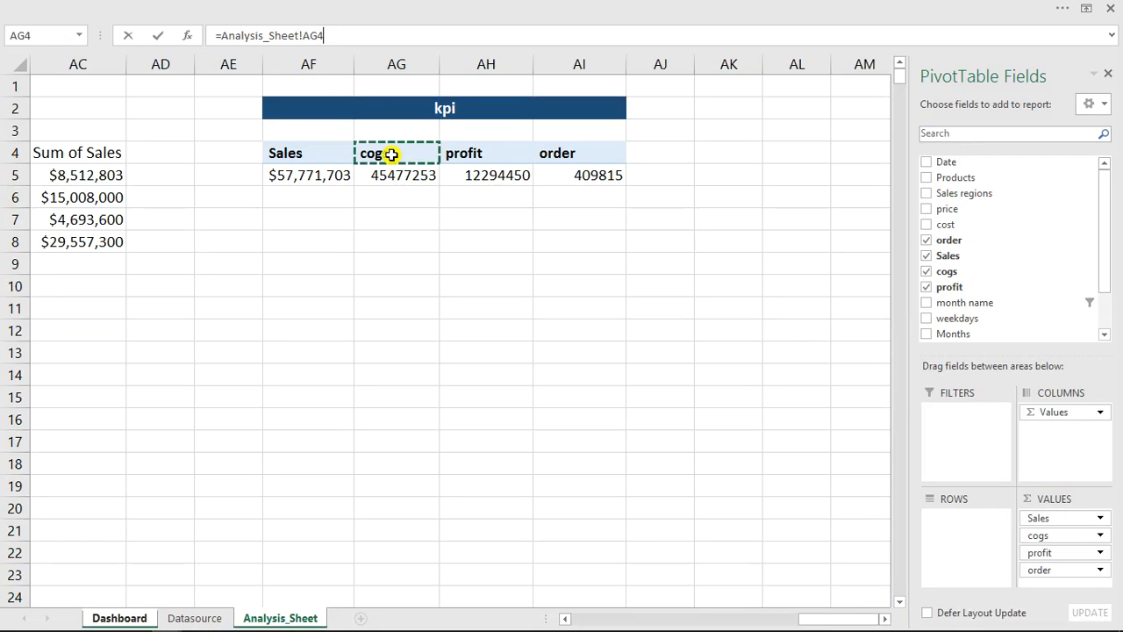
key("Return")
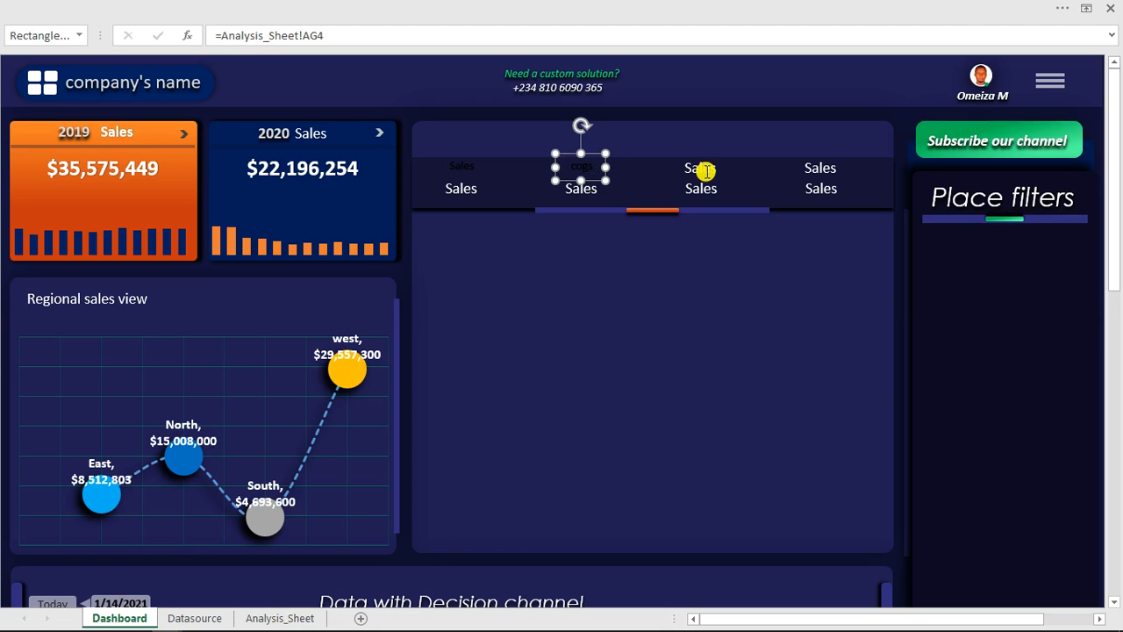
- Link the remaining Sales labels to their matching kpi headers and totals on Analysis_Sheet, using cell AI5 for the lower order label
left_click(706, 170)
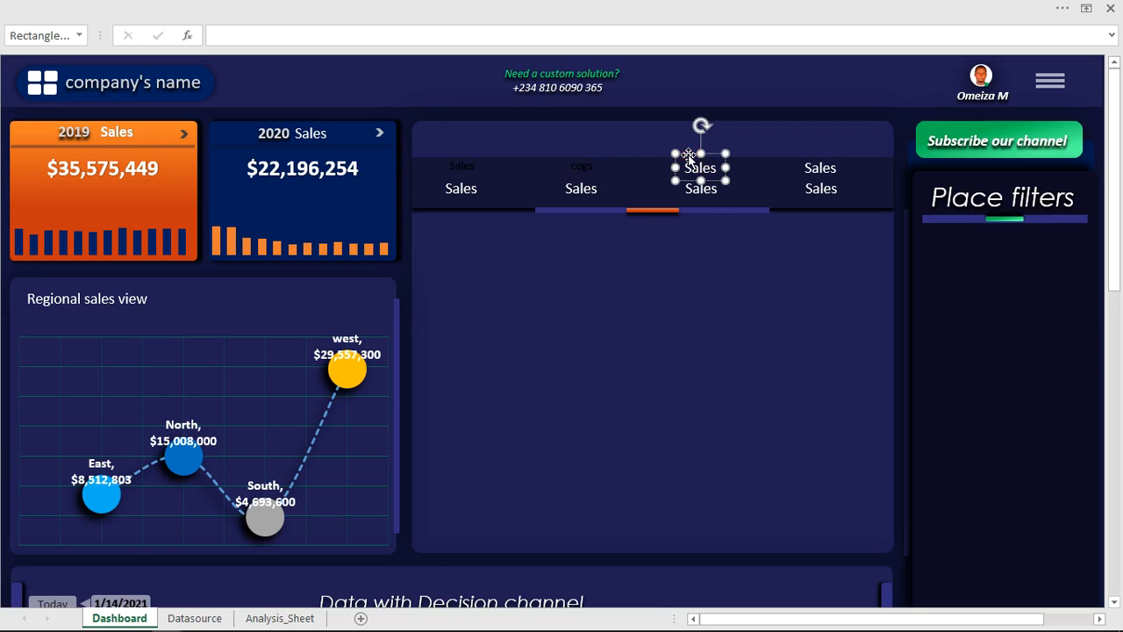
left_click(582, 167)
left_click_drag(345, 36, 220, 38)
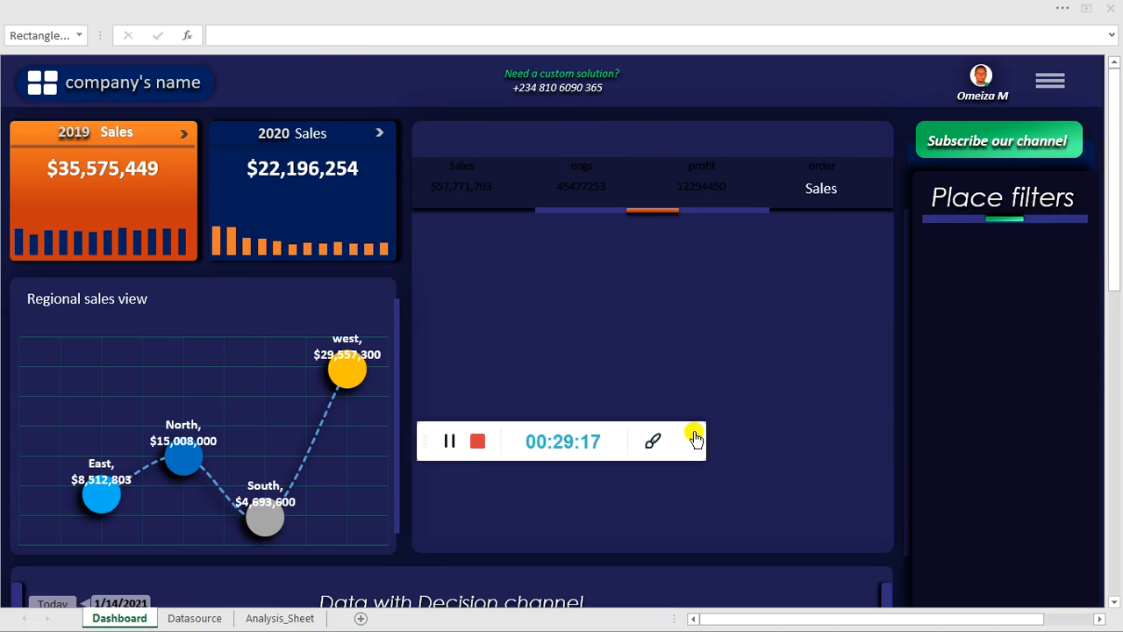
left_click(698, 441)
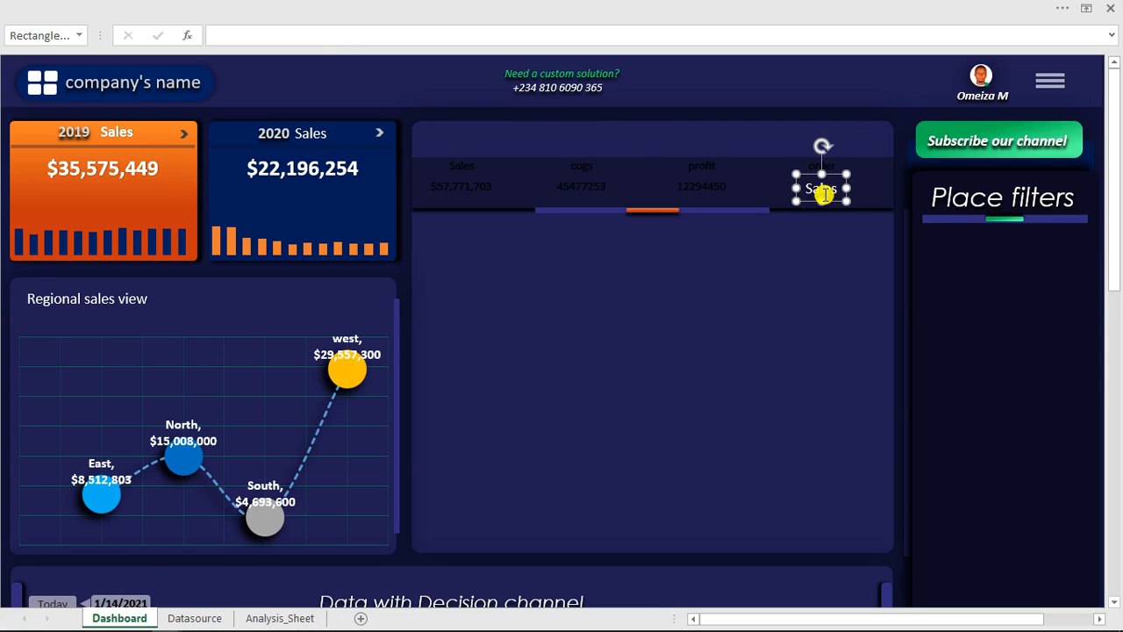
type("=")
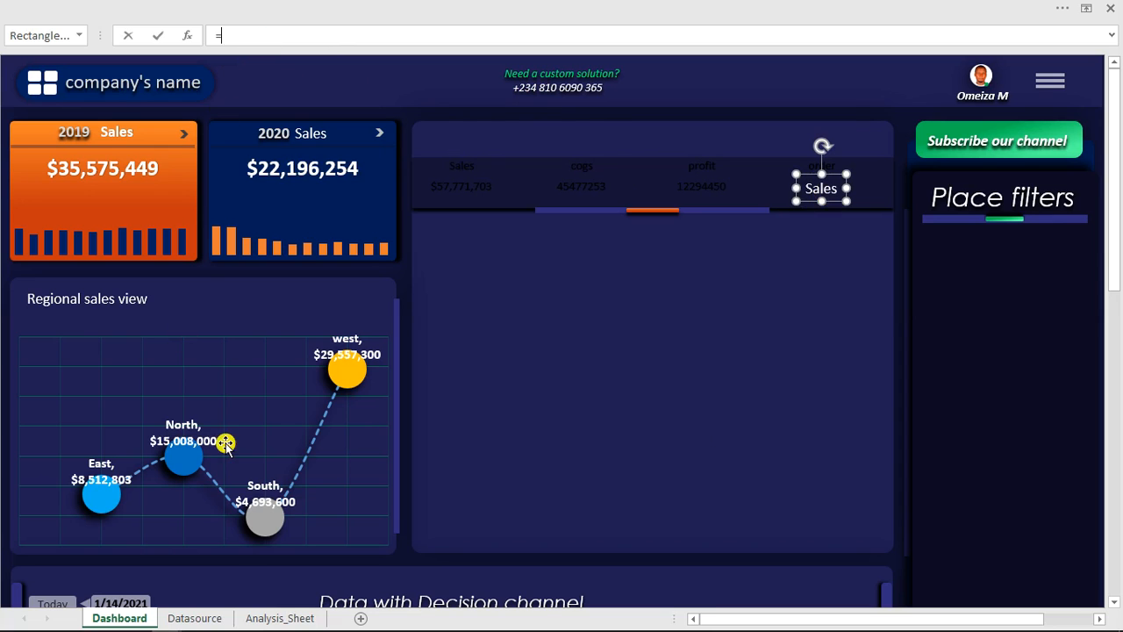
left_click(264, 612)
left_click(590, 175)
key("Return")
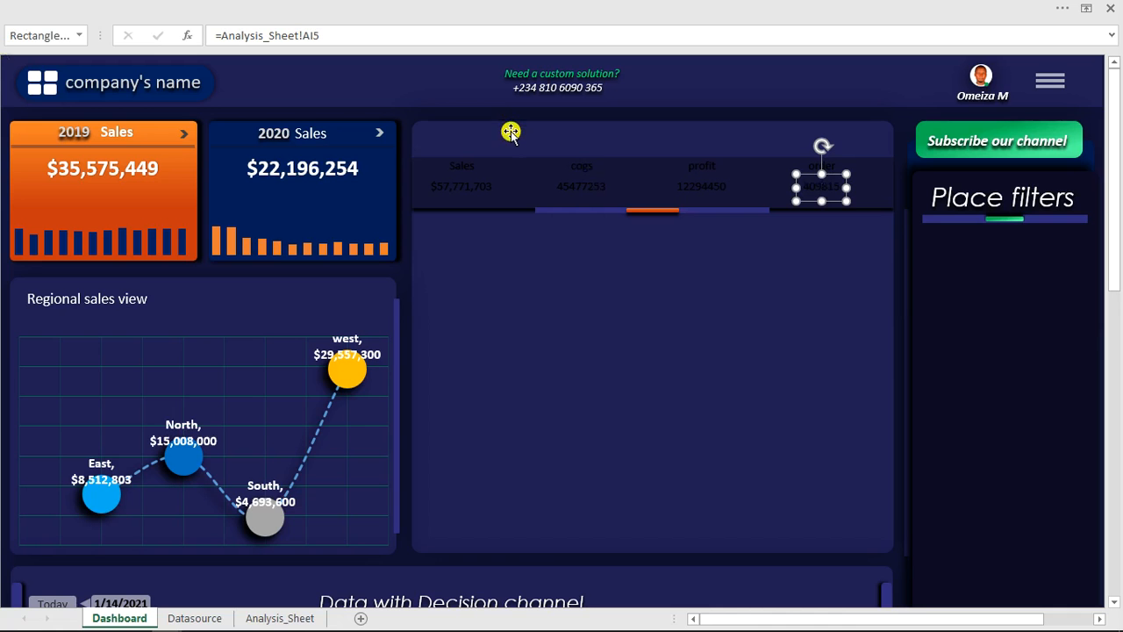
- Format the upper Sales label in the central panel with font size 14 and a grey font color
left_click(465, 169)
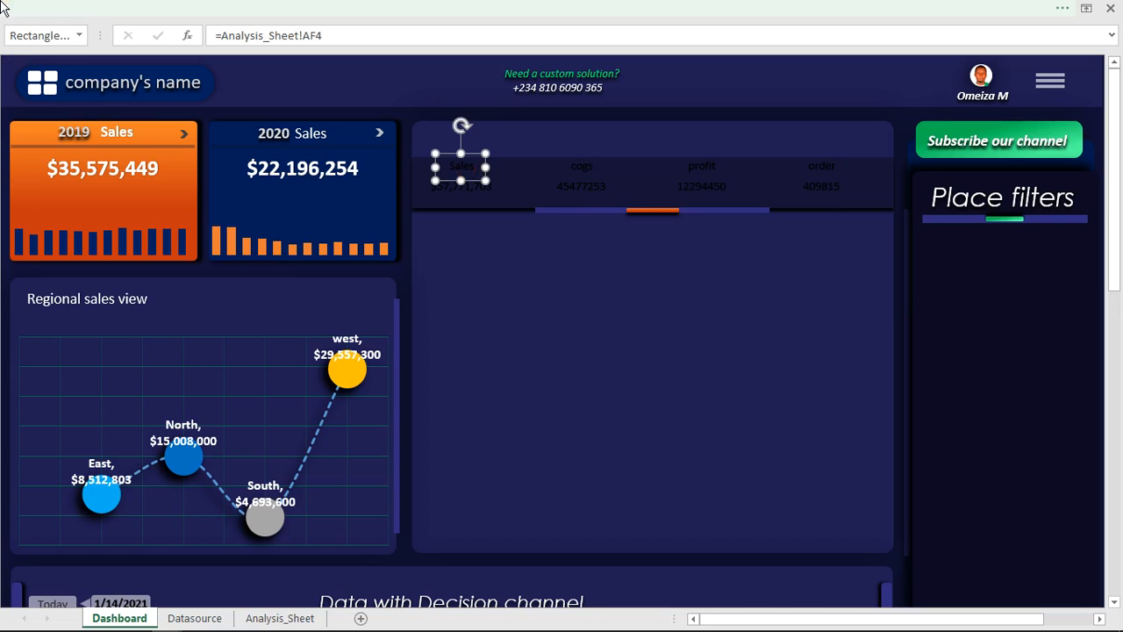
key("ctrl+F1")
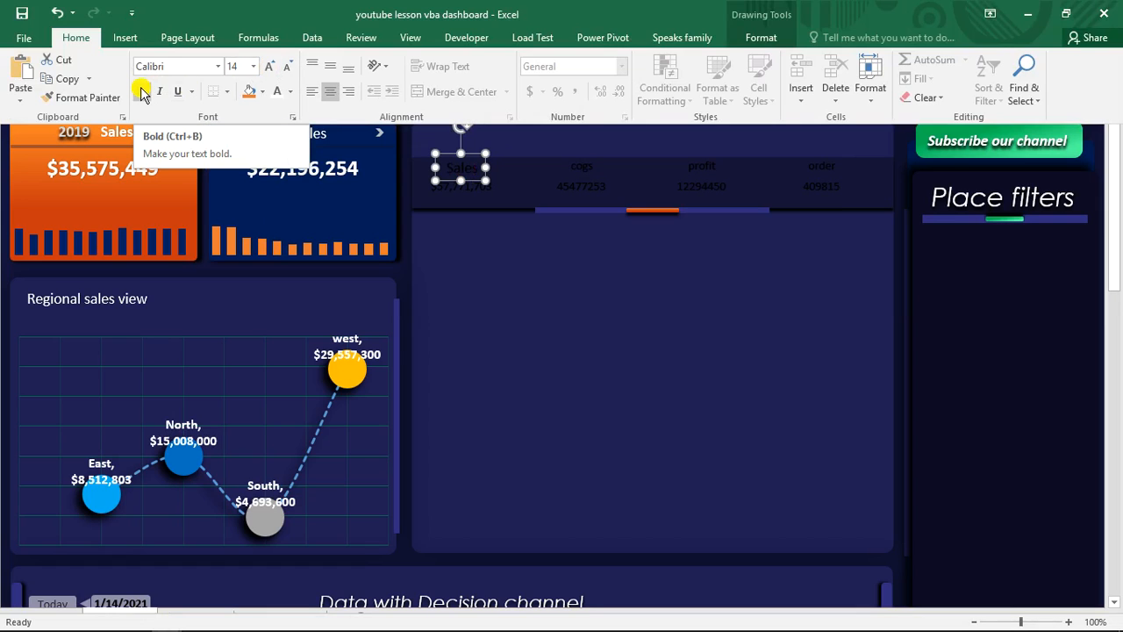
left_click(290, 91)
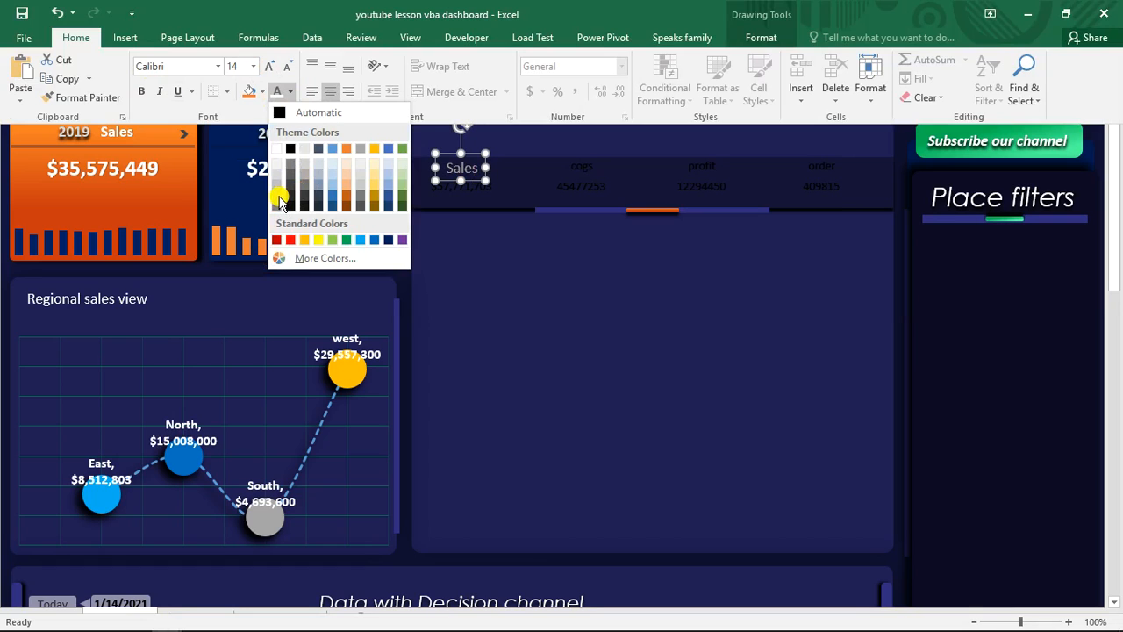
left_click(279, 198)
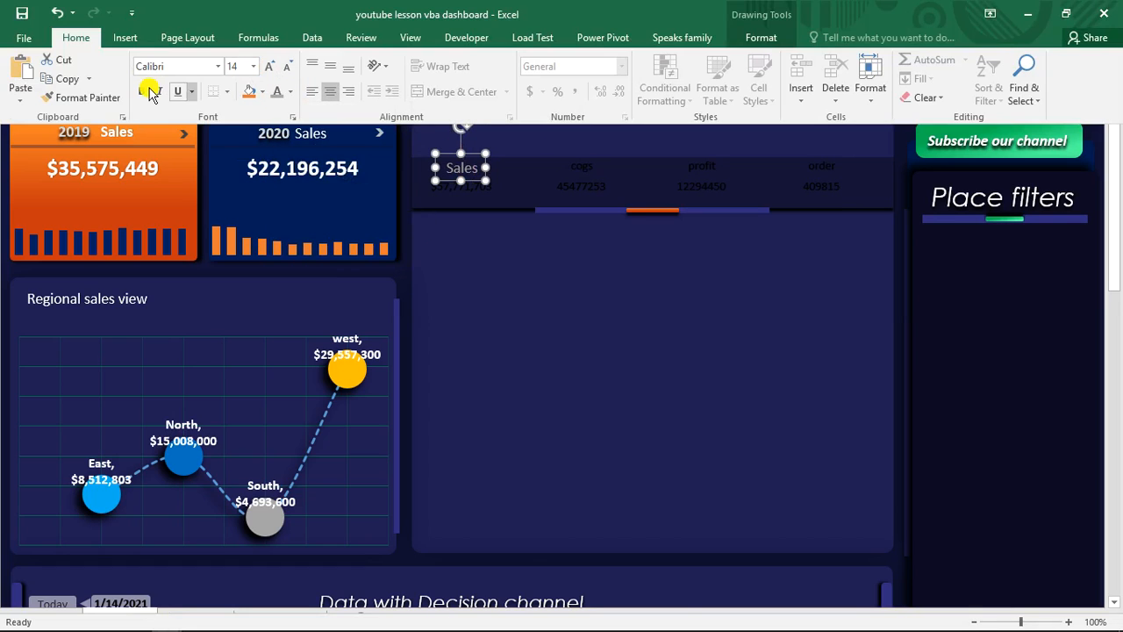
- Copy the Sales label's formatting to the cogs, profit and order labels with Format Painter
left_click(102, 95)
key("ctrl+shift+F1")
left_click(589, 173)
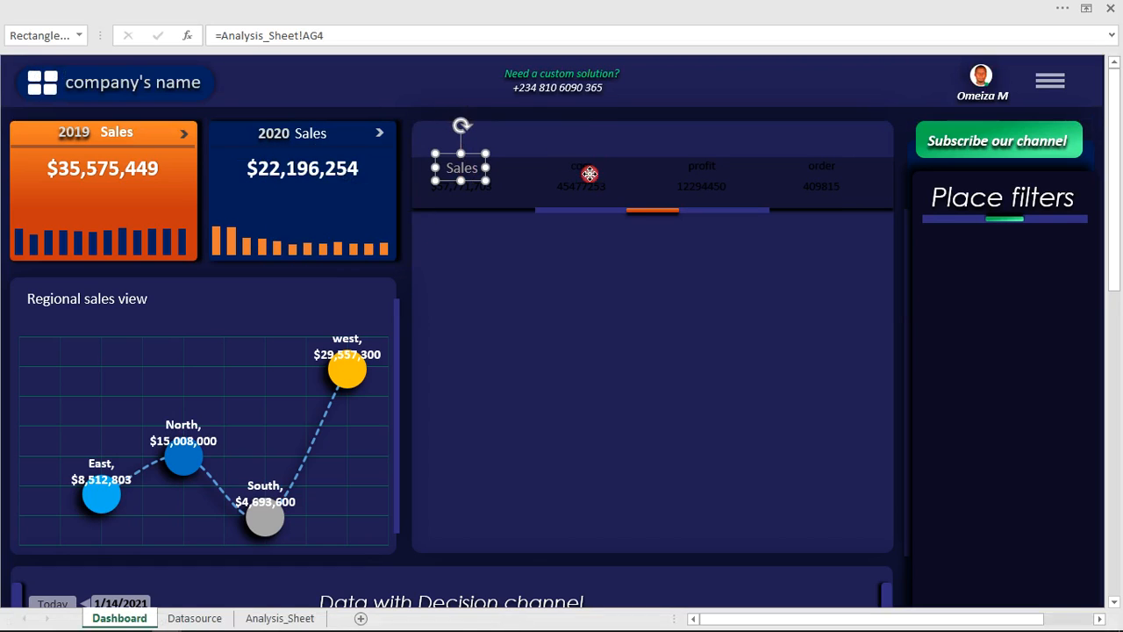
left_click(709, 169)
left_click(812, 169)
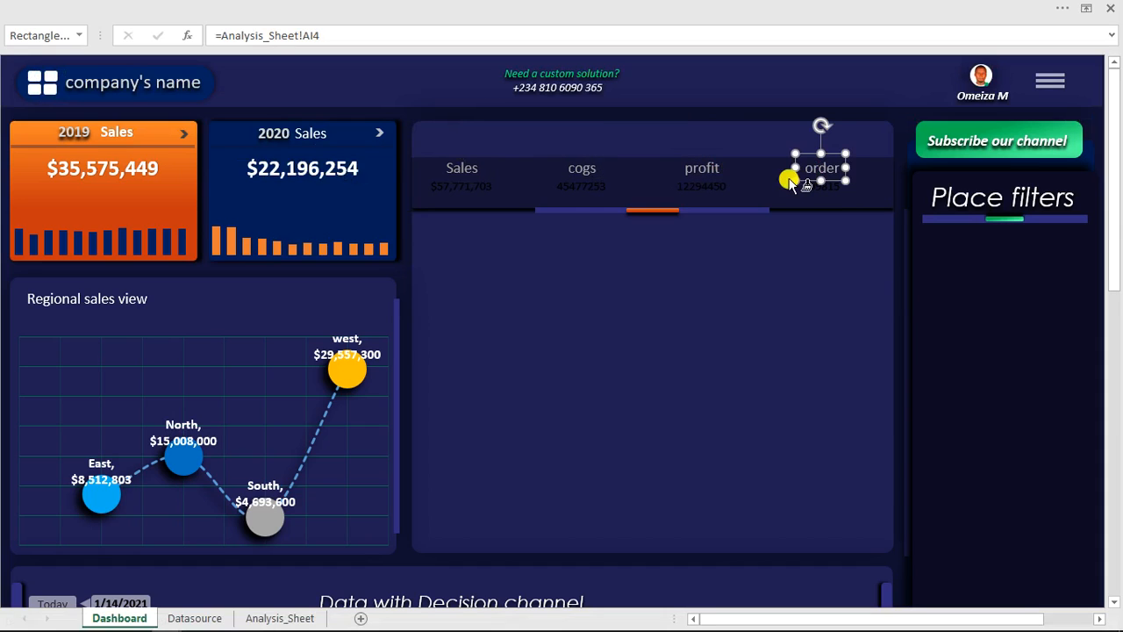
- Format the total under the central panel's Sales label as size 14, white and bold
left_click(474, 188)
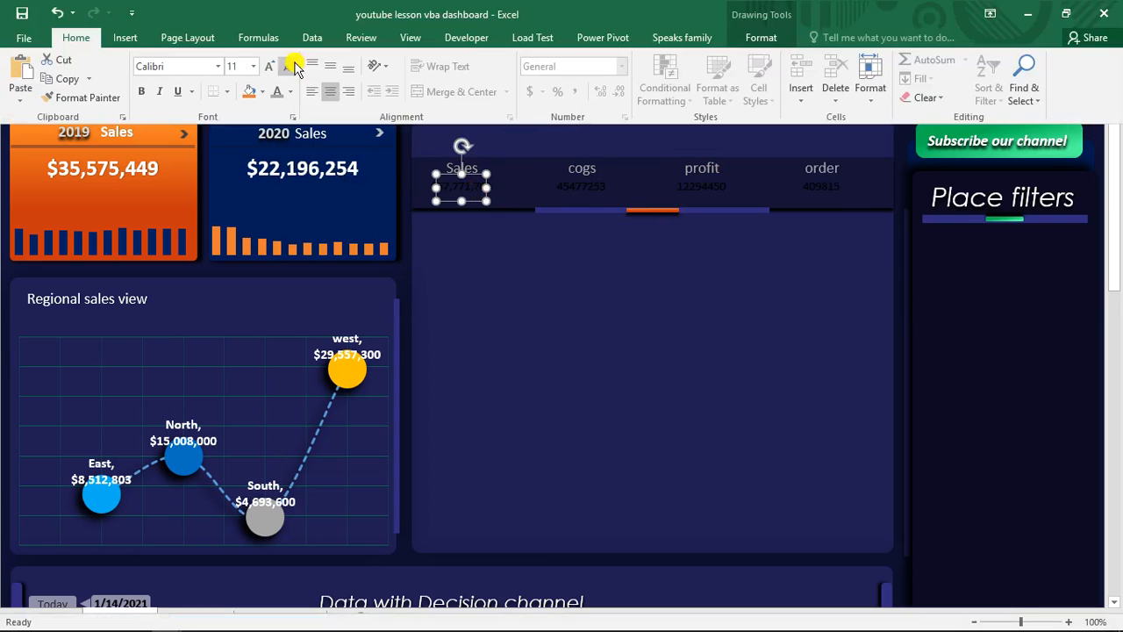
left_click(268, 70)
left_click(291, 95)
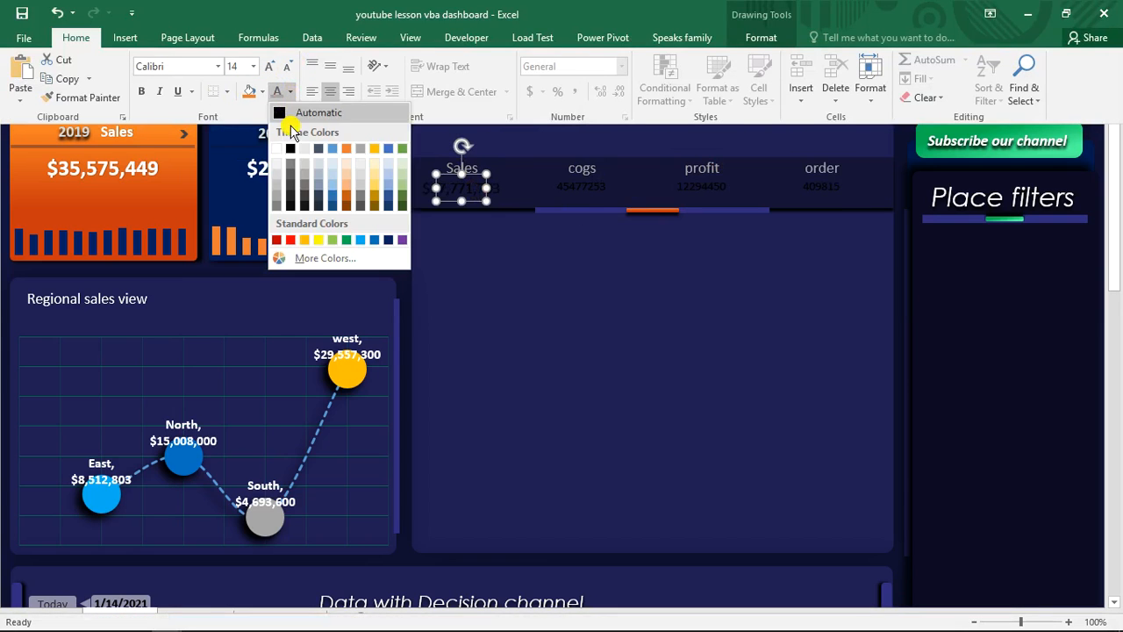
left_click(281, 148)
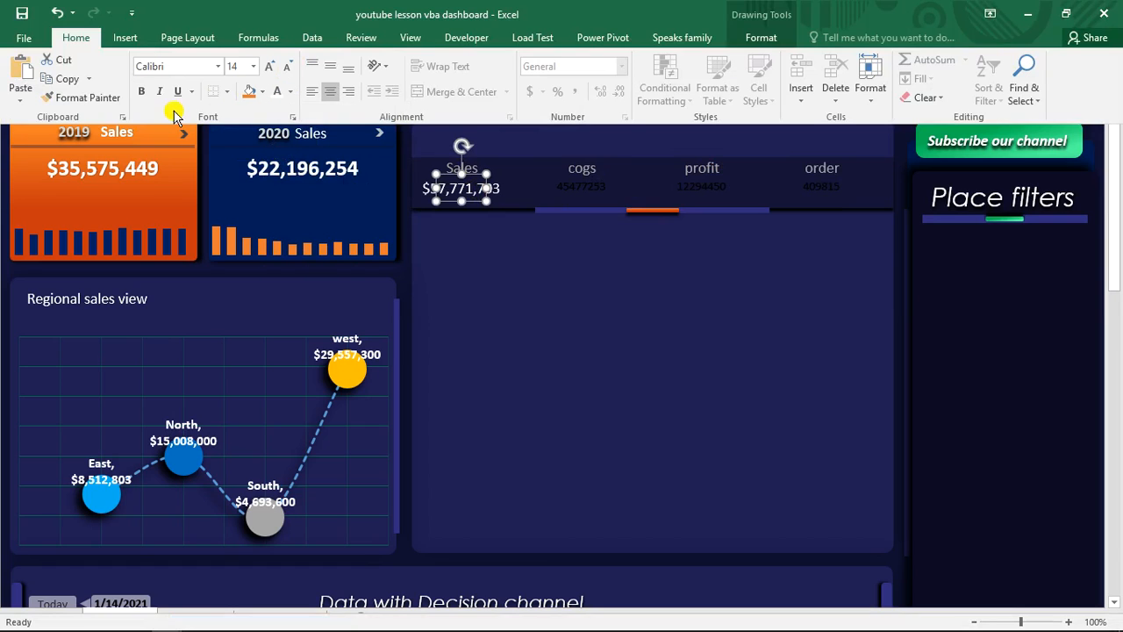
left_click(146, 93)
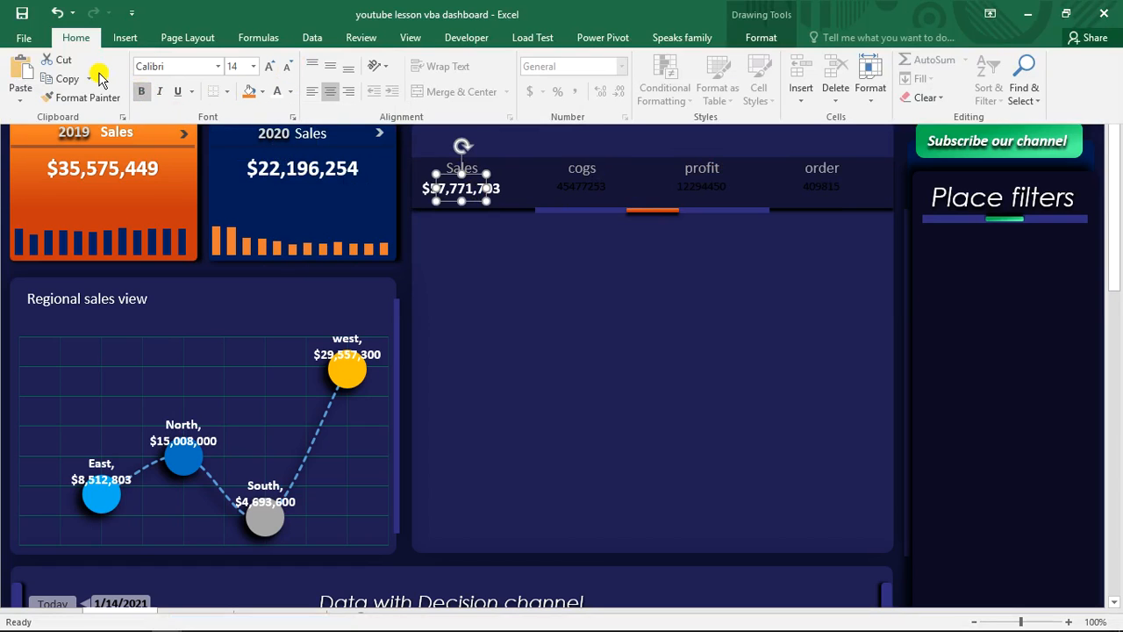
- Copy the sales total's formatting to the cogs, profit and order totals with Format Painter
left_click(89, 99)
left_click(592, 186)
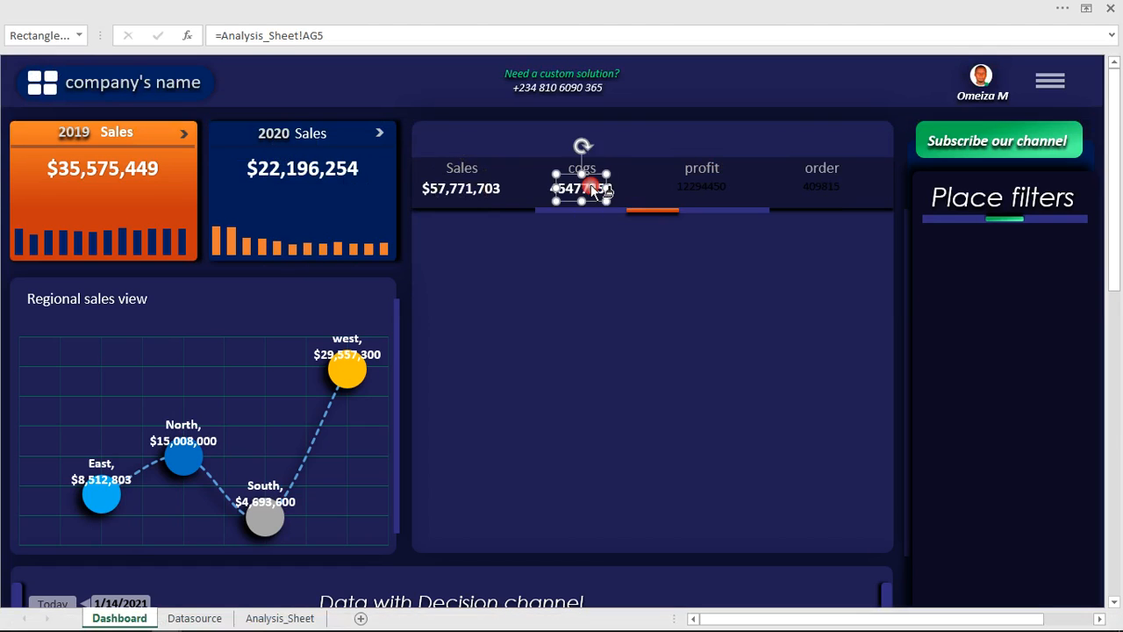
left_click(708, 188)
left_click(806, 189)
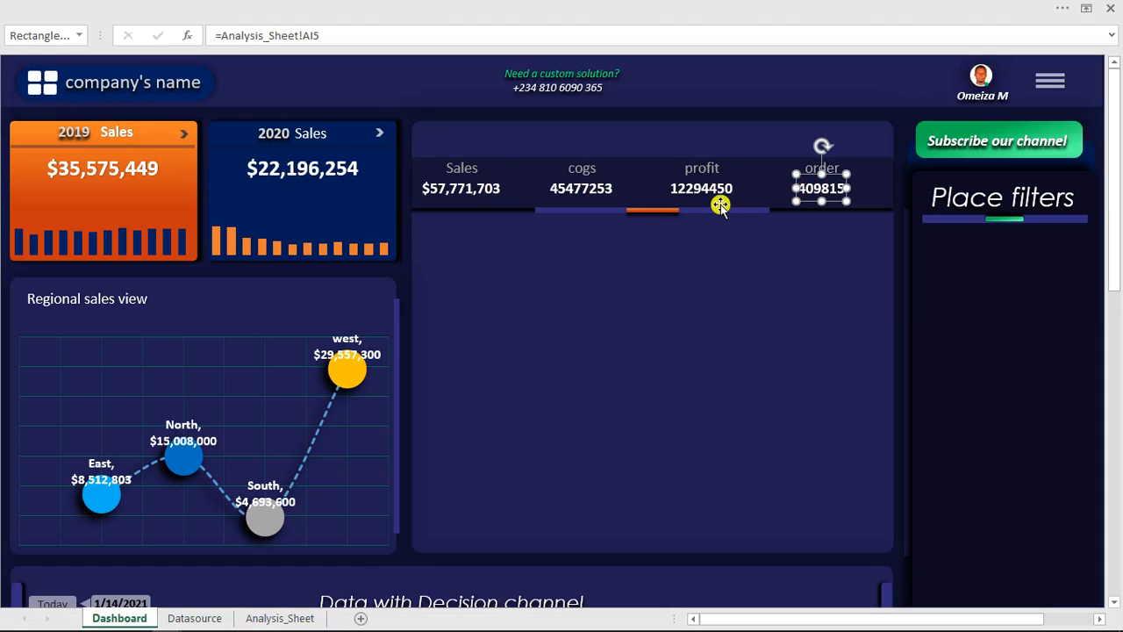
- Select all eight kpi labels and totals together and shift them slightly right to center them in the header strip
left_click(671, 189, "shift")
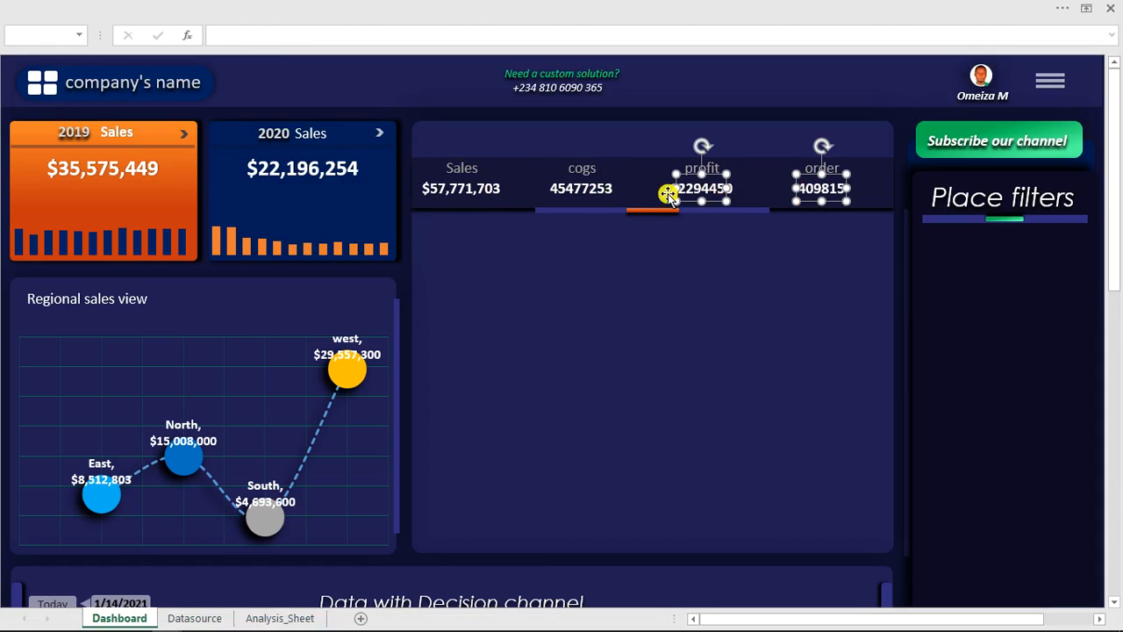
left_click(566, 187, "shift")
left_click(481, 187, "shift")
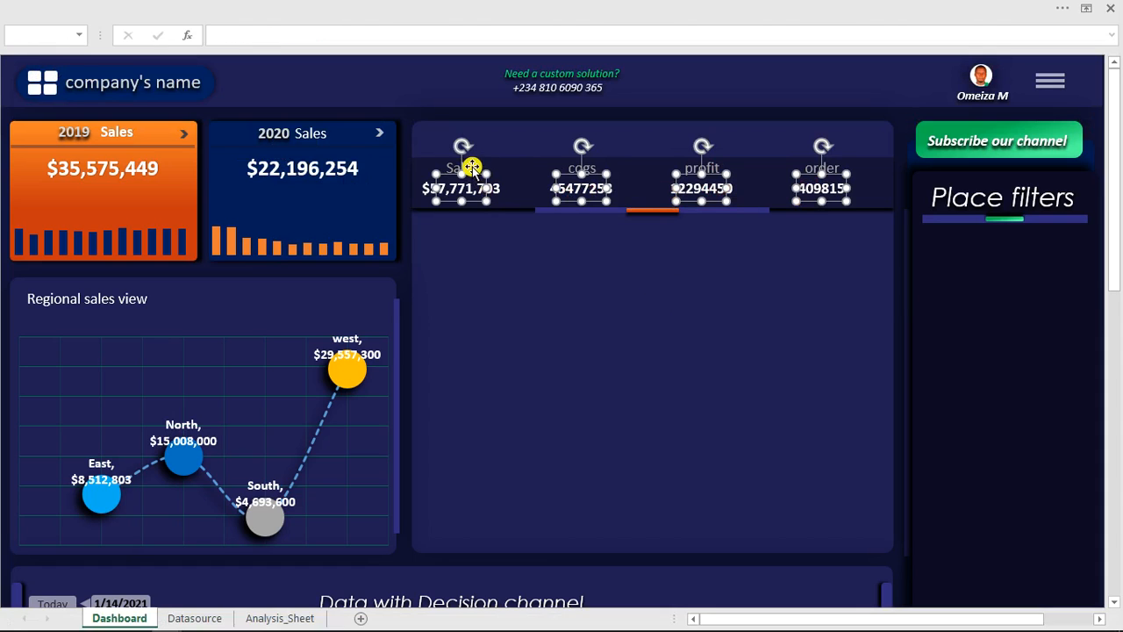
left_click(463, 169, "shift")
left_click(584, 168, "shift")
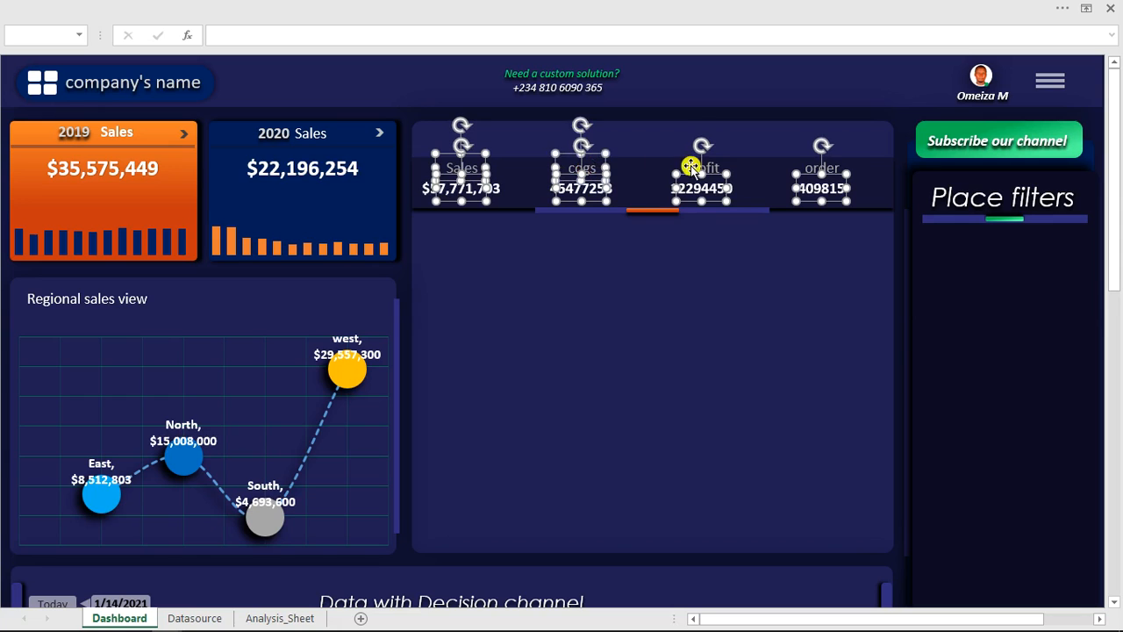
left_click(693, 166, "shift")
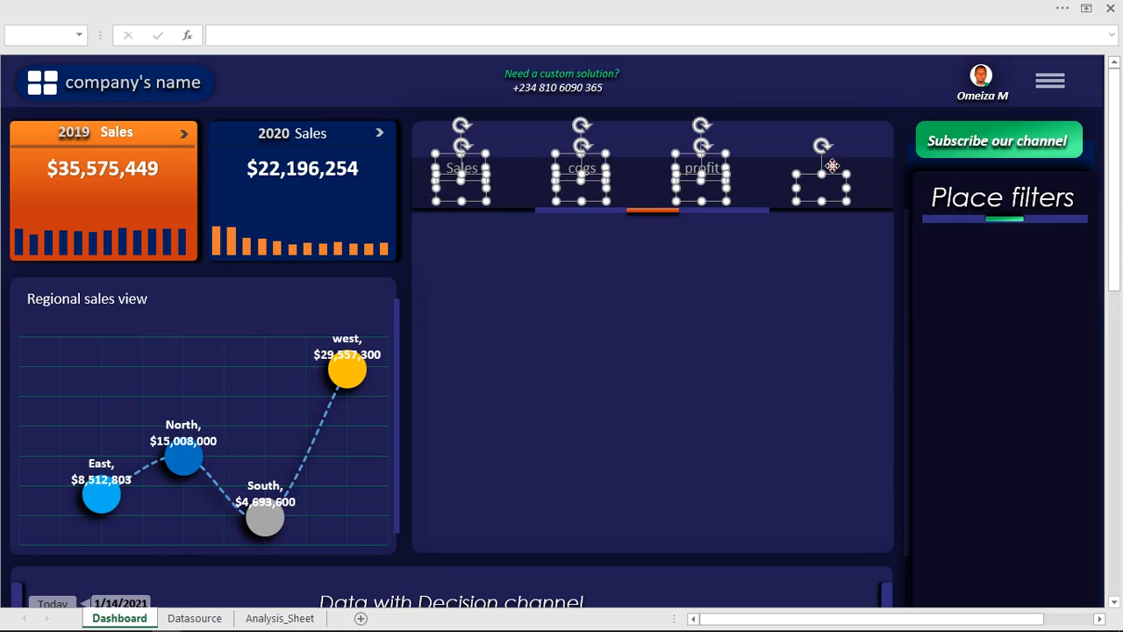
left_click(829, 168, "ctrl")
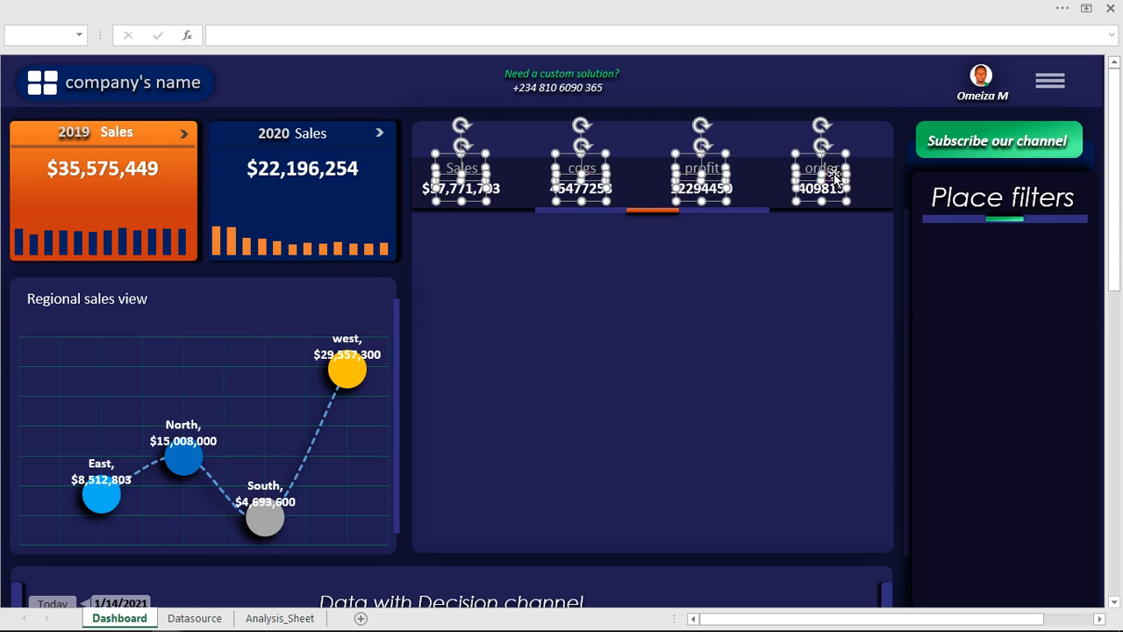
left_click_drag(836, 173, 849, 172)
left_click(577, 310)
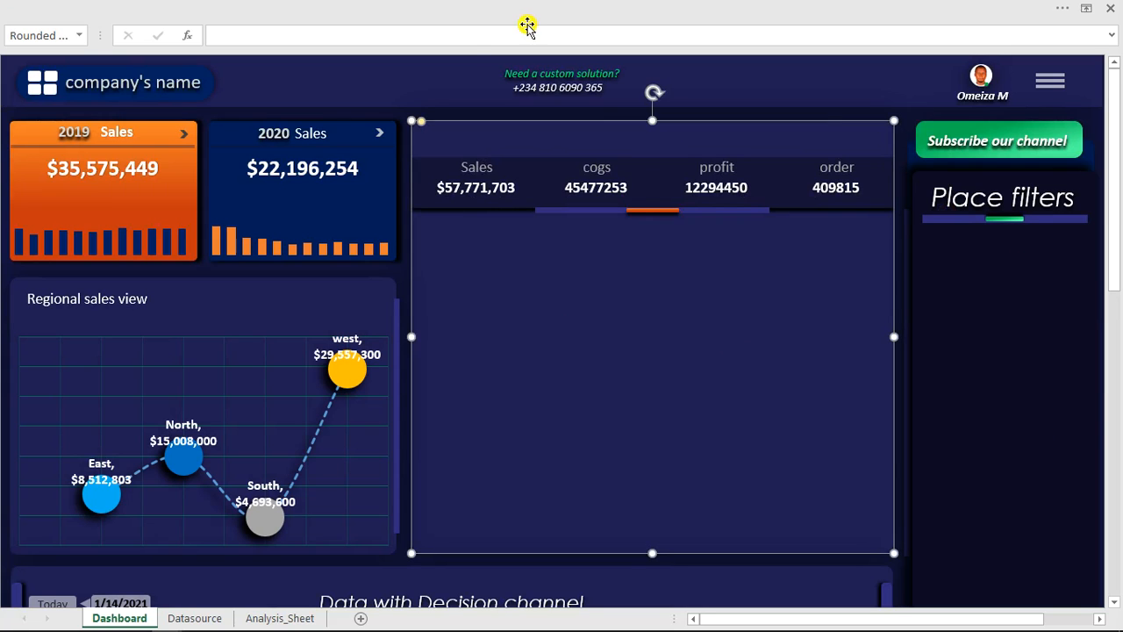
- Insert a Combo Box form control spanning the Place filters panel, just below its heading underline
left_click(479, 9)
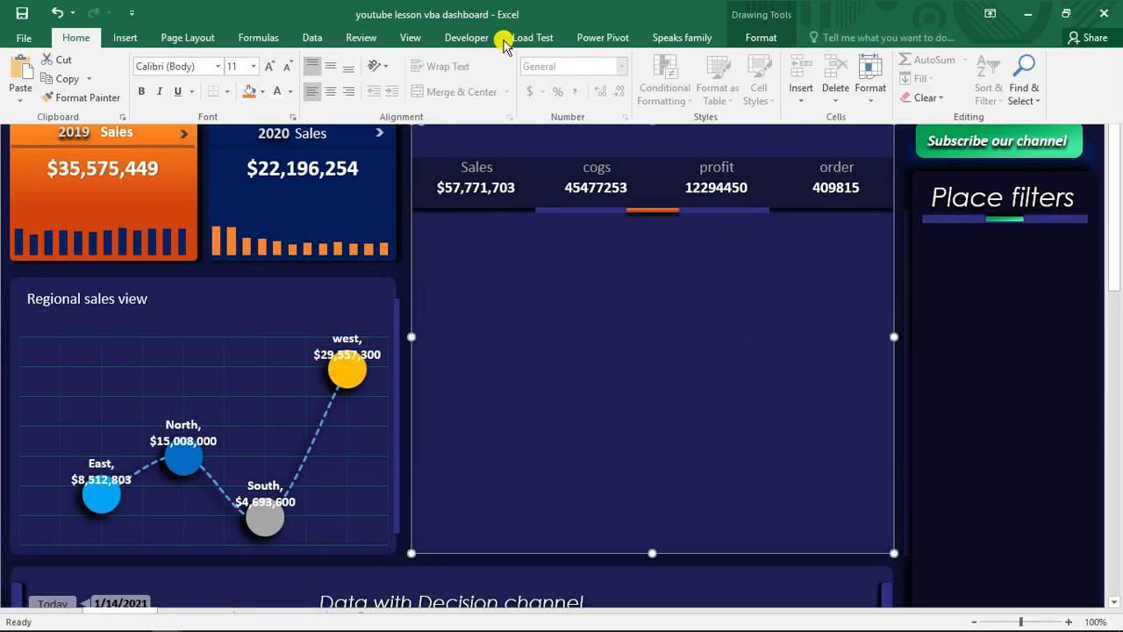
left_click(474, 40)
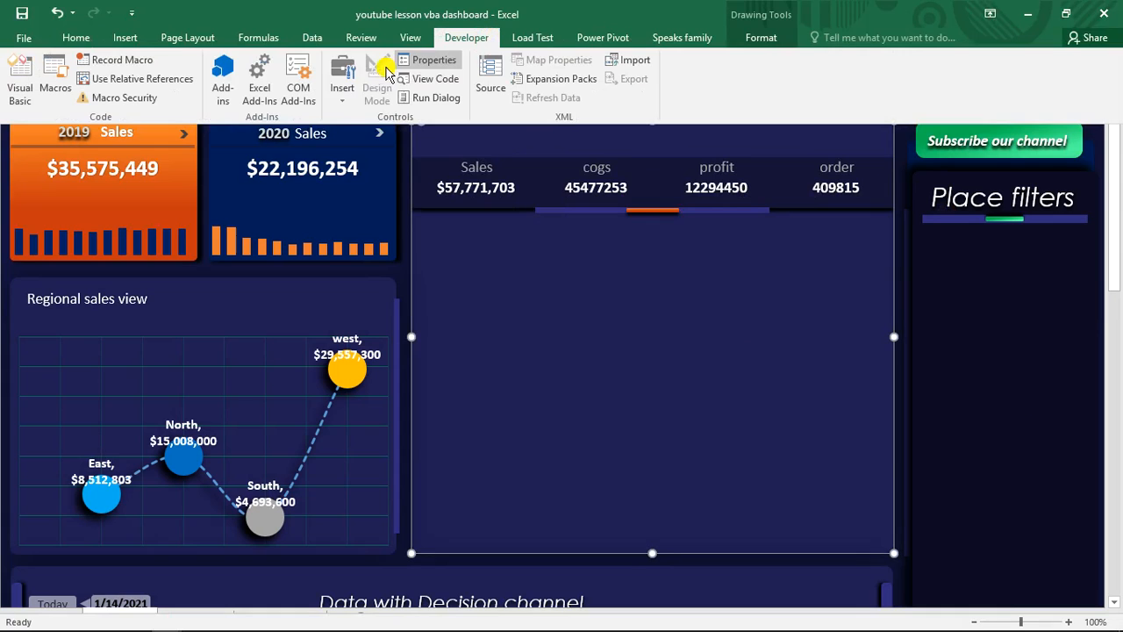
left_click(343, 98)
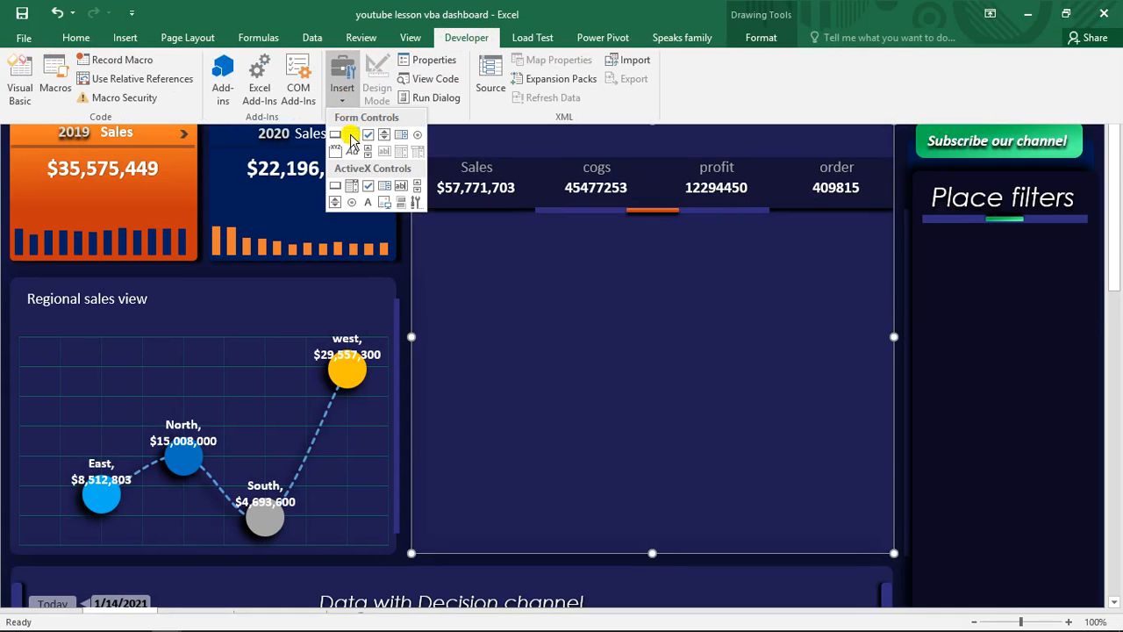
left_click(351, 136)
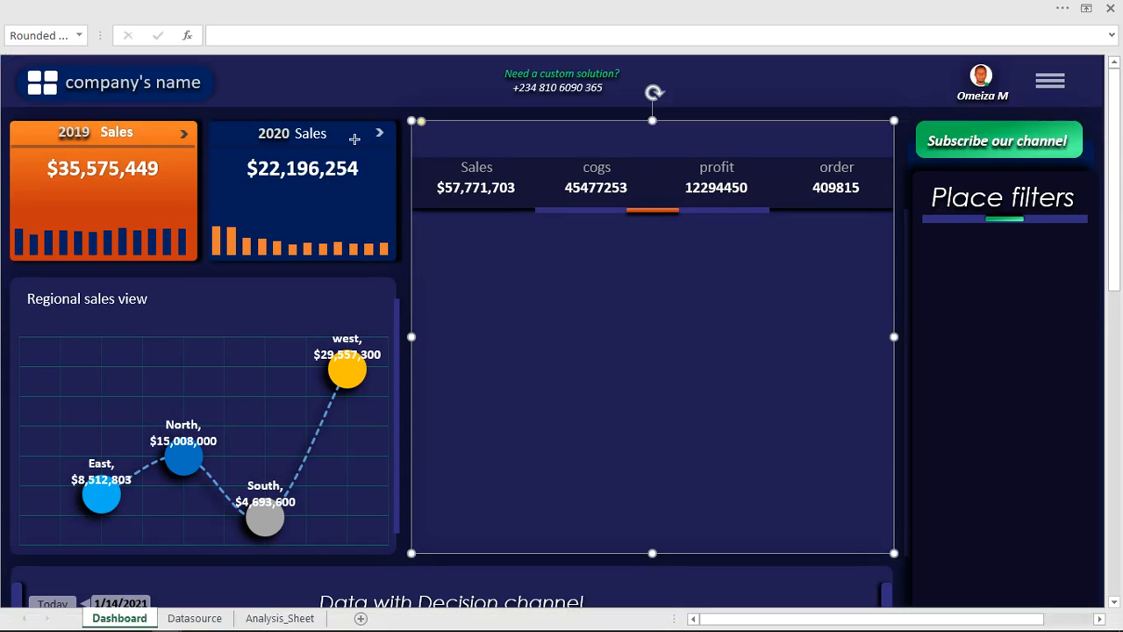
left_click_drag(934, 240, 950, 255)
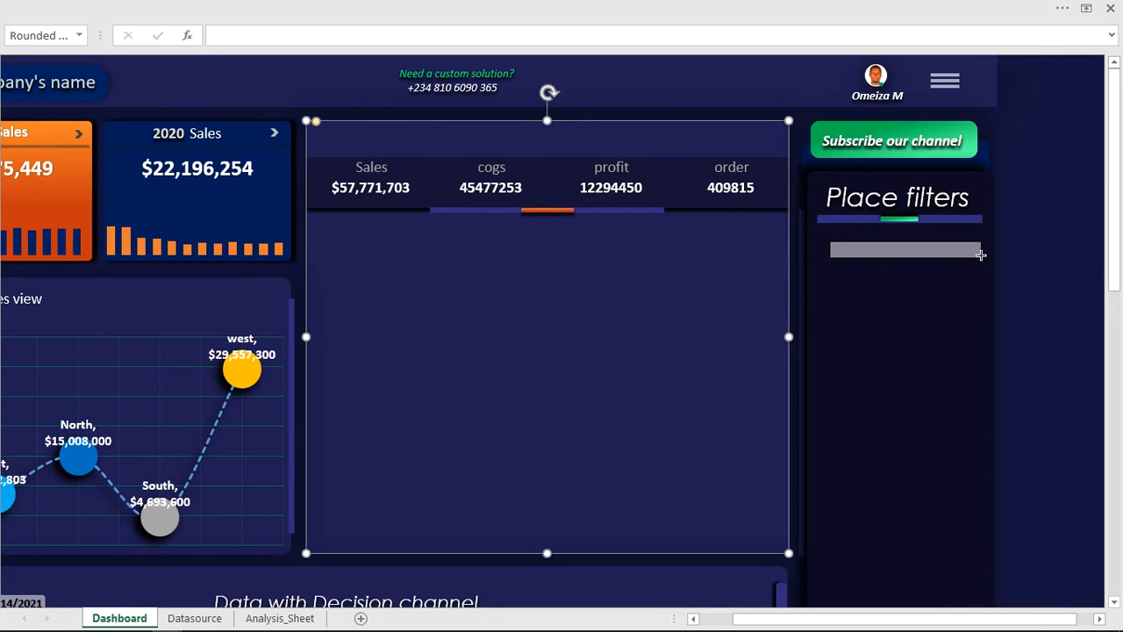
left_click_drag(988, 256, 958, 243)
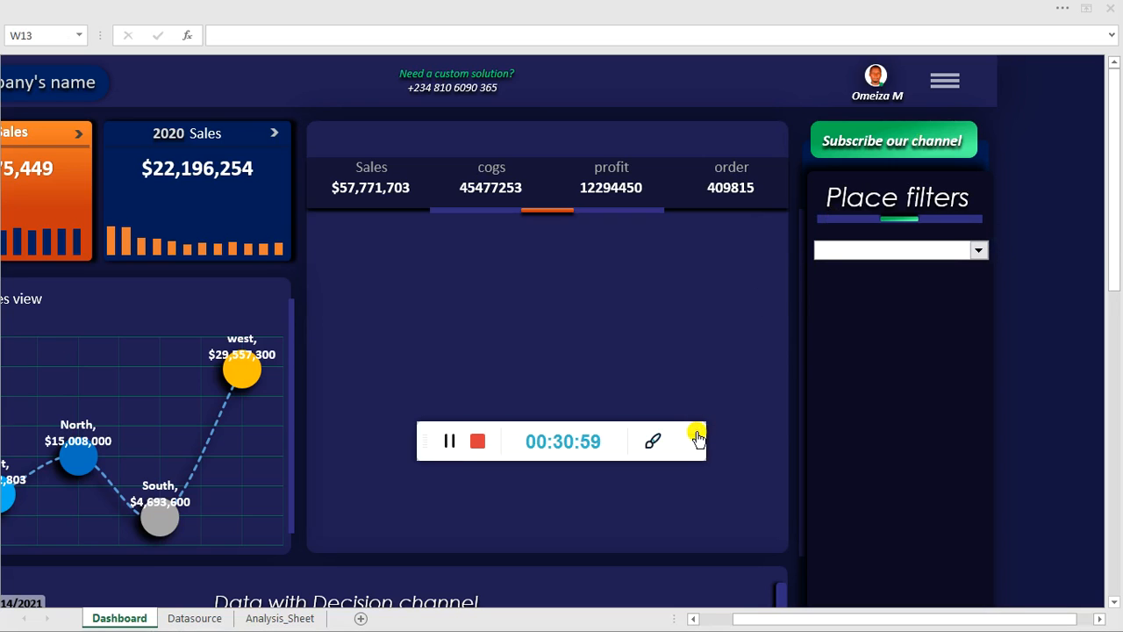
left_click(698, 434)
left_click(979, 253)
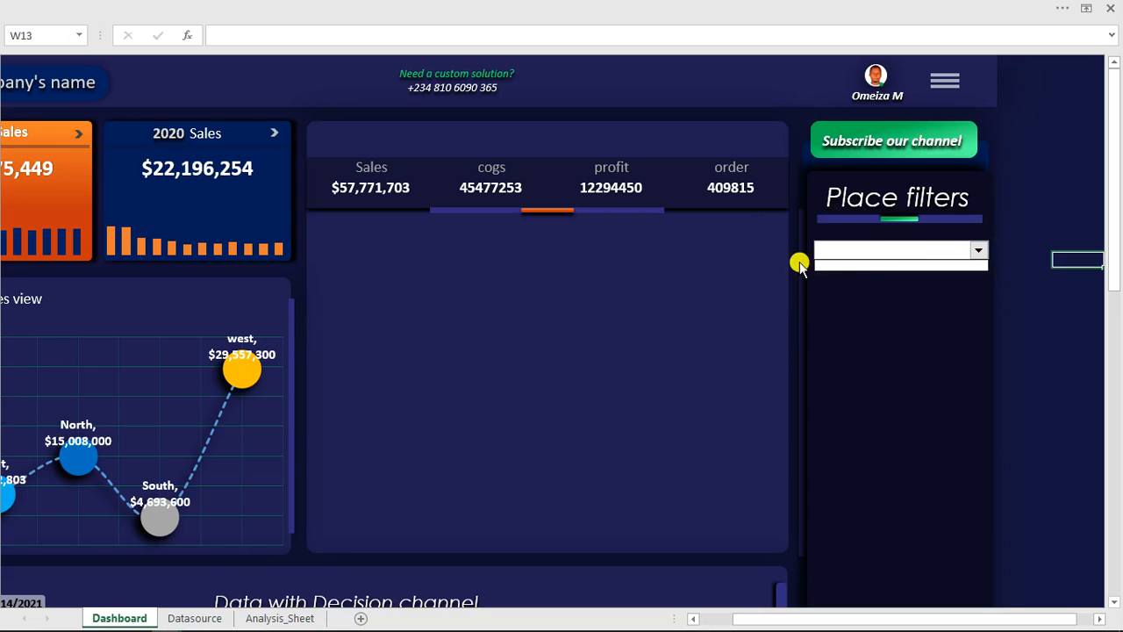
- Duplicate the kpi heading and its pivot table on Analysis_Sheet, pasting the copy at cell AL2
left_click(267, 616)
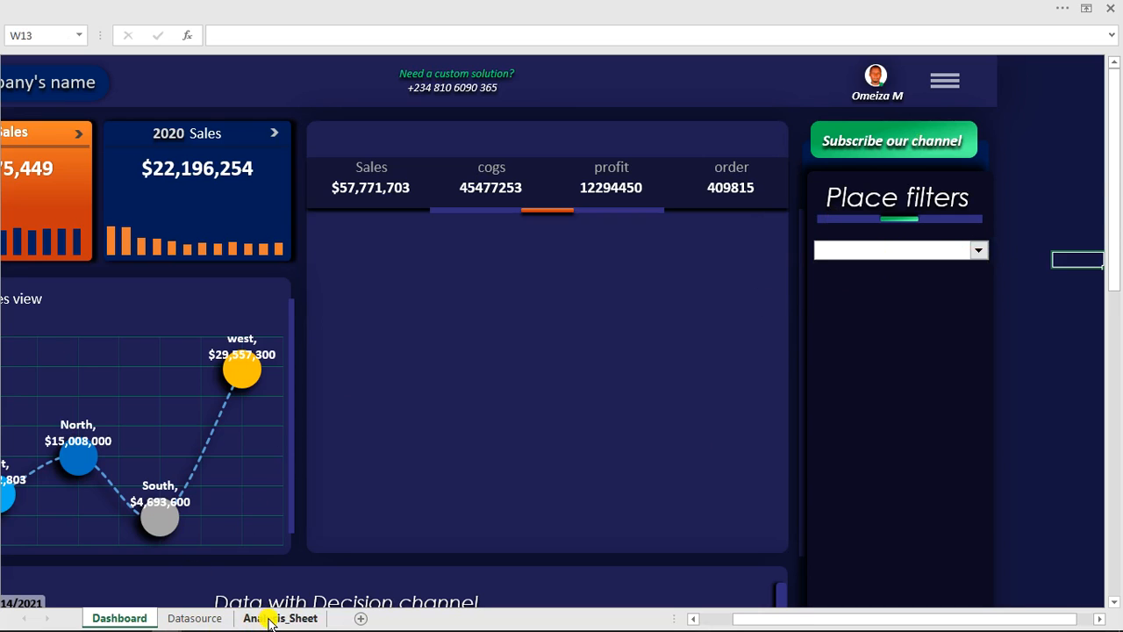
left_click(269, 618)
left_click_drag(289, 152, 576, 182)
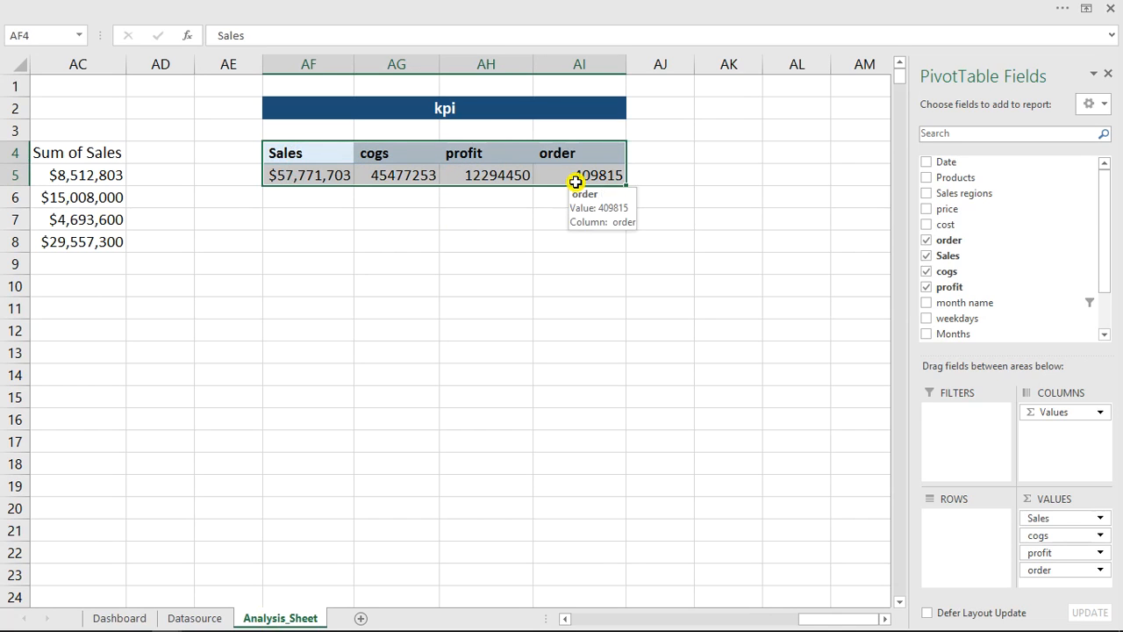
key("ctrl+c")
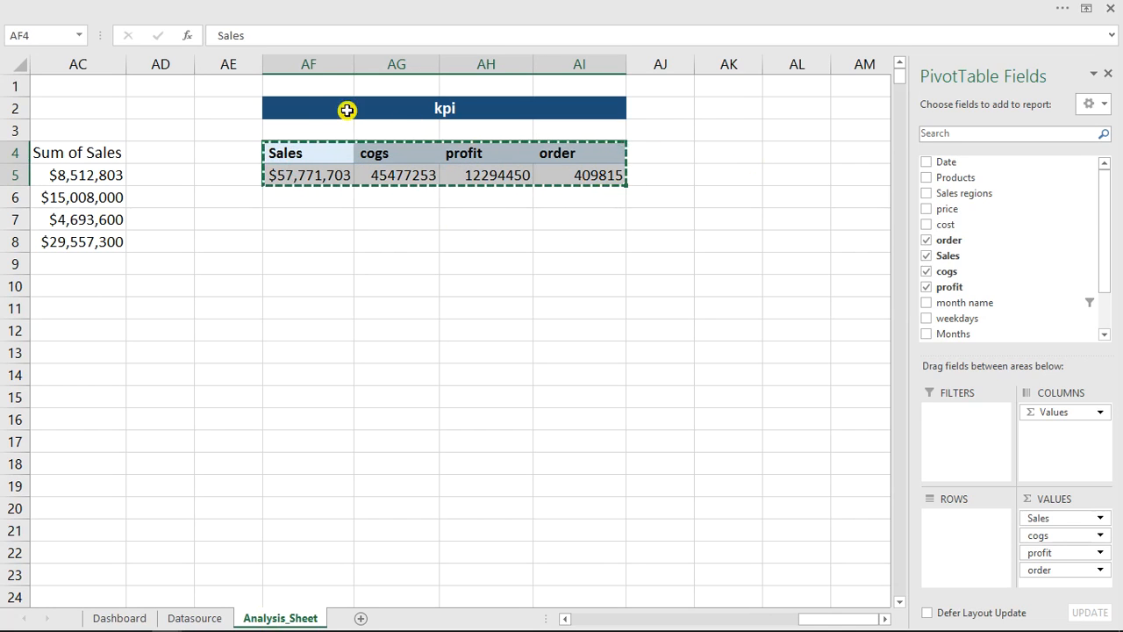
left_click(307, 107)
left_click_drag(374, 104, 582, 176)
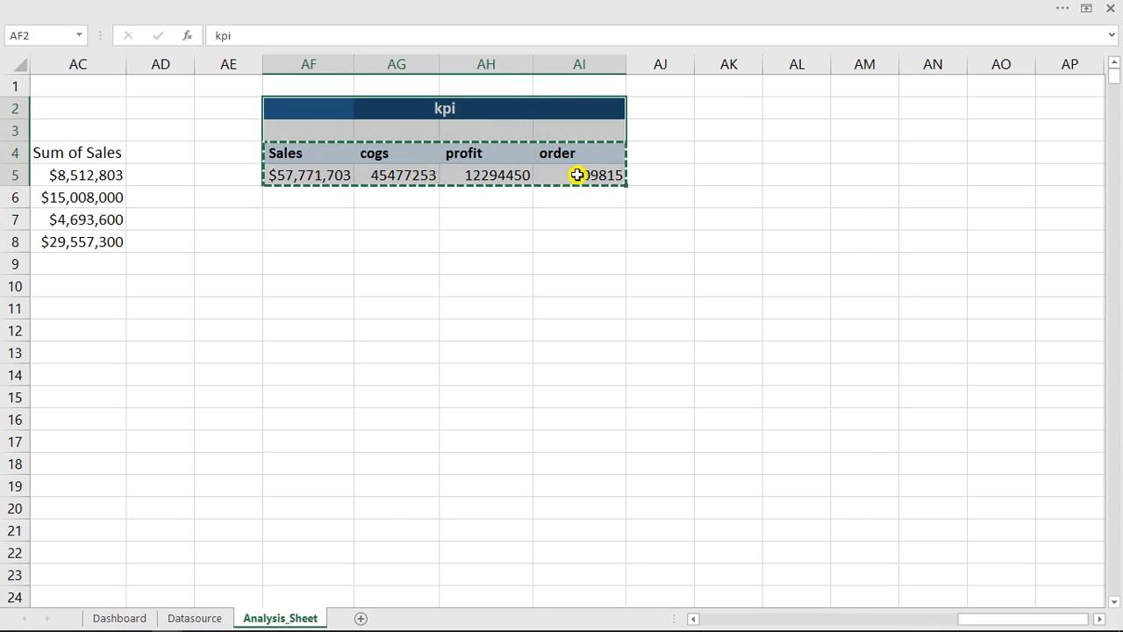
key("ctrl+c")
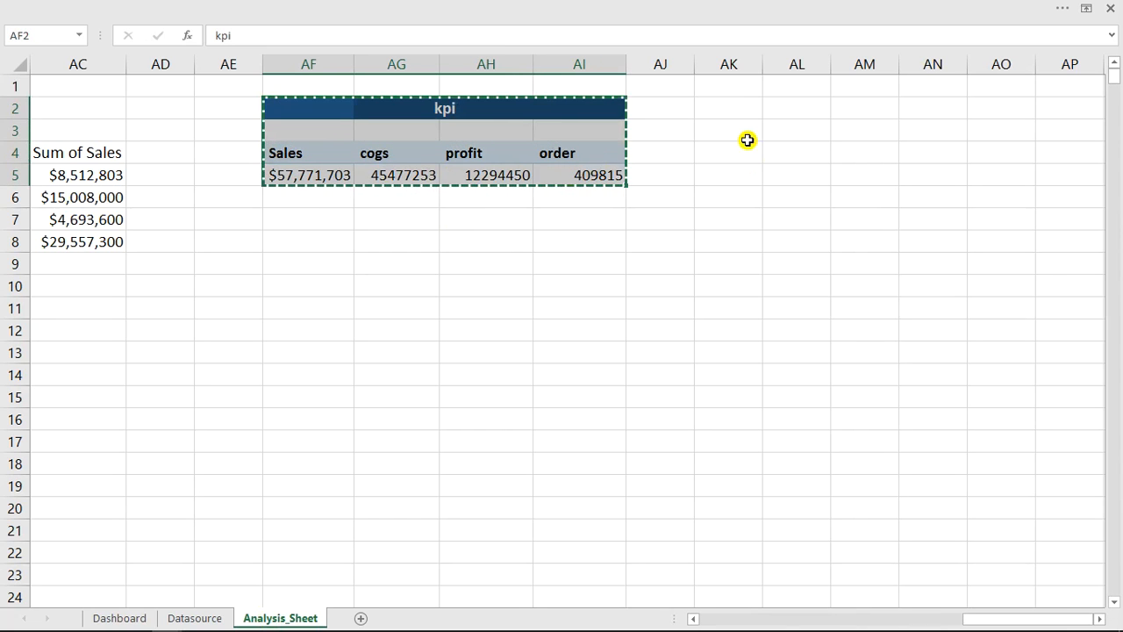
left_click(792, 110)
key("ctrl+v")
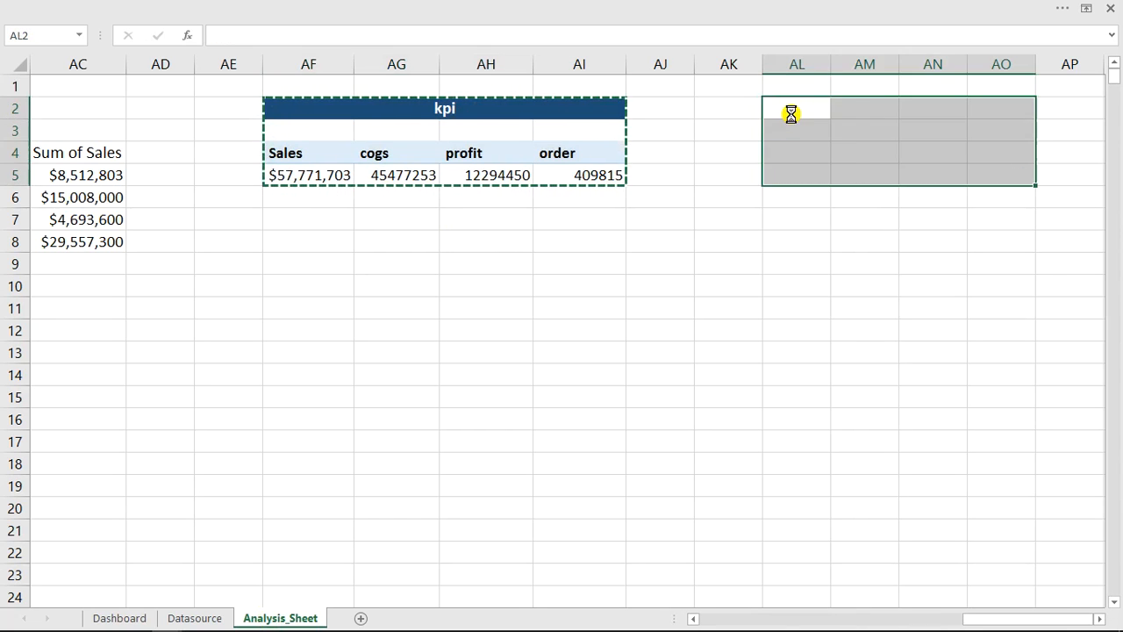
- Retitle the heading above the duplicated pivot table as "switch kpi"
left_click(794, 109)
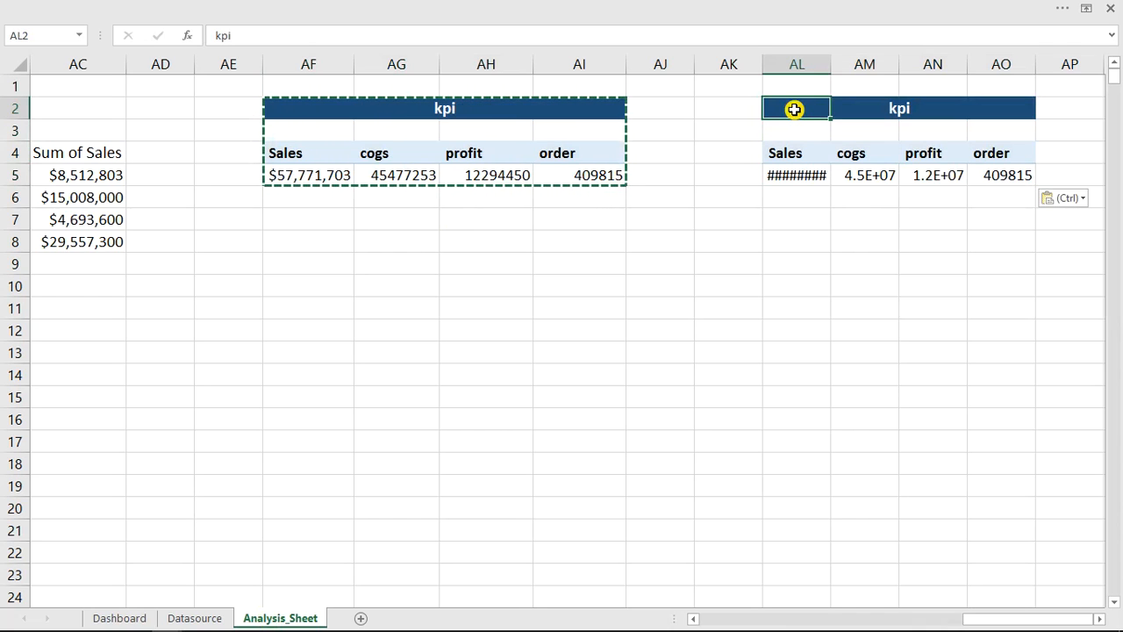
double_click(795, 109)
type("sw")
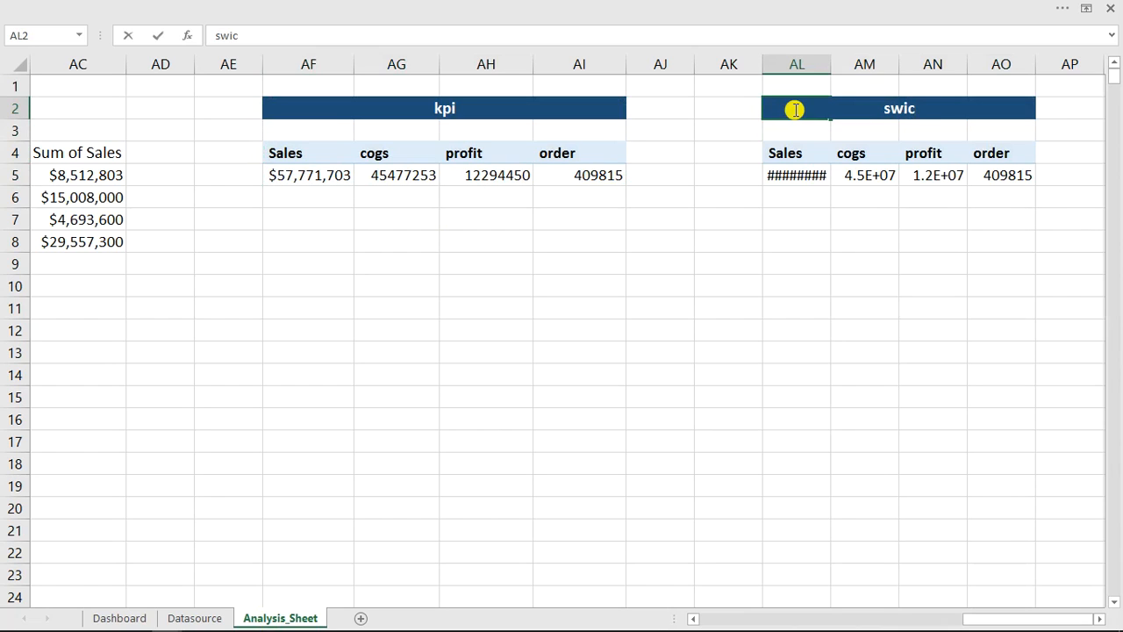
type("itch kpi")
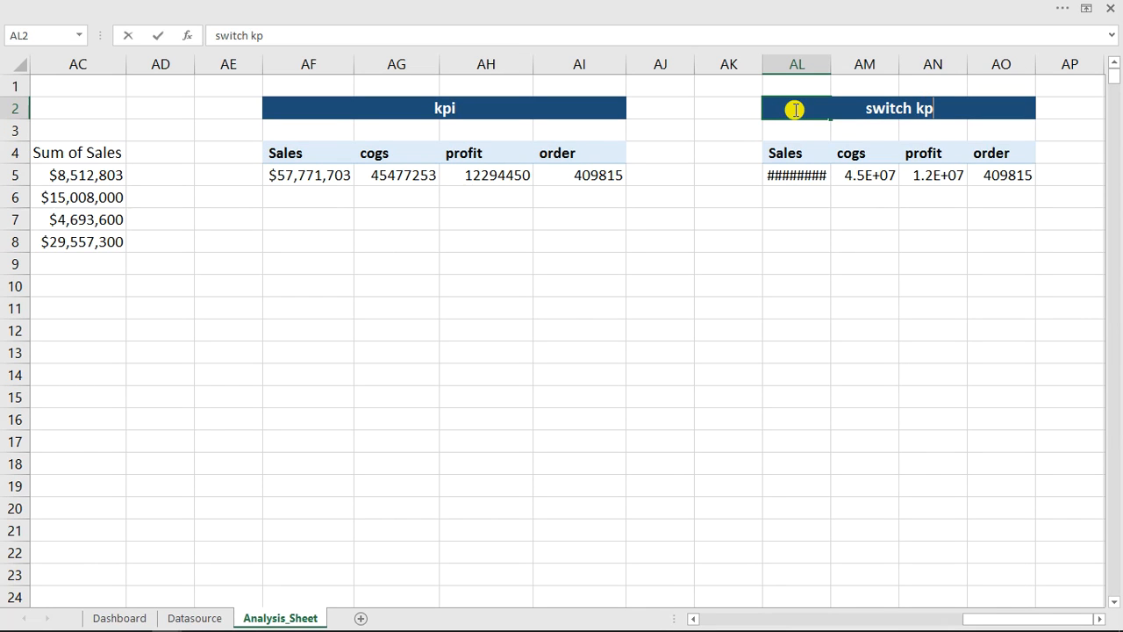
key("ctrl+Return")
key("Down")
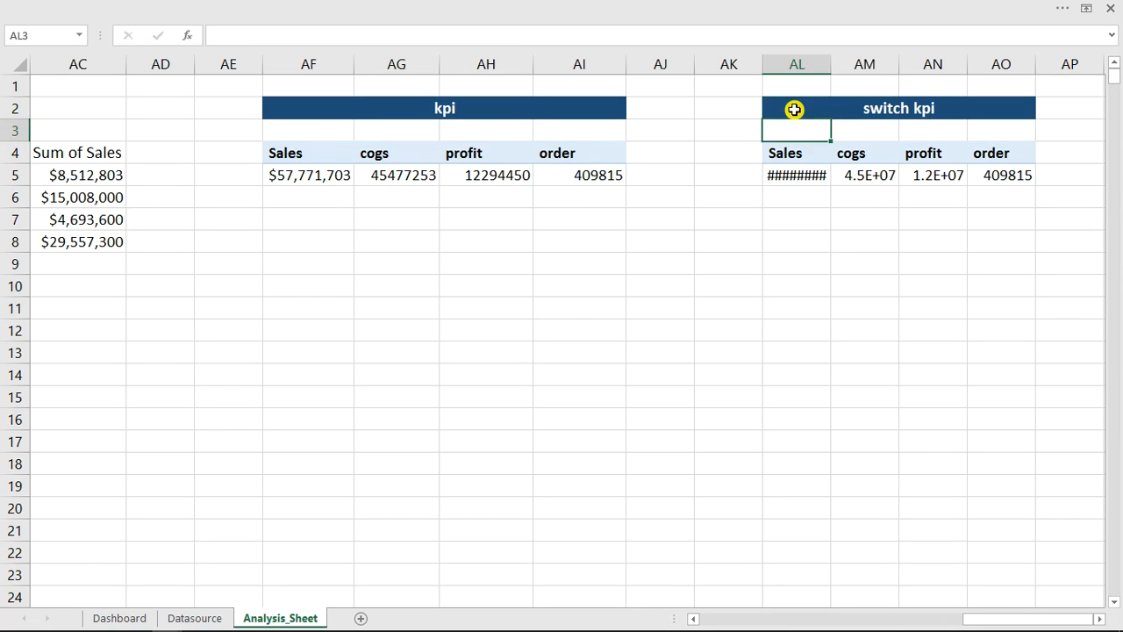
- Add month name to the rows of the switch kpi pivot table and clear its filter to include all months
left_click(790, 158)
left_click_drag(980, 302, 961, 537)
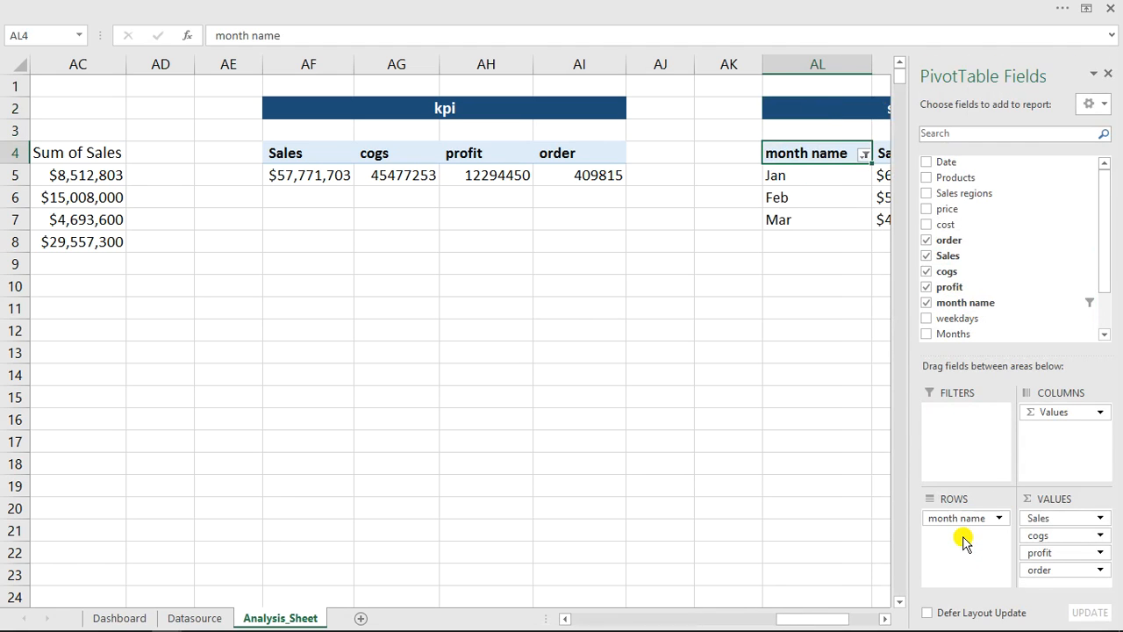
left_click(887, 619)
left_click(887, 619)
left_click(886, 620)
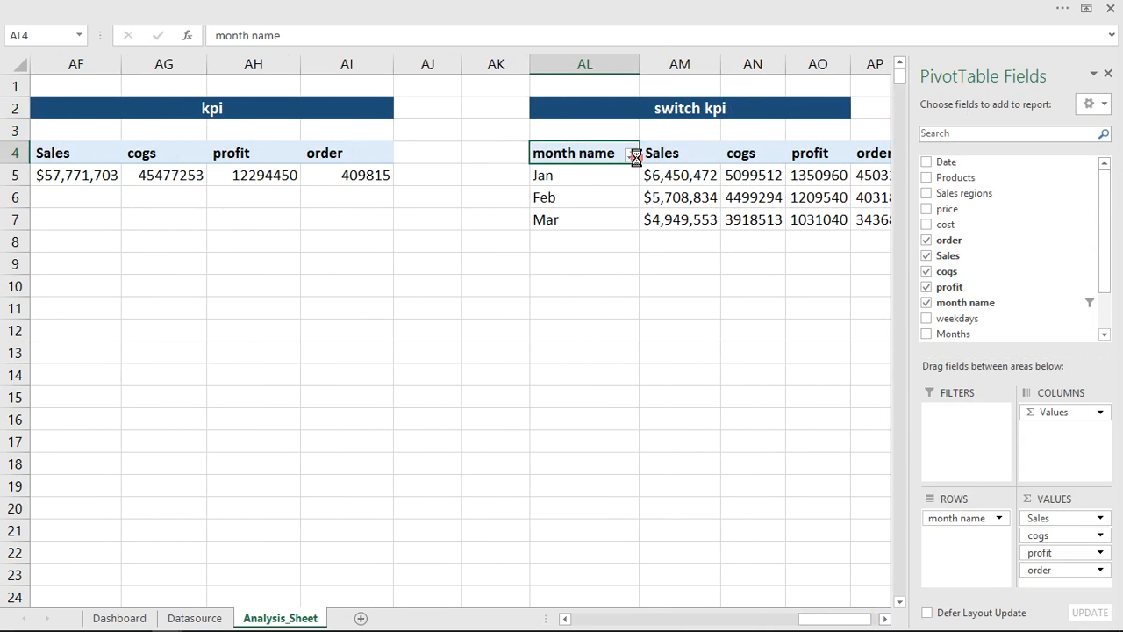
left_click(632, 155)
left_click(512, 168)
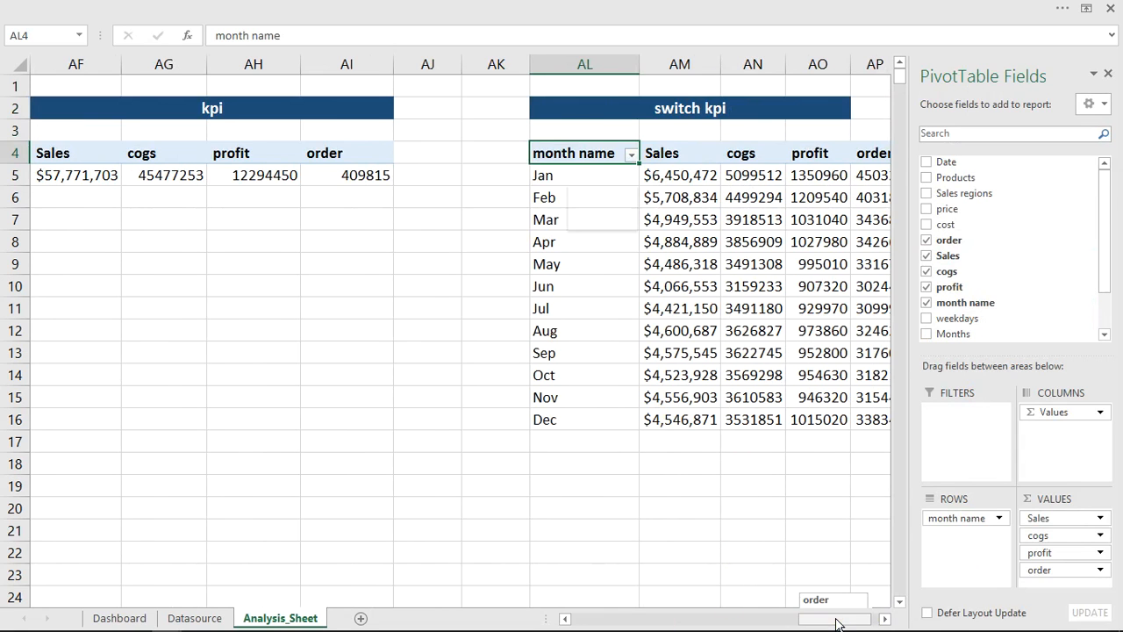
- Copy the switch kpi table's month name header and Jan to Dec list to AS4, then auto-fit that column's width
left_click_drag(837, 623, 874, 621)
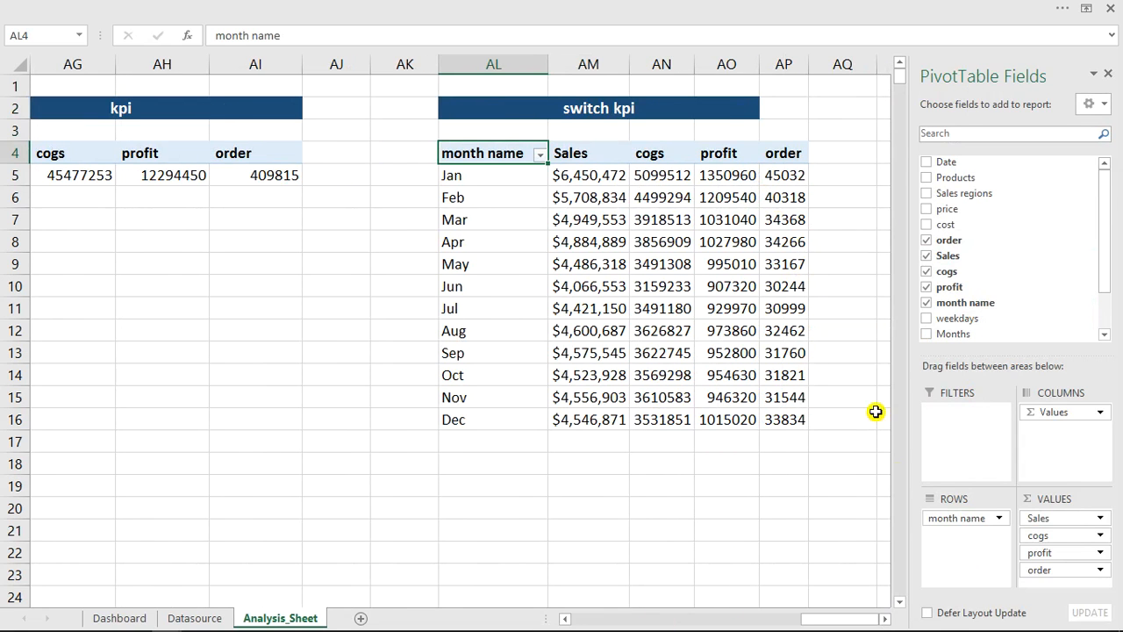
left_click(883, 616)
left_click(883, 616)
left_click(883, 616)
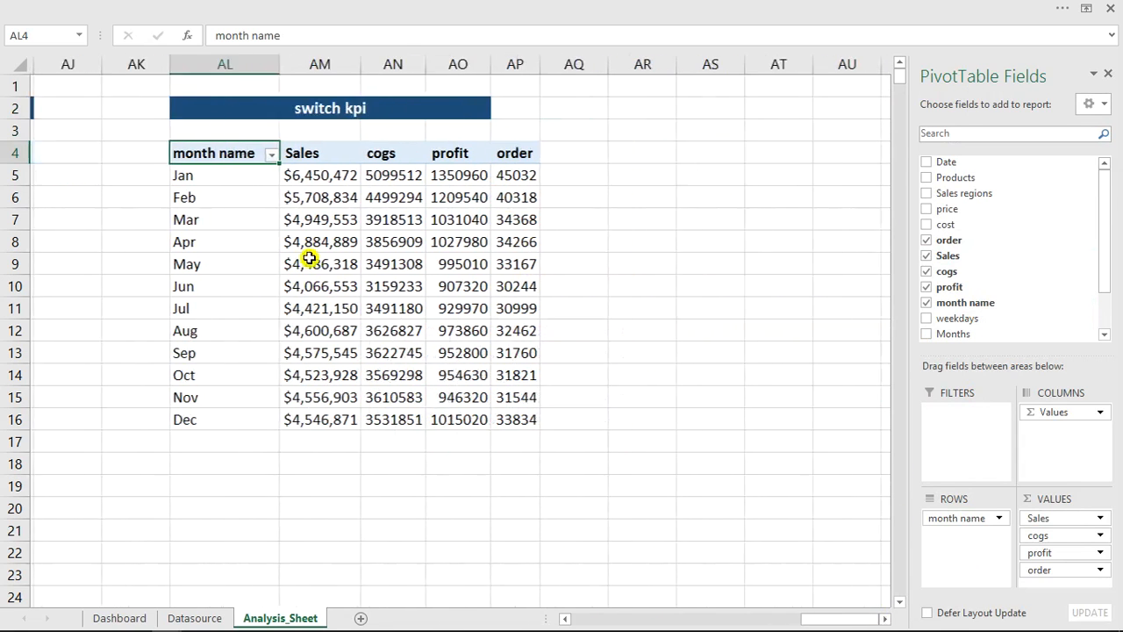
left_click_drag(193, 154, 216, 422)
key("ctrl+c")
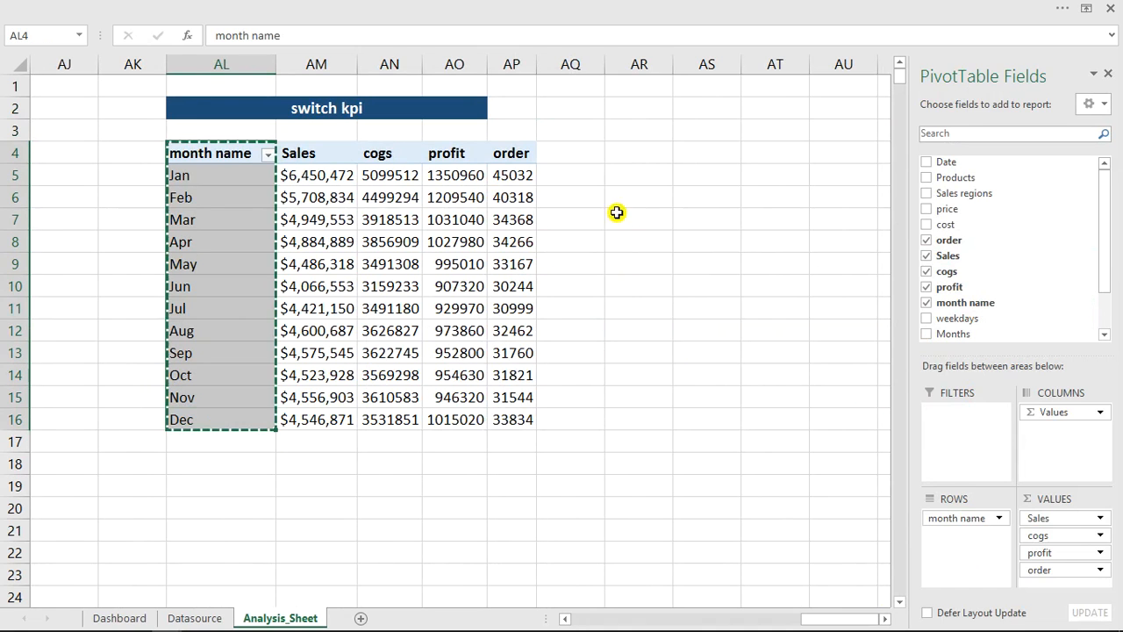
left_click(695, 153)
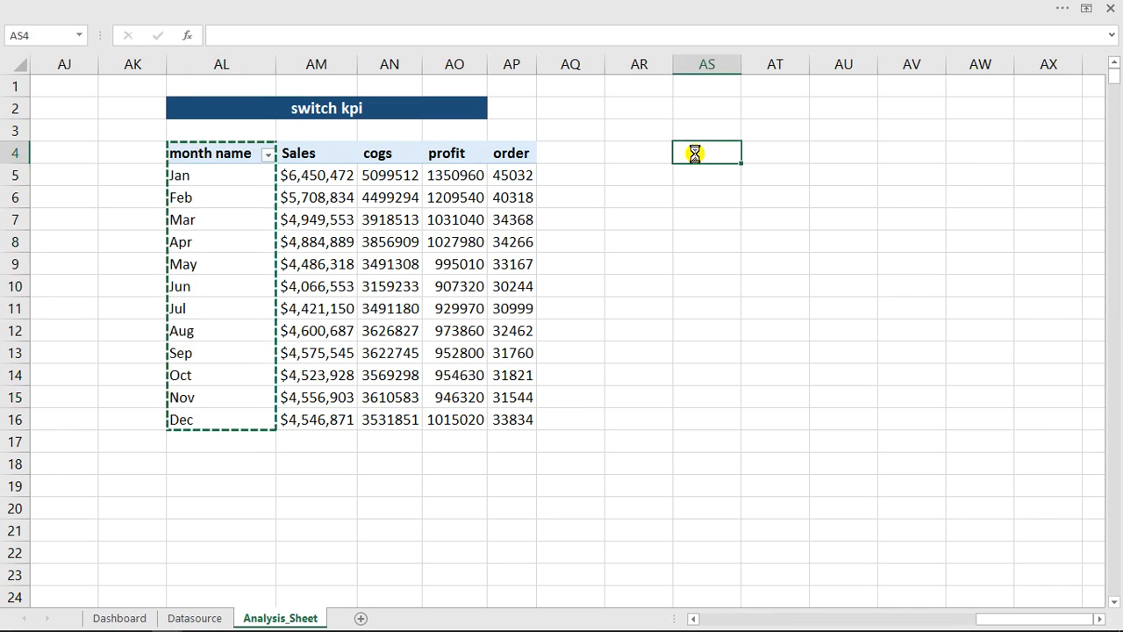
key("ctrl+v")
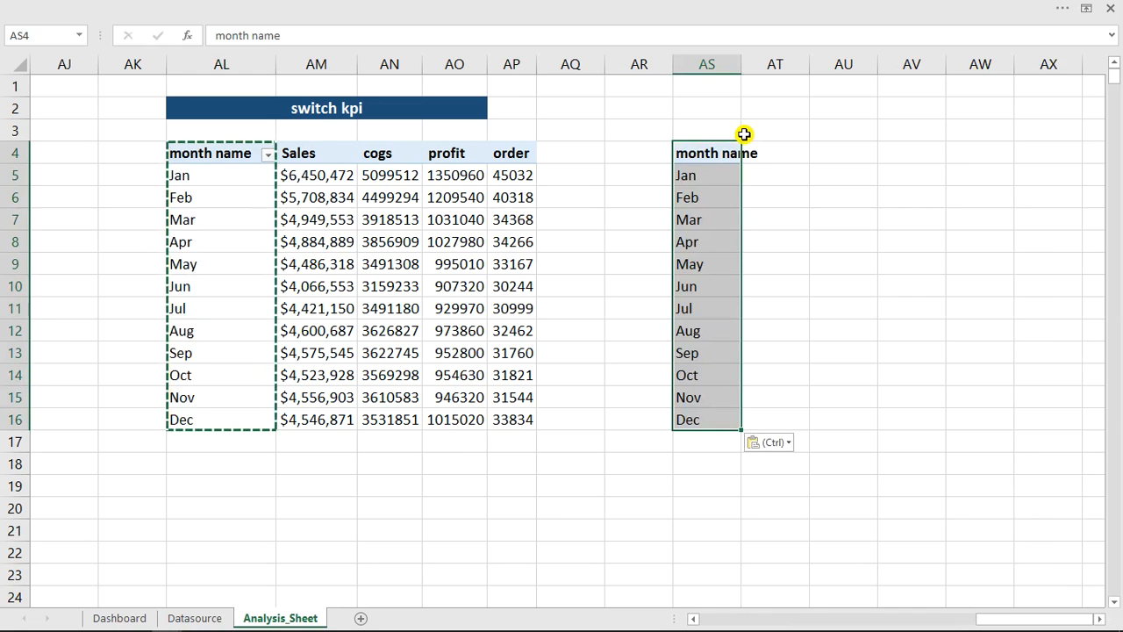
double_click(742, 64)
left_click(714, 198)
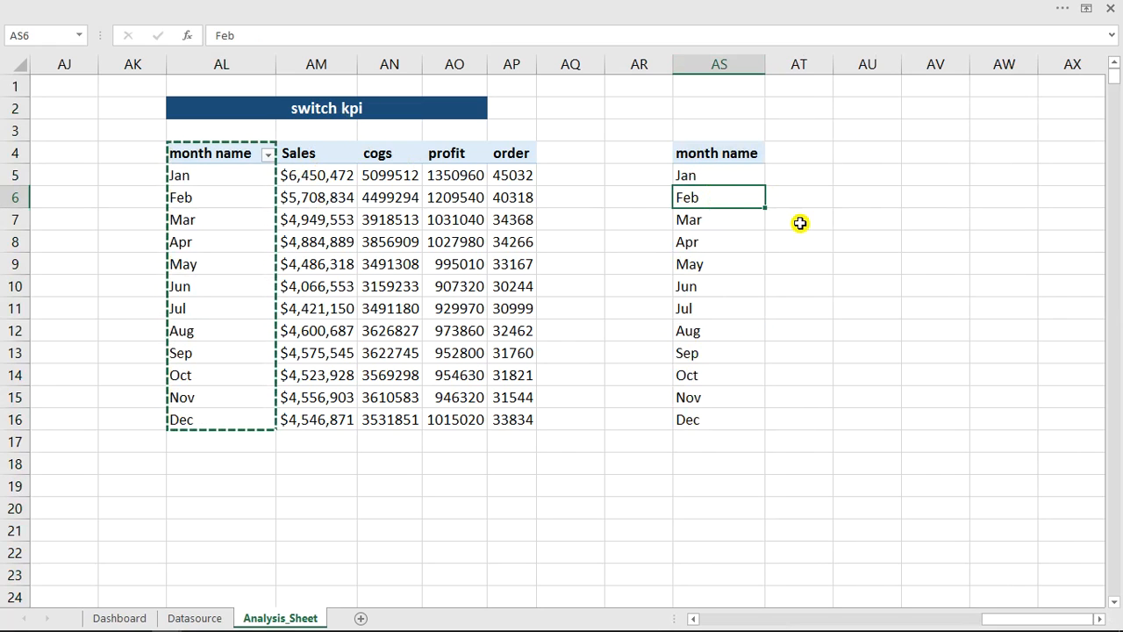
left_click(211, 617)
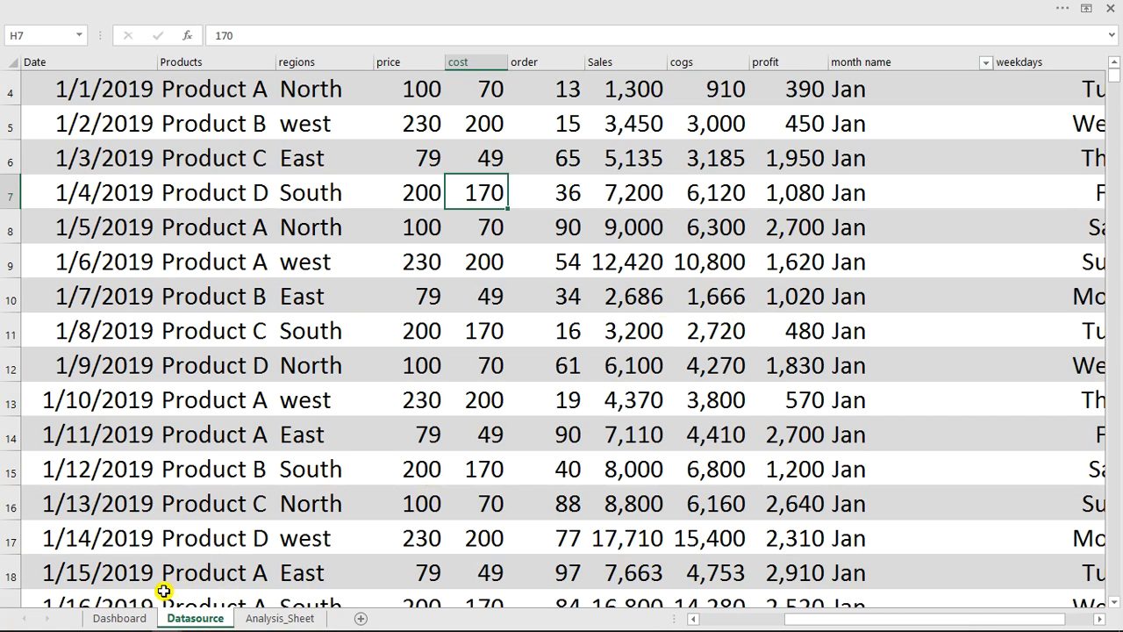
left_click(123, 618)
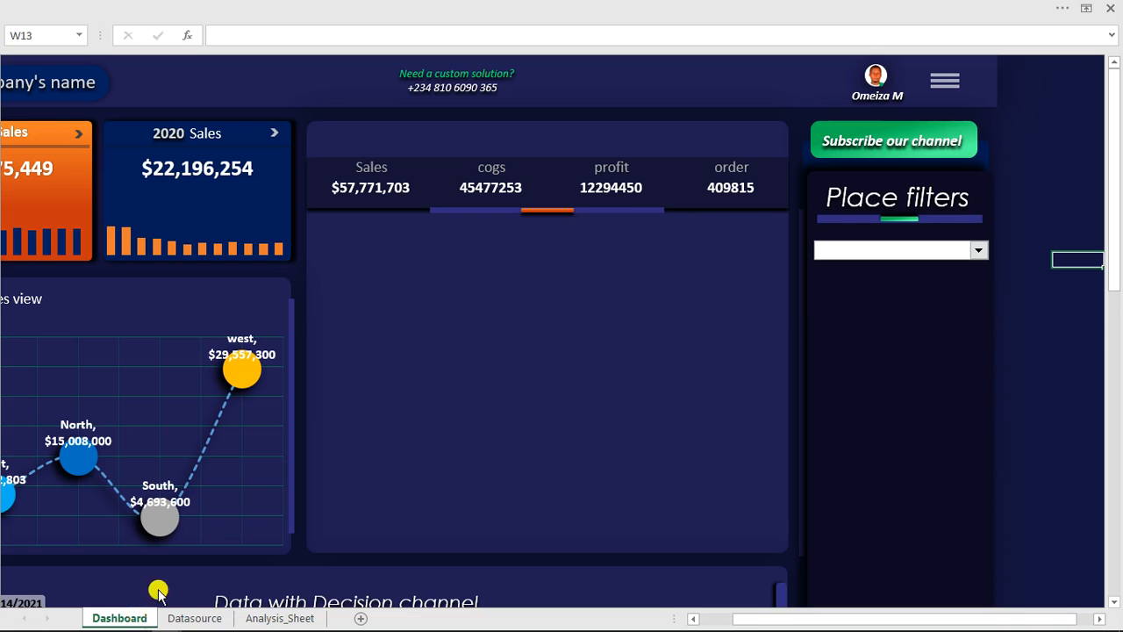
right_click(862, 256)
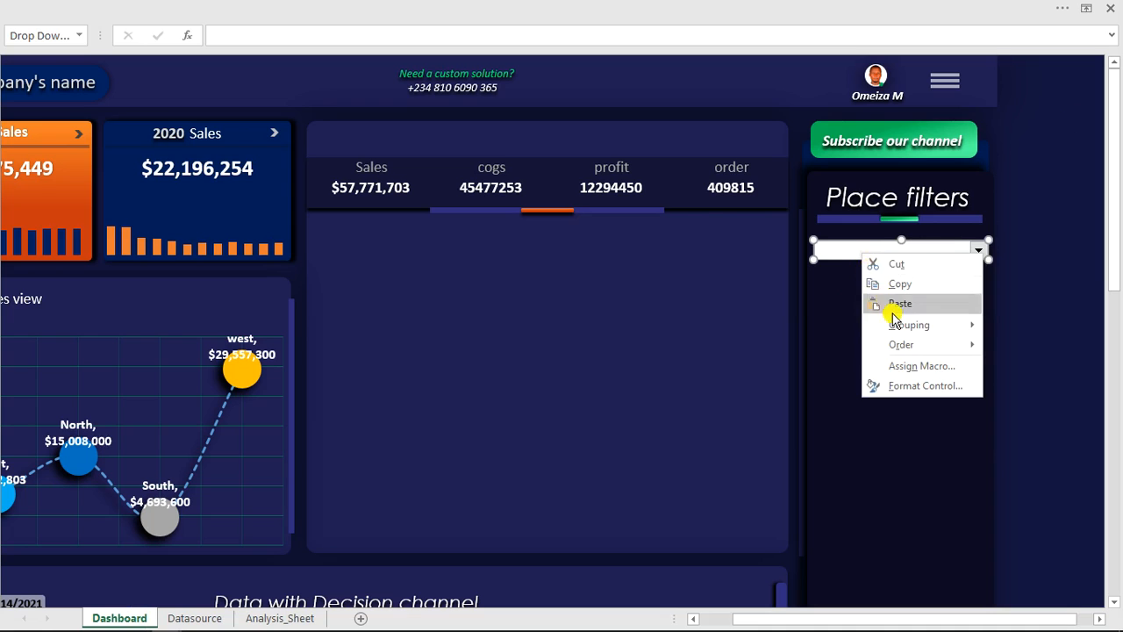
key("Escape")
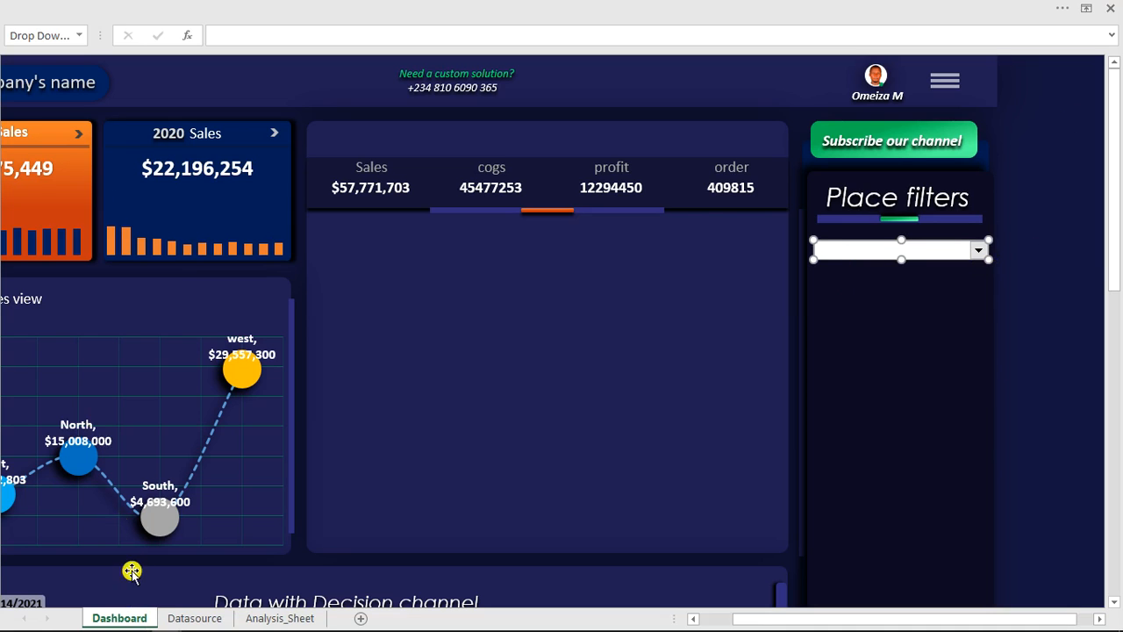
left_click(245, 620)
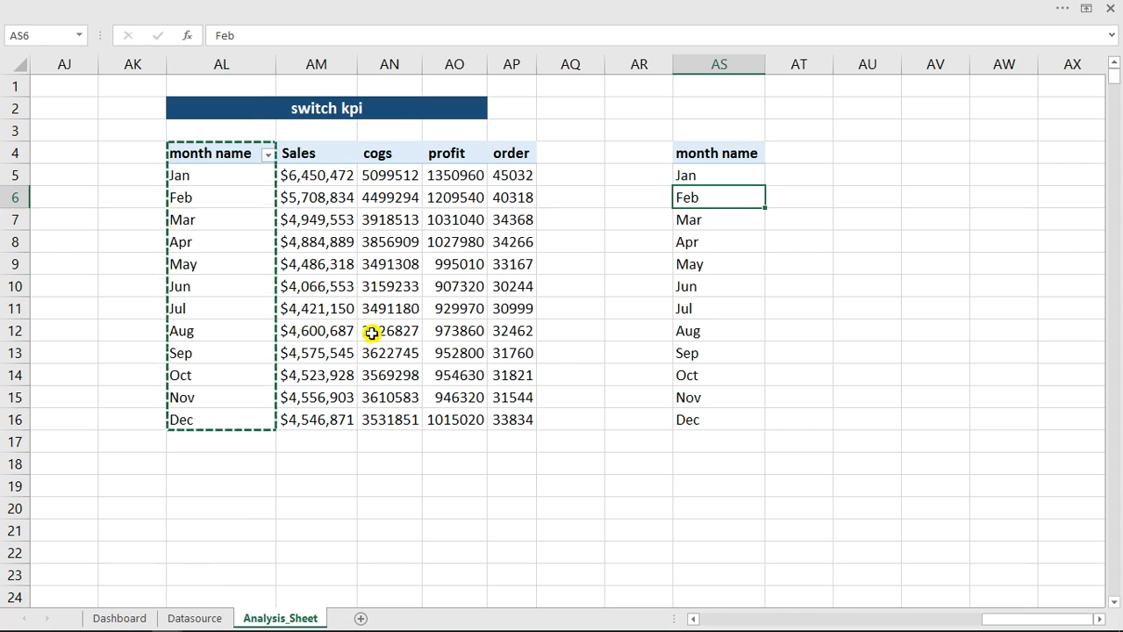
- Insert a blank column at AR, ahead of the copied month name list on Analysis_Sheet
left_click_drag(301, 155, 511, 155)
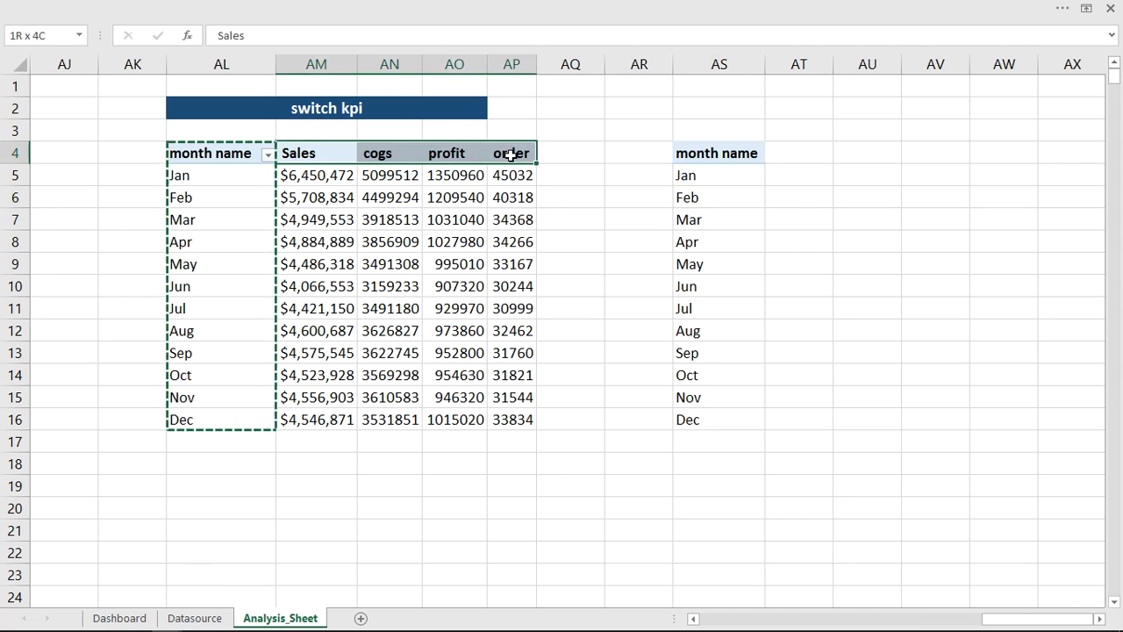
left_click(624, 154)
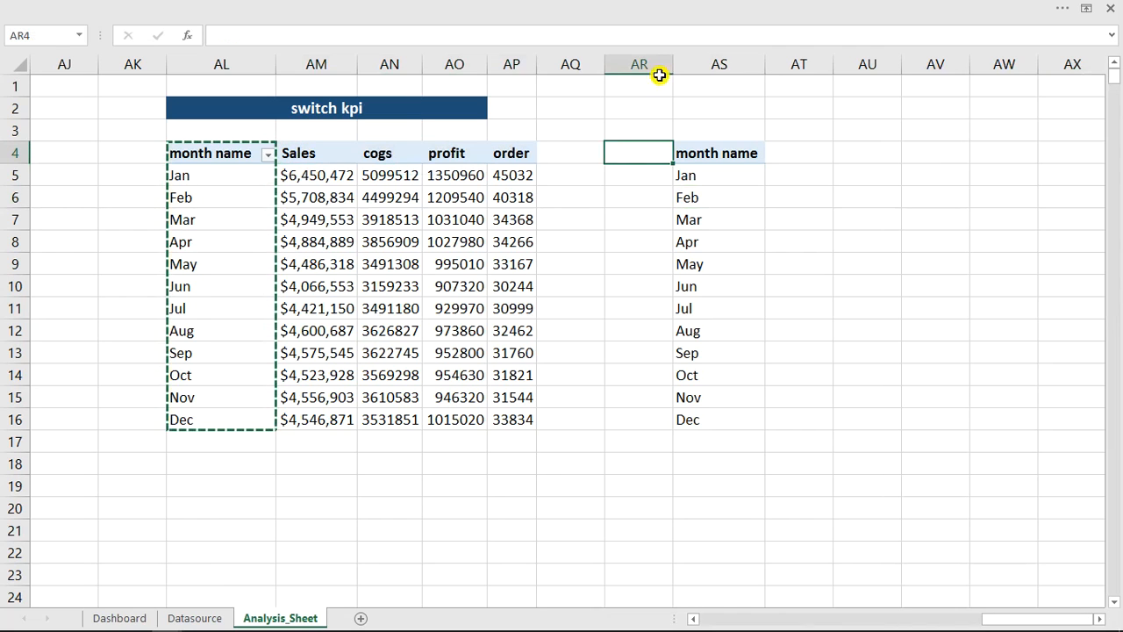
left_click(648, 67)
right_click(644, 63)
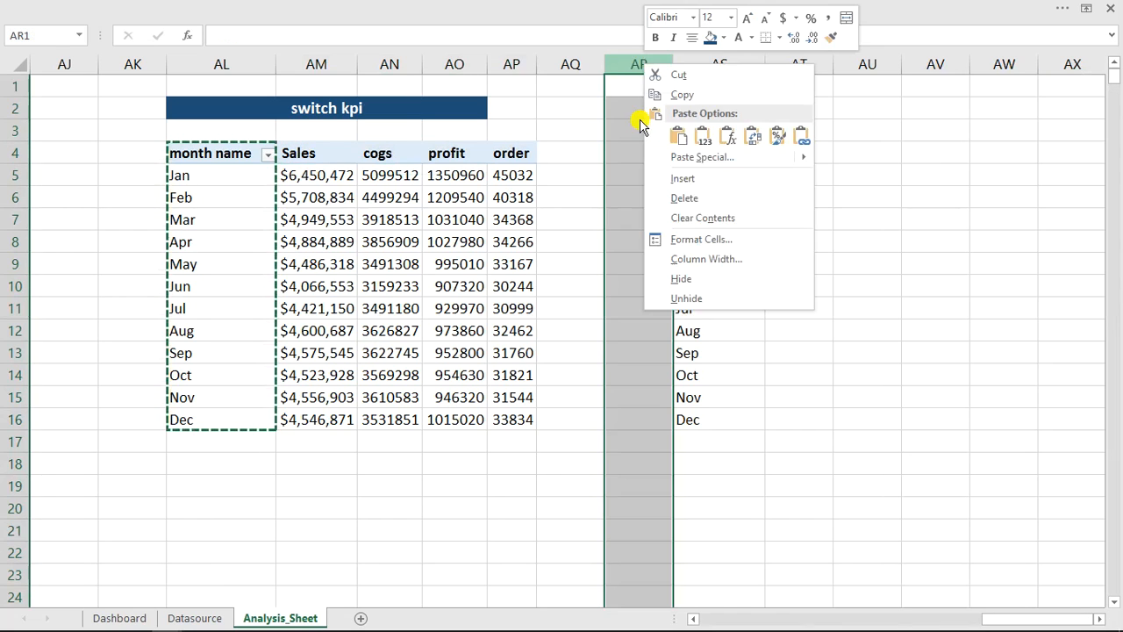
left_click(681, 178)
left_click(633, 173)
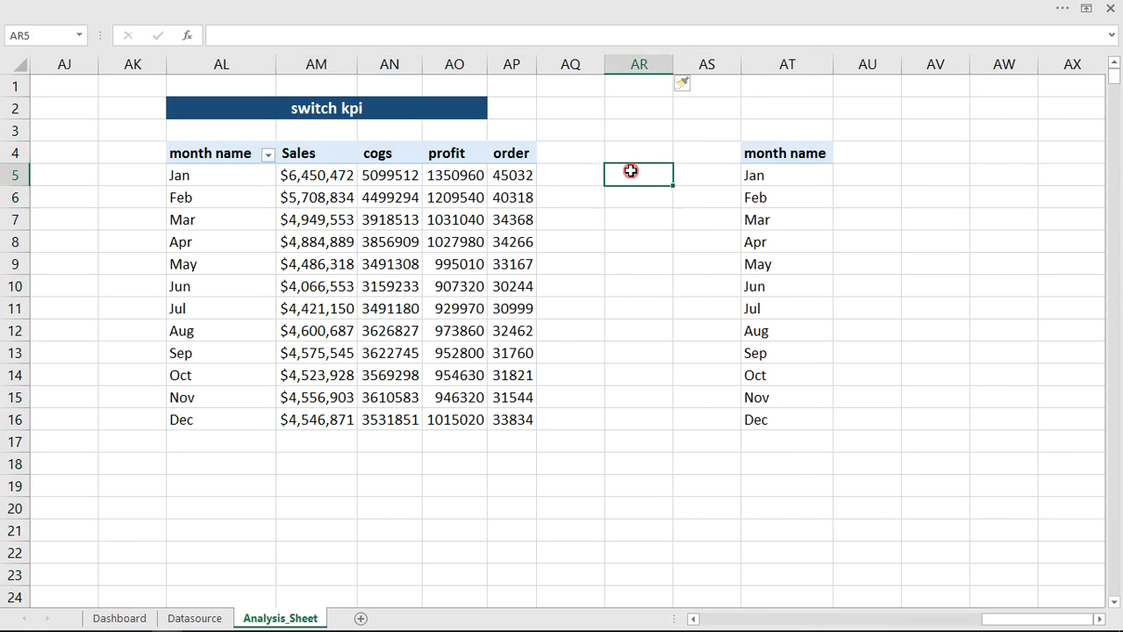
- Copy the Sales, cogs, profit and order headers of the switch kpi table and paste them transposed into a vertical list starting at AR5
left_click_drag(298, 154, 501, 155)
key("ctrl+c")
left_click(621, 177)
right_click(621, 177)
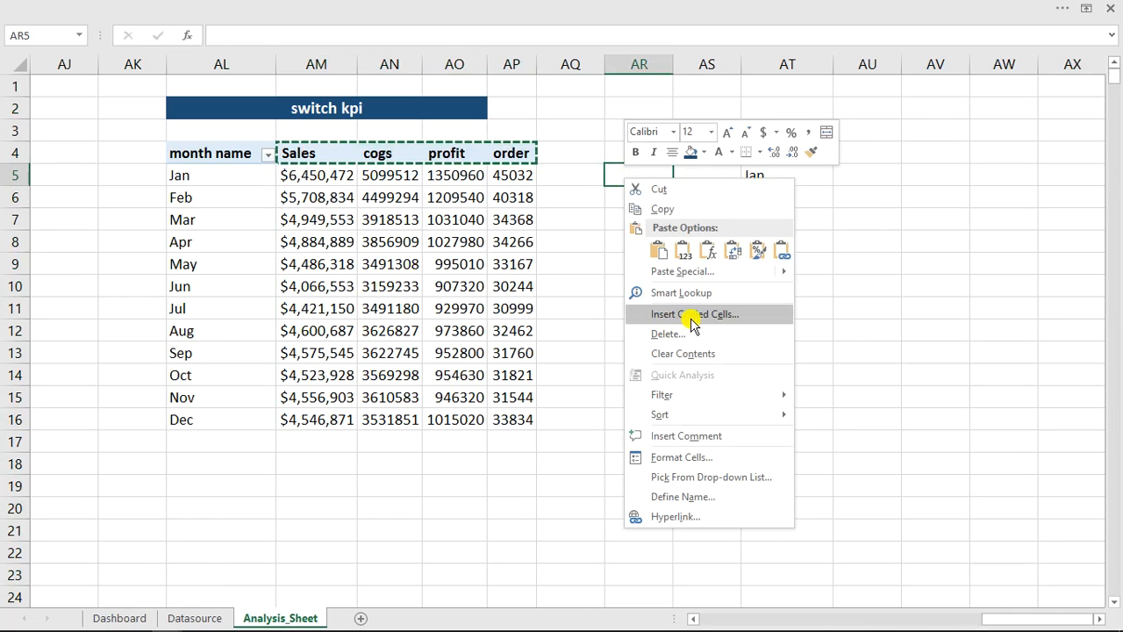
mouse_move(698, 275)
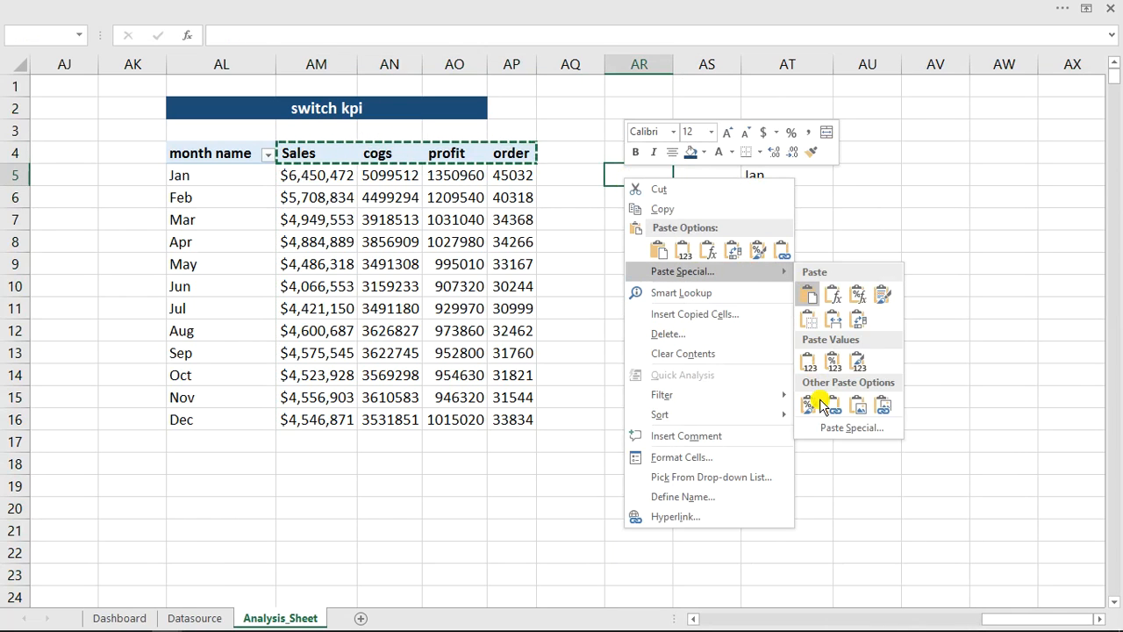
left_click(831, 428)
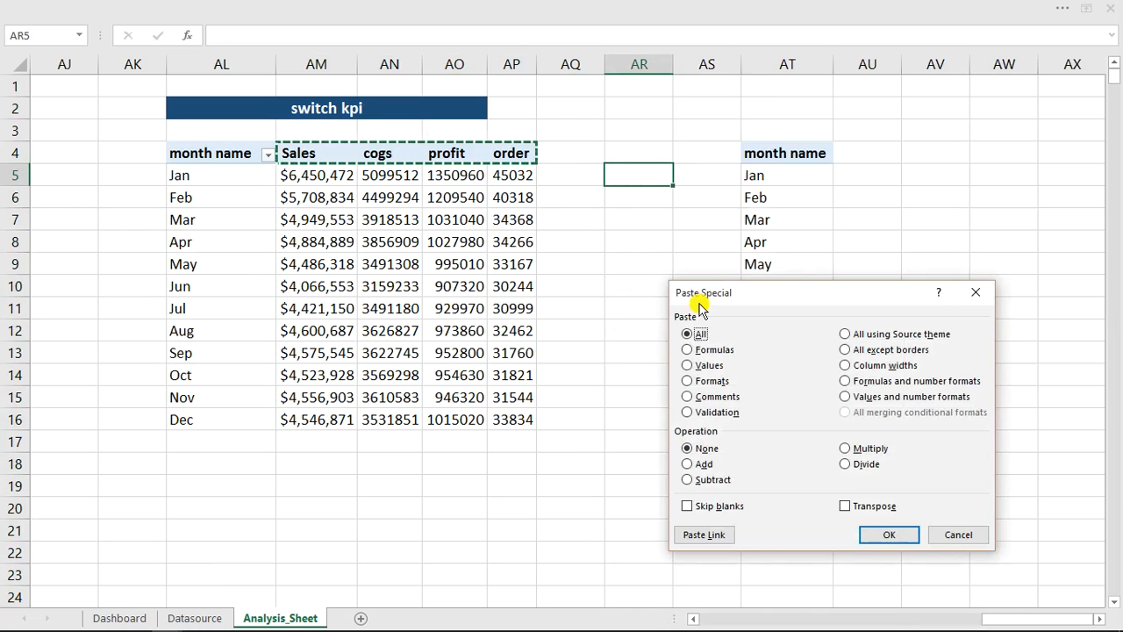
left_click(863, 507)
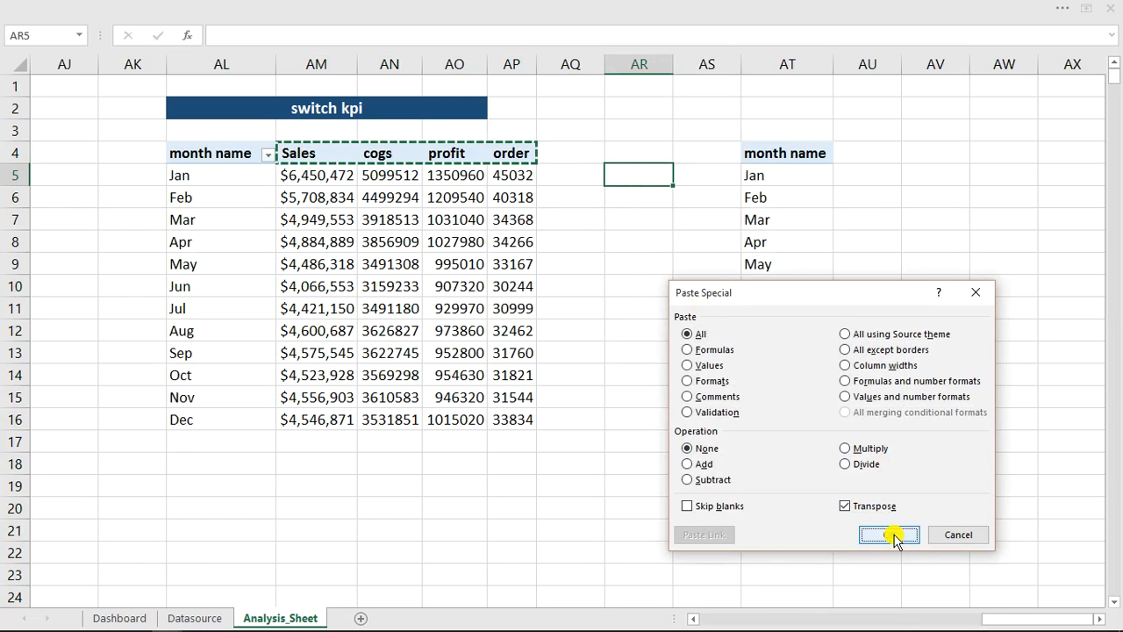
left_click(885, 534)
left_click(632, 151)
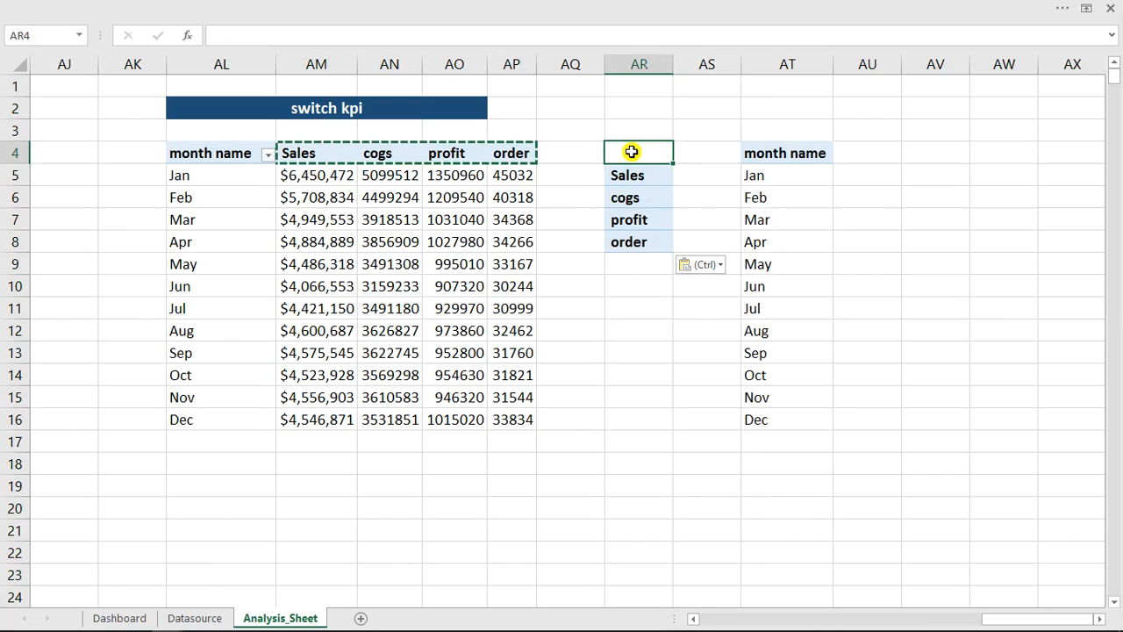
left_click(634, 175)
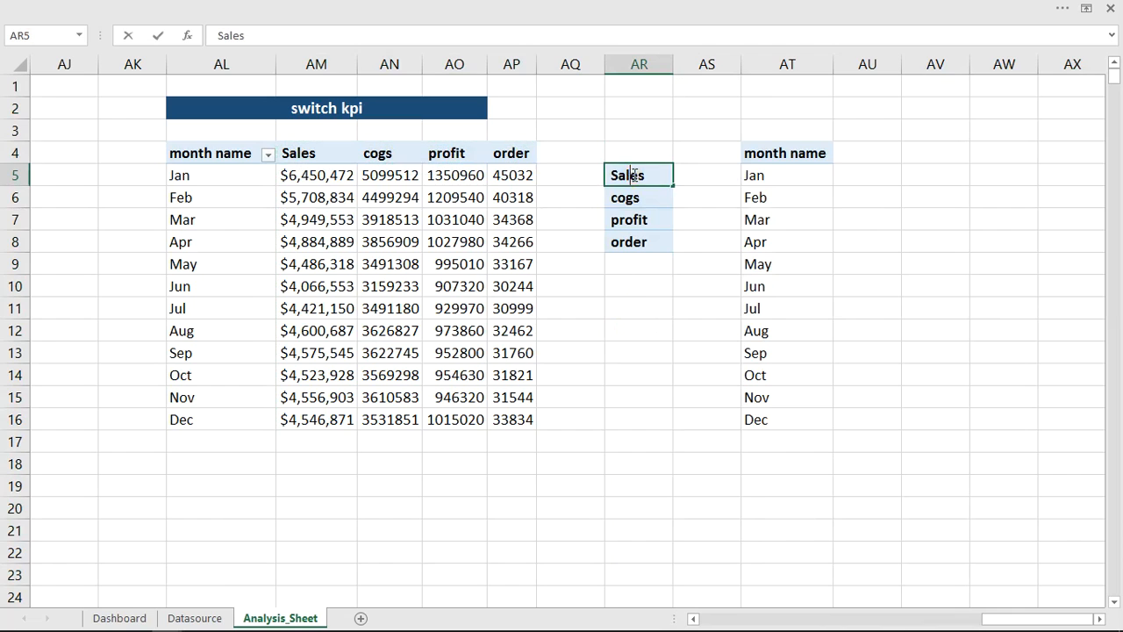
double_click(634, 174)
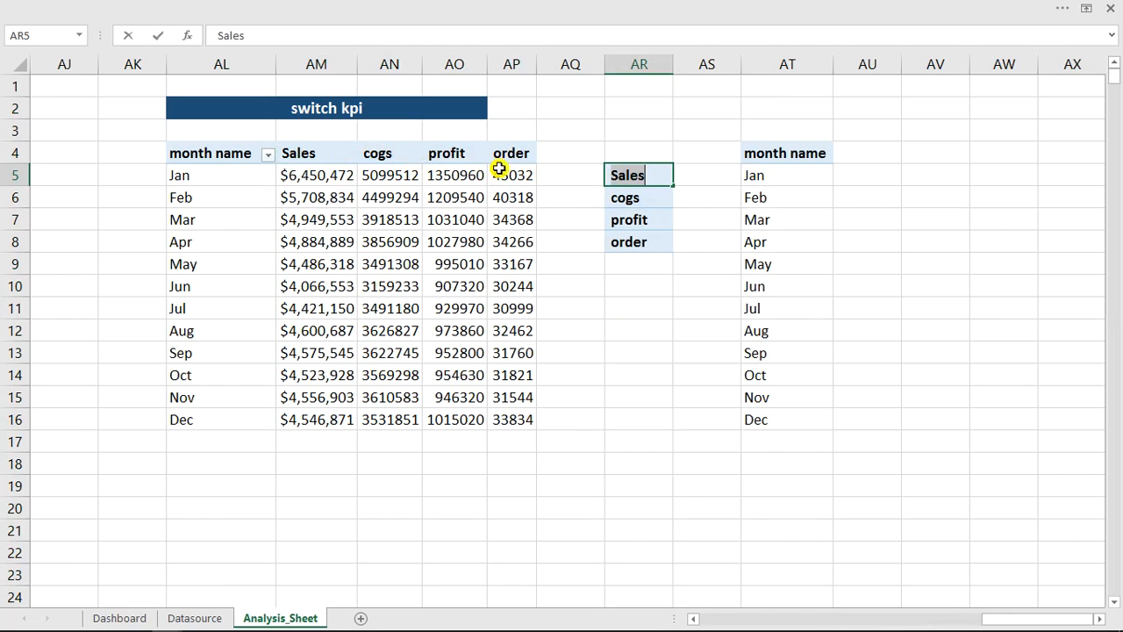
- Rename the cogs value field of the switch kpi pivot table to COGS
double_click(380, 154)
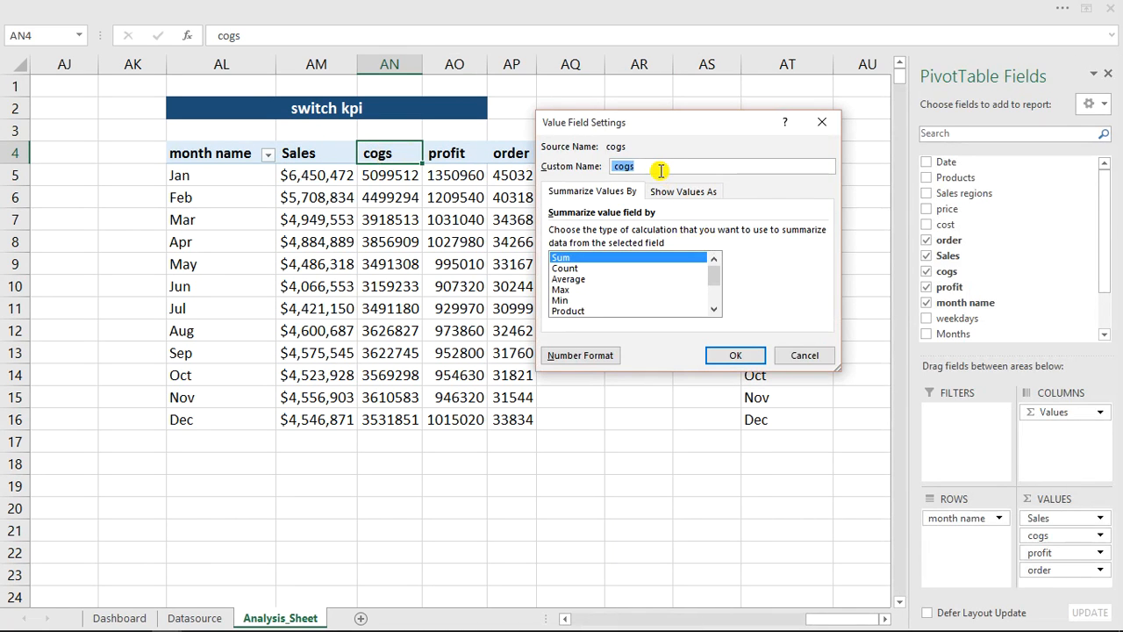
type("COGS")
left_click(740, 355)
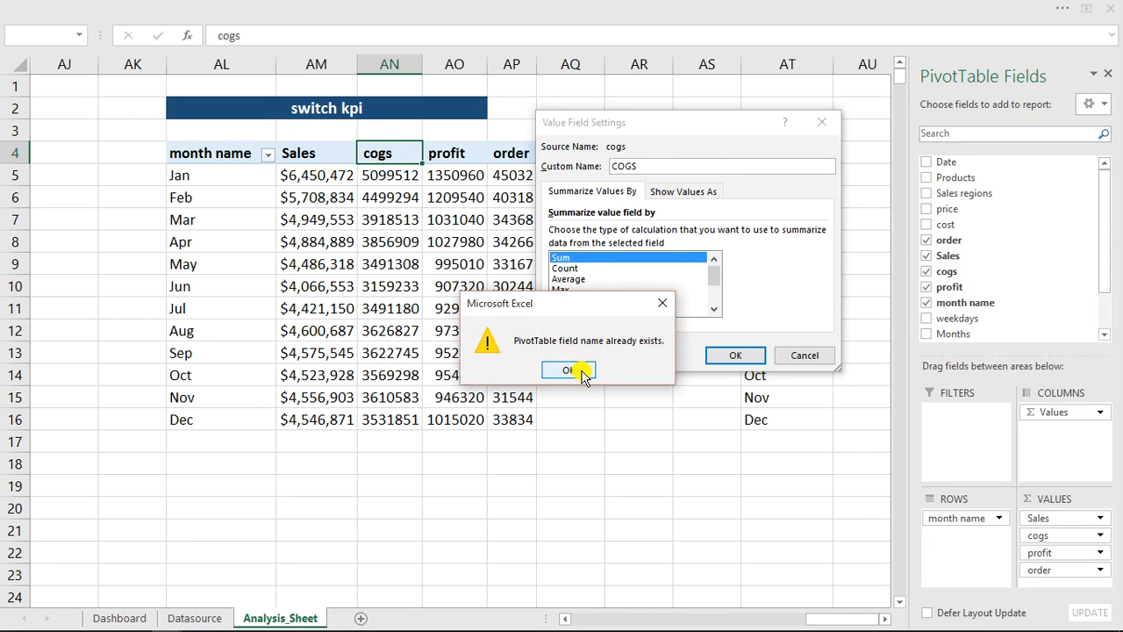
left_click(570, 370)
left_click(650, 166)
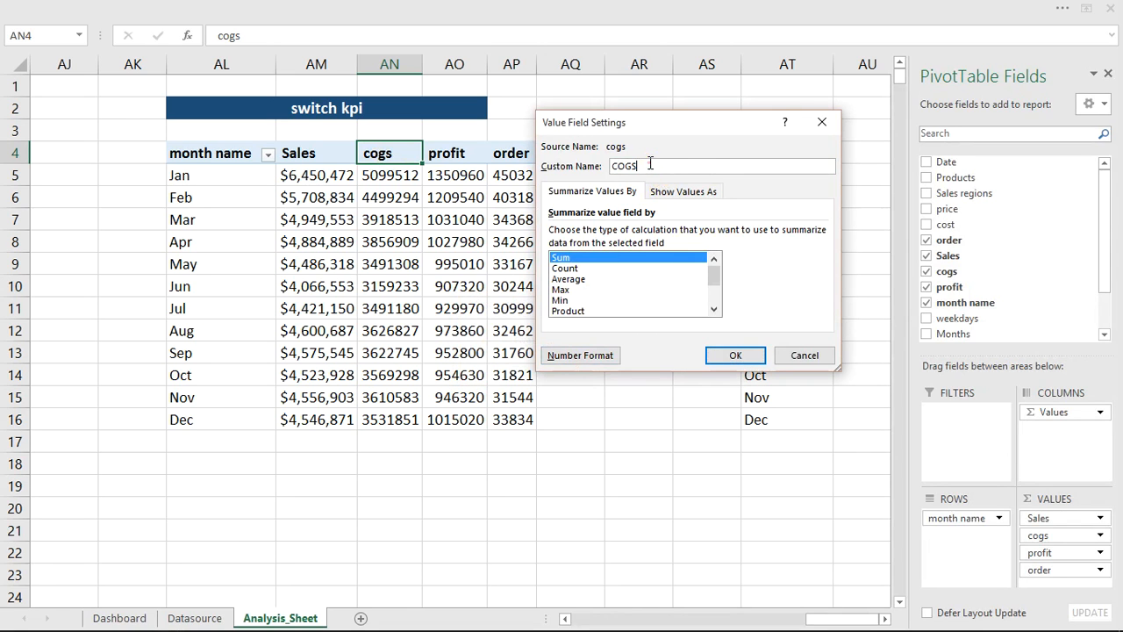
left_click(728, 354)
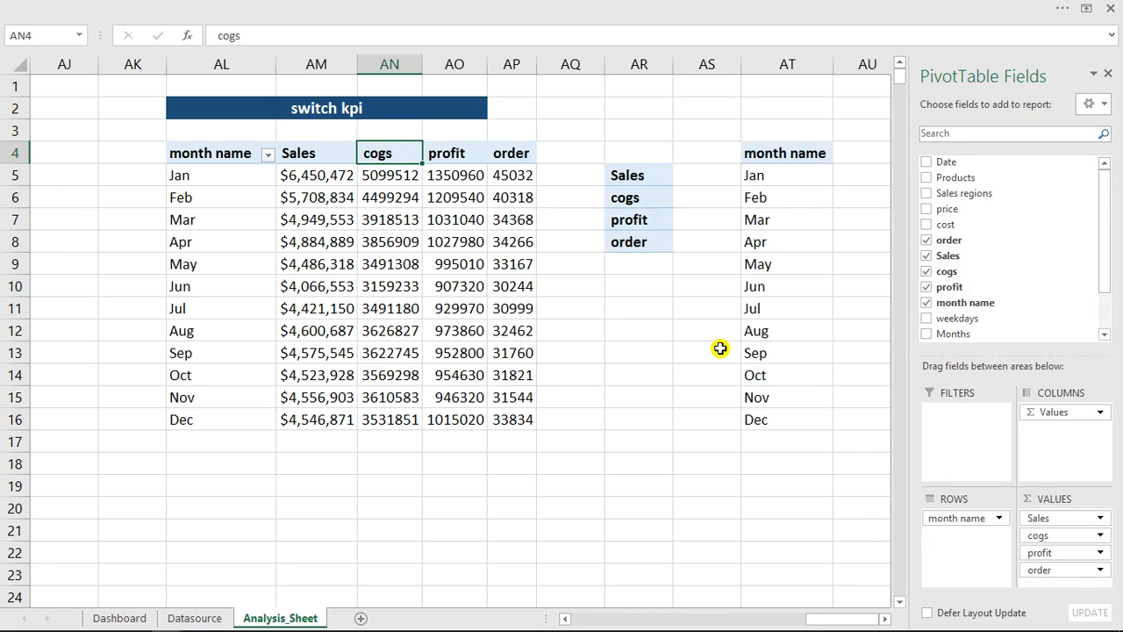
- Replace the pasted header list in AR5:AR8 with the array formula =TRANSPOSE(AM4:AP4)
left_click_drag(646, 177, 646, 237)
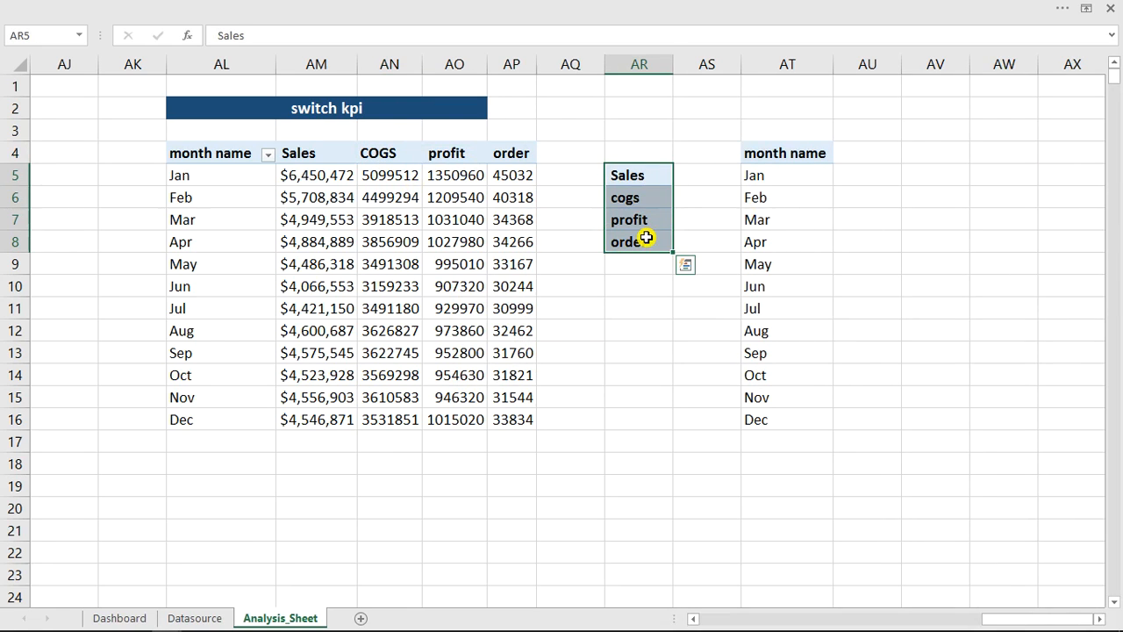
key("Delete")
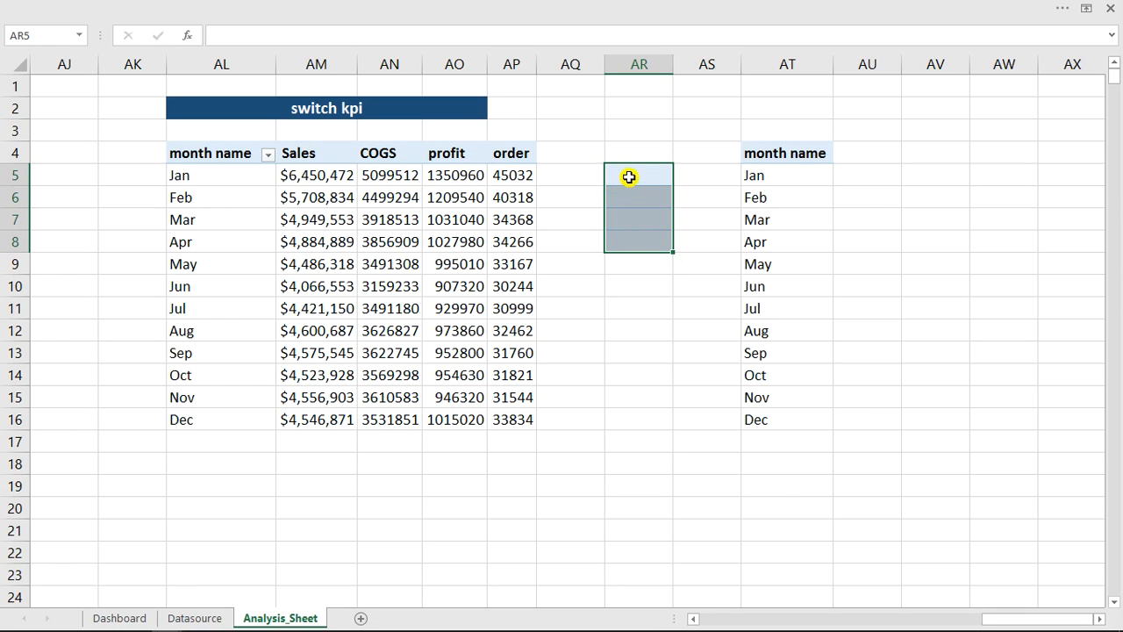
type("=t")
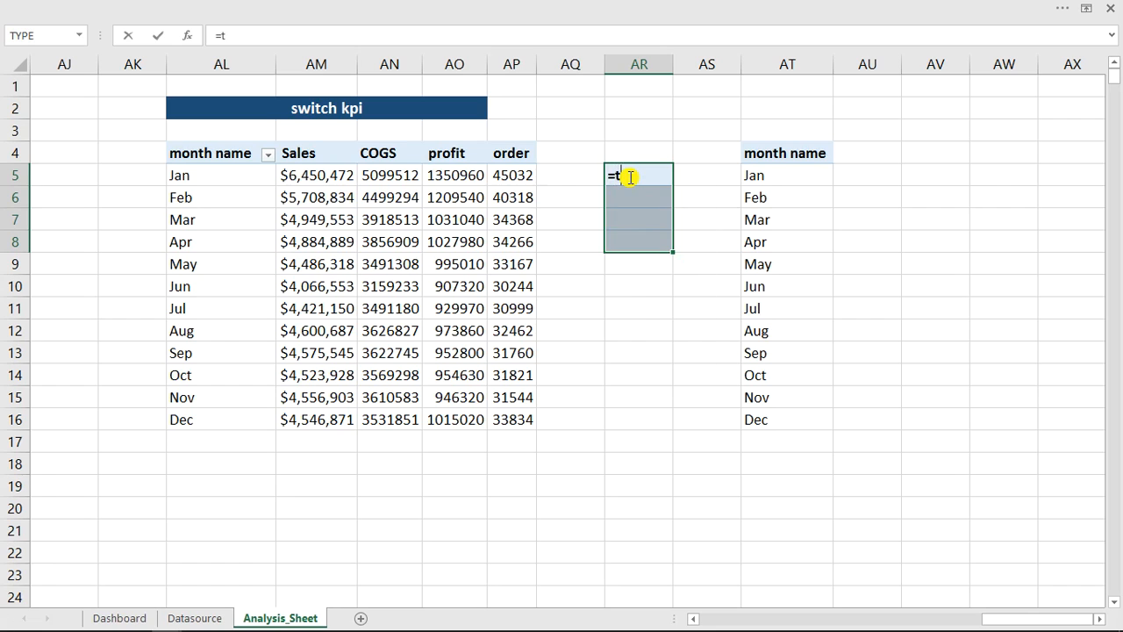
type("ran")
key("Tab")
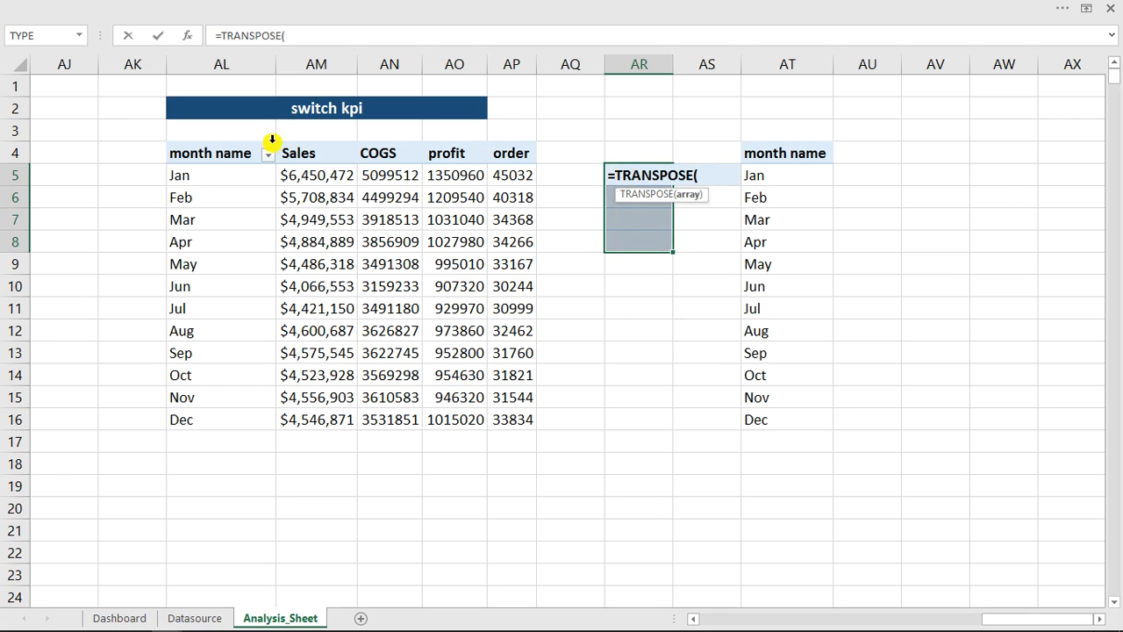
left_click_drag(295, 154, 501, 154)
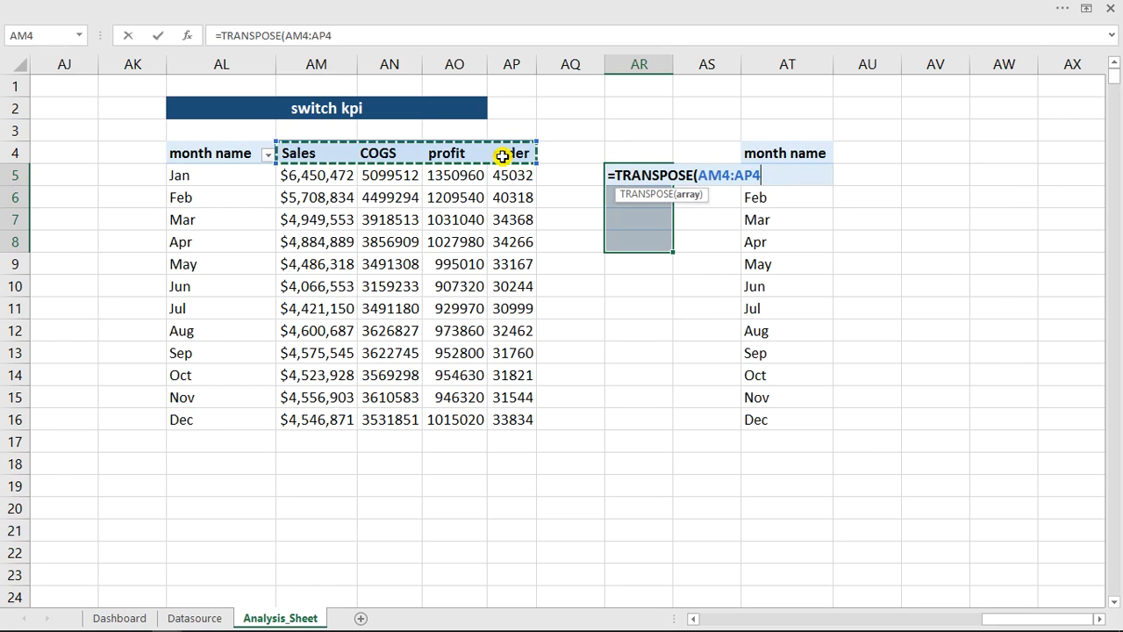
key("F2")
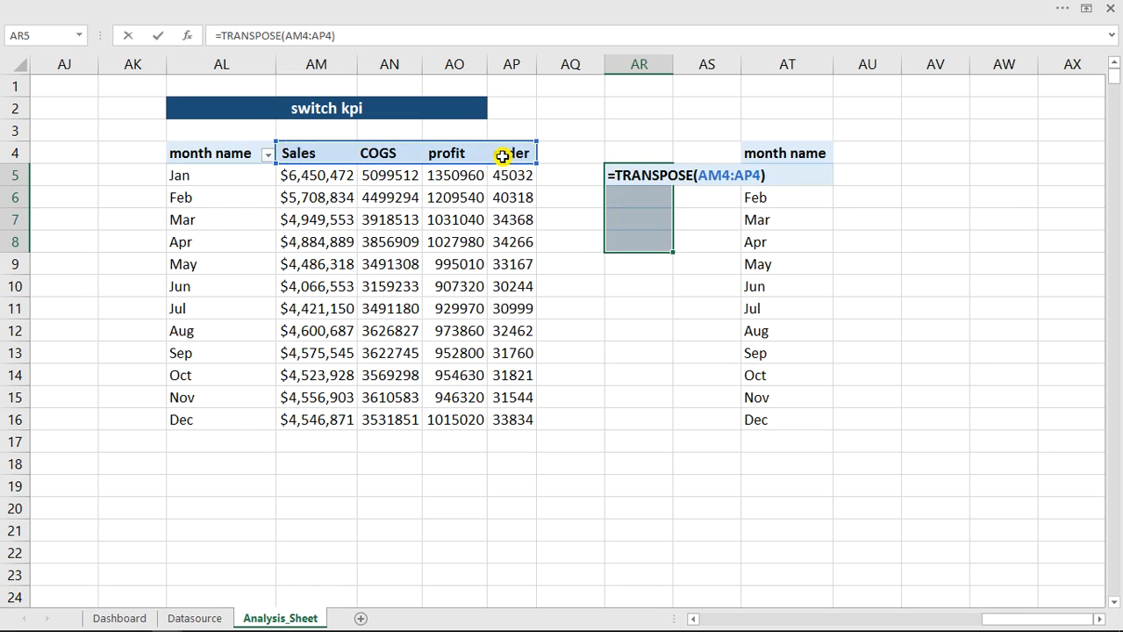
key("ctrl+shift+Return")
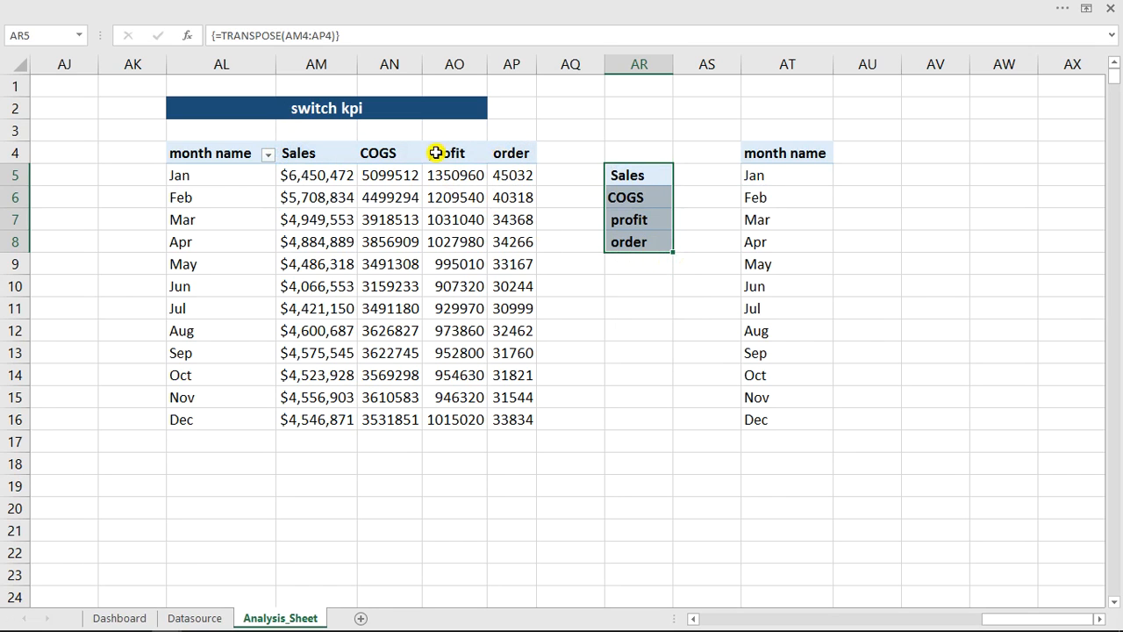
- Rename the order value field of the switch kpi pivot table to #order
double_click(498, 153)
left_click(614, 167)
left_click(616, 167)
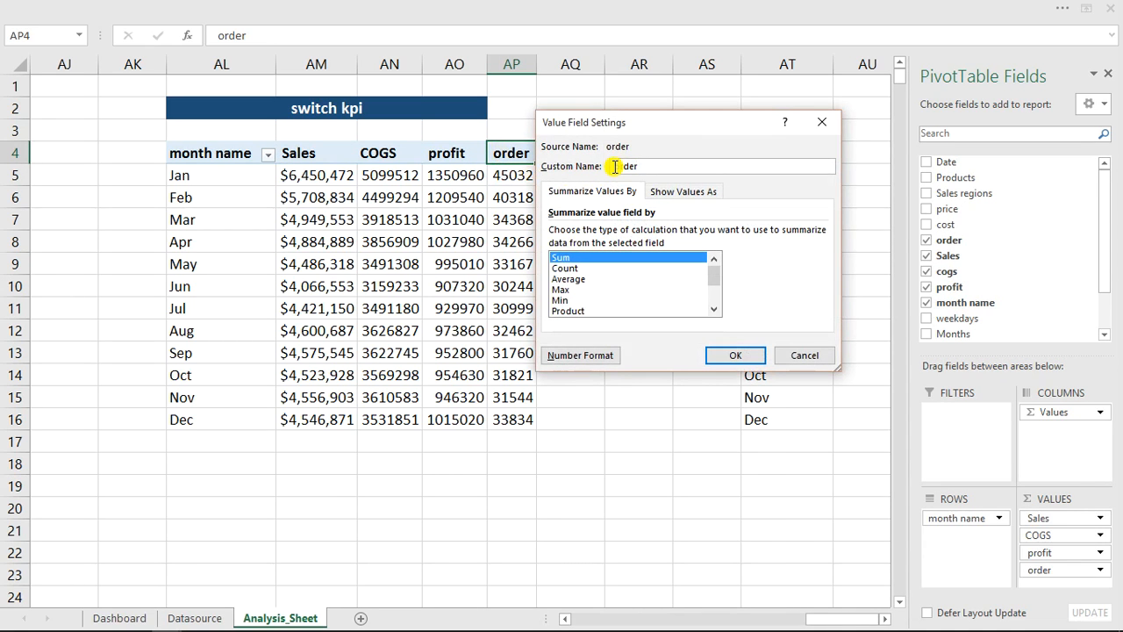
type("#")
key("Return")
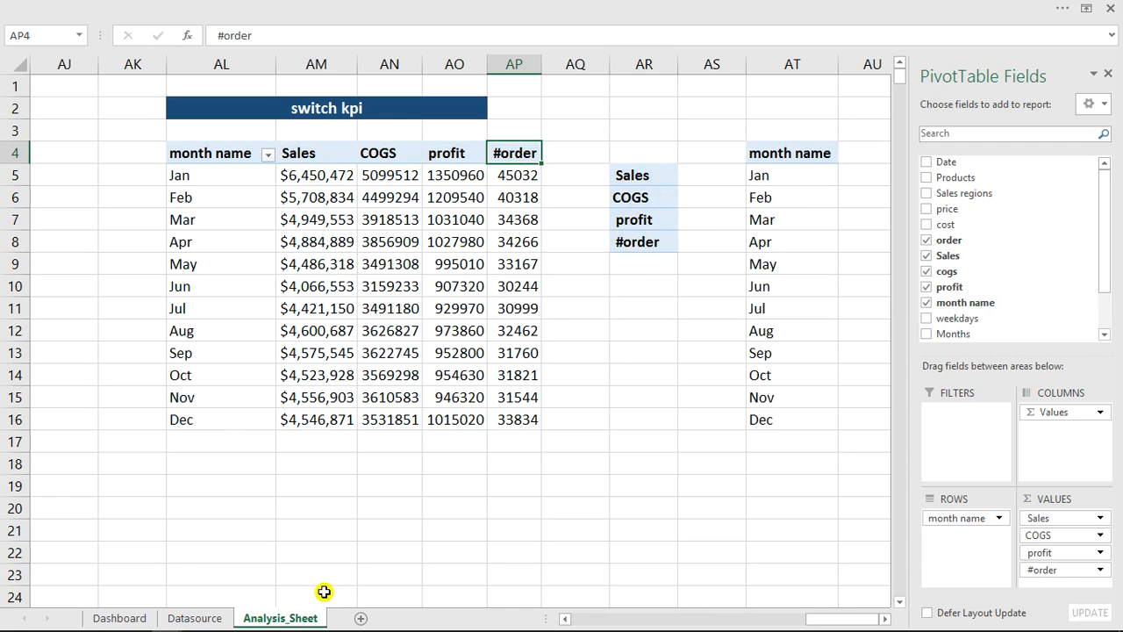
- Set the input range of the combo box under Place filters on the Dashboard to Analysis_Sheet!$AR$5:$AR$8
left_click(114, 618)
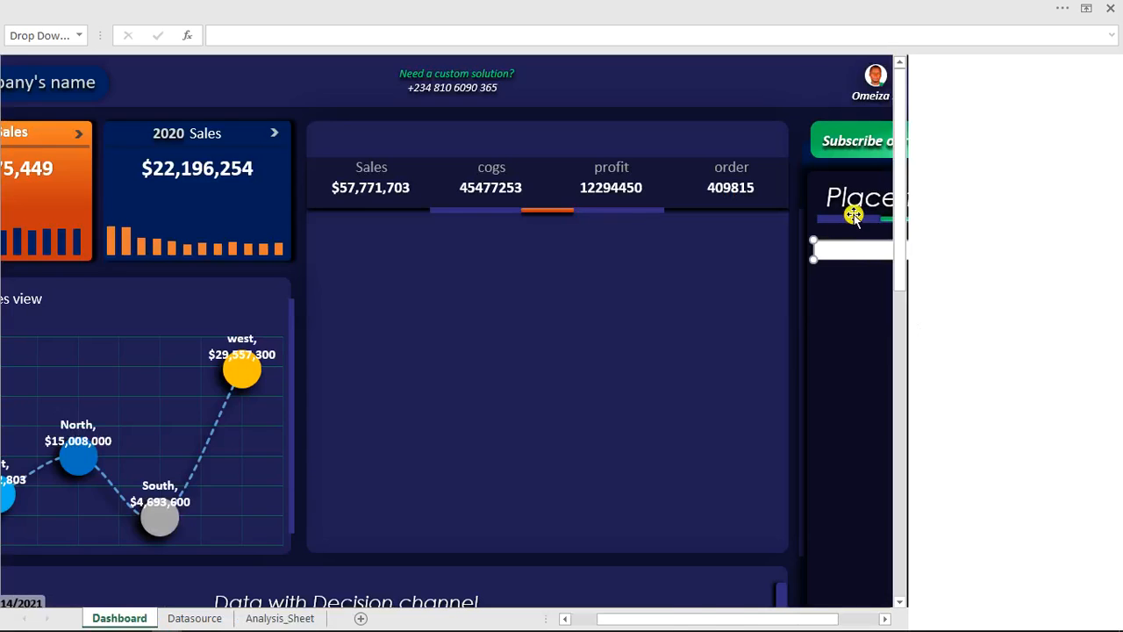
right_click(862, 250)
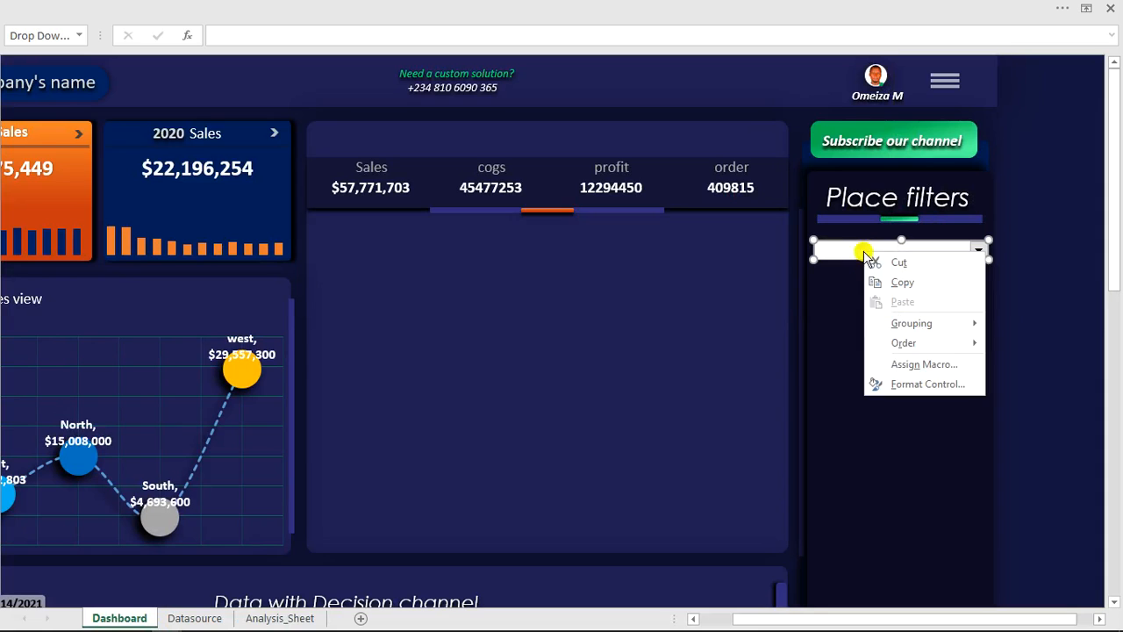
left_click(904, 384)
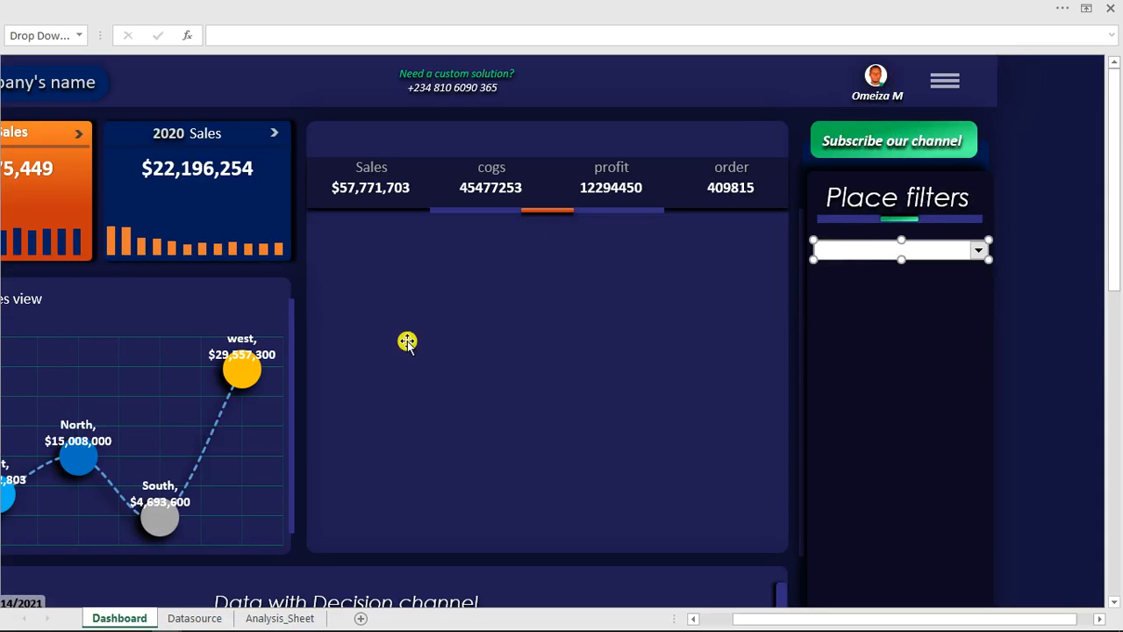
left_click(654, 132)
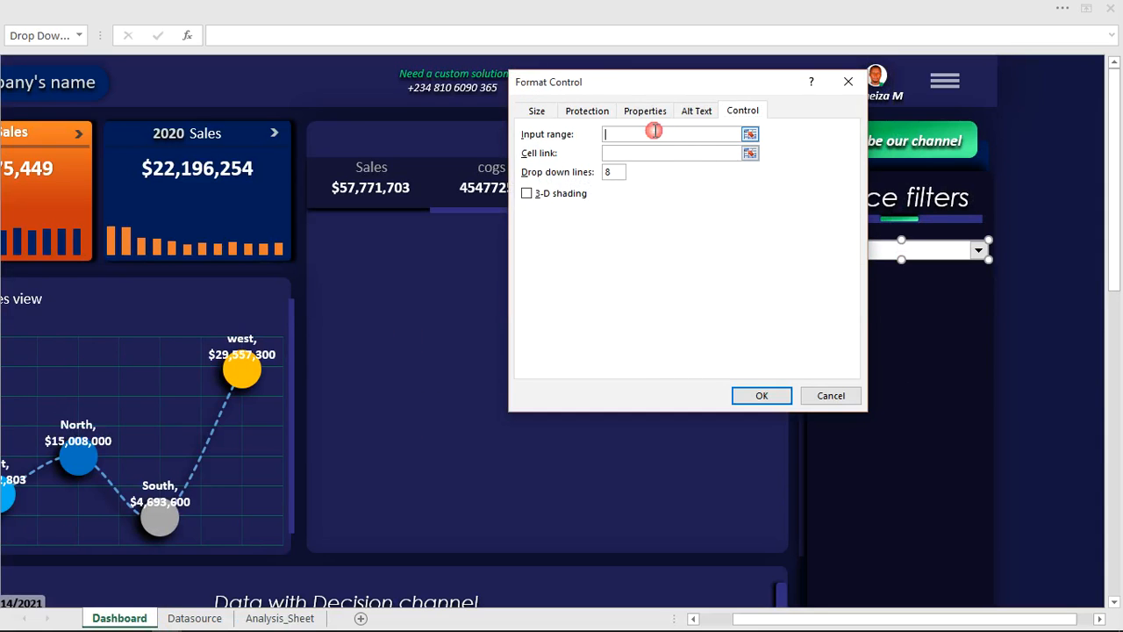
left_click(254, 619)
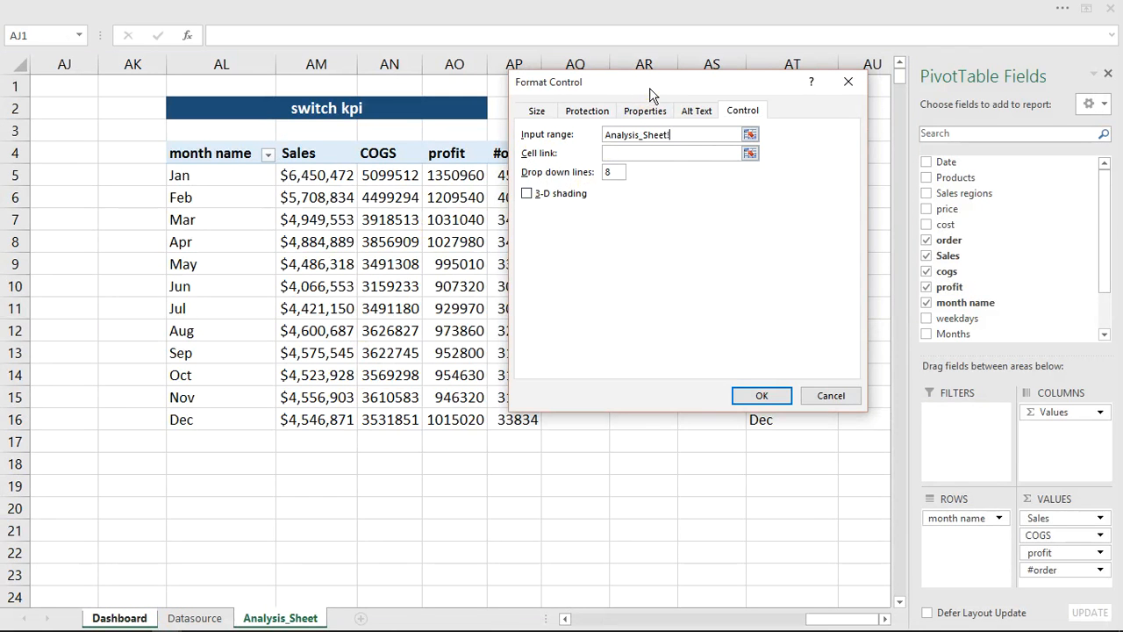
left_click_drag(650, 94, 287, 118)
left_click_drag(634, 176, 634, 243)
- Link the combo box to cell Analysis_Sheet!$AT$3, with 4 drop down lines and 3-D shading enabled
left_click(294, 179)
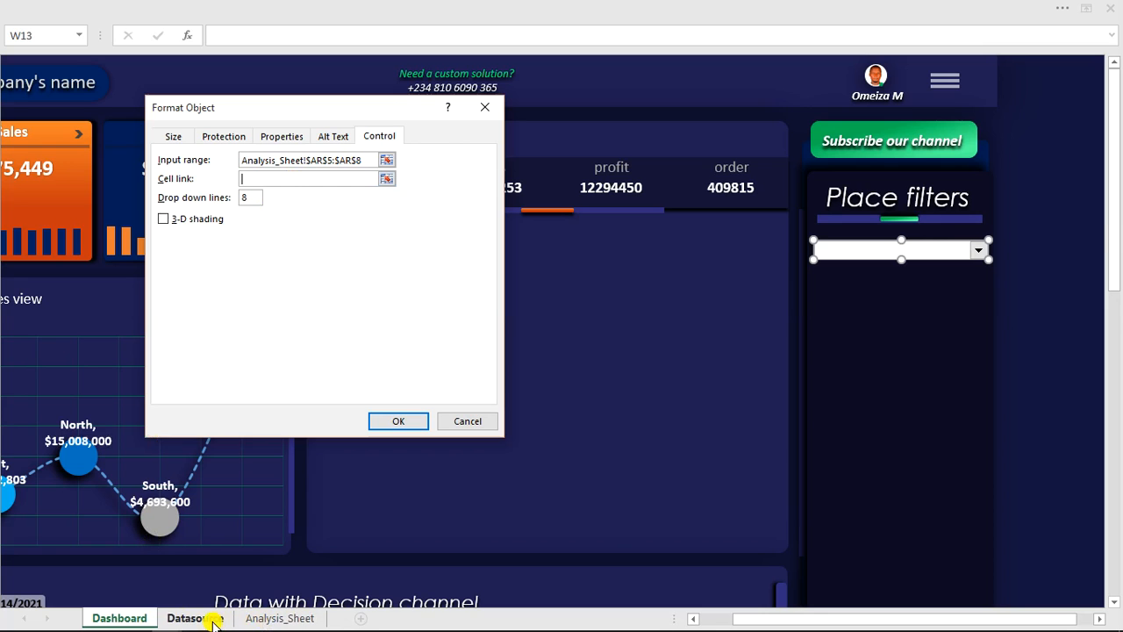
left_click(271, 618)
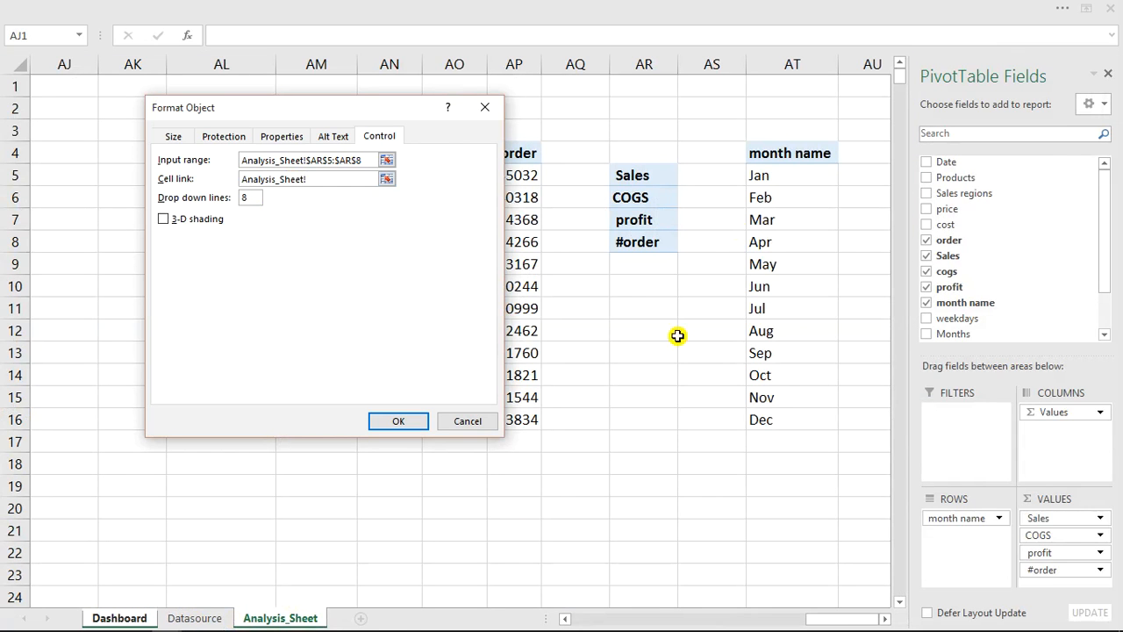
left_click(795, 131)
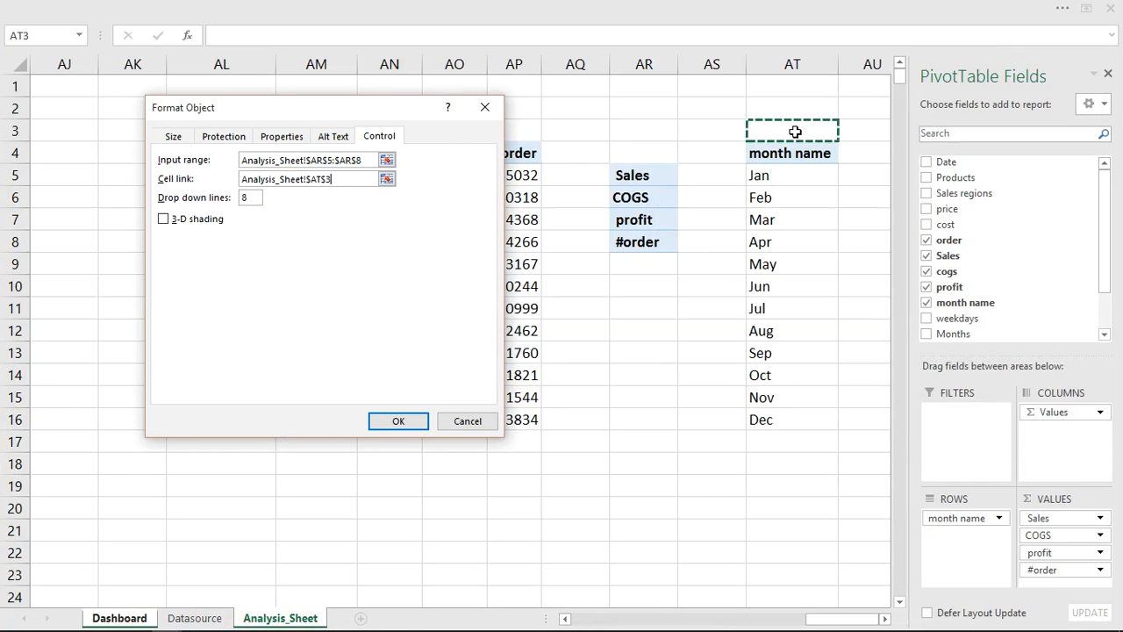
left_click(246, 199)
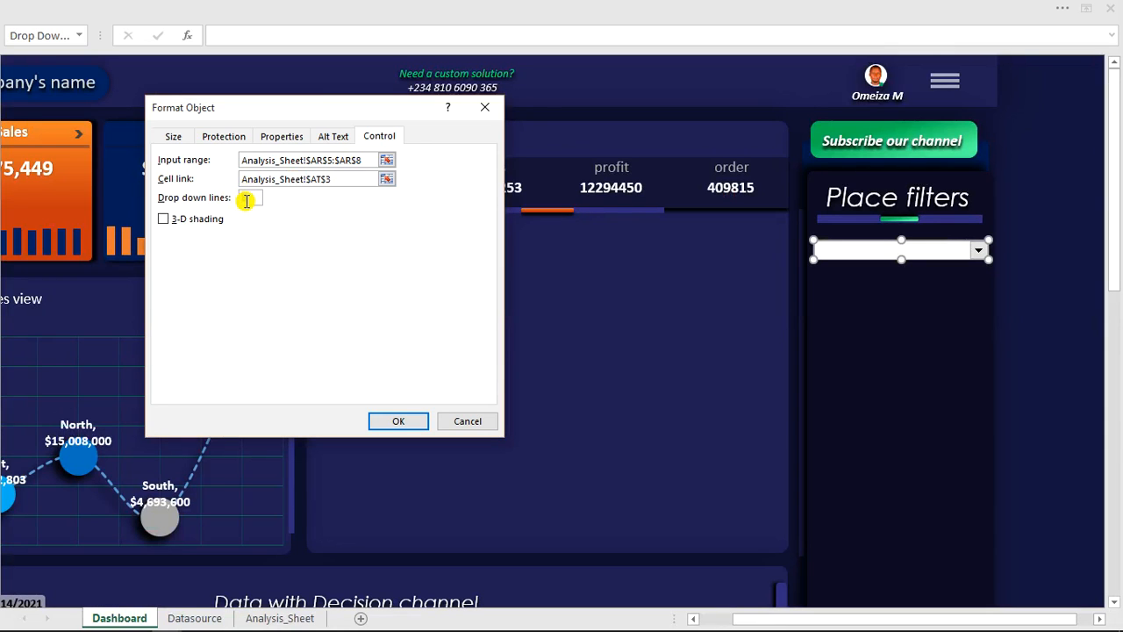
type("4")
left_click(163, 219)
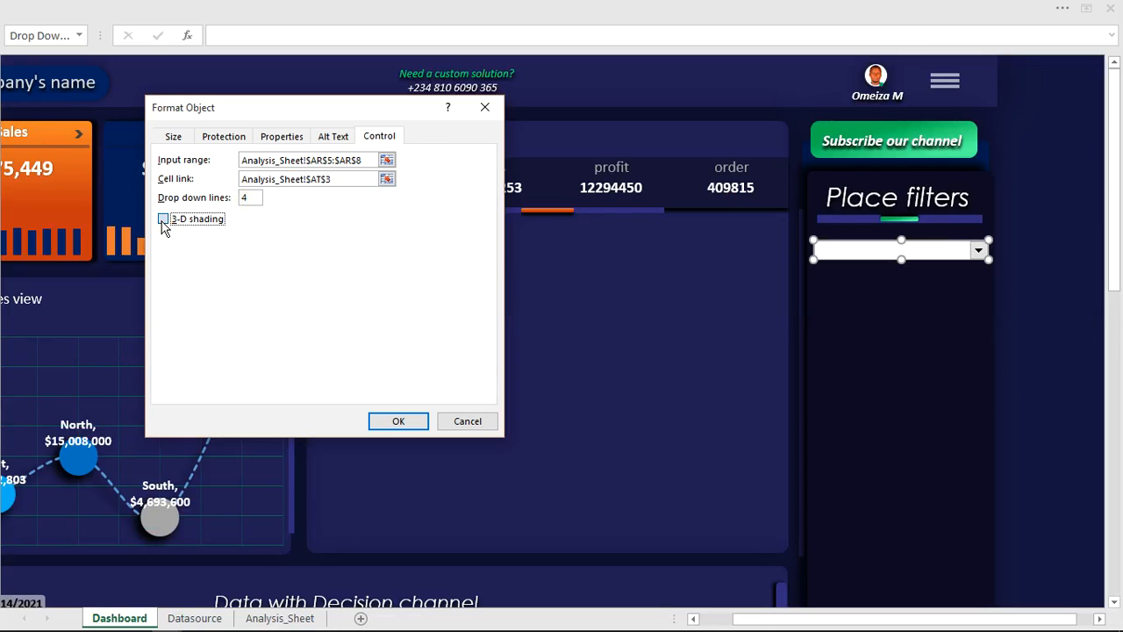
left_click(396, 422)
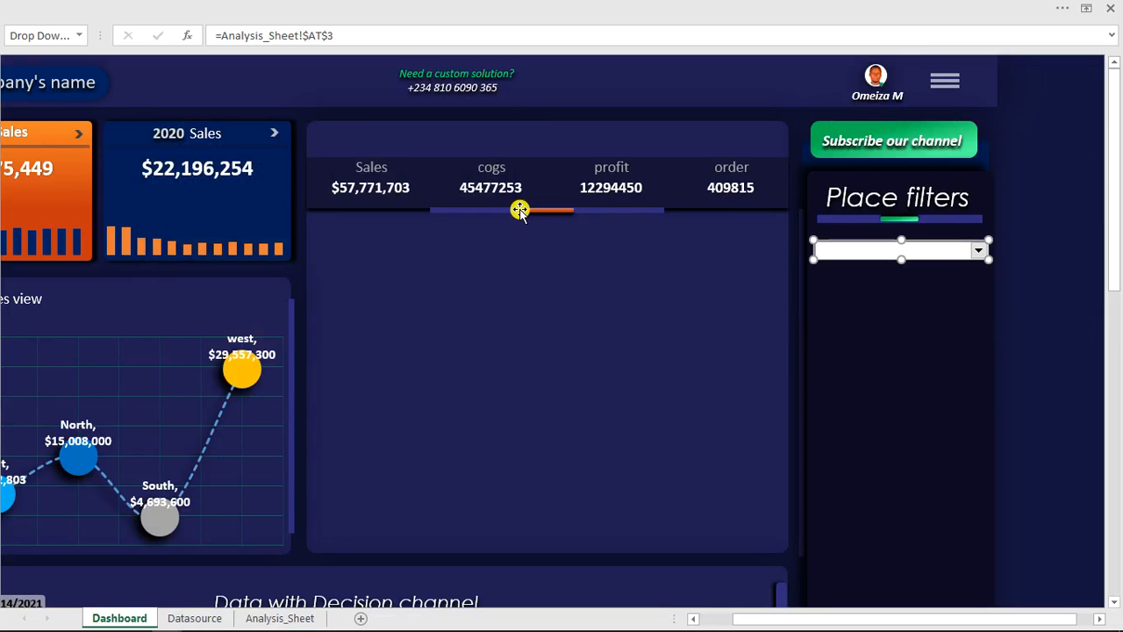
- Deselect the combo box on the Dashboard and choose #order from its list
left_click(1041, 217)
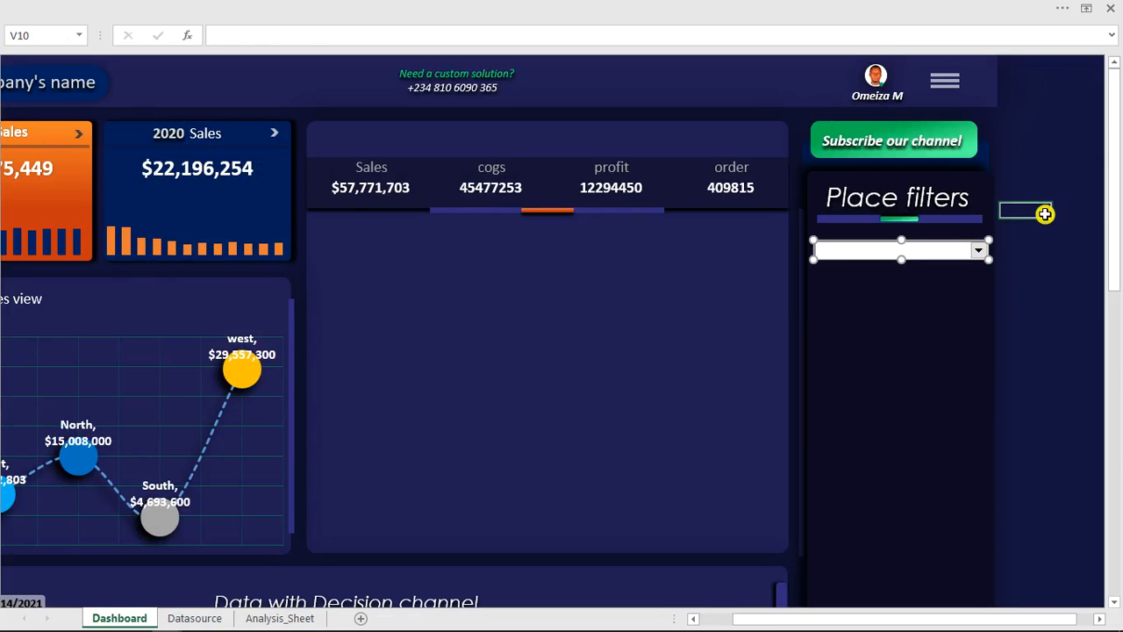
left_click(979, 250)
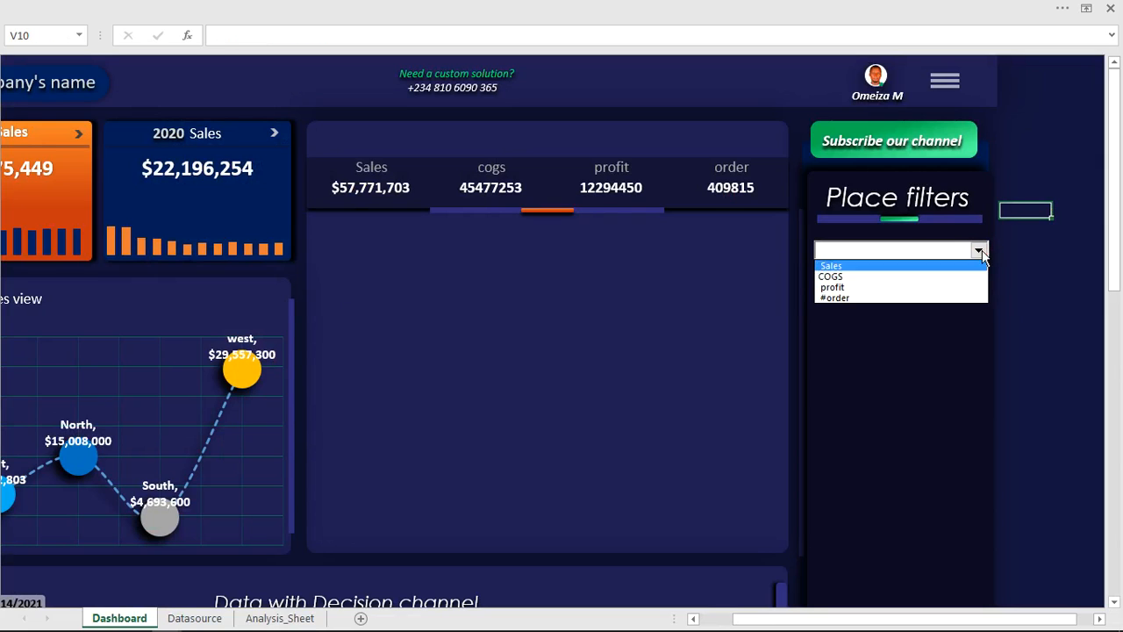
left_click(830, 297)
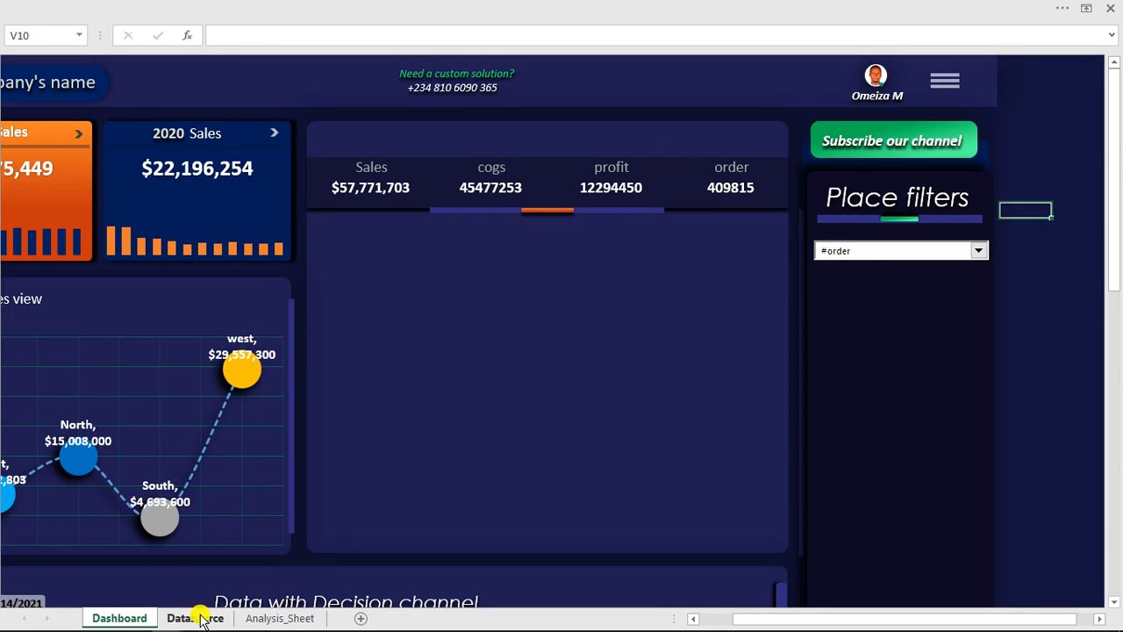
- Compare the combo box's linked cell AT3 on Analysis_Sheet with the positions of the KPI names in AR5:AR8
left_click(264, 618)
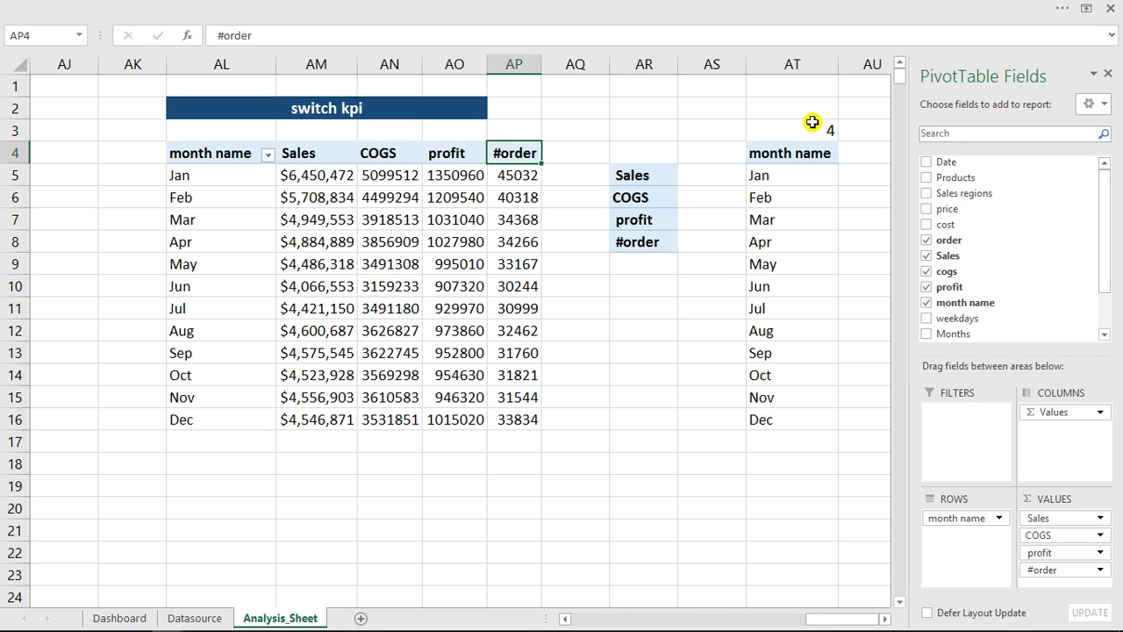
left_click(885, 619)
left_click(884, 619)
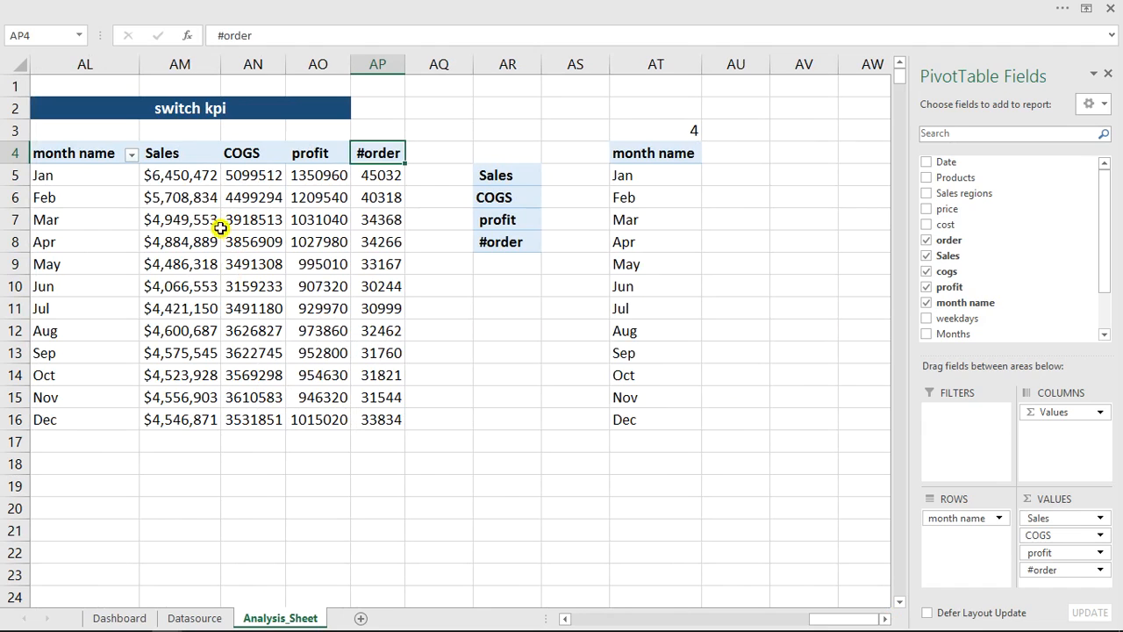
left_click(728, 150)
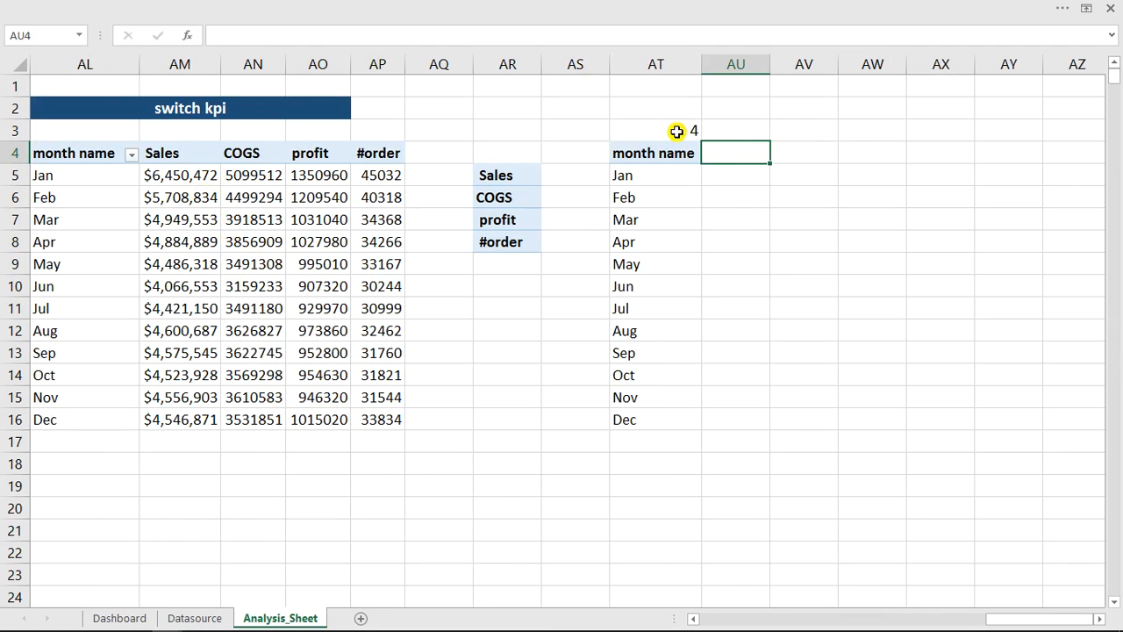
left_click(502, 178)
left_click(495, 198)
left_click(499, 220)
left_click(500, 242)
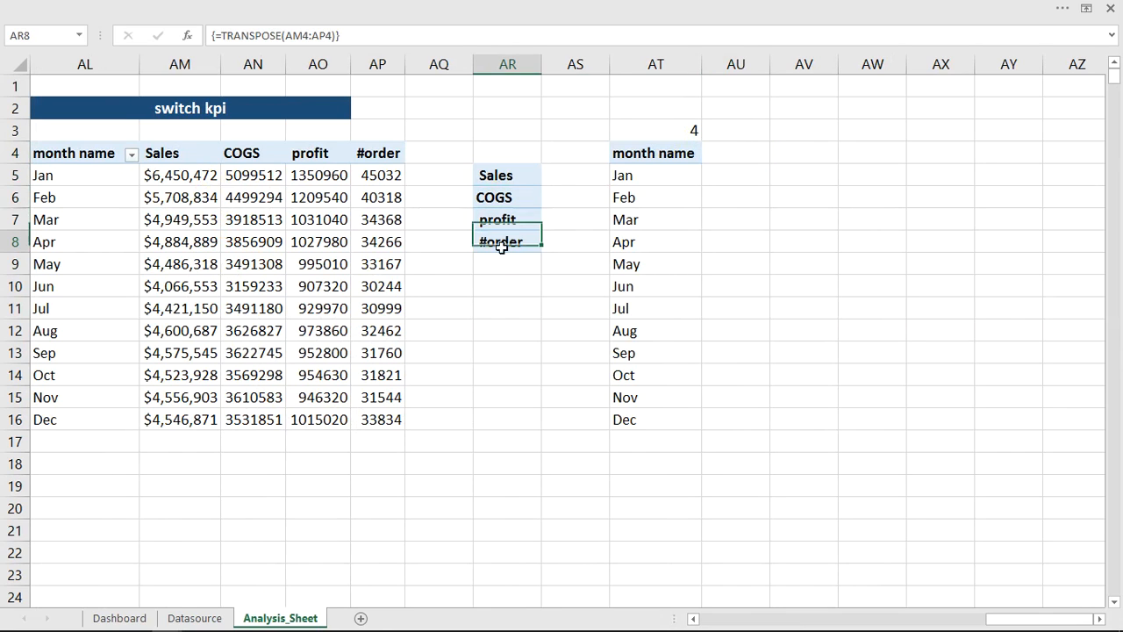
- Enter =INDEX(AM4:AP4,AT3) in cell AU4 as the header beside month name, returning the KPI name chosen by the linked cell
left_click(737, 156)
double_click(738, 155)
type("=")
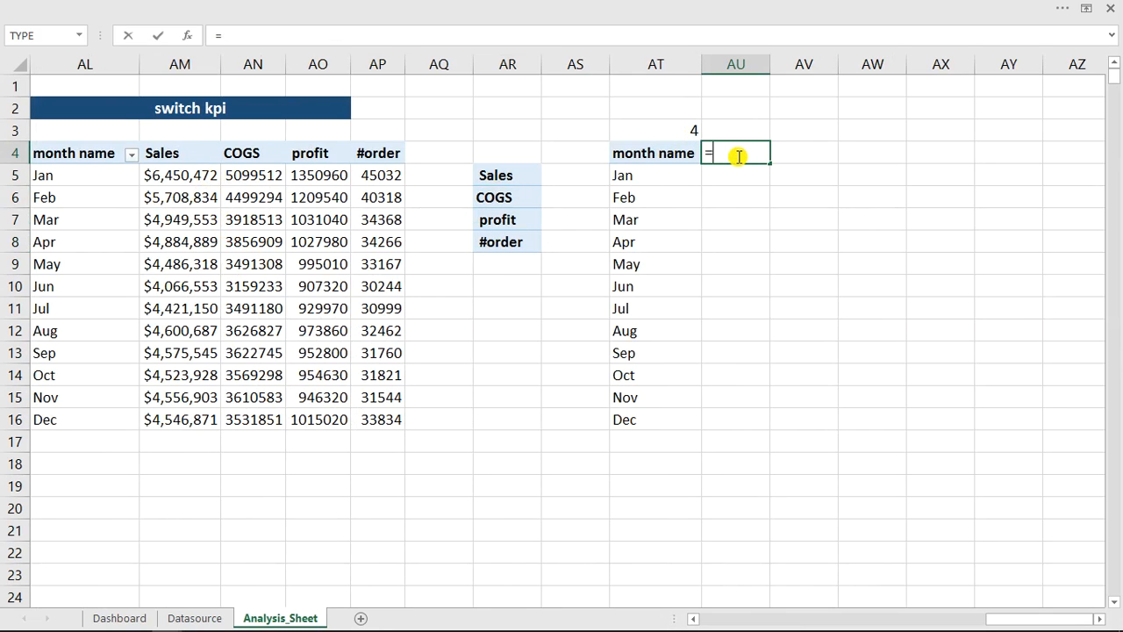
type("ind")
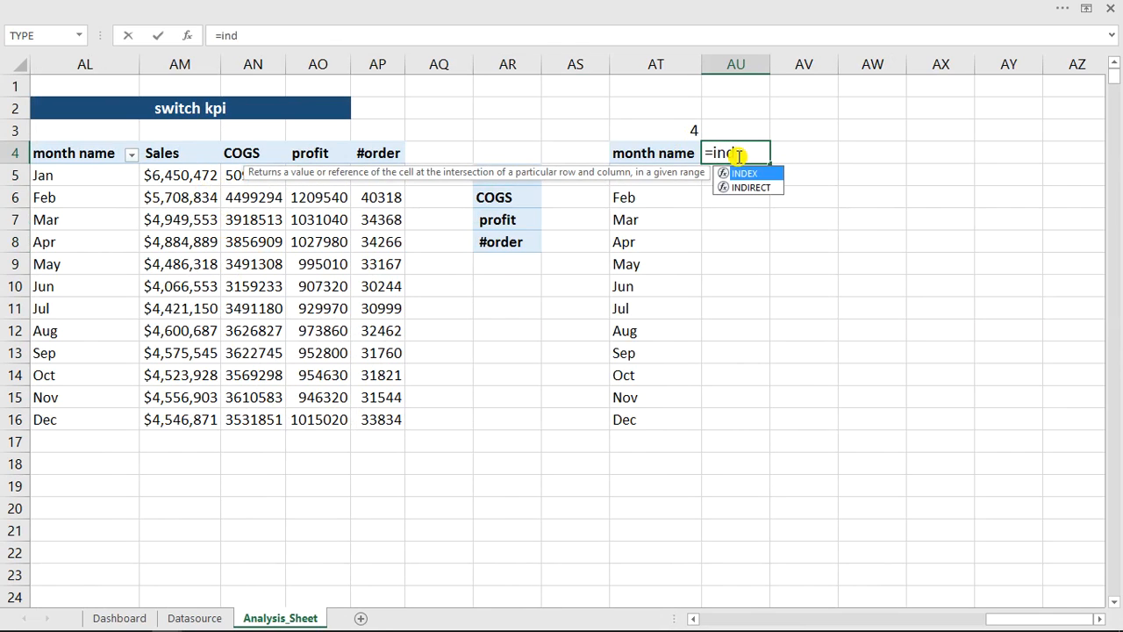
key("Tab")
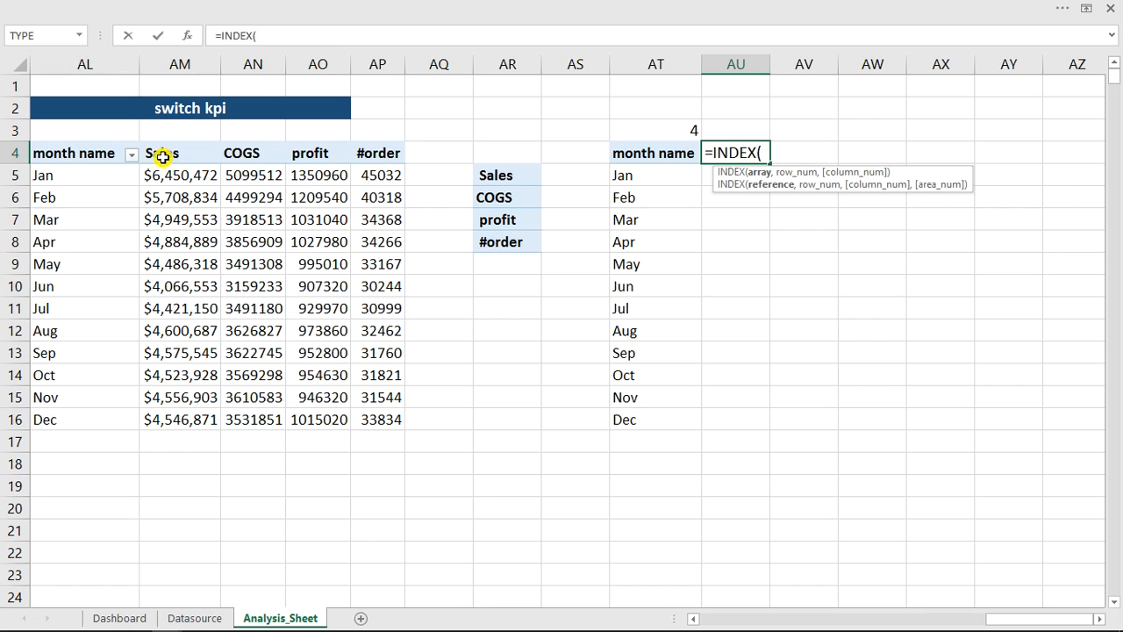
left_click(199, 154)
left_click_drag(199, 154, 373, 154)
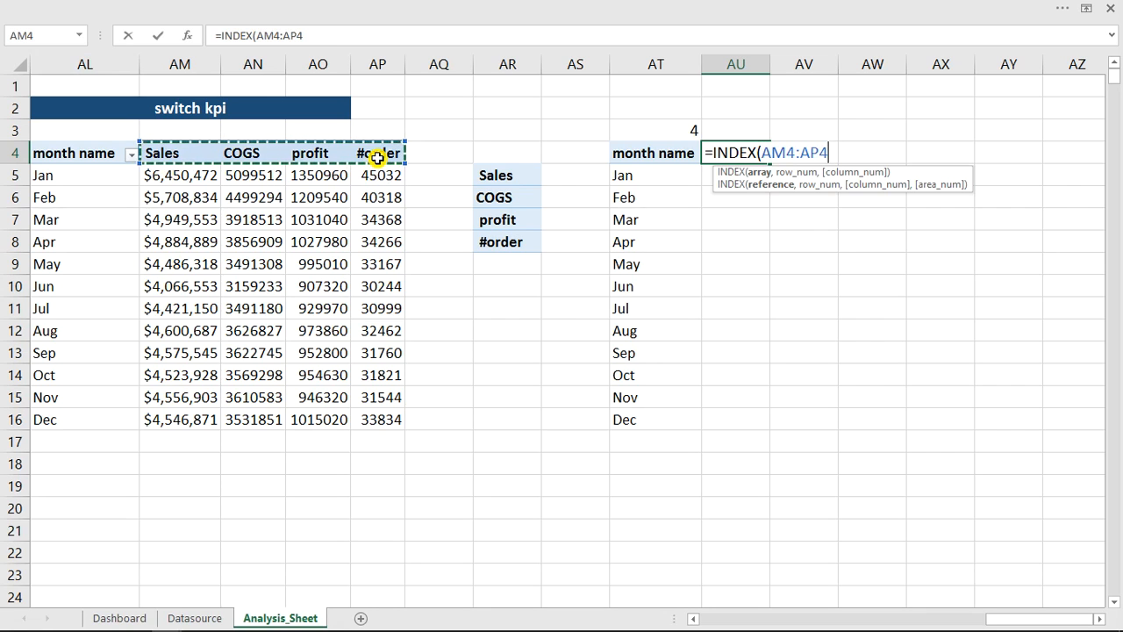
type(",")
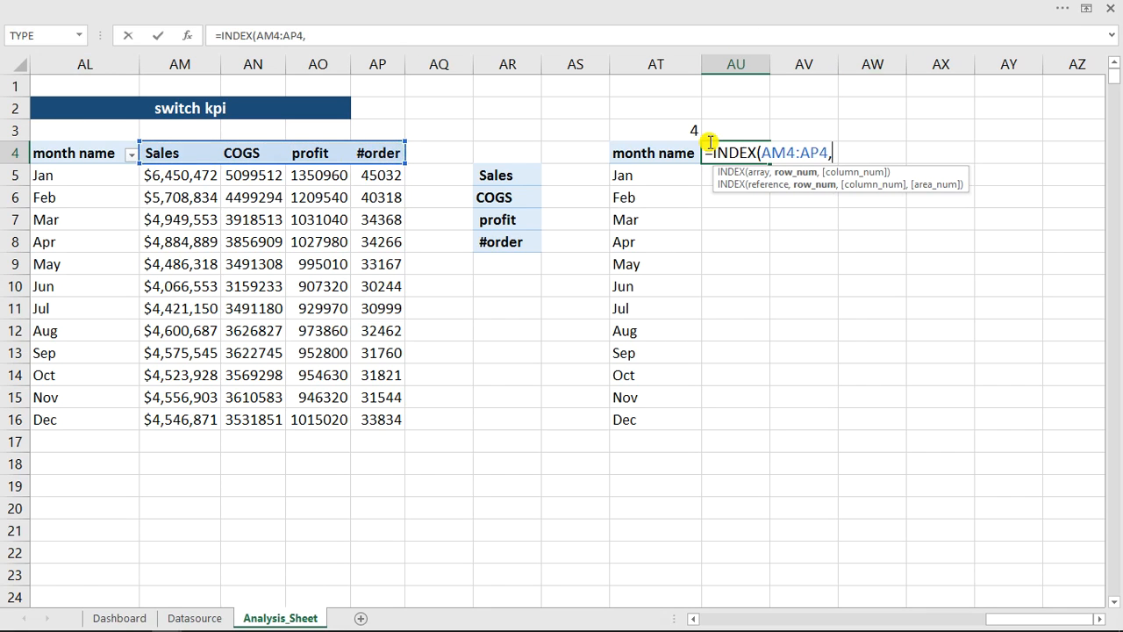
left_click(678, 131)
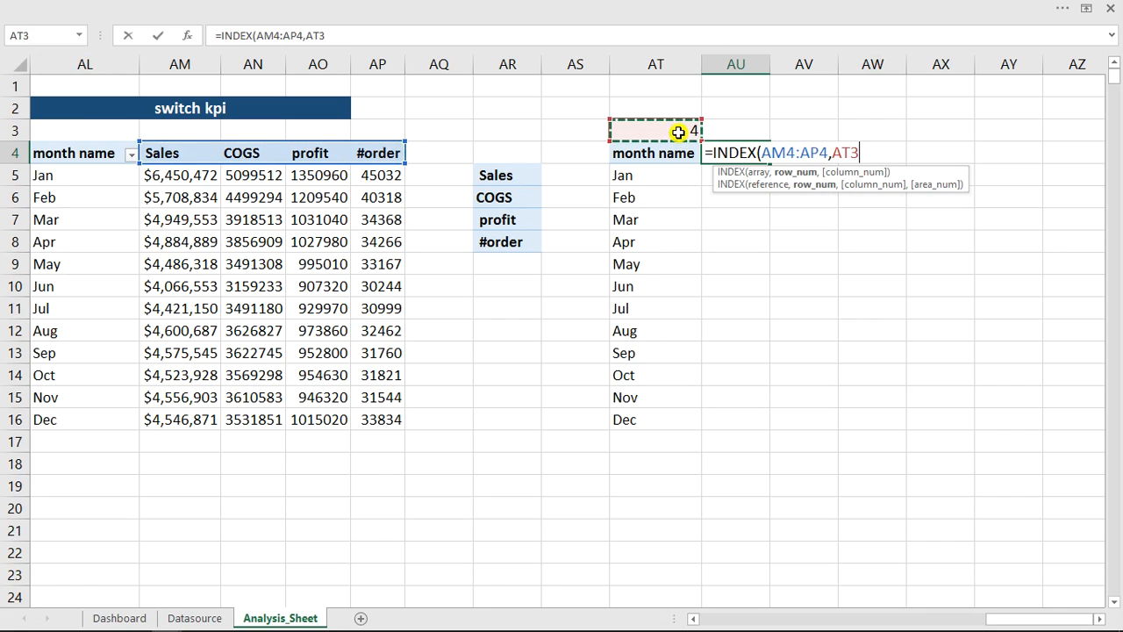
key("Return")
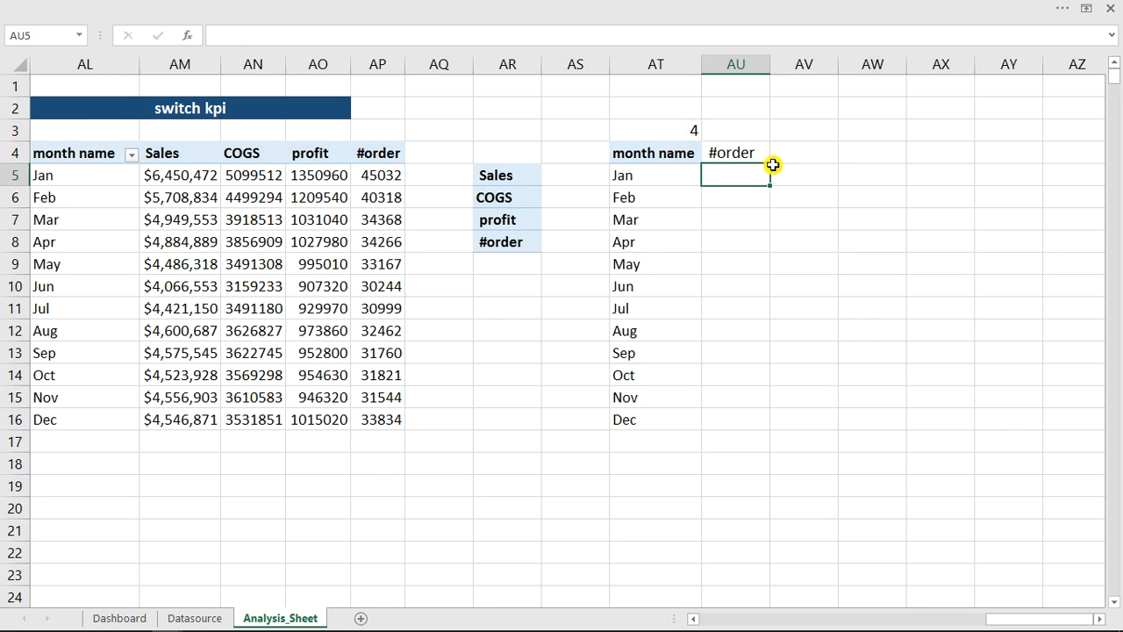
- Set the linked cell AT3 to 1 to test the KPI header formula in AU4
double_click(682, 132)
key("BackSpace")
type("1")
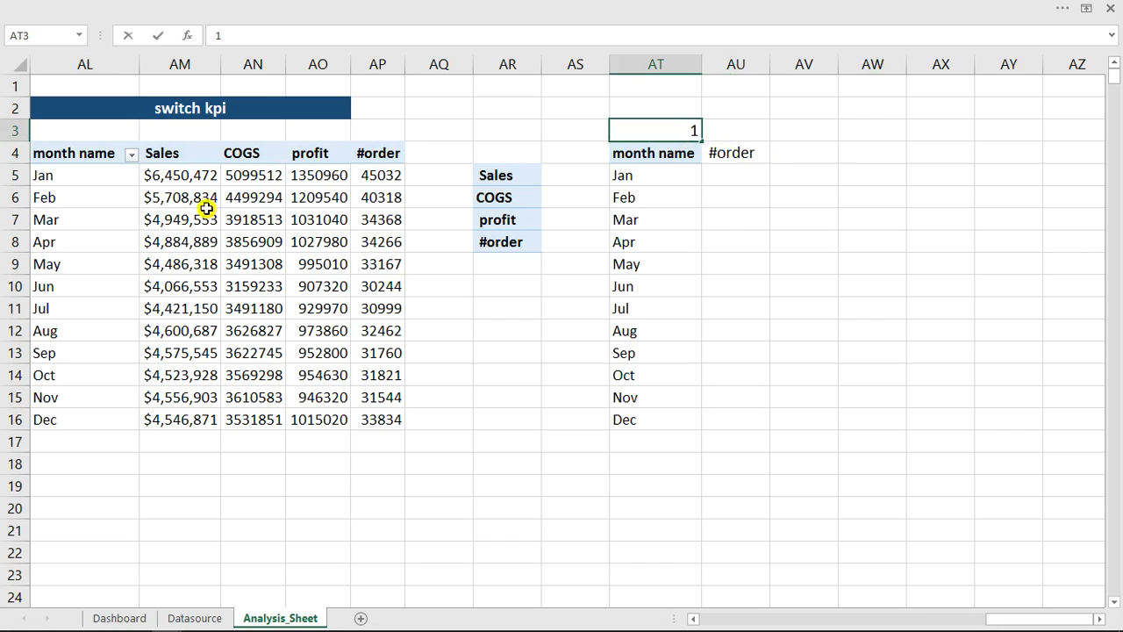
left_click(865, 351)
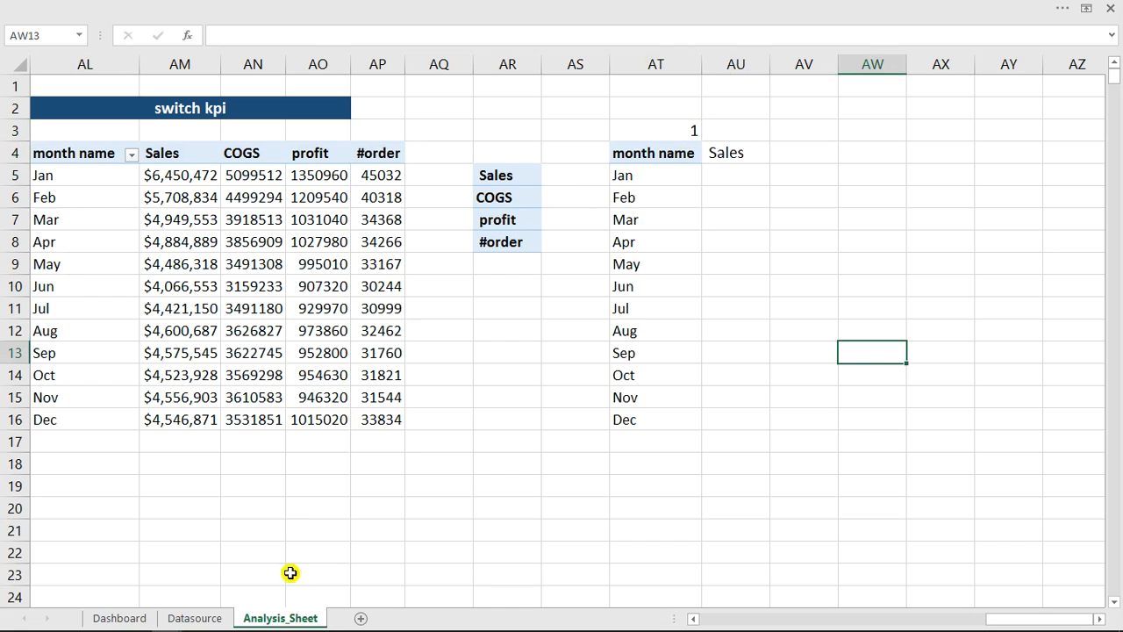
- Choose profit from the combo box under Place filters on the Dashboard and check the KPI header on Analysis_Sheet
left_click(136, 619)
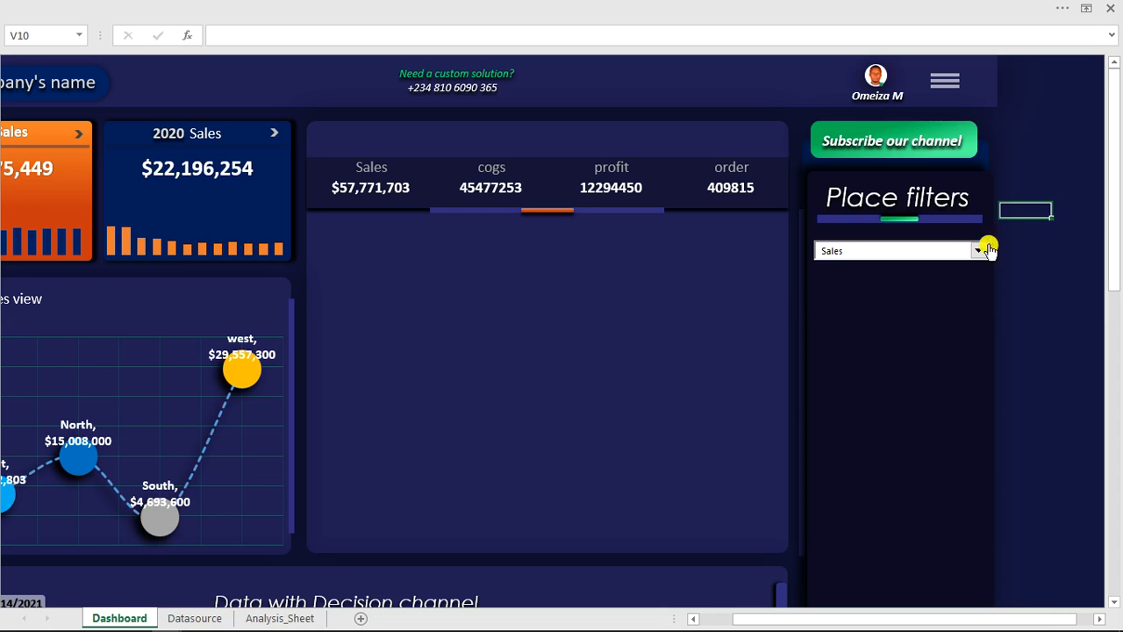
left_click(979, 250)
left_click(857, 289)
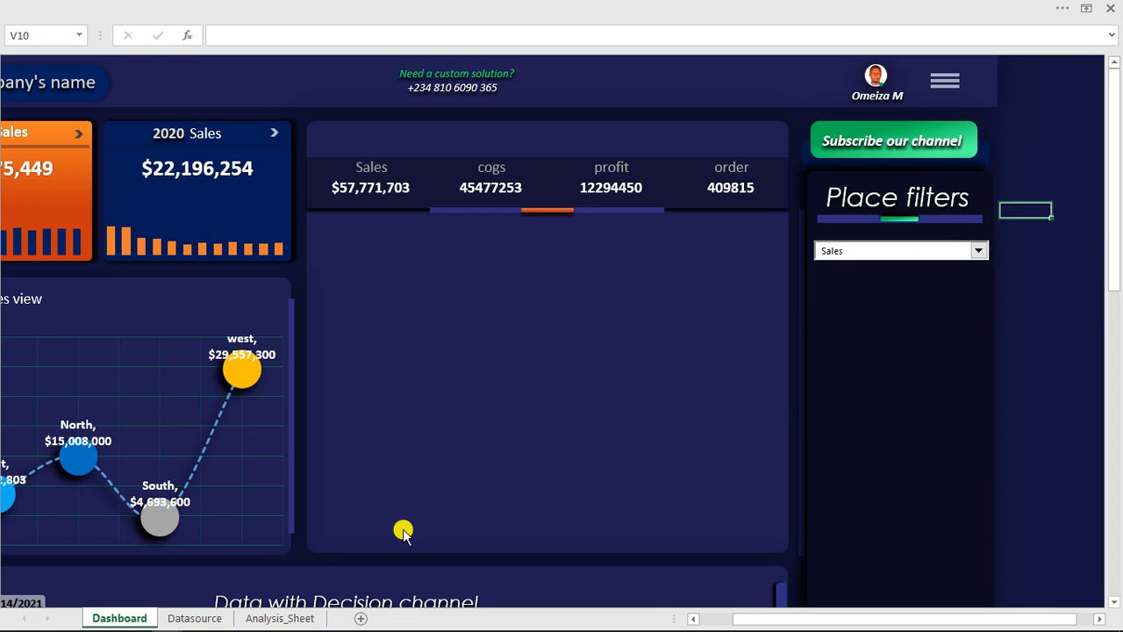
left_click(281, 617)
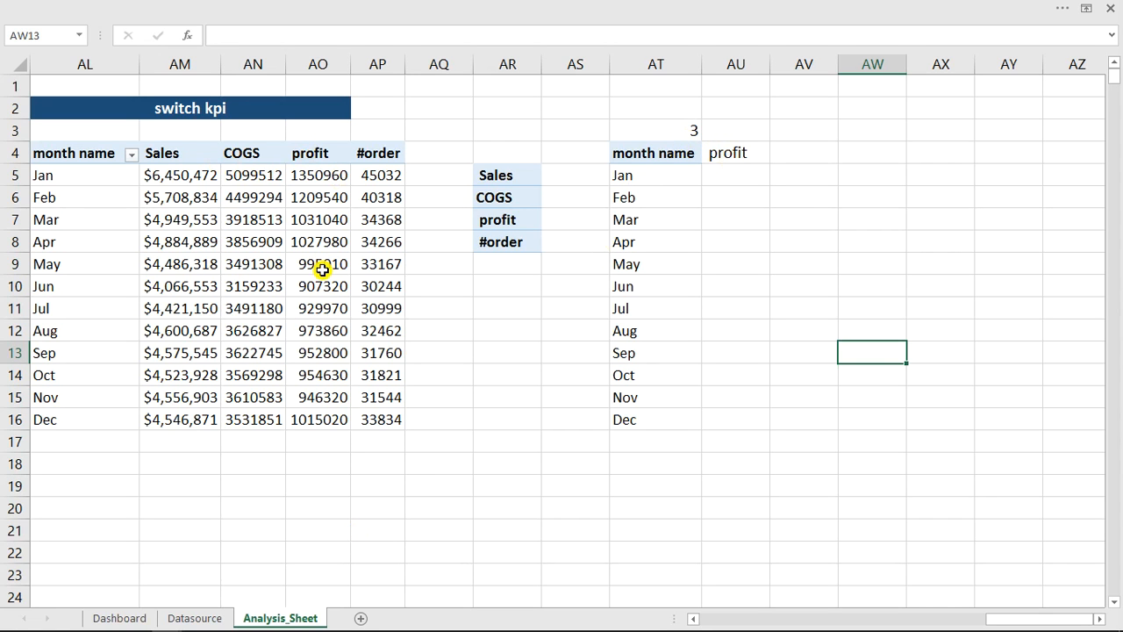
- Start a formula in cell AU5 for the Jan row under the switchable KPI header
left_click(729, 174)
type("=")
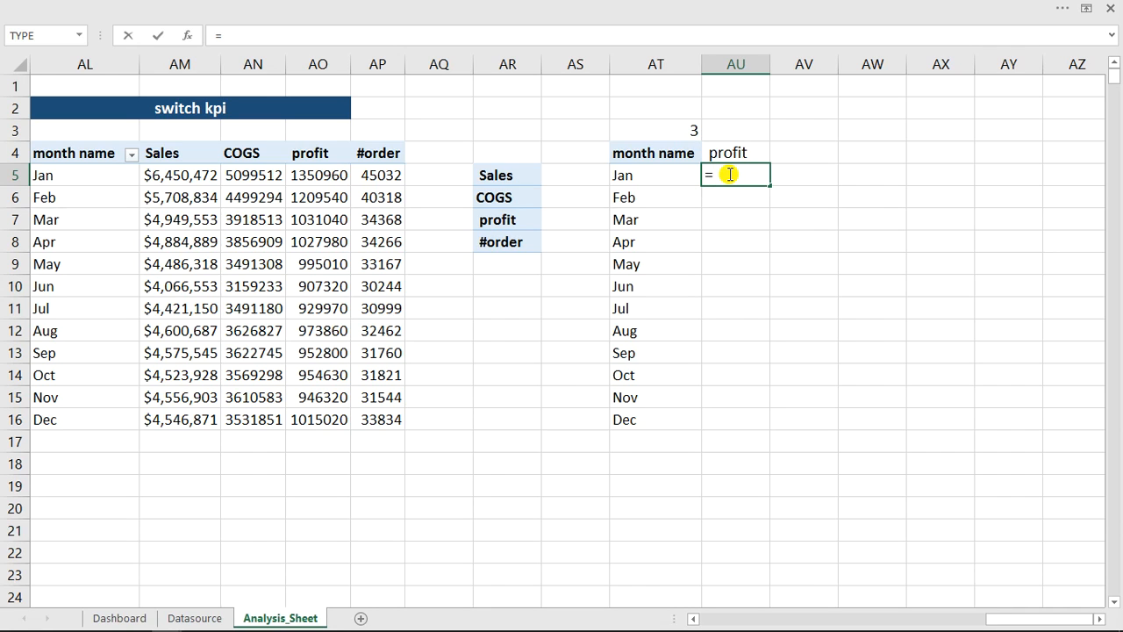
- Begin AU5's formula with INDEX using the absolute array $AL$5:$AP$16, covering the month names and all four KPI columns
type("ind")
key("Tab")
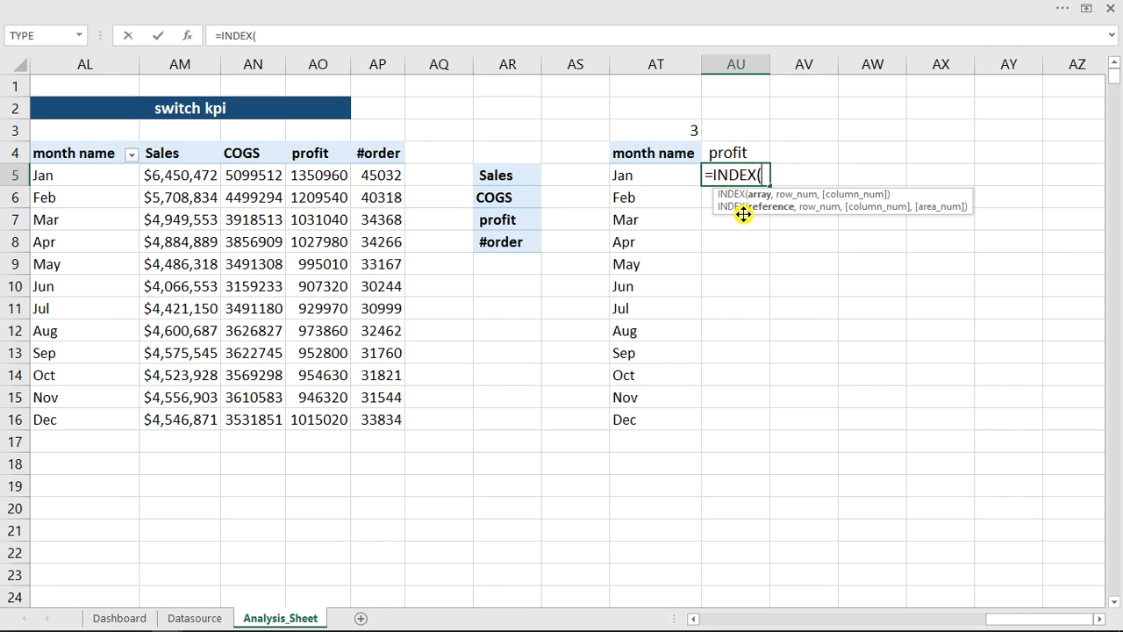
left_click_drag(53, 175, 378, 422)
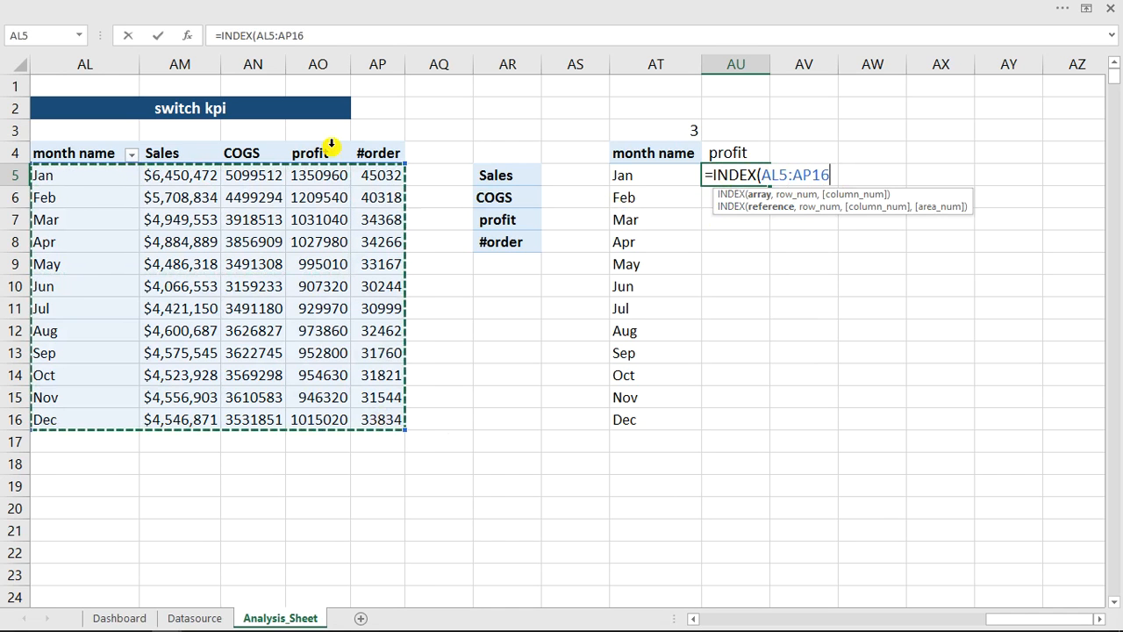
left_click(258, 35)
left_click(260, 35)
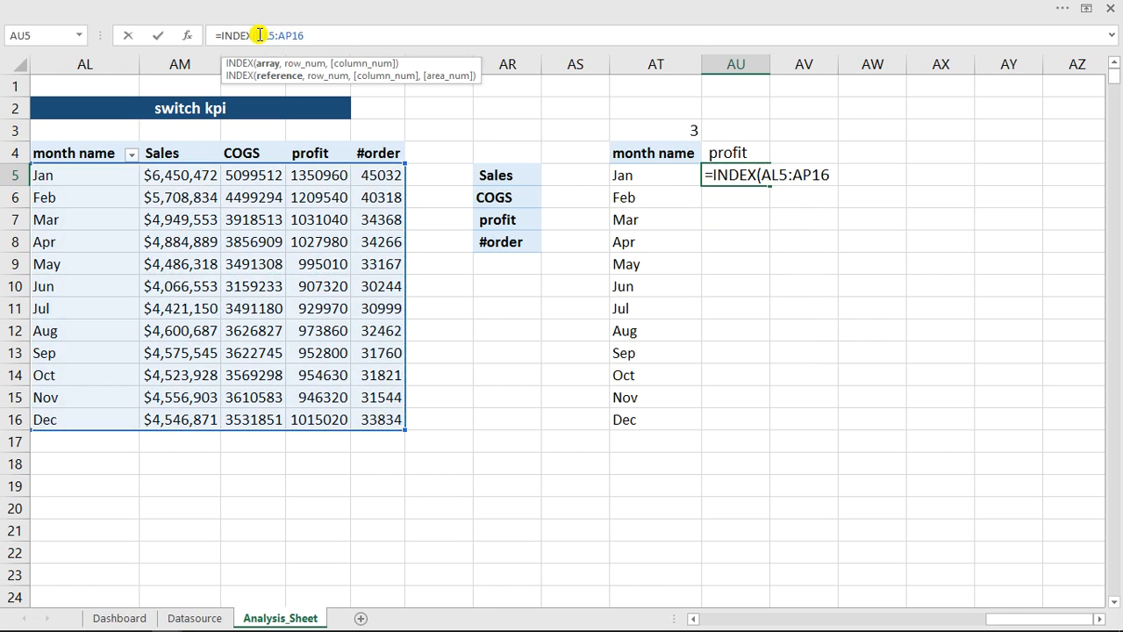
type("$AL")
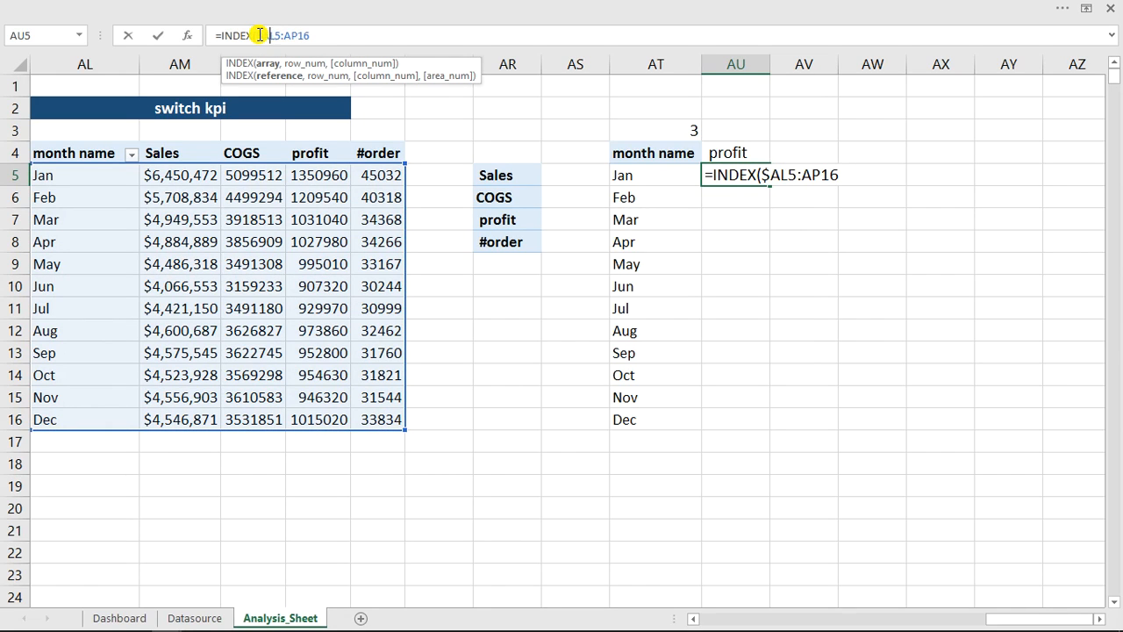
type("$5:")
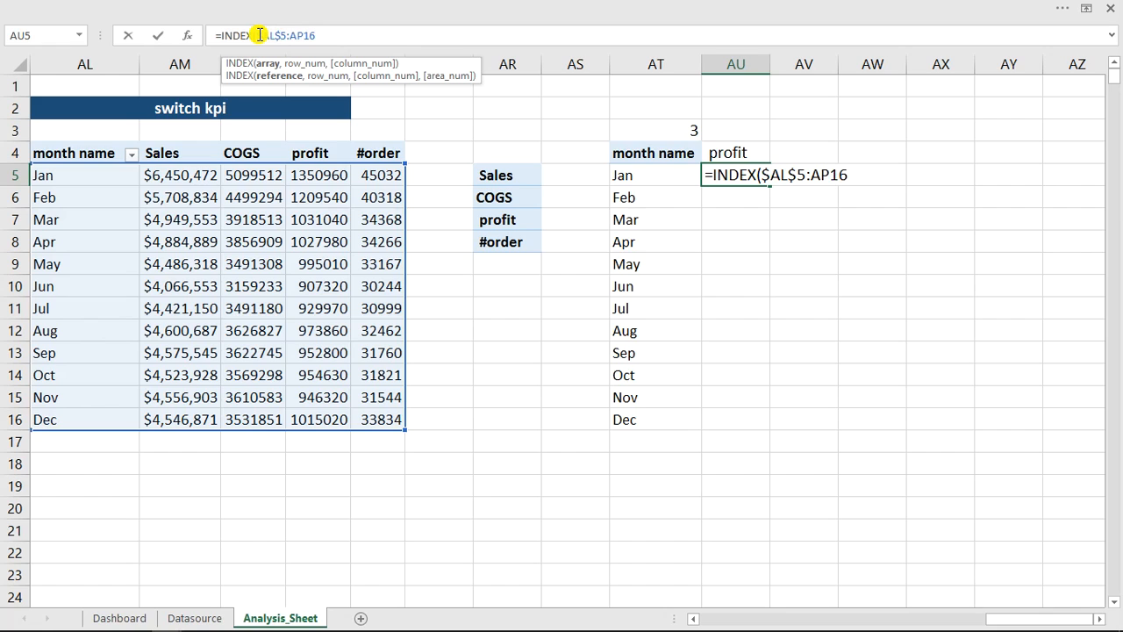
type("$AP")
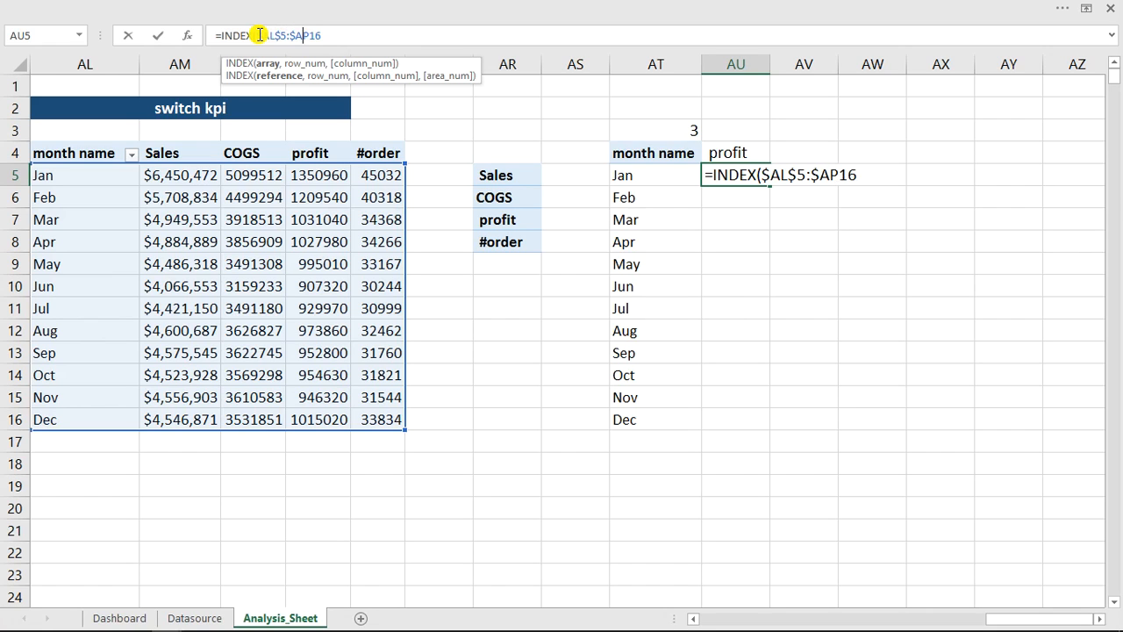
type("$16,")
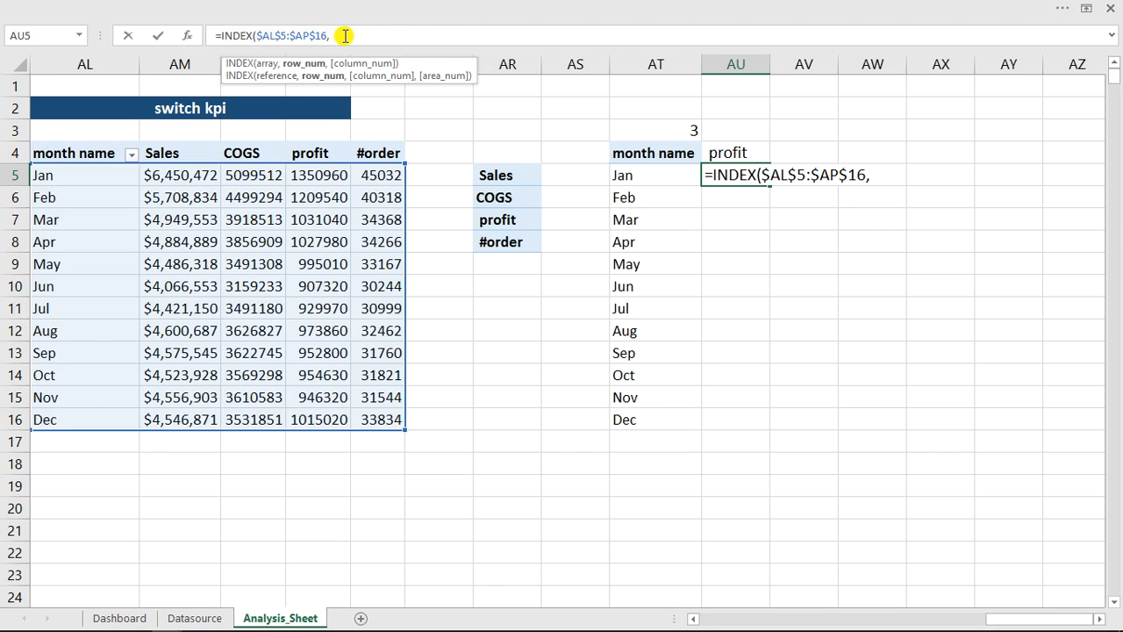
type("mat")
- Nest a MATCH as the row number argument, with the Jan cell AT5 as its lookup value
key("Tab")
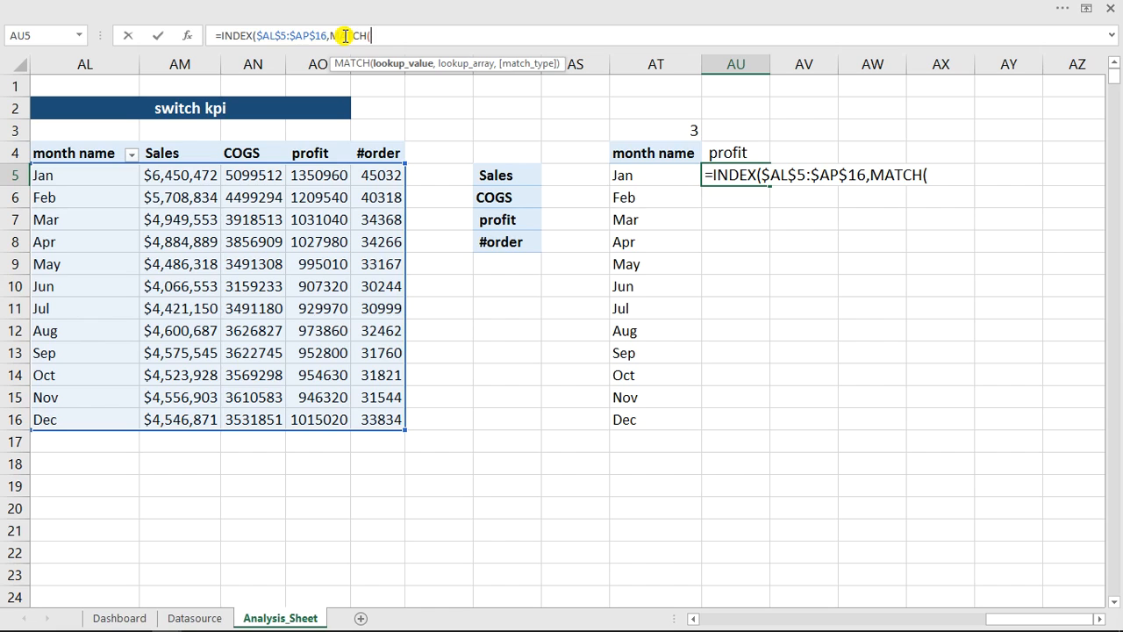
left_click(677, 179)
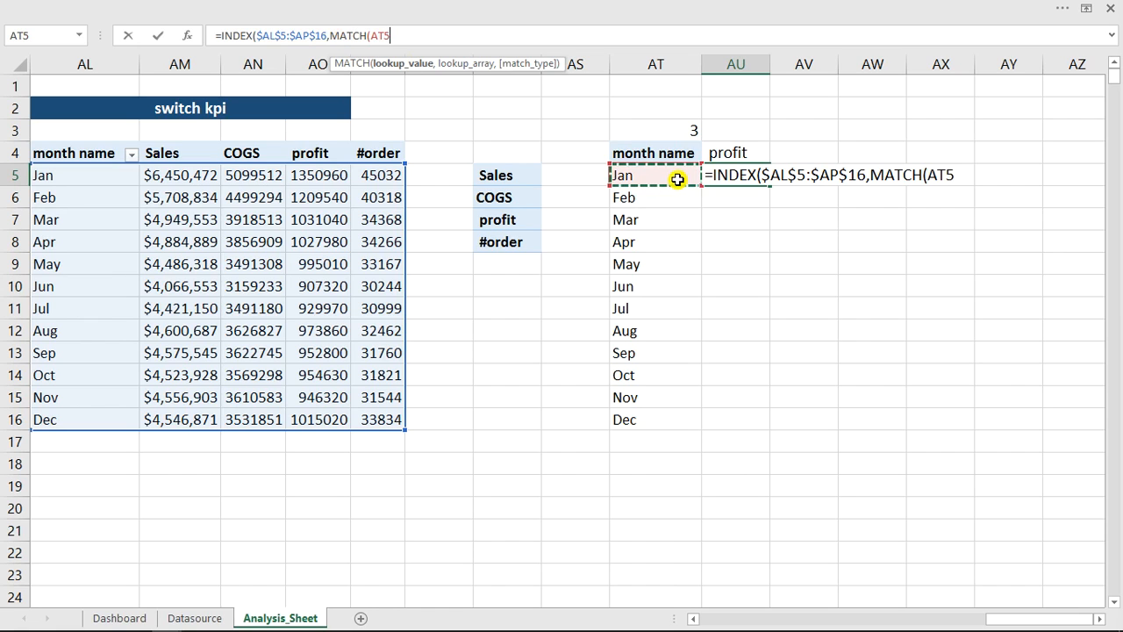
type(",")
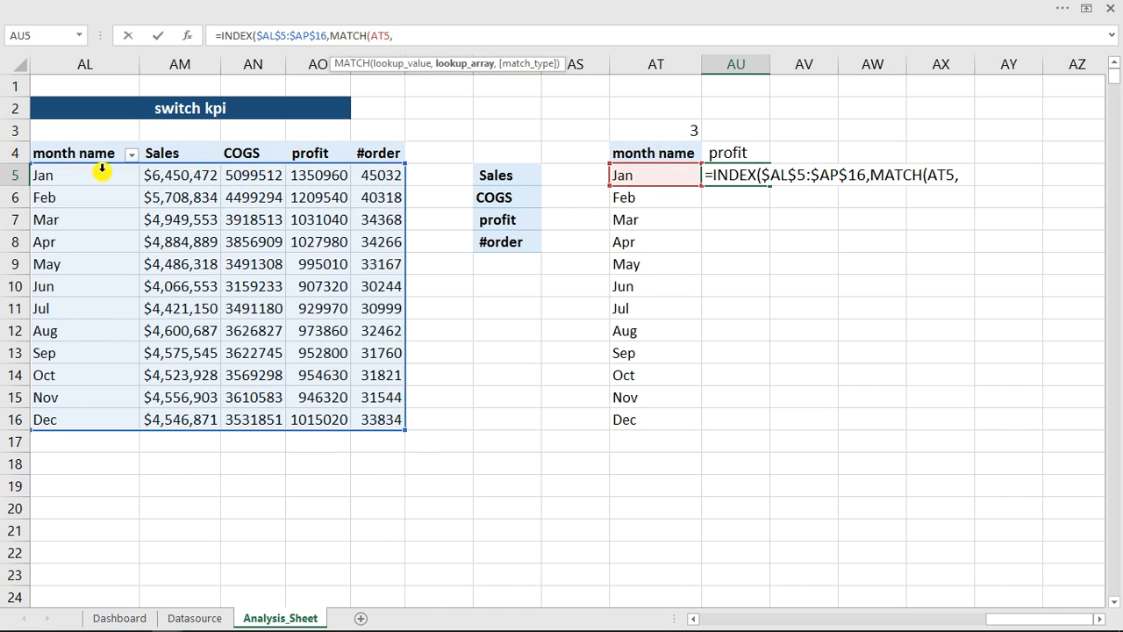
- Complete the row MATCH with the absolute lookup array $AL$5:$AL$16 and match type 0 for an exact match
left_click_drag(61, 175, 80, 424)
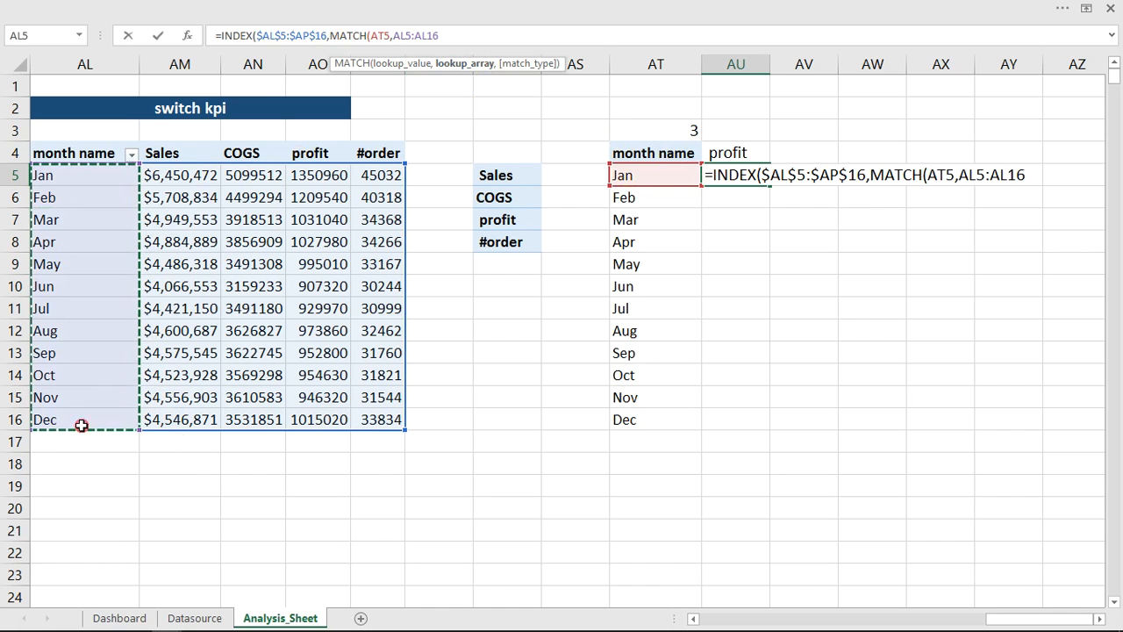
left_click(396, 35)
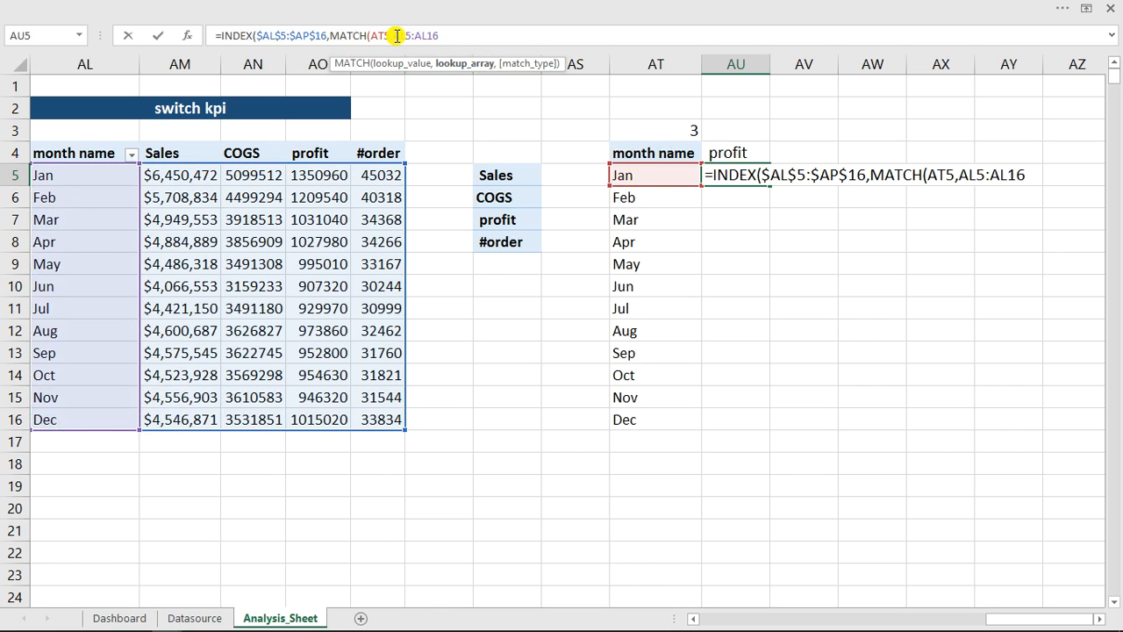
type("$")
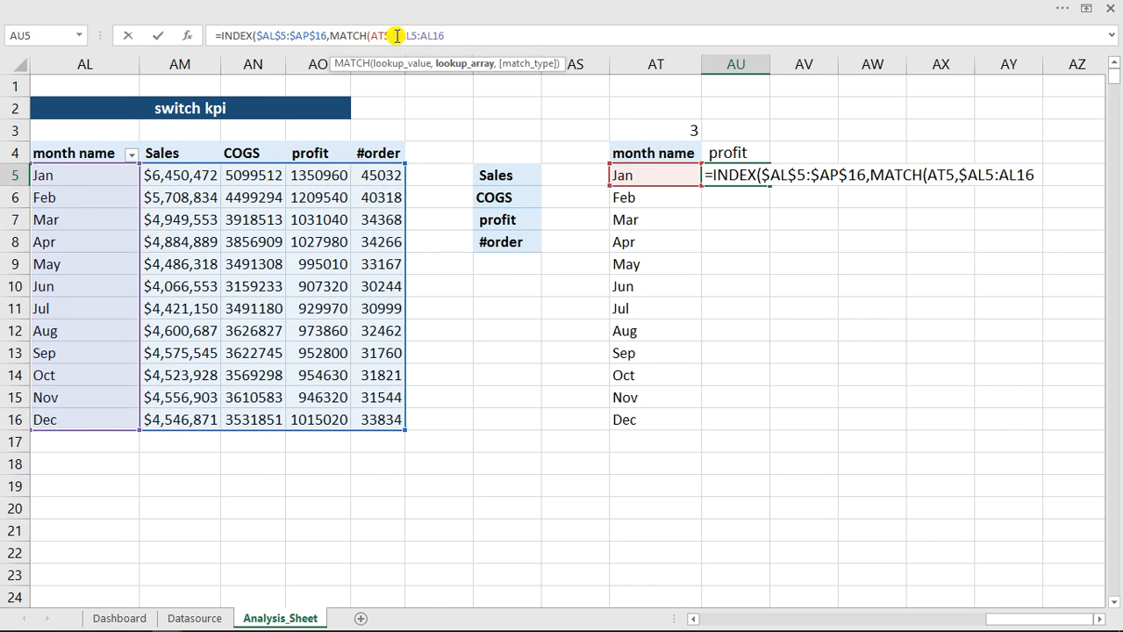
type("$")
type("$")
type("$")
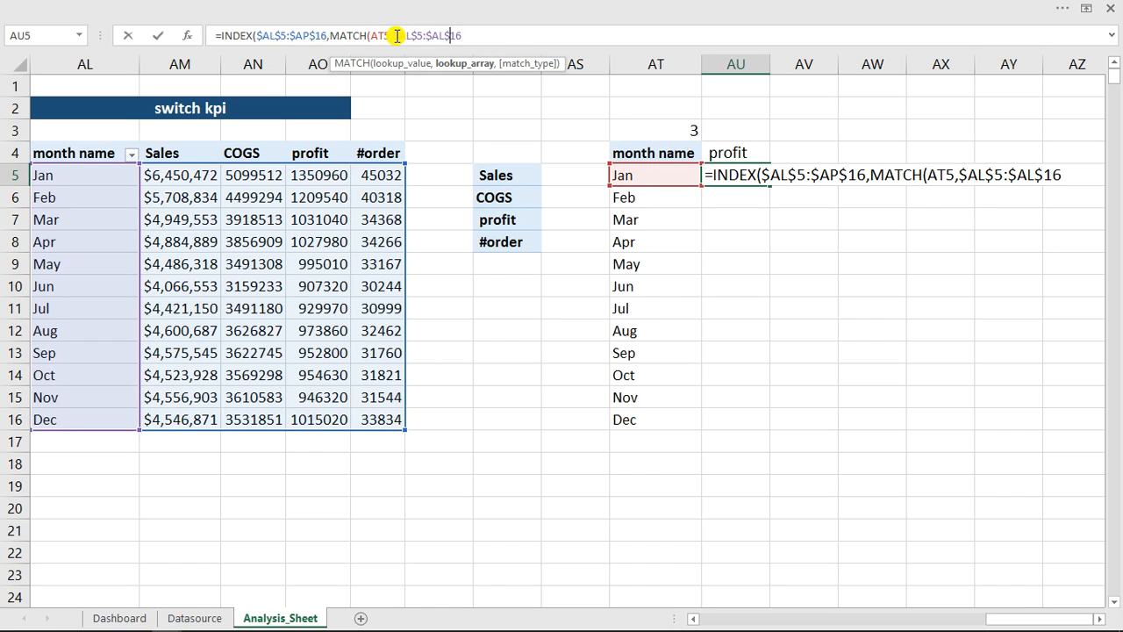
left_click(481, 39)
type(",0")
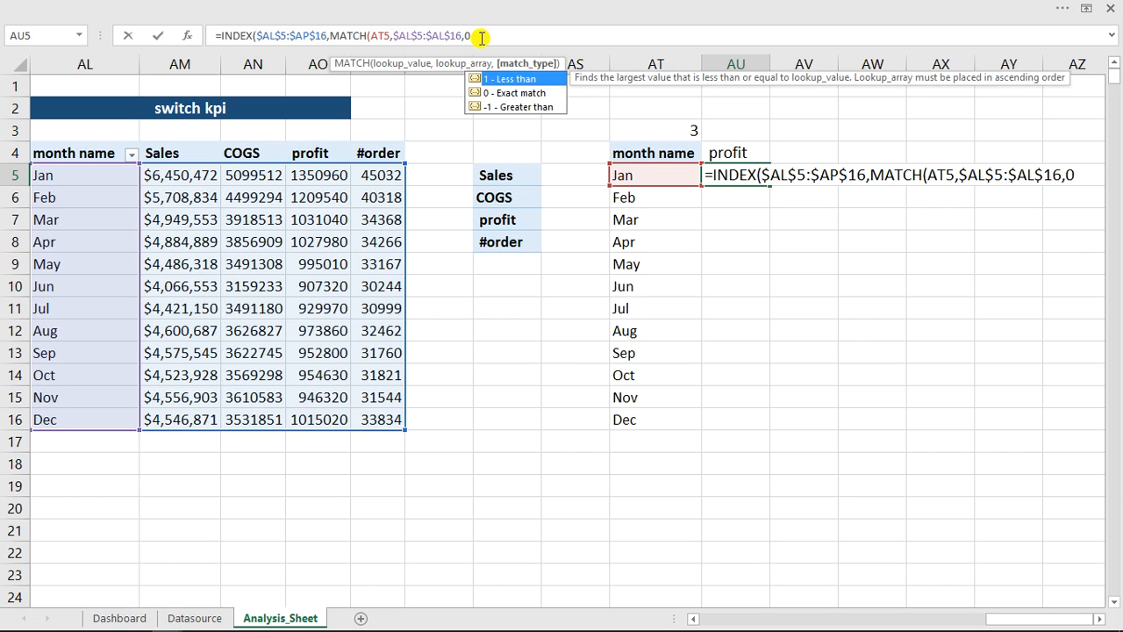
type(")")
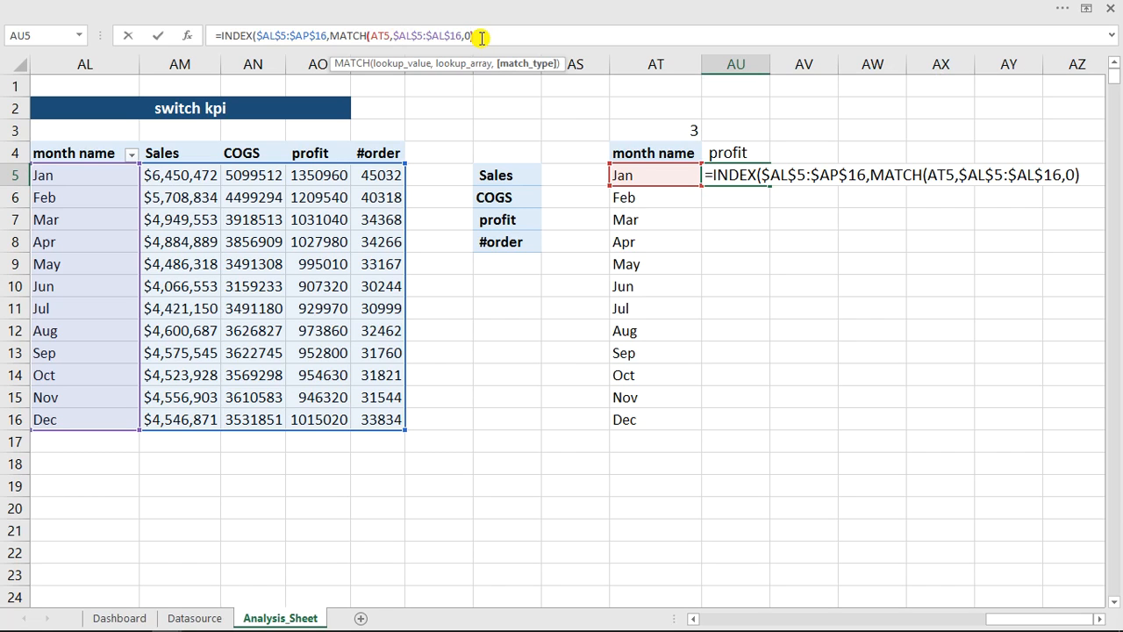
type(",")
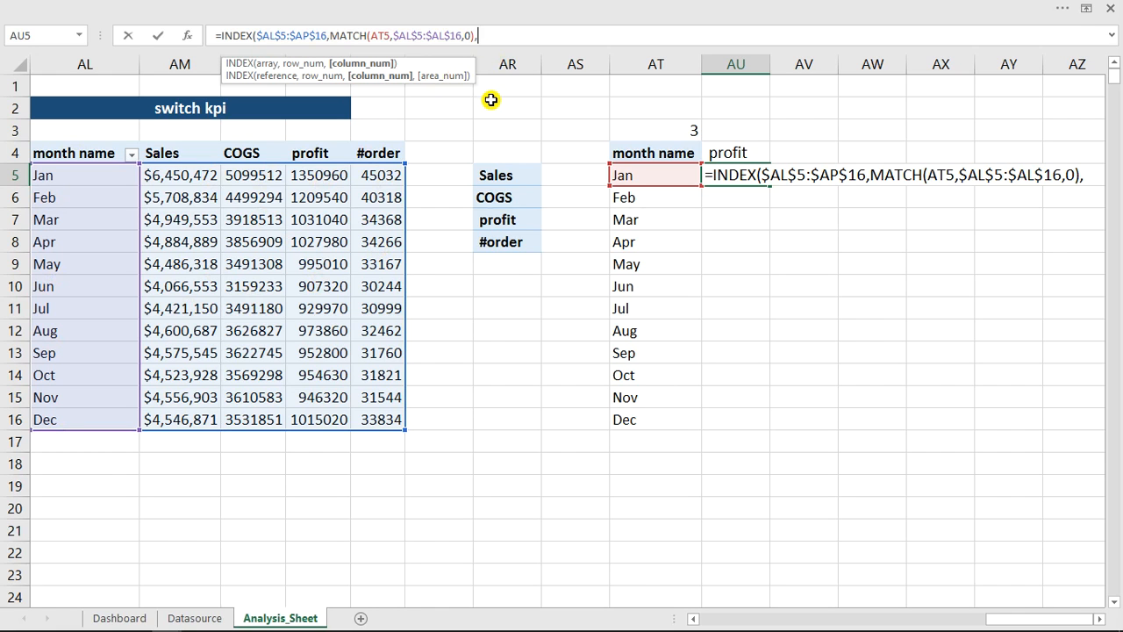
- Add a second MATCH as the column number argument, with the KPI header $AU$4 as an absolute lookup value
type("mat")
key("Tab")
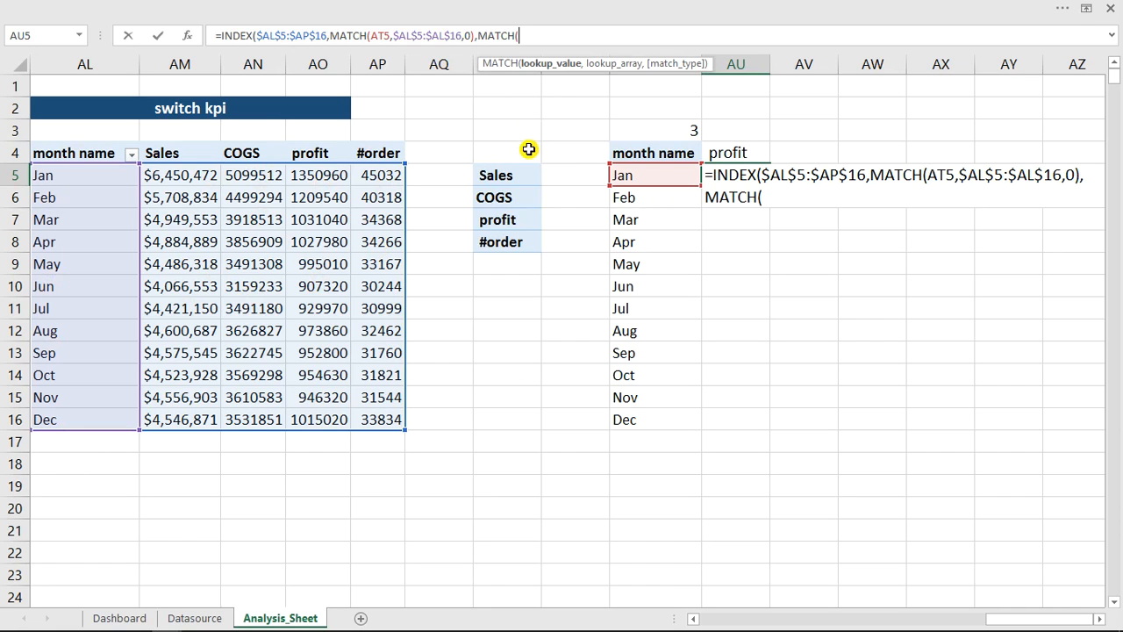
left_click(732, 155)
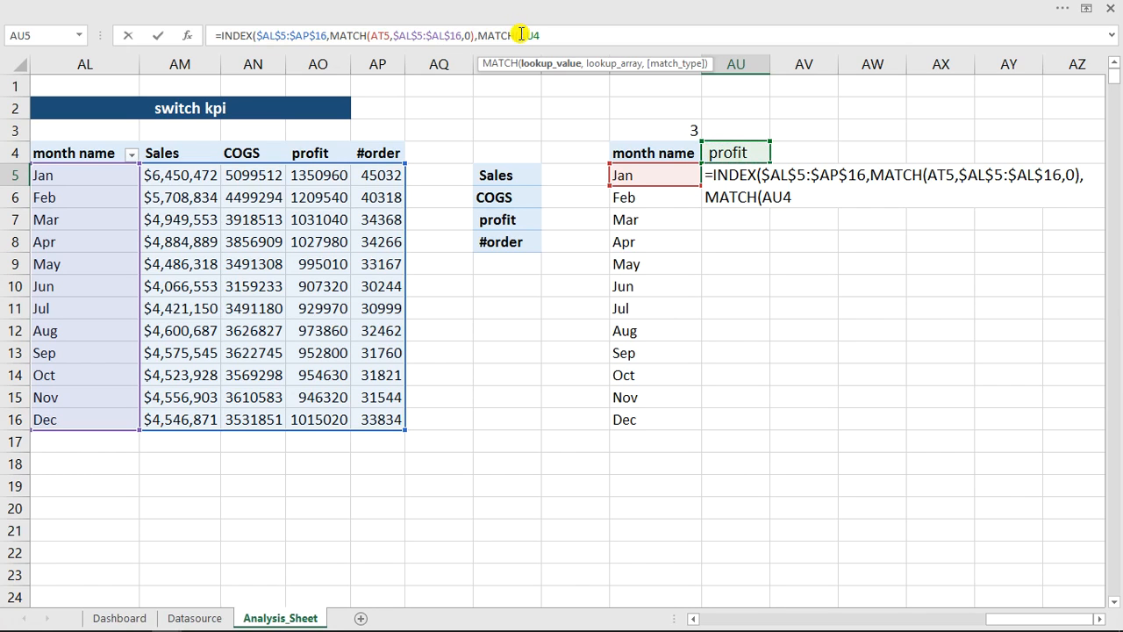
left_click(521, 35)
type("$AU$4,")
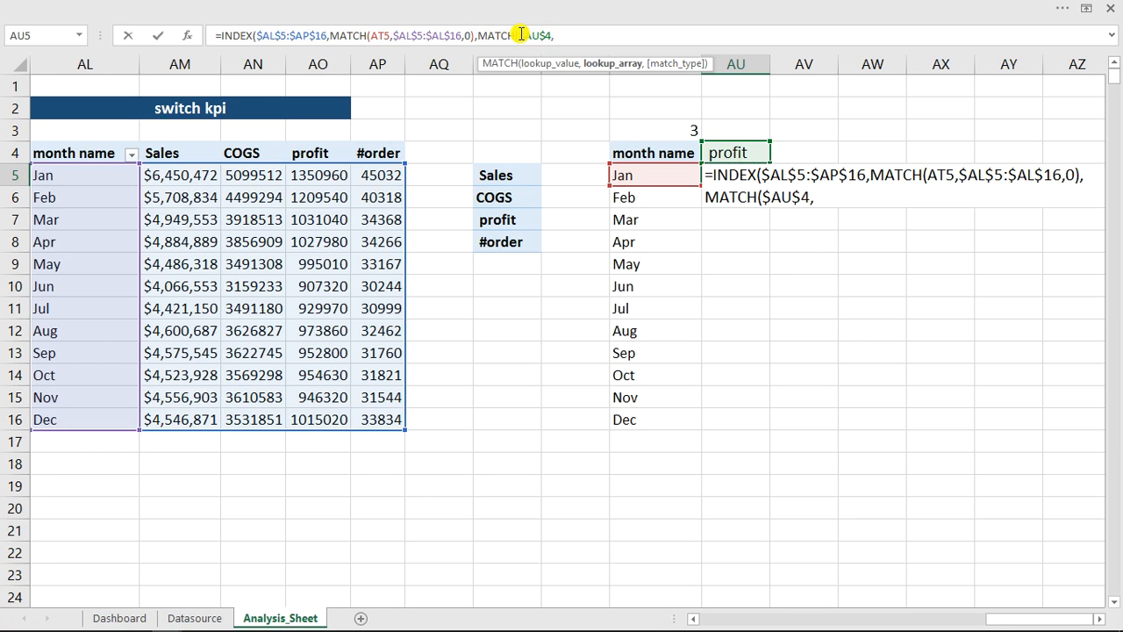
- Complete the column MATCH with lookup array $AM$4:$AP$4 and match type 0, and enter the formula in AU5, accepting the closing-parenthesis correction
left_click_drag(65, 156, 382, 153)
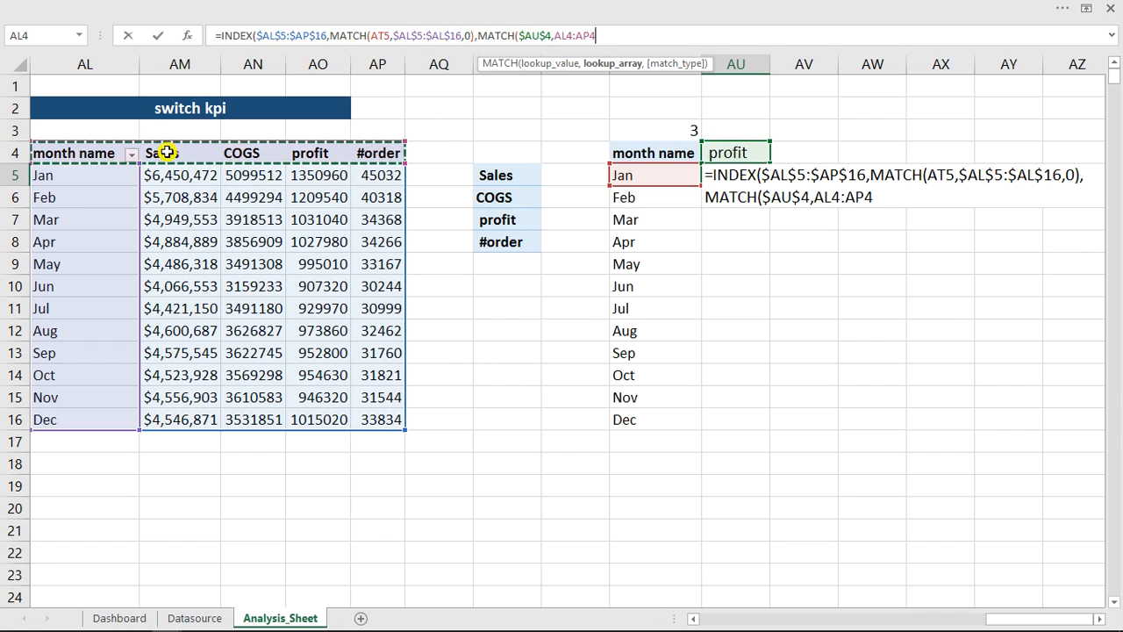
left_click_drag(166, 153, 369, 154)
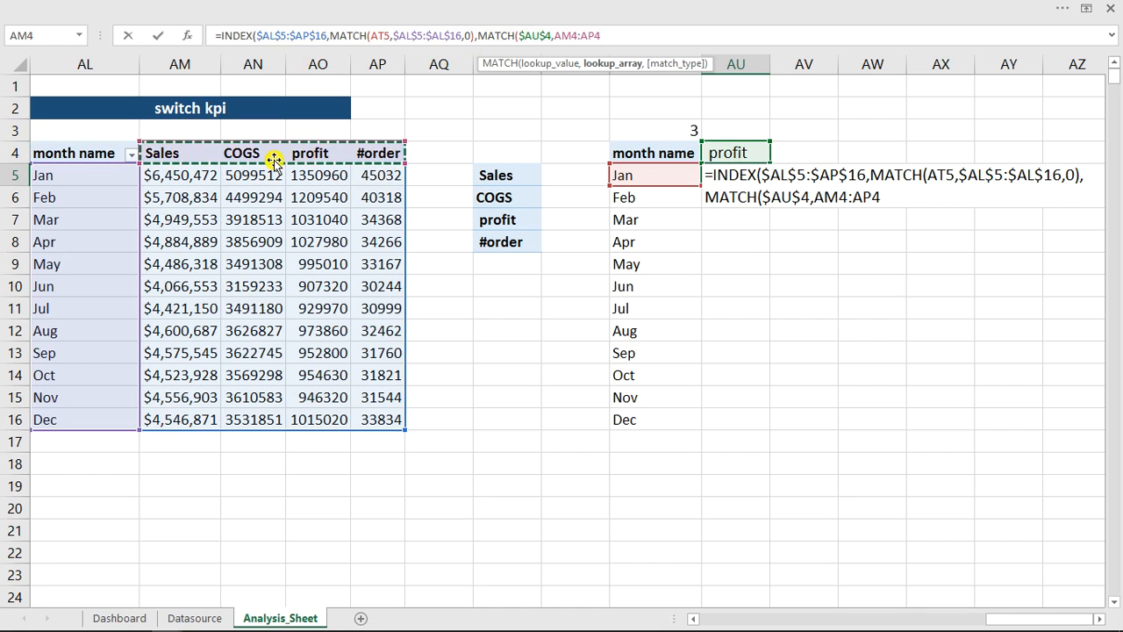
left_click(557, 36)
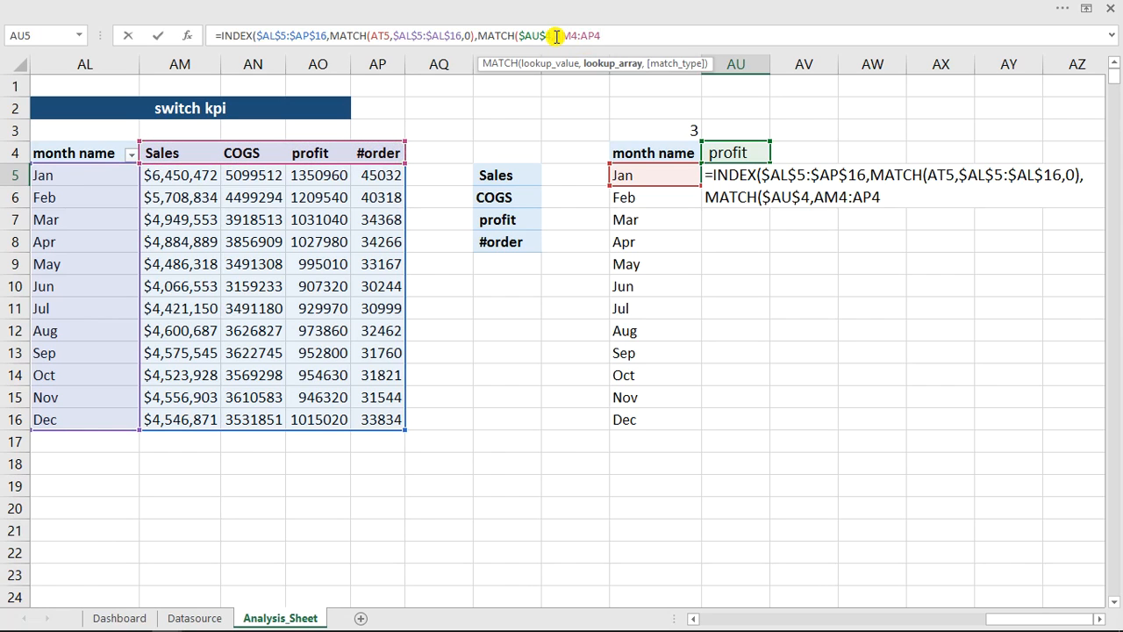
type("$AM")
type("$AM")
type("$AM")
type("$AM$")
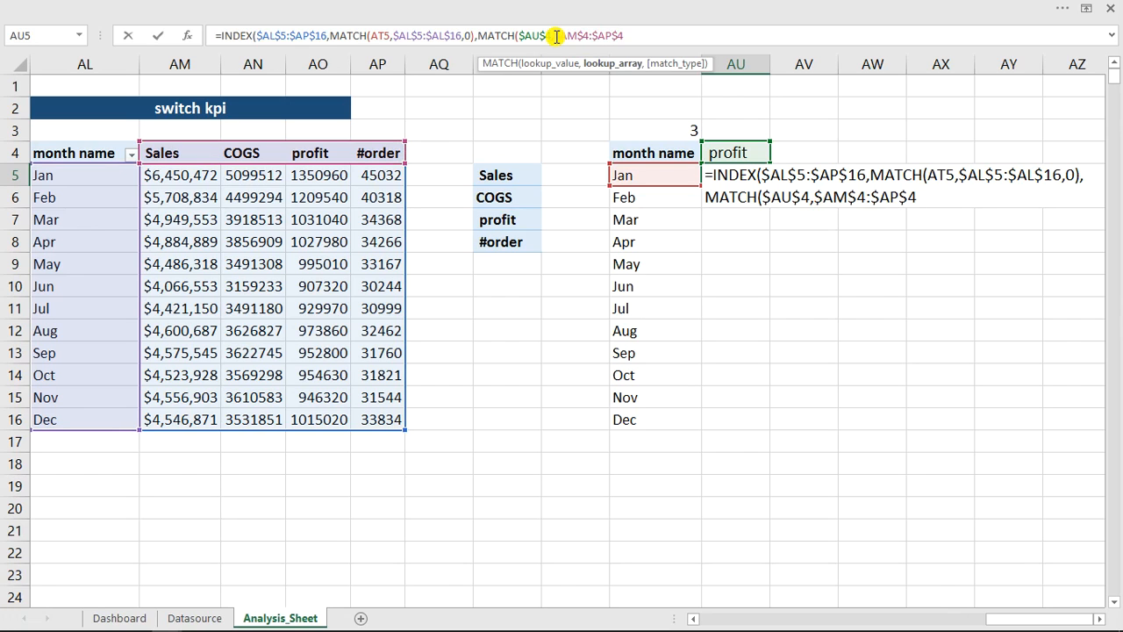
type(",")
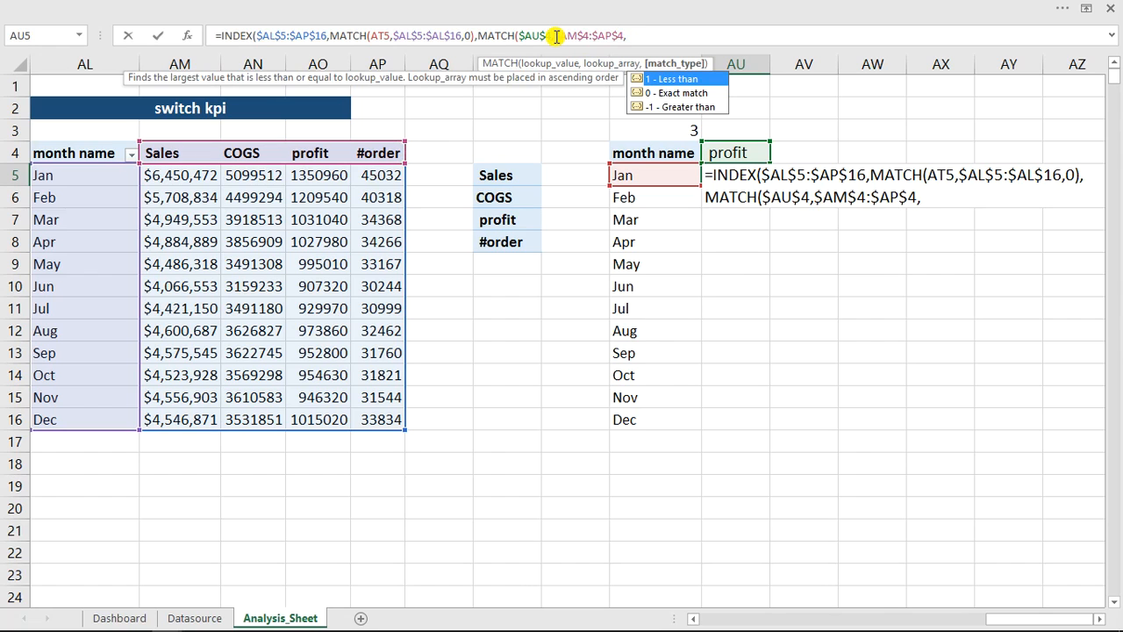
type("0)")
key("Return")
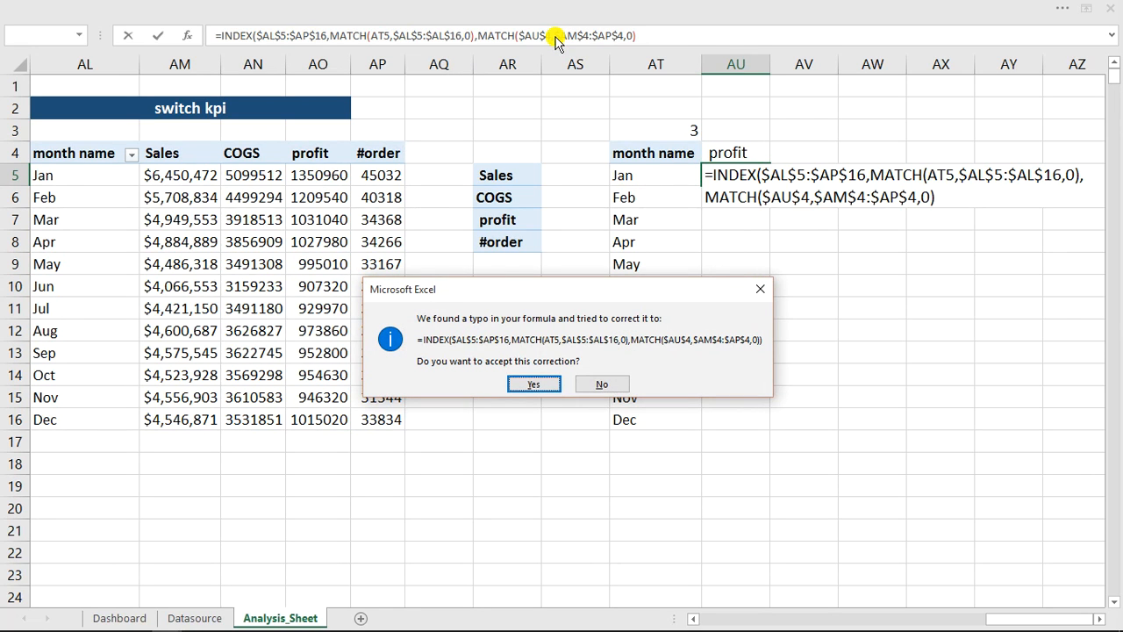
key("Return")
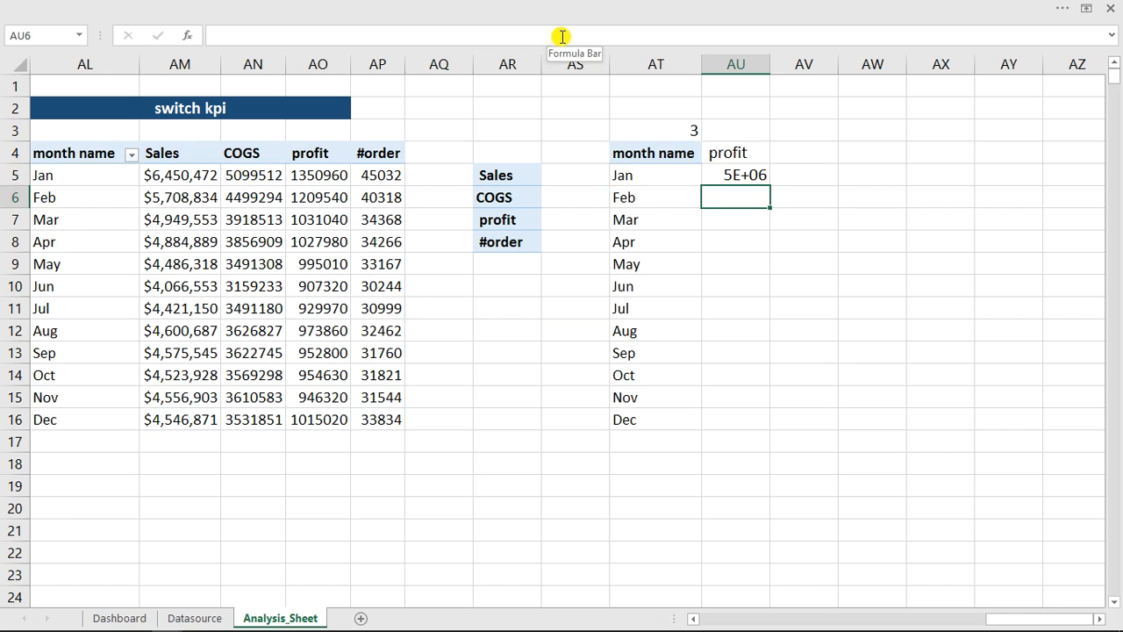
- Fit column AU to its contents and fill AU5's formula down to the Dec row, AU16
double_click(770, 64)
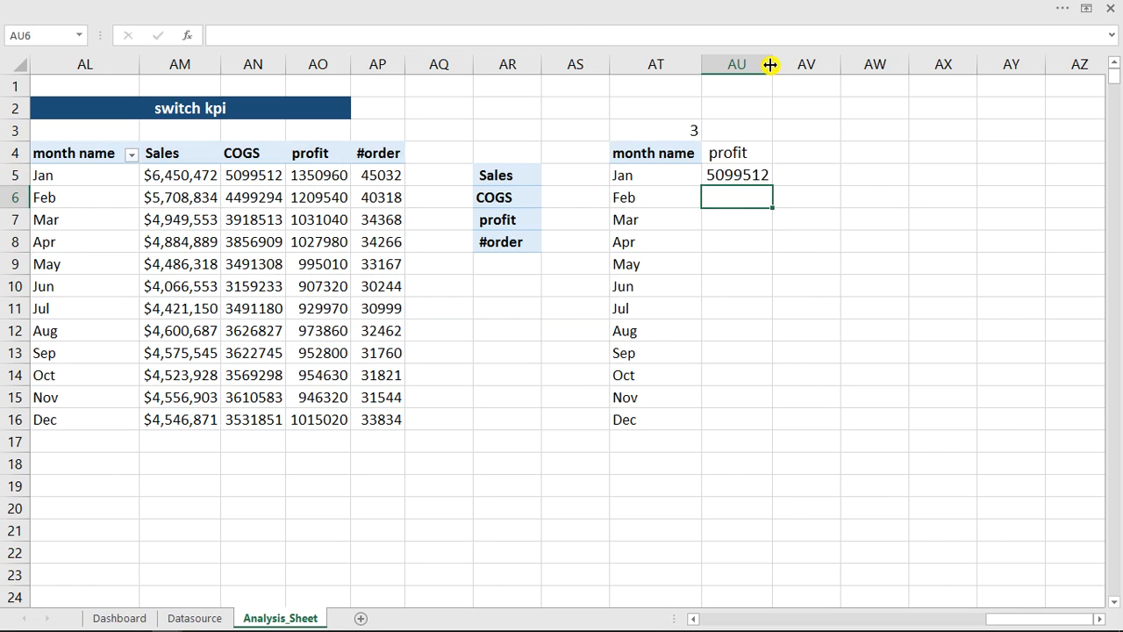
left_click(763, 175)
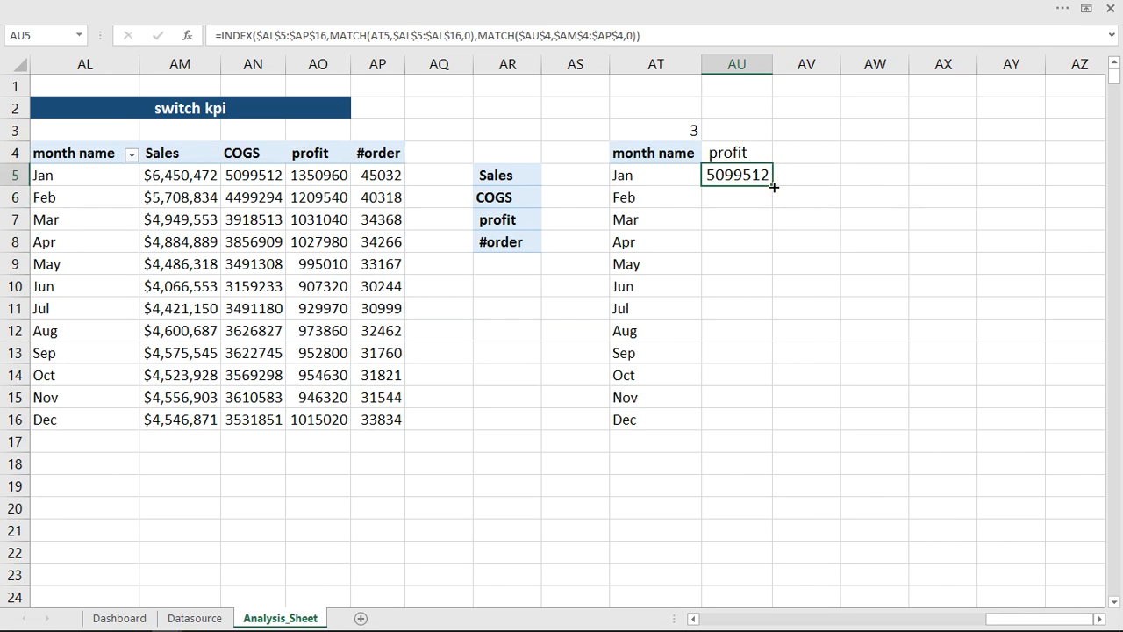
double_click(774, 187)
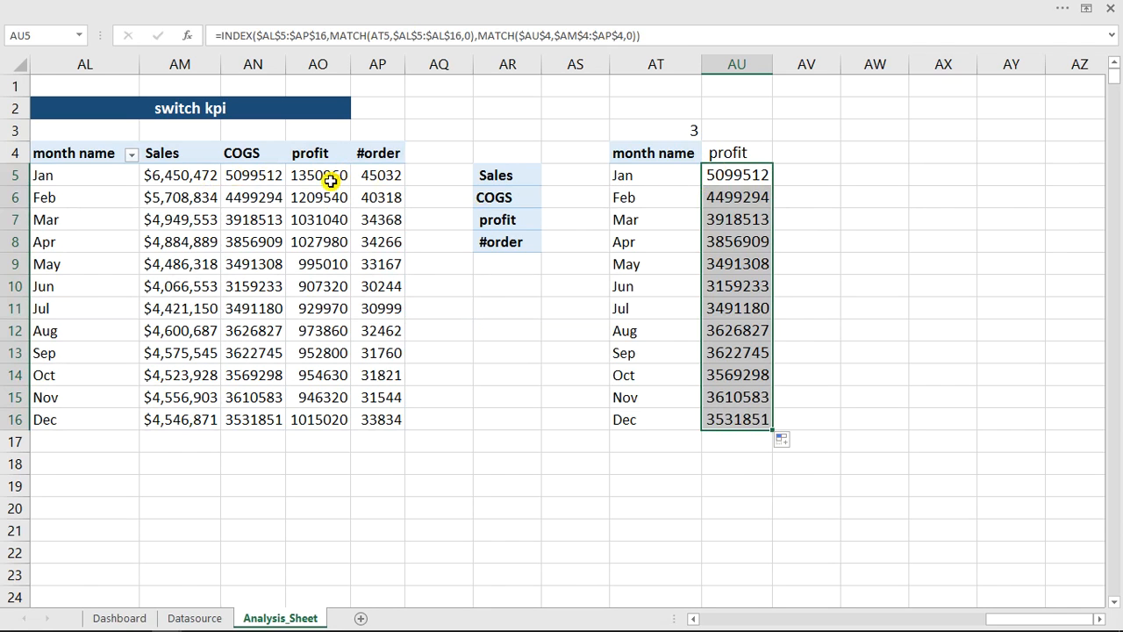
- Set the linked cell AT3 to 1 to test the filled monthly values against the Sales column
mouse_move(328, 179)
mouse_move(268, 192)
left_click(673, 130)
type("1")
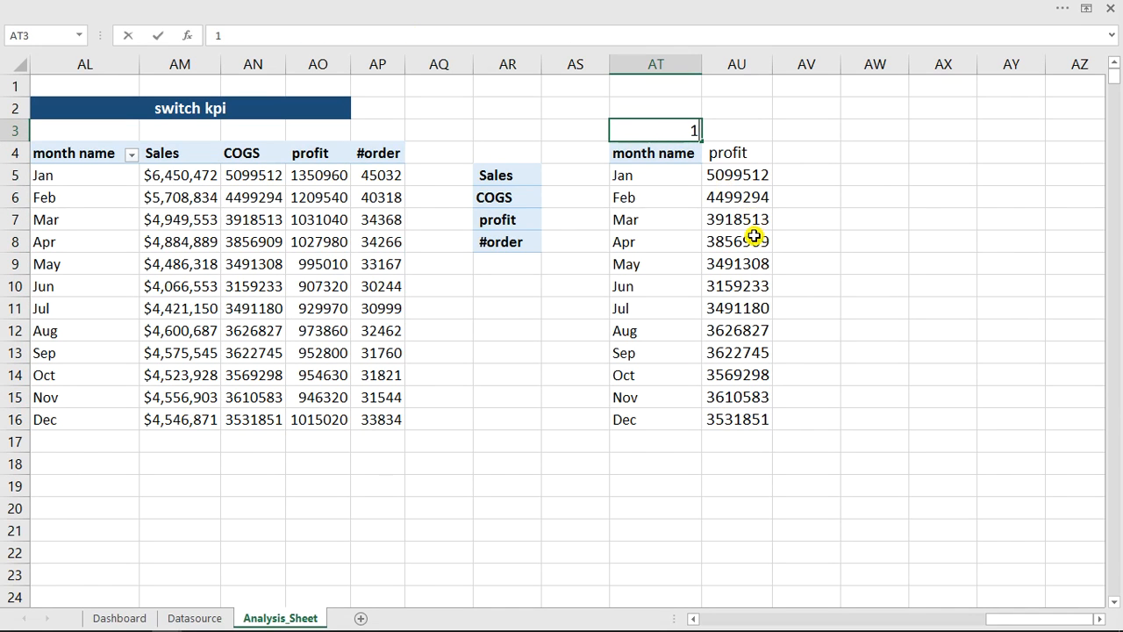
key("Return")
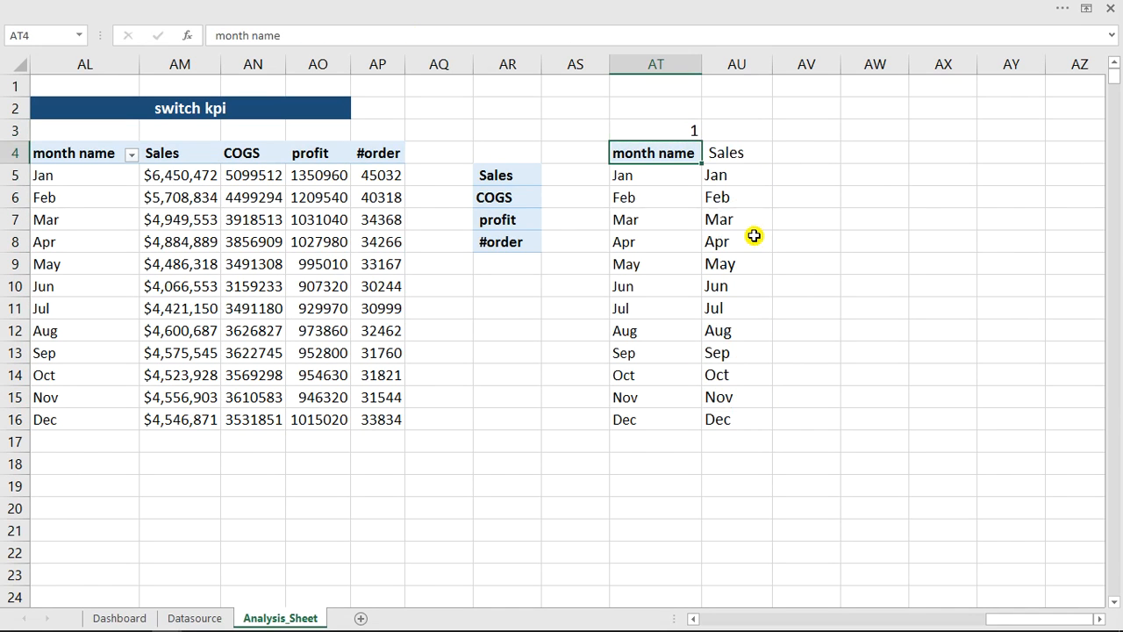
- Correct the column MATCH lookup array in AU5's INDEX formula to the absolute range $AL$4:$AP$4, including the month name header
double_click(729, 174)
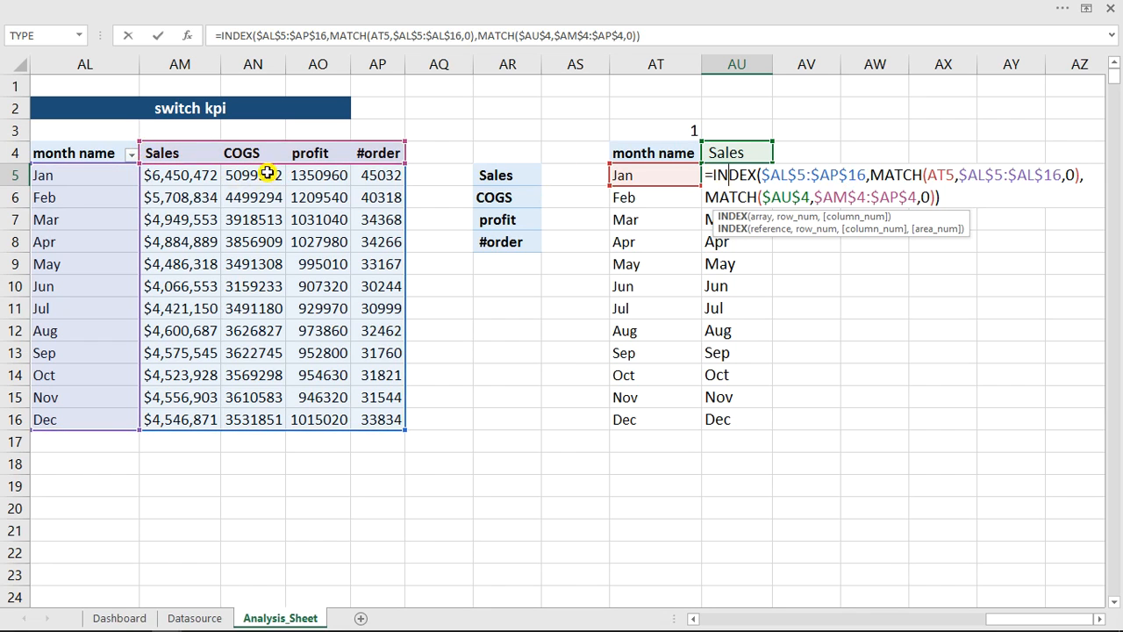
left_click(849, 197)
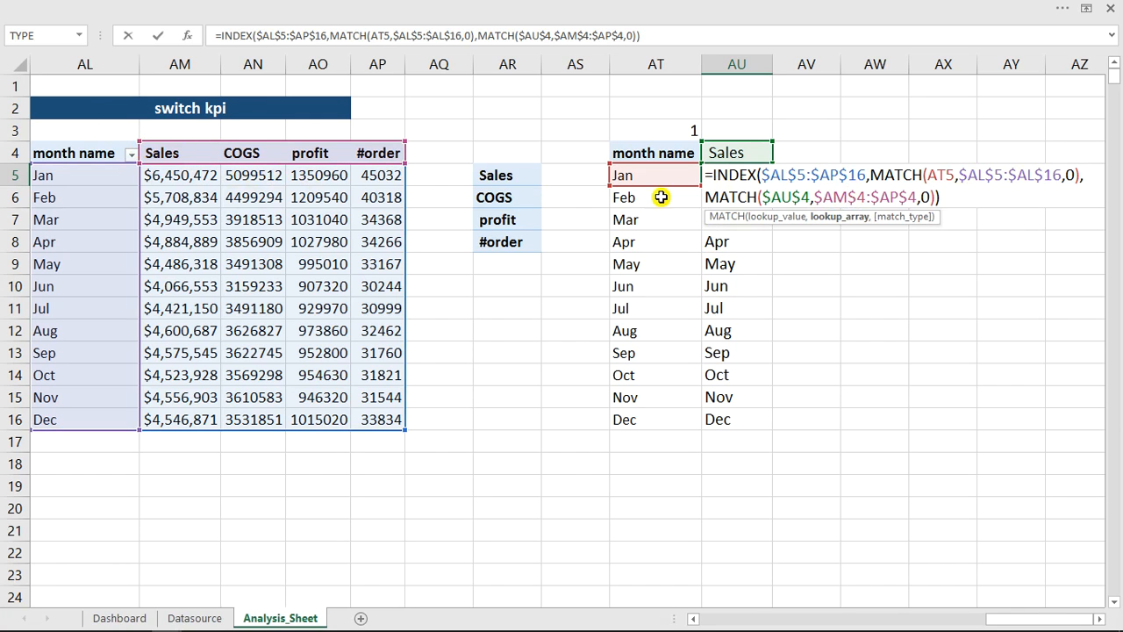
left_click_drag(909, 198, 813, 198)
left_click_drag(43, 152, 382, 154)
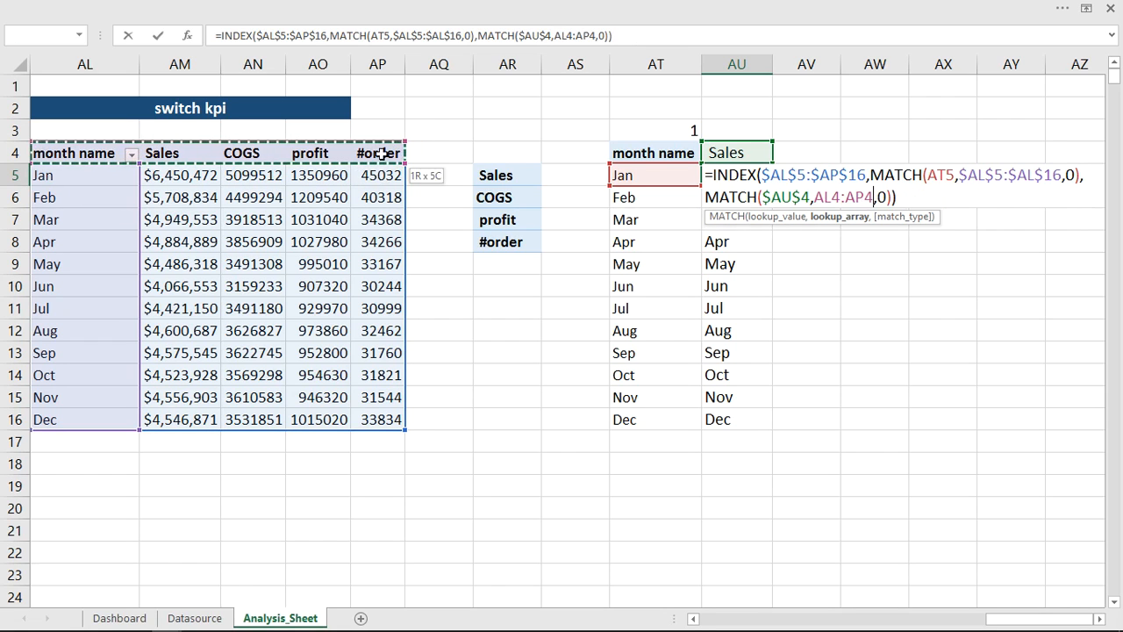
left_click(817, 198)
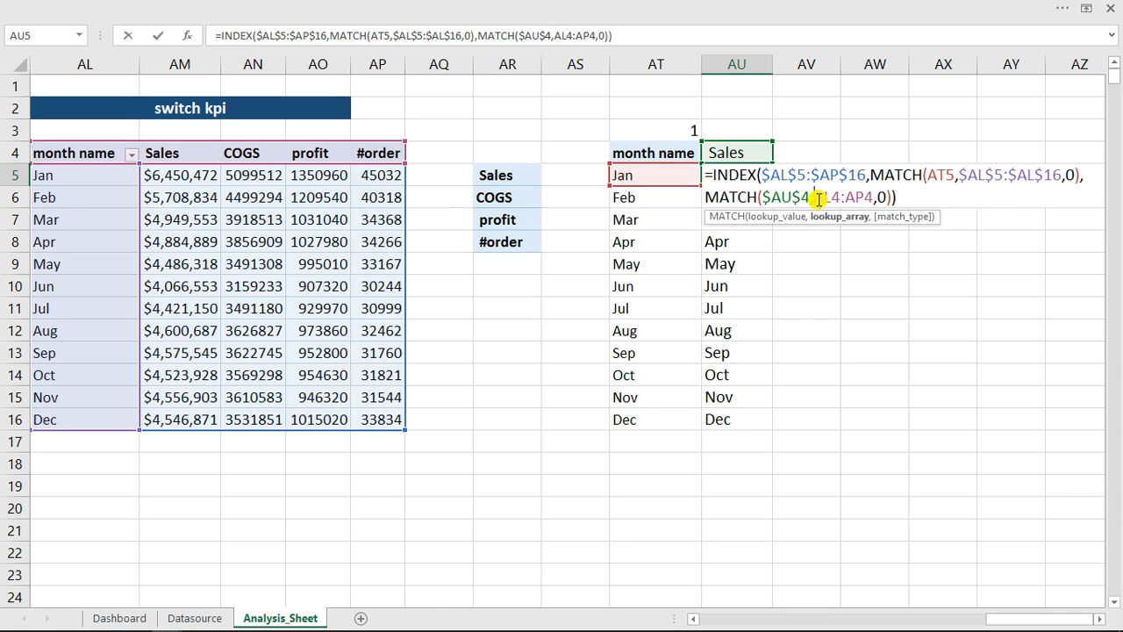
type("$")
type("$")
type("$")
type("$AL$")
key("Return")
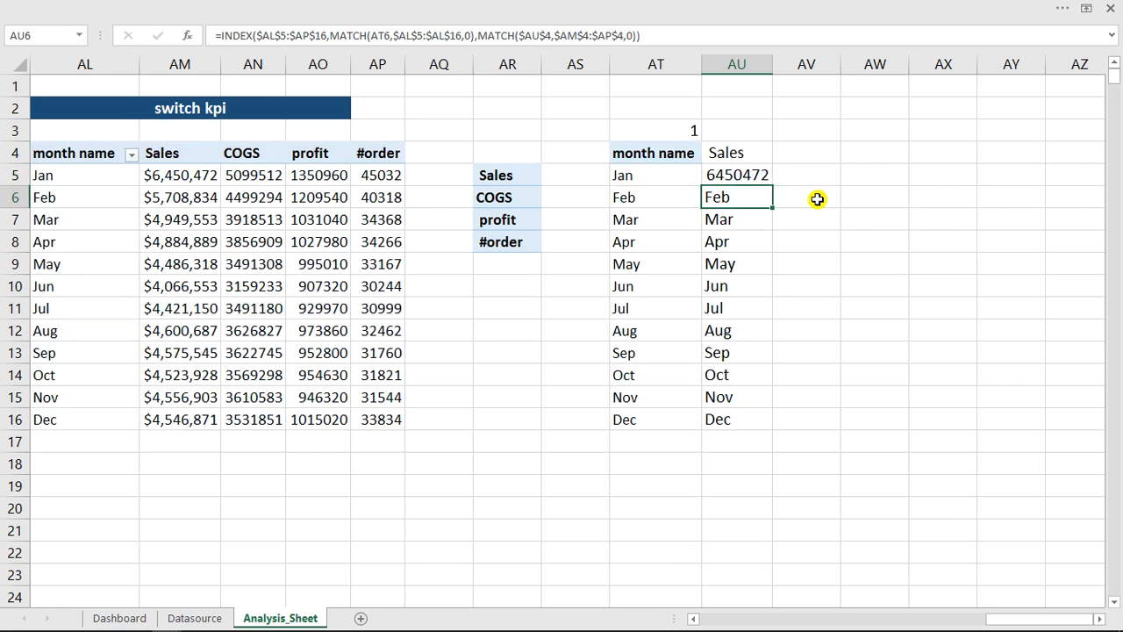
- Fill AU5's corrected formula down to the Dec row, AU16, and review its references without changing them
left_click(759, 172)
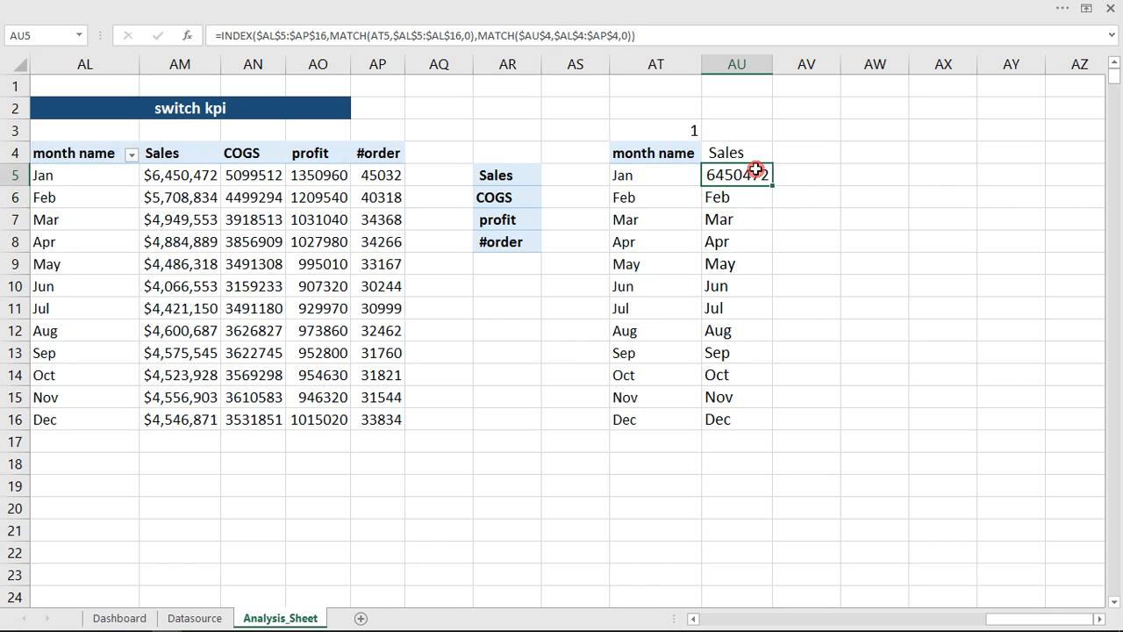
double_click(771, 185)
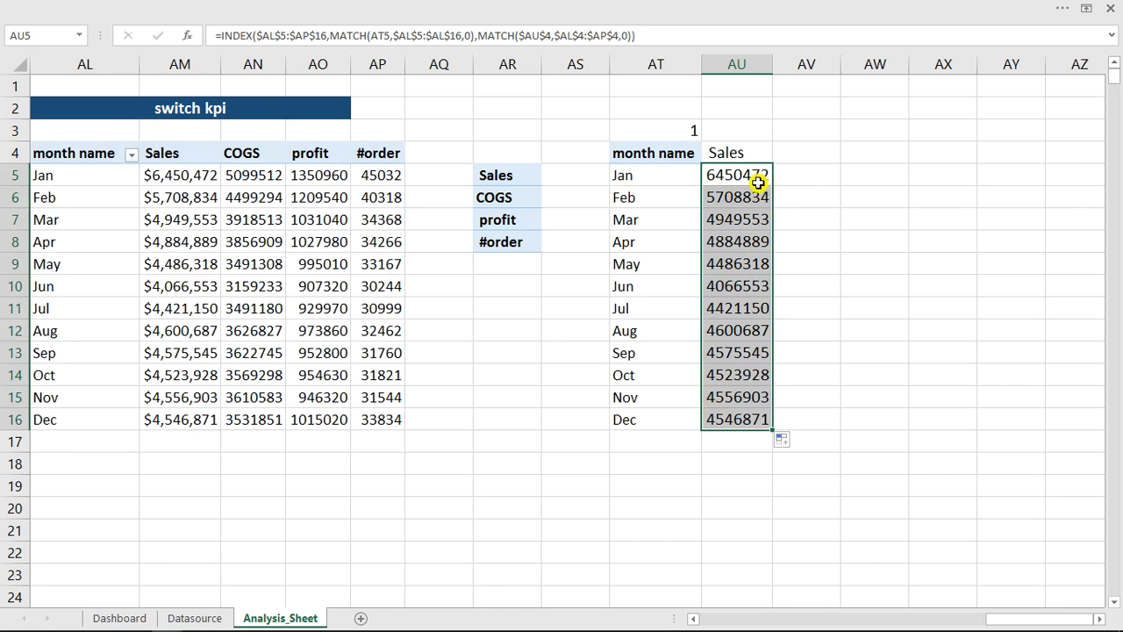
double_click(742, 176)
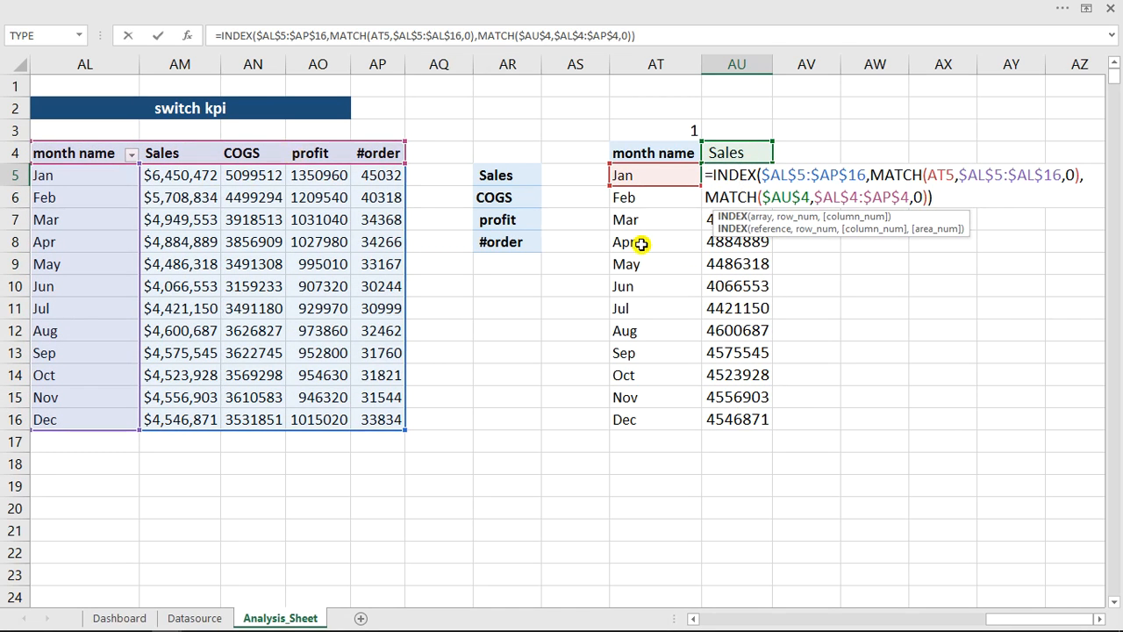
key("Escape")
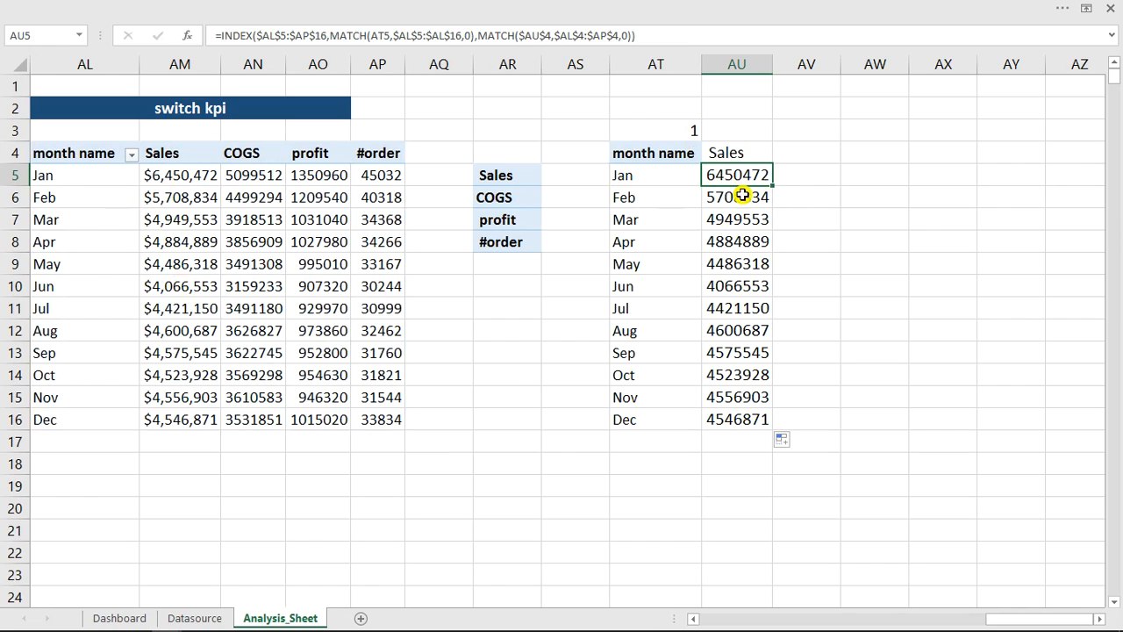
- Set the linked cell AT3 to 4 and compare the monthly values with the pivot table's #order column
left_click(678, 131)
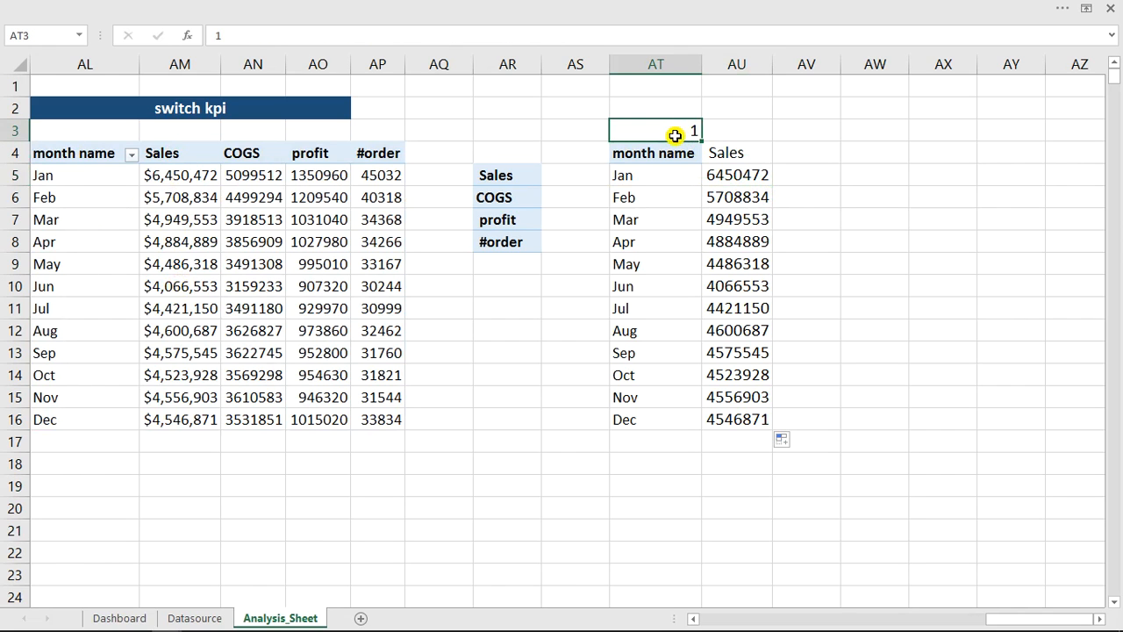
type("4")
left_click(689, 176)
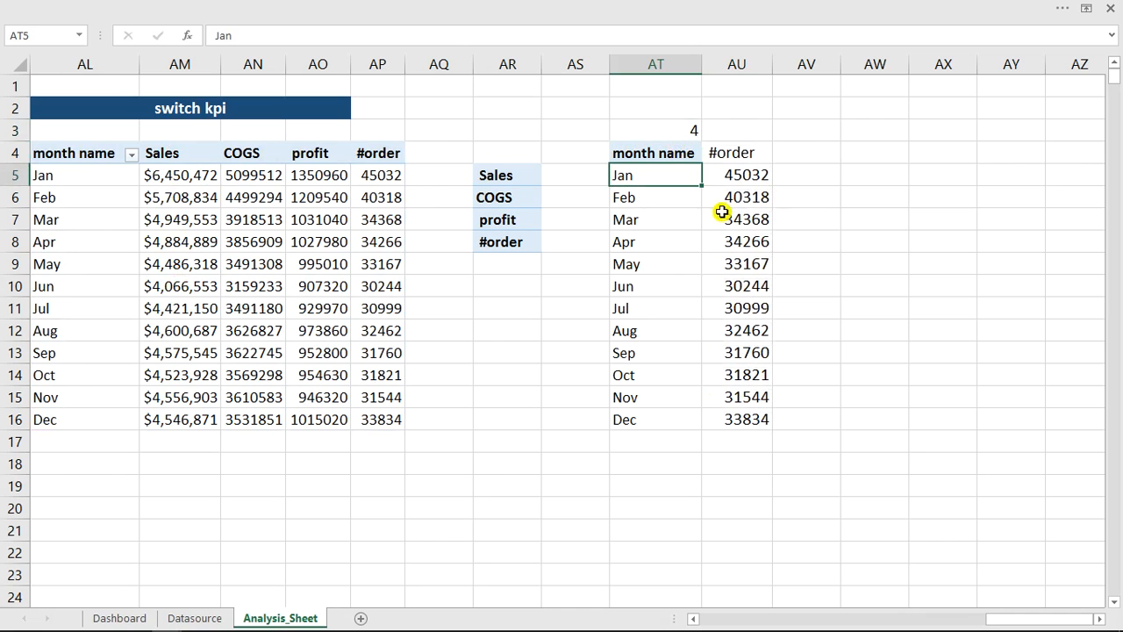
left_click_drag(387, 176, 382, 419)
left_click(378, 152)
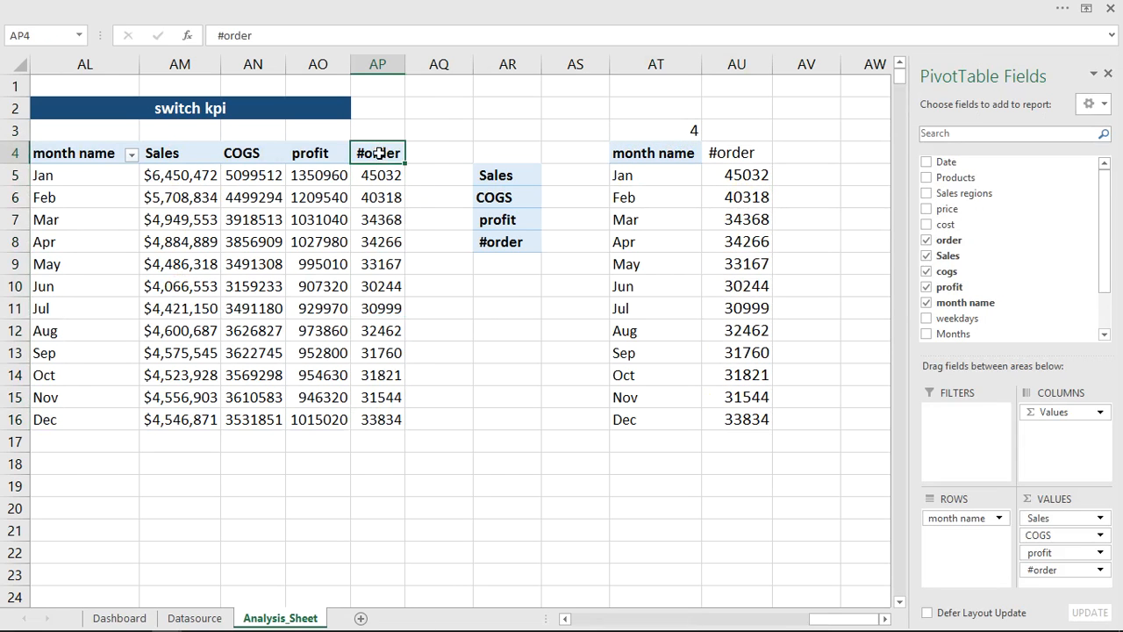
left_click(724, 152)
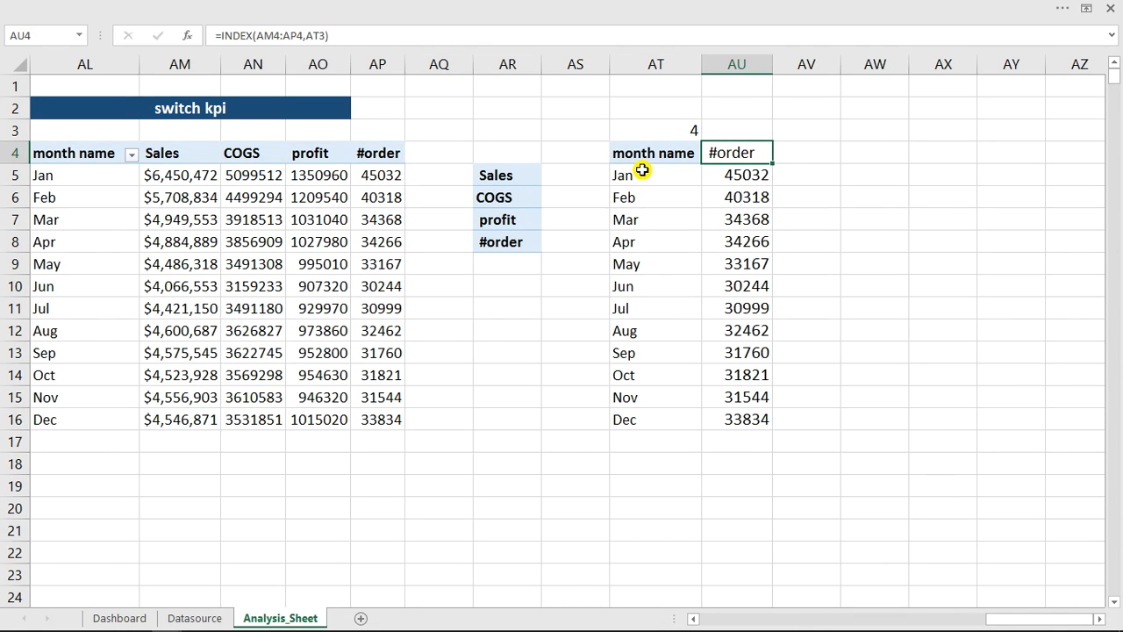
- Format the monthly KPI values in AU5:AU16 as Number with 0 decimal places and a thousands separator
left_click_drag(623, 155, 748, 421)
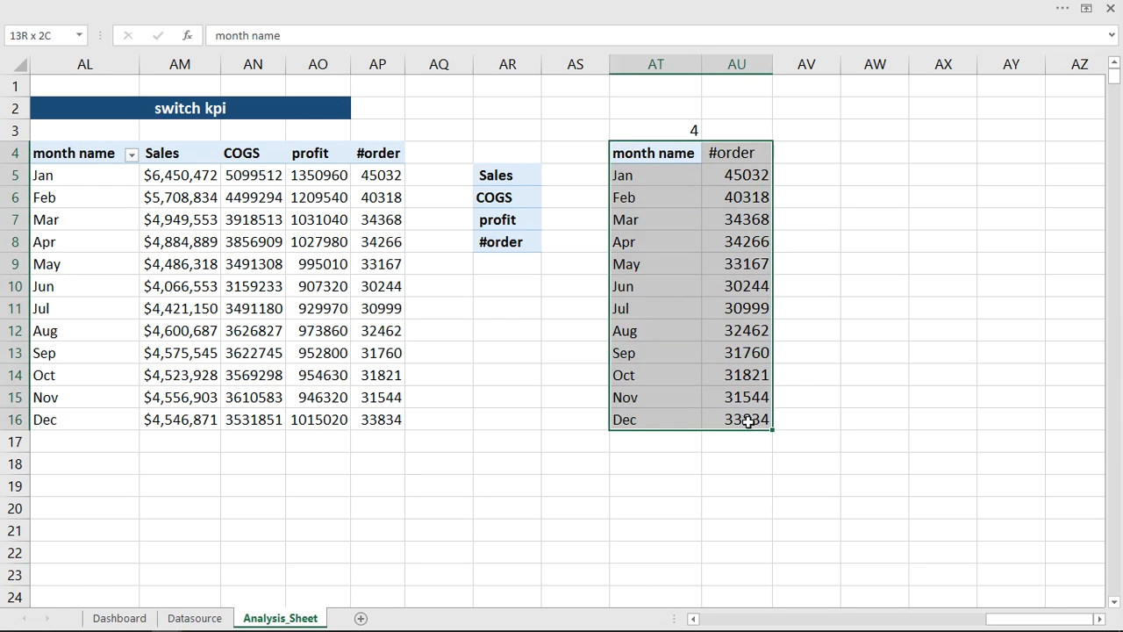
left_click_drag(743, 180, 738, 423)
key("ctrl+1")
left_click(138, 119)
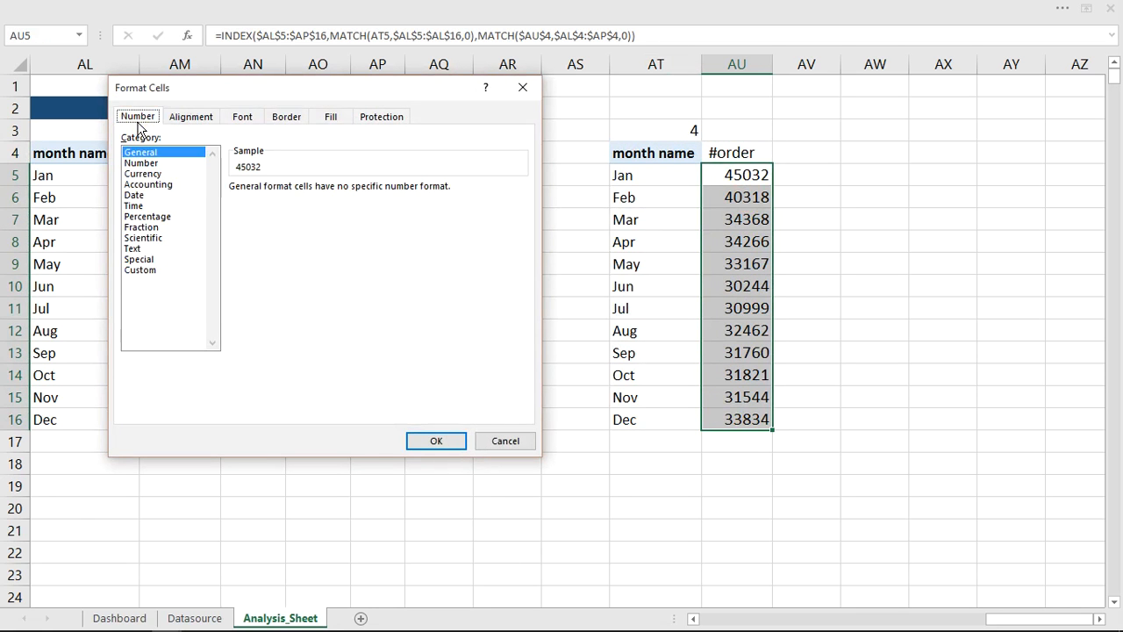
left_click(145, 174)
left_click(142, 163)
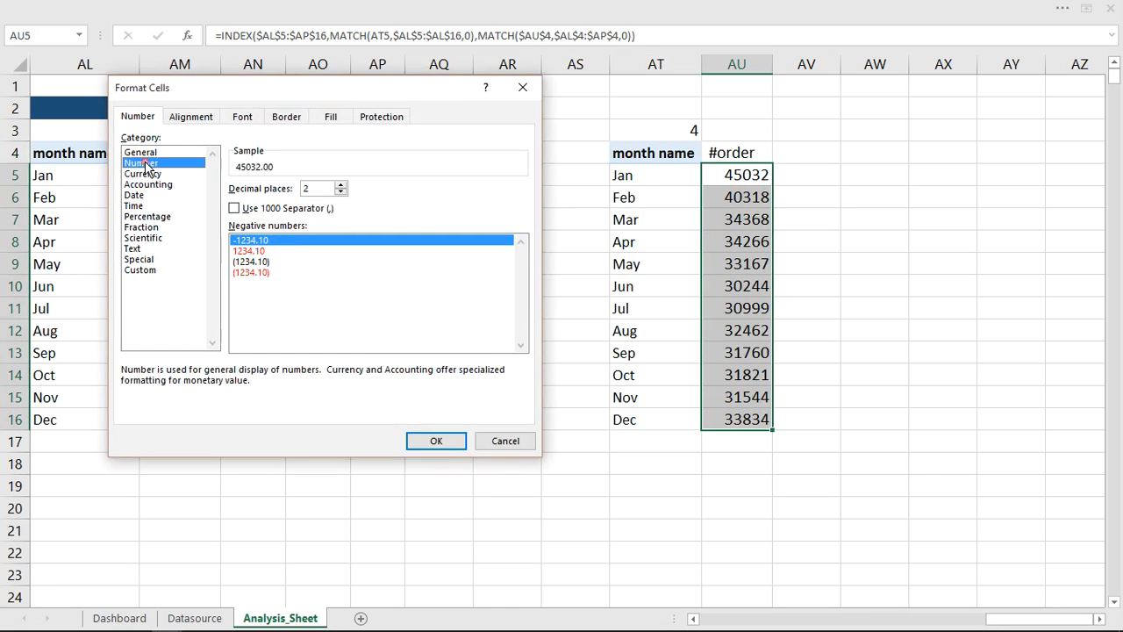
left_click(341, 192)
left_click(341, 192)
left_click(234, 208)
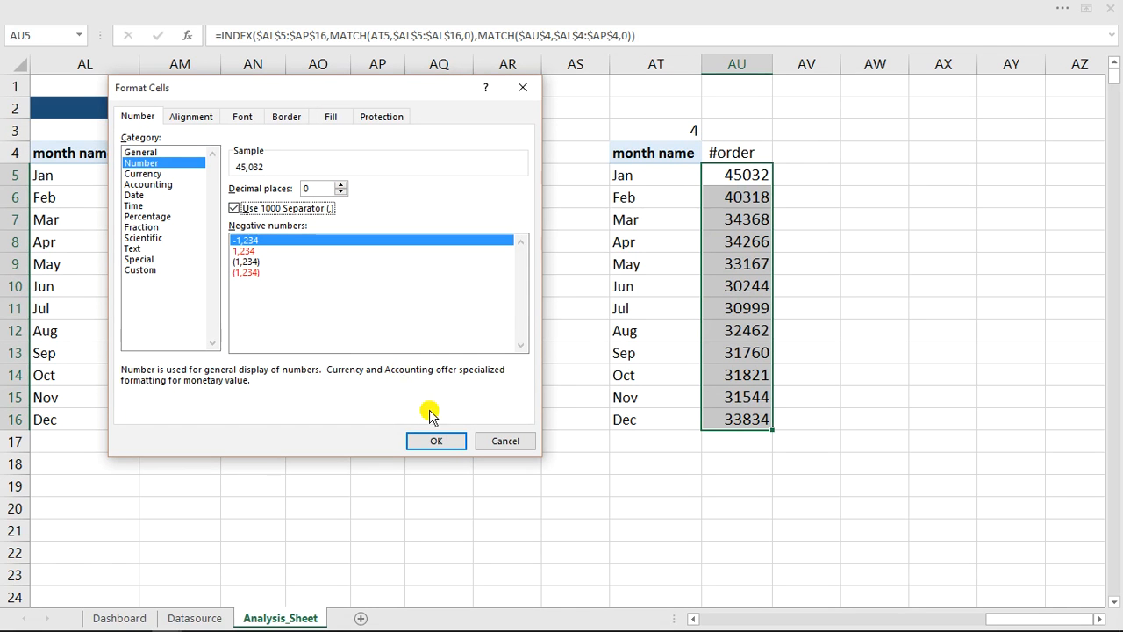
left_click(436, 441)
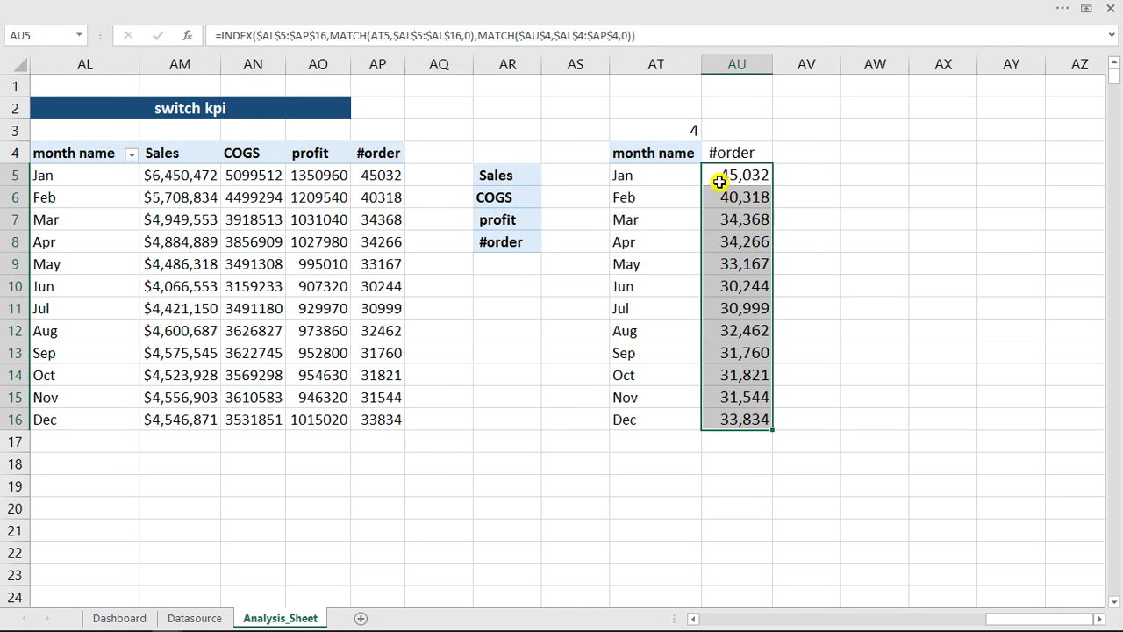
- Rename the pivot value fields Sales and COGS as ($) Sales and ($) COGS
double_click(172, 157)
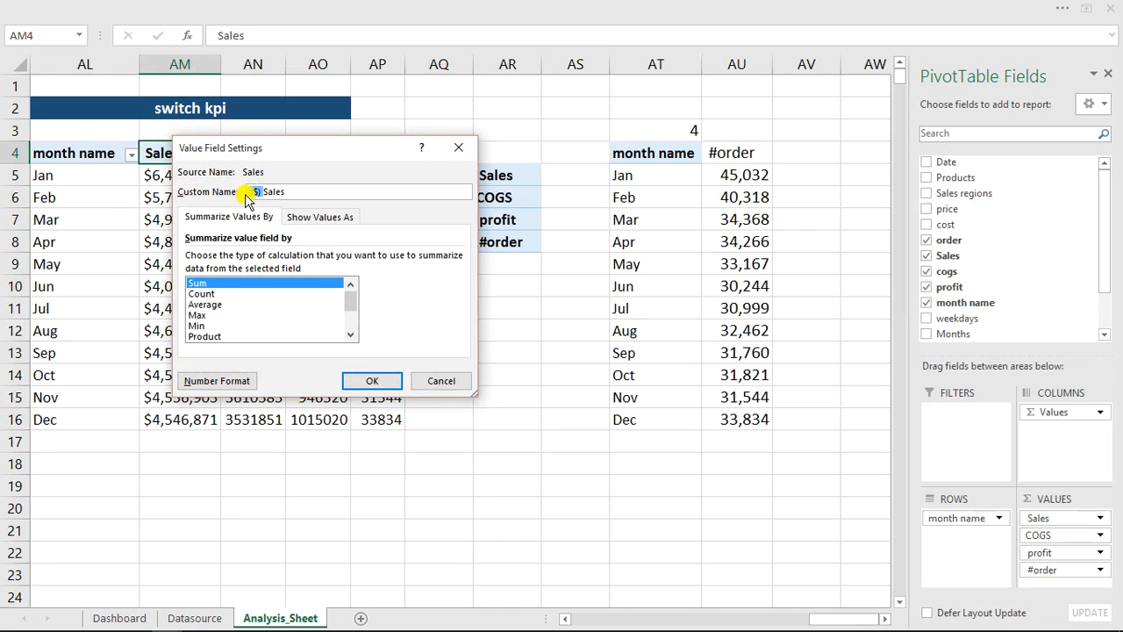
left_click(370, 380)
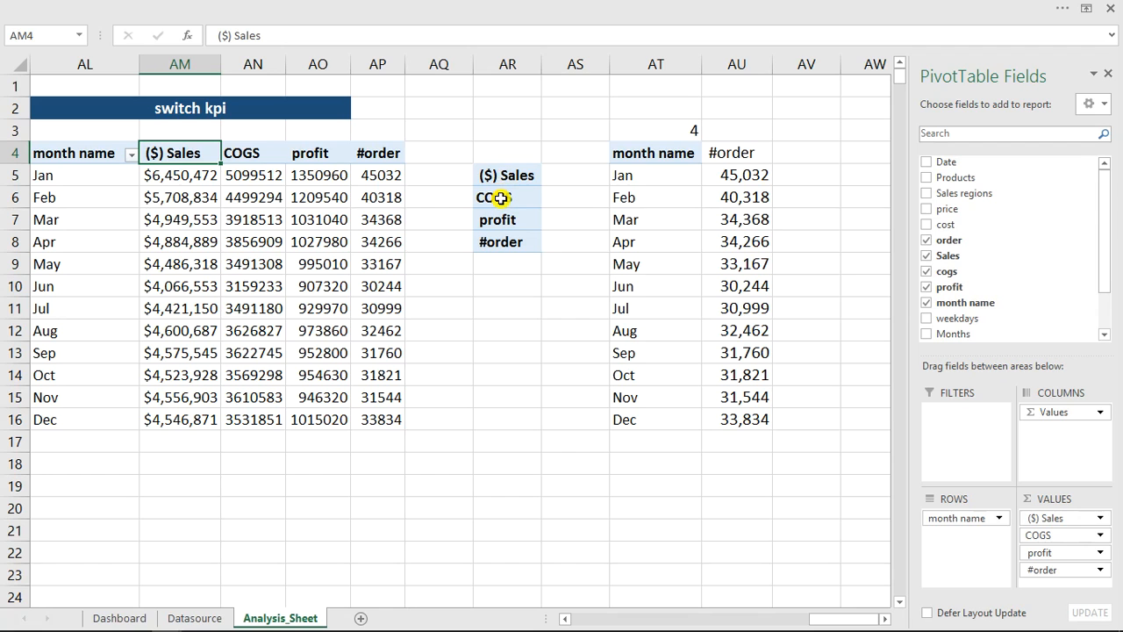
double_click(243, 154)
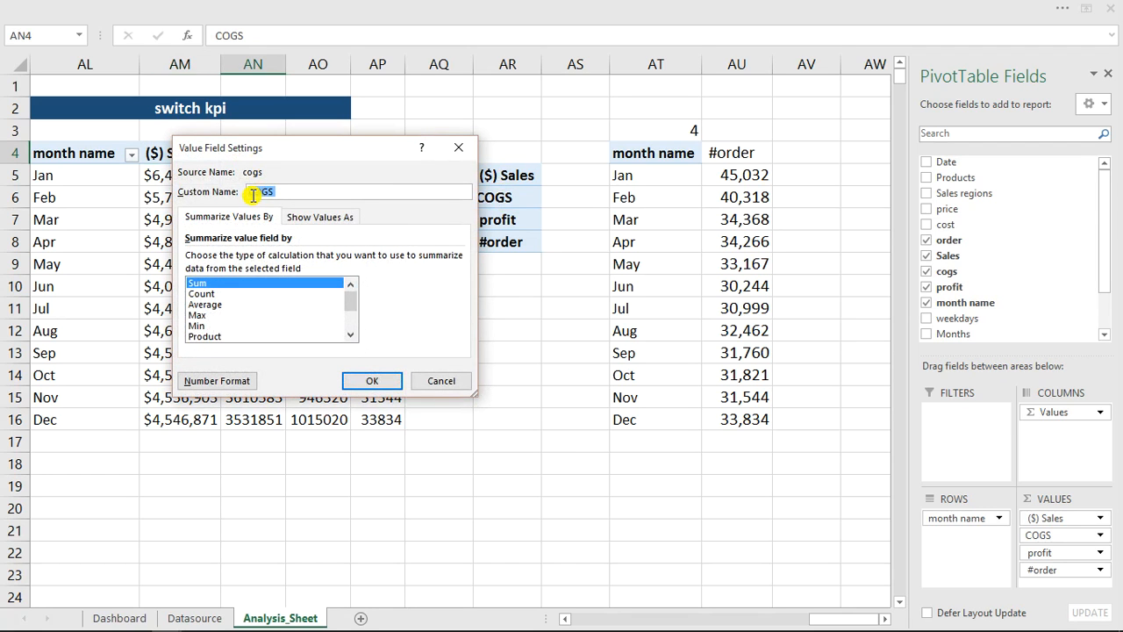
type("($)")
left_click(371, 381)
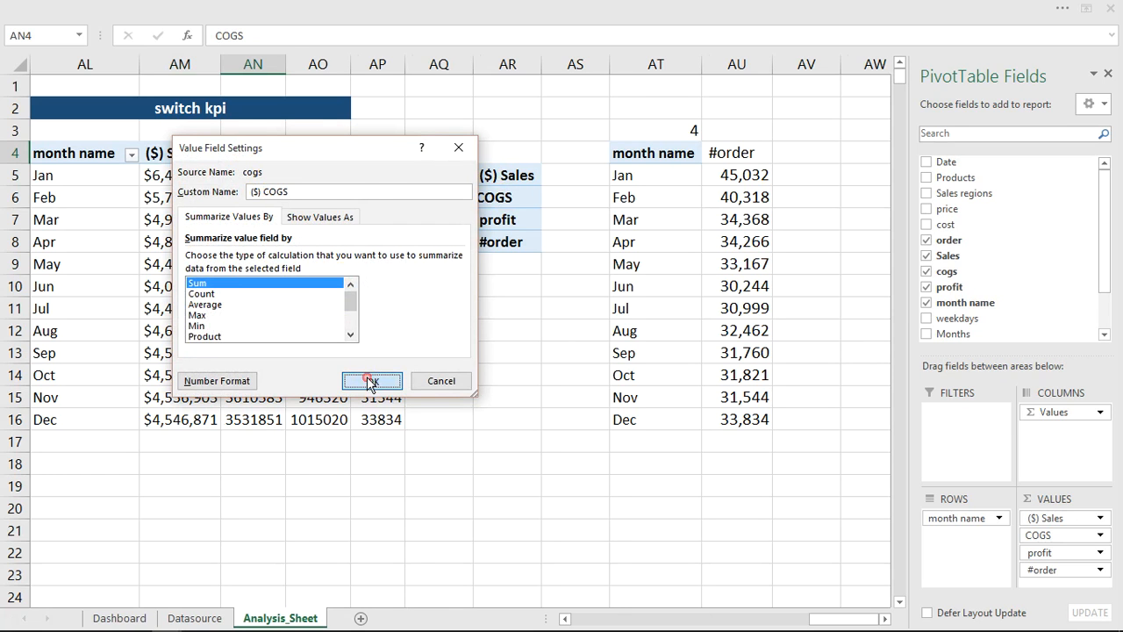
left_click(504, 219)
double_click(503, 219)
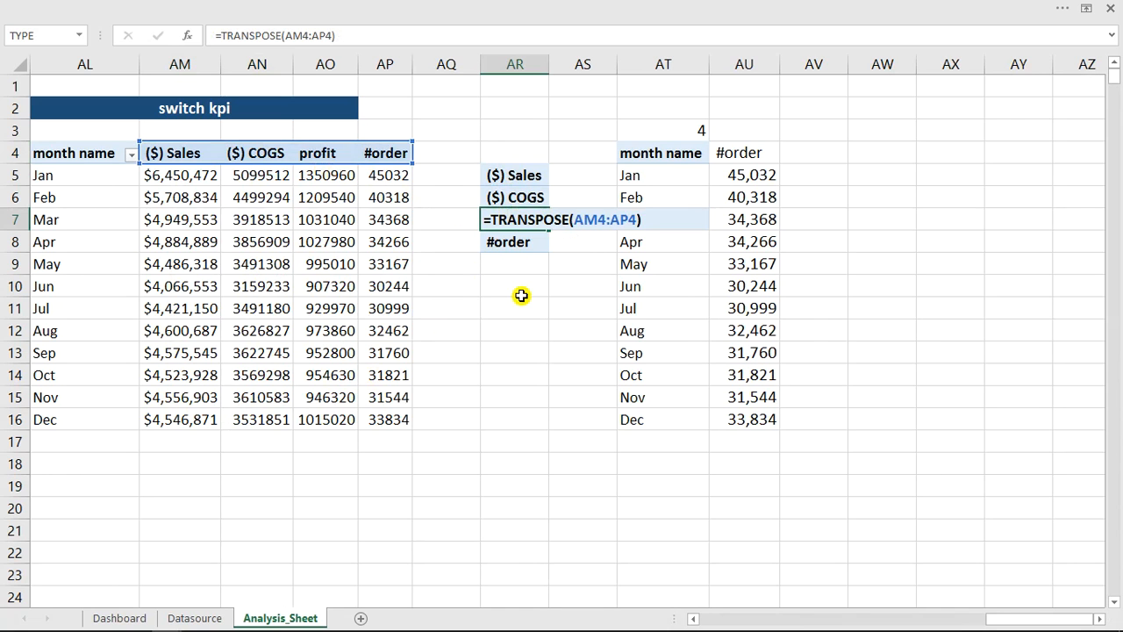
key("ctrl+shift+Return")
- Rename the pivot value field profit as ($) profit
left_click(313, 156)
double_click(313, 156)
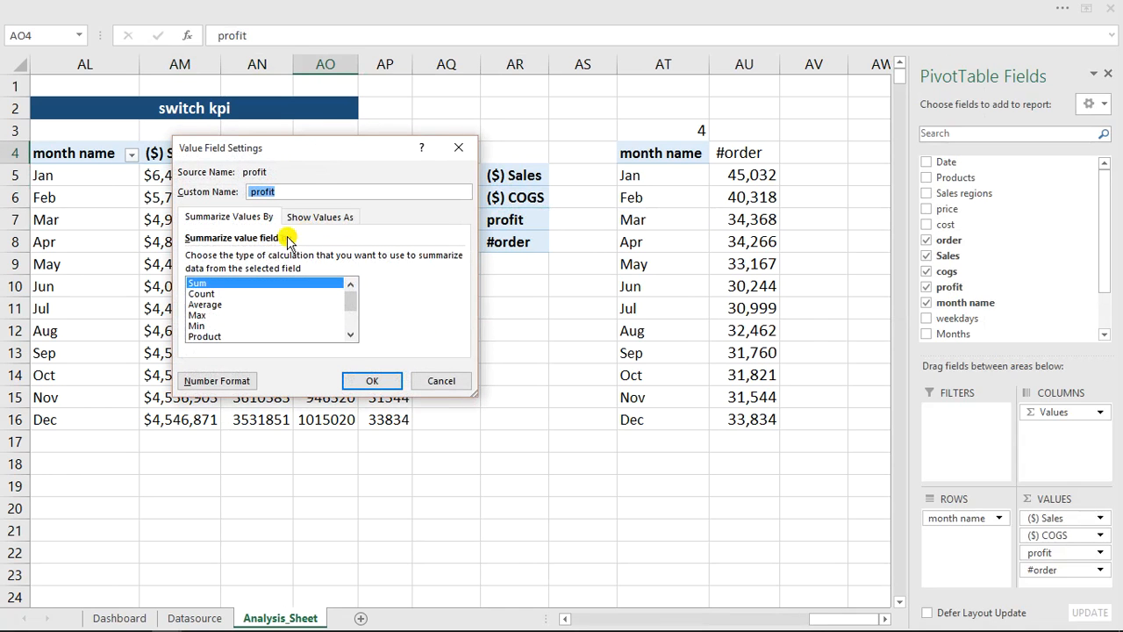
type("($)")
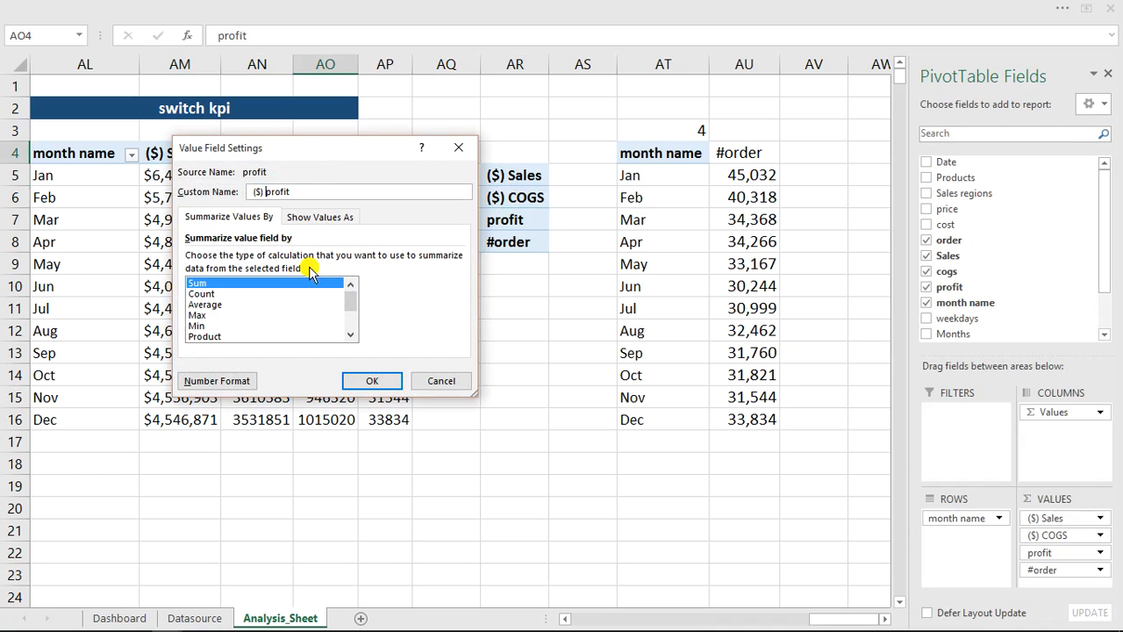
left_click(375, 380)
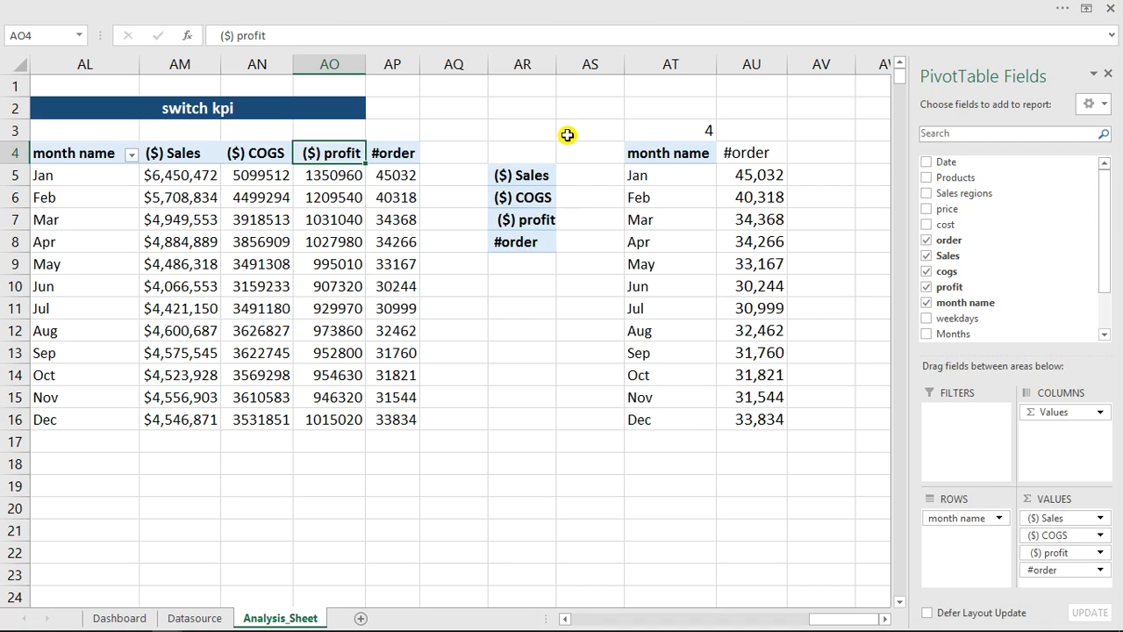
left_click(570, 302)
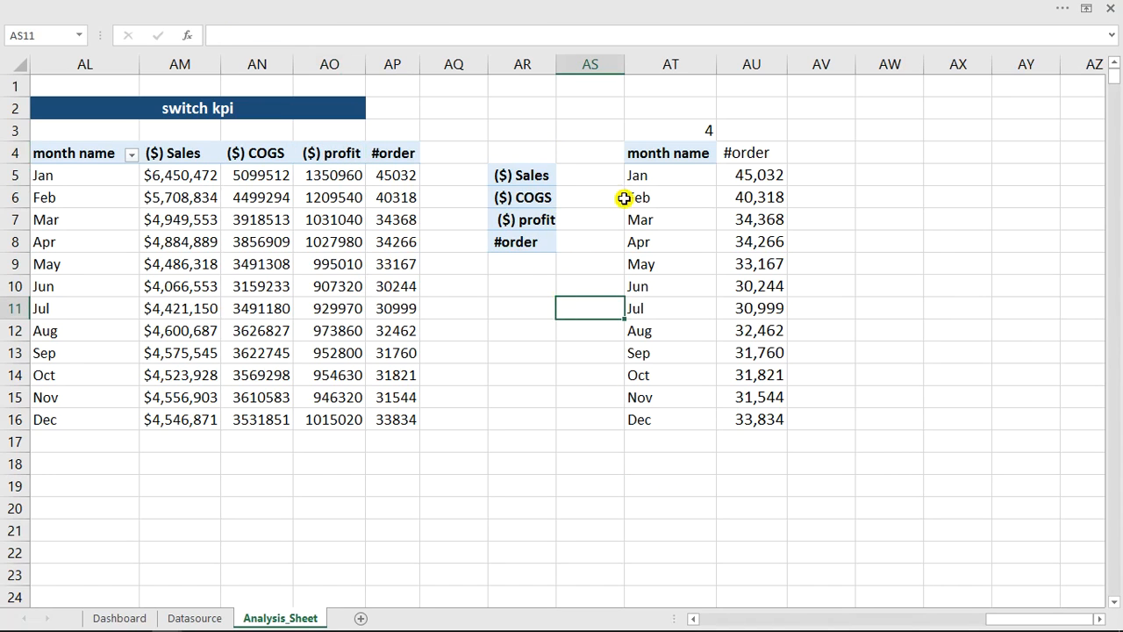
- Set the linked cell AT3 to 3 and fit column AU to its contents
left_click(694, 132)
type("3")
left_click(733, 375)
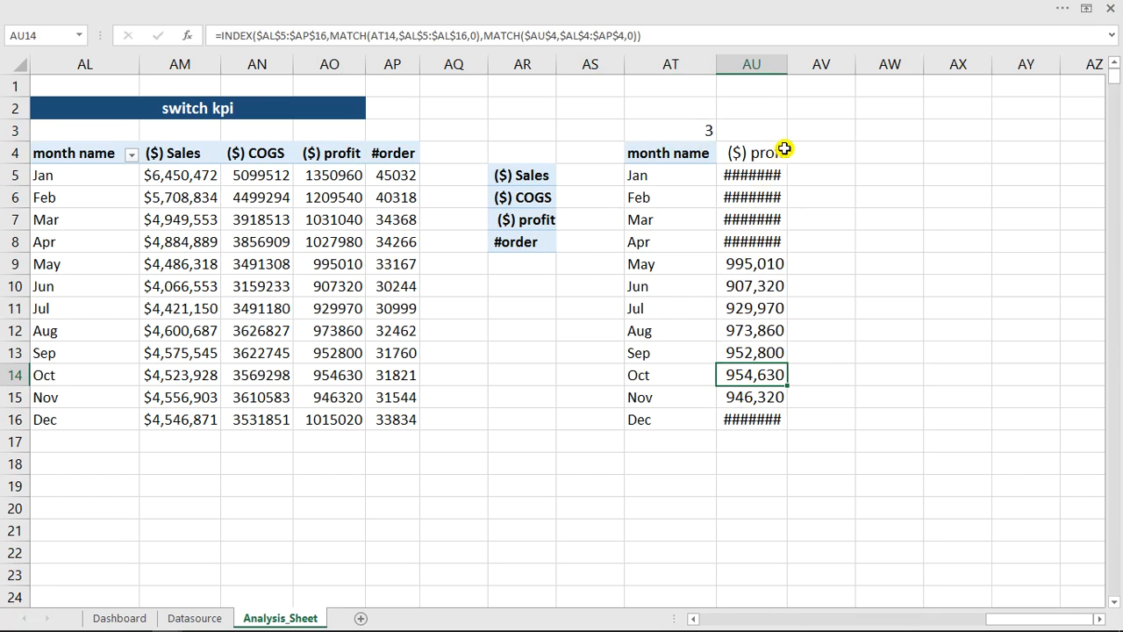
double_click(782, 67)
- Insert a 2-D clustered column chart from the switchable monthly table AT4:AU16
left_click_drag(652, 153, 782, 424)
left_click(99, 7)
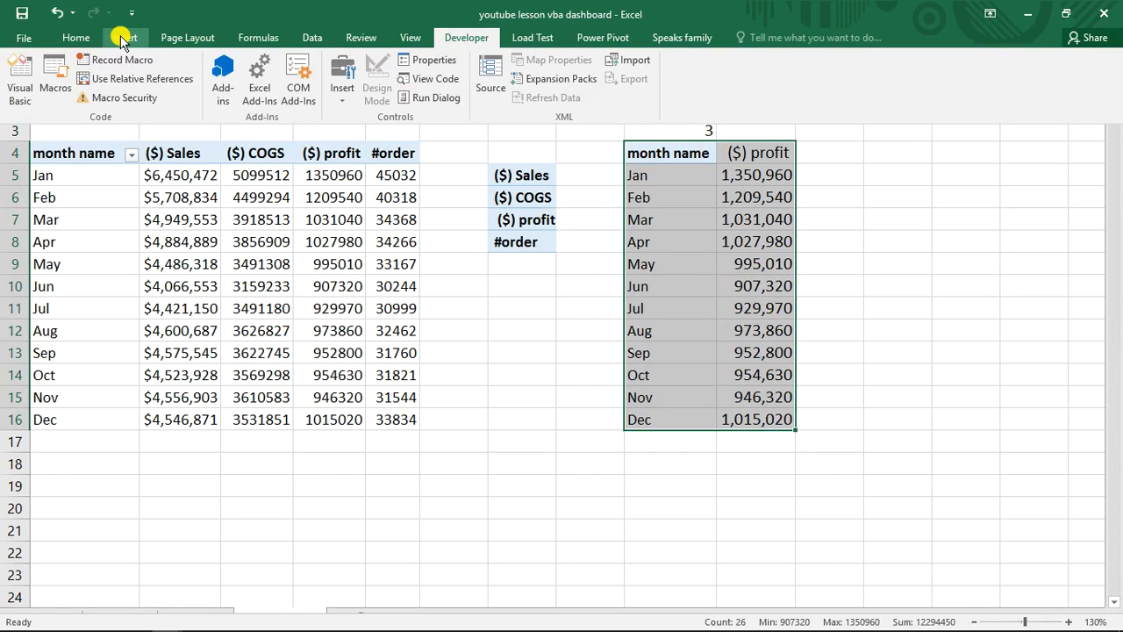
left_click(123, 39)
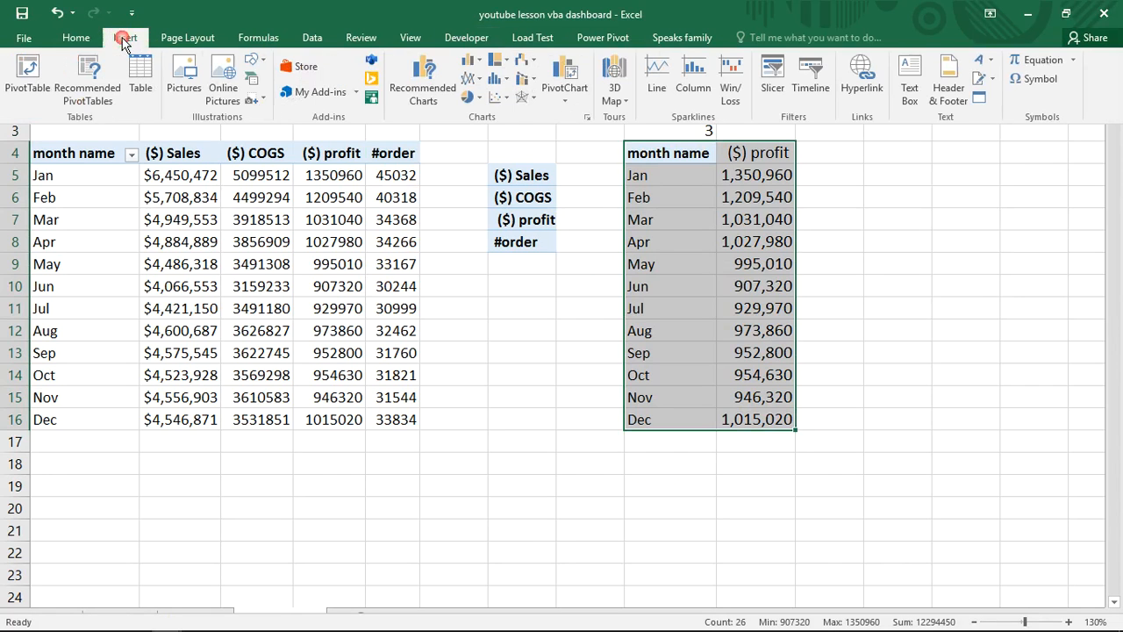
left_click(483, 63)
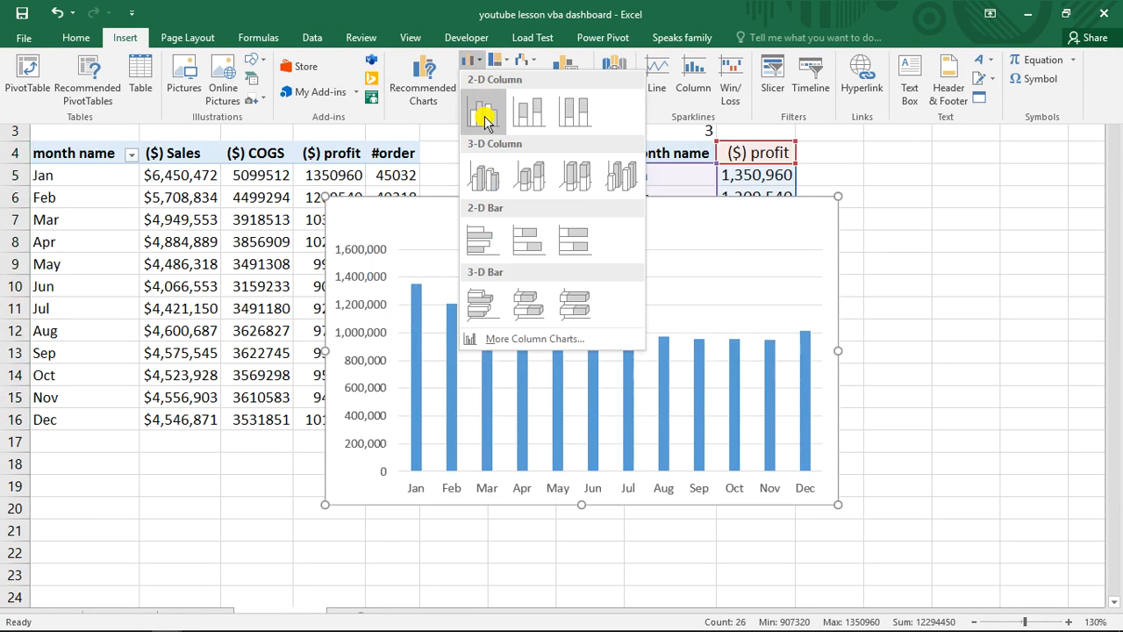
left_click(485, 123)
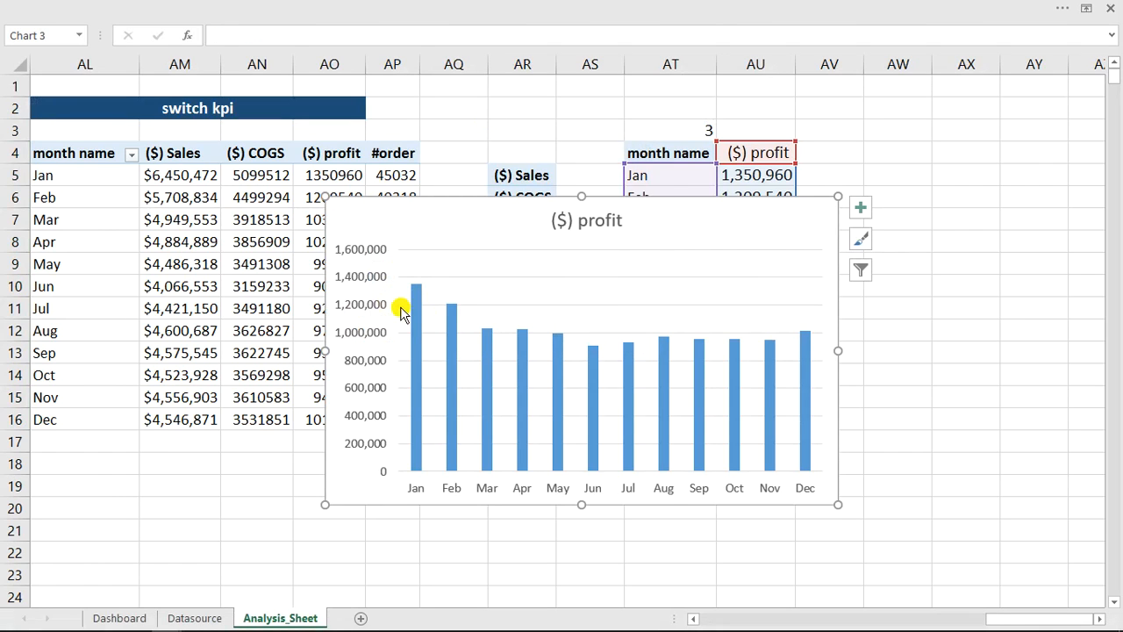
- Delete the title of the new column chart
left_click(587, 222)
left_click(590, 209)
left_click(596, 207)
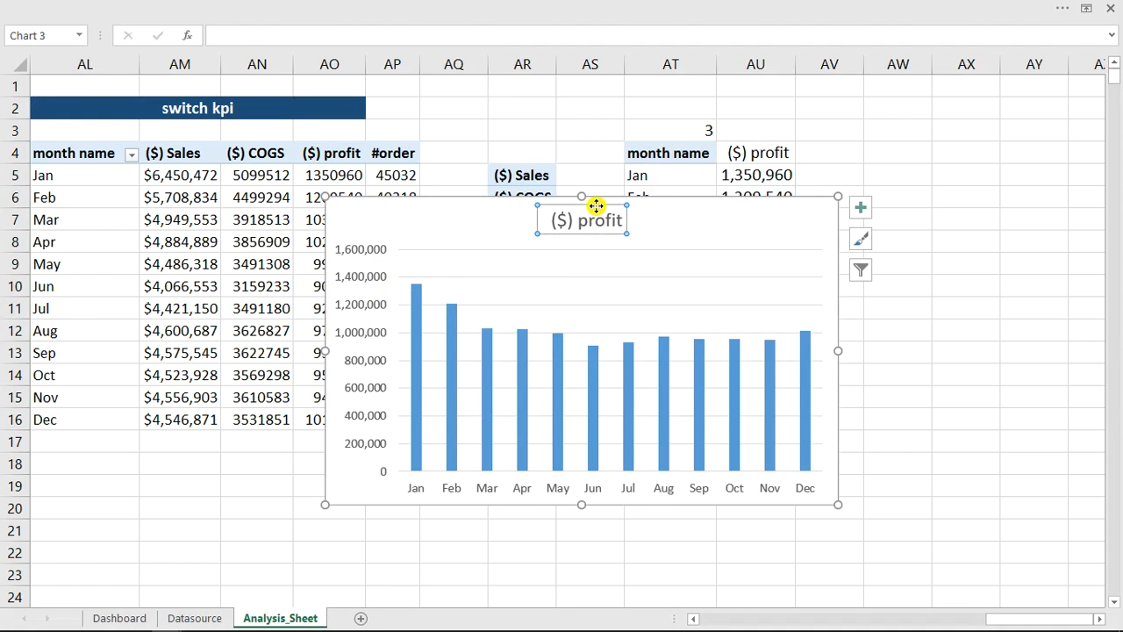
key("Delete")
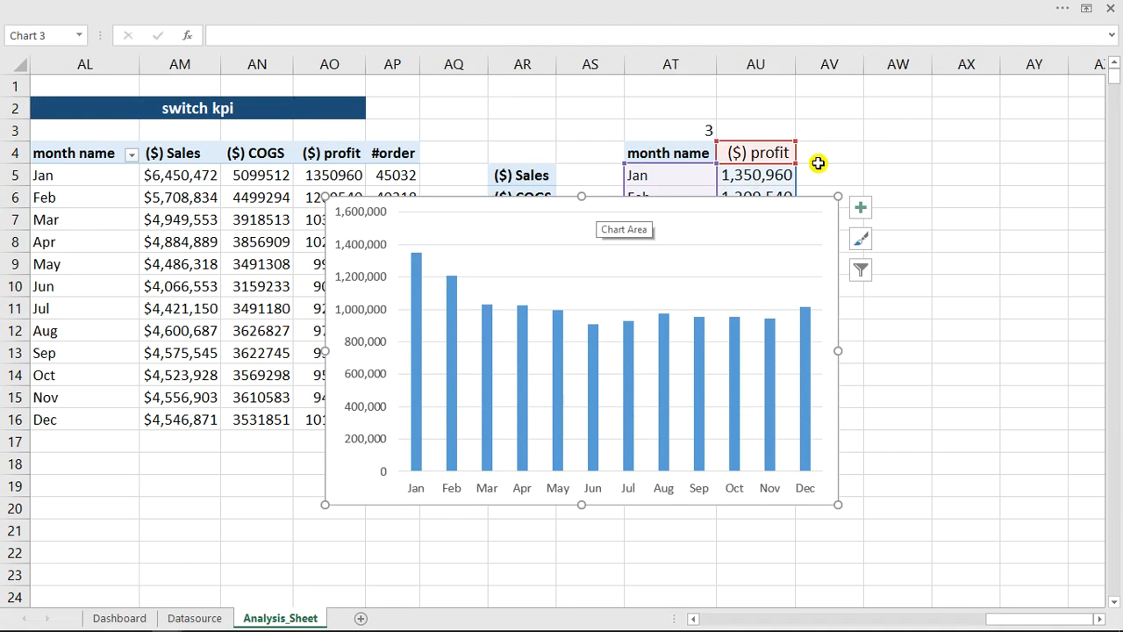
- Format the column chart's area with no fill and no border line
double_click(561, 201)
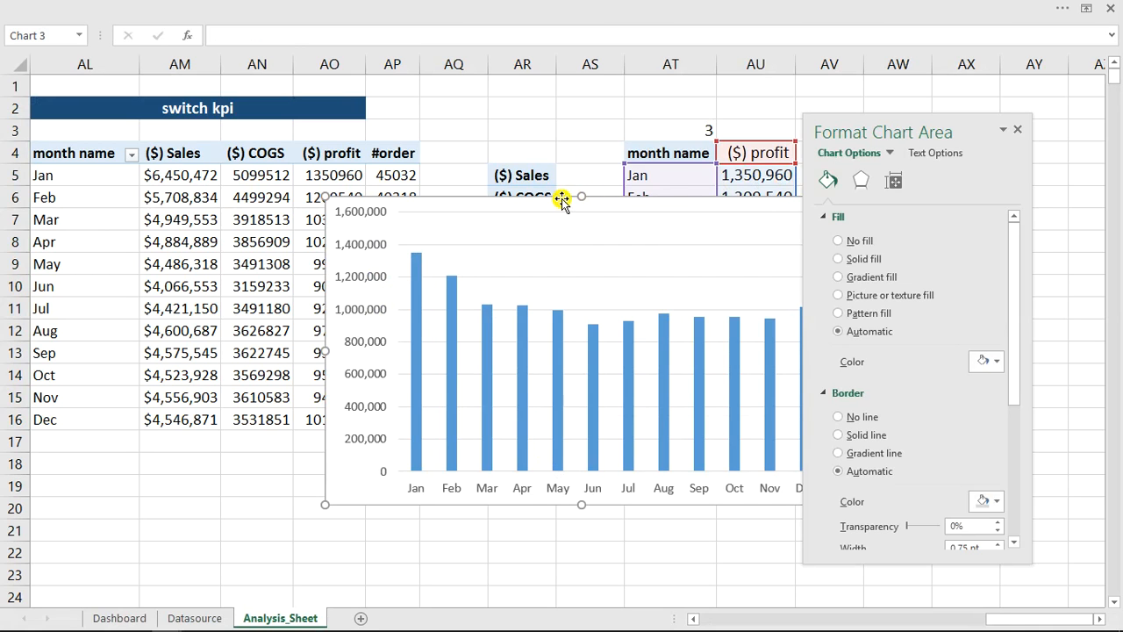
left_click(840, 242)
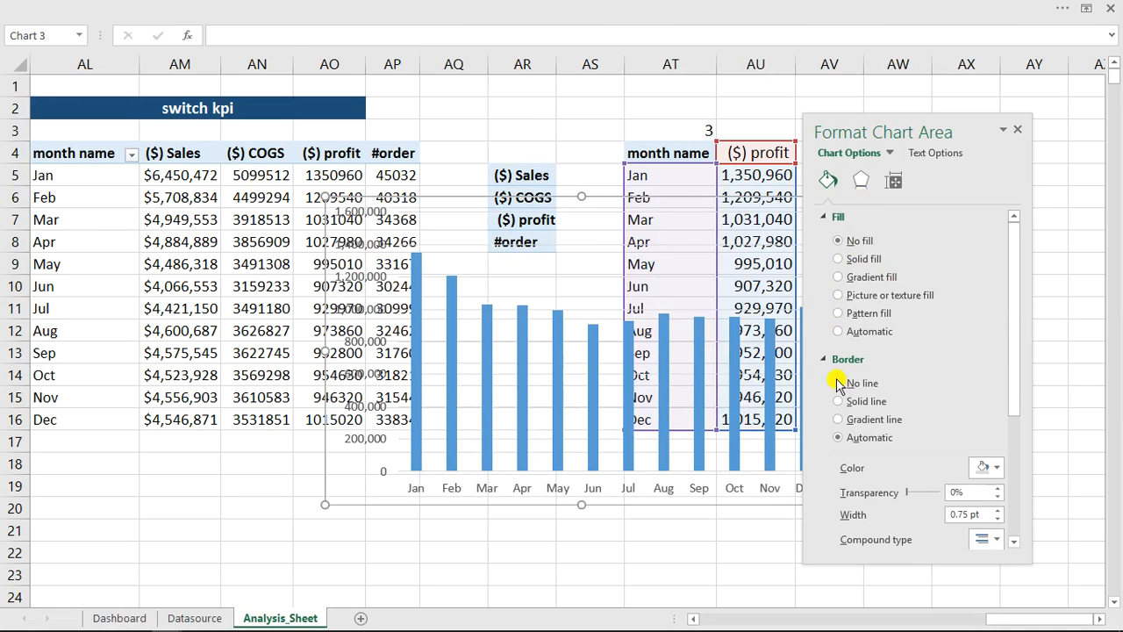
left_click(838, 384)
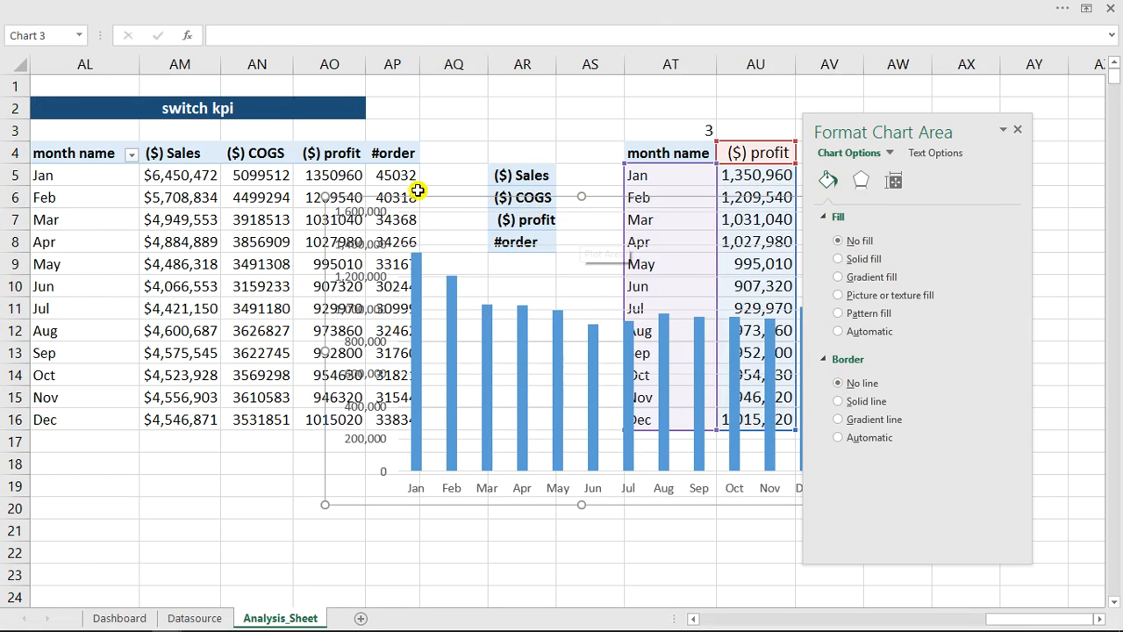
- Move the column chart from Analysis_Sheet to the Dashboard sheet by cutting and pasting it
left_click_drag(436, 197, 329, 221)
key("ctrl+x")
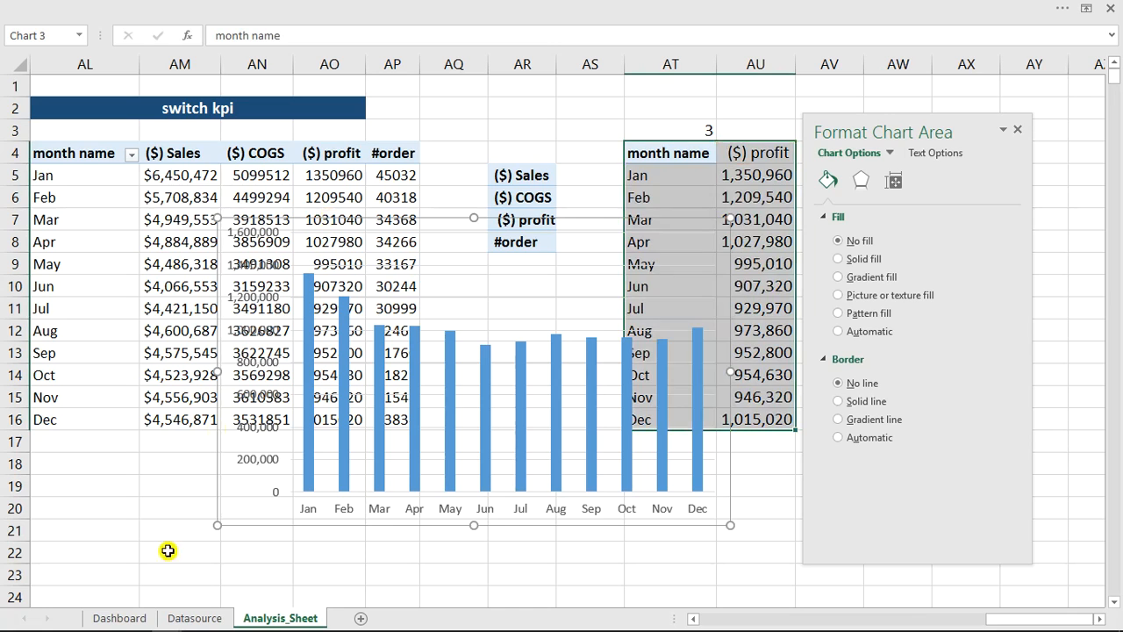
left_click(128, 619)
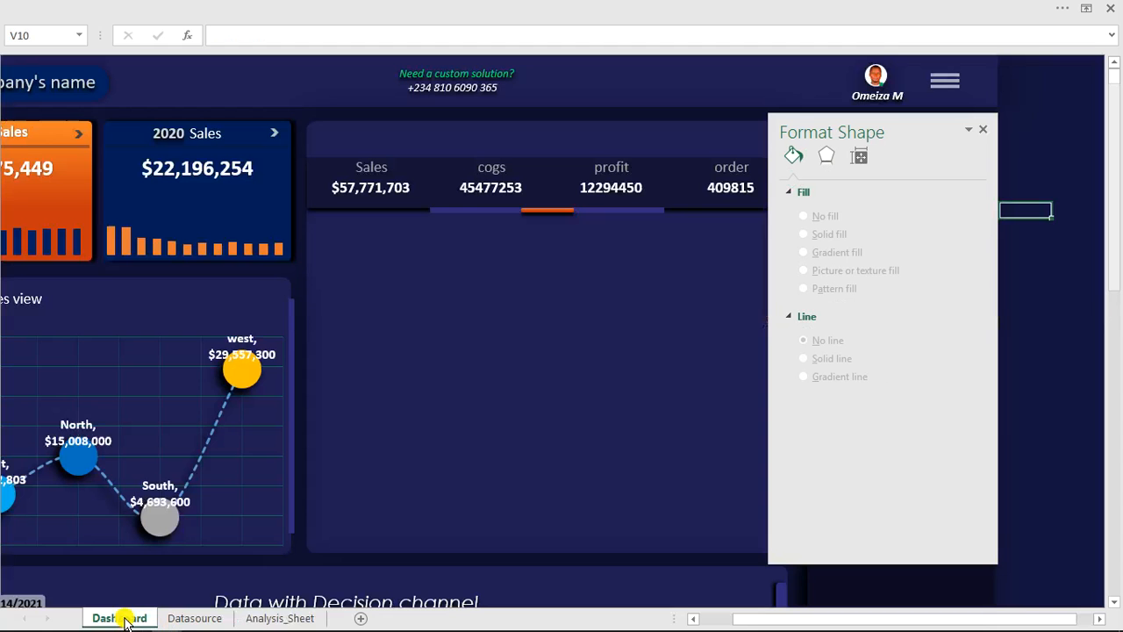
left_click(406, 268)
key("ctrl+v")
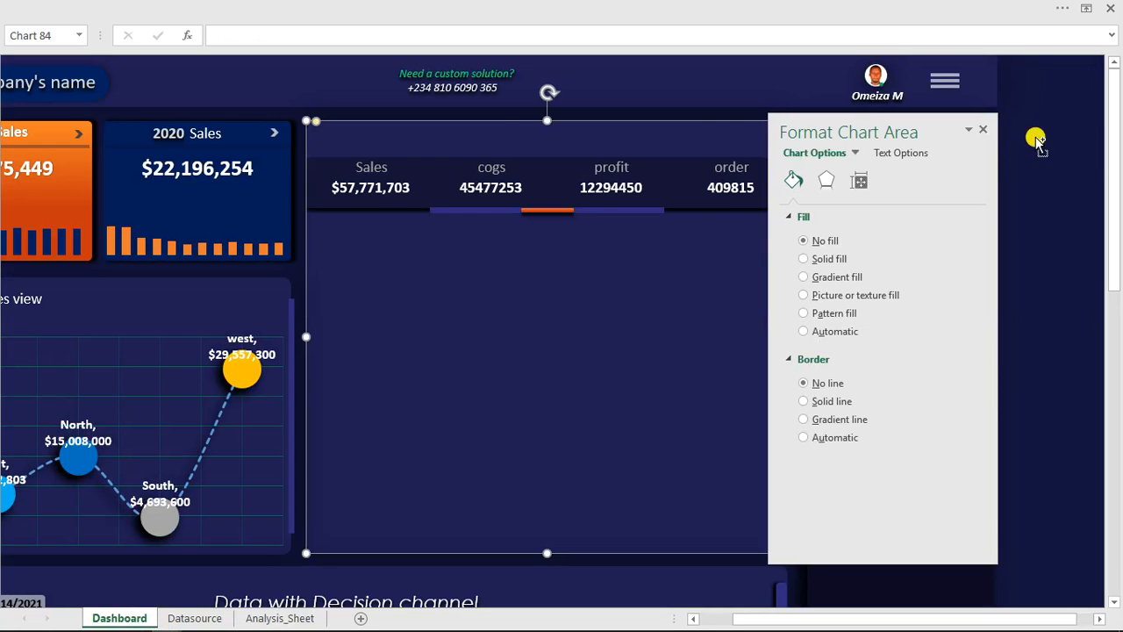
left_click(984, 130)
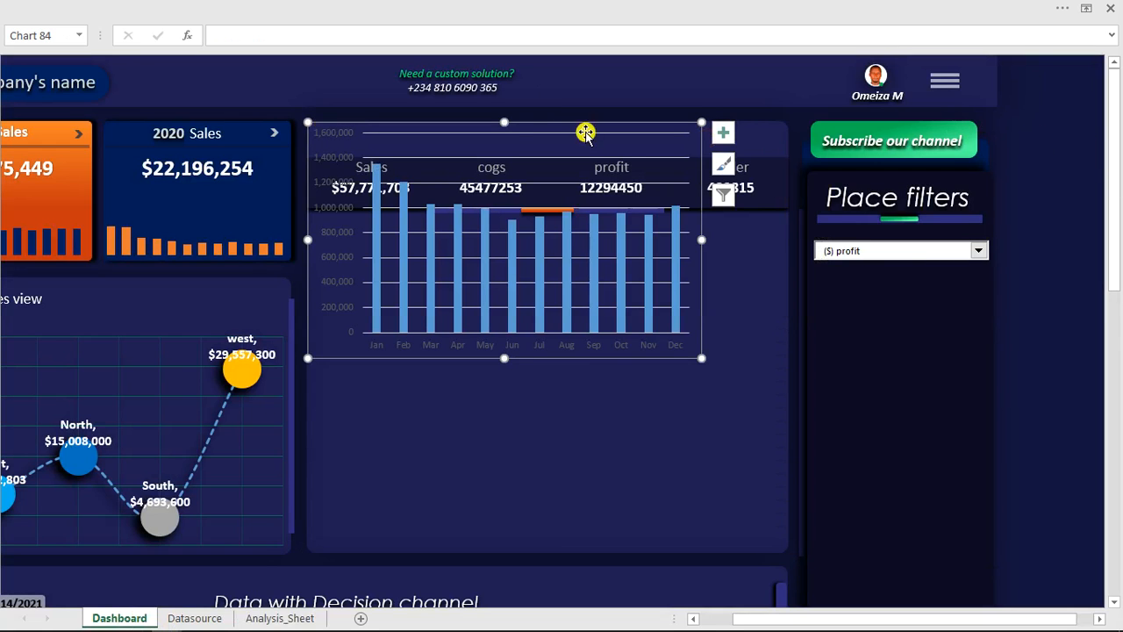
- Resize the pasted chart to span the panel's width beneath the KPI row, leaving a gap above it
left_click_drag(648, 358, 649, 548)
left_click_drag(706, 433, 784, 440)
left_click_drag(546, 314, 547, 301)
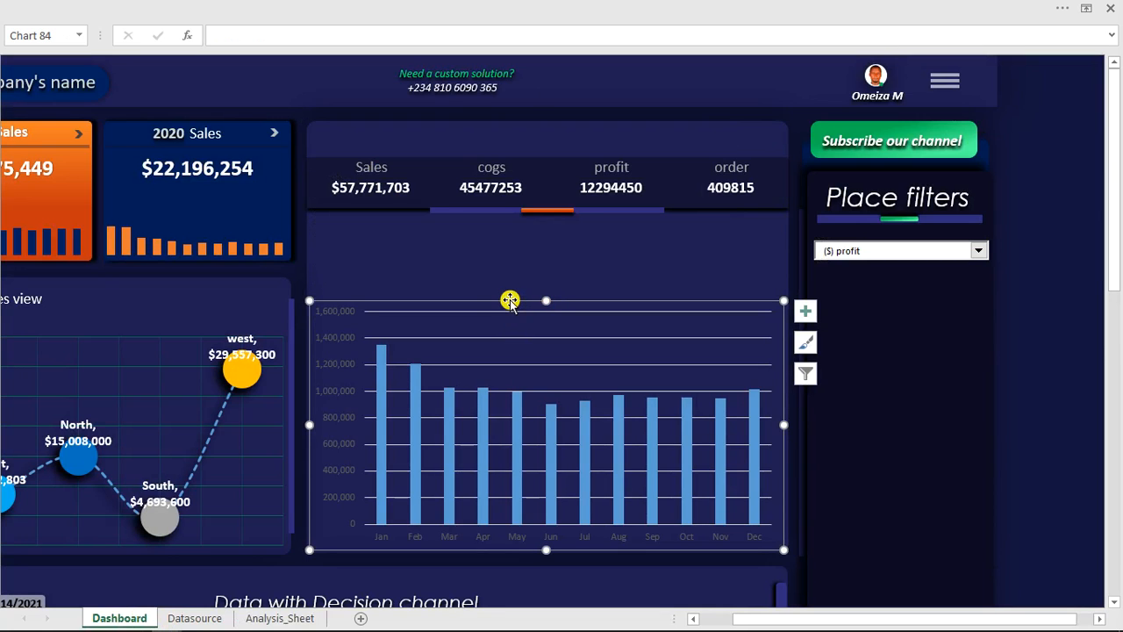
- Format the chart's major gridlines as solid green lines with 79% transparency
double_click(510, 300)
left_click(521, 337)
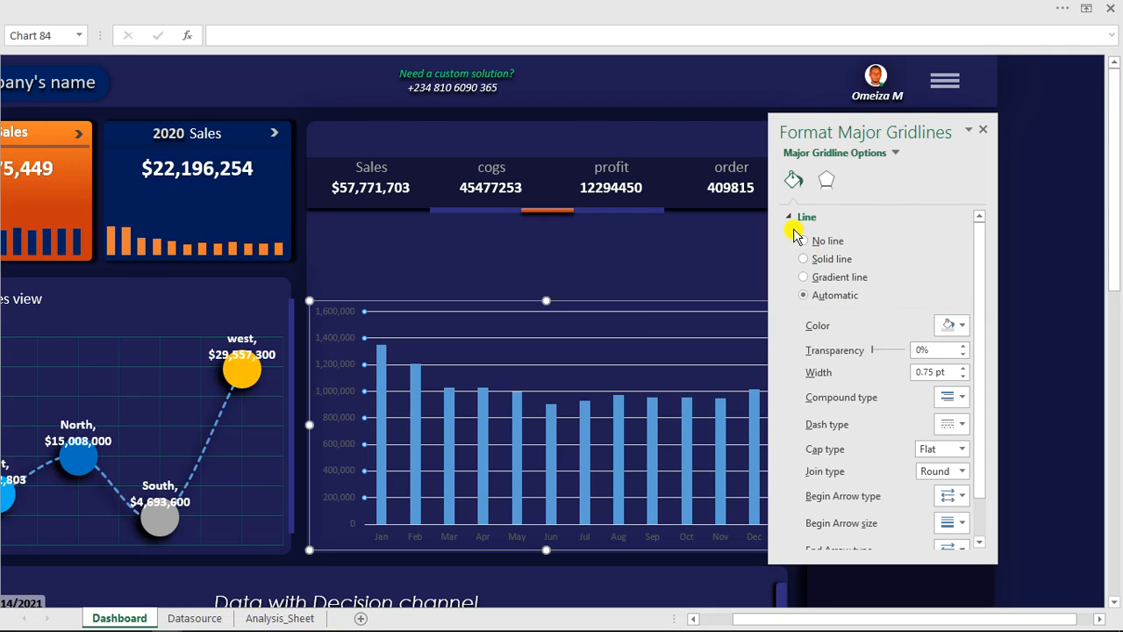
left_click(963, 326)
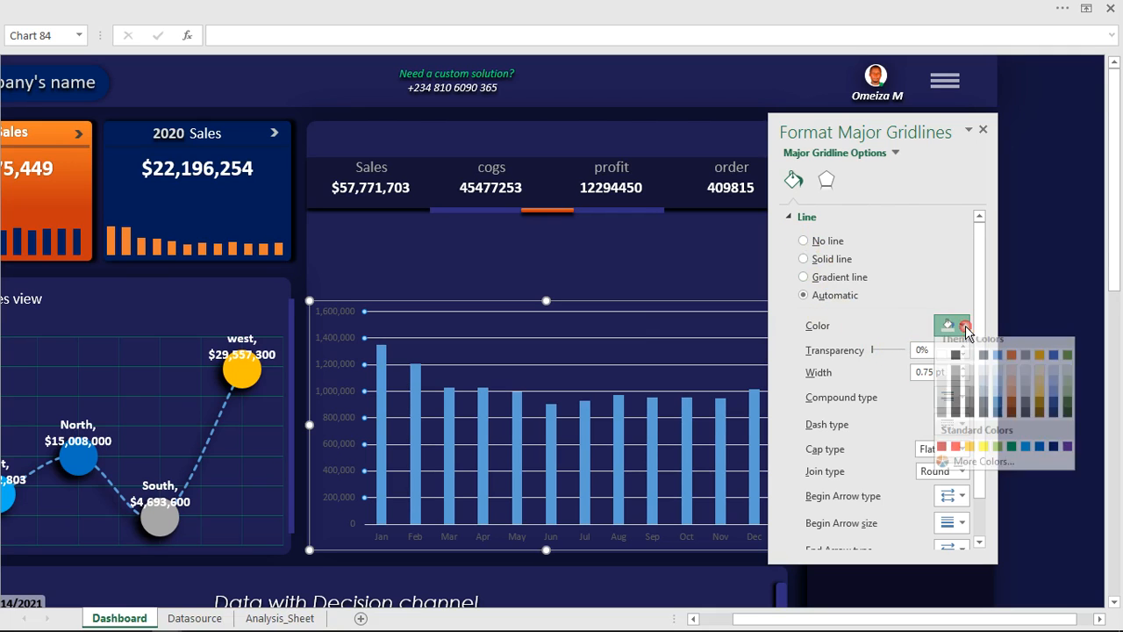
left_click(1012, 455)
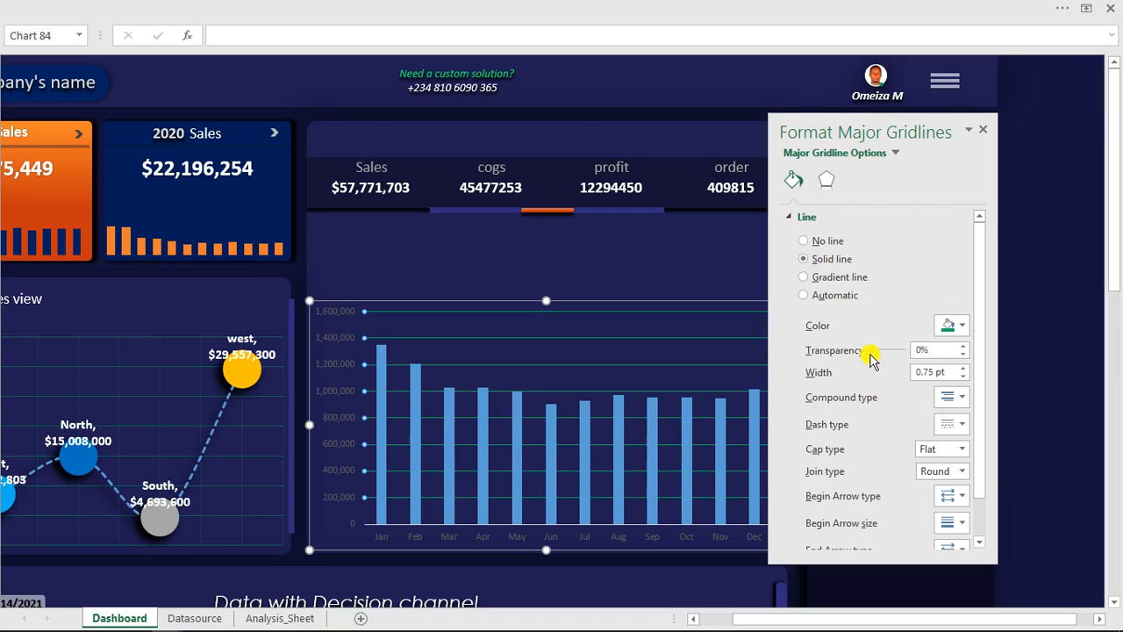
left_click_drag(882, 355, 899, 360)
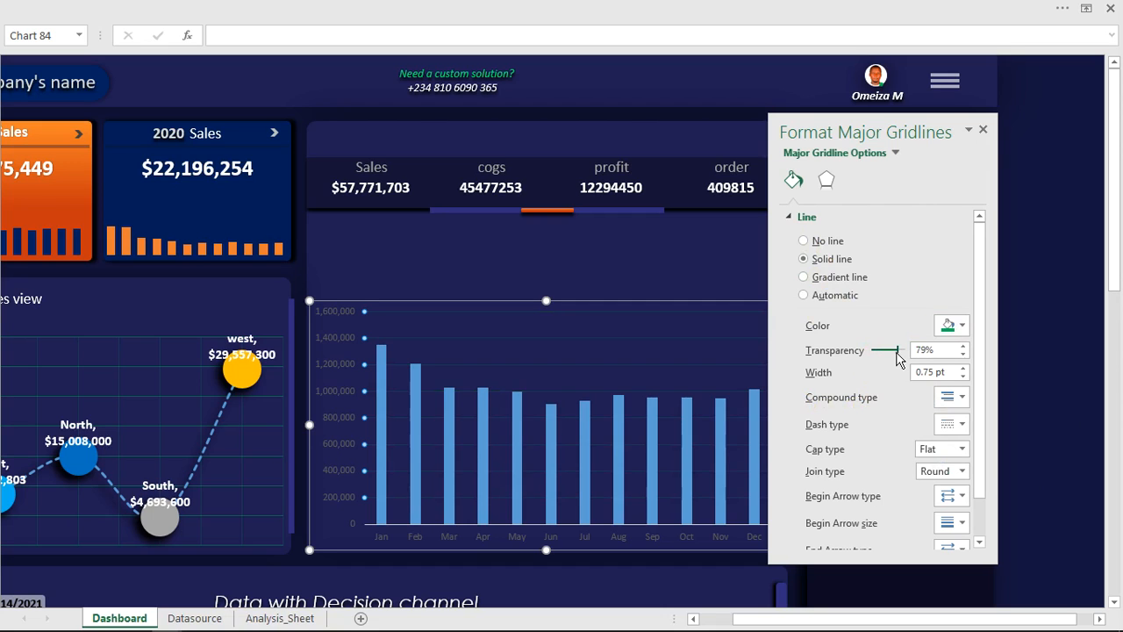
- Set the column series' gap width to 80% and fill the columns with Orange, Accent 2
left_click(486, 396)
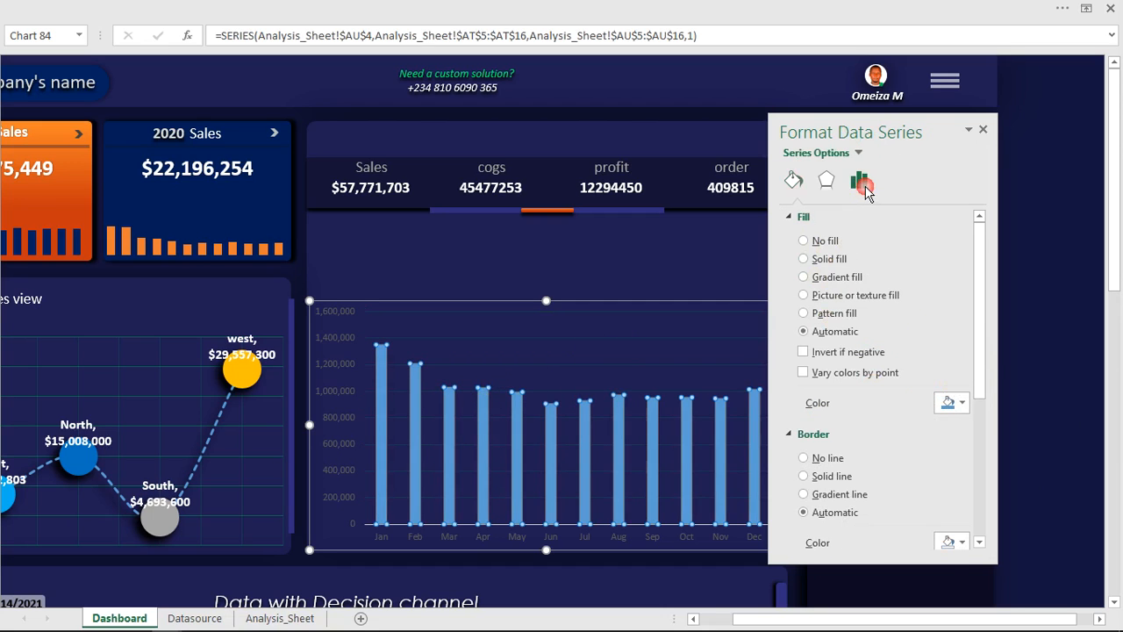
left_click(860, 182)
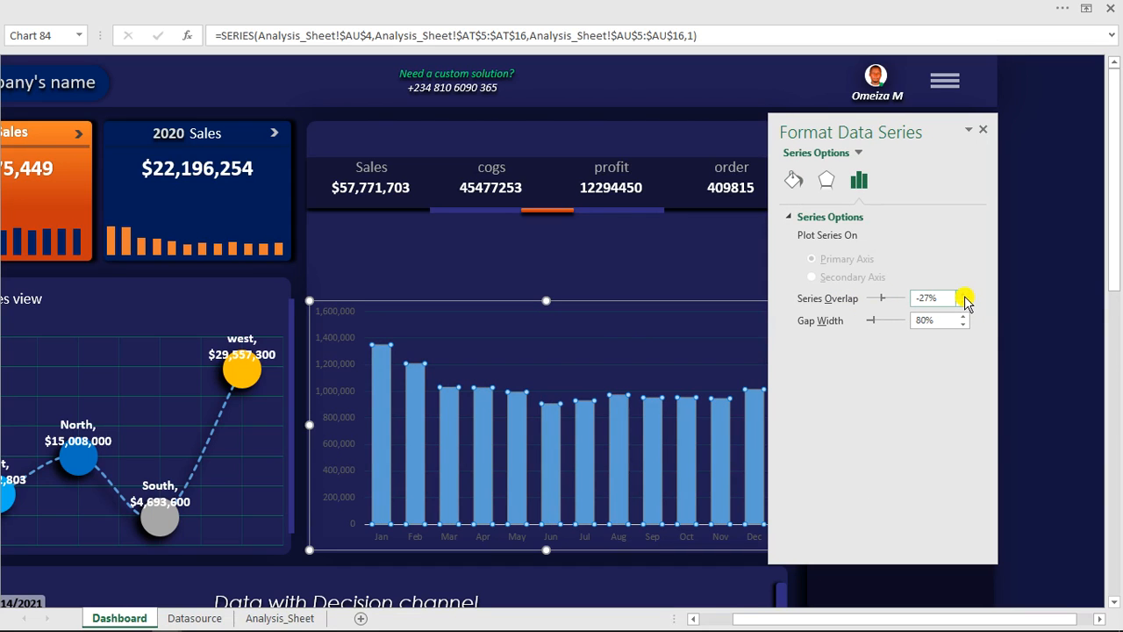
left_click(791, 183)
left_click(953, 403)
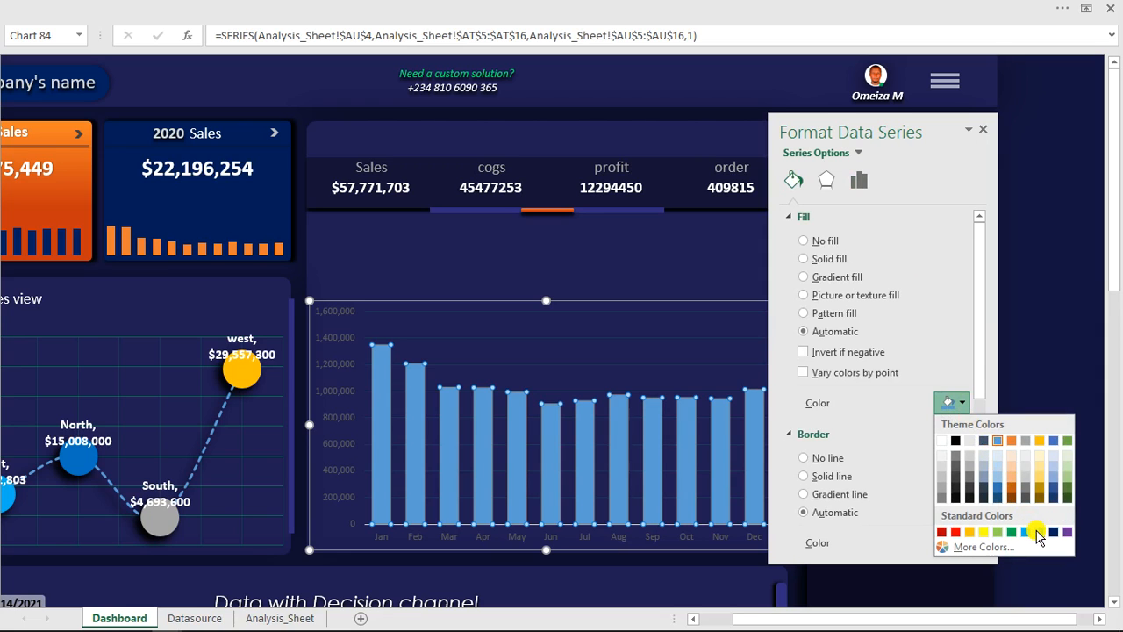
left_click(1012, 441)
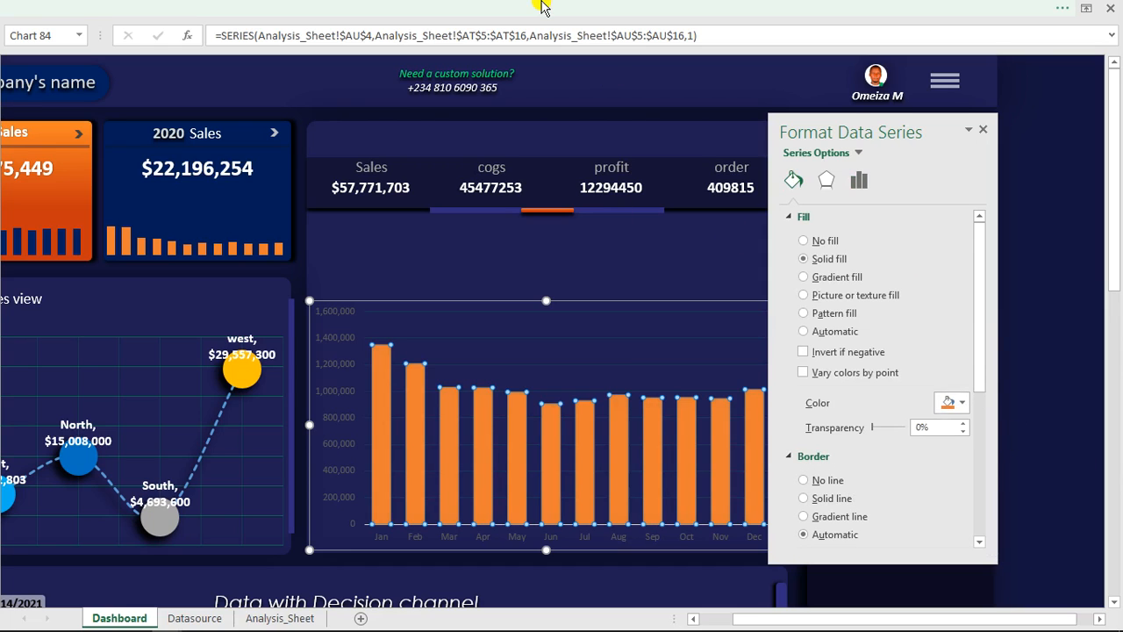
left_click(988, 133)
- Switch the dashboard's KPI drop-down to ($) Sales
left_click(1051, 219)
left_click(978, 251)
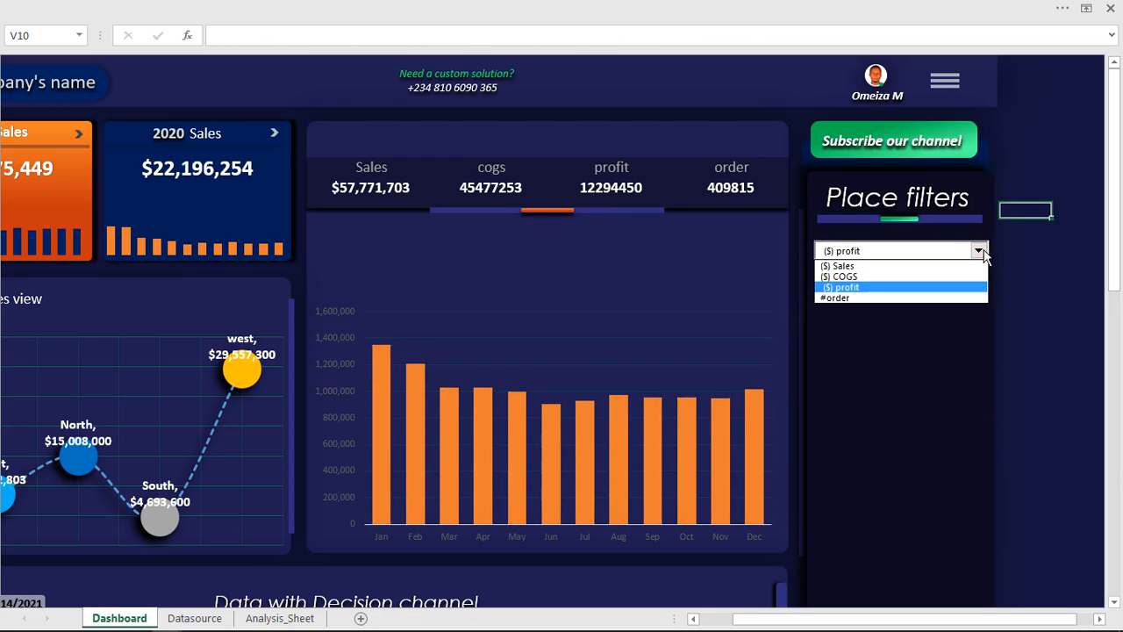
left_click(841, 266)
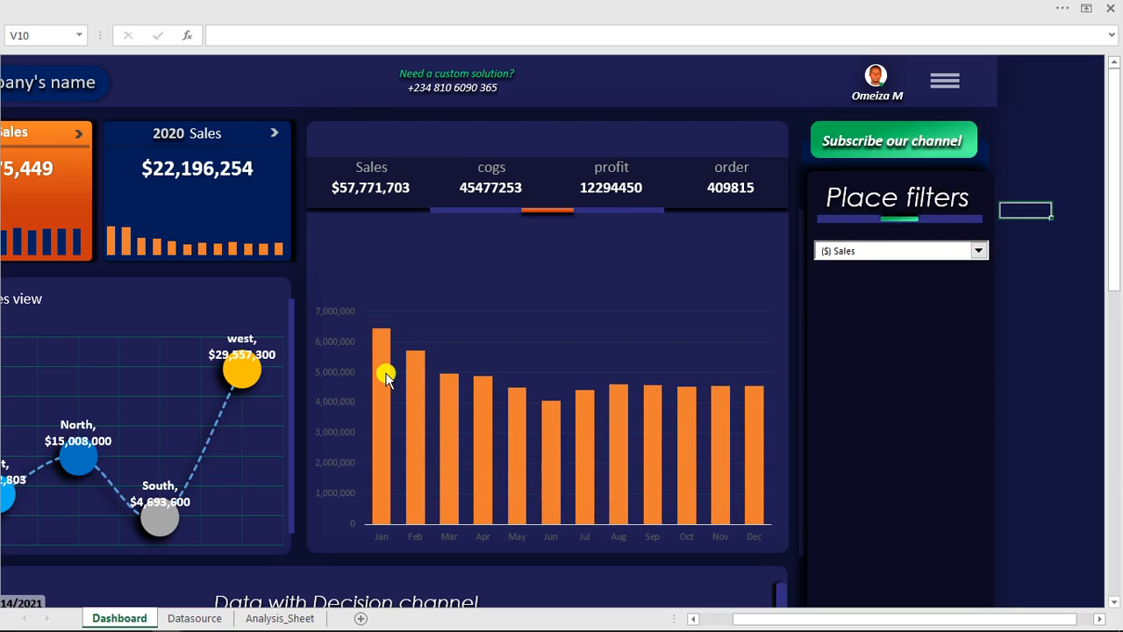
- Hide the formula bar and bring the whole dashboard into view with the chart's vertical axis selected
left_click(331, 316)
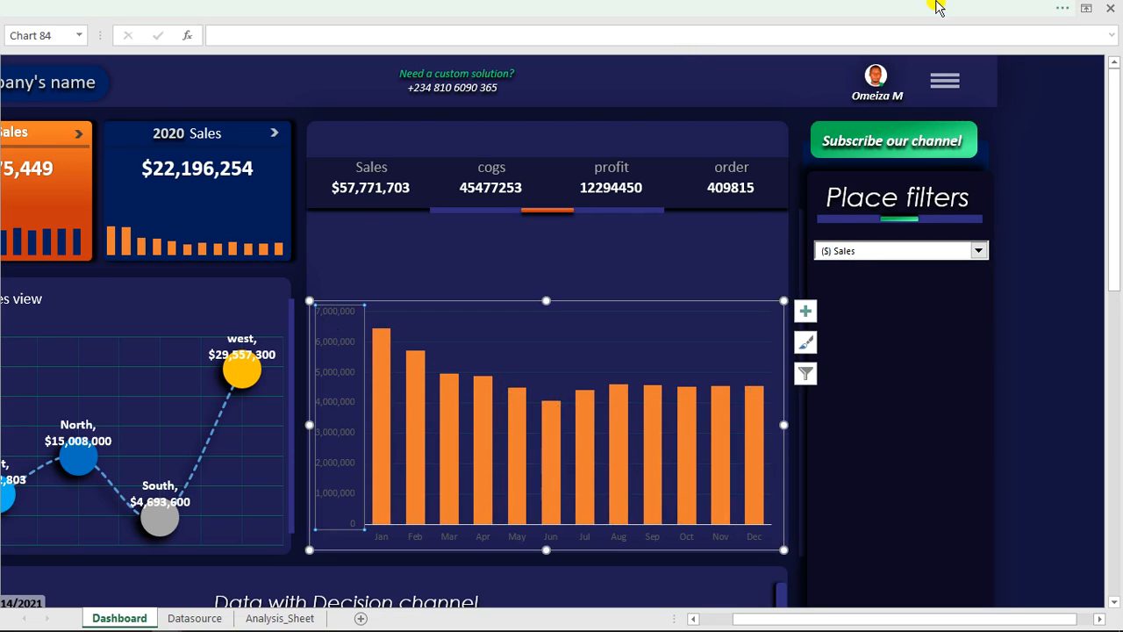
left_click(966, 9)
left_click(990, 13)
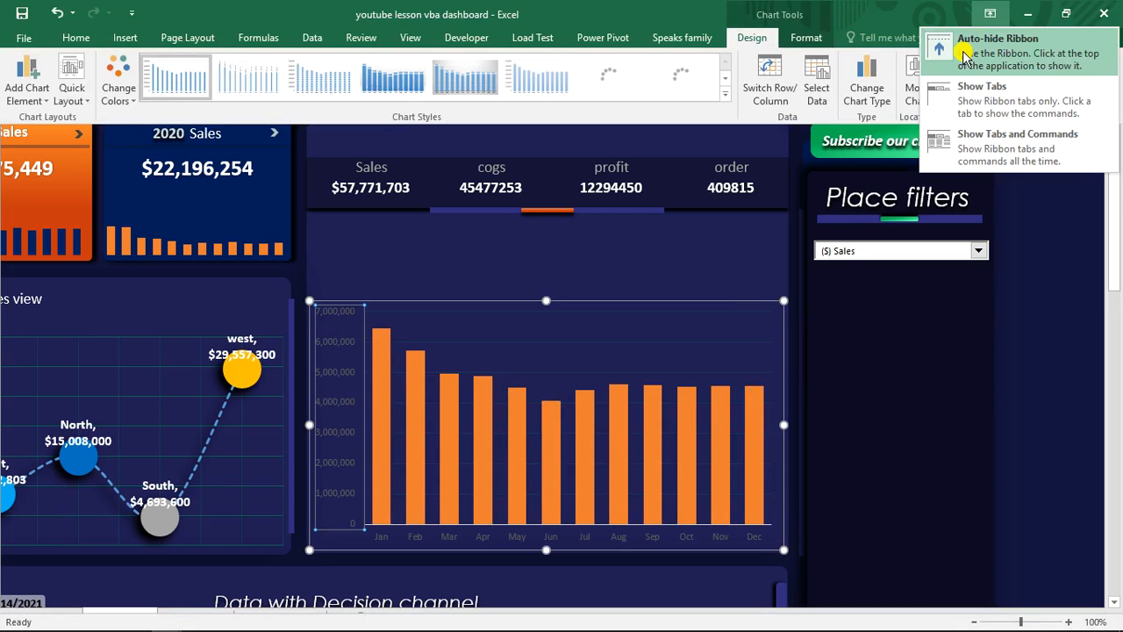
left_click(973, 49)
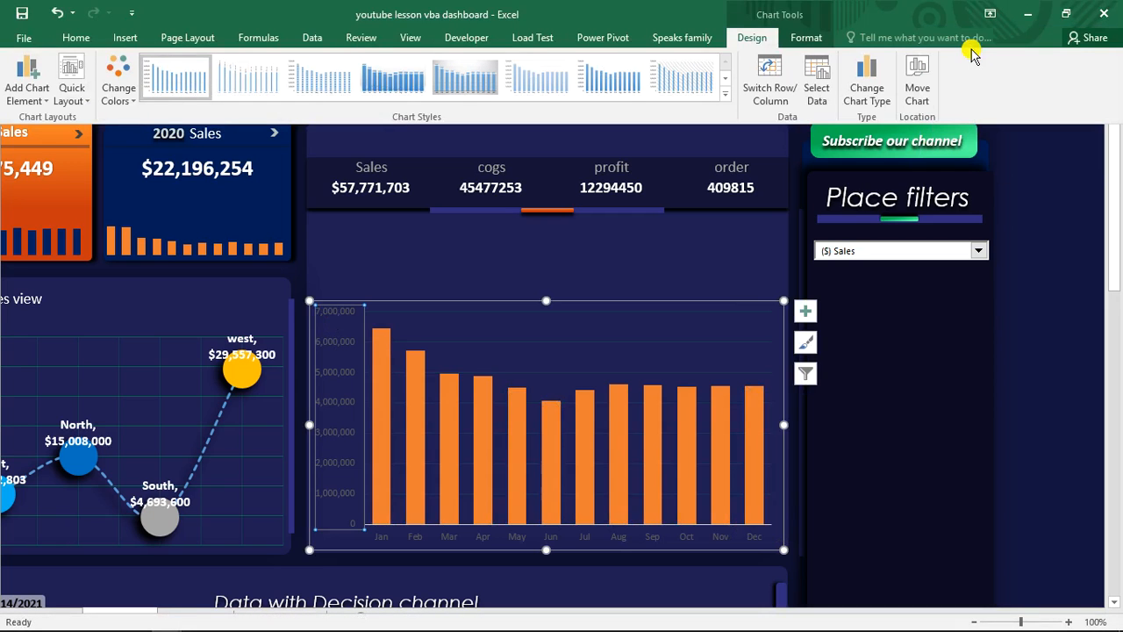
left_click(410, 35)
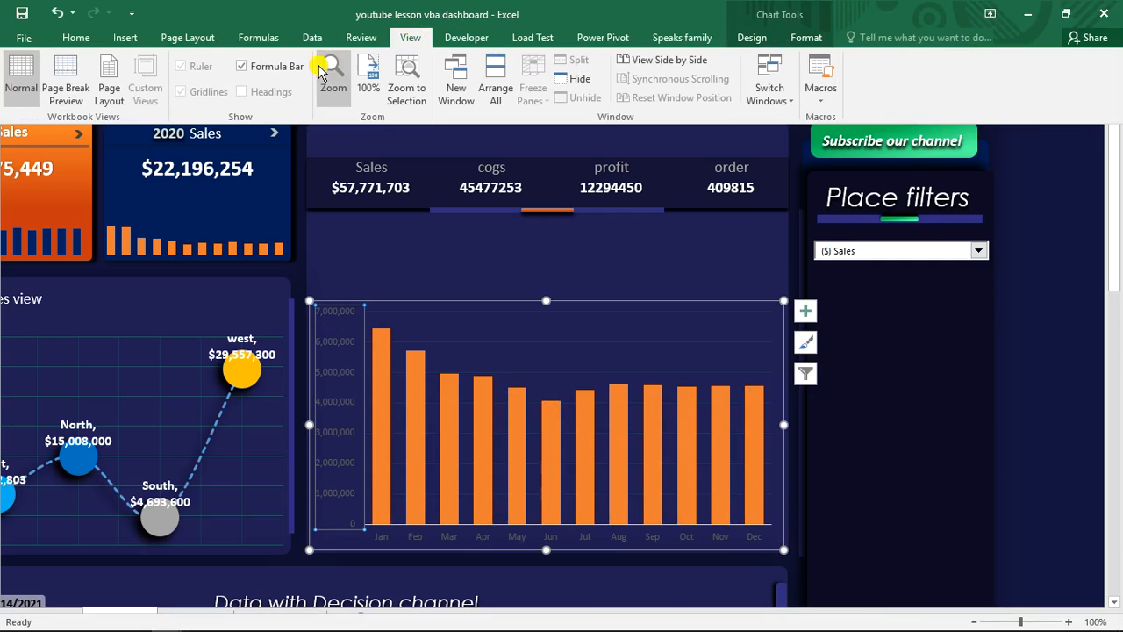
left_click(253, 66)
left_click_drag(885, 618, 742, 624)
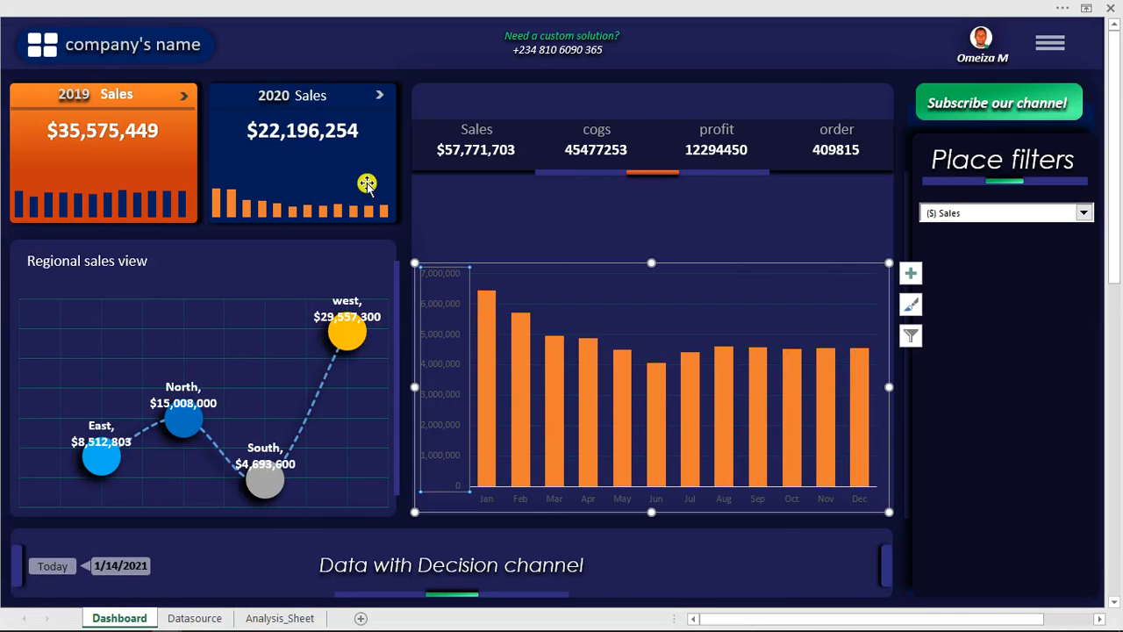
- Change the font colour of the chart's vertical axis labels to light grey
left_click(77, 7)
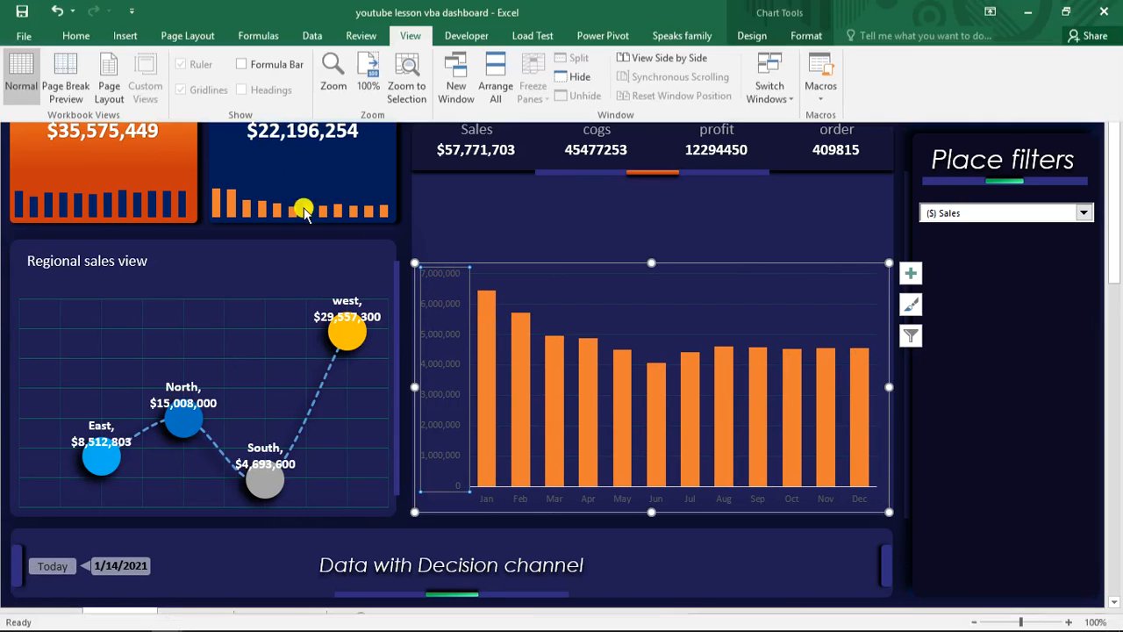
left_click(75, 38)
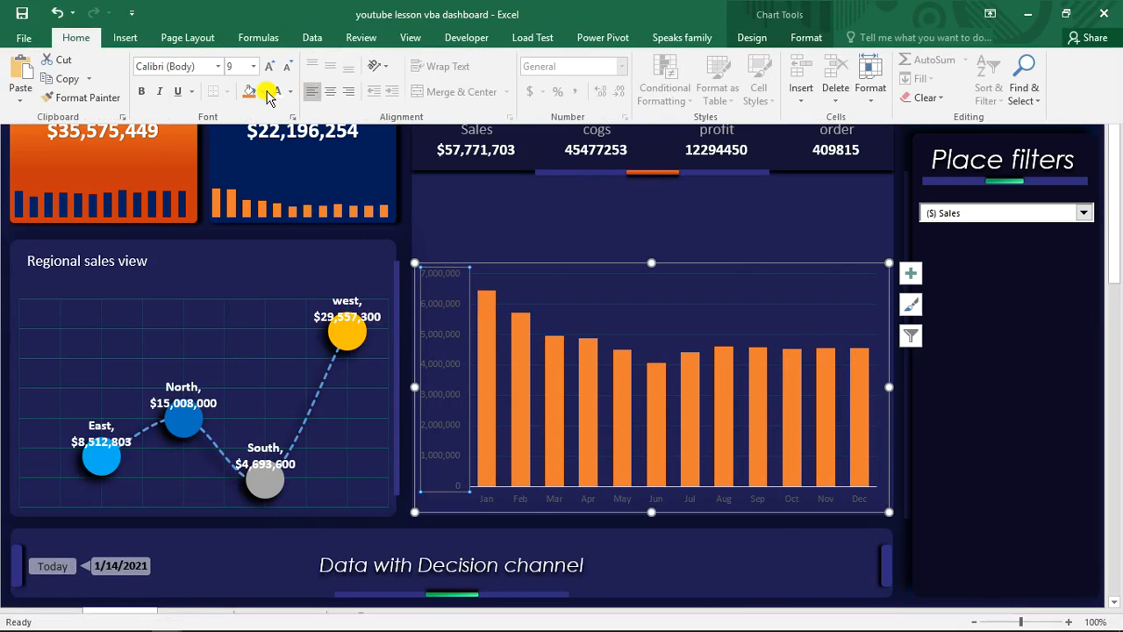
left_click(291, 92)
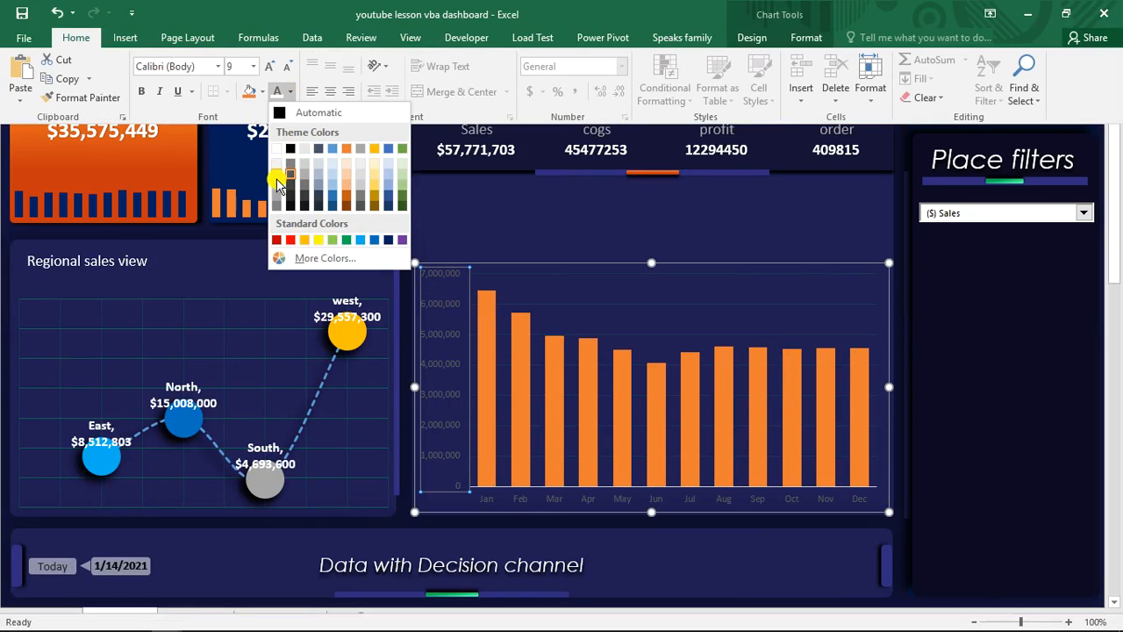
left_click(277, 191)
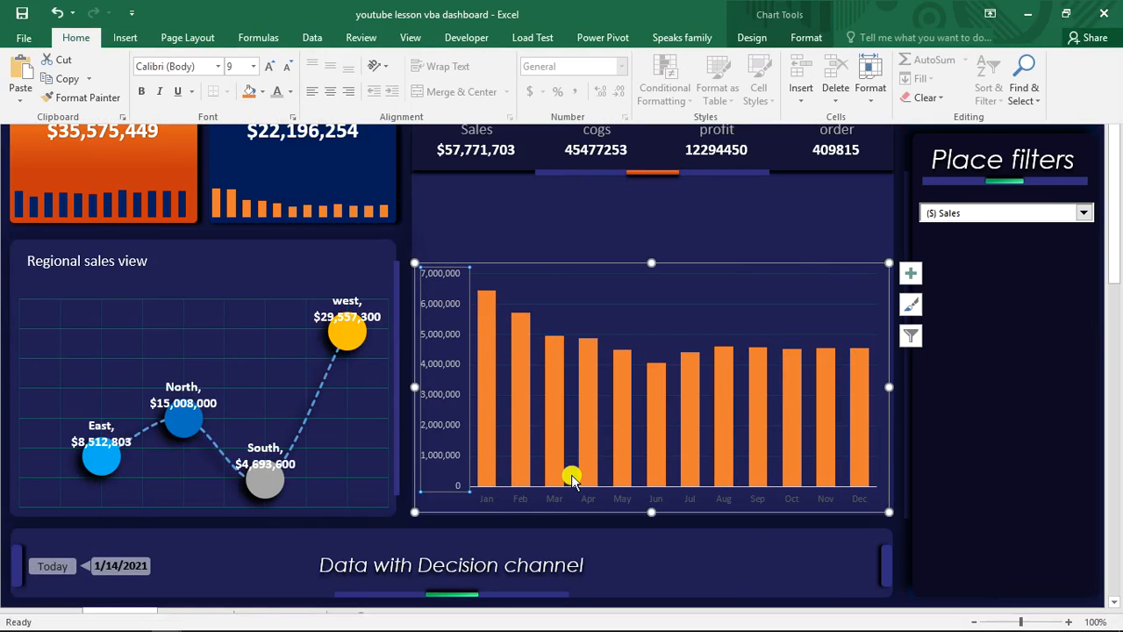
- Make the chart's month axis labels bold and light grey
key("ctrl+shift+F1")
left_click(585, 504)
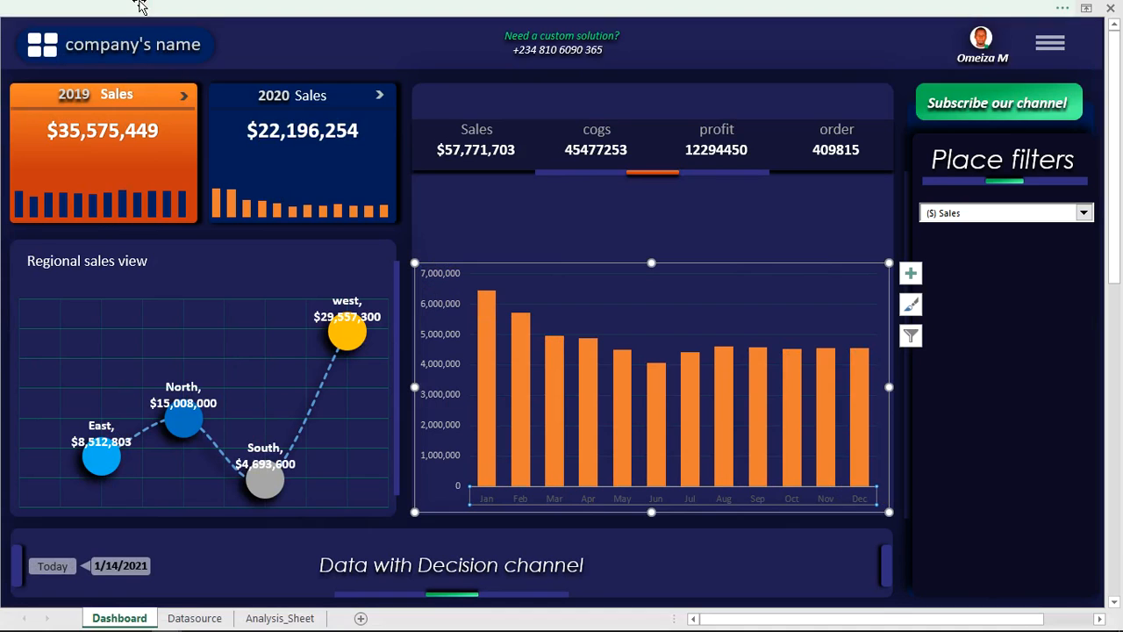
key("ctrl+shift+F1")
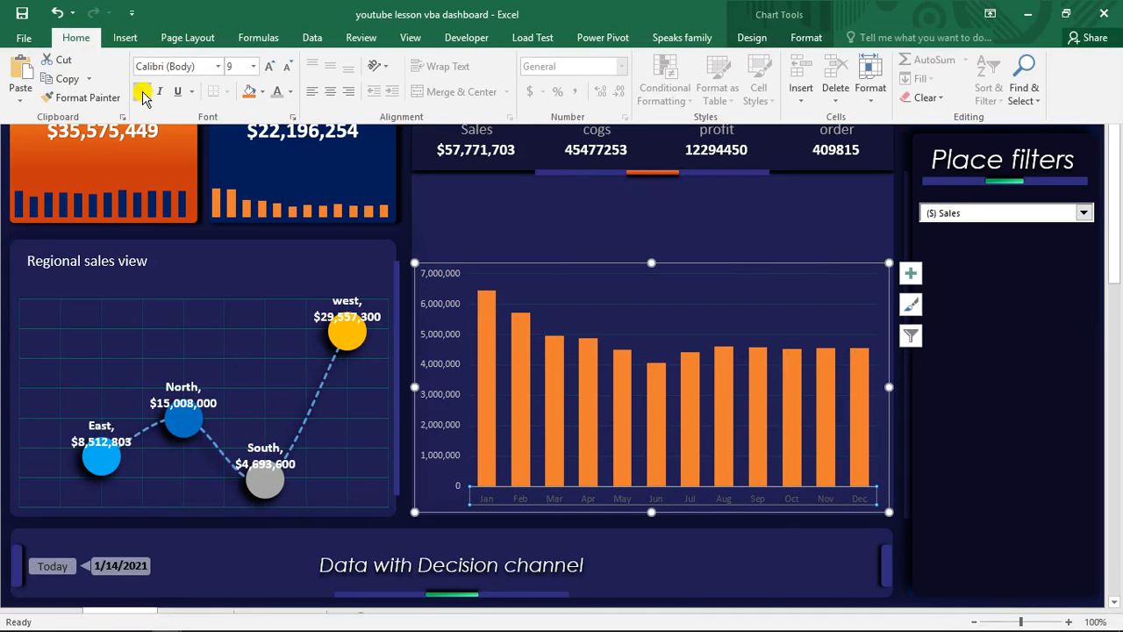
left_click(142, 93)
left_click(290, 93)
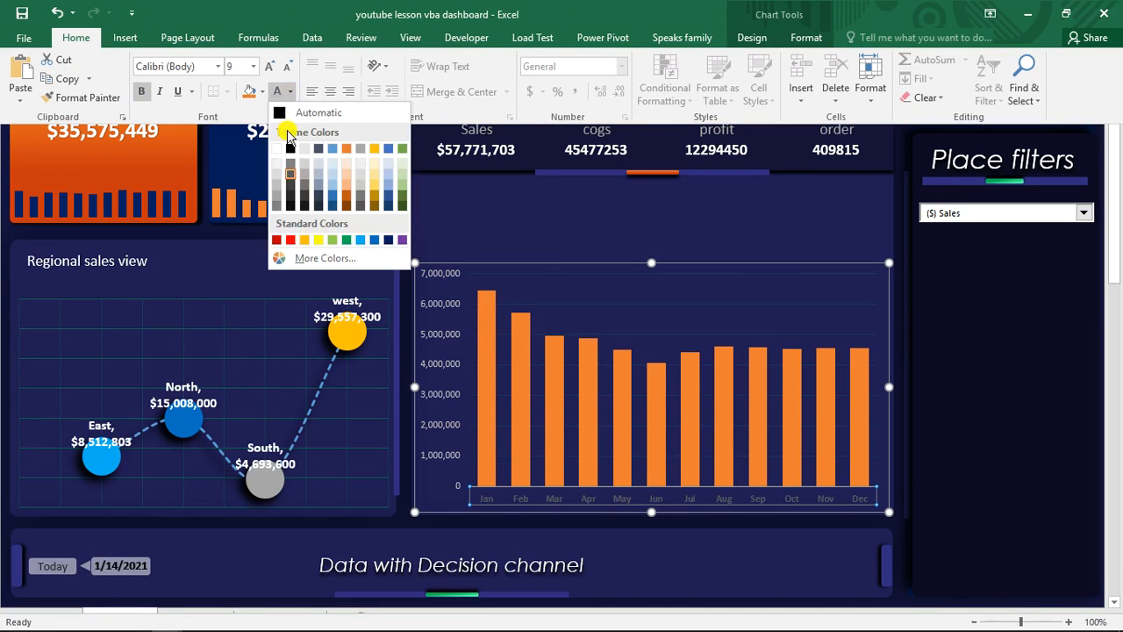
left_click(278, 187)
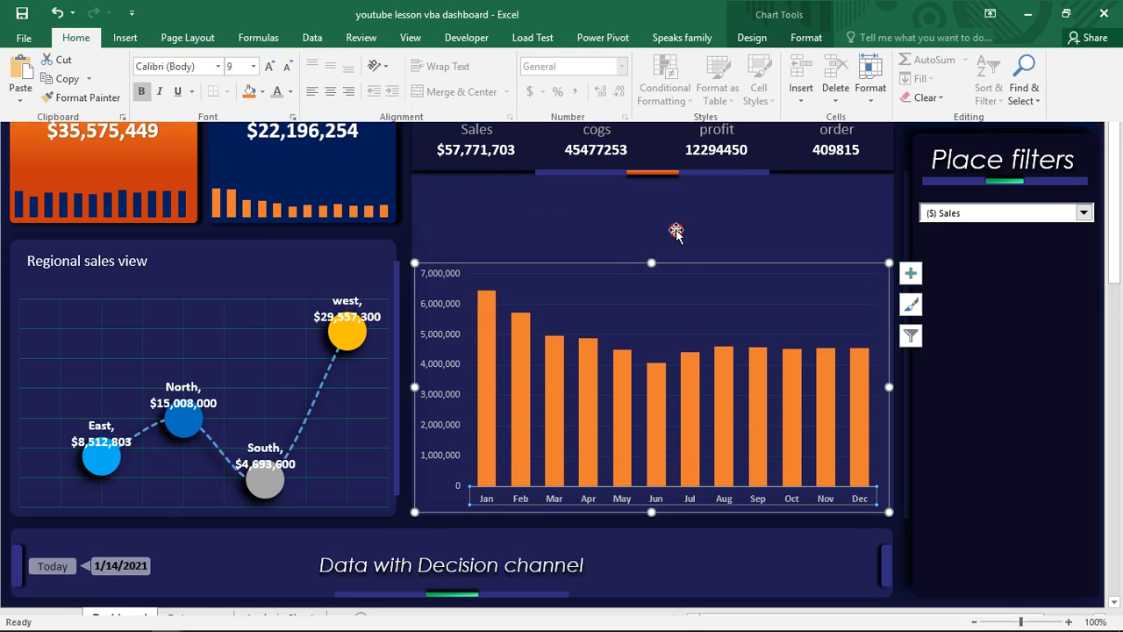
key("ctrl+shift+F1")
- Duplicate the Sales total text box and place the copy in the empty space above the column chart
left_click(510, 146)
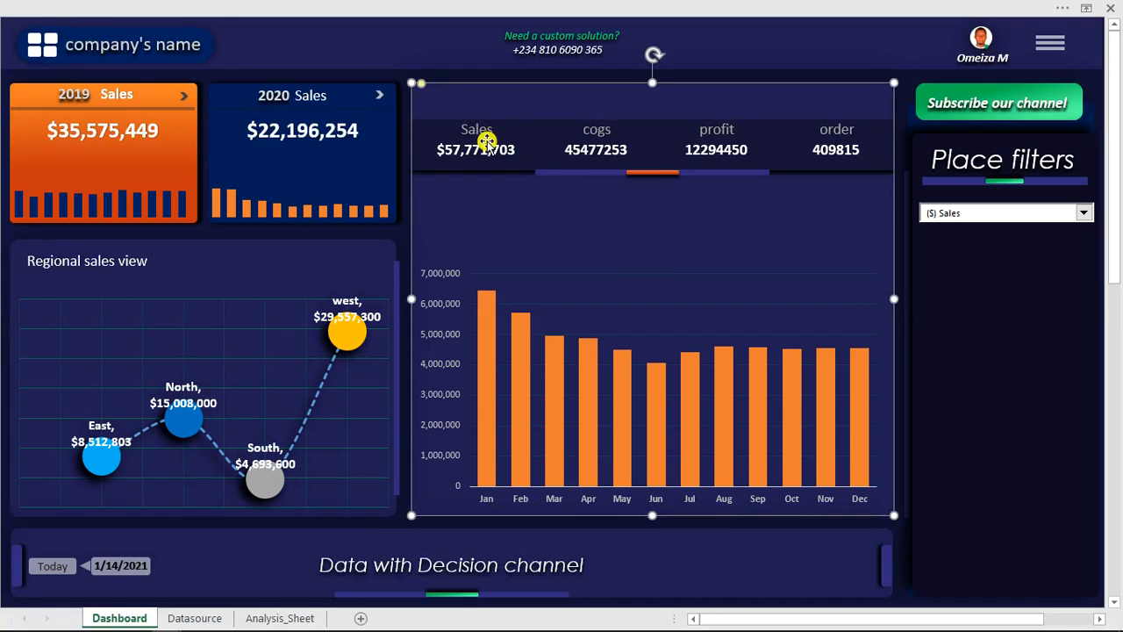
left_click(486, 150)
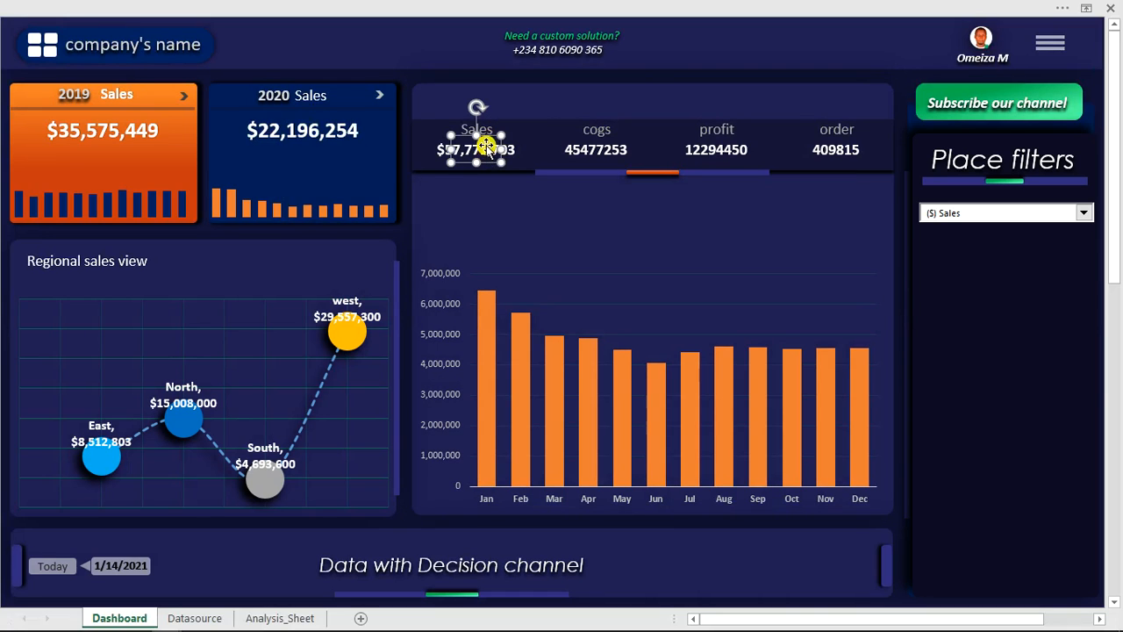
key("ctrl+d")
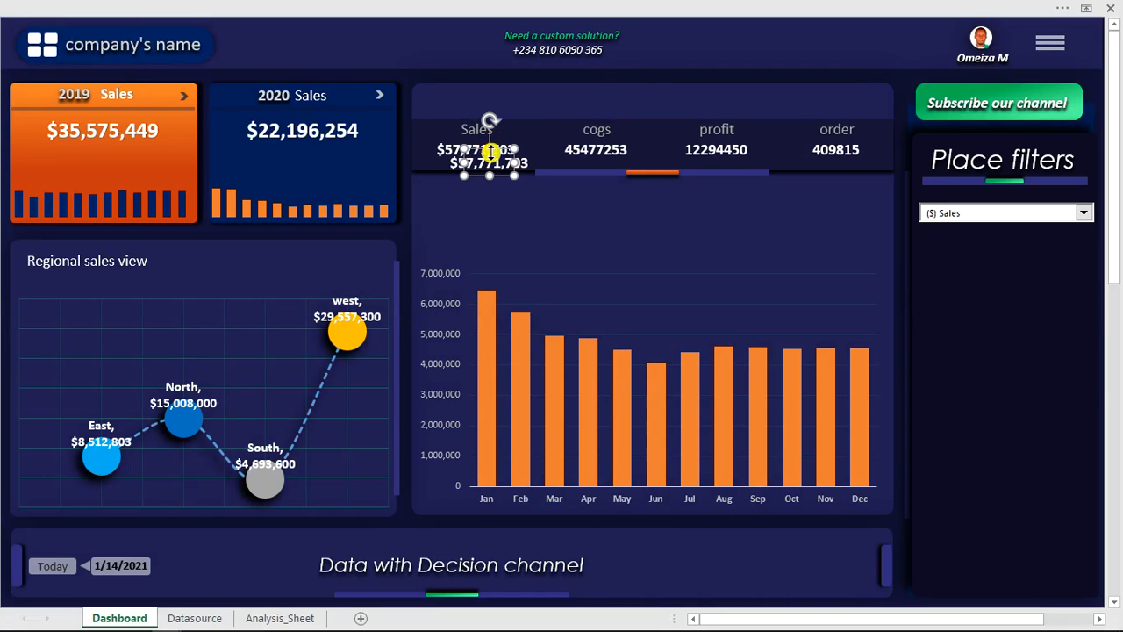
left_click_drag(505, 146, 482, 192)
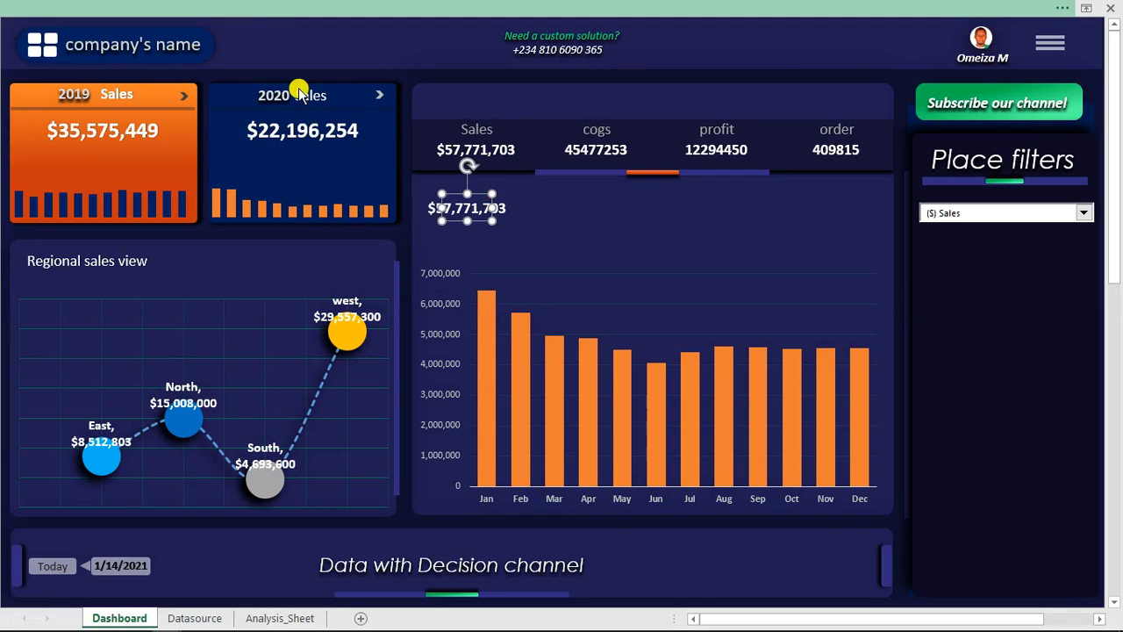
- Show the formula bar and link the copied text box above the column chart to cell AU4 on Analysis_Sheet
left_click(369, 9)
left_click(410, 37)
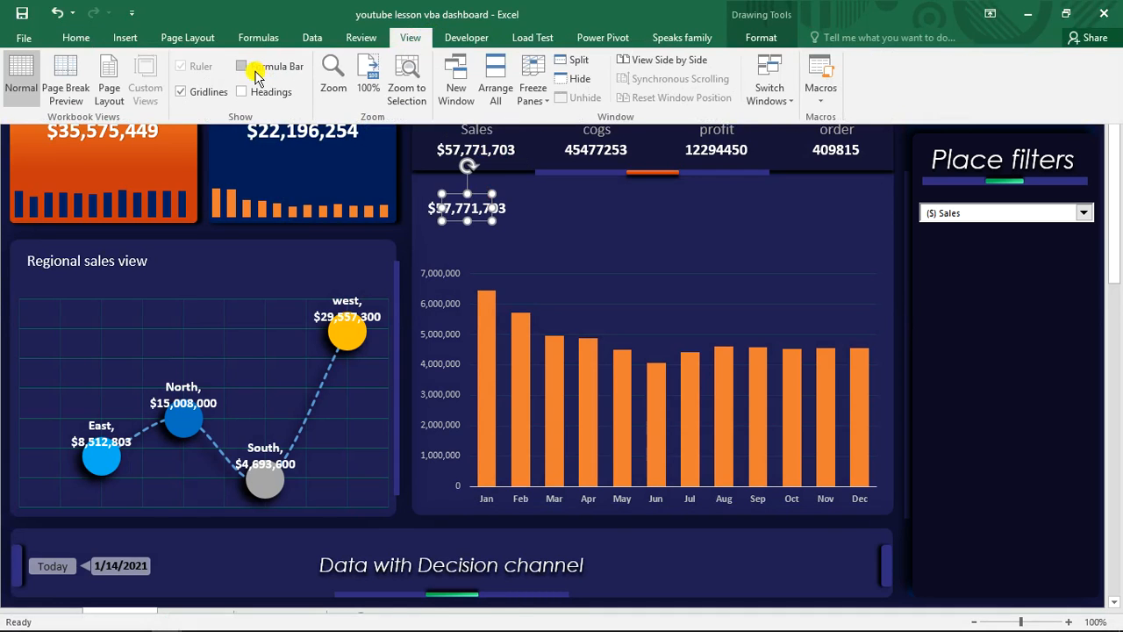
left_click(254, 66)
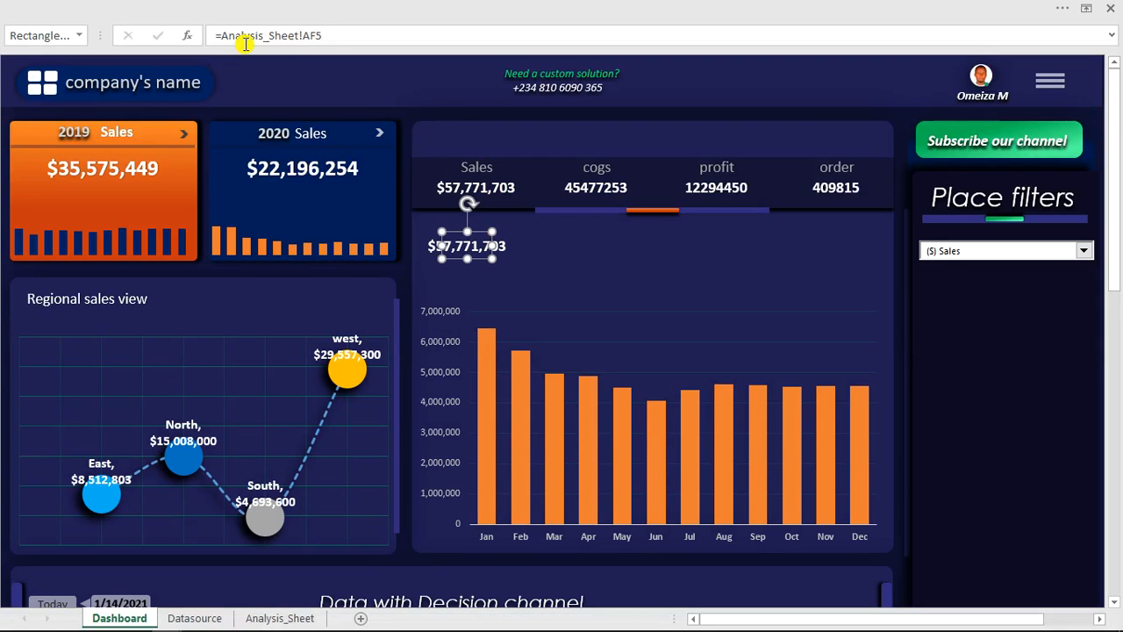
left_click_drag(355, 35, 228, 33)
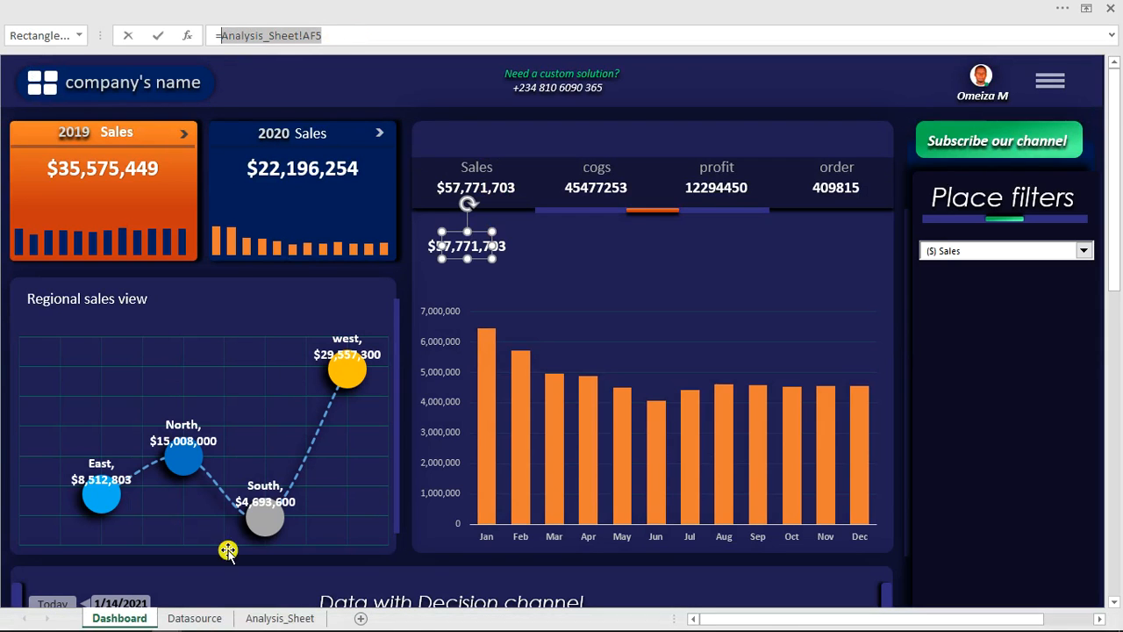
left_click(268, 617)
left_click(754, 153)
key("Return")
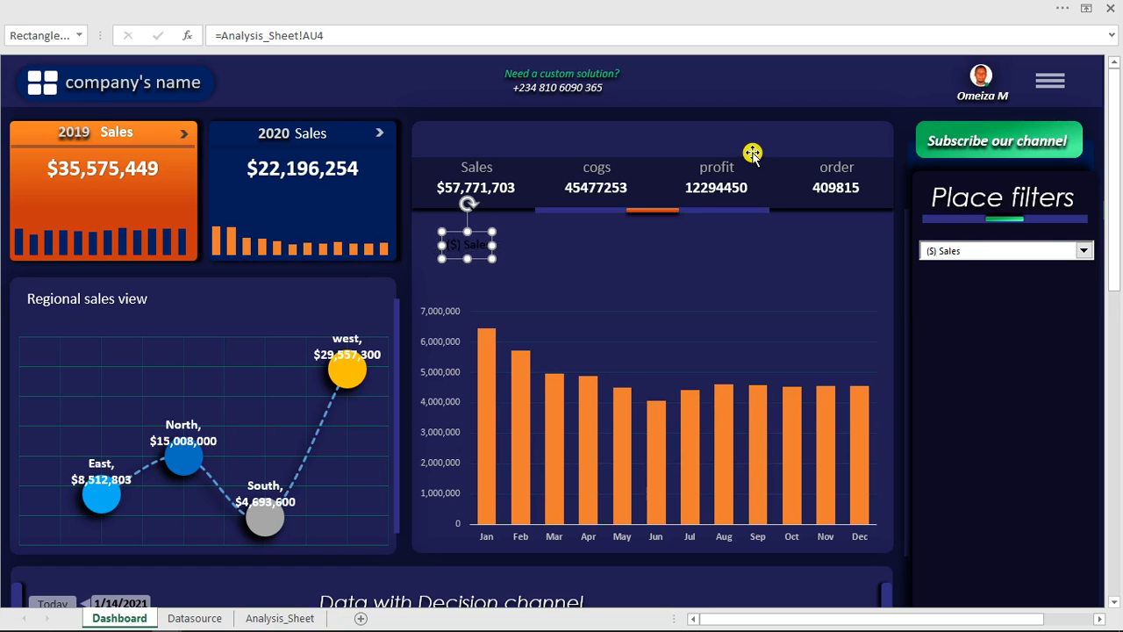
- Set the linked chart heading's font size to 18 and its font colour to white
left_click(118, 9)
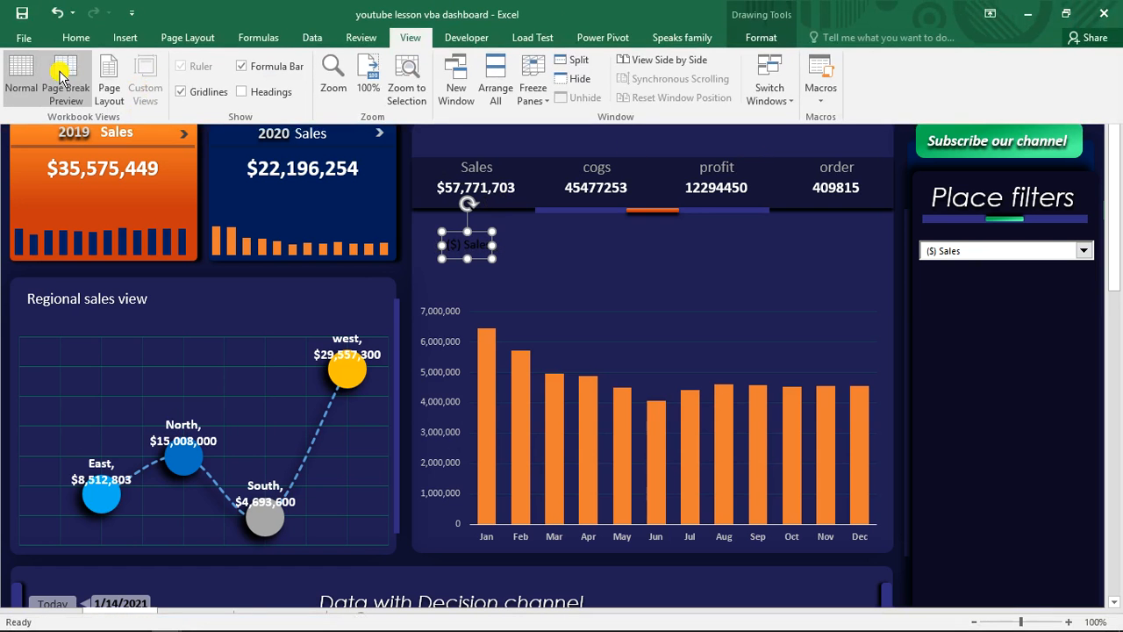
left_click(66, 39)
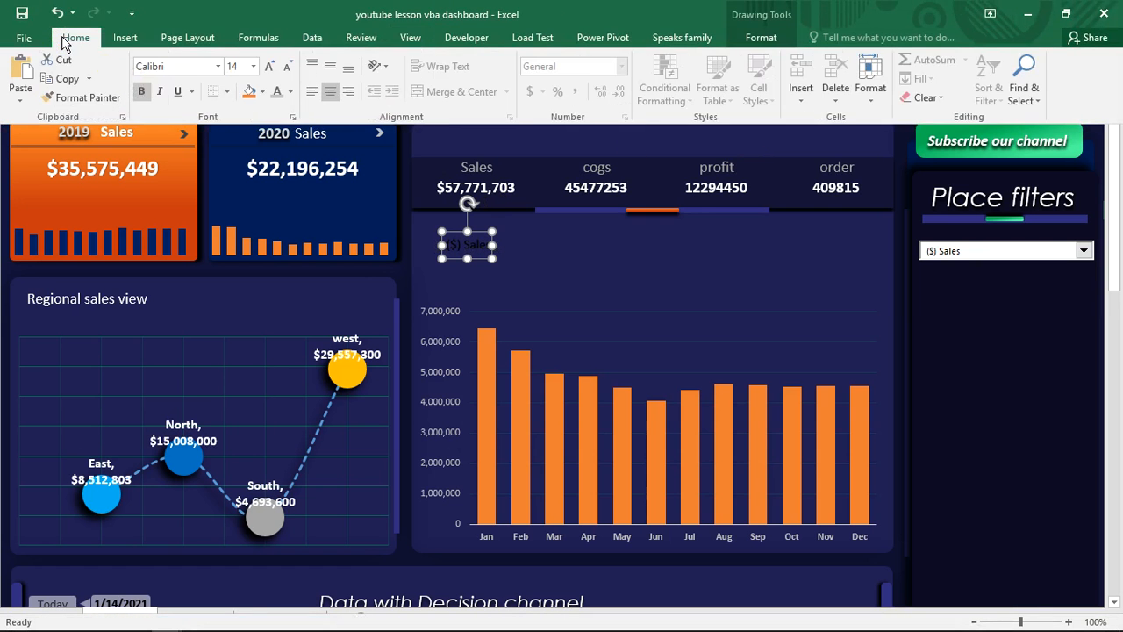
left_click(268, 69)
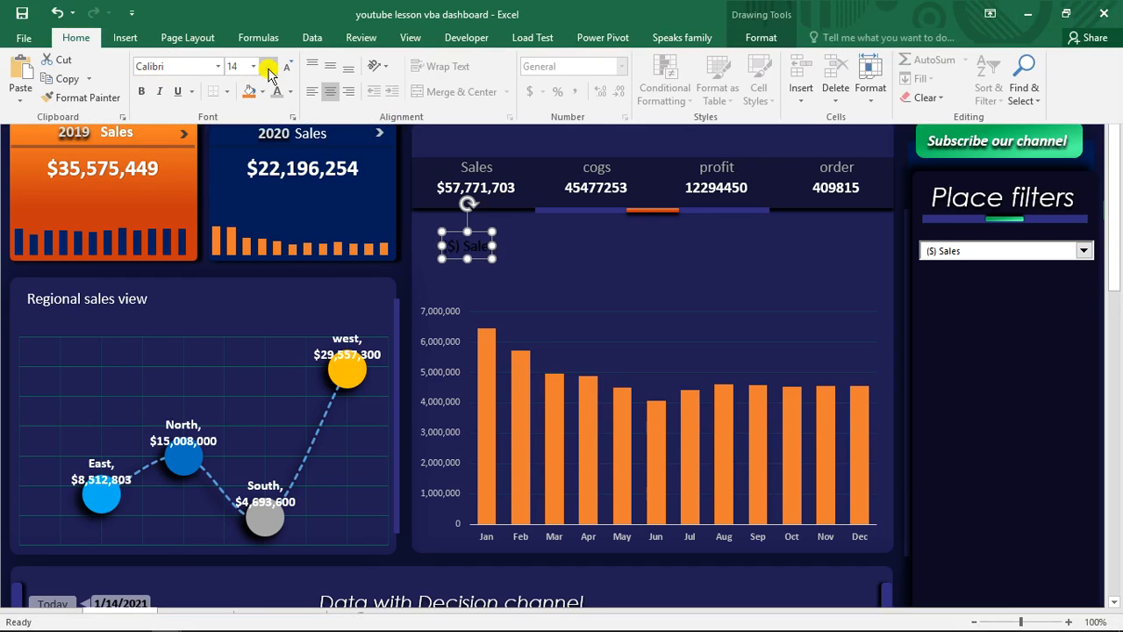
left_click(268, 69)
left_click(269, 69)
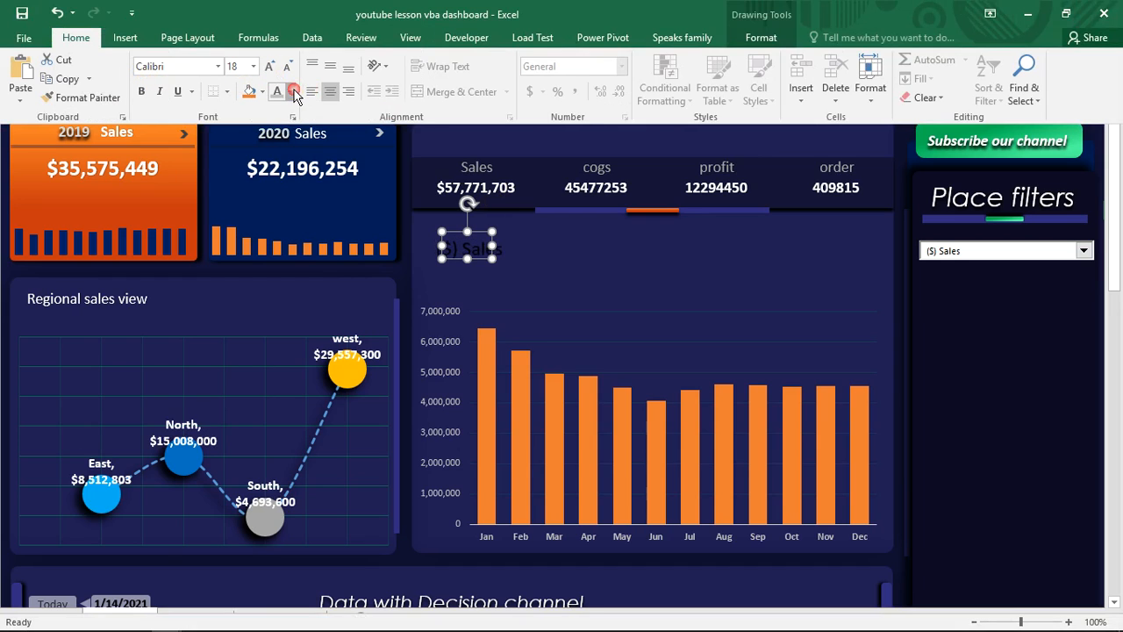
left_click(290, 91)
left_click(278, 149)
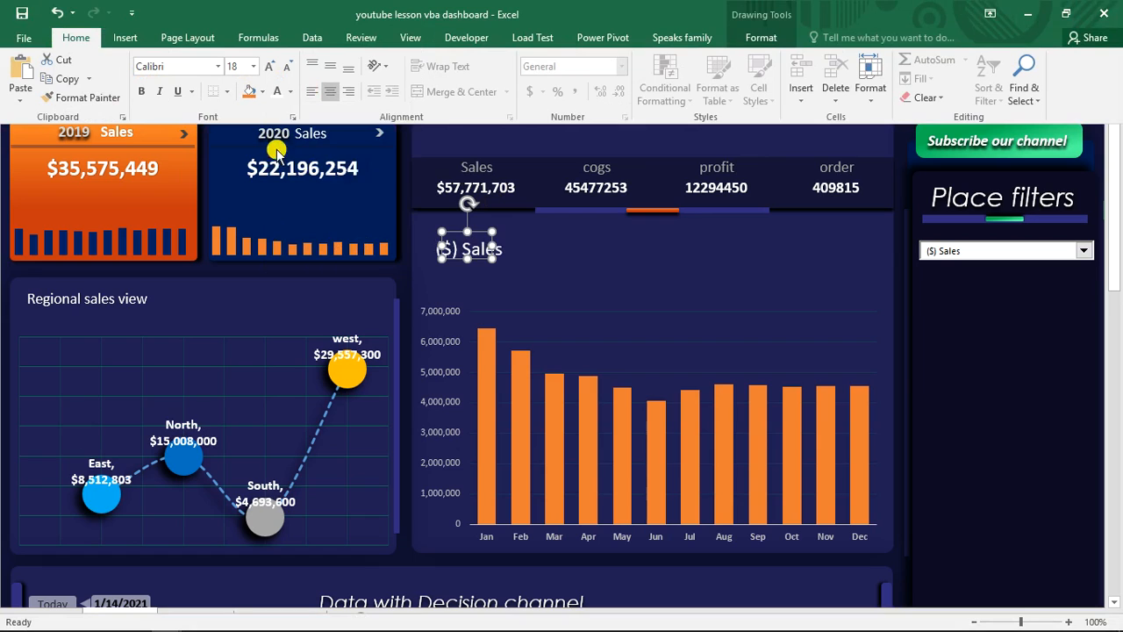
- Widen the heading box and place it above the chart's upper-left corner, and switch the KPI selection to ($) COGS
left_click(482, 238)
left_click_drag(493, 246, 476, 228)
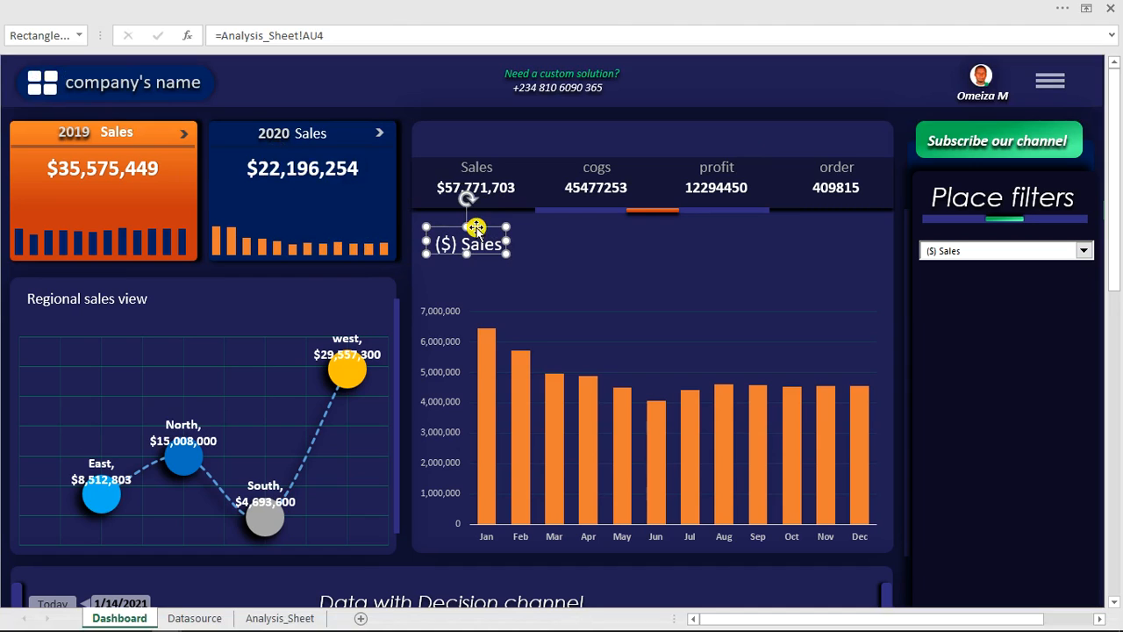
left_click(1084, 251)
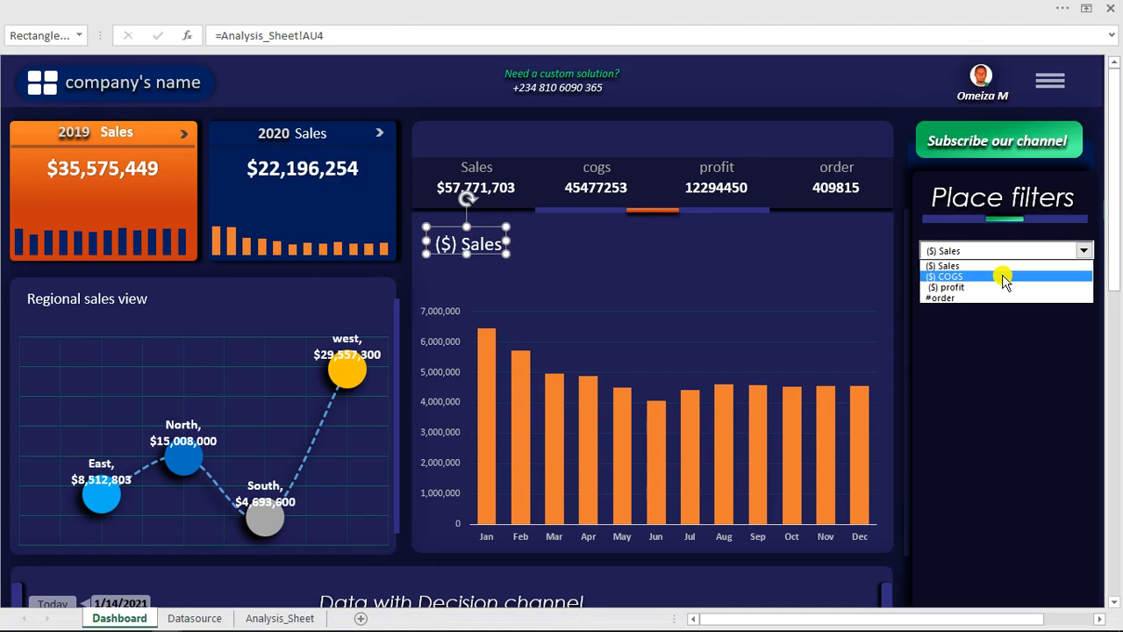
left_click(1005, 277)
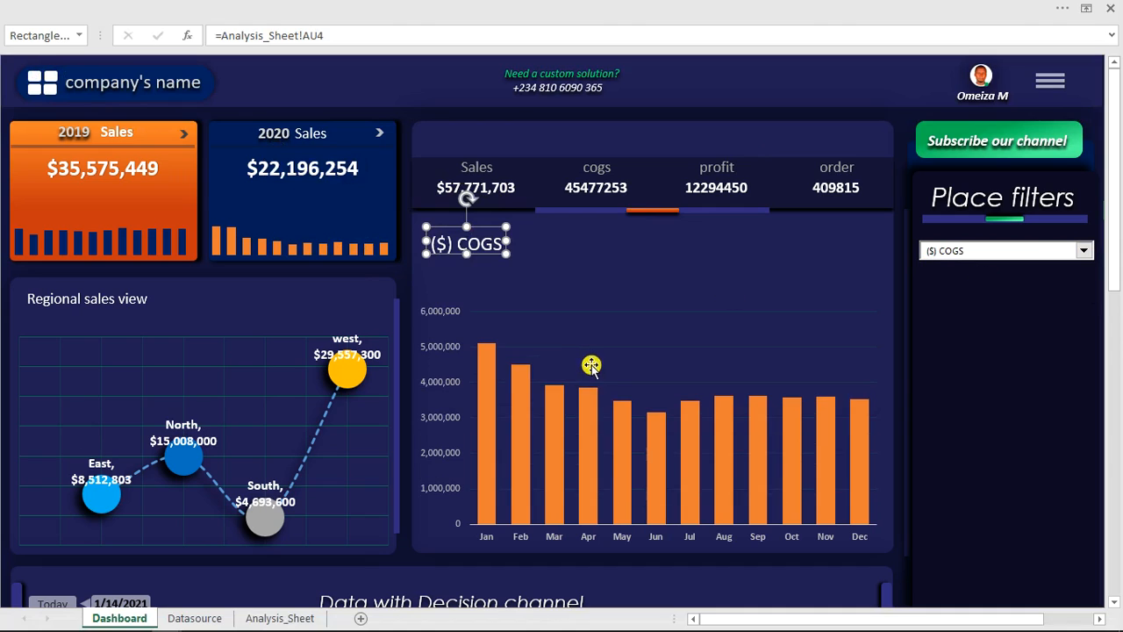
- Try adding a Moving Average trendline to the monthly column chart
left_click(579, 319)
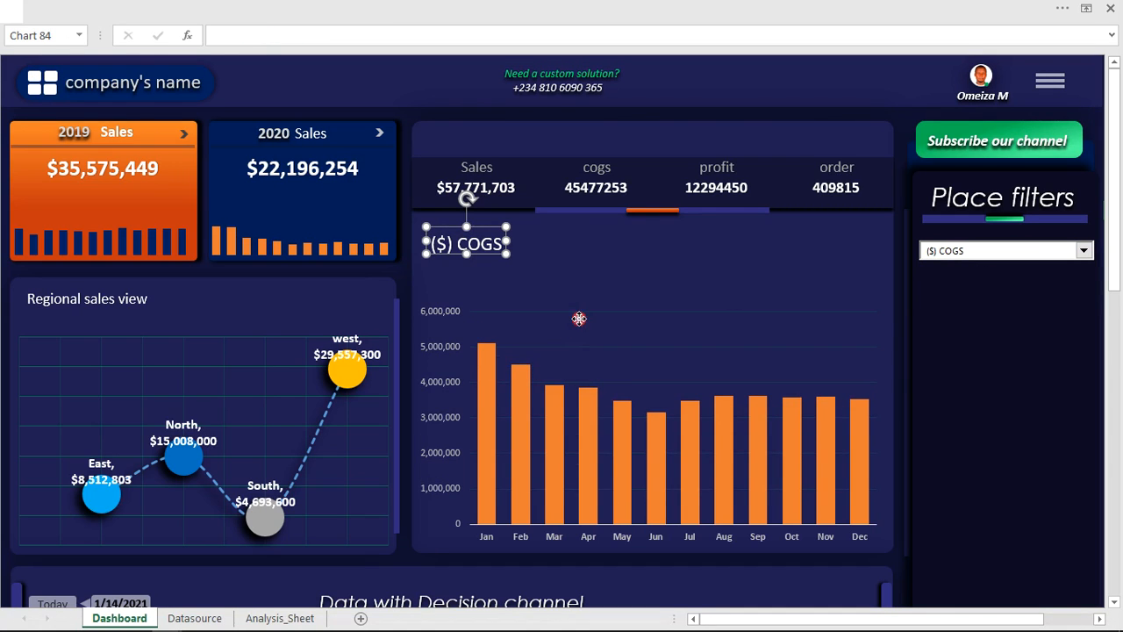
left_click(585, 302)
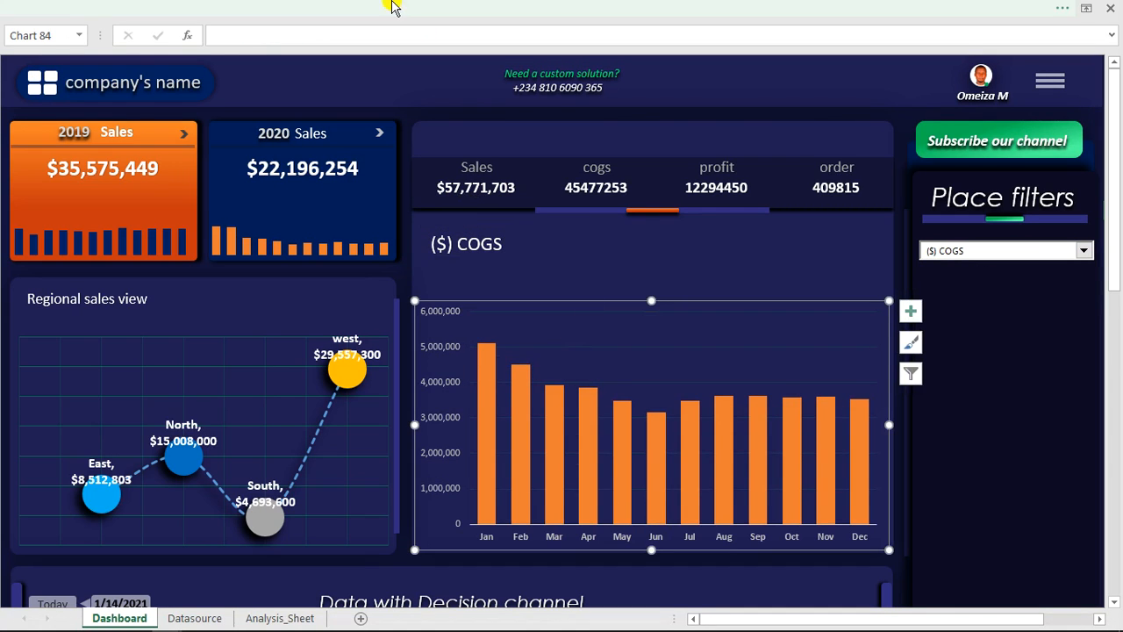
left_click(393, 8)
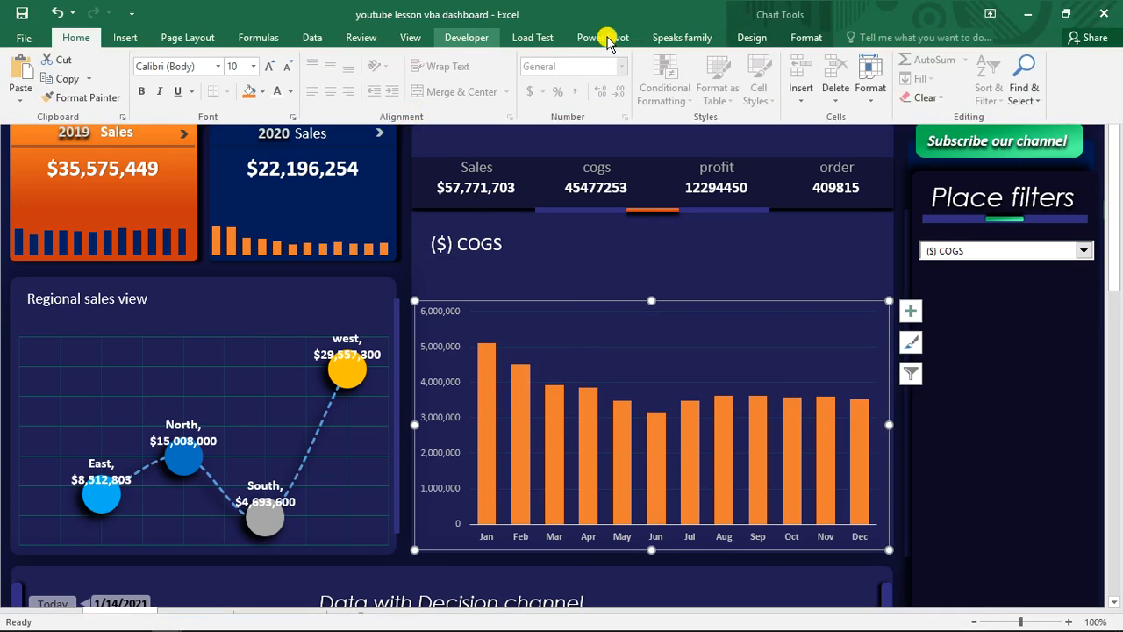
left_click(755, 39)
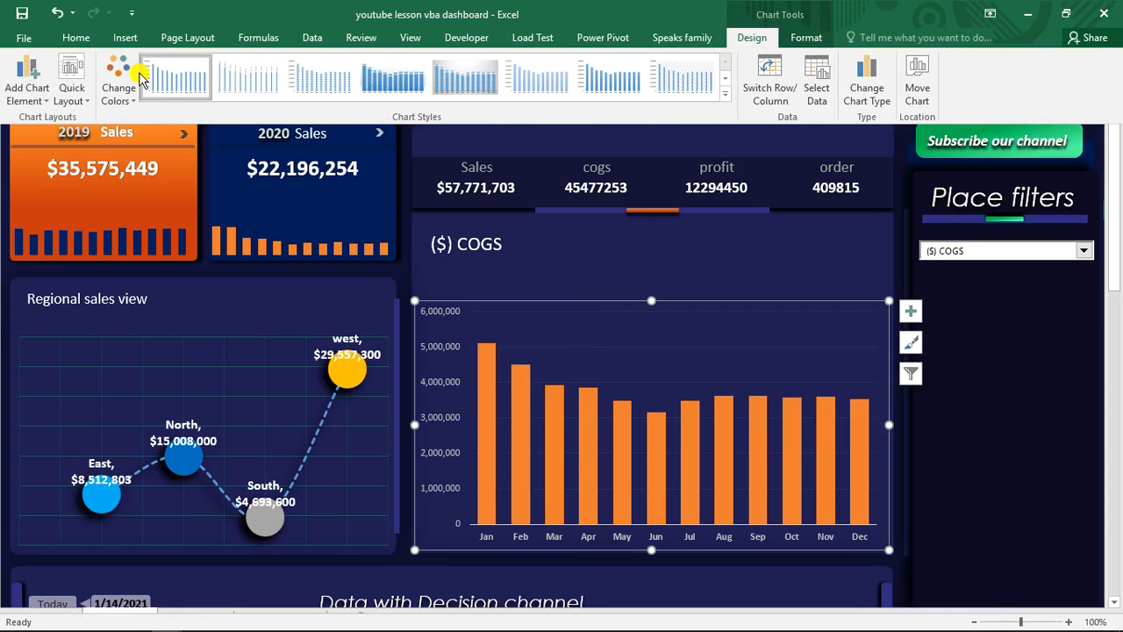
left_click(28, 86)
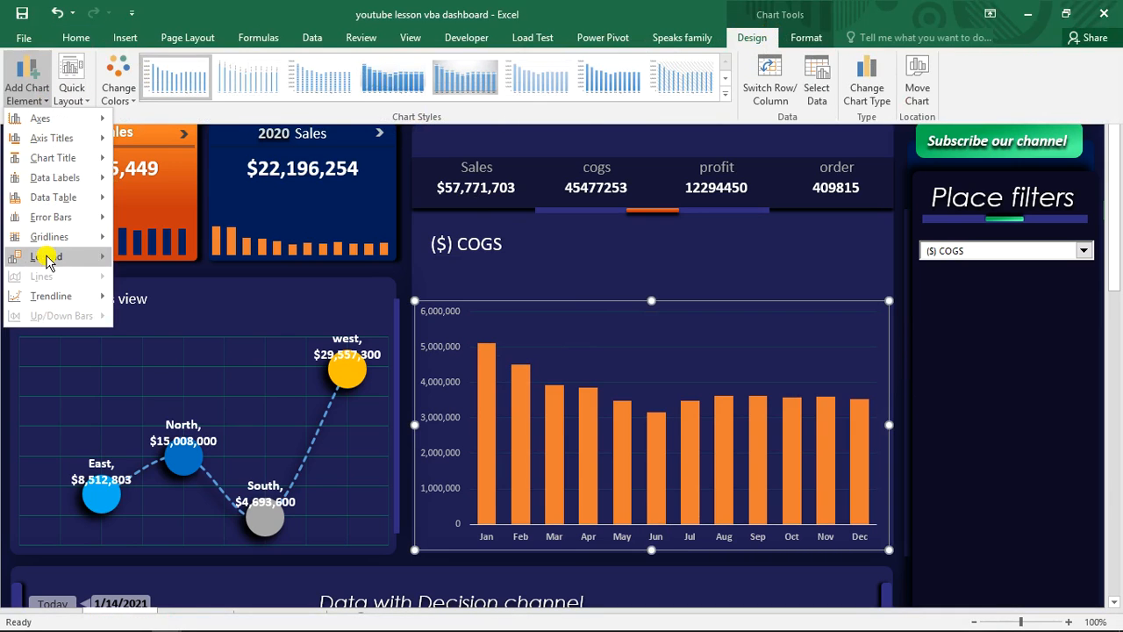
mouse_move(58, 296)
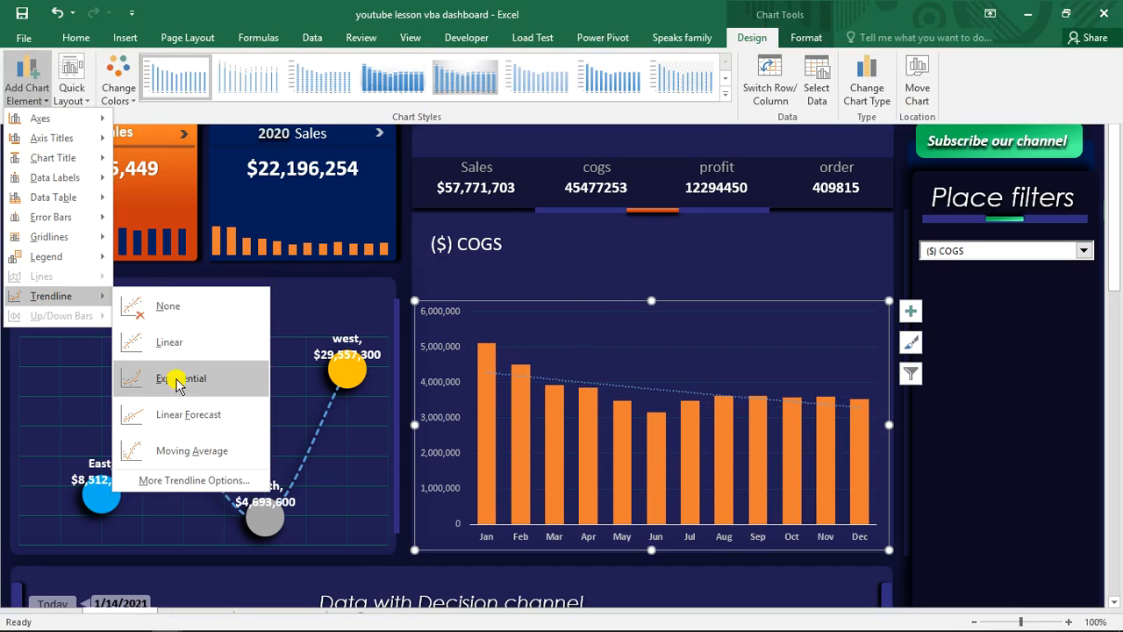
left_click(184, 454)
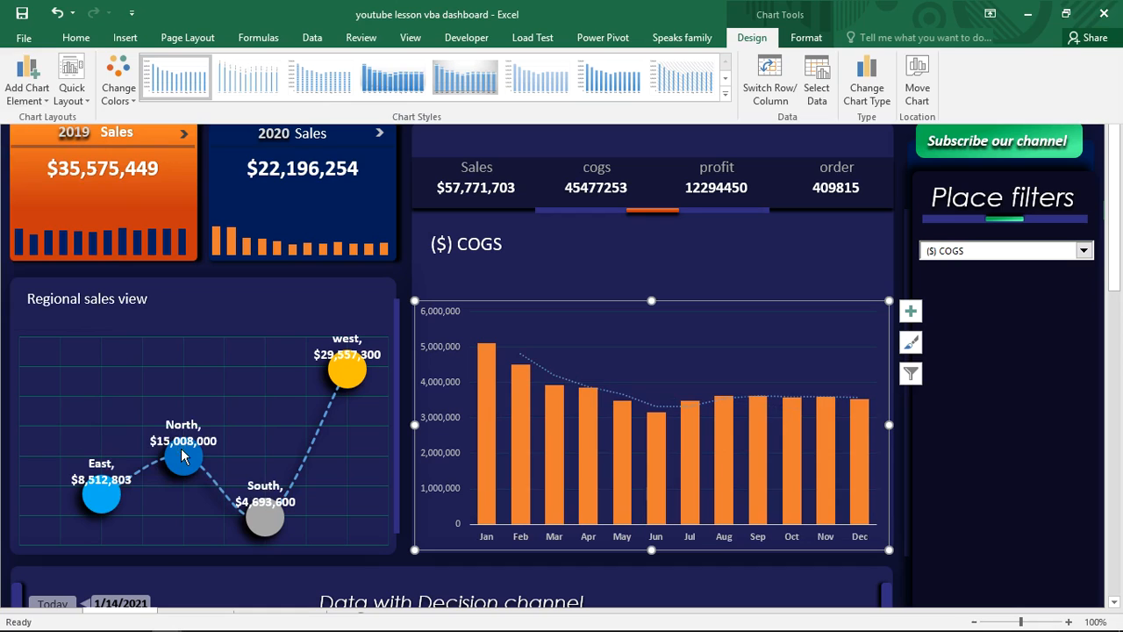
left_click(605, 390)
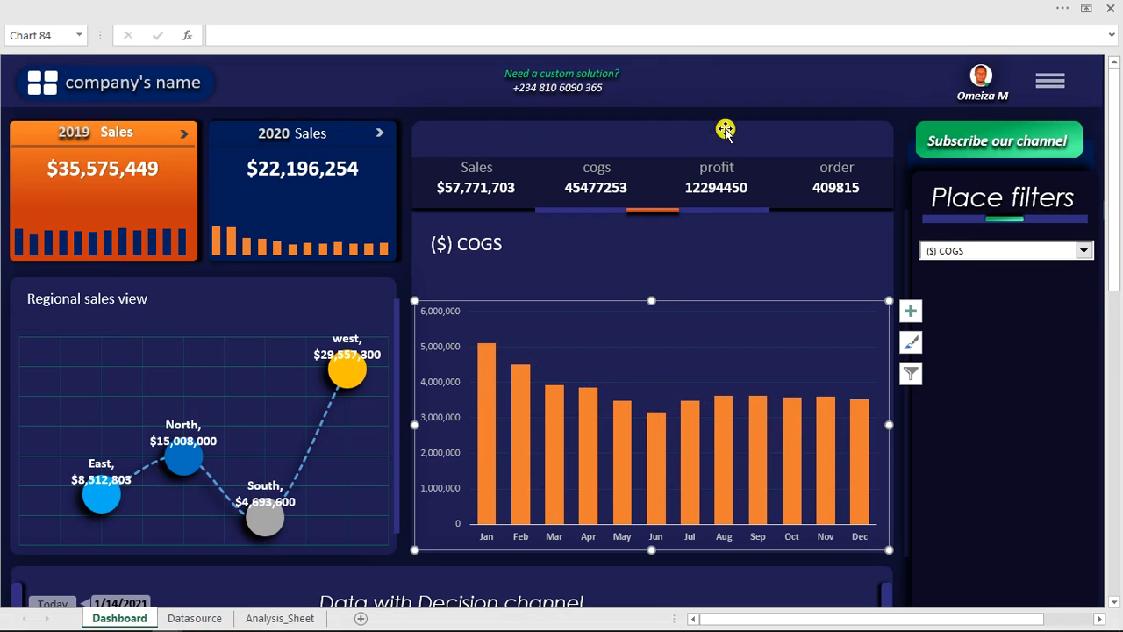
- Switch to the finished "vba dashboard automated product analysis" workbook and examine its Dashboard sheet with the filter pane shown and hidden
left_click(665, 5)
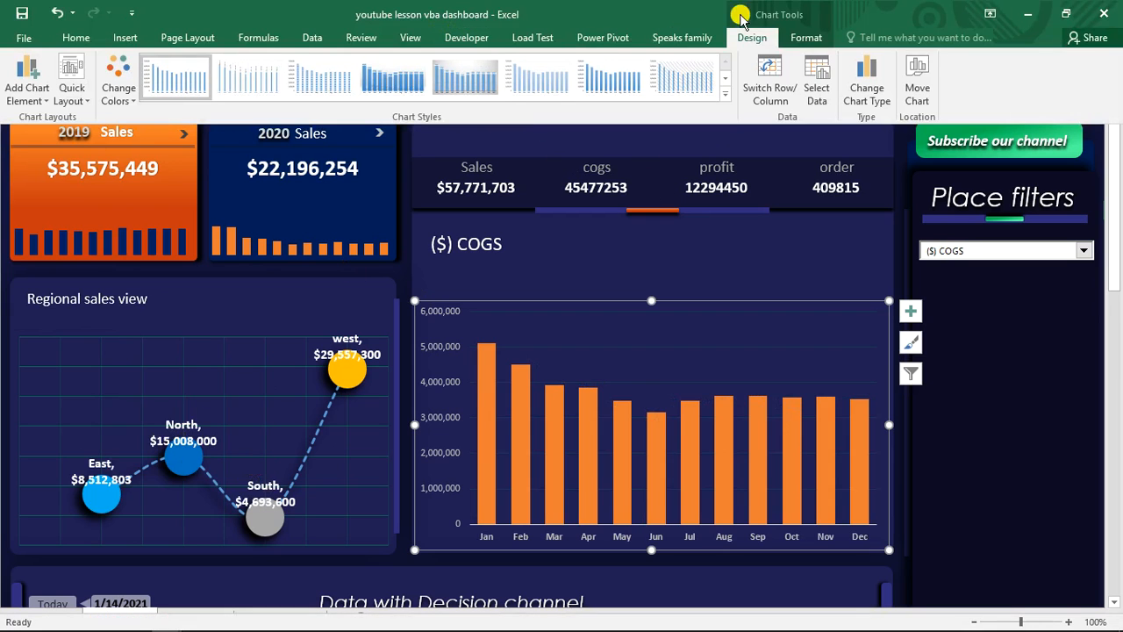
left_click(411, 37)
left_click(770, 92)
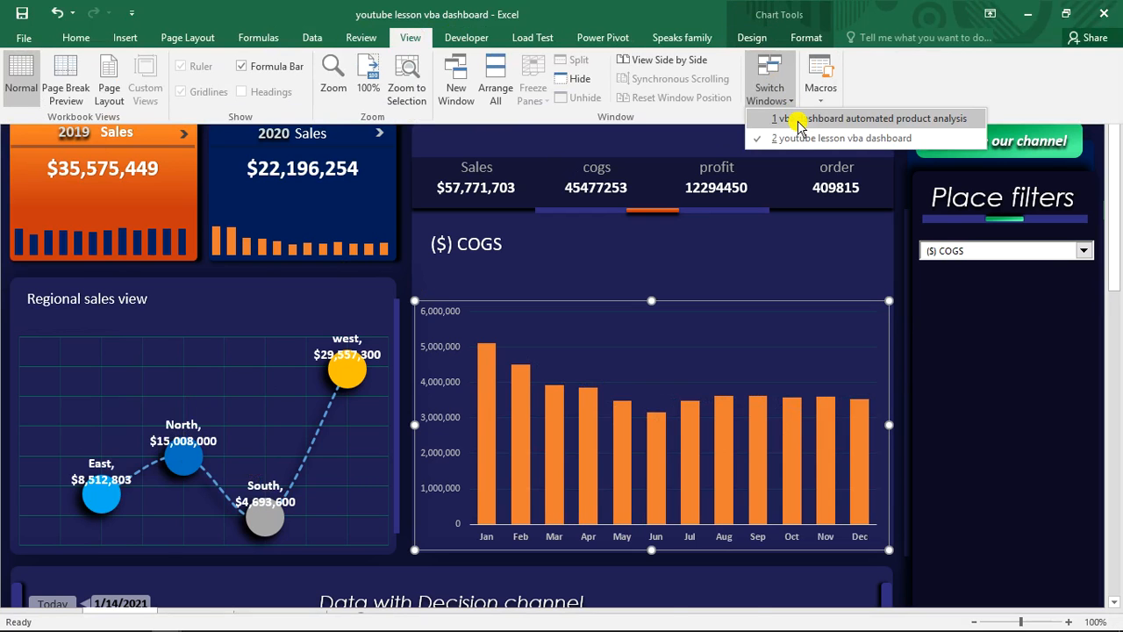
left_click(796, 121)
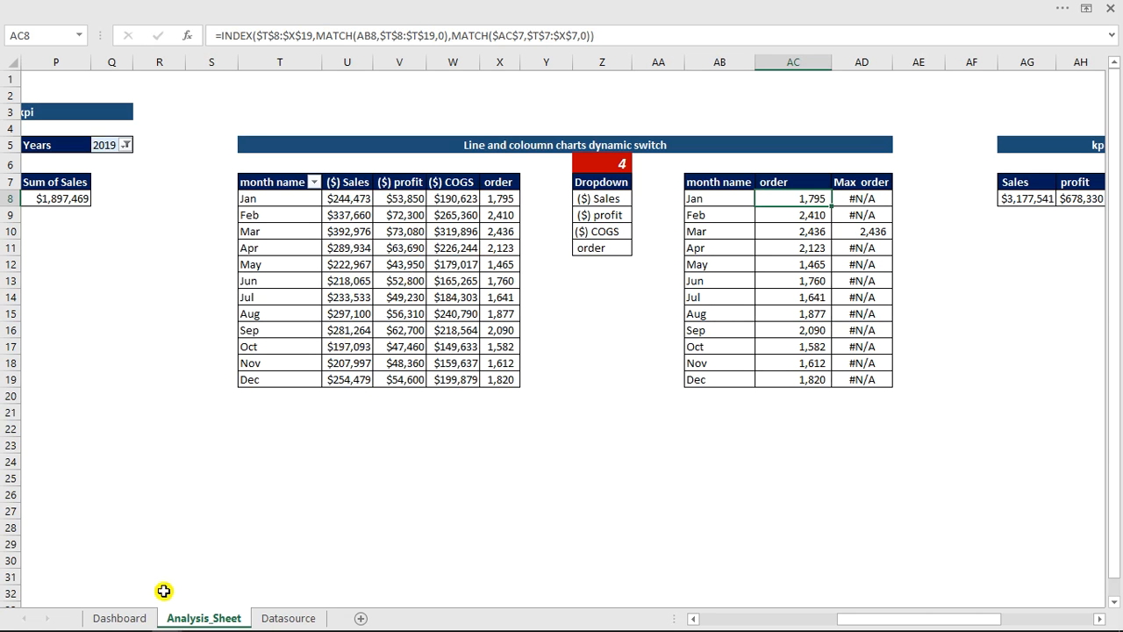
left_click(123, 618)
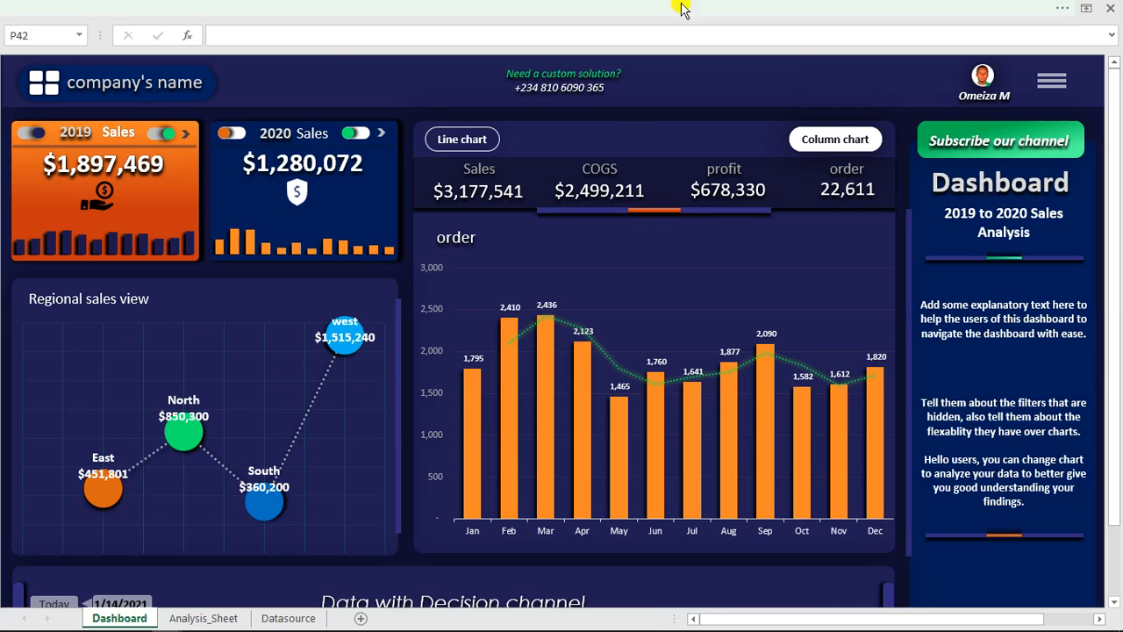
left_click(1050, 80)
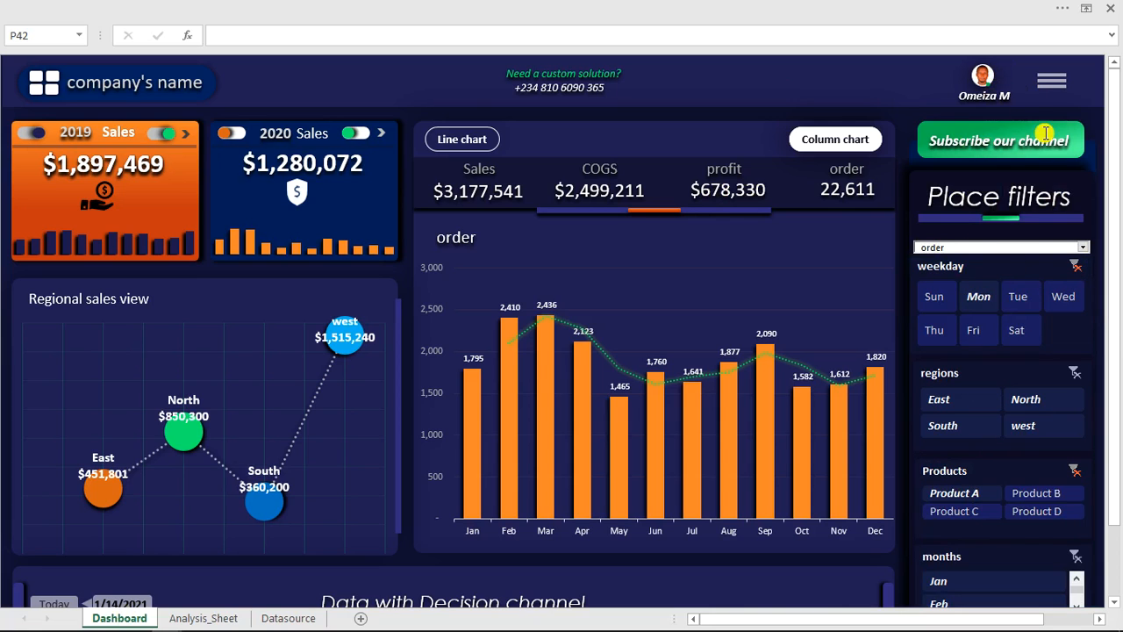
left_click(1053, 81)
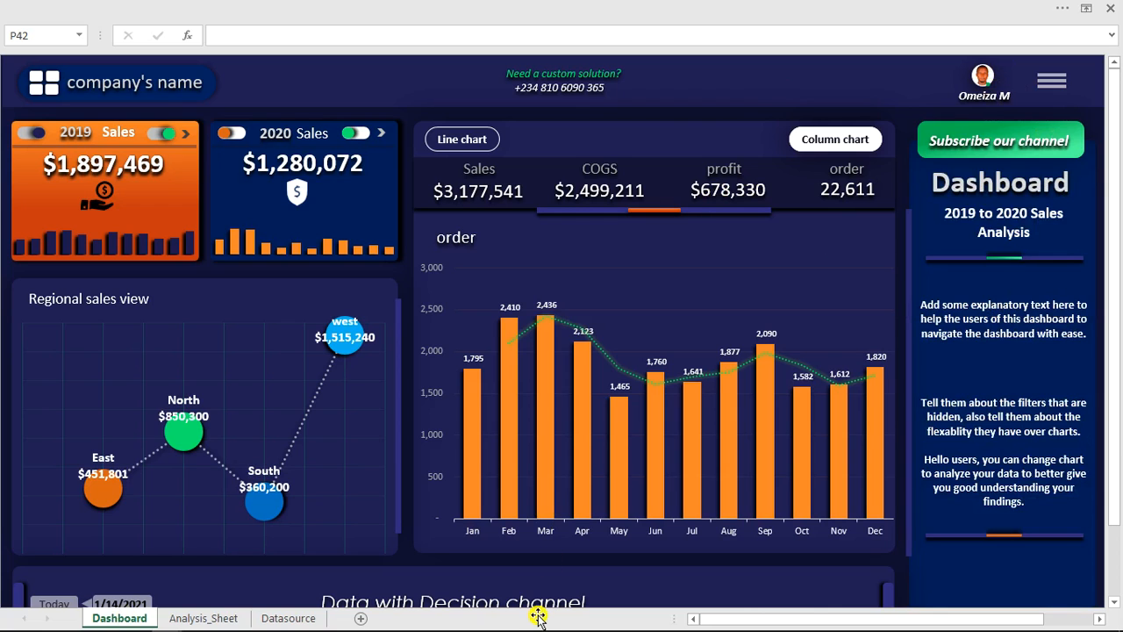
mouse_move(537, 622)
left_click(619, 621)
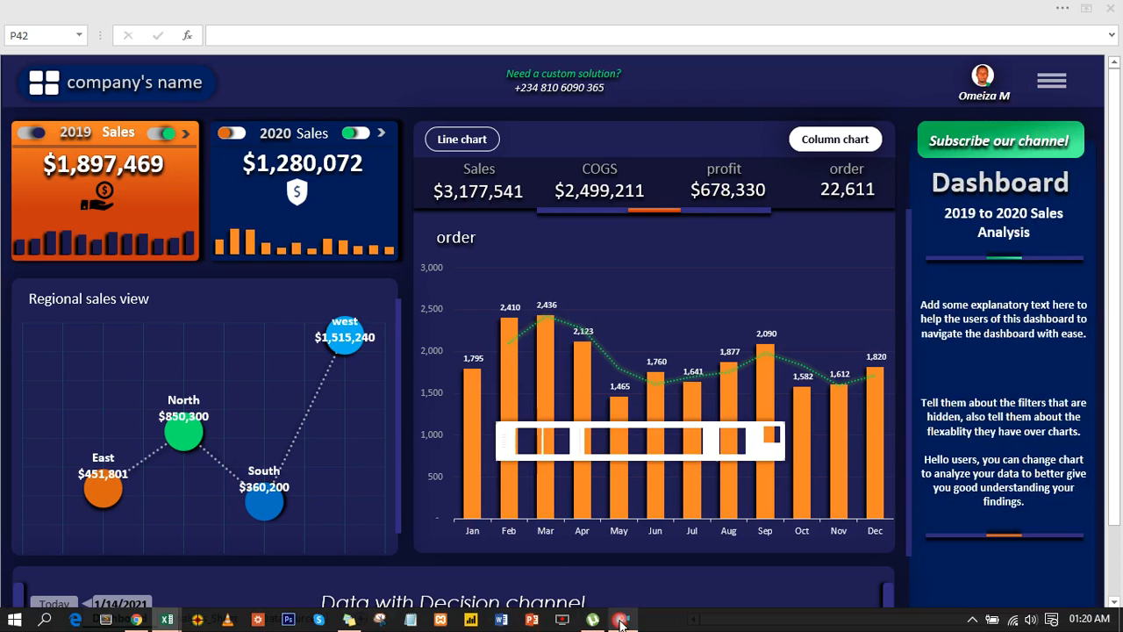